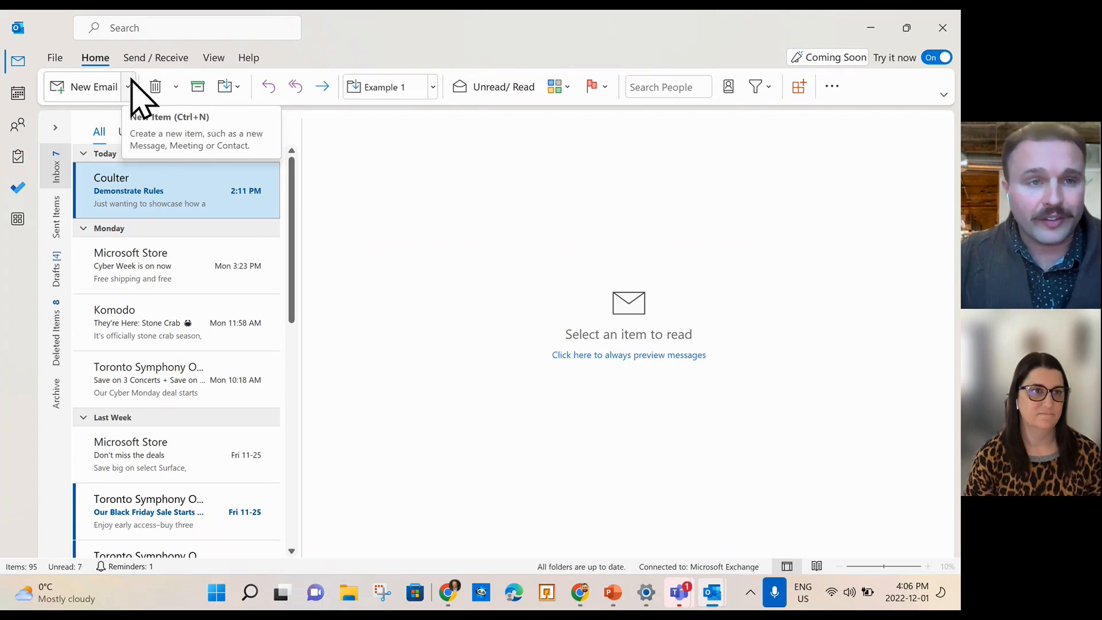
Start a new email from the current sender address, addressed to a suggested saved contact.
{"action": "left_click", "coordinate": [86, 97]}
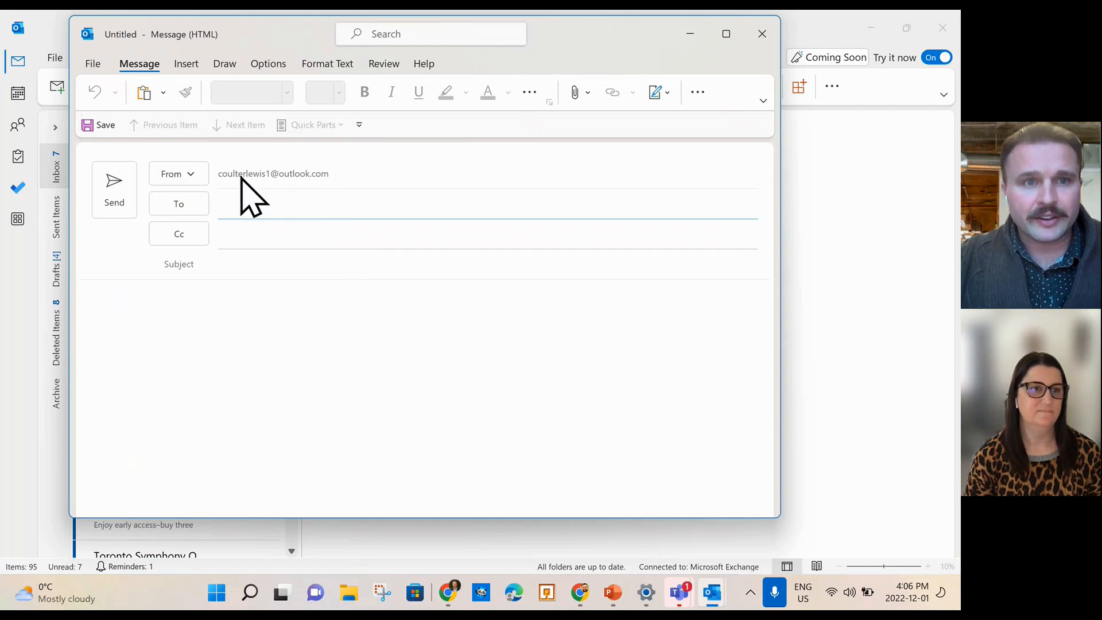
{"action": "left_click", "coordinate": [193, 176]}
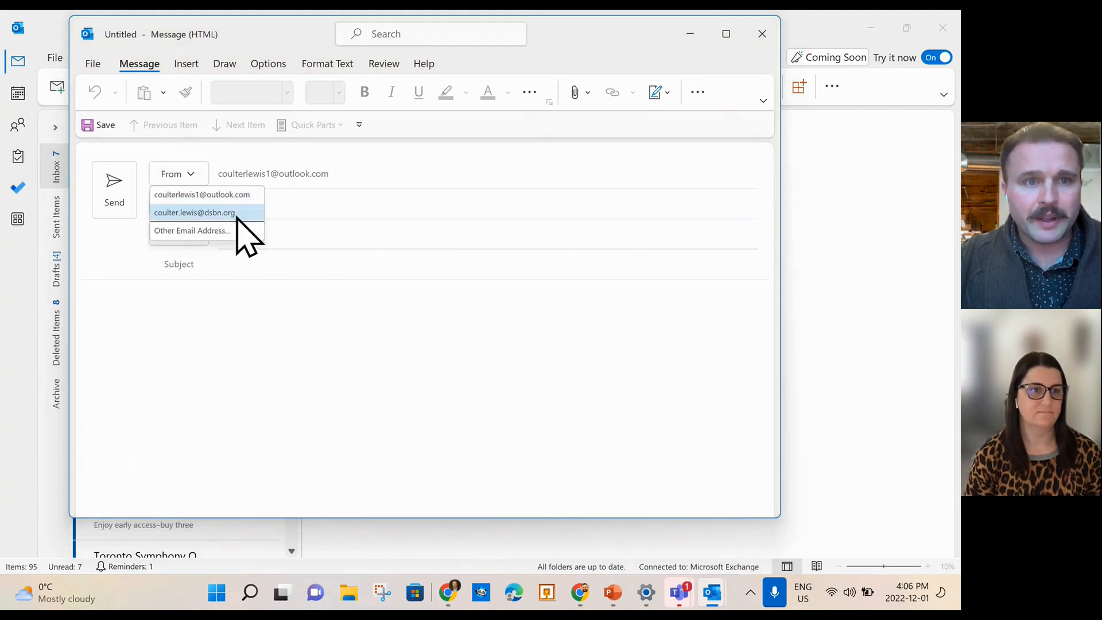
{"action": "left_click", "coordinate": [192, 174]}
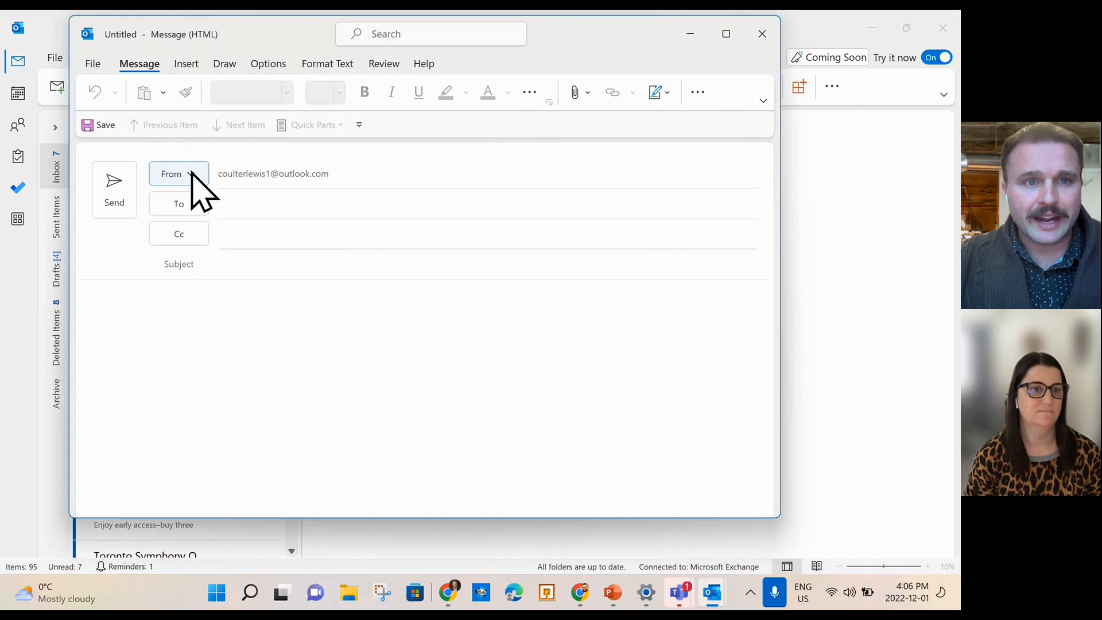
{"action": "left_click", "coordinate": [277, 205]}
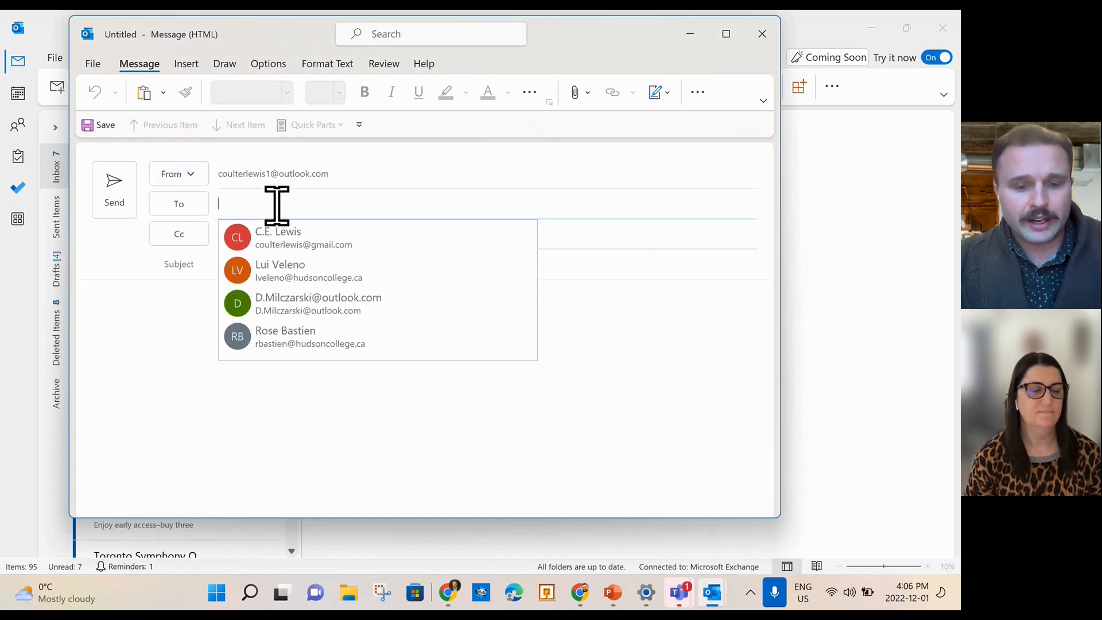
{"action": "left_click", "coordinate": [331, 272]}
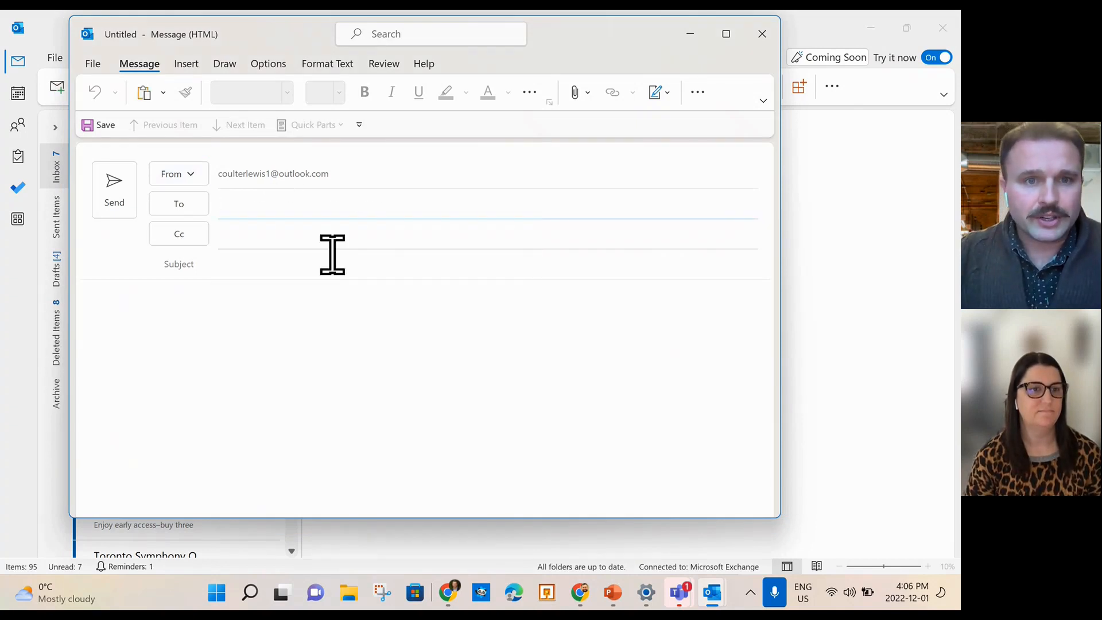
{"action": "left_click_drag", "start_coordinate": [389, 205], "coordinate": [295, 197]}
{"action": "type", "text": "c"}
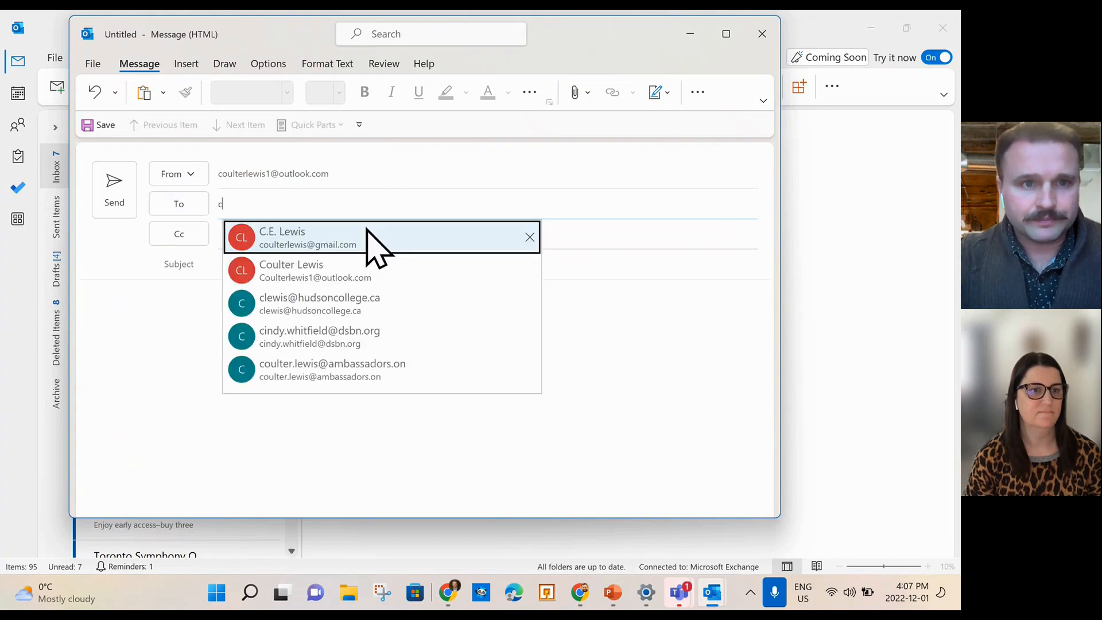
{"action": "left_click", "coordinate": [369, 244]}
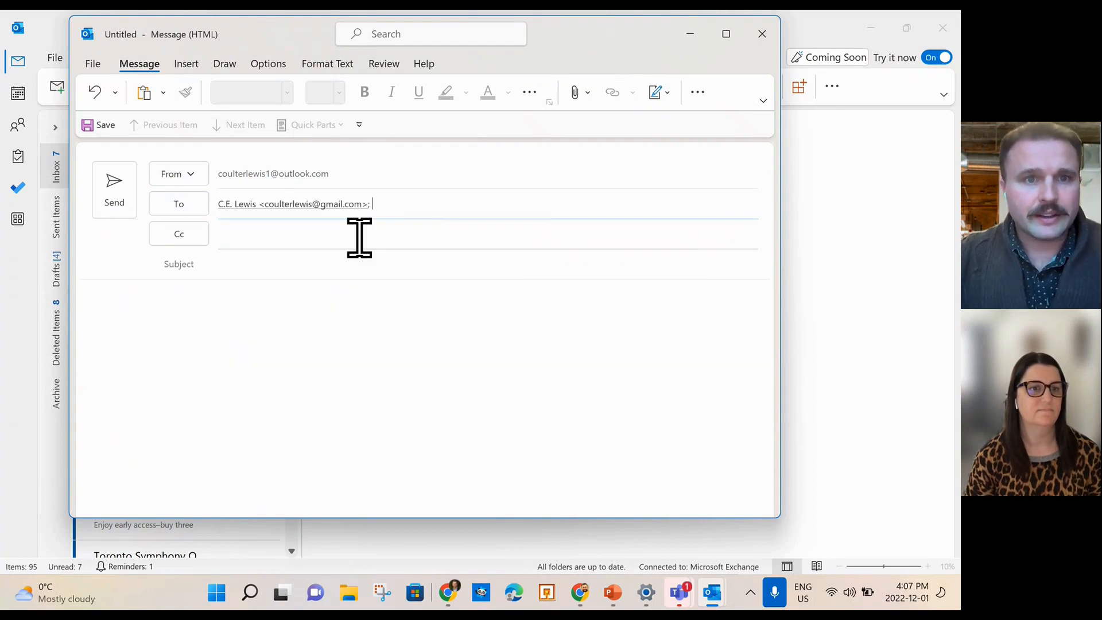
Enter the subject 'Scheduling an email' and place the cursor in the message body.
{"action": "left_click", "coordinate": [280, 266]}
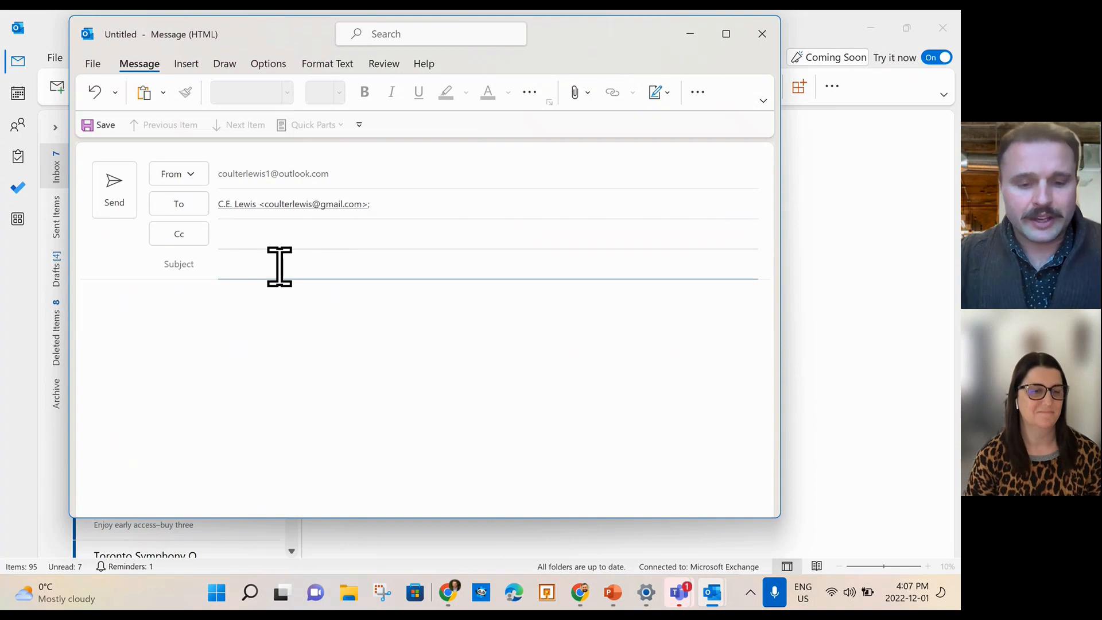
{"action": "type", "text": "Test"}
{"action": "key", "text": "BackSpace"}
{"action": "key", "text": "BackSpace"}
{"action": "key", "text": "BackSpace"}
{"action": "key", "text": "BackSpace"}
{"action": "key", "text": "BackSpace"}
{"action": "type", "text": "Sche"}
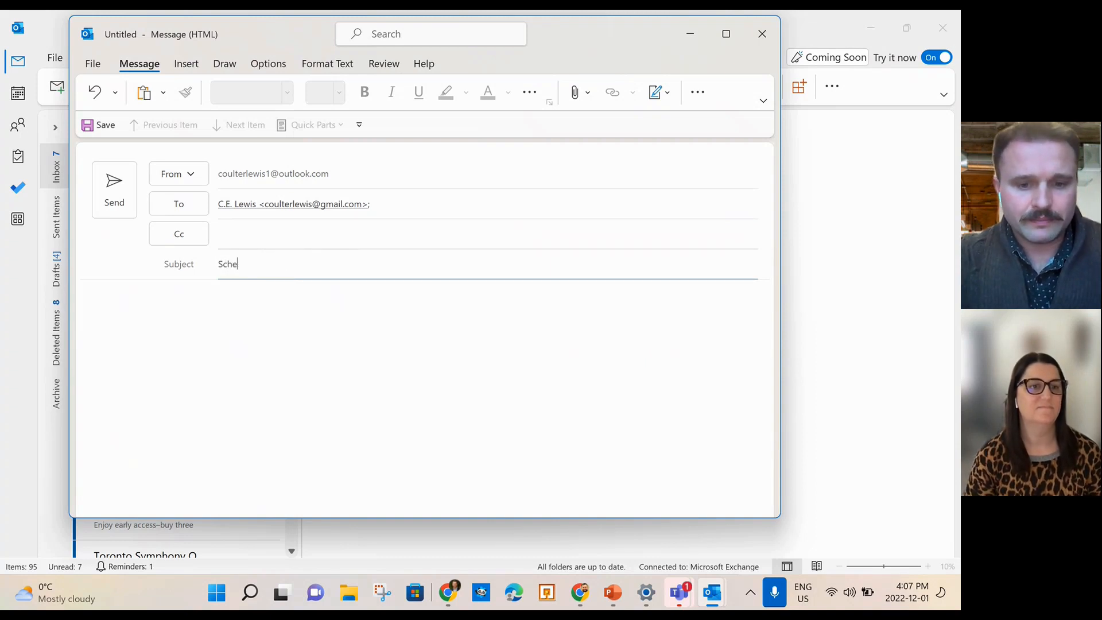
{"action": "type", "text": "duling an email"}
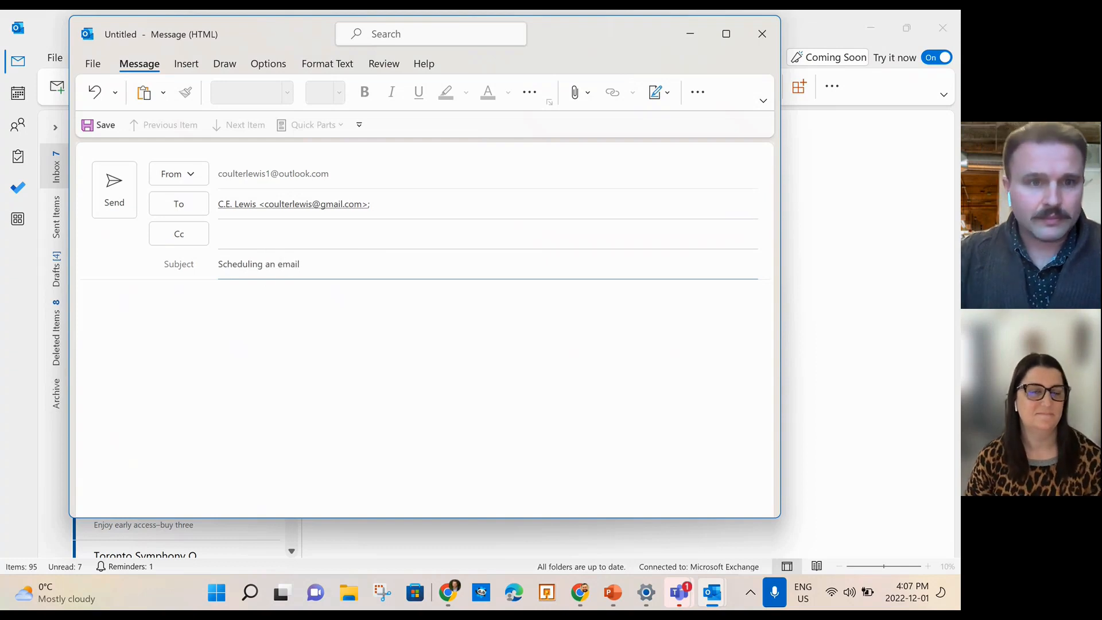
{"action": "left_click", "coordinate": [275, 310]}
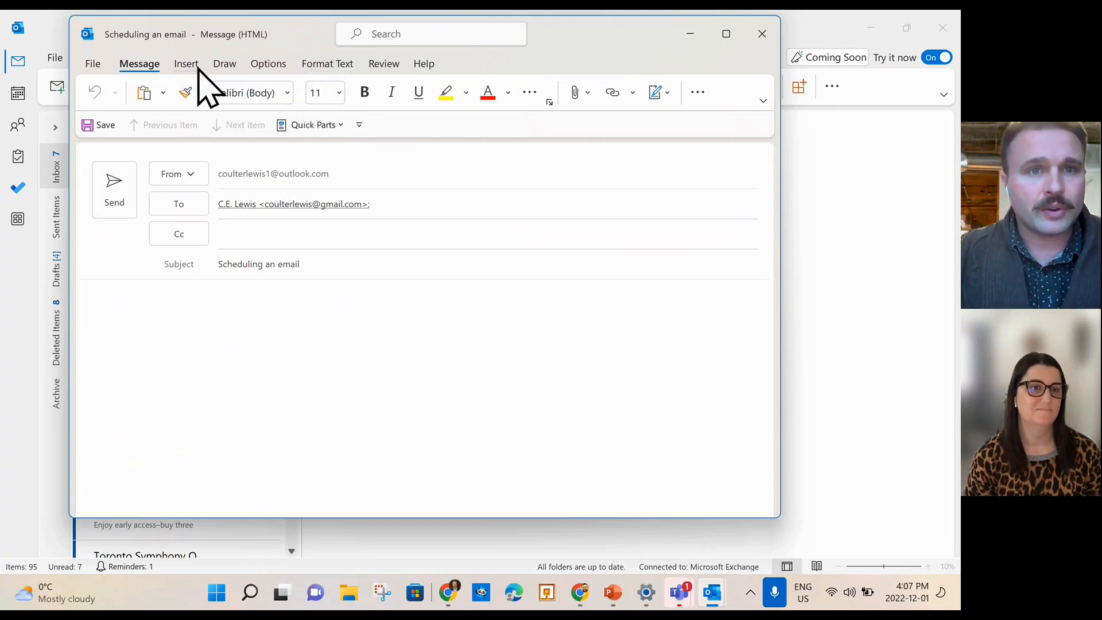
Browse the Options tab, File view and ribbon overflow commands, then open the command search box.
{"action": "left_click", "coordinate": [262, 66]}
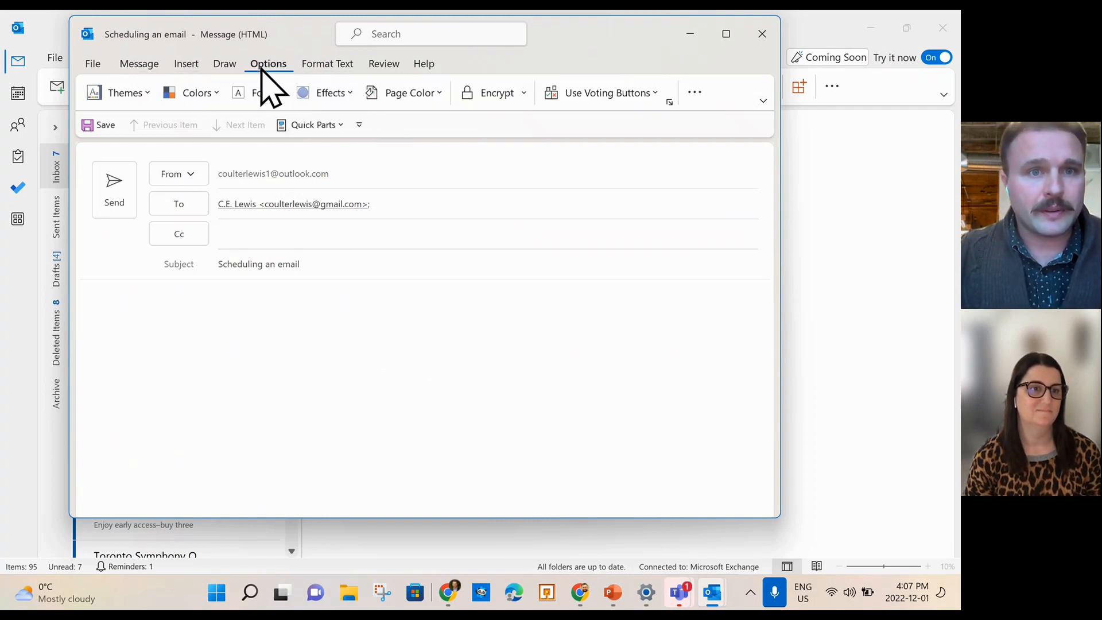
{"action": "left_click", "coordinate": [89, 64]}
{"action": "left_click", "coordinate": [93, 66]}
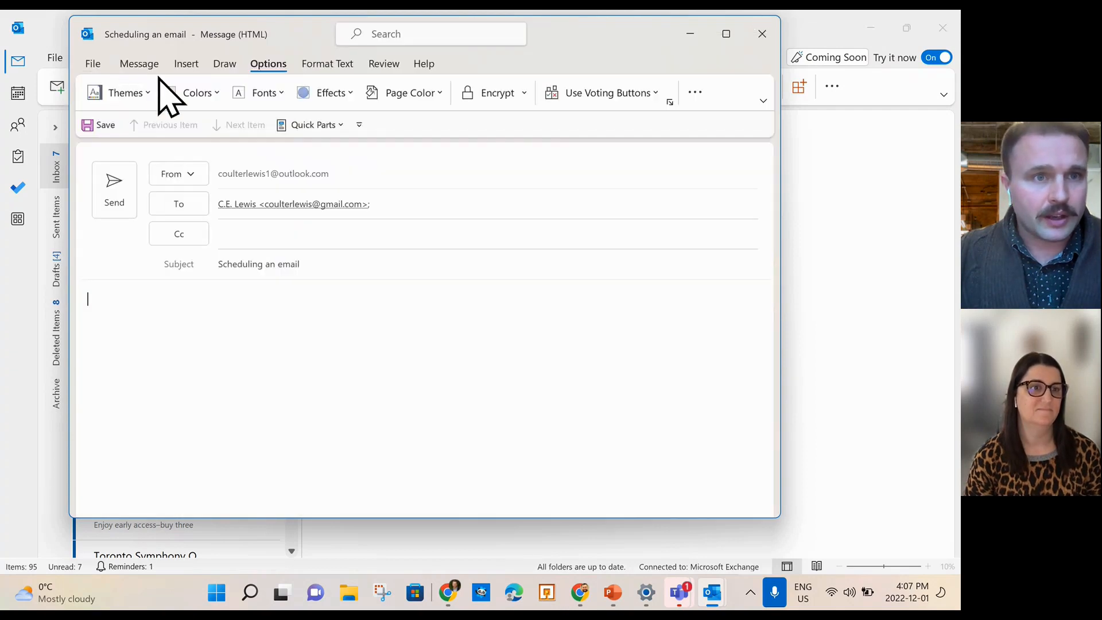
{"action": "left_click", "coordinate": [138, 64]}
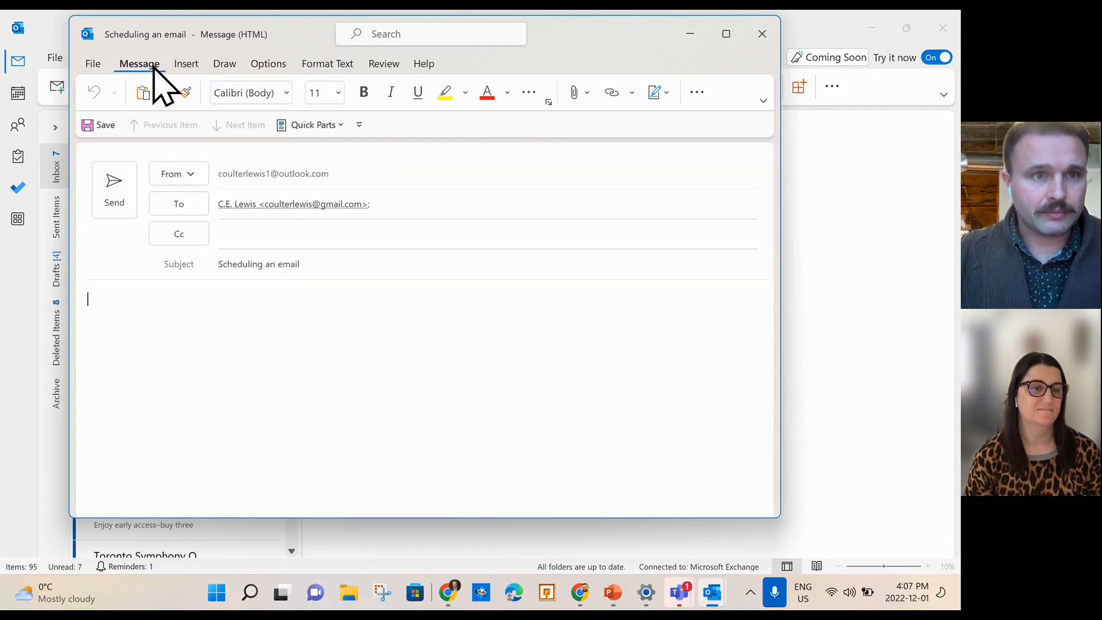
{"action": "left_click", "coordinate": [697, 93]}
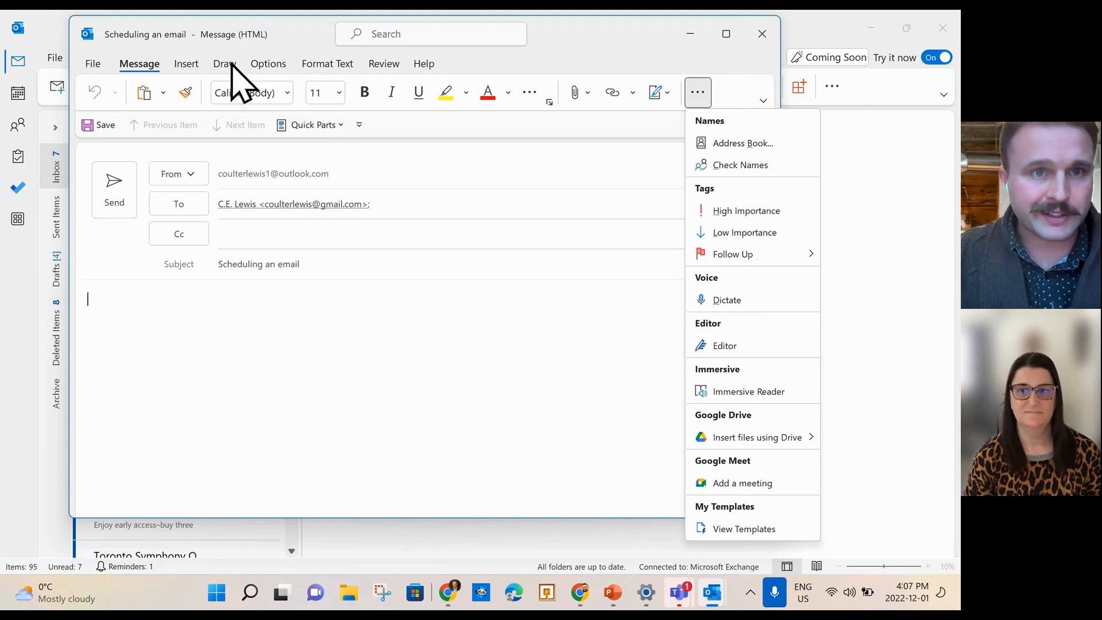
{"action": "left_click", "coordinate": [414, 34]}
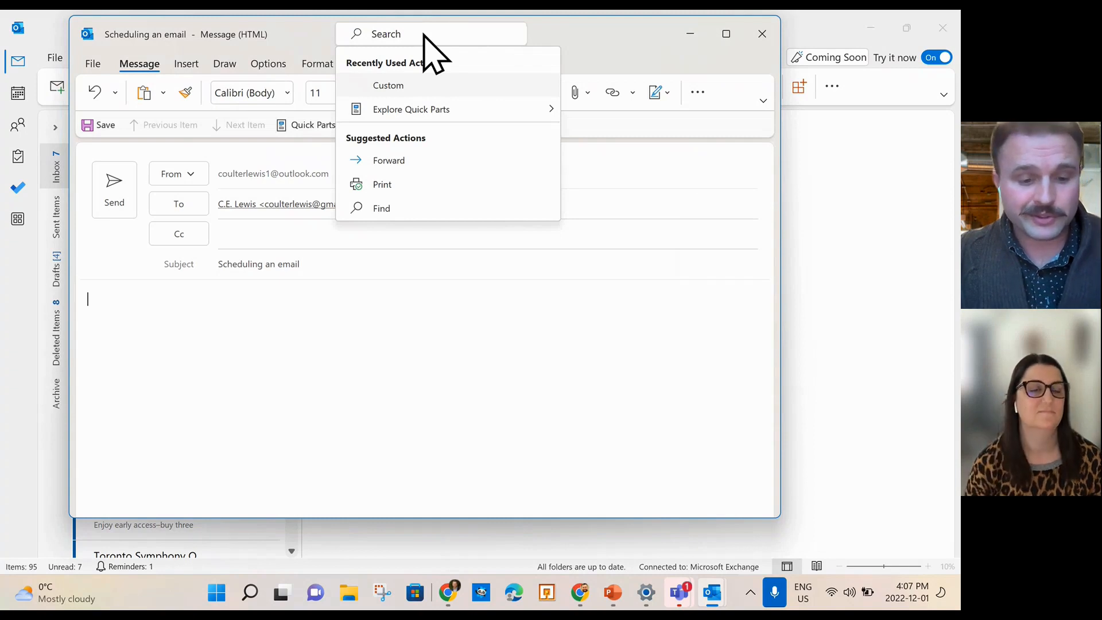
Use the 'sch' search to set Delay Delivery to no earlier than 2022-12-01 5:00 PM.
{"action": "type", "text": "sc"}
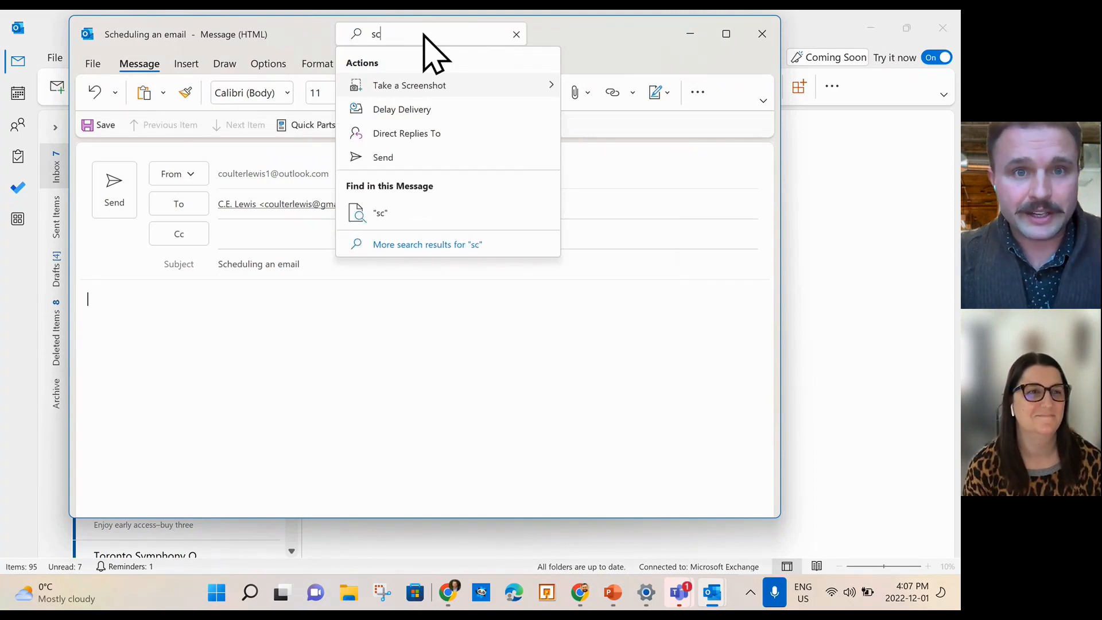
{"action": "type", "text": "h"}
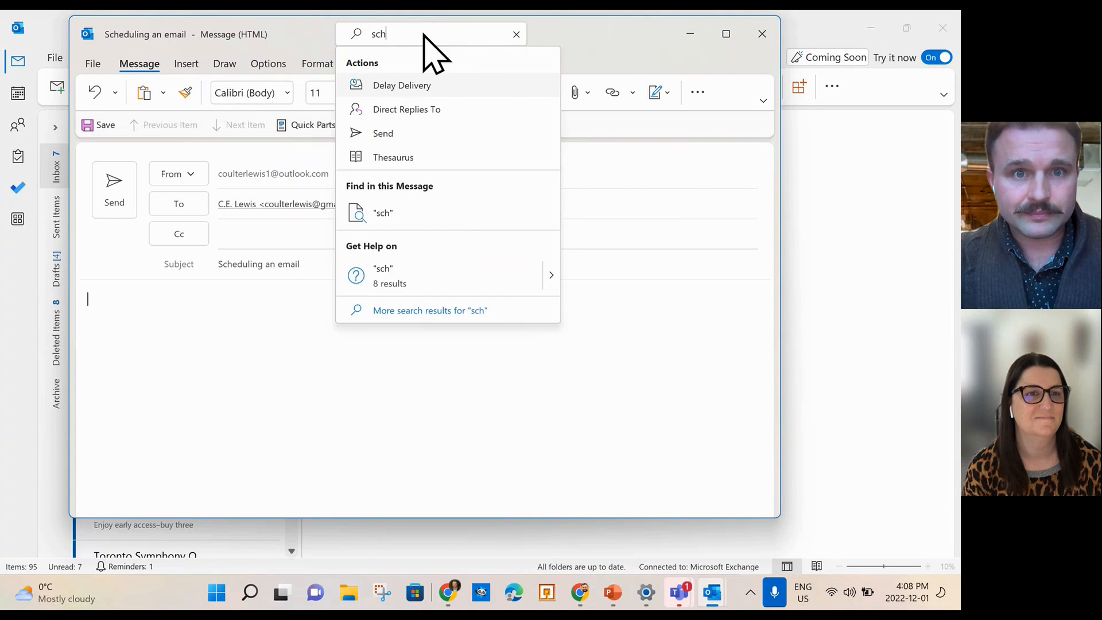
{"action": "left_click", "coordinate": [434, 86]}
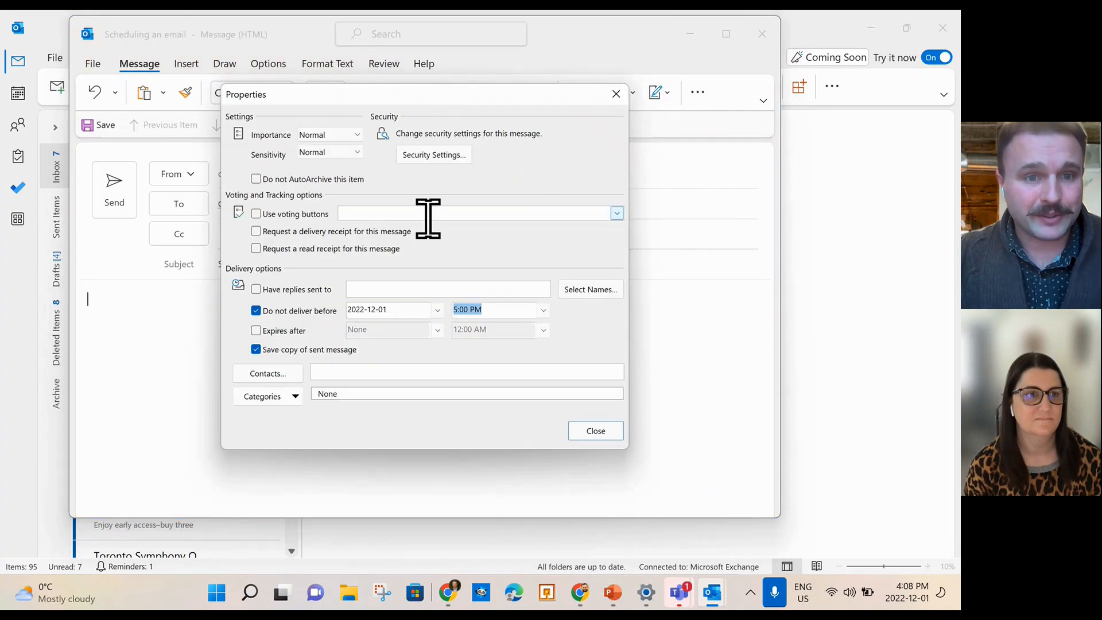
{"action": "left_click", "coordinate": [396, 310]}
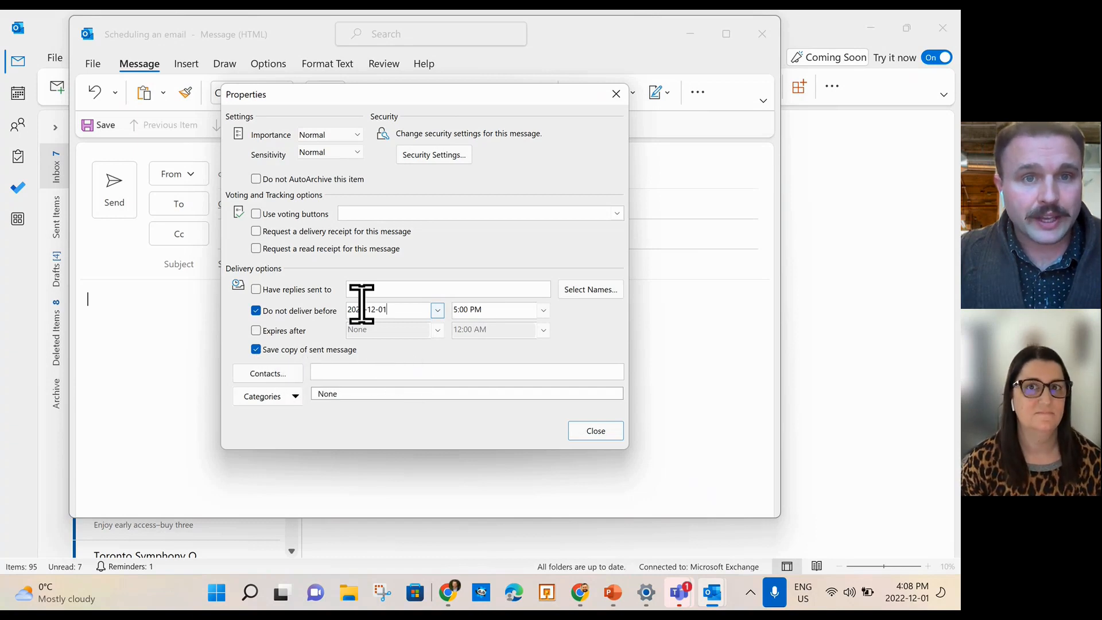
{"action": "left_click", "coordinate": [616, 94]}
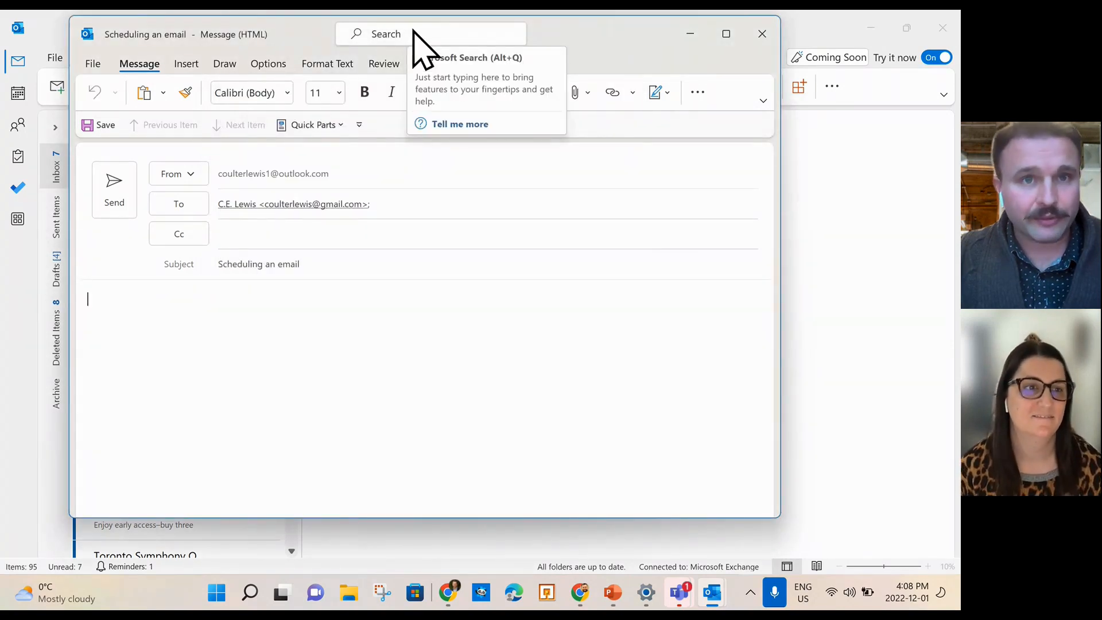
Show slide 8, 'How to send an email later', in the PowerPoint deck, then preview Outlook windows.
{"action": "left_click", "coordinate": [609, 596]}
{"action": "left_click", "coordinate": [98, 467]}
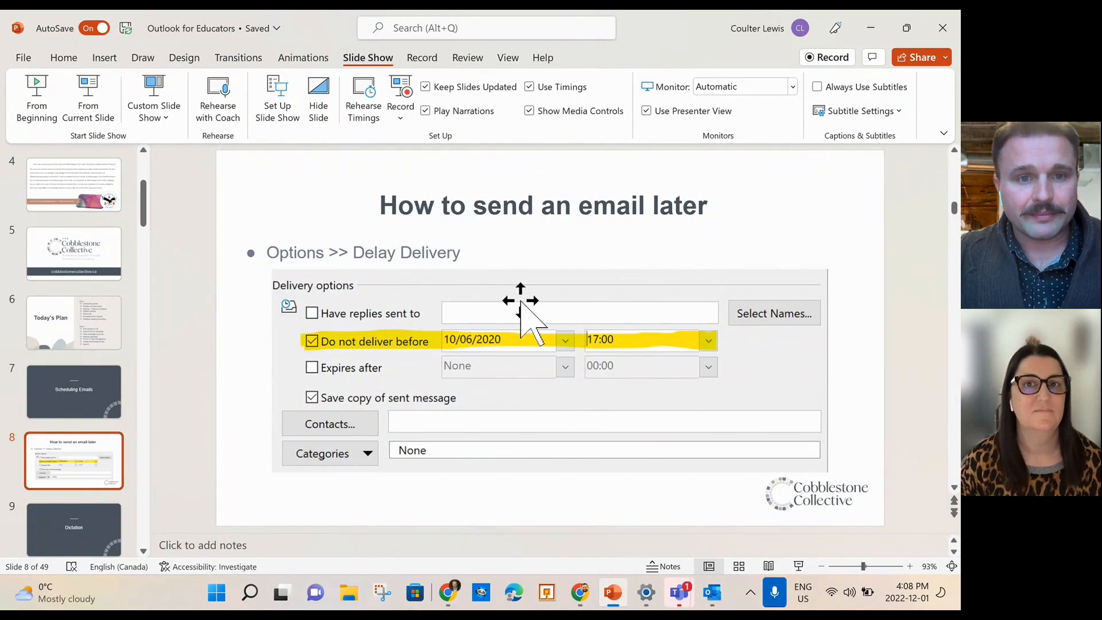
{"action": "left_click", "coordinate": [712, 593]}
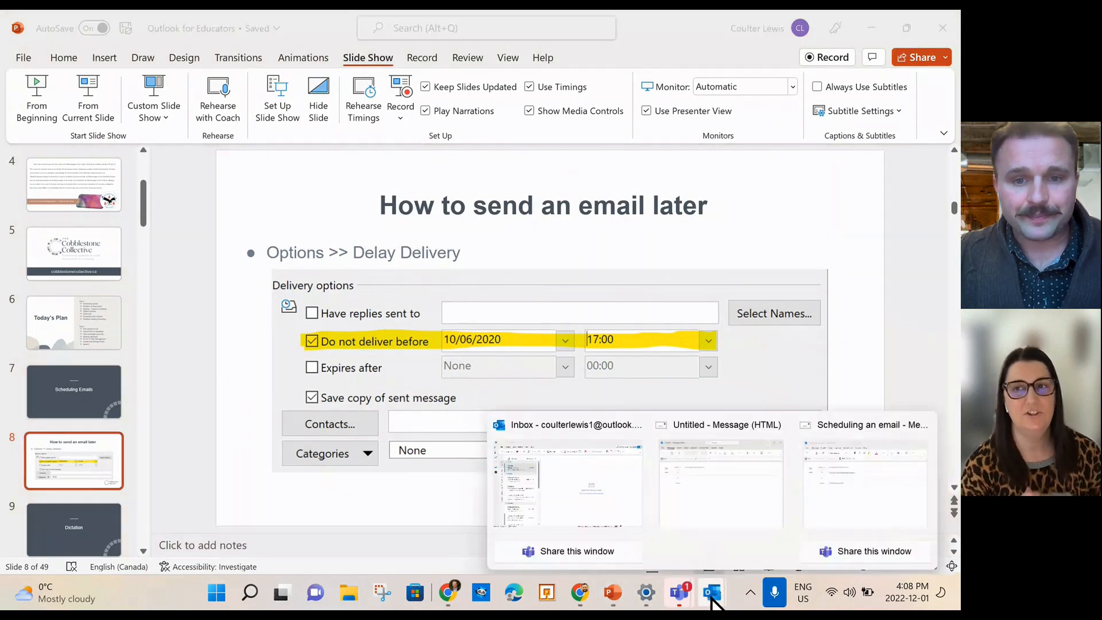
Discard the blank untitled draft and bring the 'Scheduling an email' message back to front.
{"action": "left_click", "coordinate": [555, 476]}
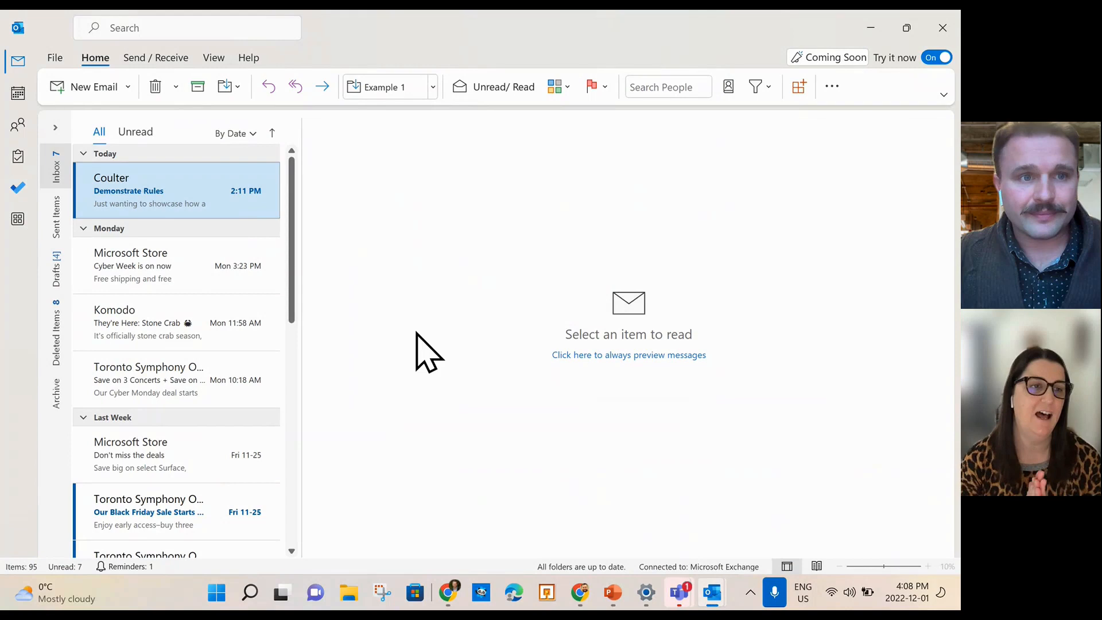
{"action": "left_click", "coordinate": [712, 594]}
{"action": "left_click", "coordinate": [725, 459]}
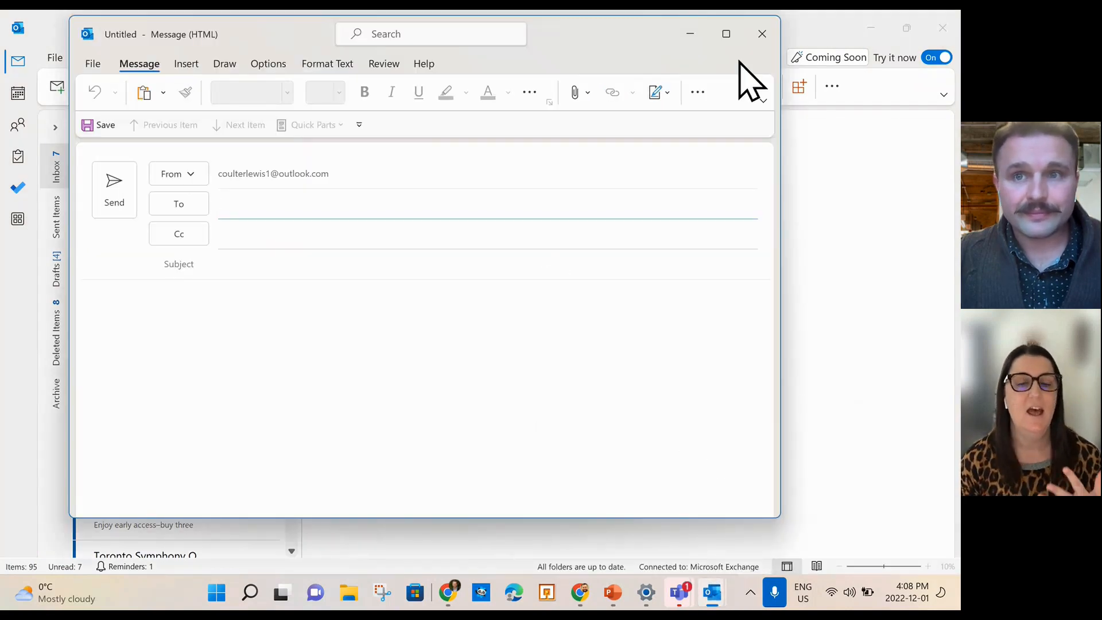
{"action": "left_click", "coordinate": [762, 40]}
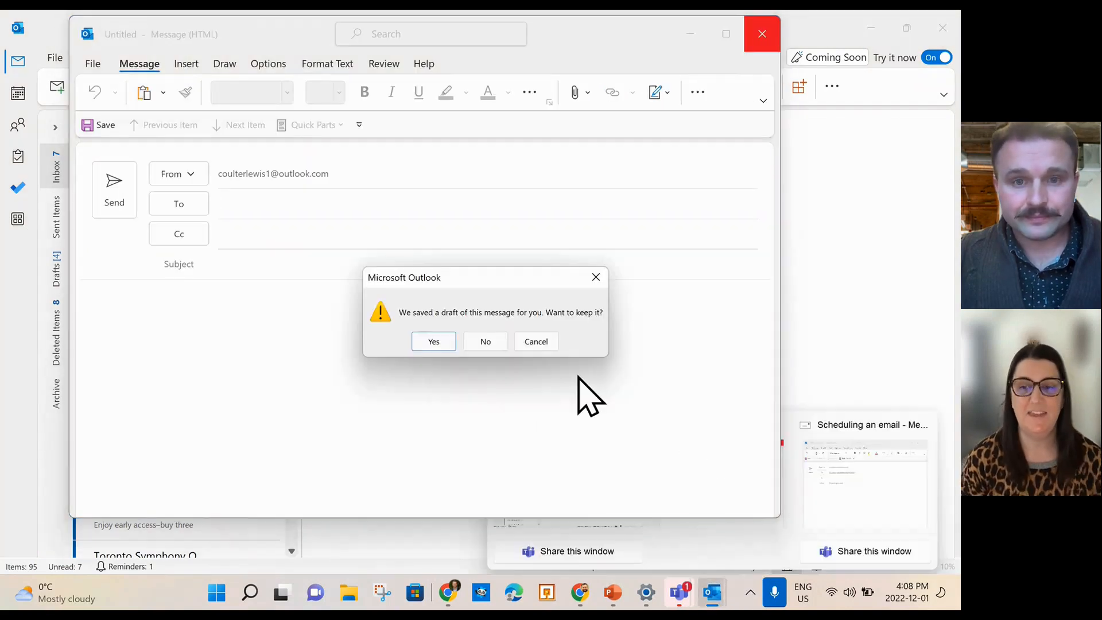
{"action": "left_click", "coordinate": [498, 344]}
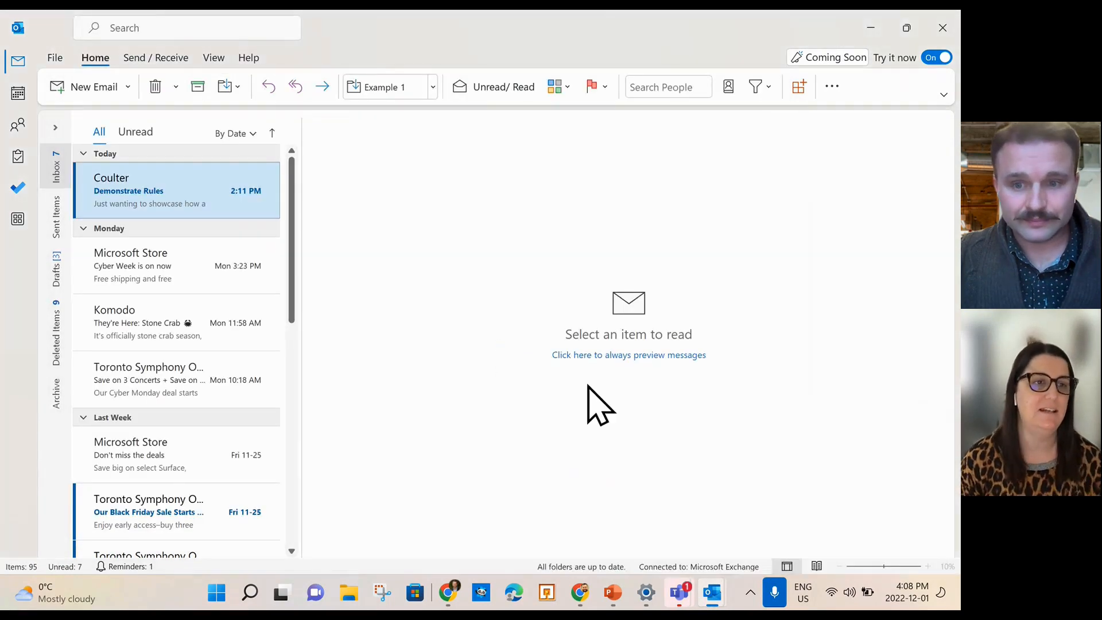
{"action": "mouse_move", "coordinate": [712, 593]}
{"action": "left_click", "coordinate": [755, 527]}
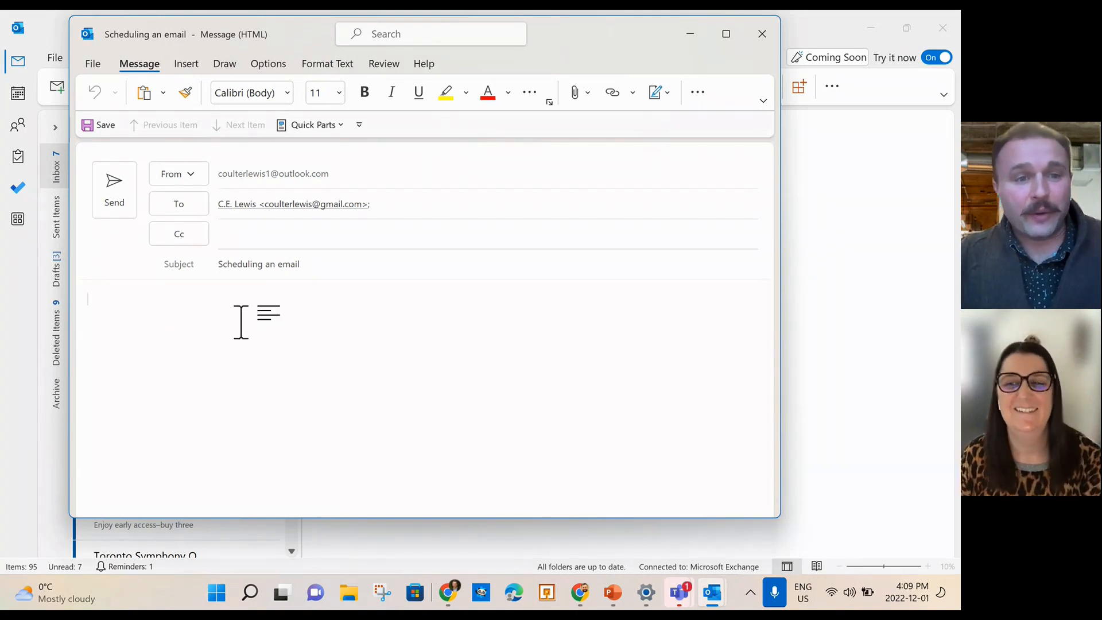
Maximize the draft and dictate two lines of body text about voice typing.
{"action": "left_click", "coordinate": [725, 34]}
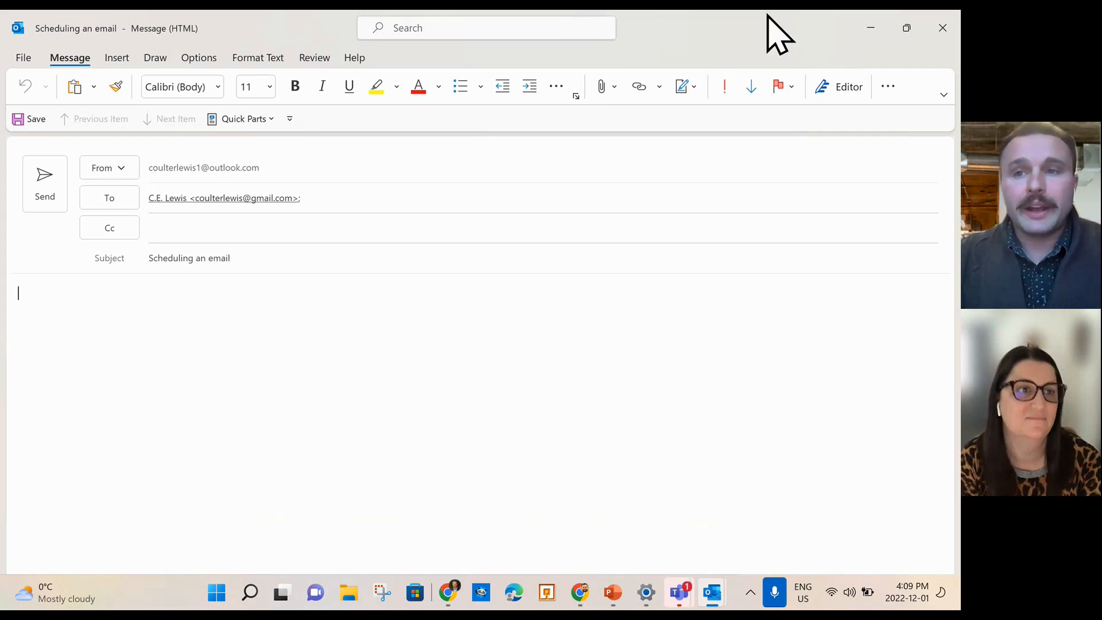
{"action": "left_click", "coordinate": [888, 87]}
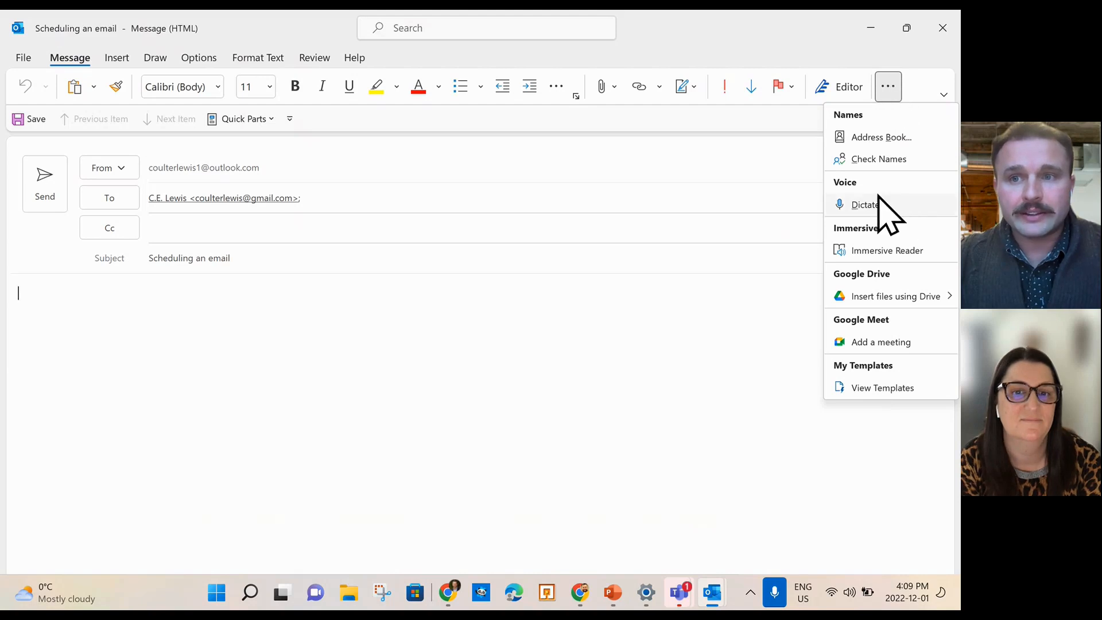
{"action": "left_click", "coordinate": [862, 205]}
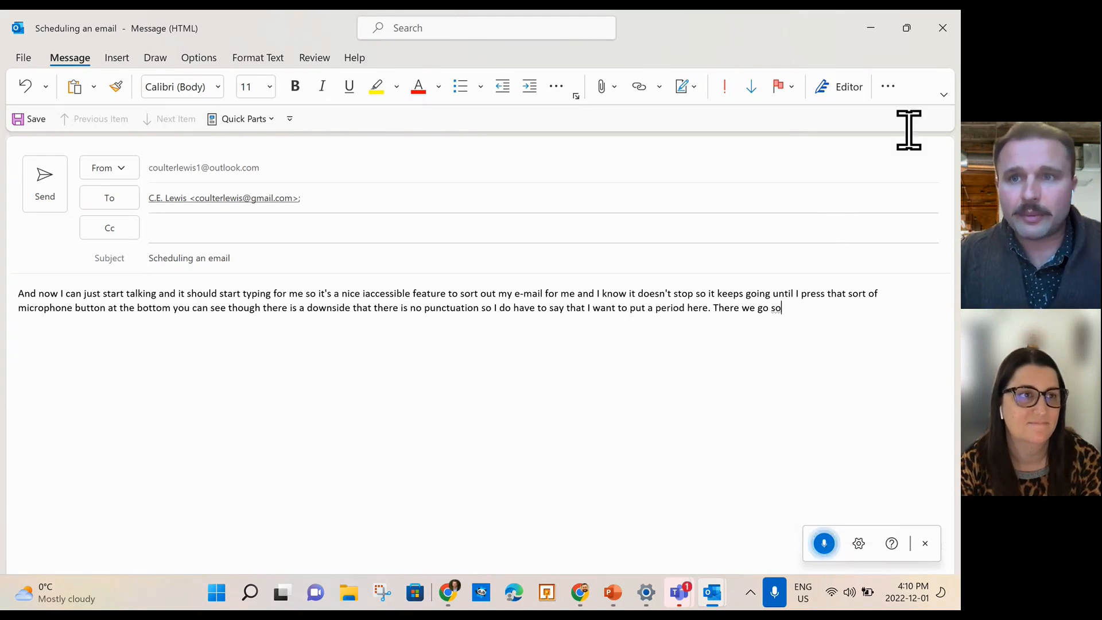
{"action": "left_click", "coordinate": [888, 86]}
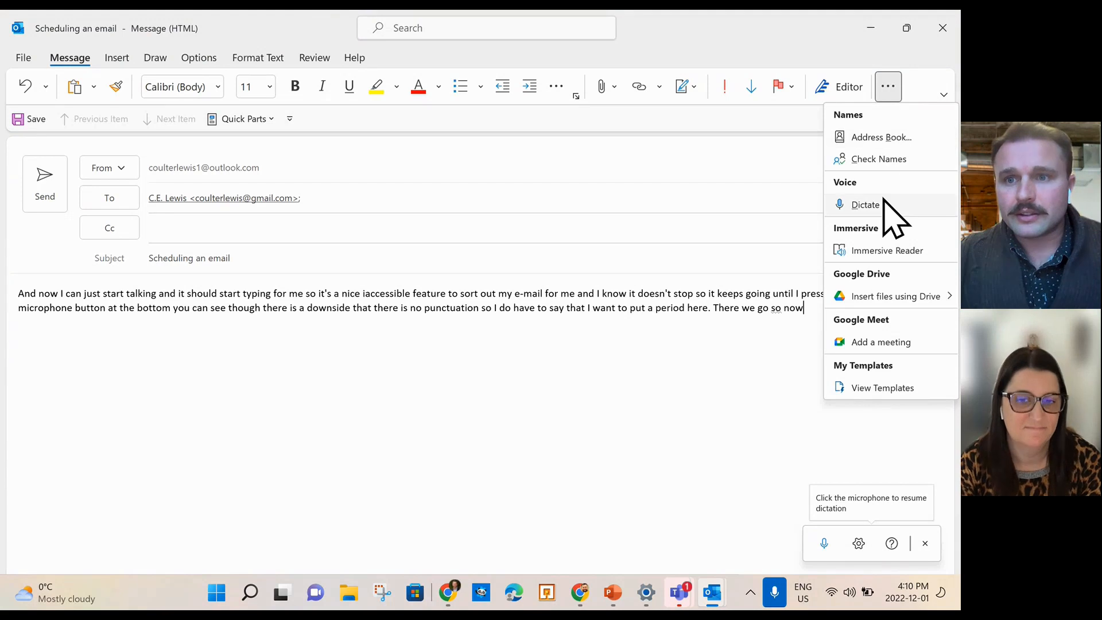
Stop dictating, select the second dictated line, and open command search from the Insert tab.
{"action": "left_click", "coordinate": [408, 475]}
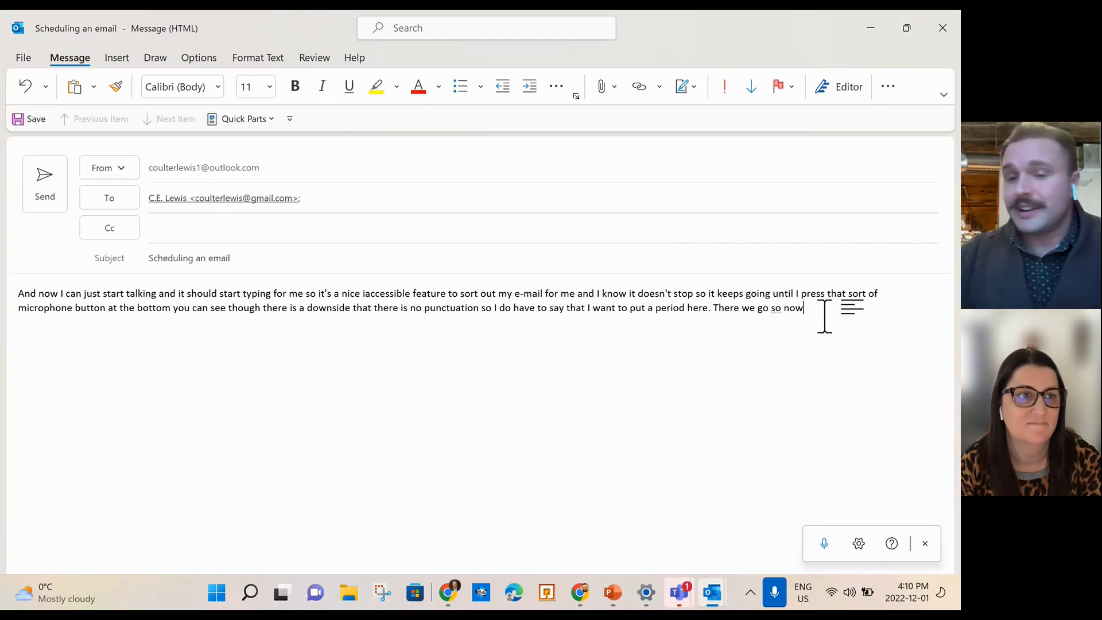
{"action": "left_click_drag", "start_coordinate": [809, 312], "coordinate": [9, 289]}
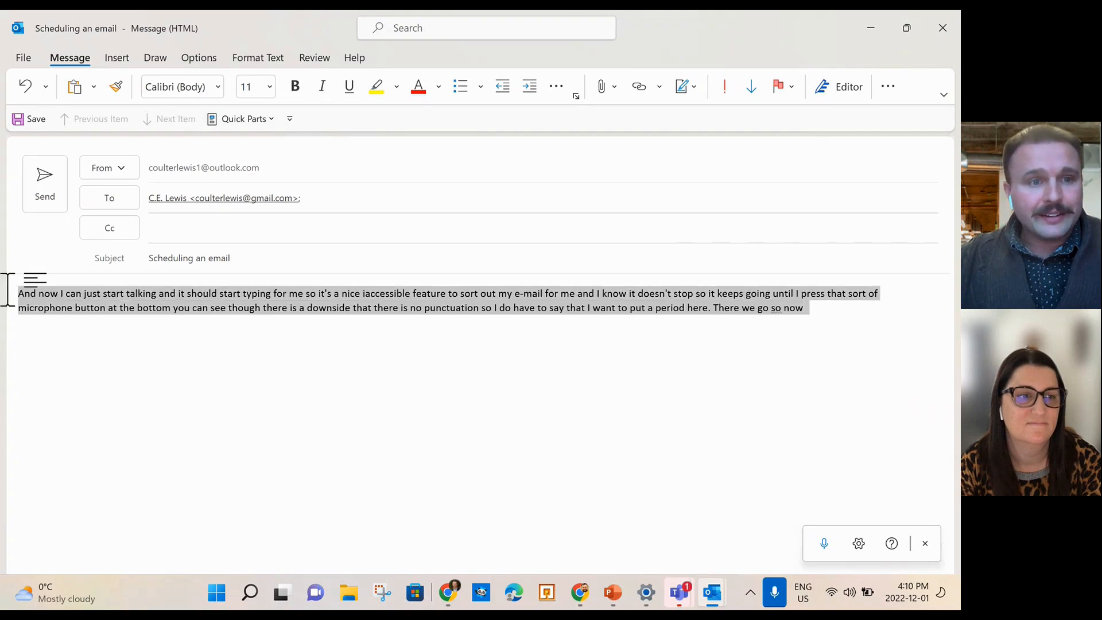
{"action": "left_click", "coordinate": [897, 87]}
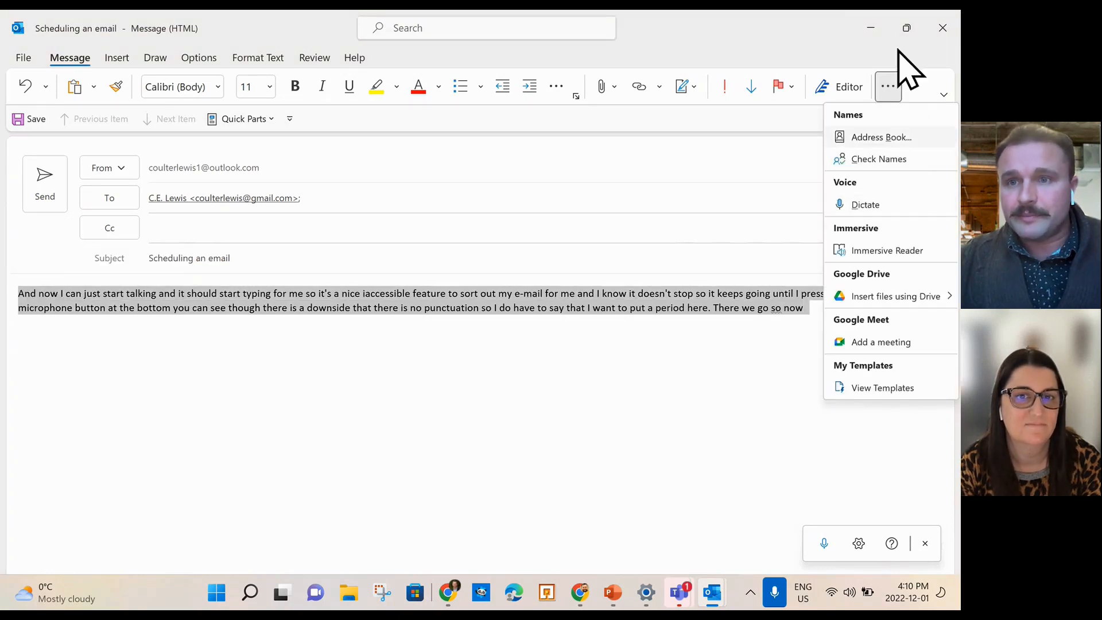
{"action": "left_click", "coordinate": [916, 79]}
{"action": "left_click", "coordinate": [120, 60]}
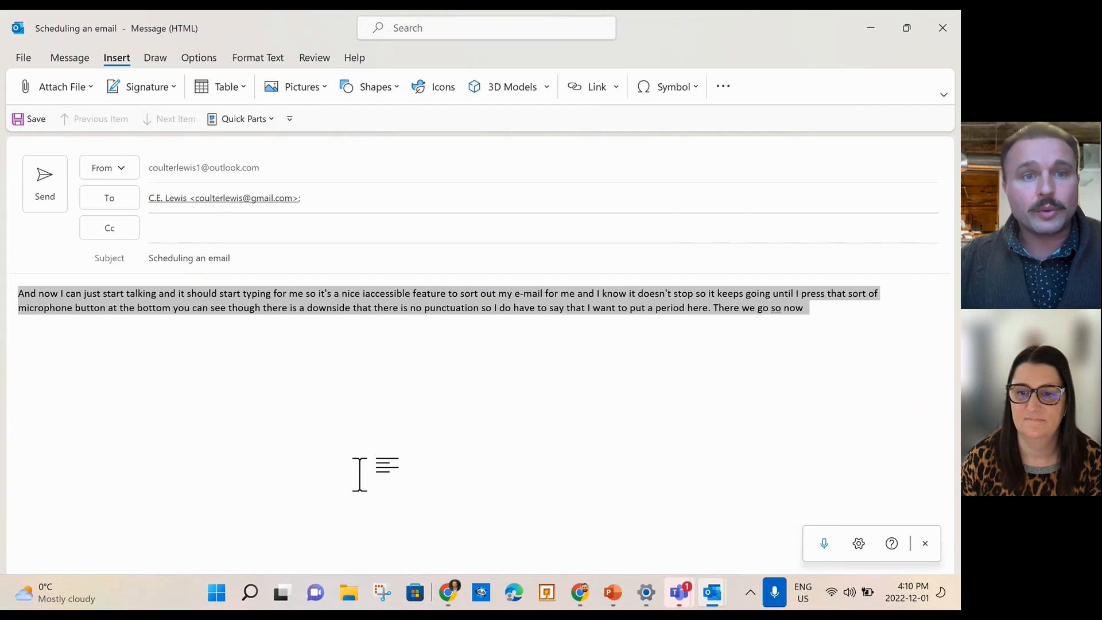
{"action": "left_click", "coordinate": [444, 27]}
Search 'rea' and start Read Aloud on the message, pausing and resuming playback.
{"action": "type", "text": "rea"}
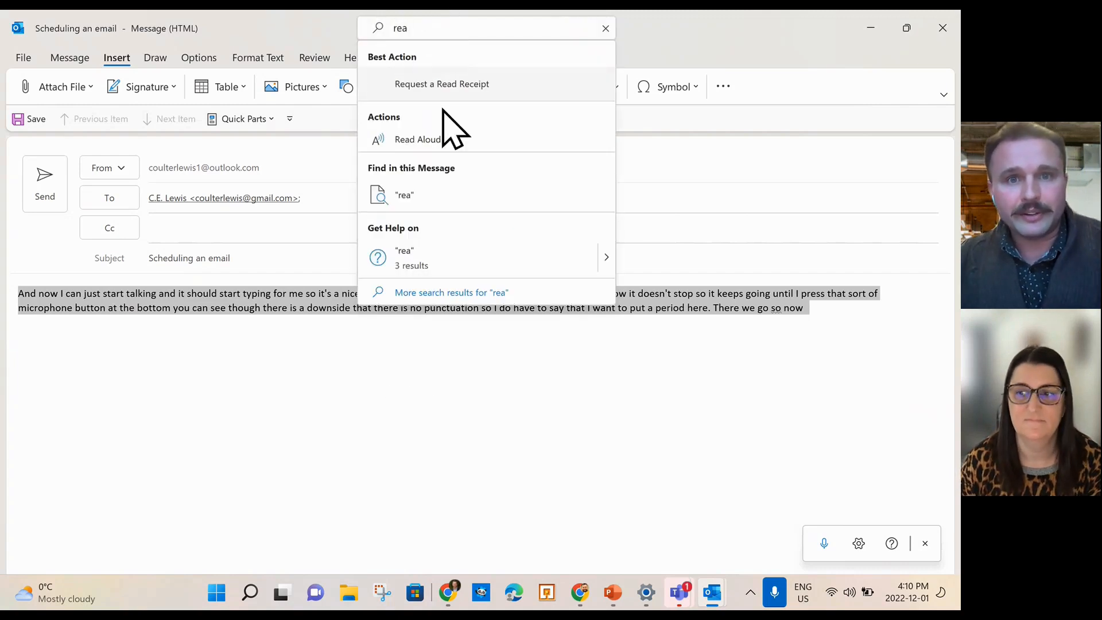
{"action": "left_click", "coordinate": [437, 139]}
{"action": "left_click", "coordinate": [849, 288]}
{"action": "left_click", "coordinate": [855, 292]}
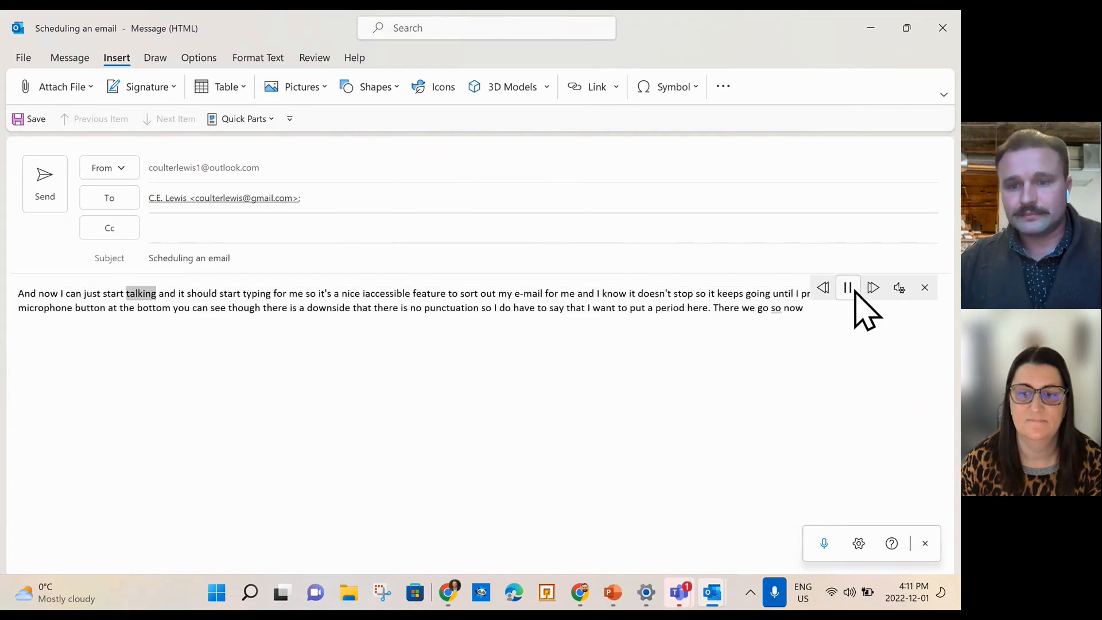
Mute and unmute the Teams call microphone, then pause and close Read Aloud.
{"action": "left_click", "coordinate": [688, 593]}
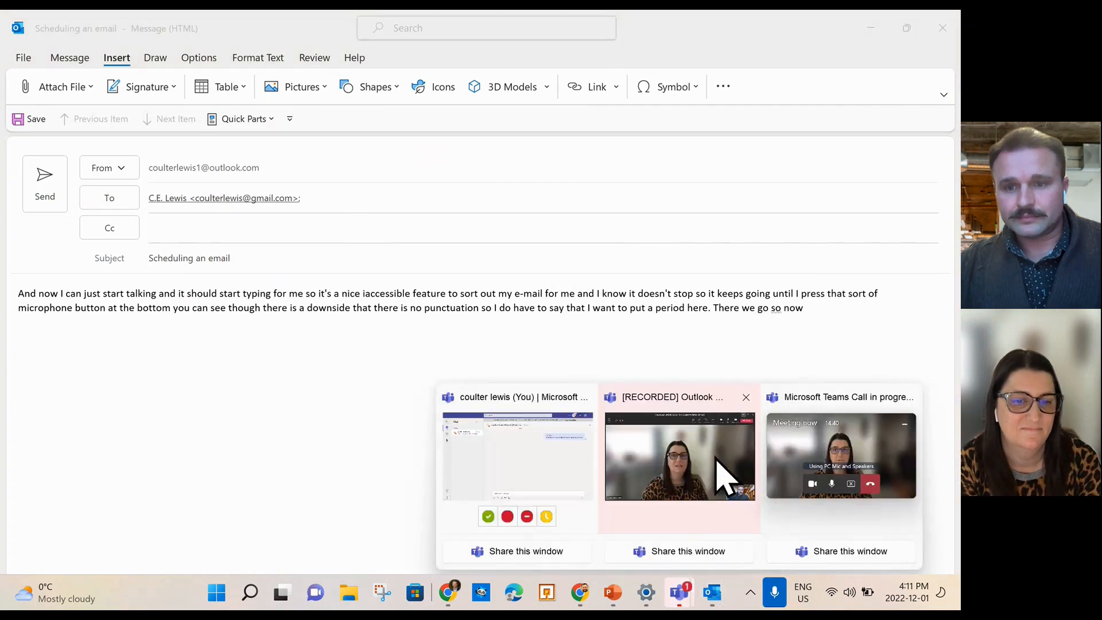
{"action": "left_click", "coordinate": [823, 448]}
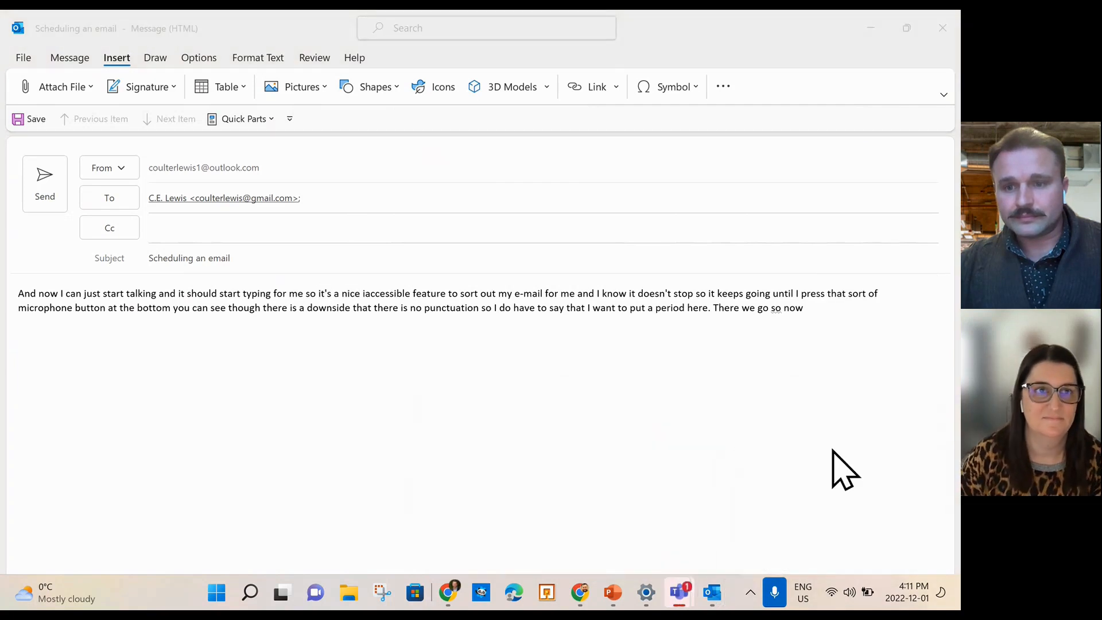
{"action": "left_click", "coordinate": [819, 544]}
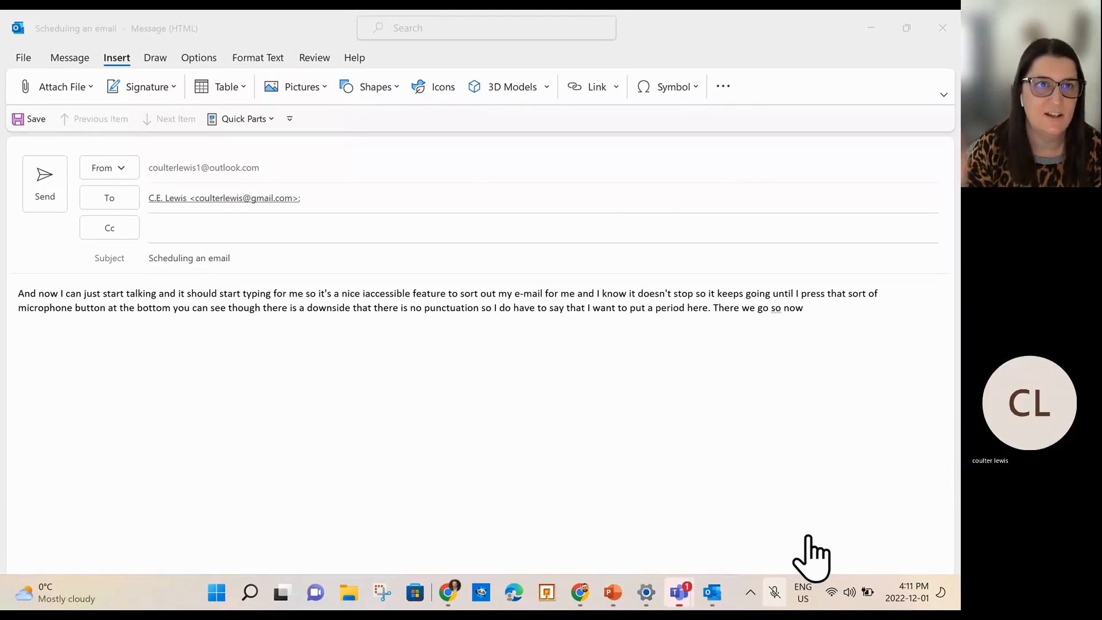
{"action": "left_click", "coordinate": [829, 541]}
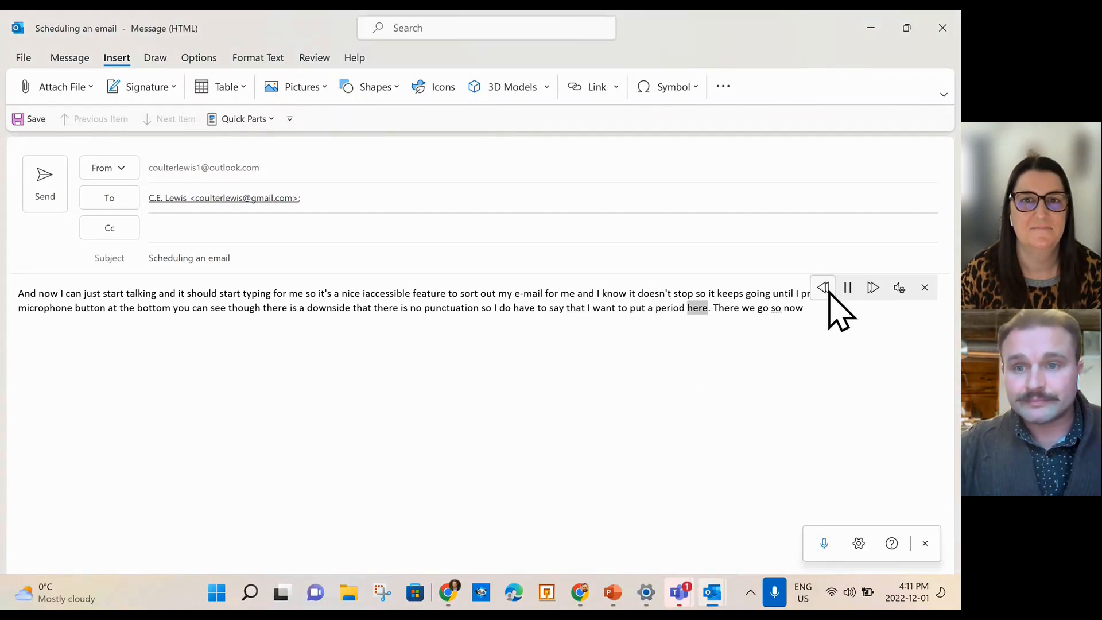
{"action": "left_click", "coordinate": [848, 288]}
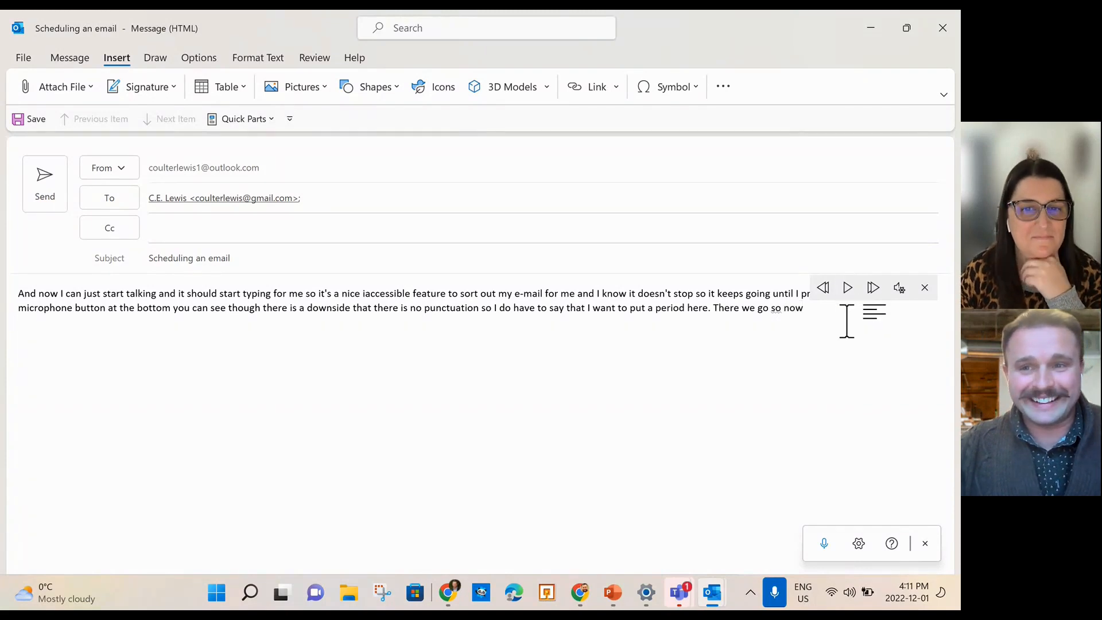
{"action": "left_click", "coordinate": [924, 287]}
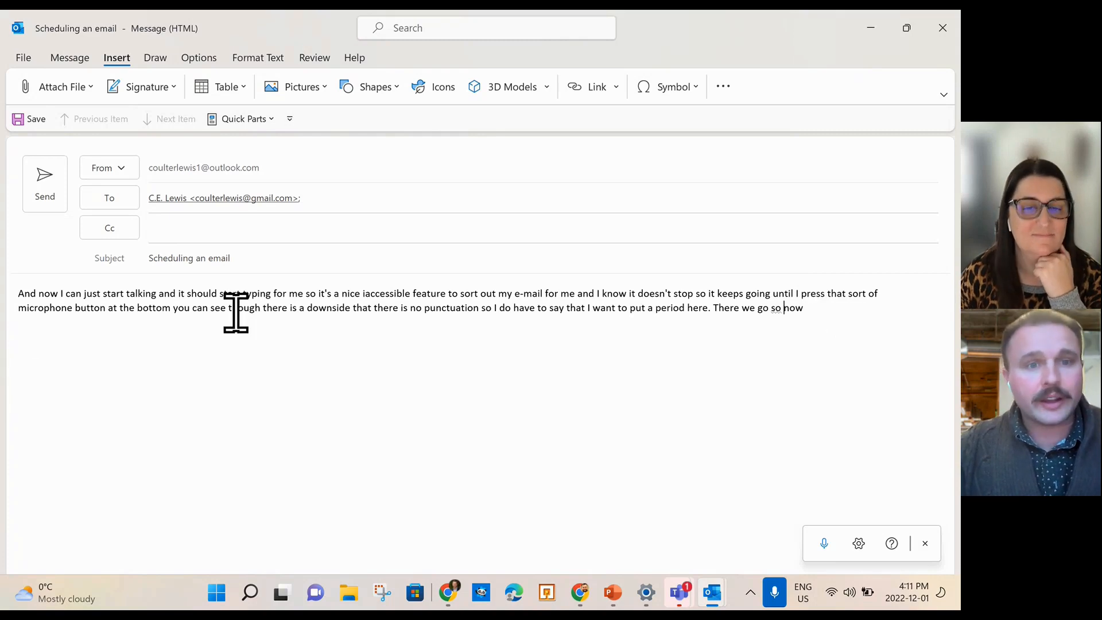
Select the misspelled word 'iaccessible', then clear the selection.
{"action": "double_click", "coordinate": [405, 294]}
{"action": "left_click", "coordinate": [377, 295]}
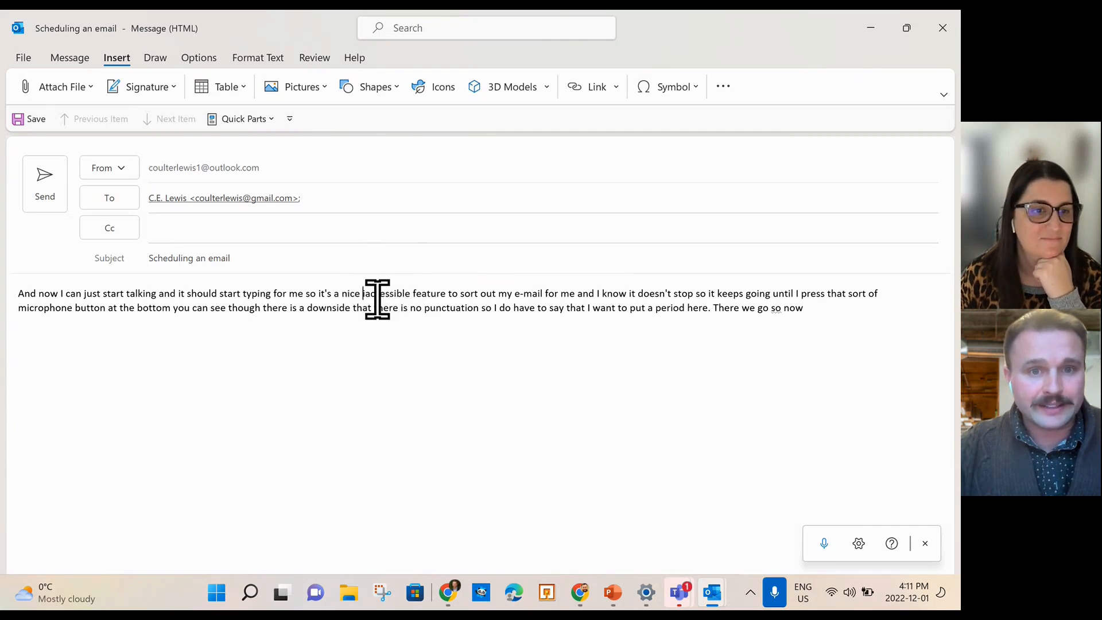
{"action": "double_click", "coordinate": [408, 294]}
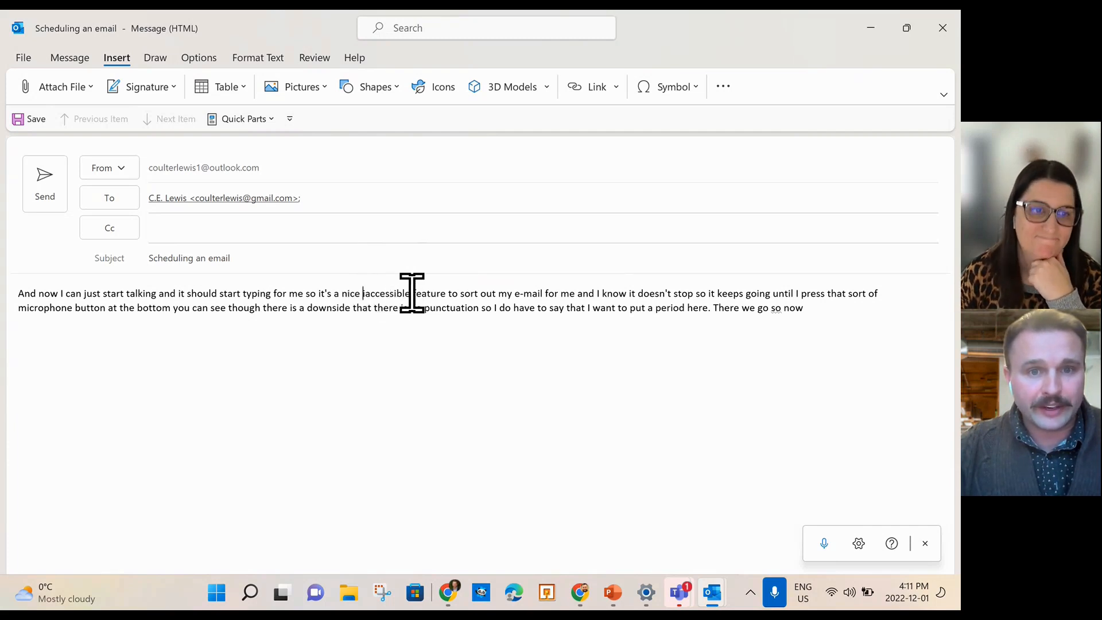
{"action": "left_click", "coordinate": [502, 364]}
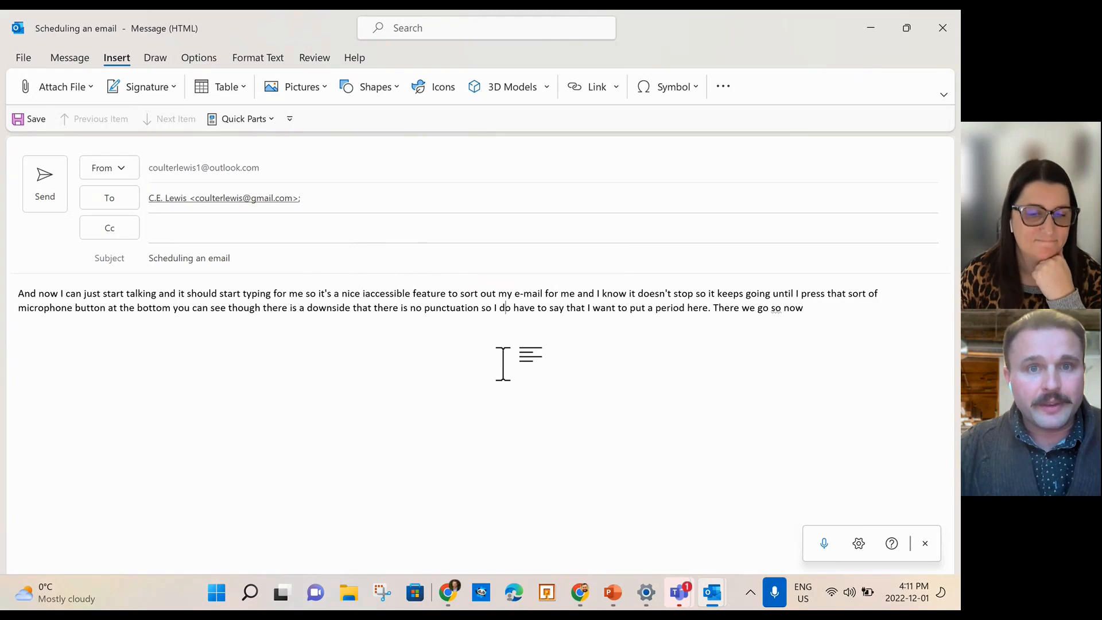
Browse the Message and Insert tabs, then select all of the dictated body text.
{"action": "left_click", "coordinate": [70, 58]}
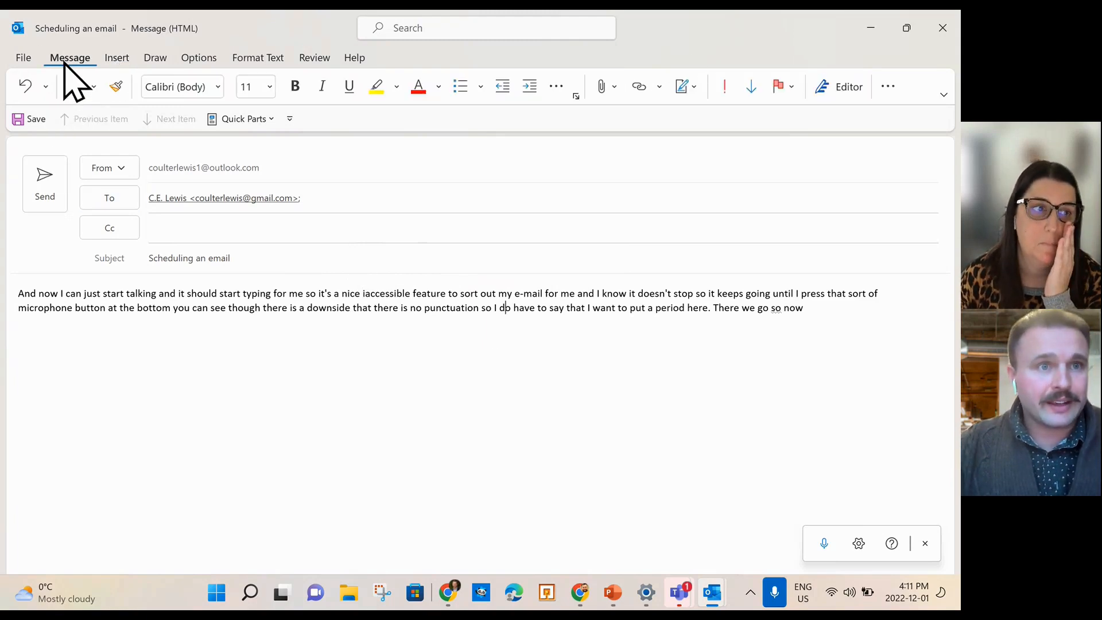
{"action": "left_click", "coordinate": [117, 58]}
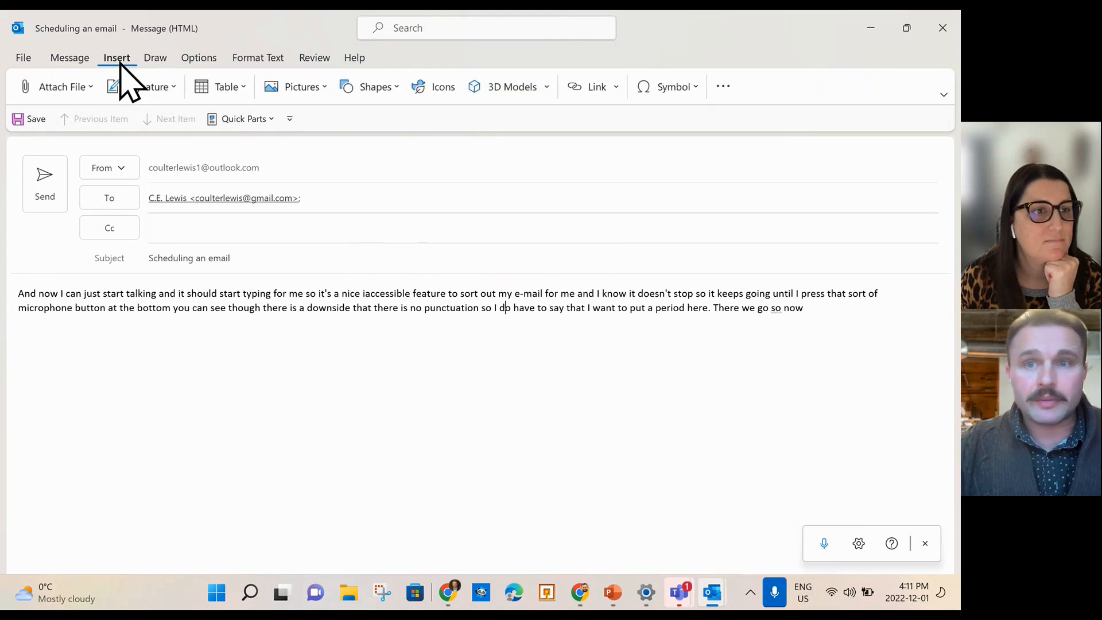
{"action": "left_click", "coordinate": [723, 86]}
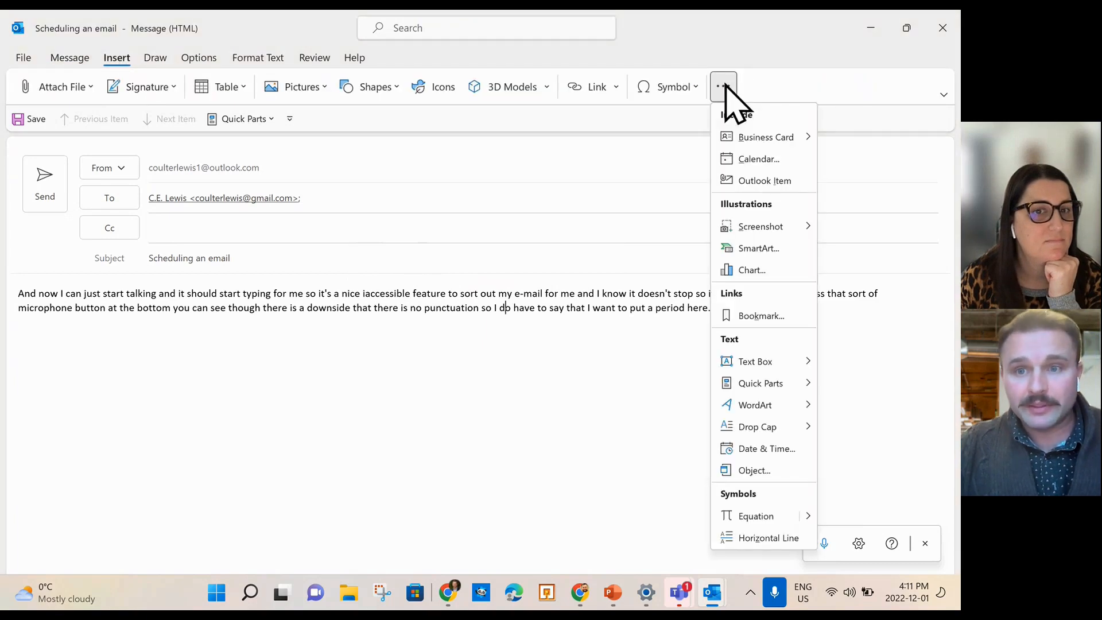
{"action": "left_click", "coordinate": [404, 463]}
{"action": "left_click_drag", "start_coordinate": [807, 310], "coordinate": [25, 266]}
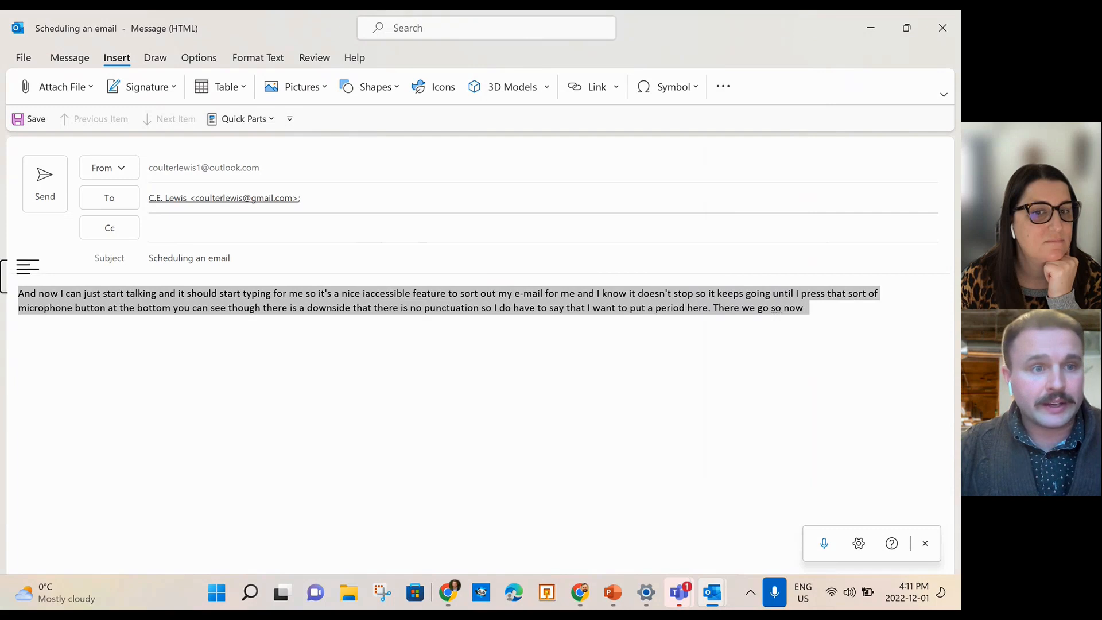
Run Spelling and Grammar via a 'spel' search, review suggestions for 'iaccessible', then close Editor.
{"action": "left_click", "coordinate": [440, 29]}
{"action": "type", "text": "spel"}
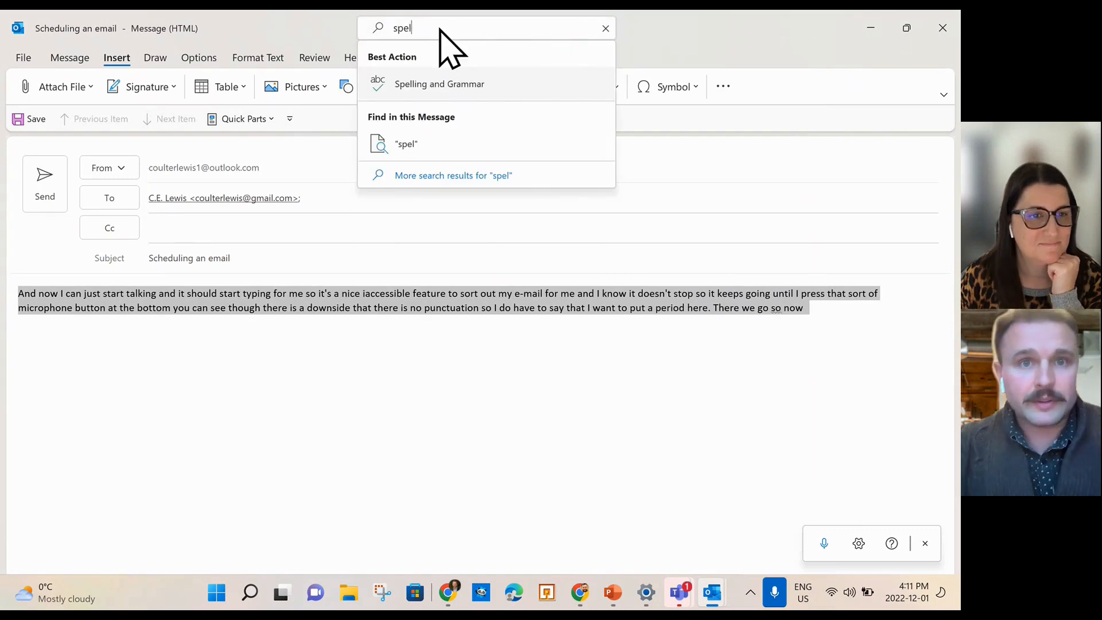
{"action": "left_click", "coordinate": [434, 85]}
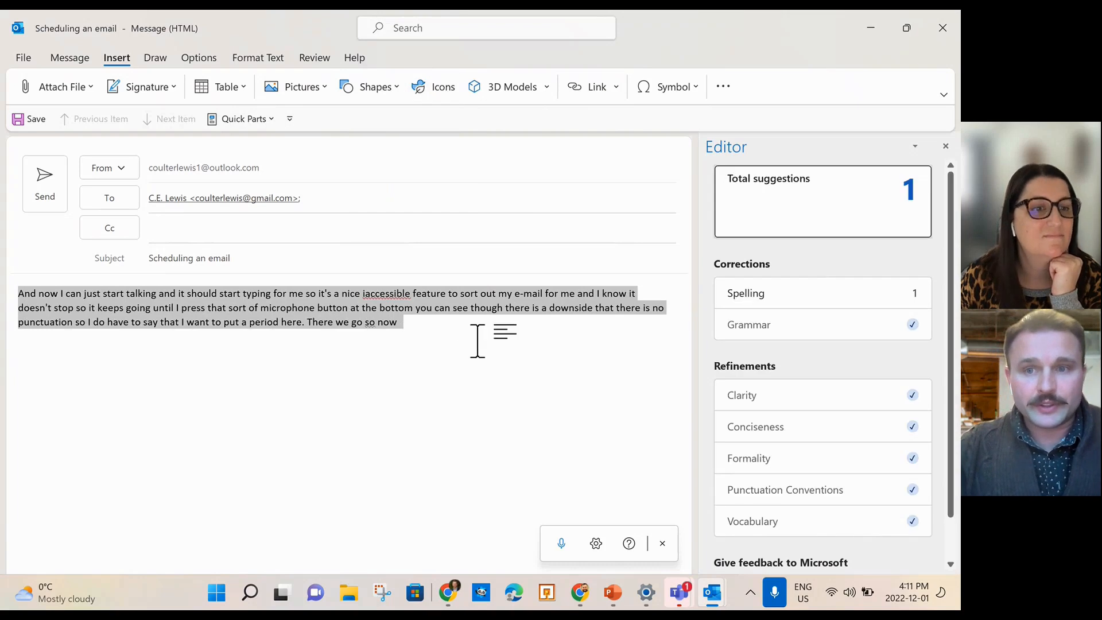
{"action": "left_click", "coordinate": [738, 295]}
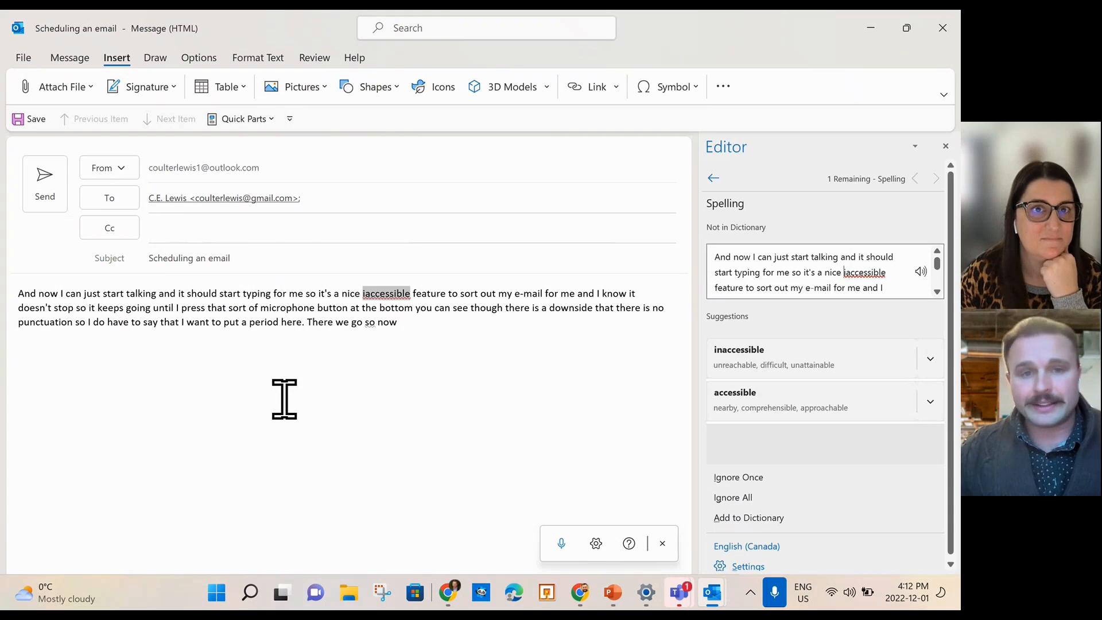
{"action": "left_click", "coordinate": [945, 146]}
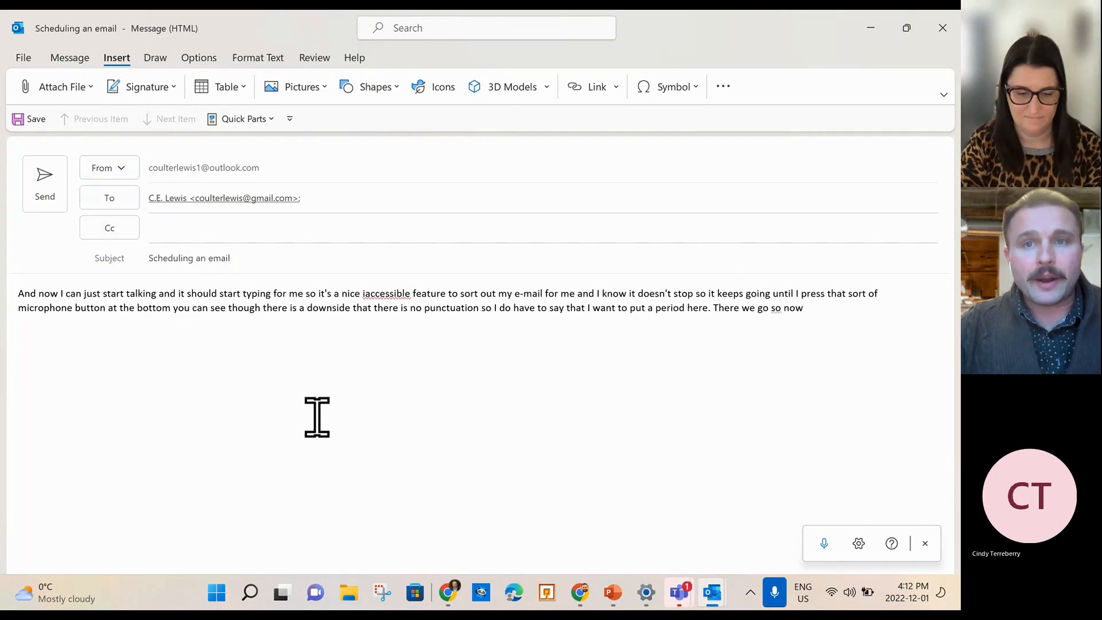
Open the Demonstrate Rules email and select its line 'Just wanting to showcase how a rule might work'.
{"action": "left_click", "coordinate": [870, 28]}
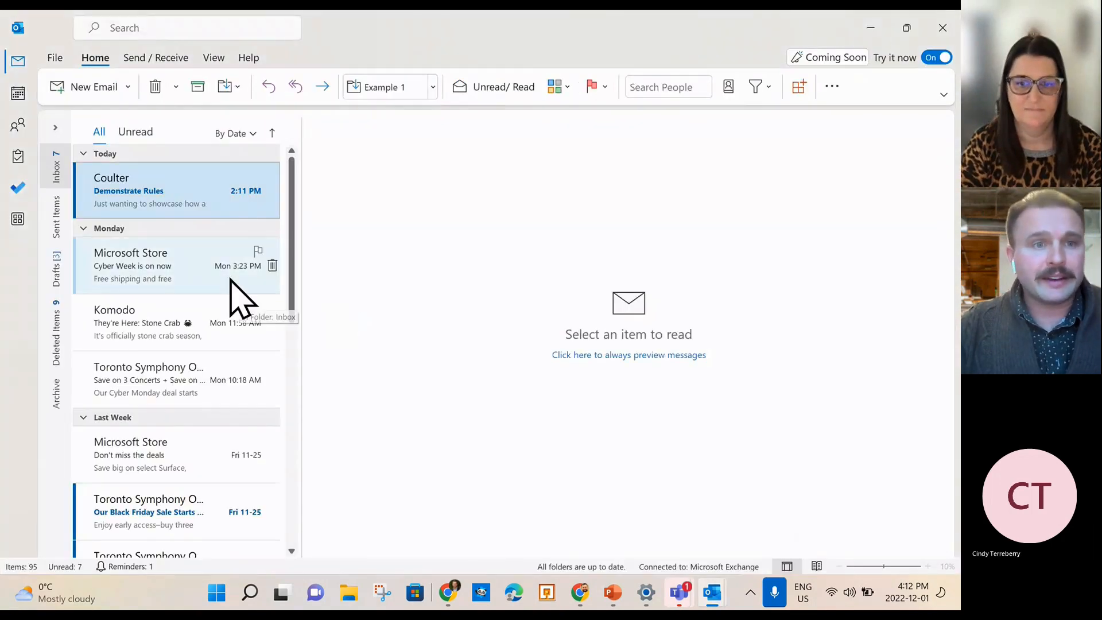
{"action": "left_click", "coordinate": [171, 195]}
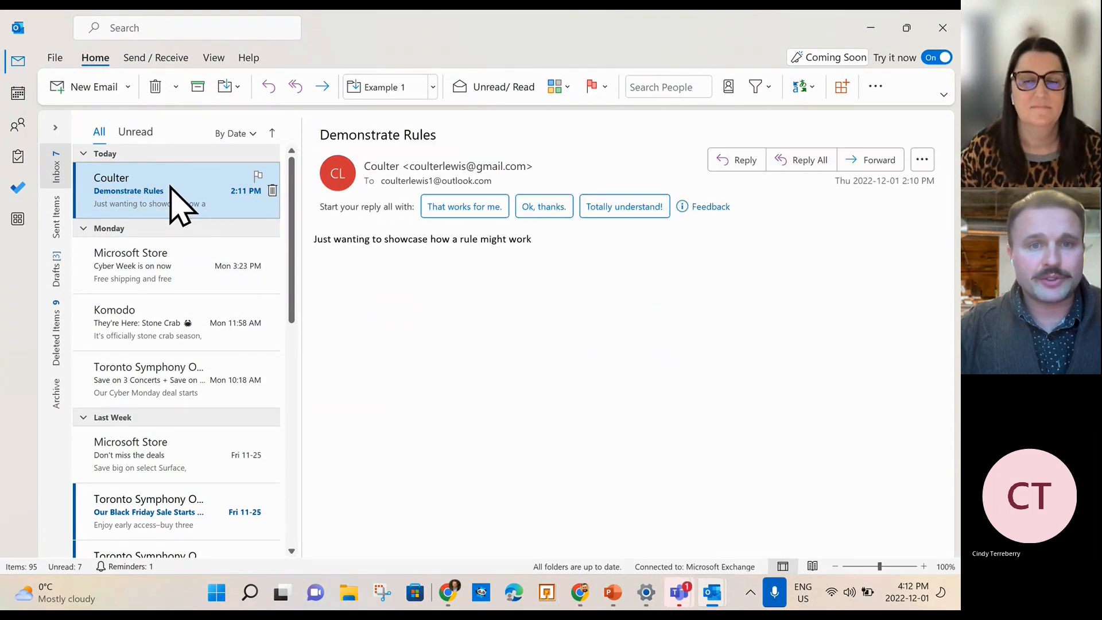
{"action": "left_click", "coordinate": [559, 251]}
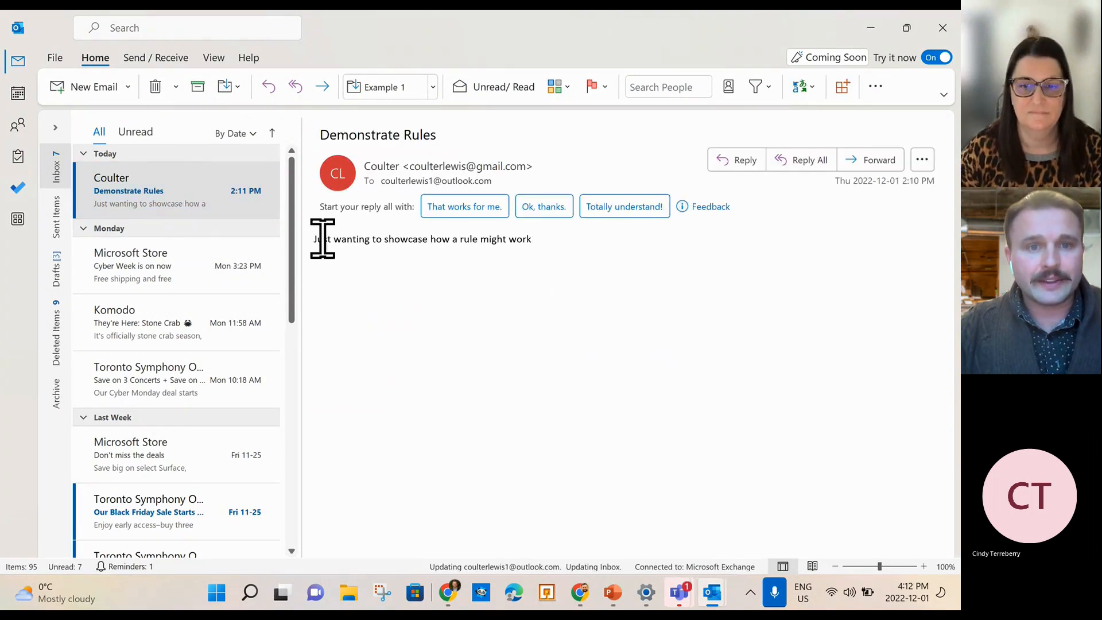
{"action": "left_click_drag", "start_coordinate": [314, 240], "coordinate": [593, 302]}
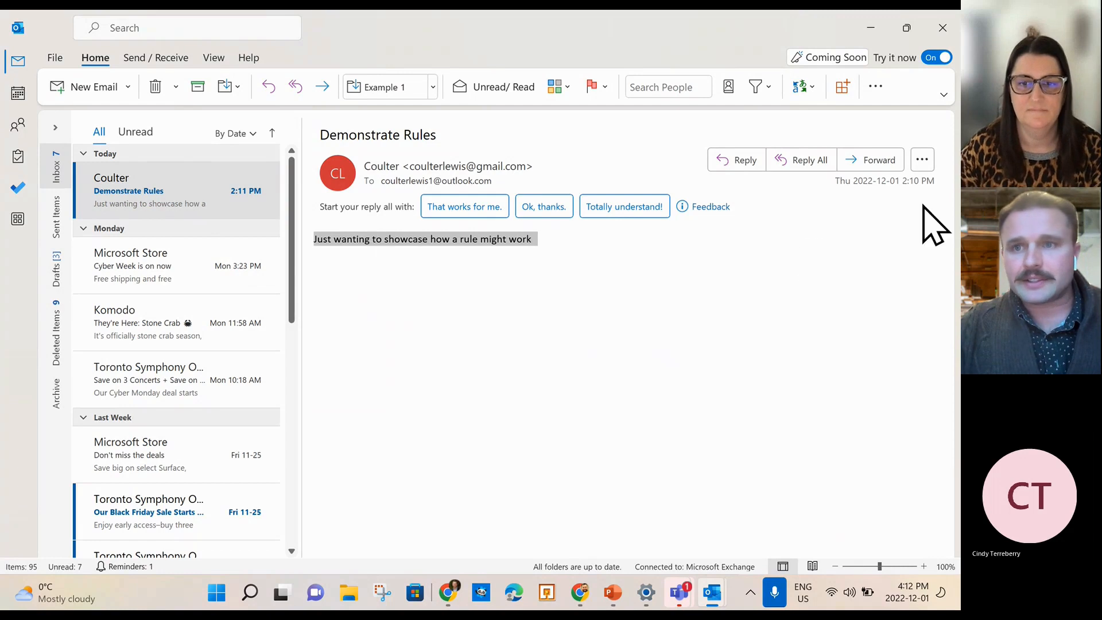
Check the ribbon's More commands, the message's actions menu, and the View tab's overflow commands.
{"action": "left_click", "coordinate": [876, 89]}
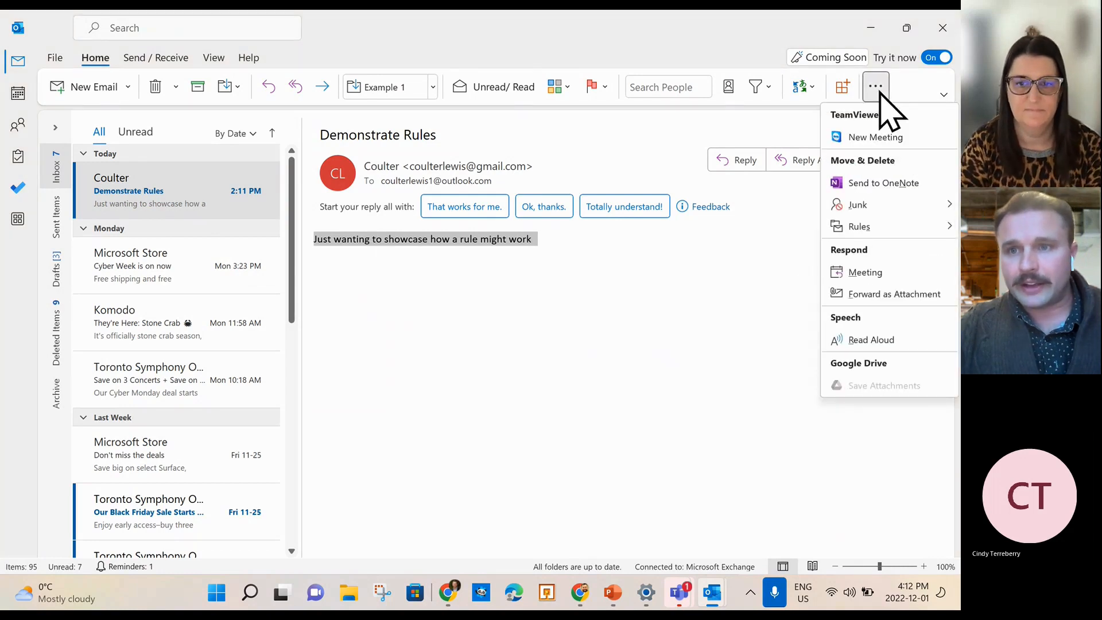
{"action": "left_click", "coordinate": [750, 285]}
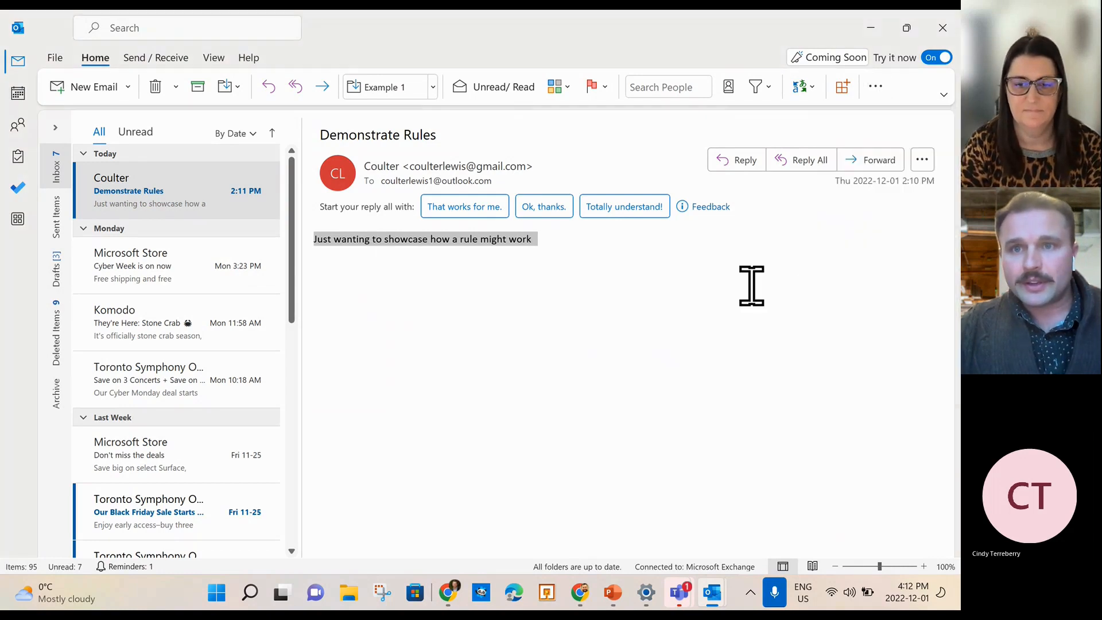
{"action": "left_click", "coordinate": [922, 160]}
{"action": "left_click", "coordinate": [697, 344]}
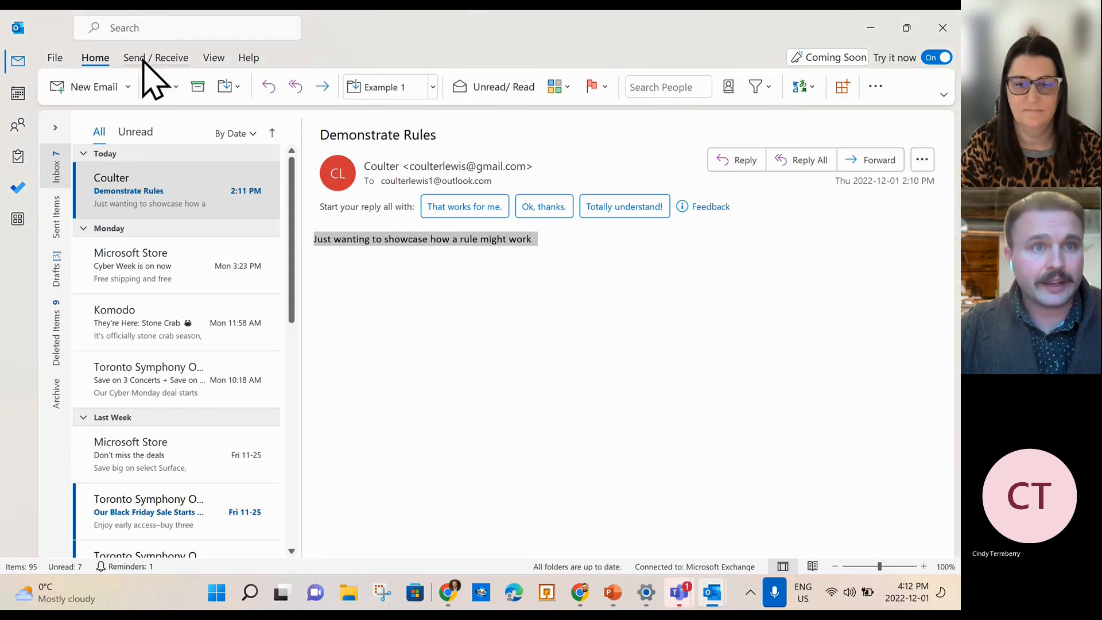
{"action": "left_click", "coordinate": [214, 58]}
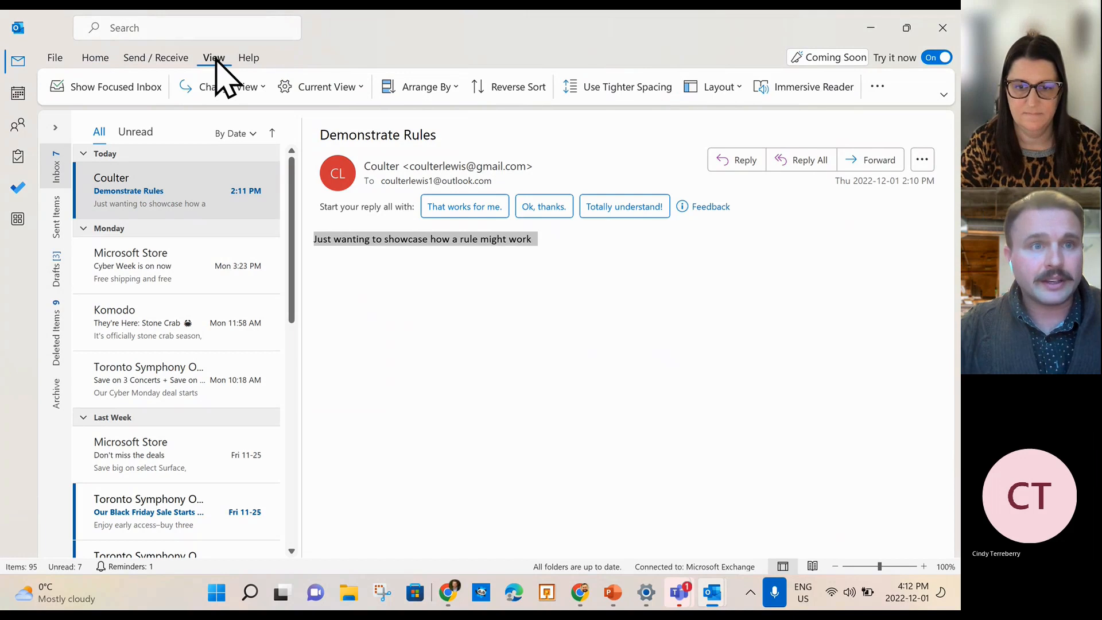
{"action": "left_click", "coordinate": [877, 87]}
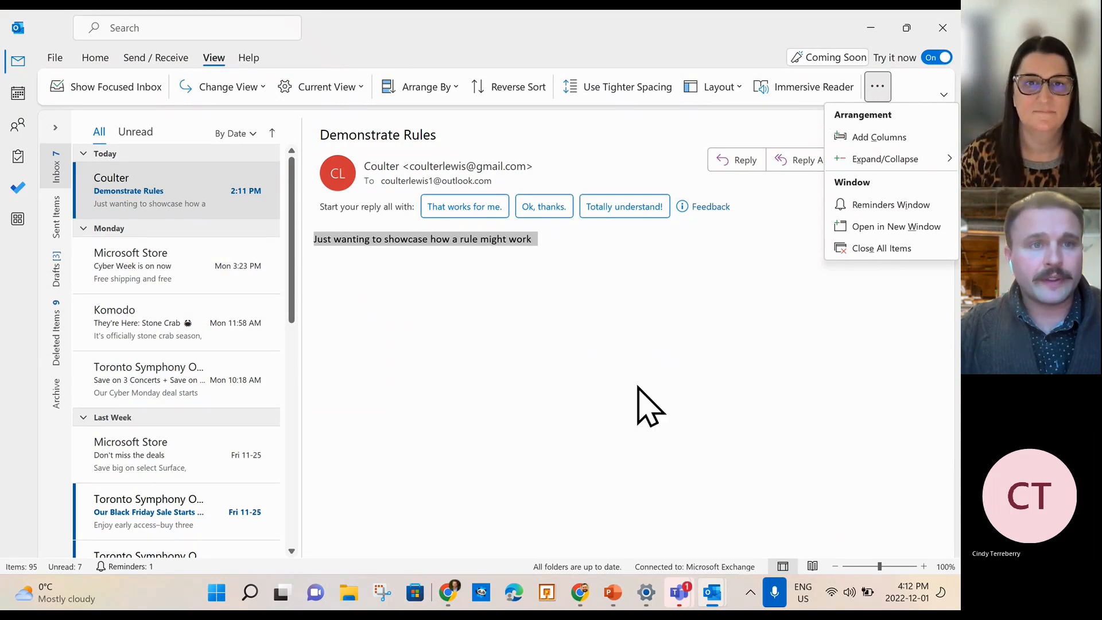
{"action": "left_click", "coordinate": [575, 405]}
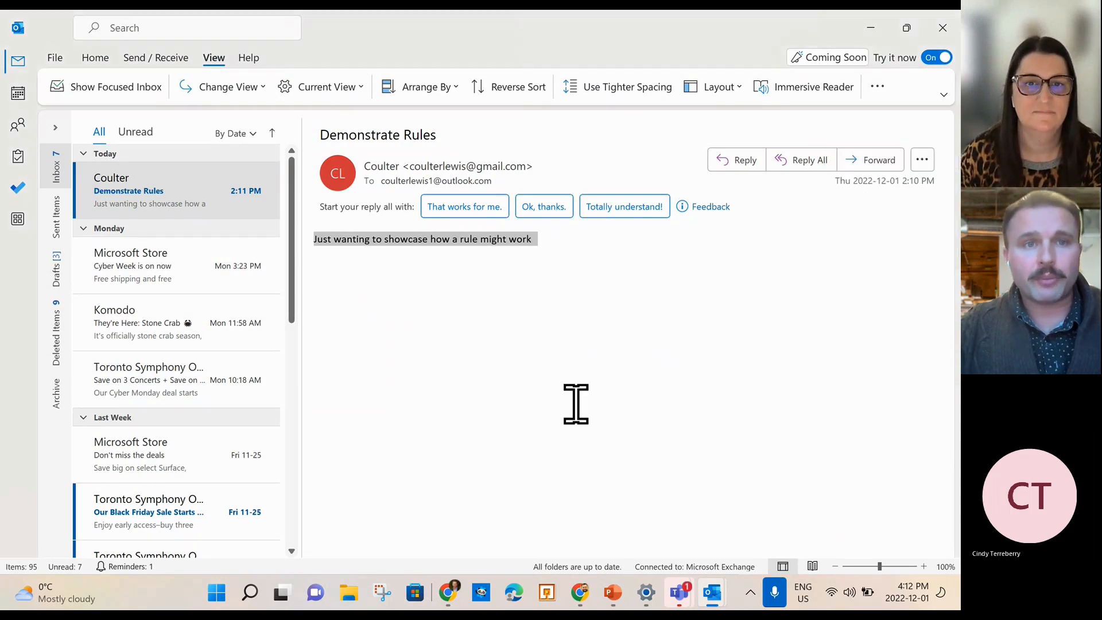
Show the Demonstrate Rules email in Immersive Reader and play Read Aloud briefly before stopping it.
{"action": "left_click", "coordinate": [789, 95]}
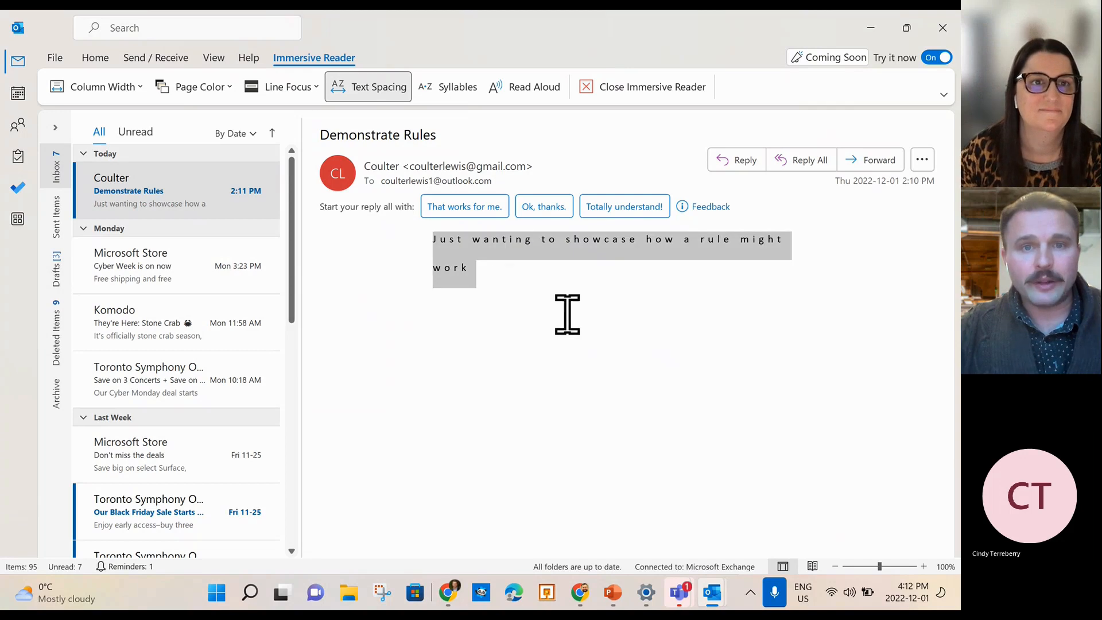
{"action": "left_click", "coordinate": [525, 94]}
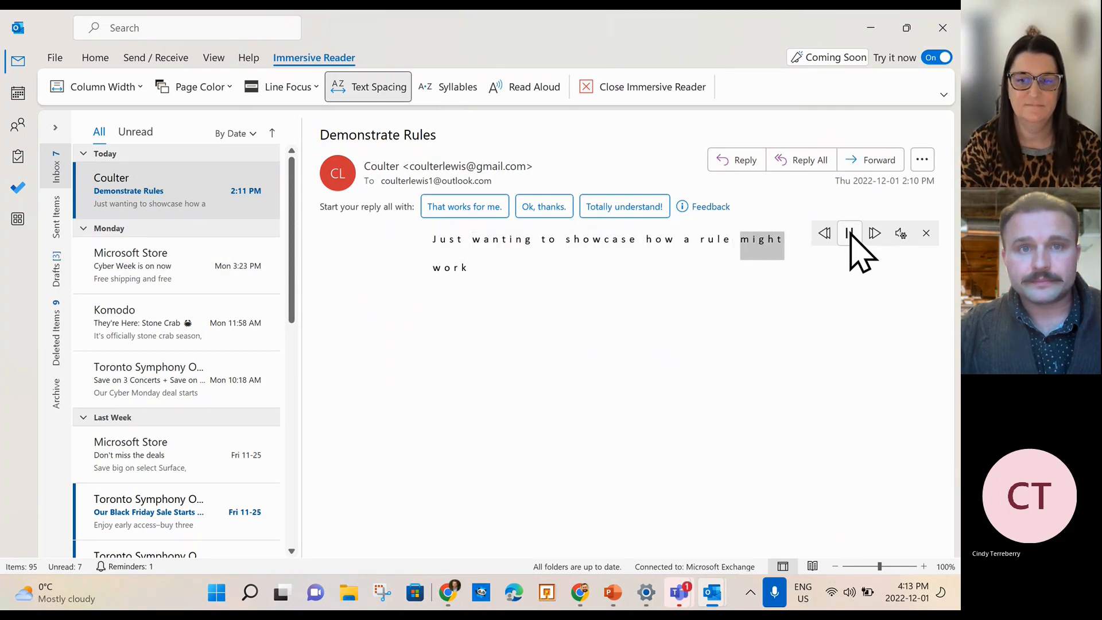
{"action": "left_click", "coordinate": [925, 233]}
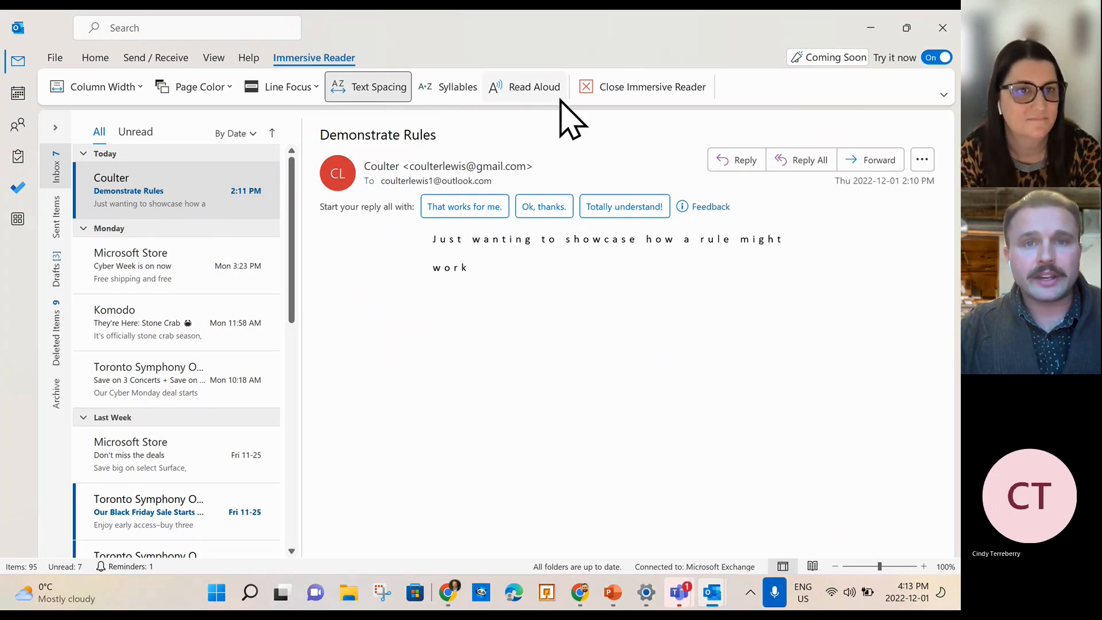
{"action": "left_click", "coordinate": [213, 57]}
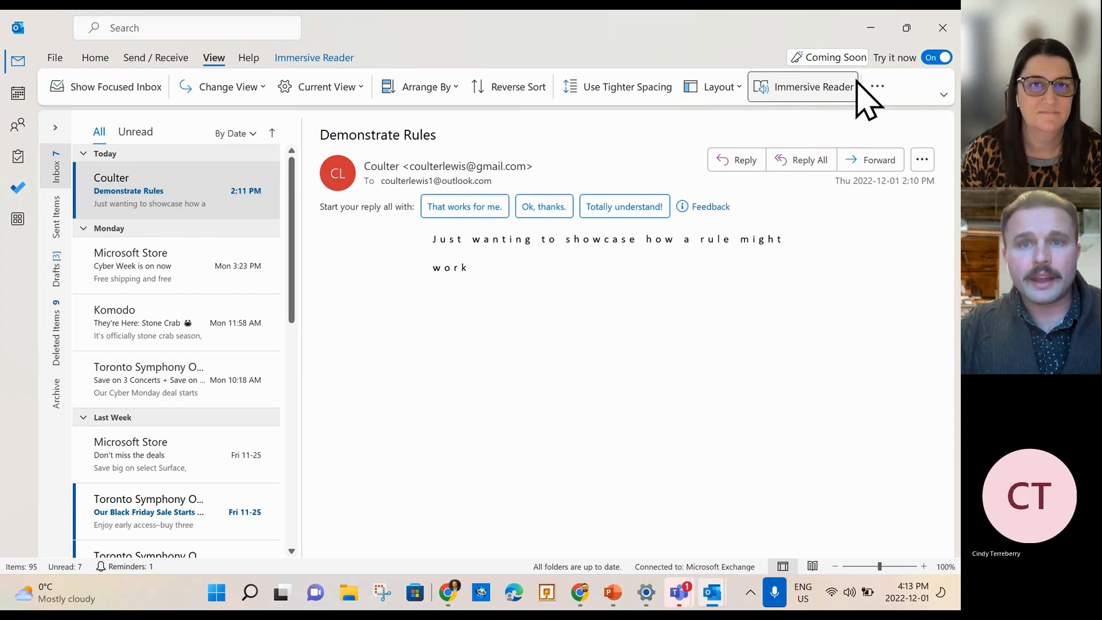
Apply One Line focus to the Immersive Reader text, then open the Microsoft Store 'Cyber Week is on now' email.
{"action": "left_click", "coordinate": [814, 86]}
{"action": "left_click", "coordinate": [814, 86]}
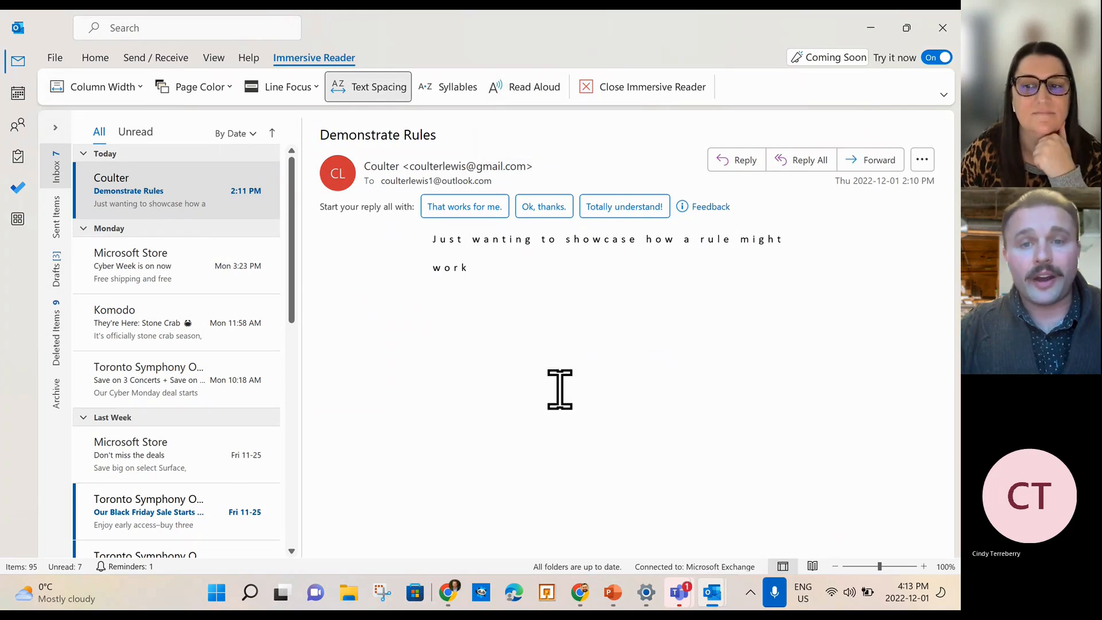
{"action": "left_click_drag", "start_coordinate": [509, 273], "coordinate": [394, 235]}
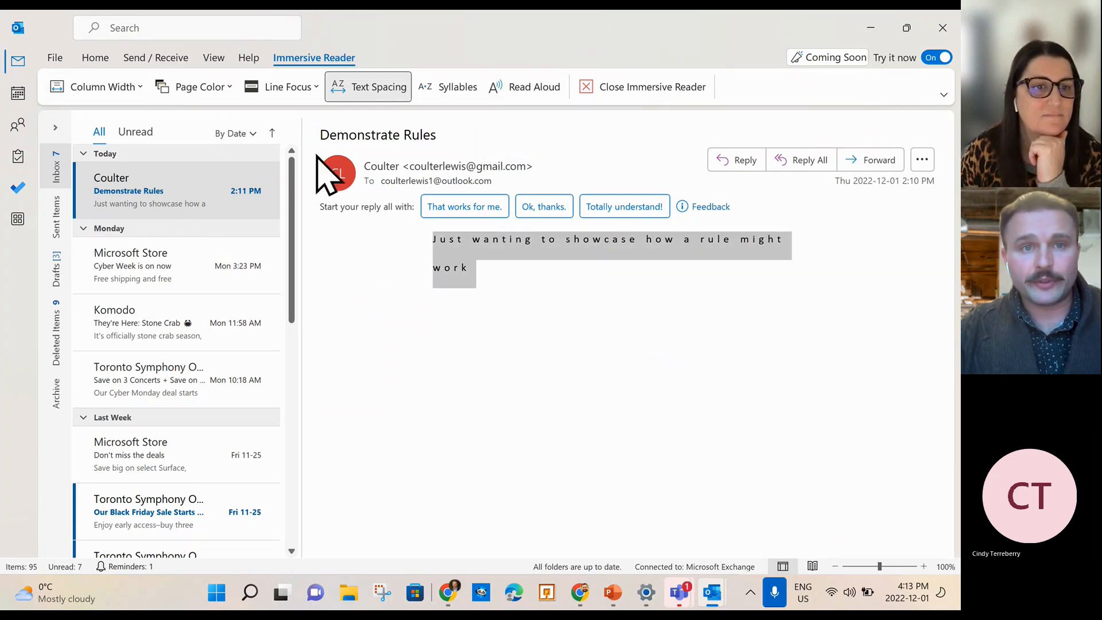
{"action": "left_click", "coordinate": [313, 86]}
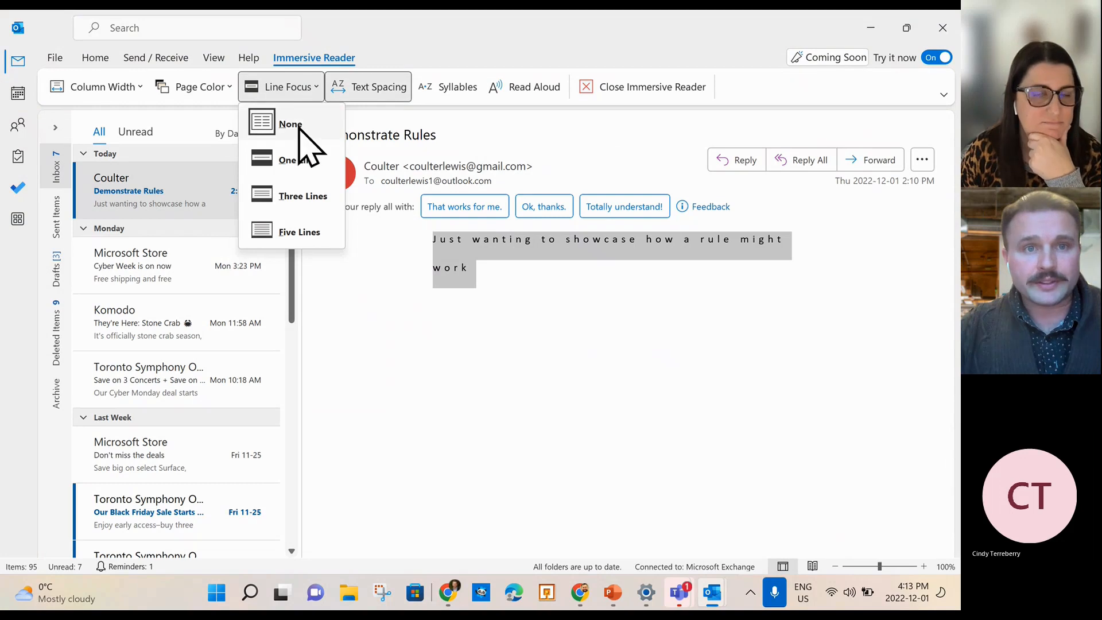
{"action": "left_click", "coordinate": [296, 164]}
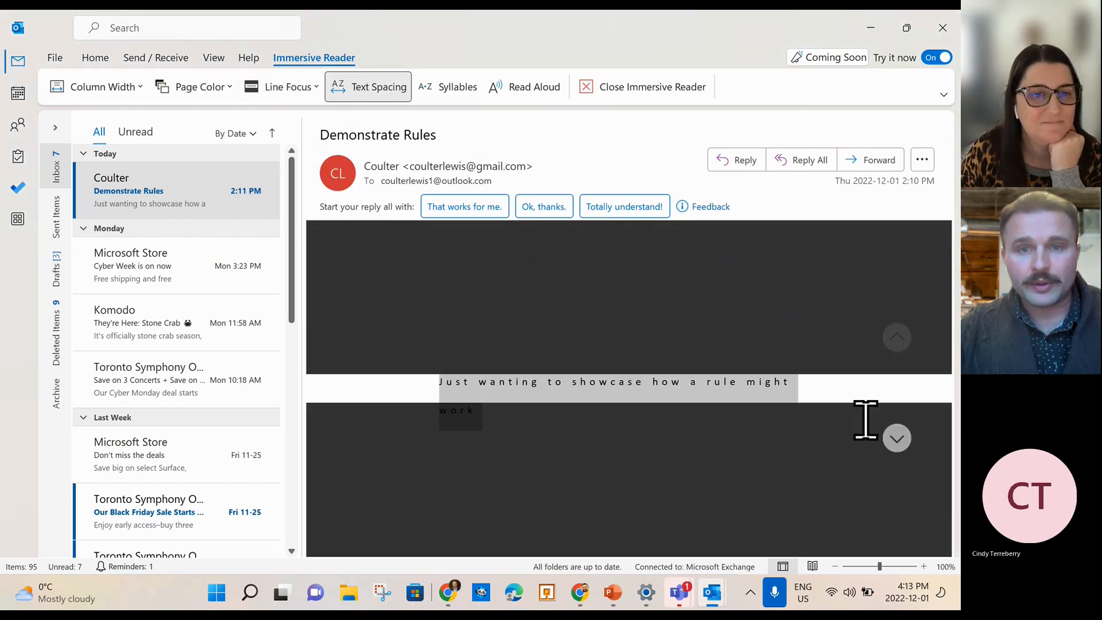
{"action": "left_click", "coordinate": [142, 269]}
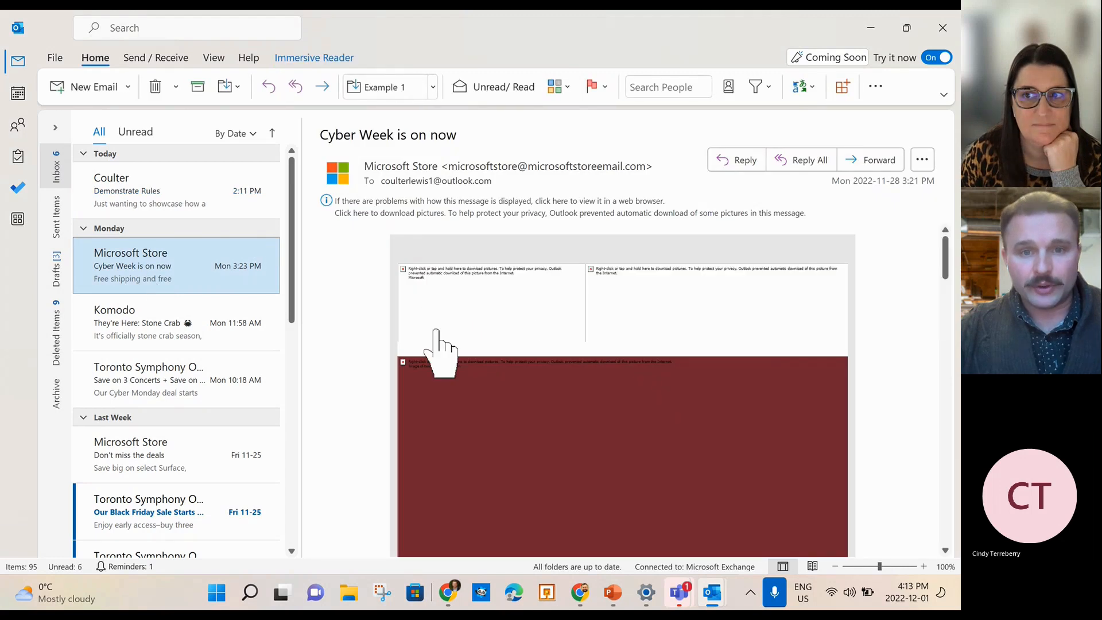
{"action": "left_click_drag", "start_coordinate": [477, 371], "coordinate": [442, 284]}
{"action": "left_click", "coordinate": [442, 283]}
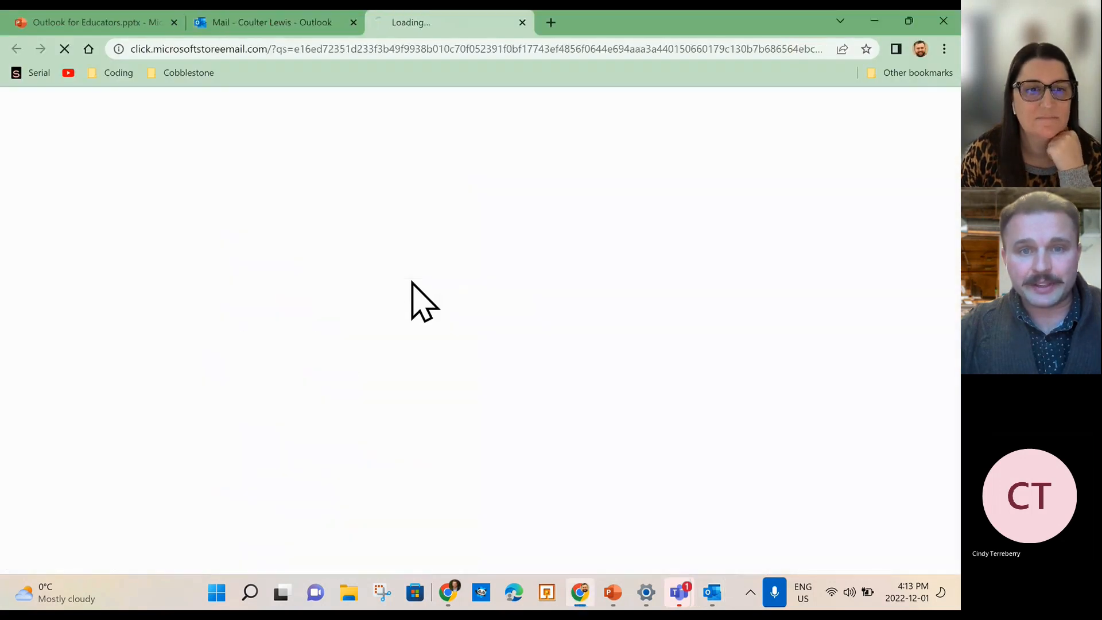
{"action": "left_click", "coordinate": [532, 23]}
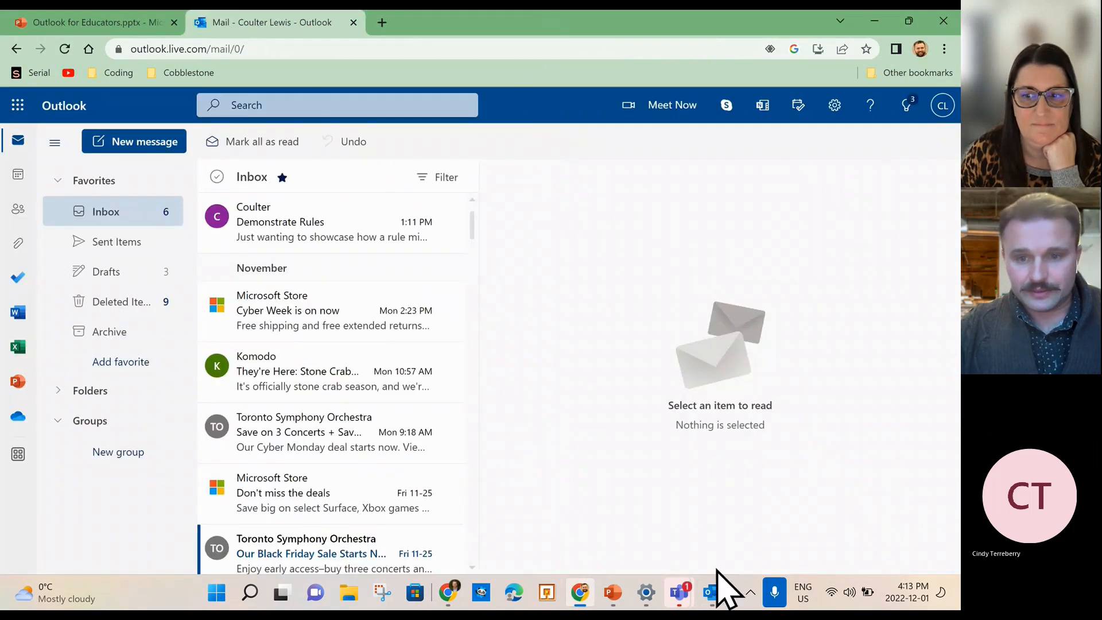
{"action": "mouse_move", "coordinate": [712, 599]}
{"action": "left_click", "coordinate": [637, 511]}
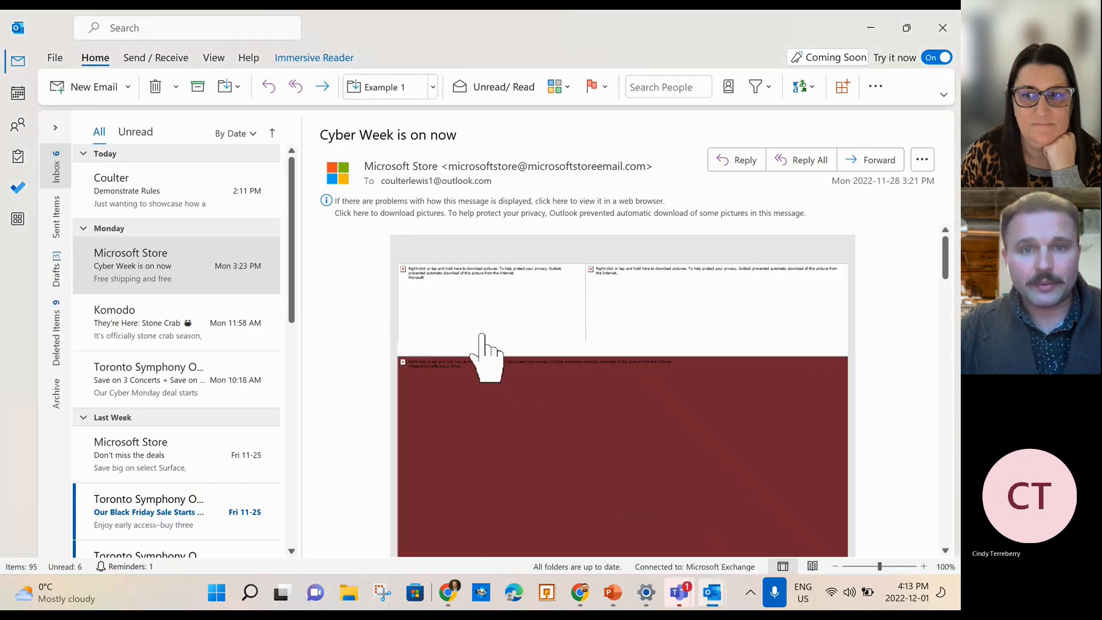
{"action": "left_click", "coordinate": [408, 287]}
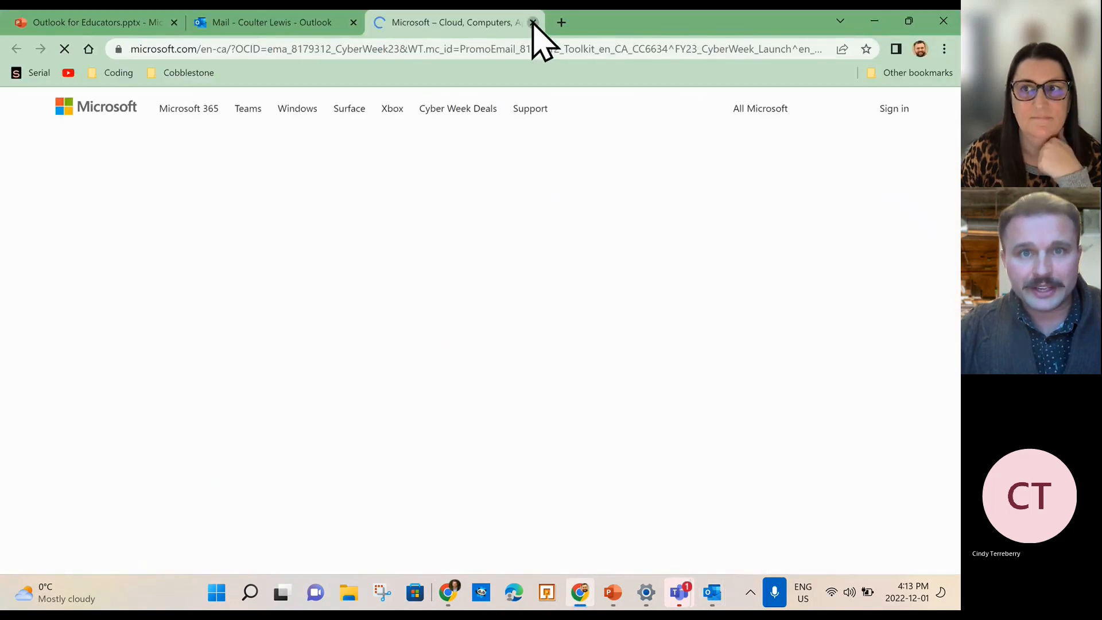
{"action": "left_click", "coordinate": [533, 22]}
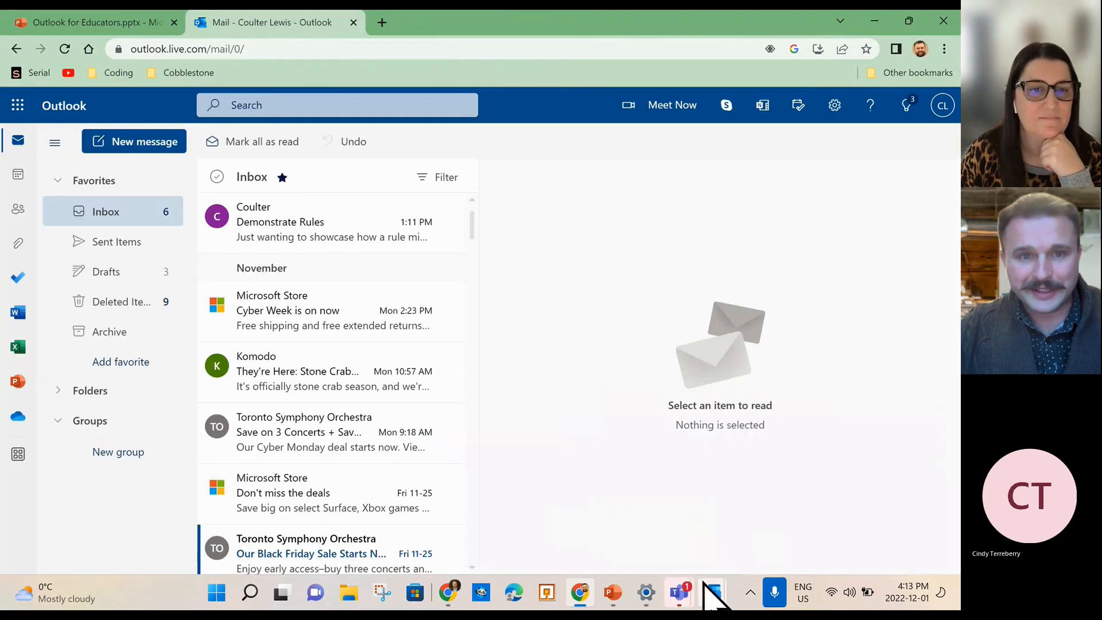
{"action": "mouse_move", "coordinate": [712, 593]}
{"action": "left_click", "coordinate": [646, 504]}
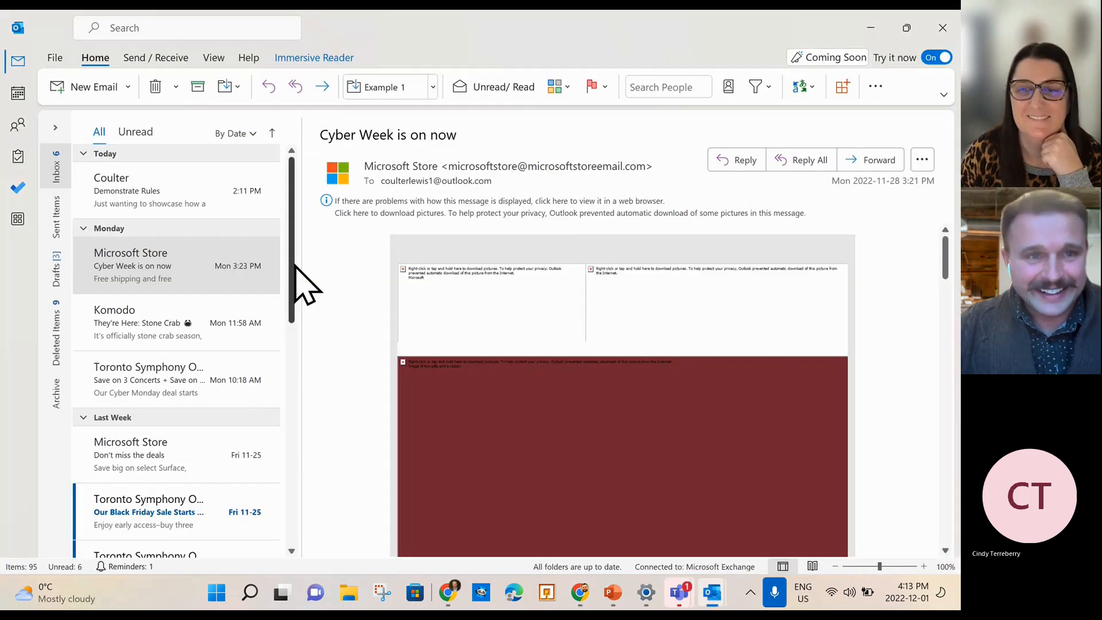
Open the Komodo Stone Crab email in Immersive Reader with One Line focus.
{"action": "left_click", "coordinate": [150, 326]}
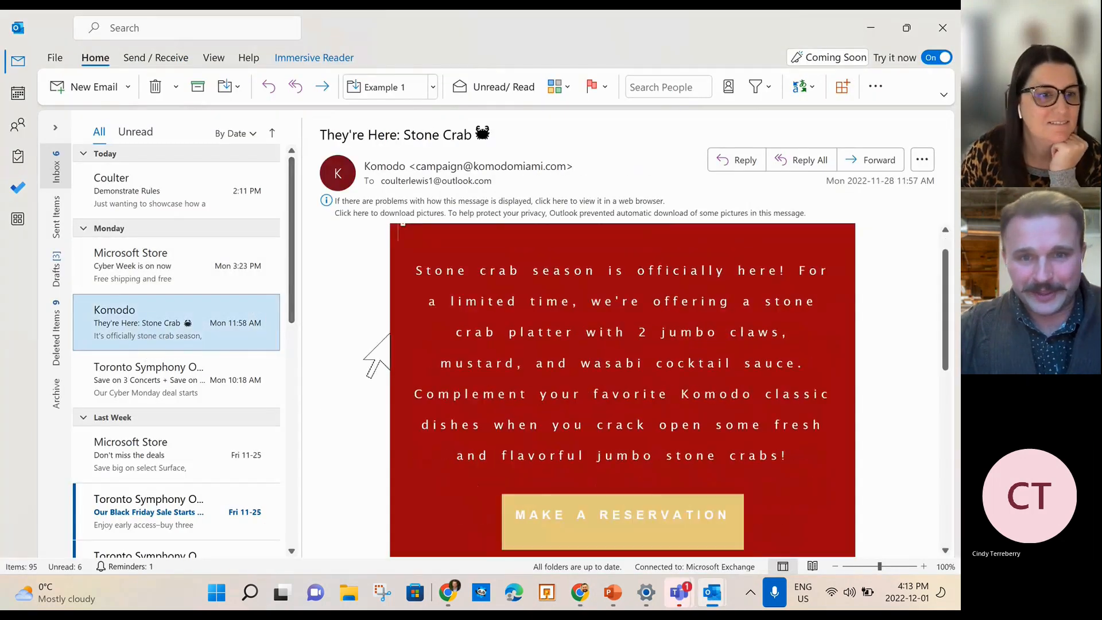
{"action": "left_click_drag", "start_coordinate": [421, 332], "coordinate": [792, 523]}
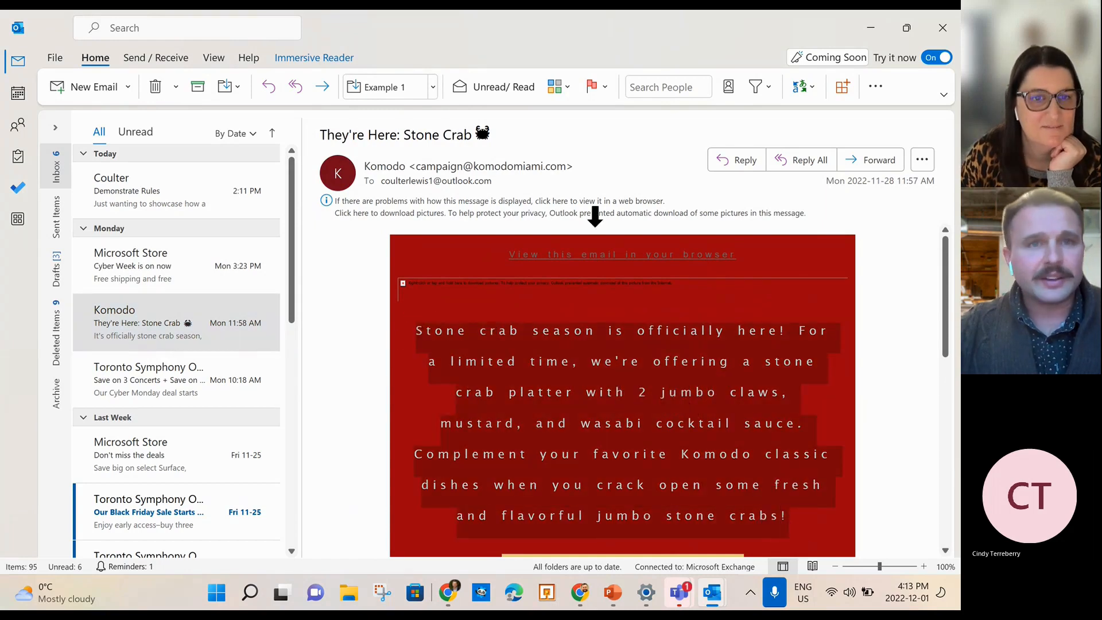
{"action": "left_click", "coordinate": [310, 58]}
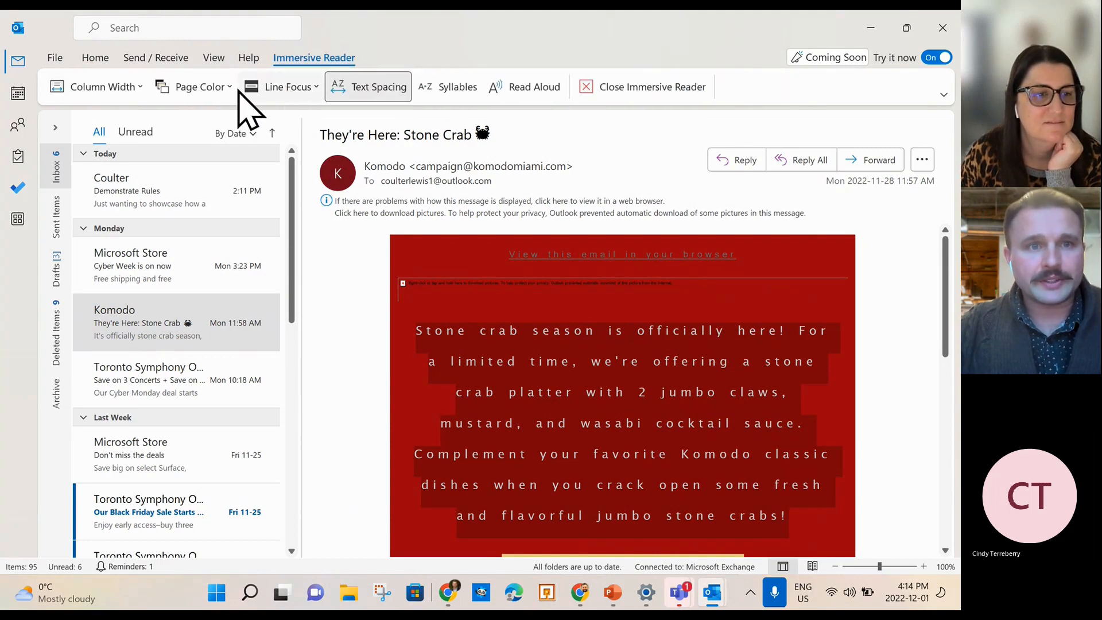
{"action": "left_click", "coordinate": [286, 91]}
{"action": "left_click", "coordinate": [287, 124]}
{"action": "left_click", "coordinate": [286, 90]}
{"action": "left_click", "coordinate": [287, 161]}
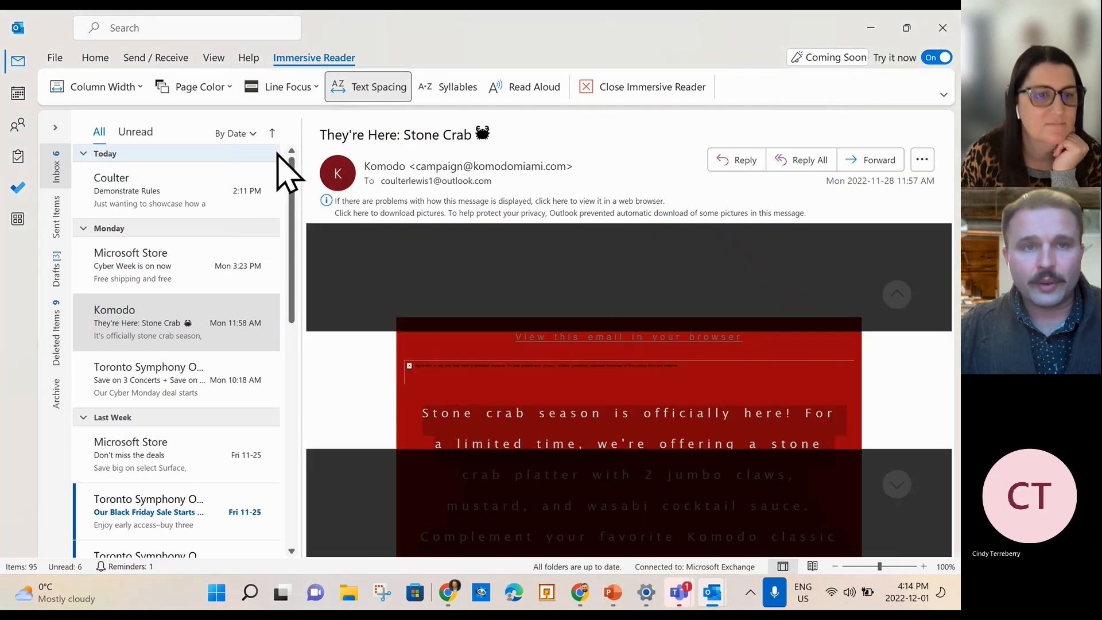
Preview Page Color and Column Width, toggle Syllables on, then close Immersive Reader.
{"action": "left_click", "coordinate": [282, 87]}
{"action": "left_click", "coordinate": [227, 89]}
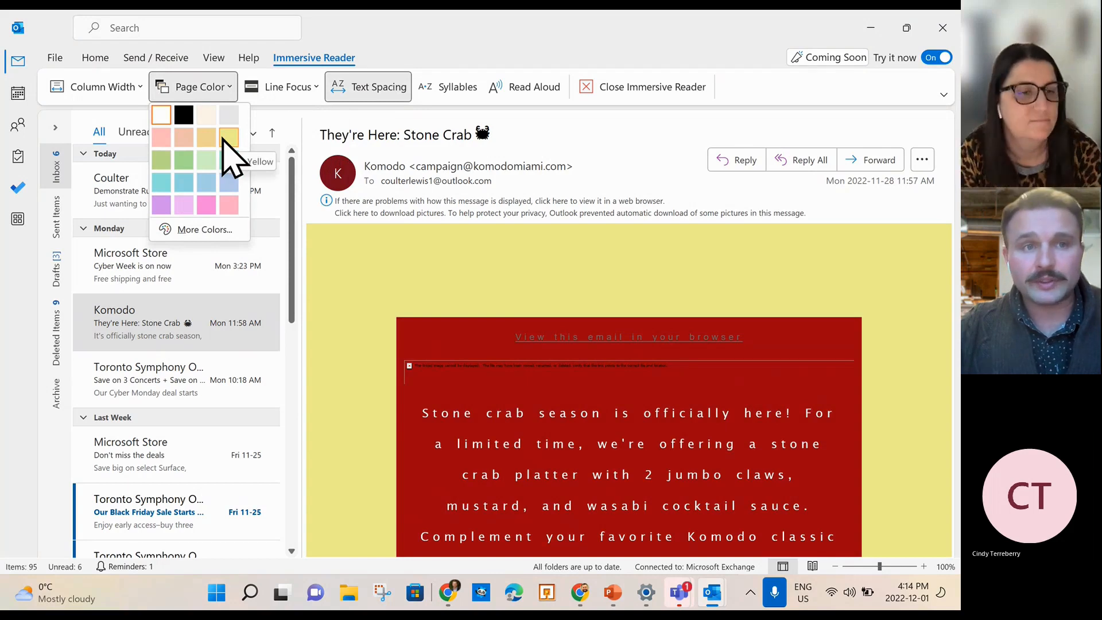
{"action": "left_click", "coordinate": [124, 86]}
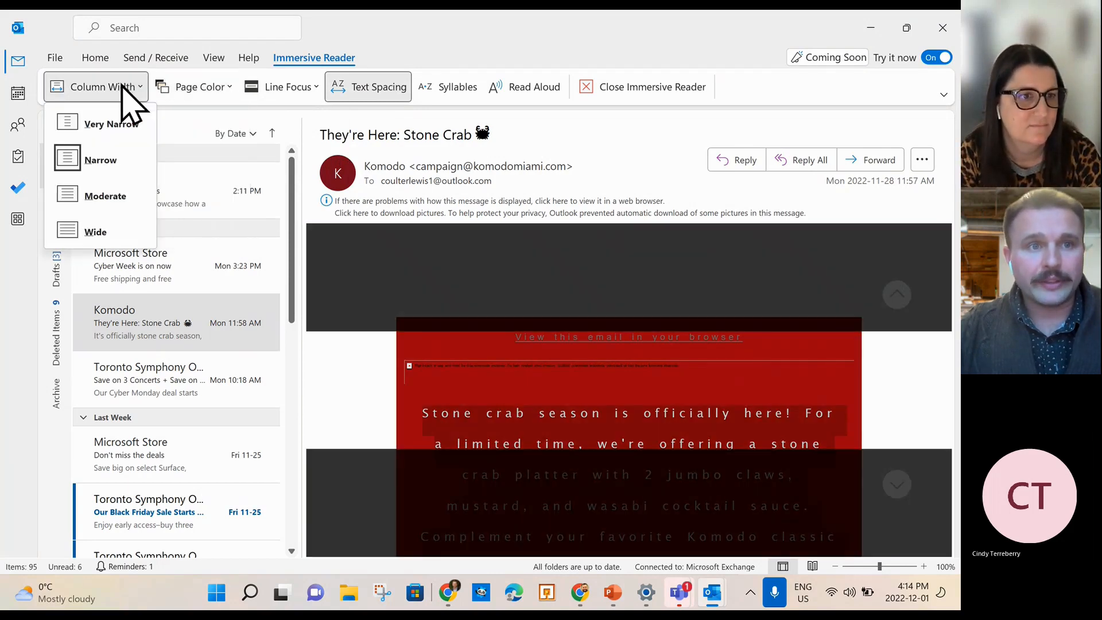
{"action": "left_click", "coordinate": [453, 88]}
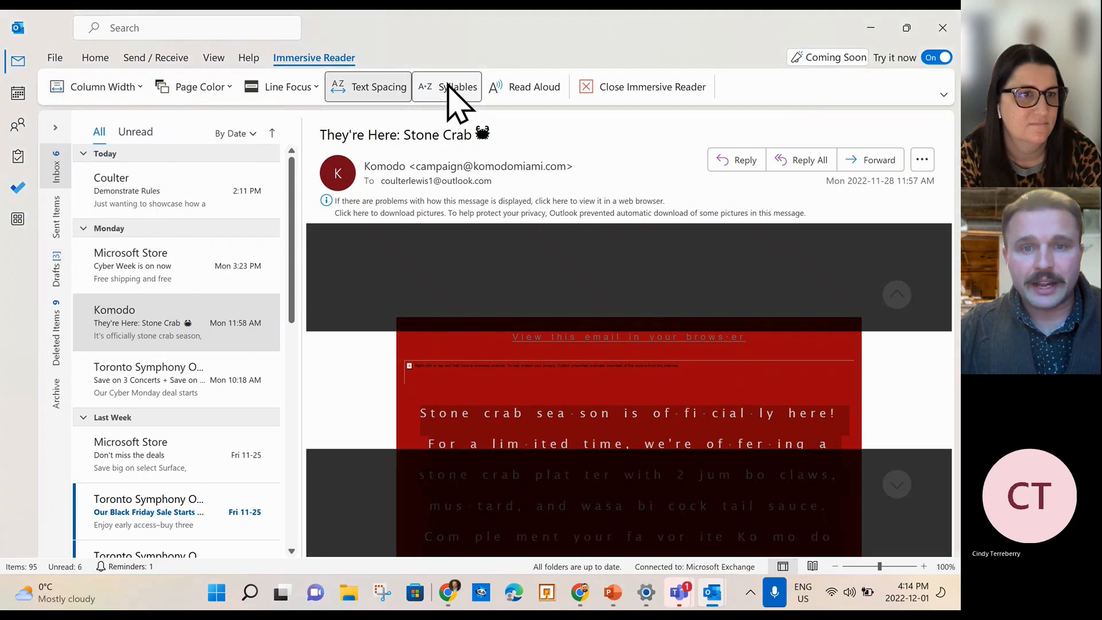
{"action": "left_click", "coordinate": [447, 85]}
{"action": "left_click", "coordinate": [446, 86]}
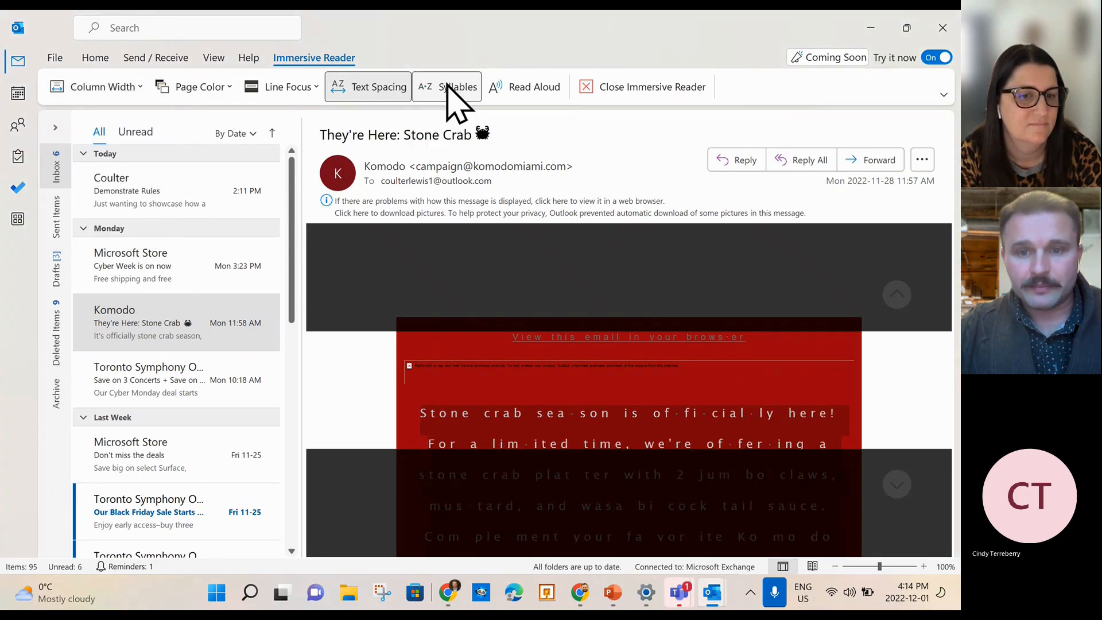
{"action": "left_click", "coordinate": [447, 85]}
{"action": "left_click", "coordinate": [446, 86]}
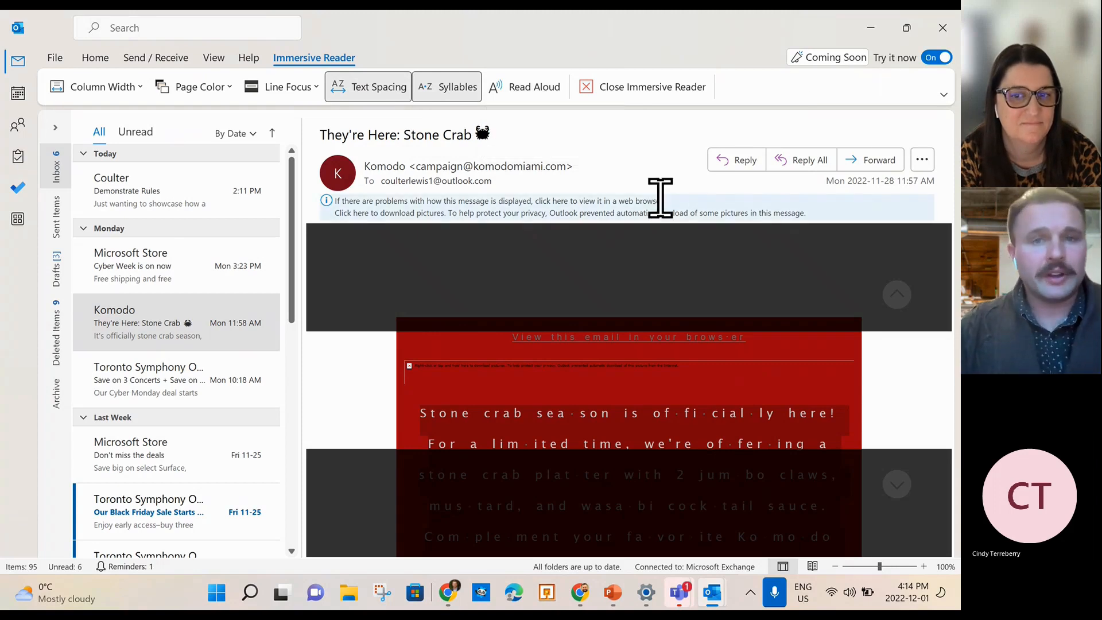
{"action": "left_click", "coordinate": [594, 88]}
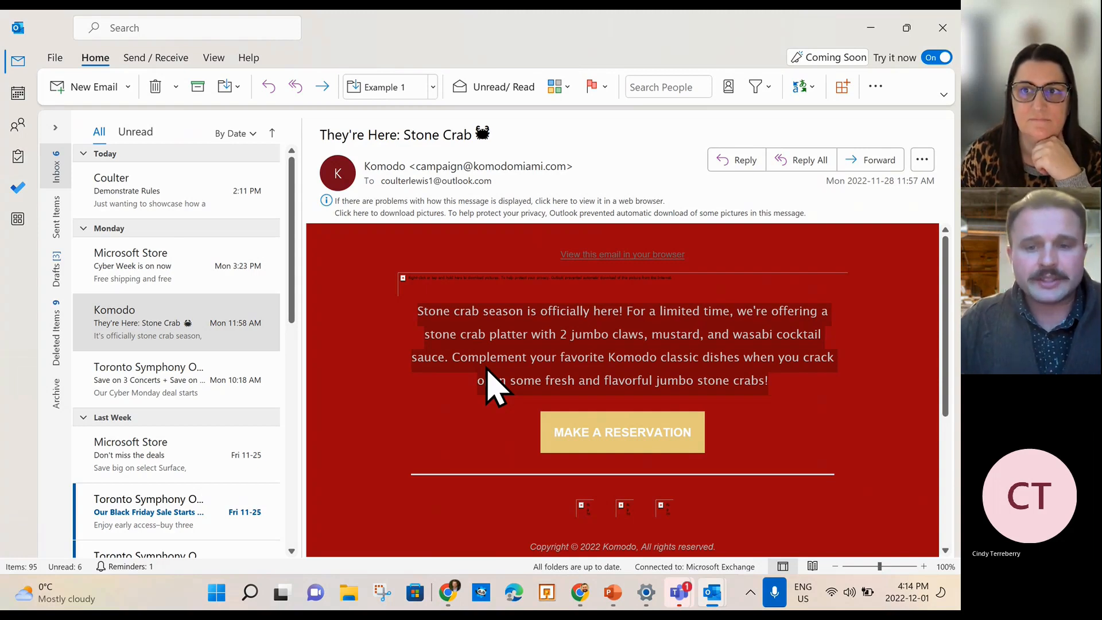
Bring the Teams self-chat forward and look through the sent message's options menus.
{"action": "left_click", "coordinate": [679, 592]}
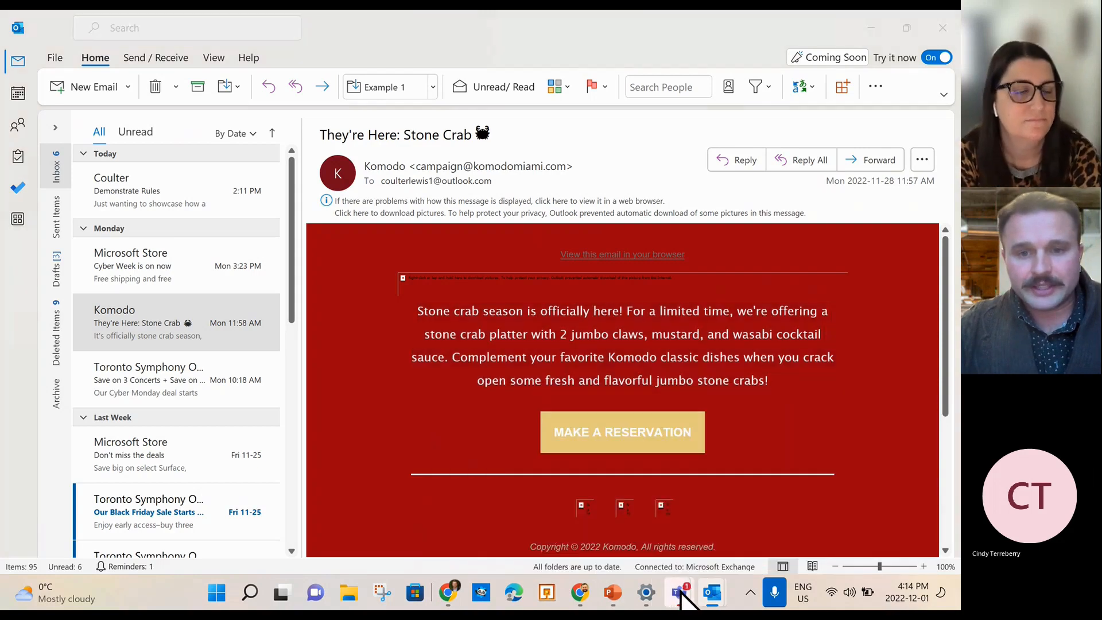
{"action": "left_click", "coordinate": [530, 442]}
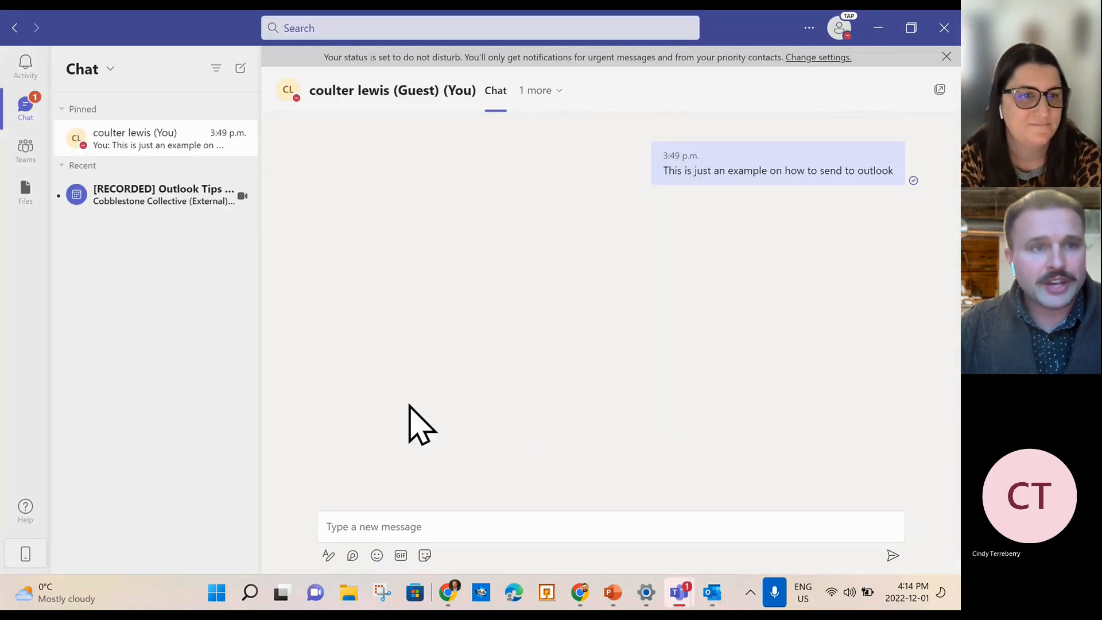
{"action": "mouse_move", "coordinate": [727, 179]}
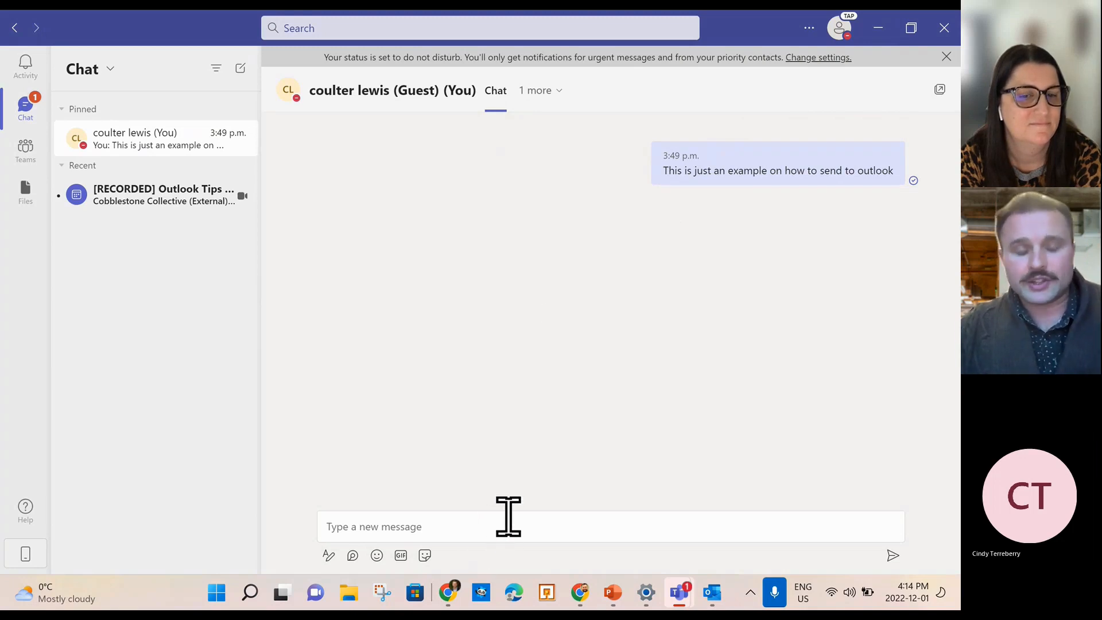
{"action": "mouse_move", "coordinate": [878, 171]}
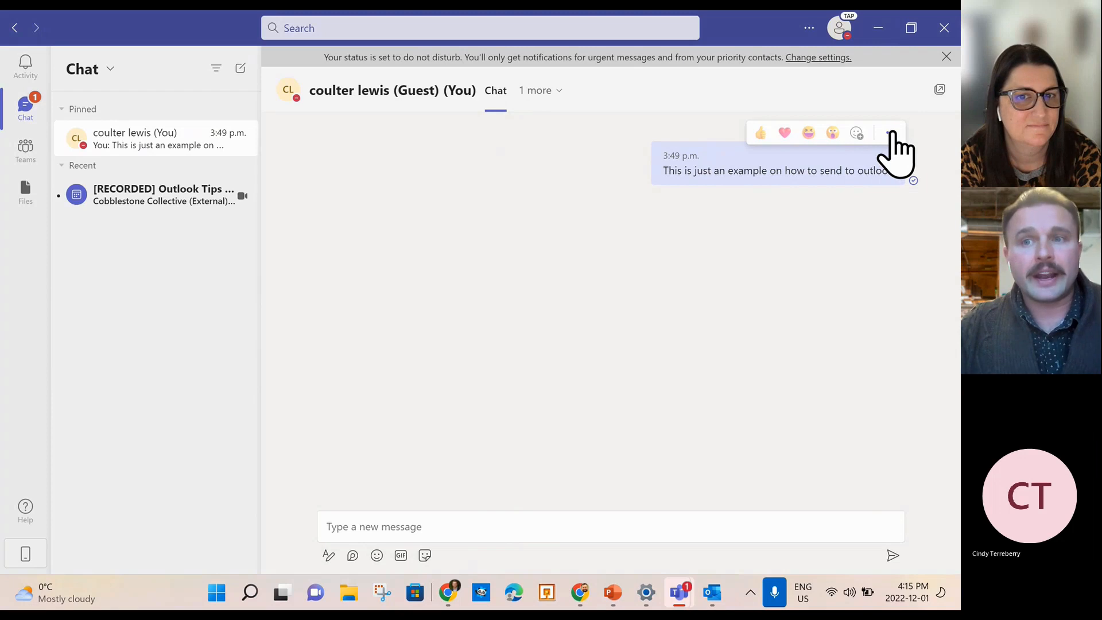
{"action": "left_click", "coordinate": [889, 134]}
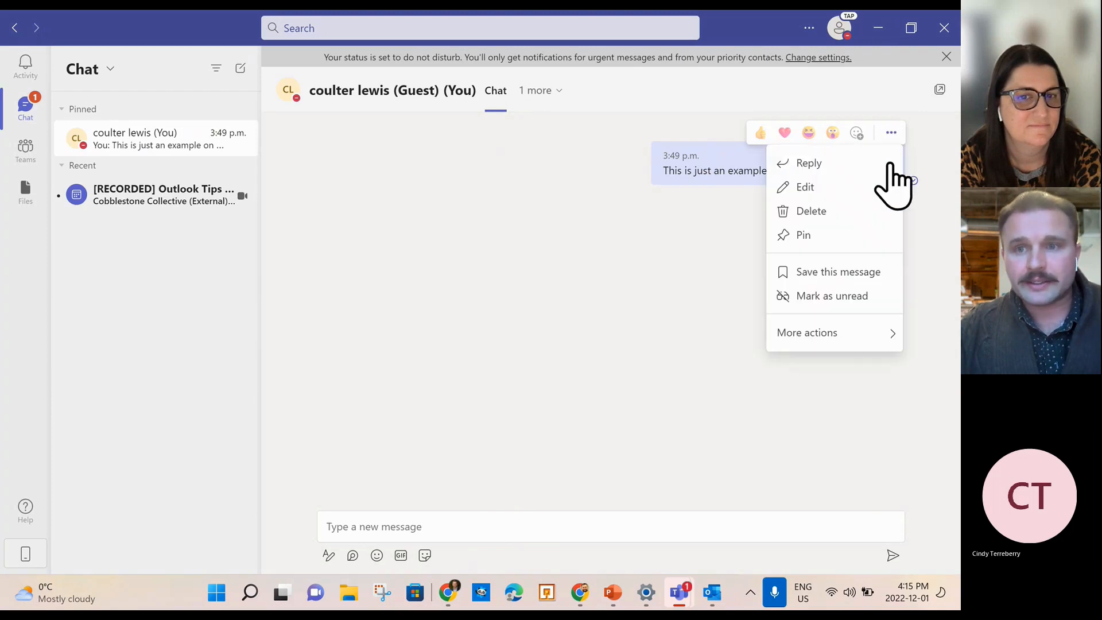
{"action": "mouse_move", "coordinate": [882, 340]}
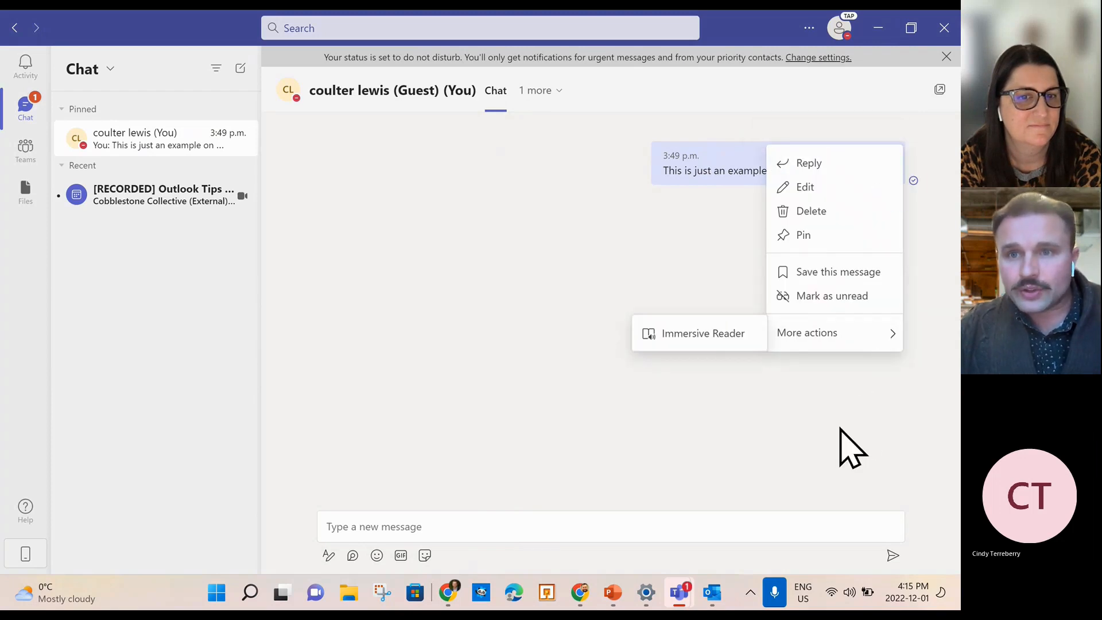
{"action": "left_click", "coordinate": [840, 444]}
{"action": "right_click", "coordinate": [701, 156]}
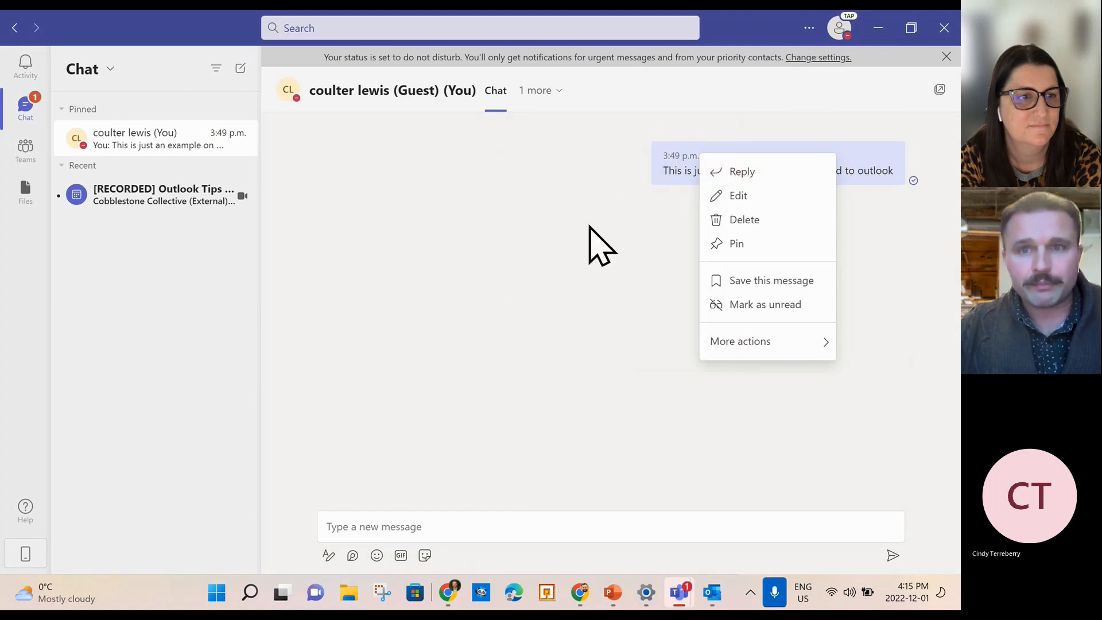
{"action": "left_click", "coordinate": [607, 185]}
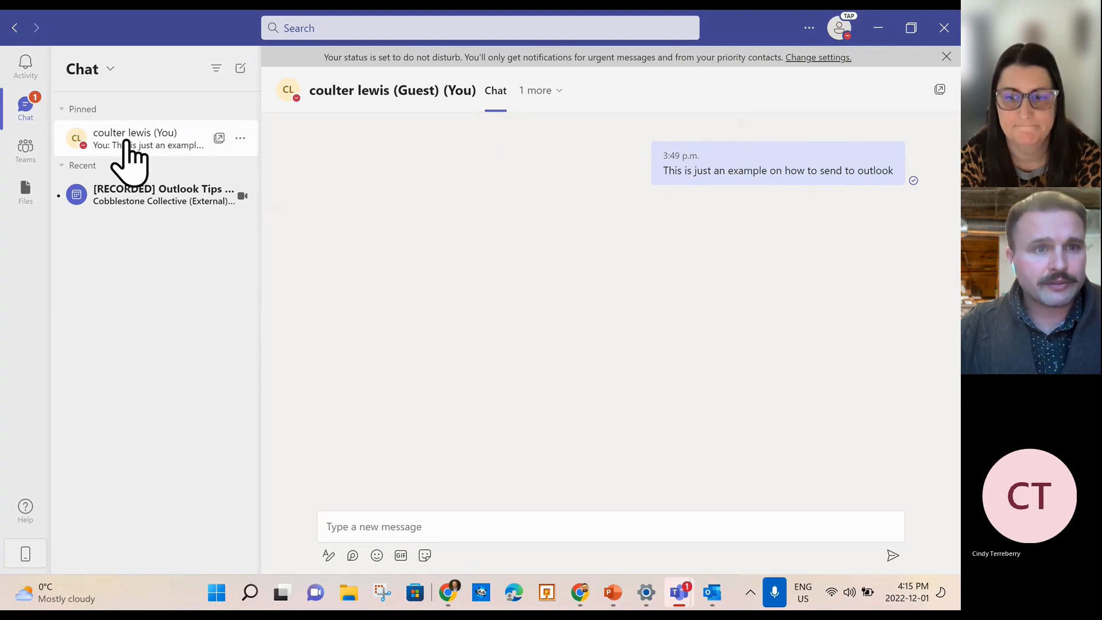
Pop the pinned self-chat out into its own window, then close it.
{"action": "left_click", "coordinate": [239, 139]}
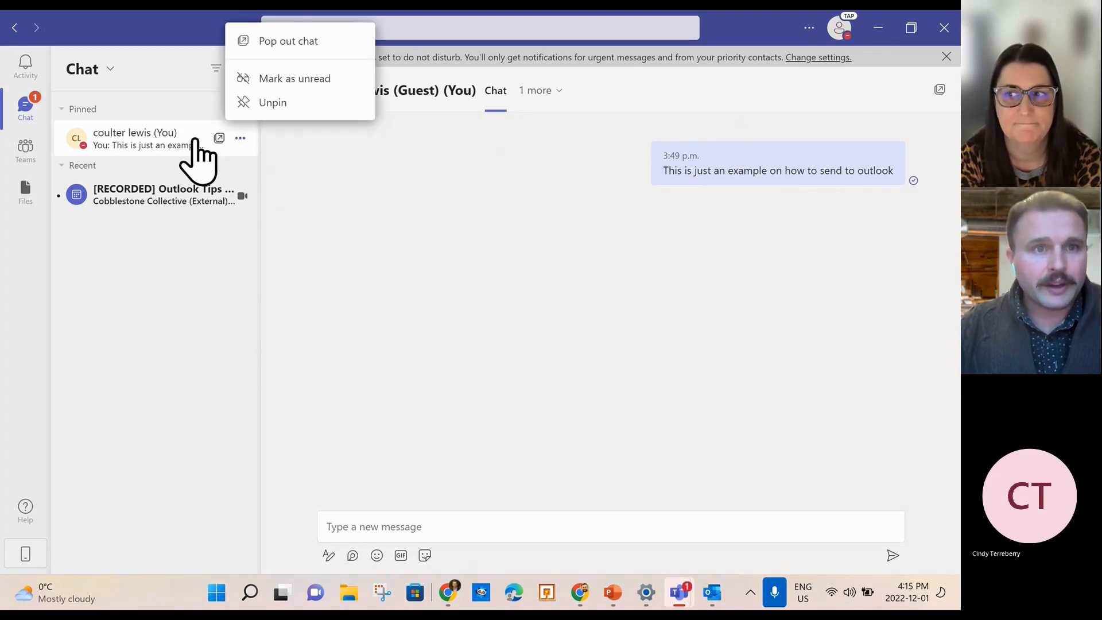
{"action": "double_click", "coordinate": [159, 158]}
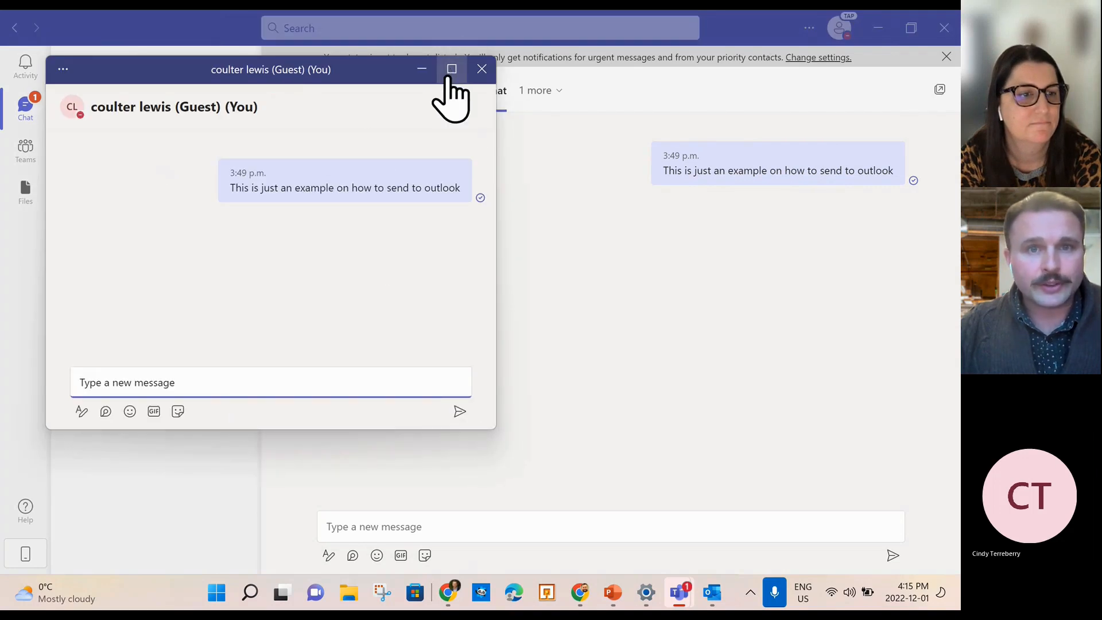
{"action": "left_click", "coordinate": [482, 69]}
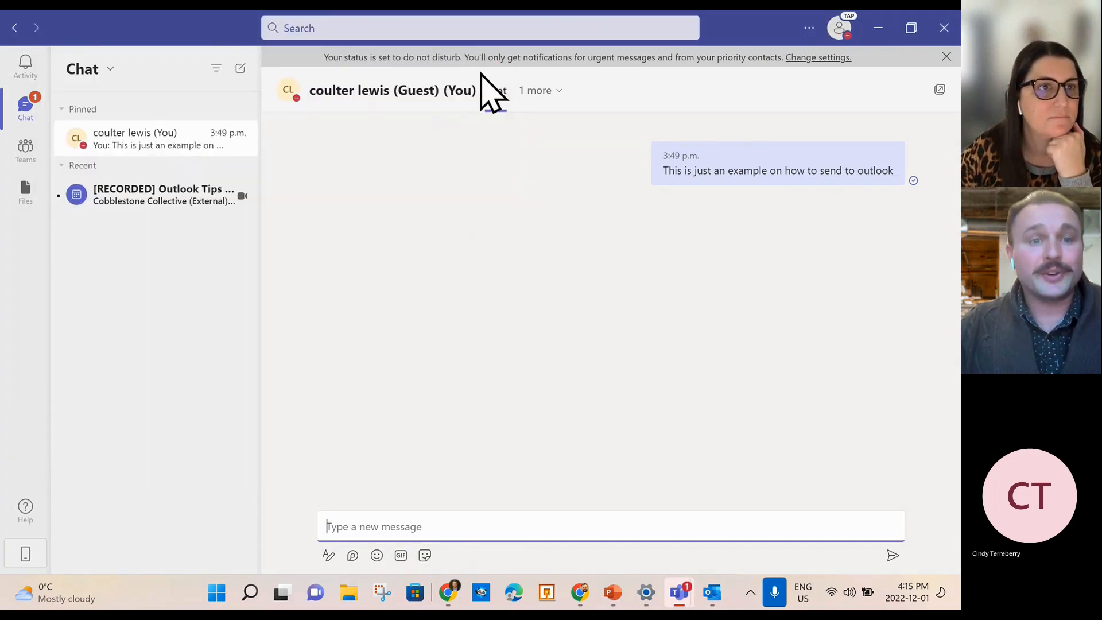
Bring the Outlook Inbox window back to the front and scroll the message list down and up.
{"action": "mouse_move", "coordinate": [707, 605]}
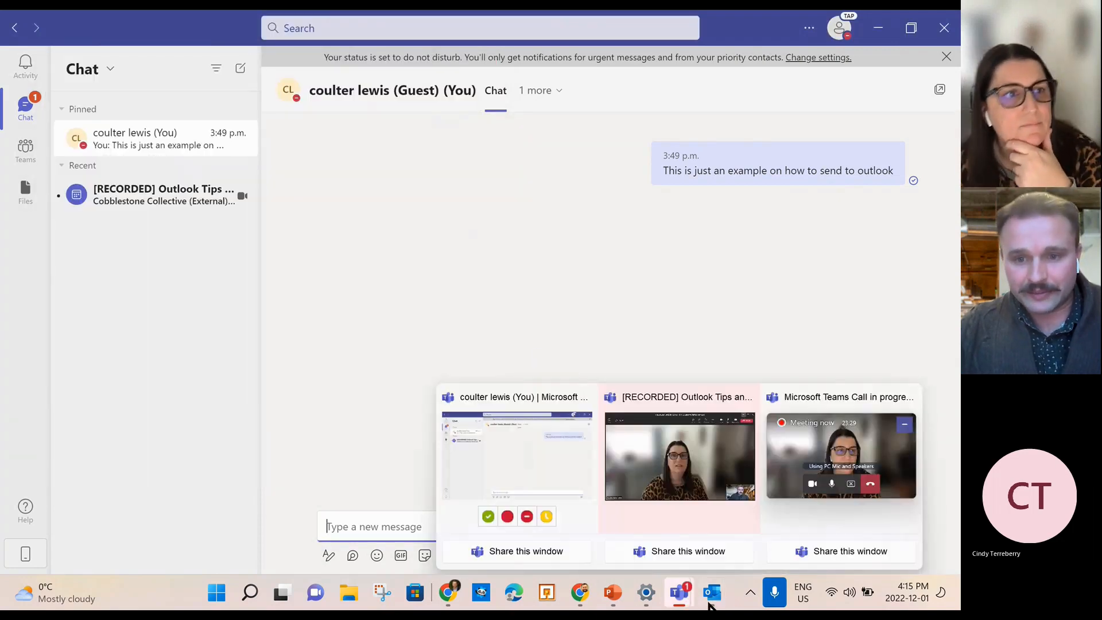
{"action": "left_click", "coordinate": [647, 503]}
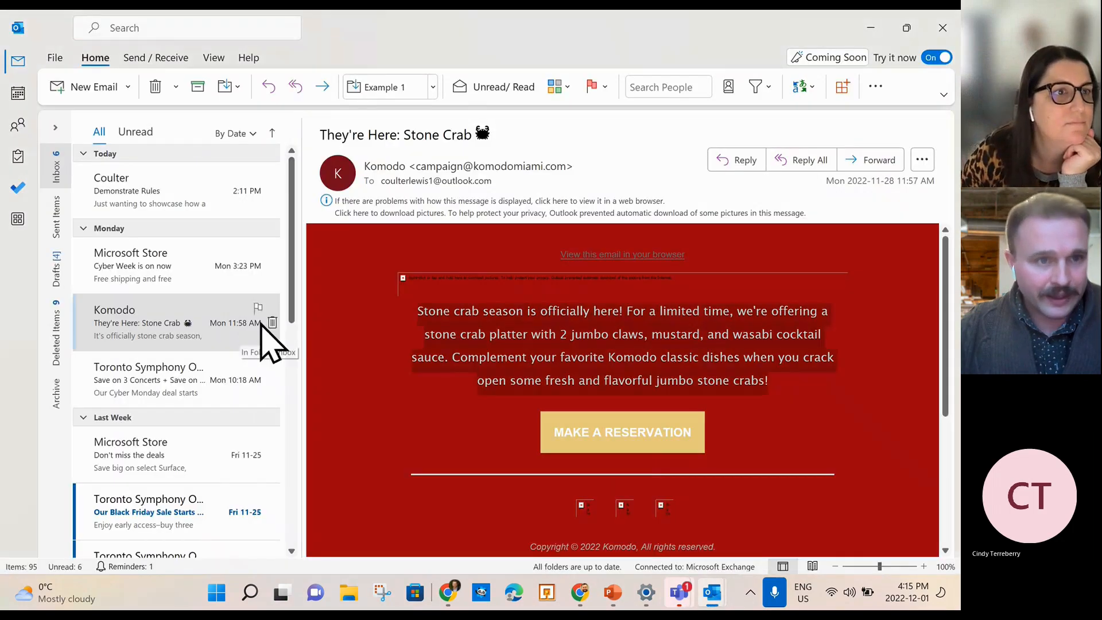
{"action": "scroll", "coordinate": [198, 281], "scroll_direction": "down", "scroll_amount": 5}
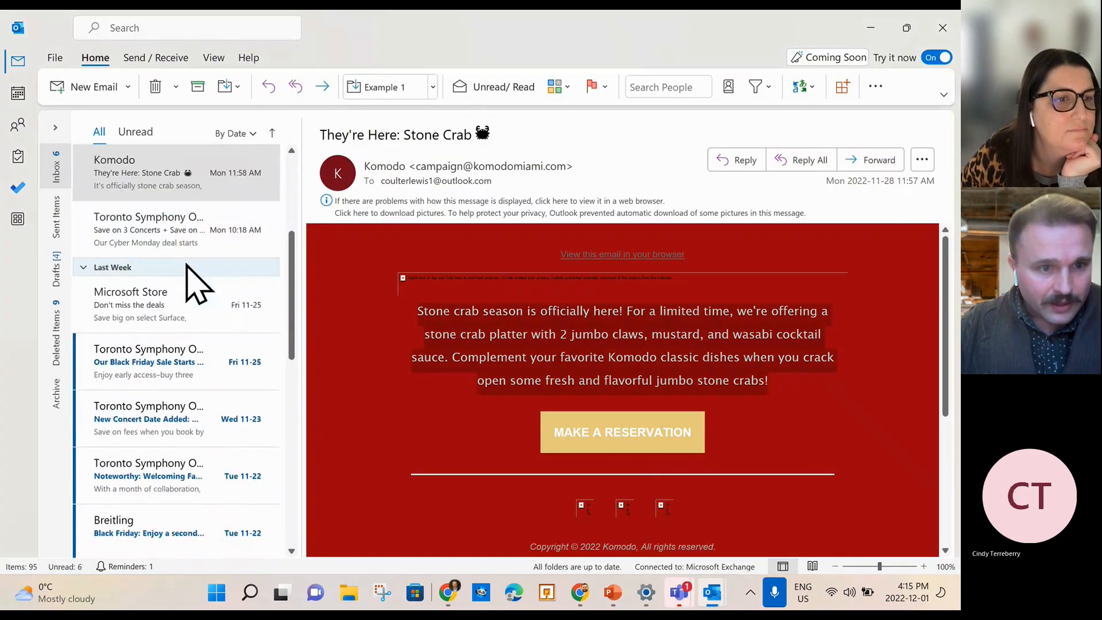
{"action": "scroll", "coordinate": [197, 284], "scroll_direction": "up", "scroll_amount": 5}
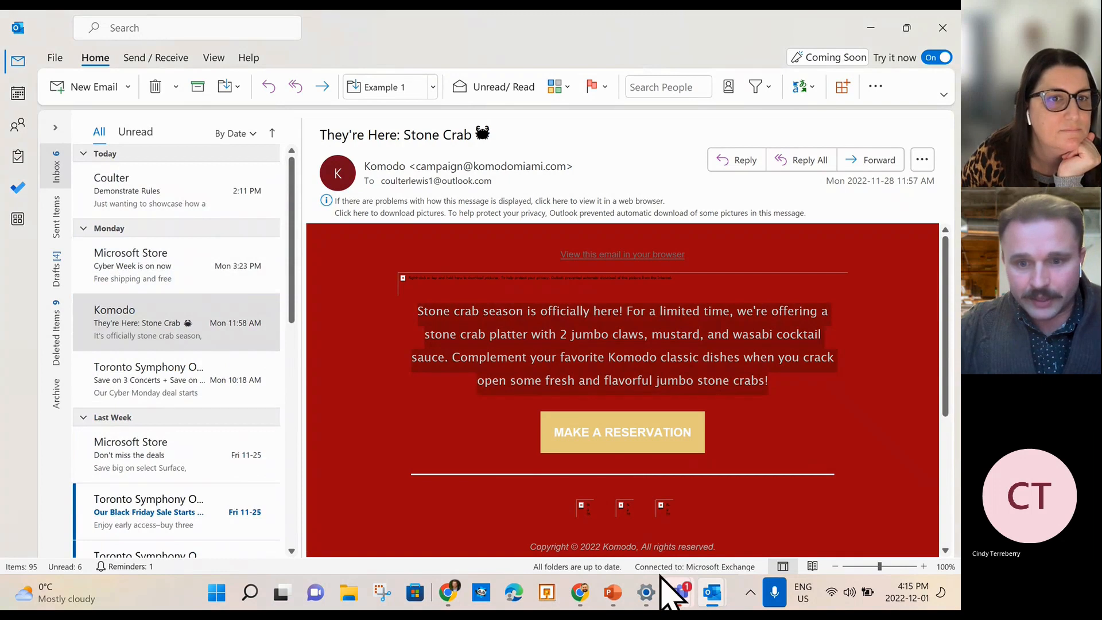
Switch to PowerPoint and go to slide 13, 'Send email from Teams to Outlook'.
{"action": "left_click", "coordinate": [614, 594]}
{"action": "scroll", "coordinate": [98, 344], "scroll_direction": "down", "scroll_amount": 4}
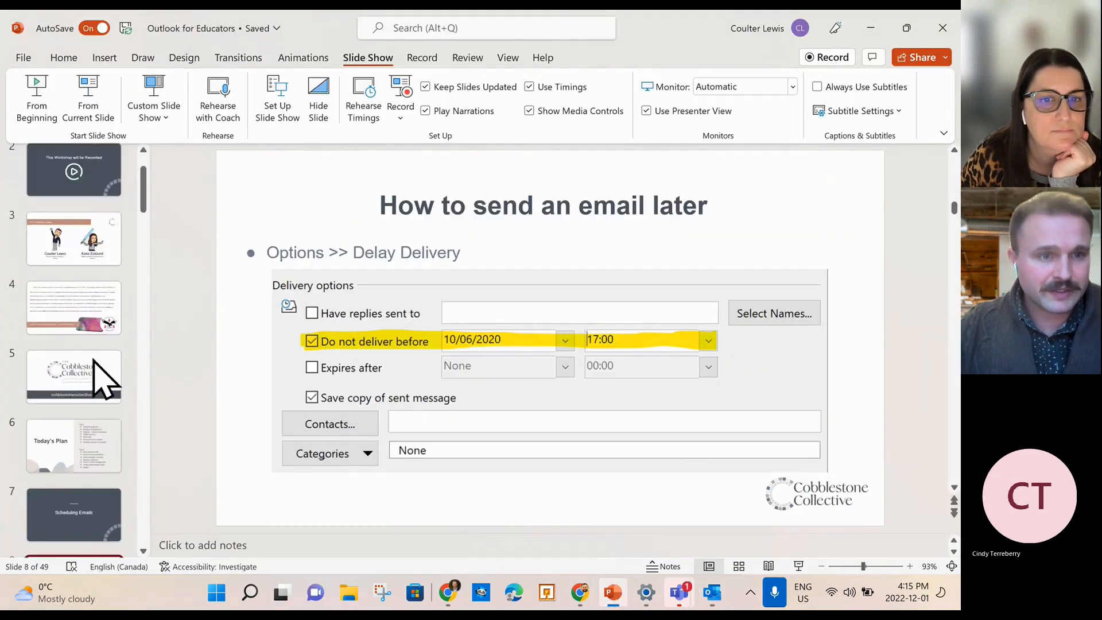
{"action": "scroll", "coordinate": [95, 378], "scroll_direction": "down", "scroll_amount": 5}
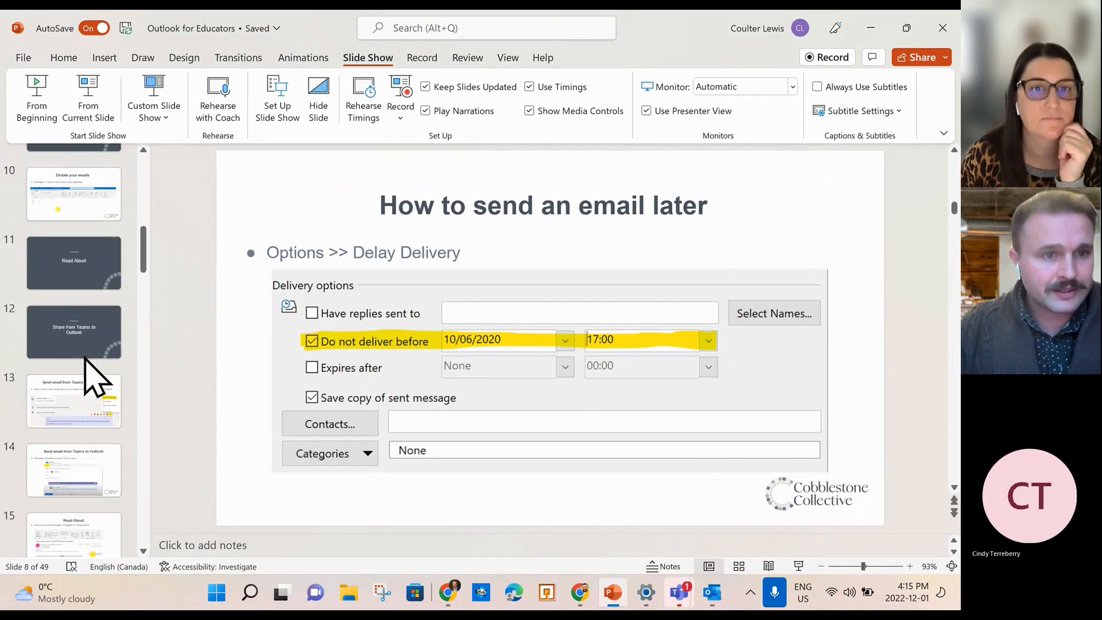
{"action": "scroll", "coordinate": [86, 373], "scroll_direction": "down", "scroll_amount": 1}
{"action": "left_click", "coordinate": [94, 278]}
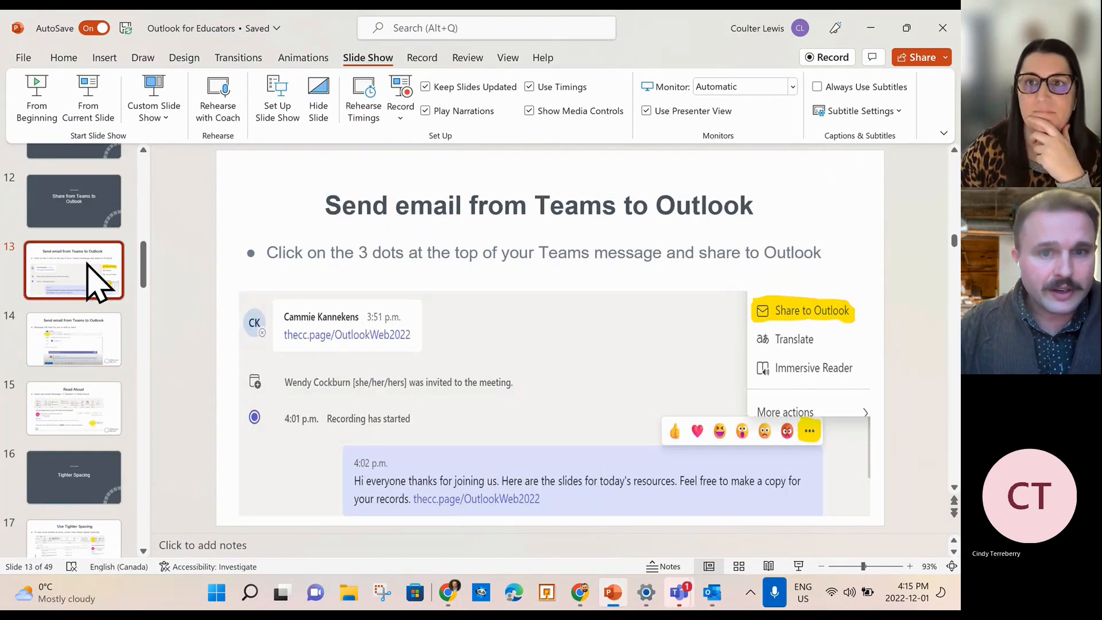
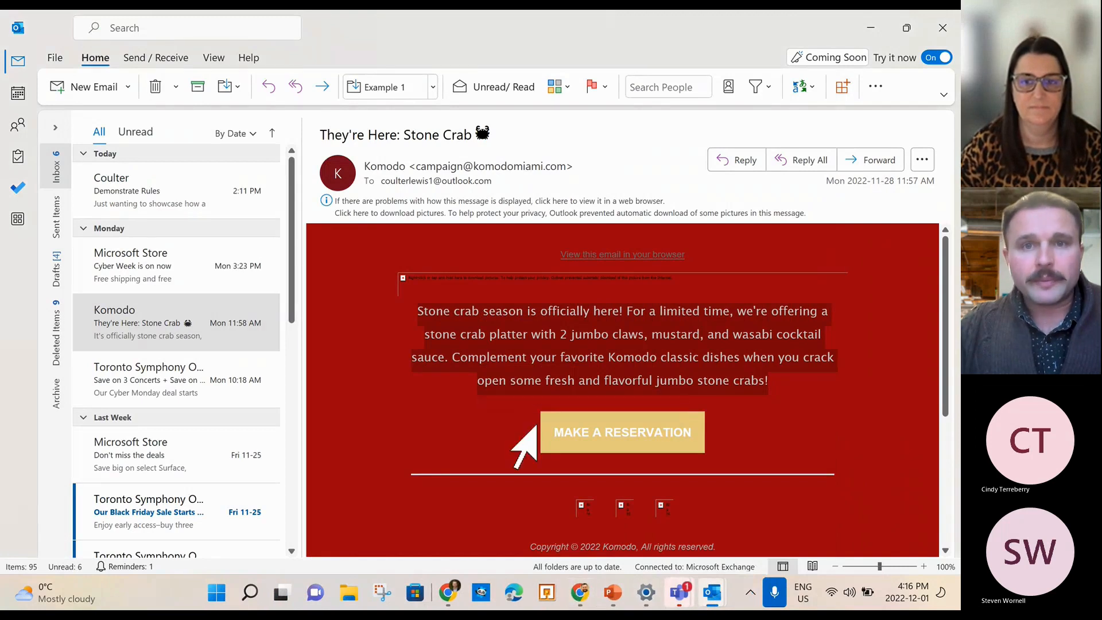
Bring Outlook on the web in Chrome to the front, showing the Komodo Stone Crab email.
{"action": "left_click", "coordinate": [581, 600]}
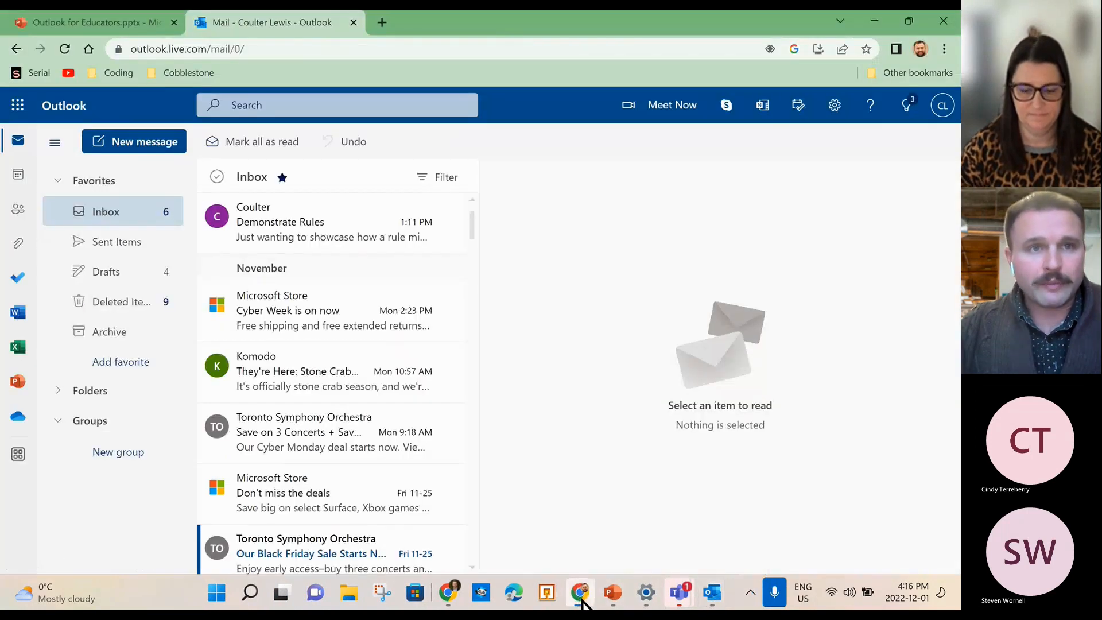
Open the Demonstrate Rules email and show the OneNote feed beside it.
{"action": "left_click", "coordinate": [280, 232]}
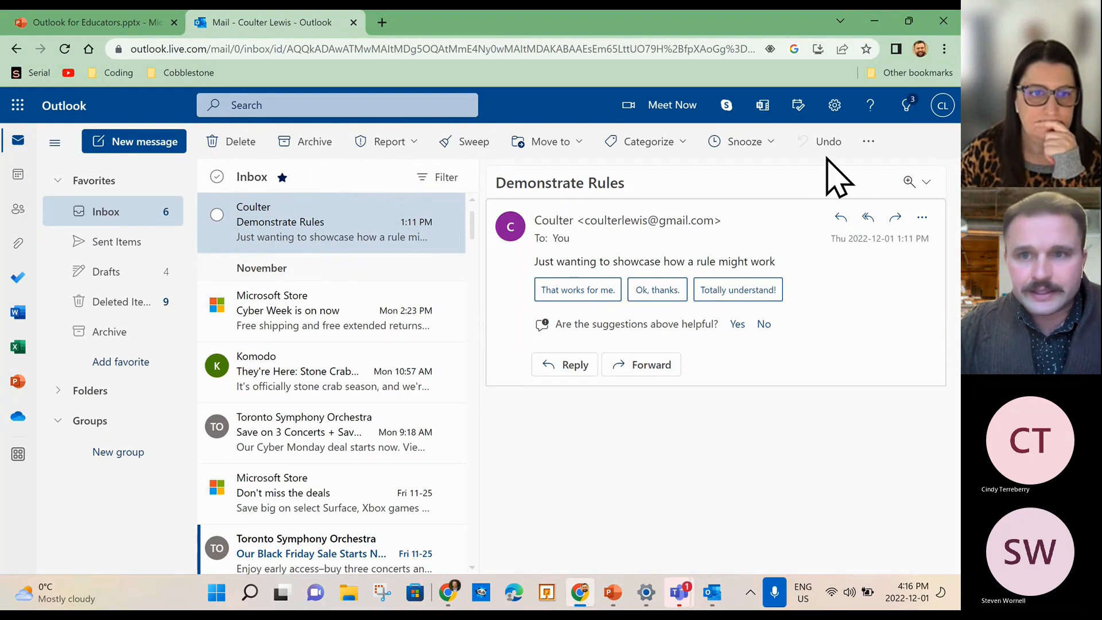
{"action": "left_click", "coordinate": [763, 107]}
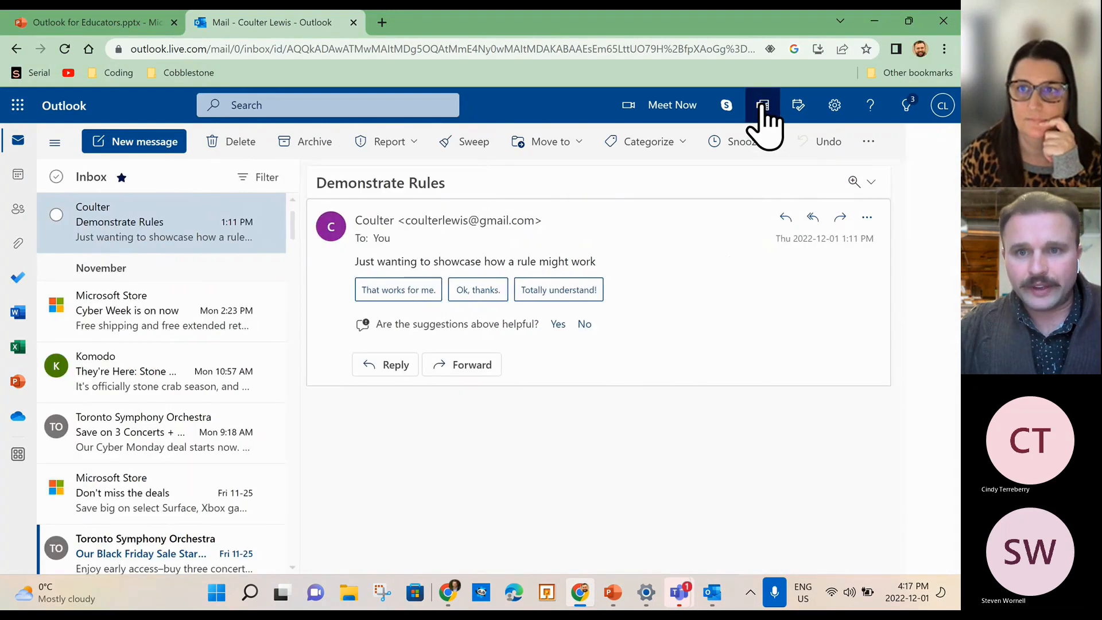
{"action": "scroll", "coordinate": [815, 368], "scroll_direction": "down", "scroll_amount": 2}
{"action": "scroll", "coordinate": [820, 361], "scroll_direction": "up", "scroll_amount": 2}
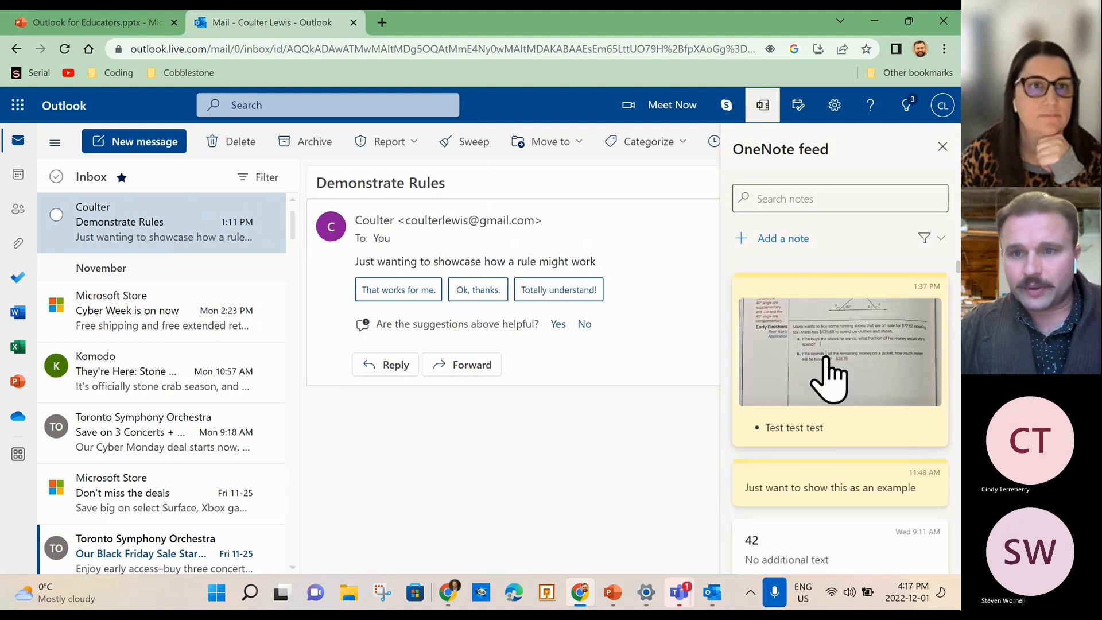
{"action": "scroll", "coordinate": [819, 458], "scroll_direction": "down", "scroll_amount": 3}
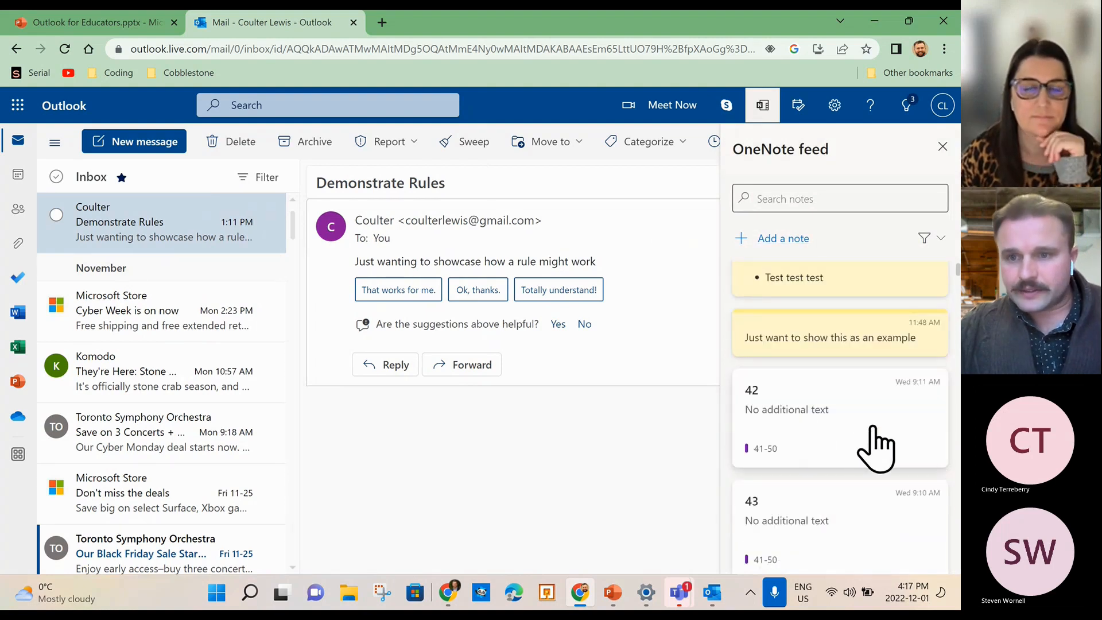
{"action": "scroll", "coordinate": [841, 414], "scroll_direction": "down", "scroll_amount": 1}
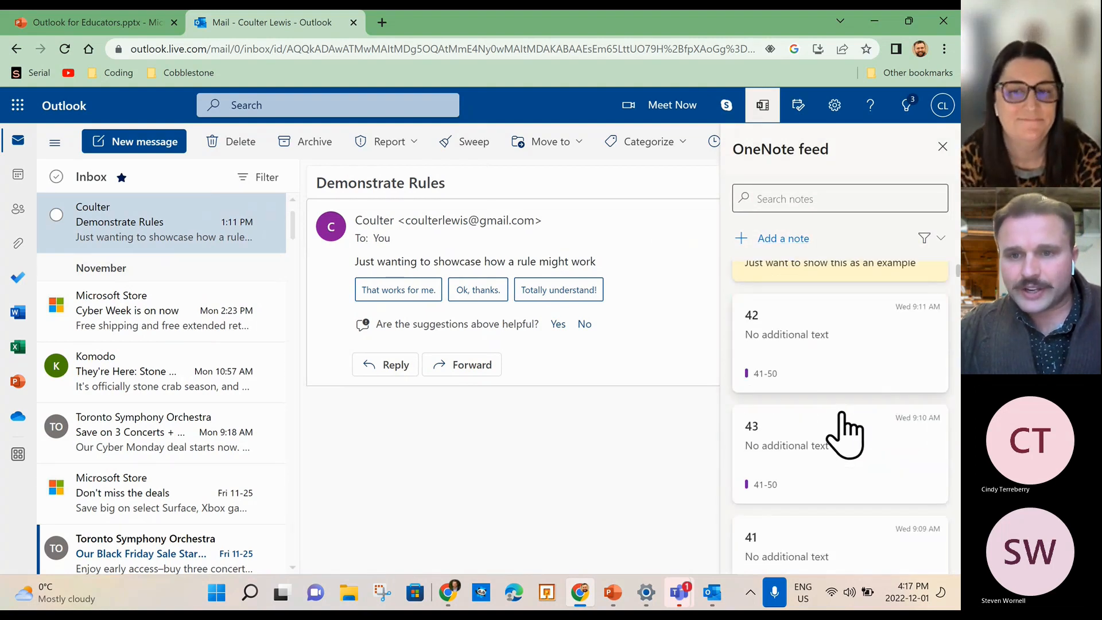
Open the note 42 lesson page in OneNote, then return to the Mail tab's feed.
{"action": "left_click", "coordinate": [838, 359]}
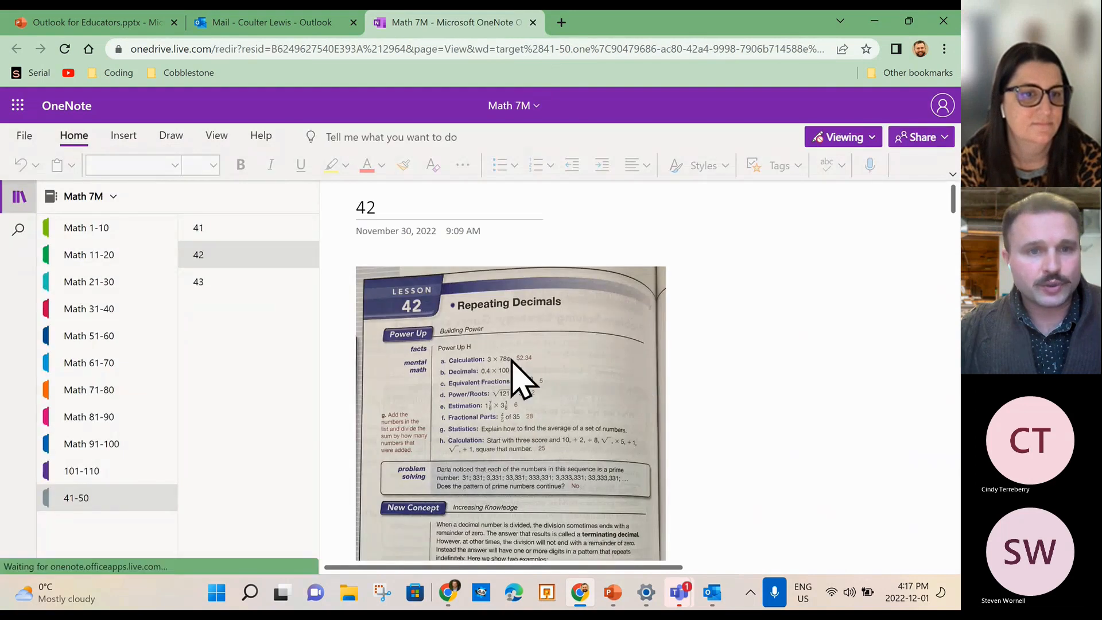
{"action": "scroll", "coordinate": [545, 373], "scroll_direction": "down", "scroll_amount": 1}
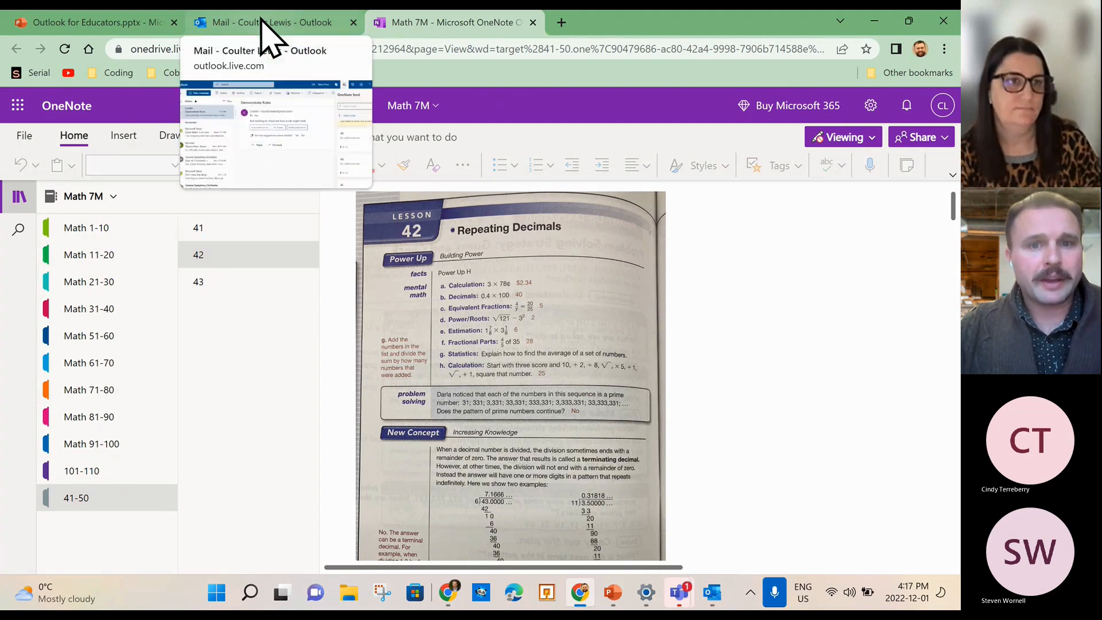
{"action": "left_click", "coordinate": [242, 23]}
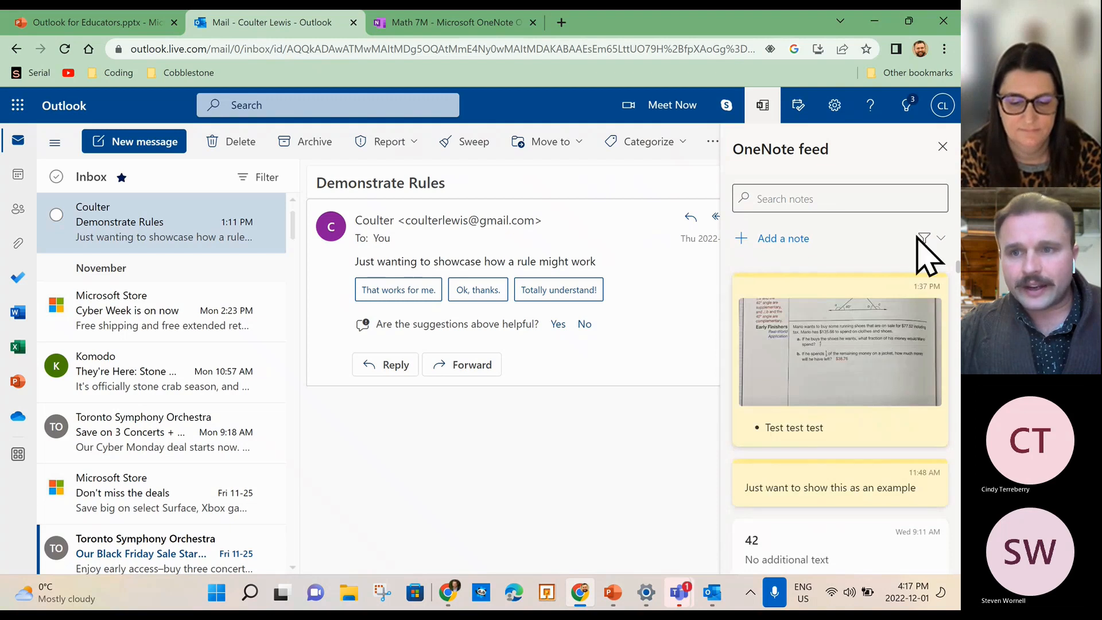
{"action": "left_click", "coordinate": [935, 239]}
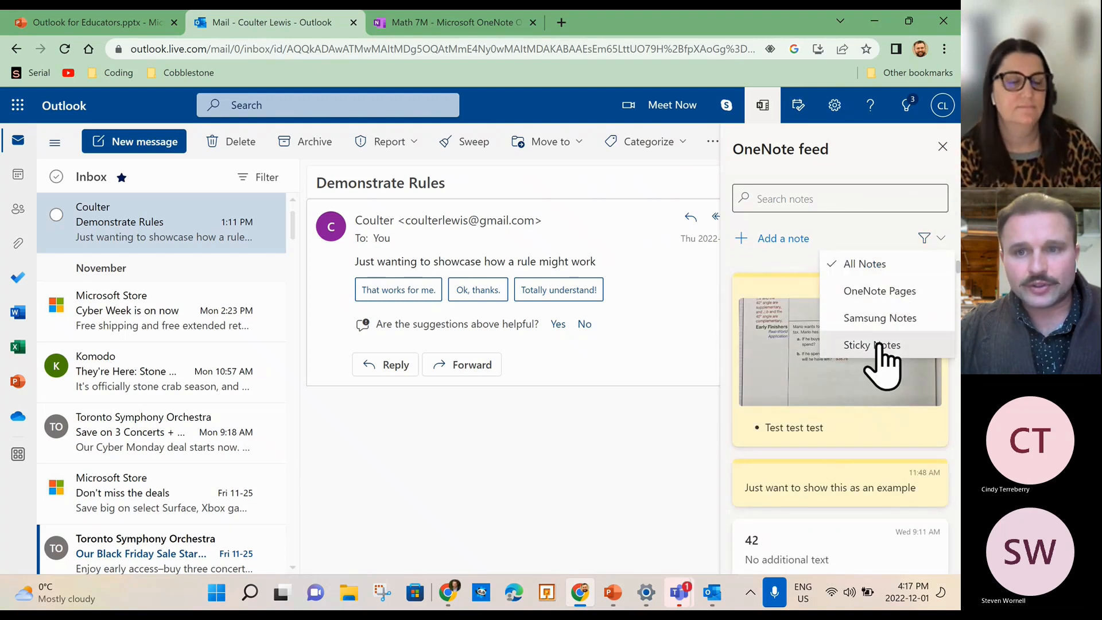
Start a new sticky note reading 'Just checking to make sure that I have covered everything today.'.
{"action": "left_click", "coordinate": [752, 241]}
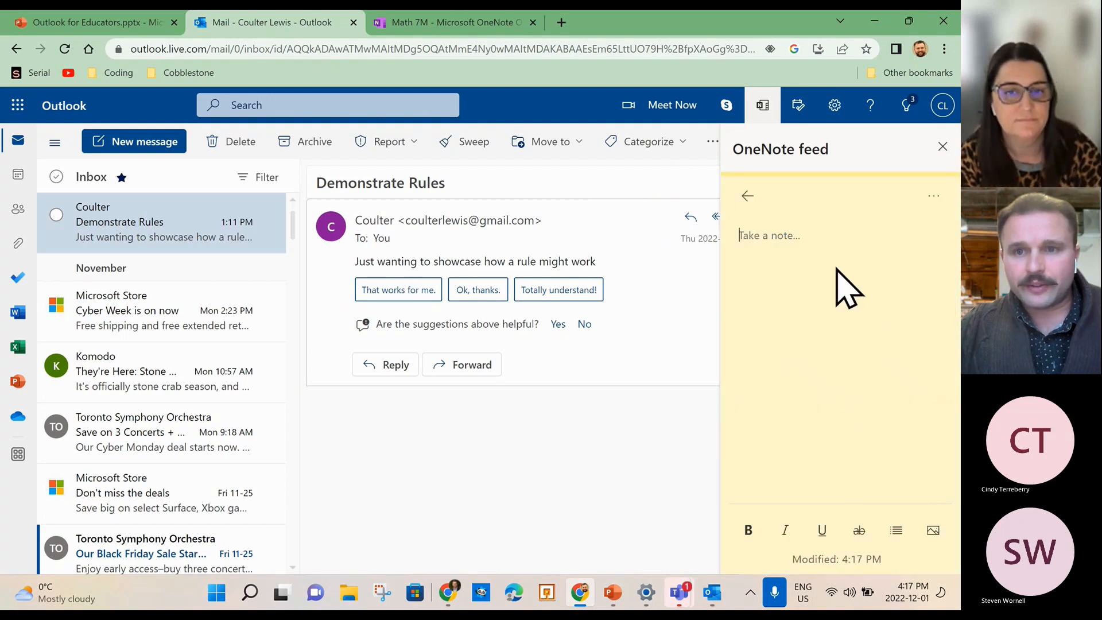
{"action": "left_click", "coordinate": [747, 196]}
{"action": "scroll", "coordinate": [844, 379], "scroll_direction": "down", "scroll_amount": 3}
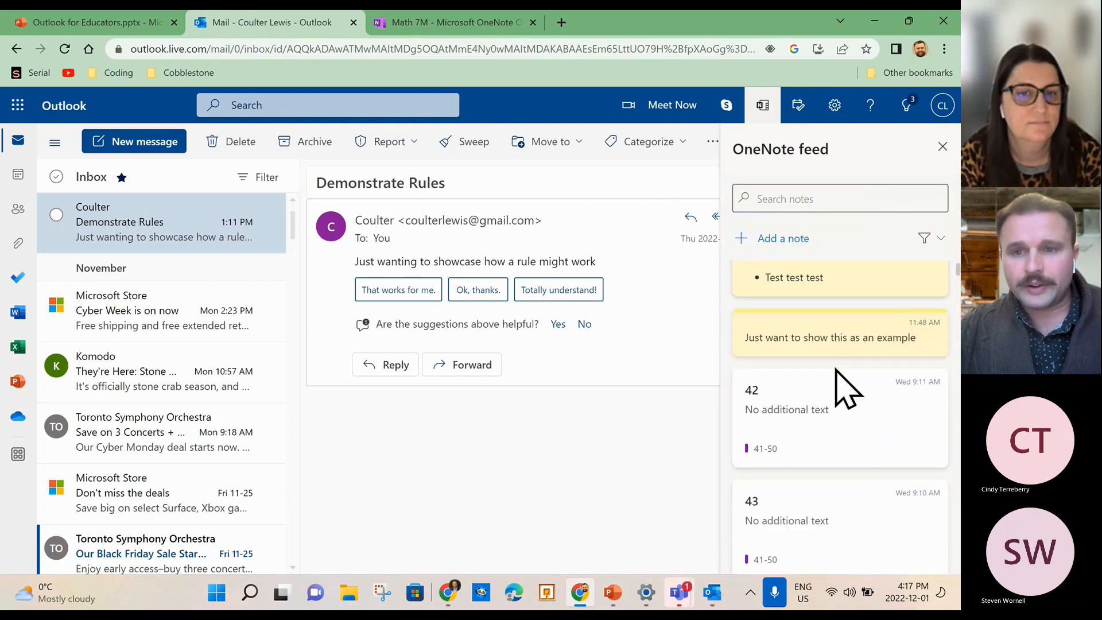
{"action": "scroll", "coordinate": [872, 373], "scroll_direction": "up", "scroll_amount": 3}
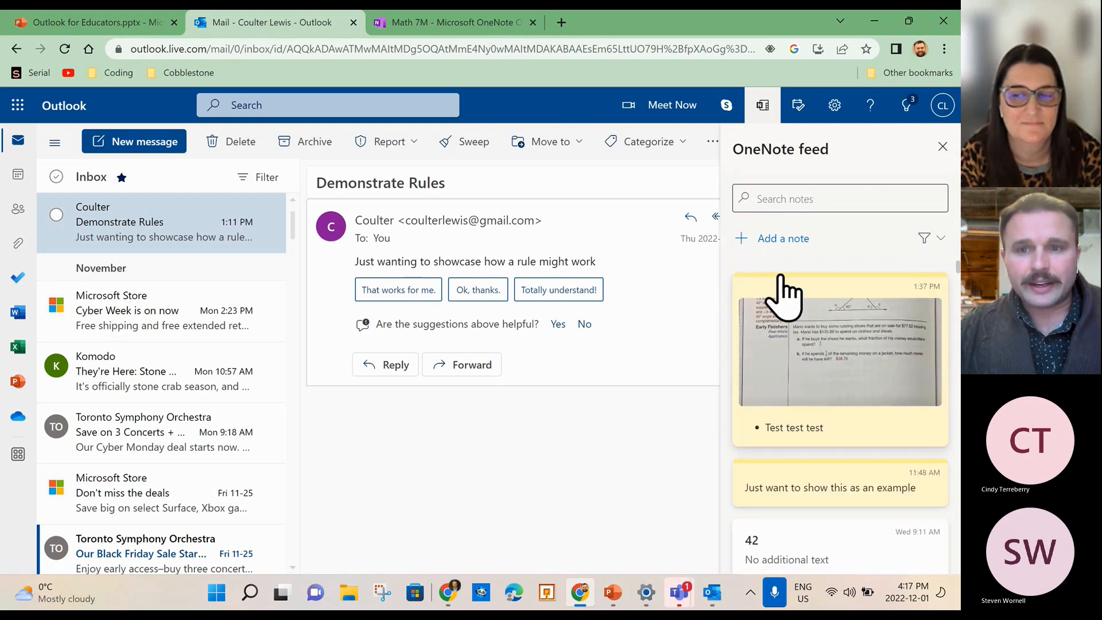
{"action": "left_click", "coordinate": [772, 240]}
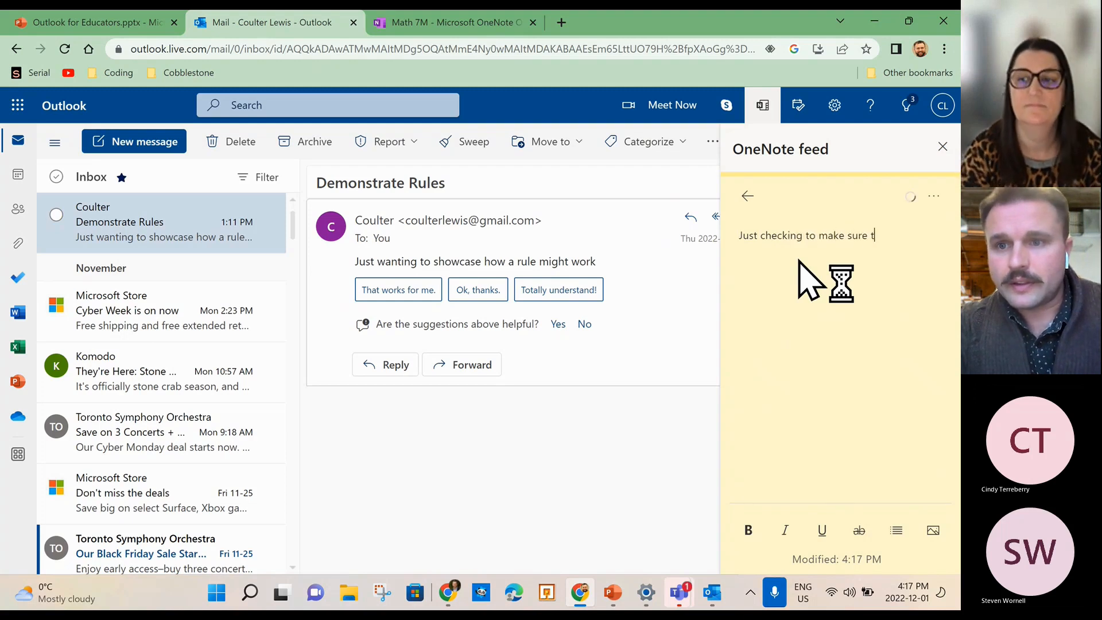
{"action": "type", "text": "hat i"}
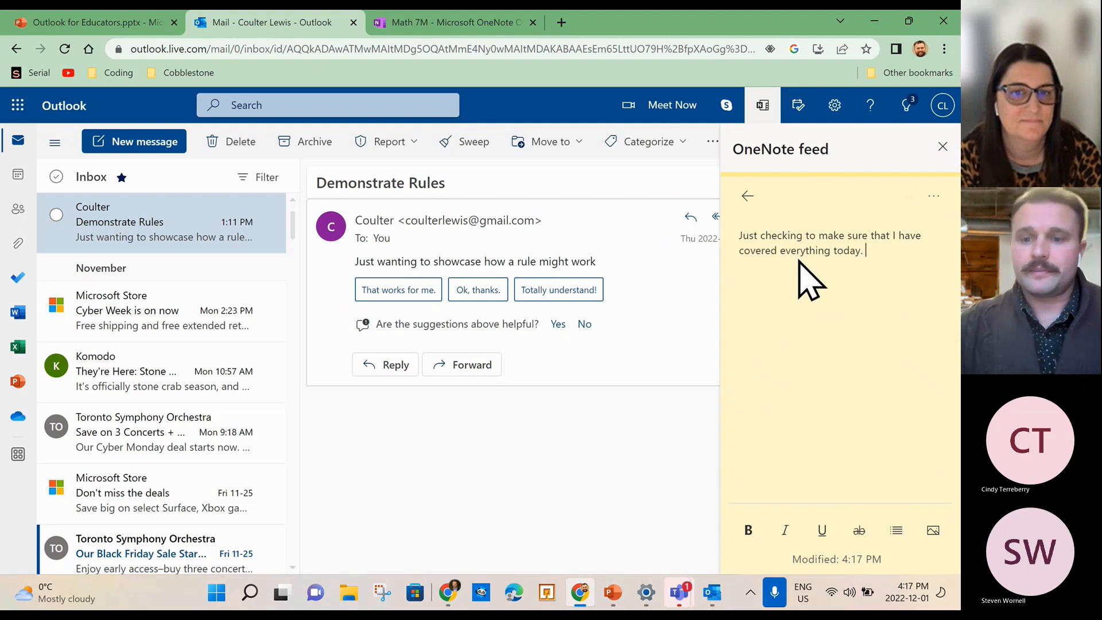
Format the note as a bulleted list, skipping the picture insert, and return to the feed.
{"action": "left_click", "coordinate": [933, 531]}
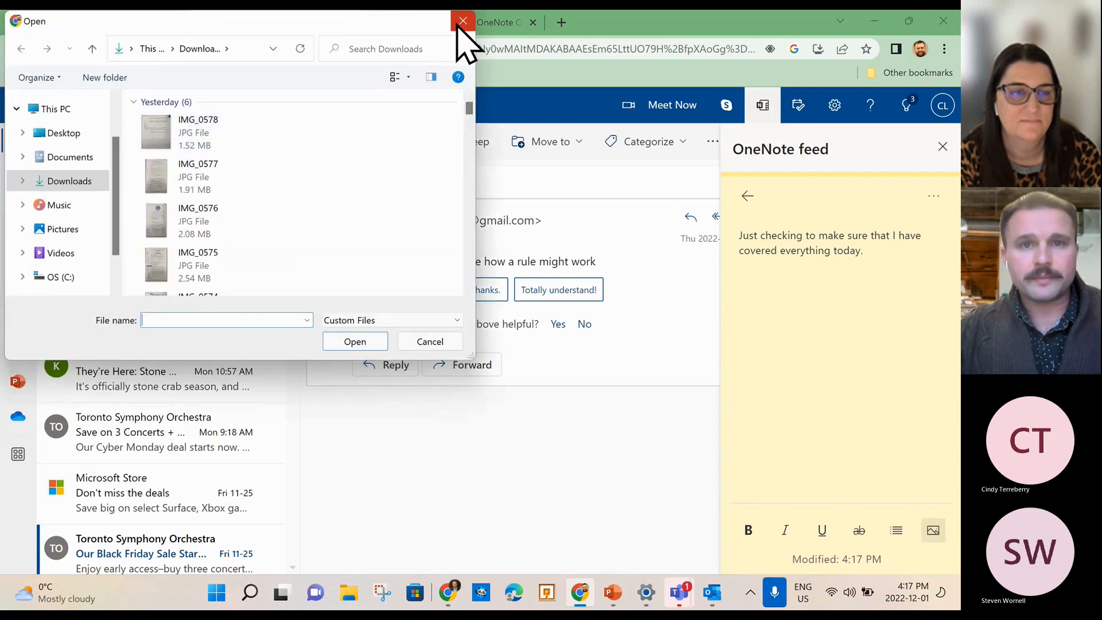
{"action": "left_click", "coordinate": [458, 25]}
{"action": "left_click", "coordinate": [897, 531]}
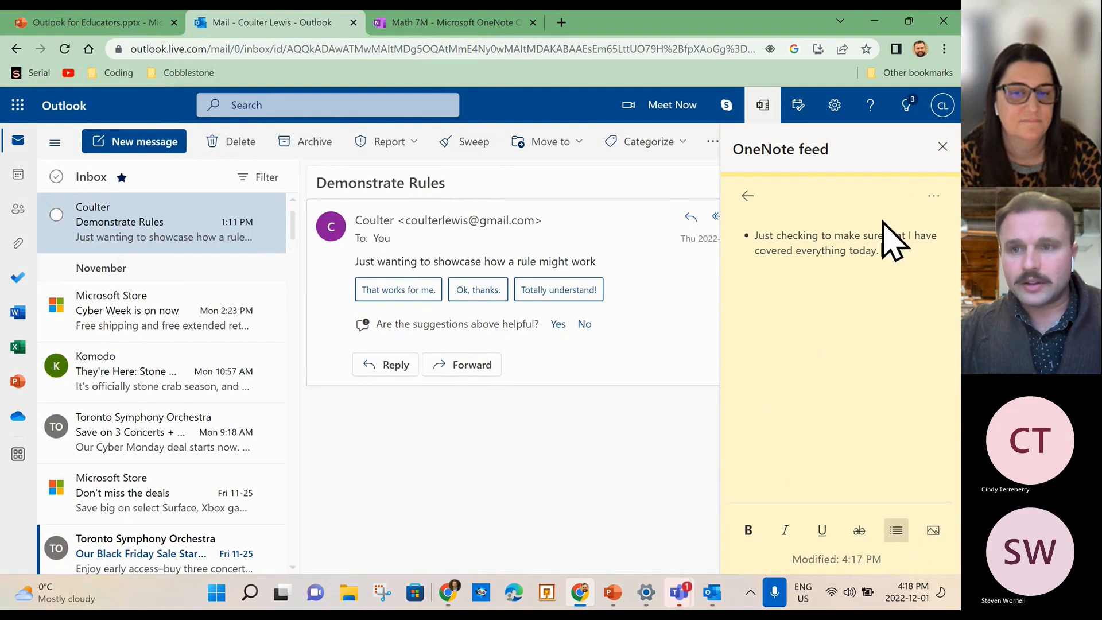
{"action": "left_click", "coordinate": [933, 193]}
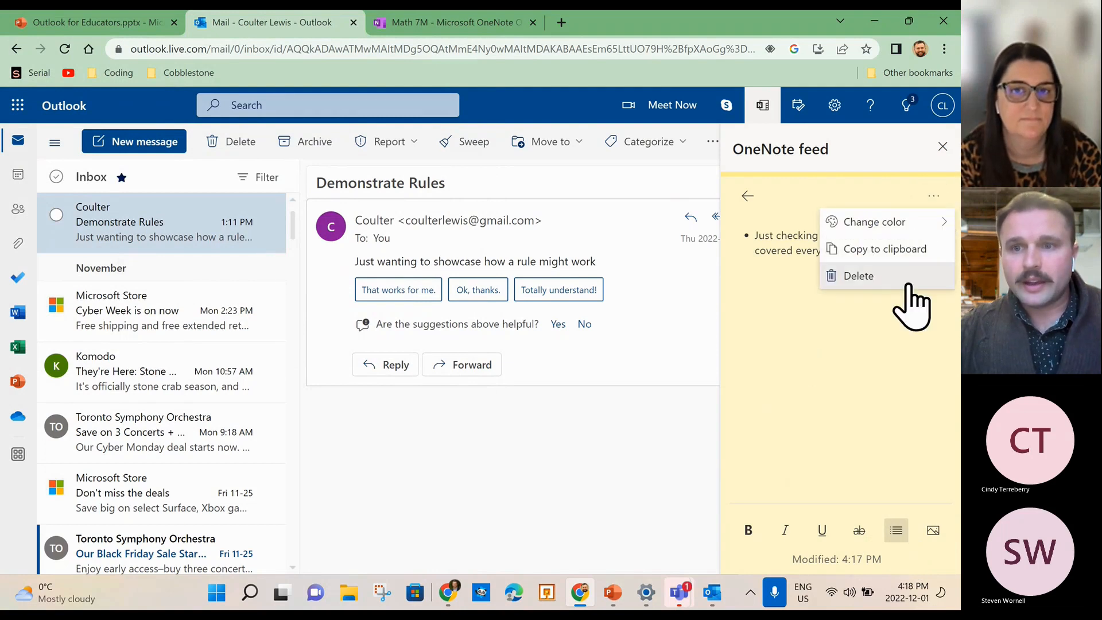
{"action": "left_click", "coordinate": [746, 196]}
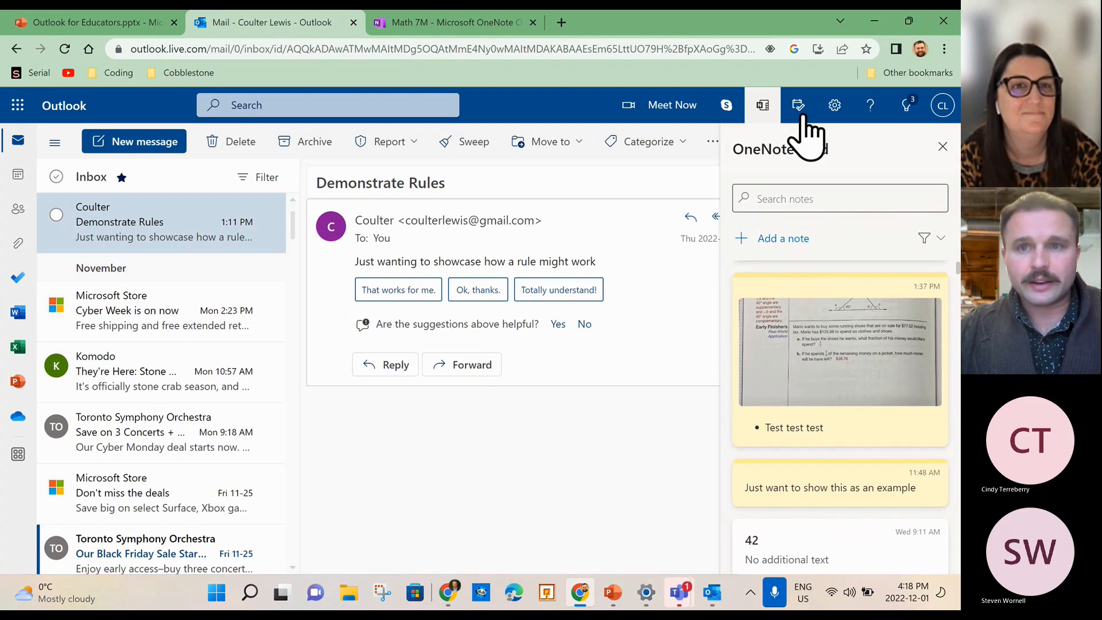
Close the OneNote feed, view the Math 7M Lesson 42 page, then return to desktop Outlook.
{"action": "left_click", "coordinate": [274, 50]}
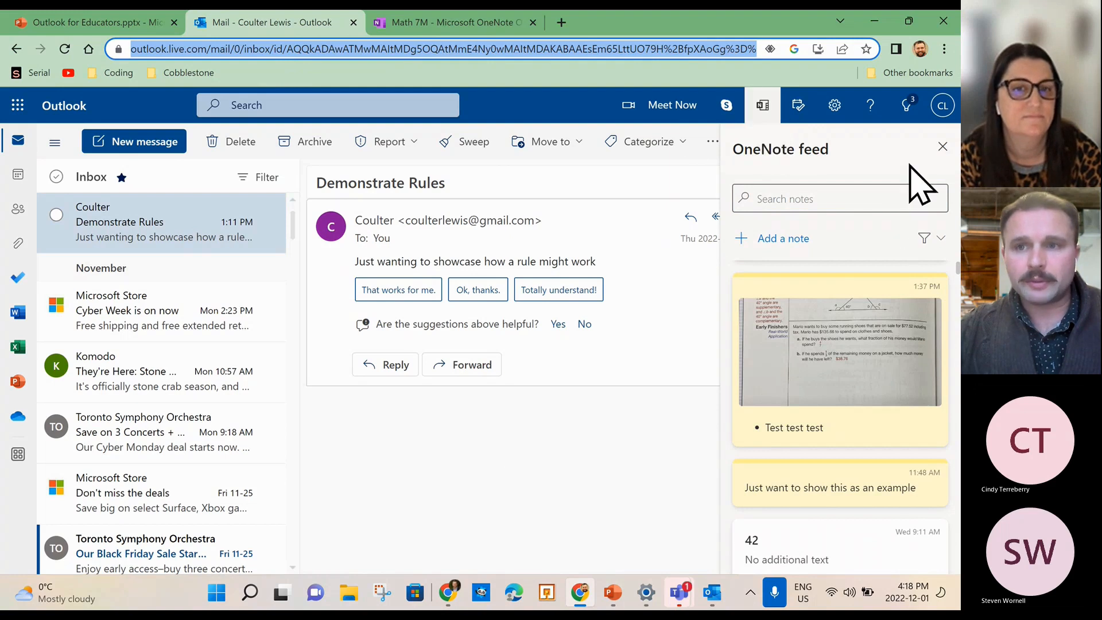
{"action": "left_click", "coordinate": [942, 148]}
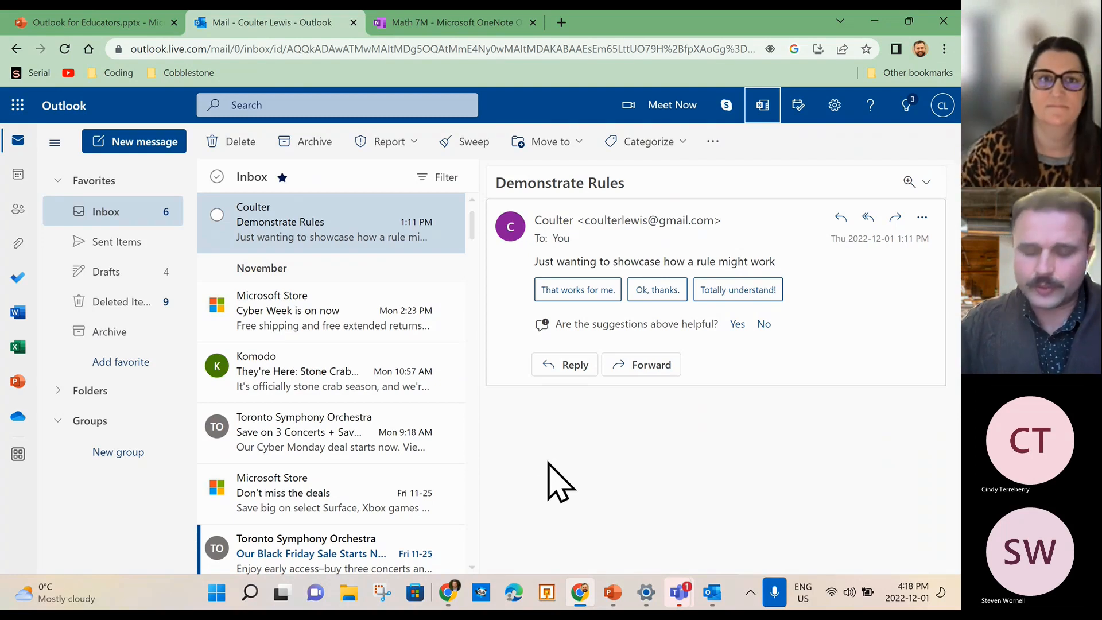
{"action": "left_click", "coordinate": [462, 22]}
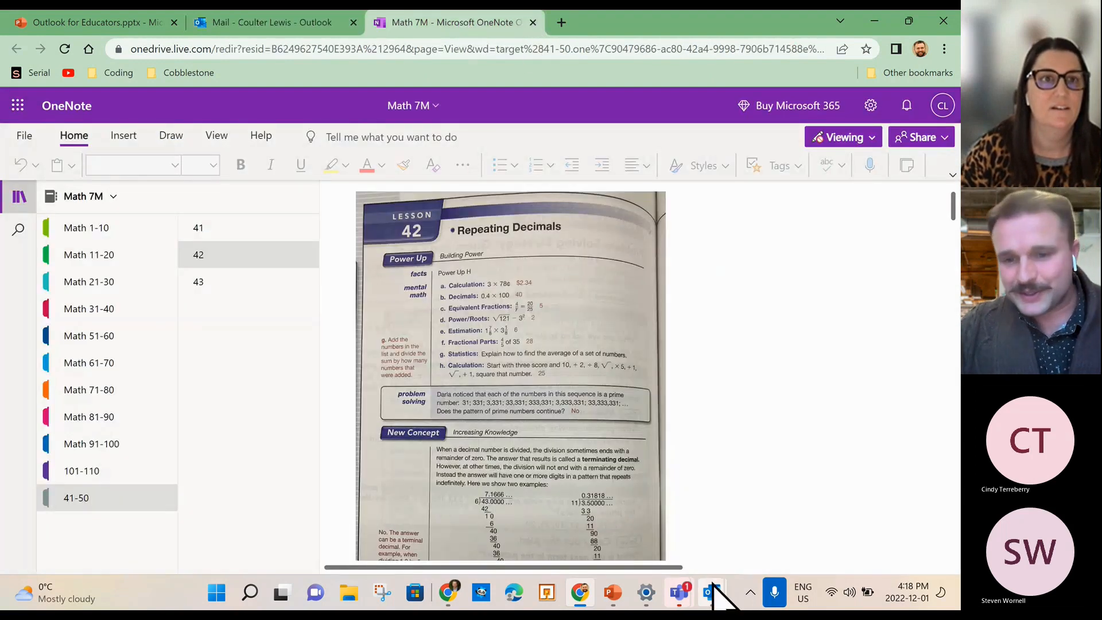
{"action": "mouse_move", "coordinate": [711, 593]}
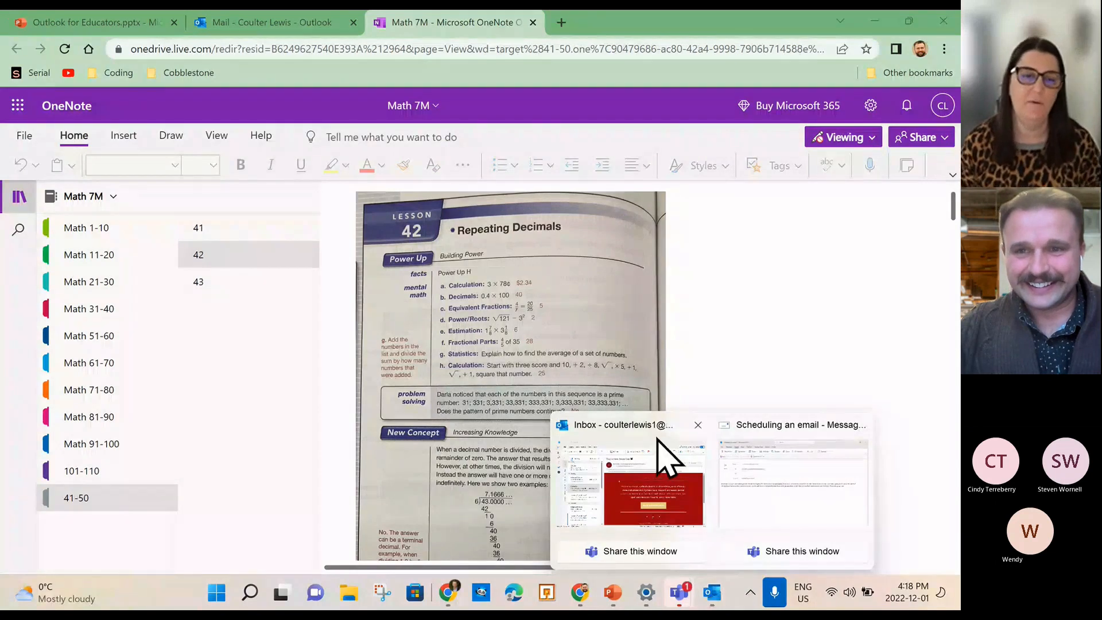
{"action": "left_click", "coordinate": [660, 465]}
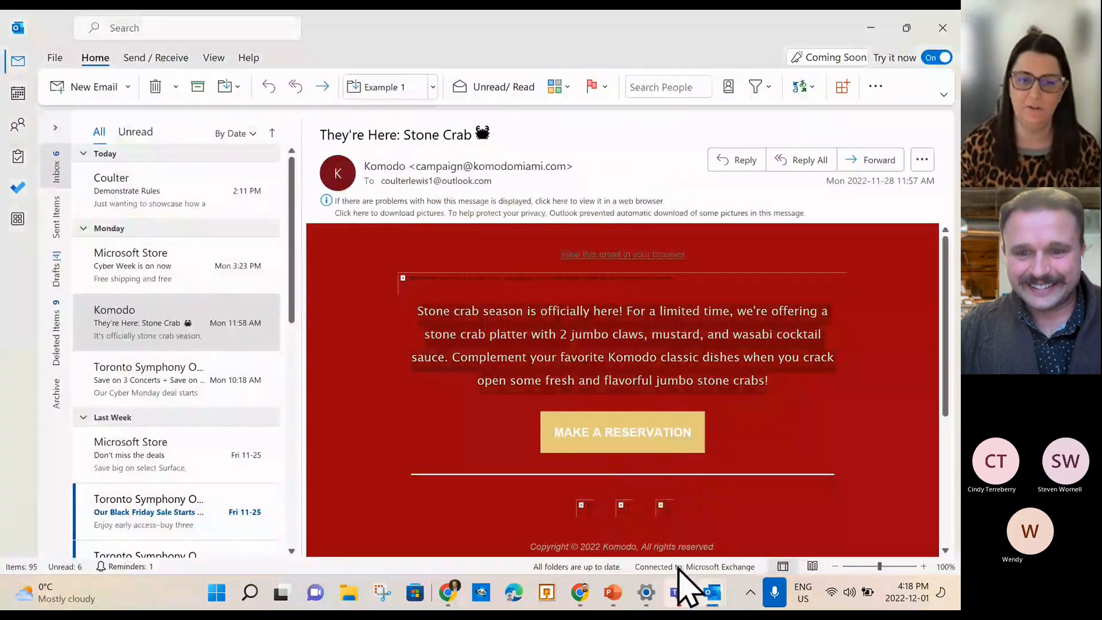
Delete the Scheduling an email draft's body text and replace its recipient with your own account.
{"action": "left_click", "coordinate": [711, 594]}
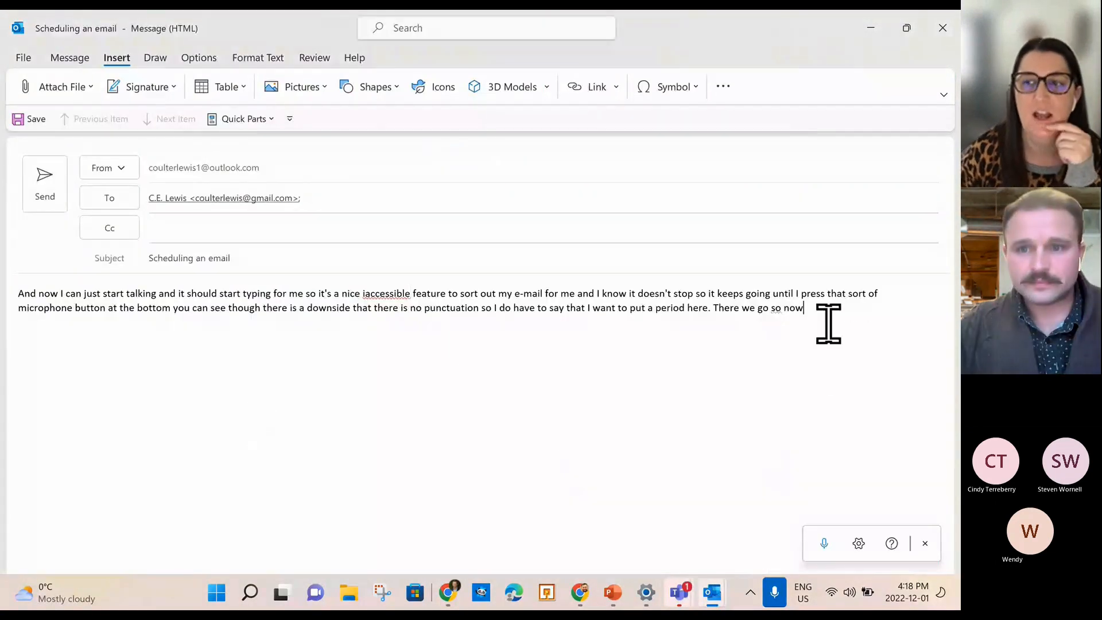
{"action": "left_click_drag", "start_coordinate": [828, 321], "coordinate": [9, 270]}
{"action": "key", "text": "BackSpace"}
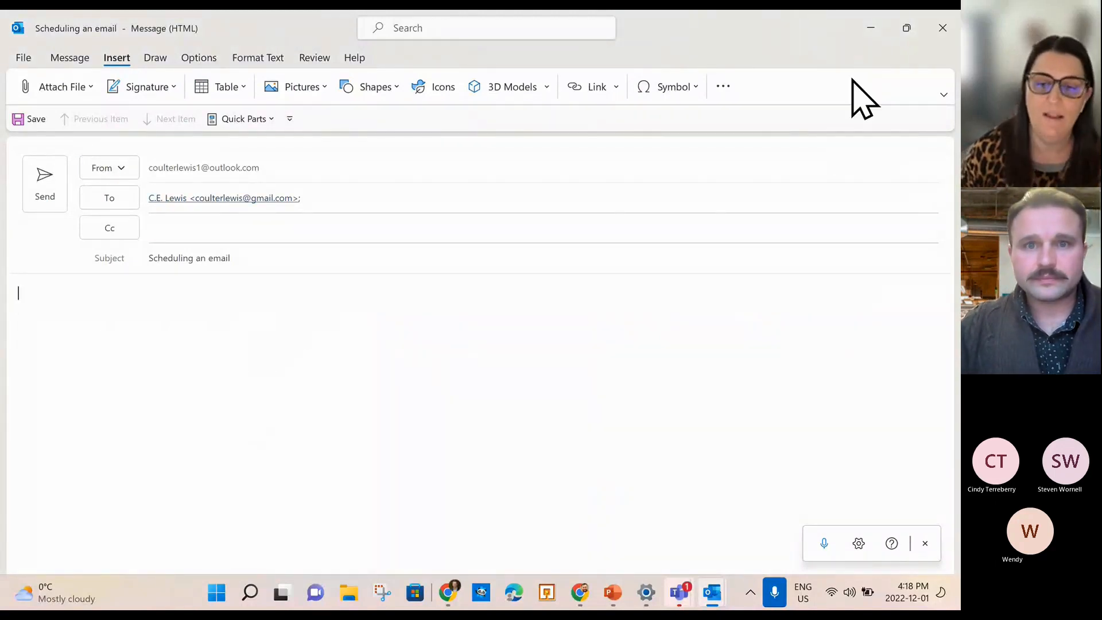
{"action": "mouse_move", "coordinate": [679, 592]}
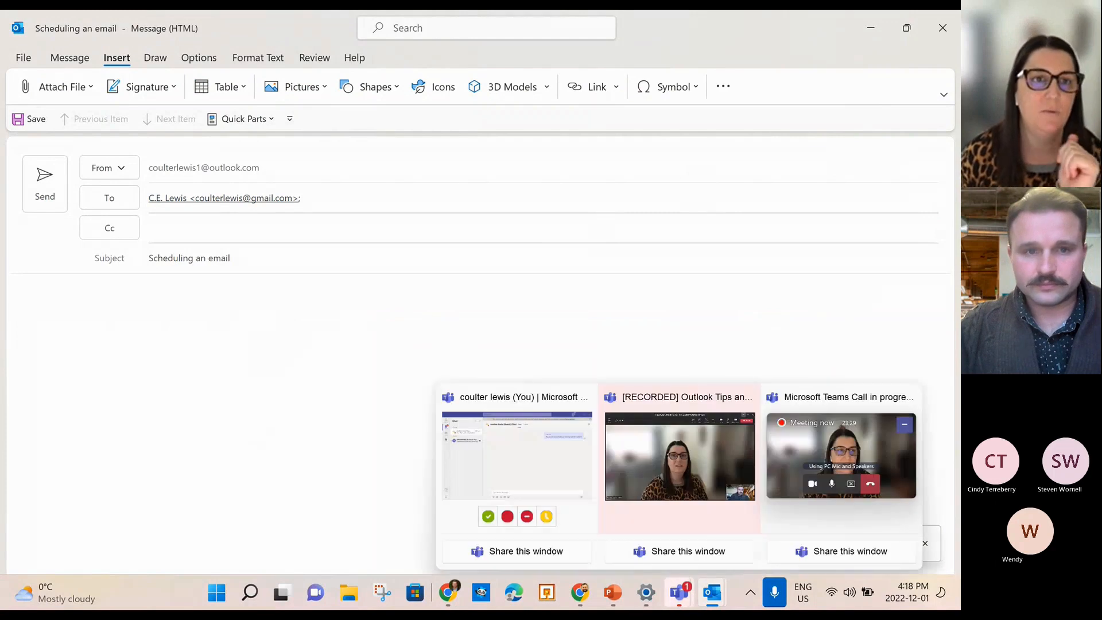
{"action": "left_click", "coordinate": [332, 206]}
{"action": "key", "text": "ctrl+a"}
{"action": "key", "text": "BackSpace"}
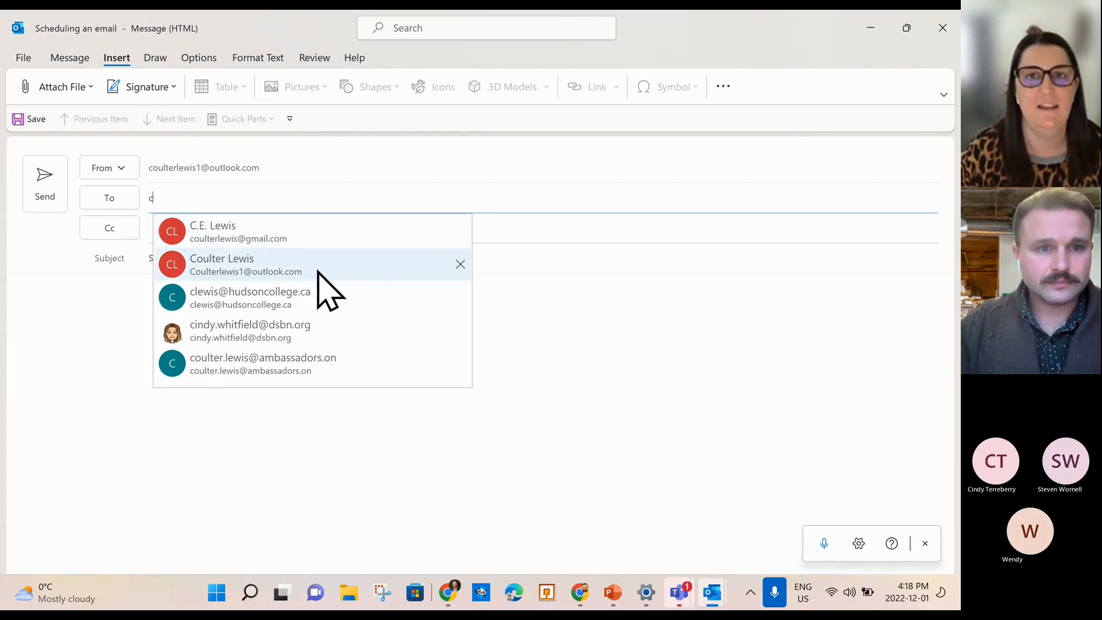
{"action": "left_click", "coordinate": [317, 271]}
Hide the Teams meeting and the draft window to get back to the inbox view options.
{"action": "mouse_move", "coordinate": [679, 599]}
{"action": "left_click", "coordinate": [696, 505]}
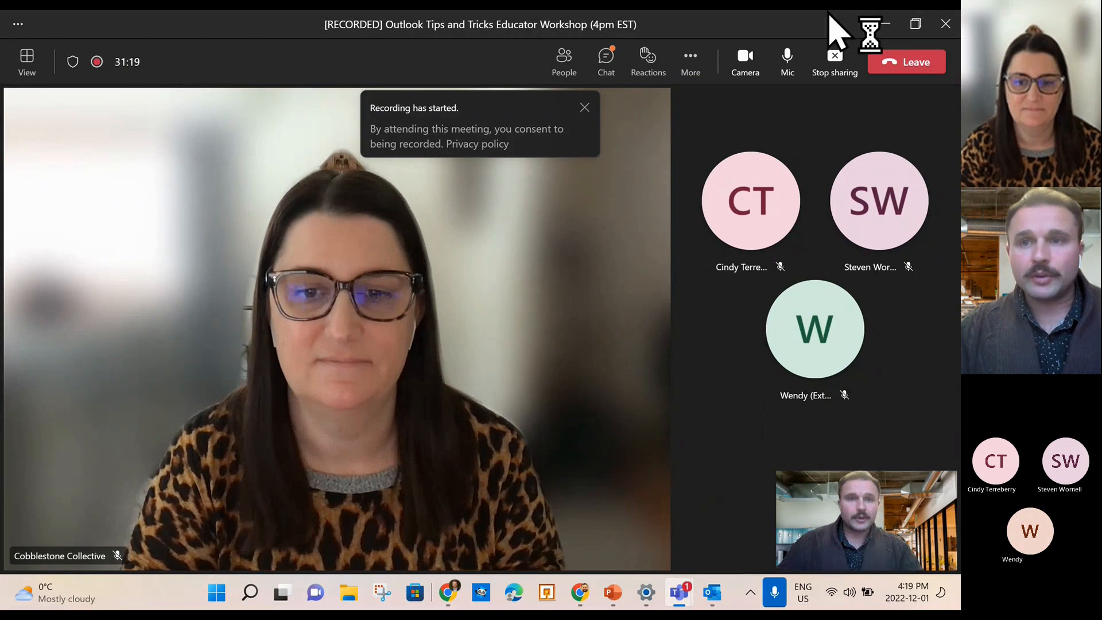
{"action": "left_click", "coordinate": [886, 24]}
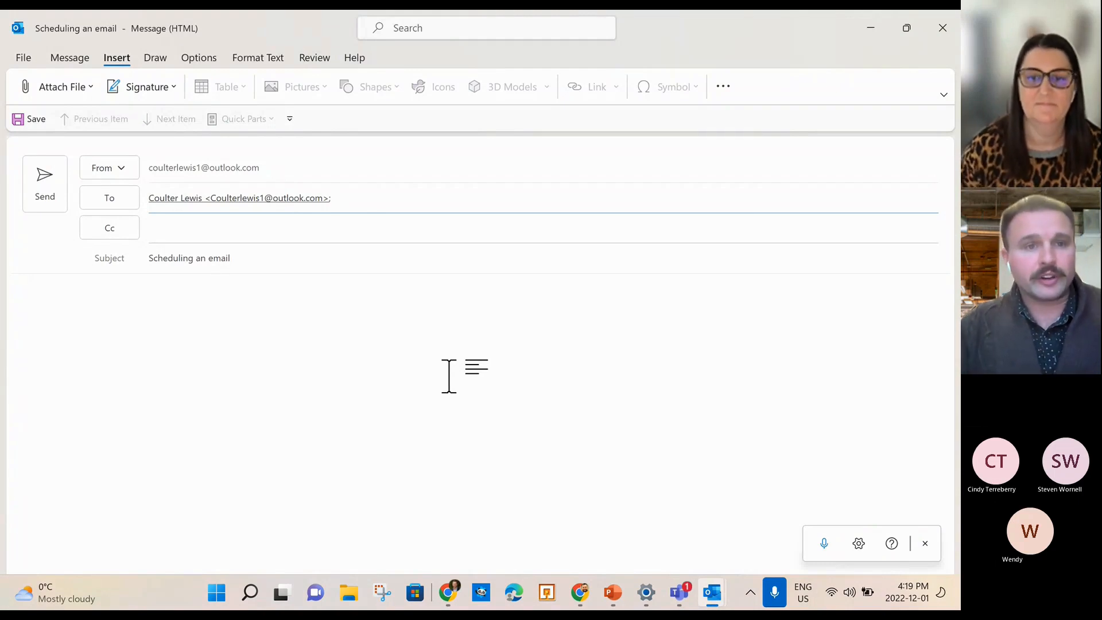
{"action": "left_click", "coordinate": [870, 28]}
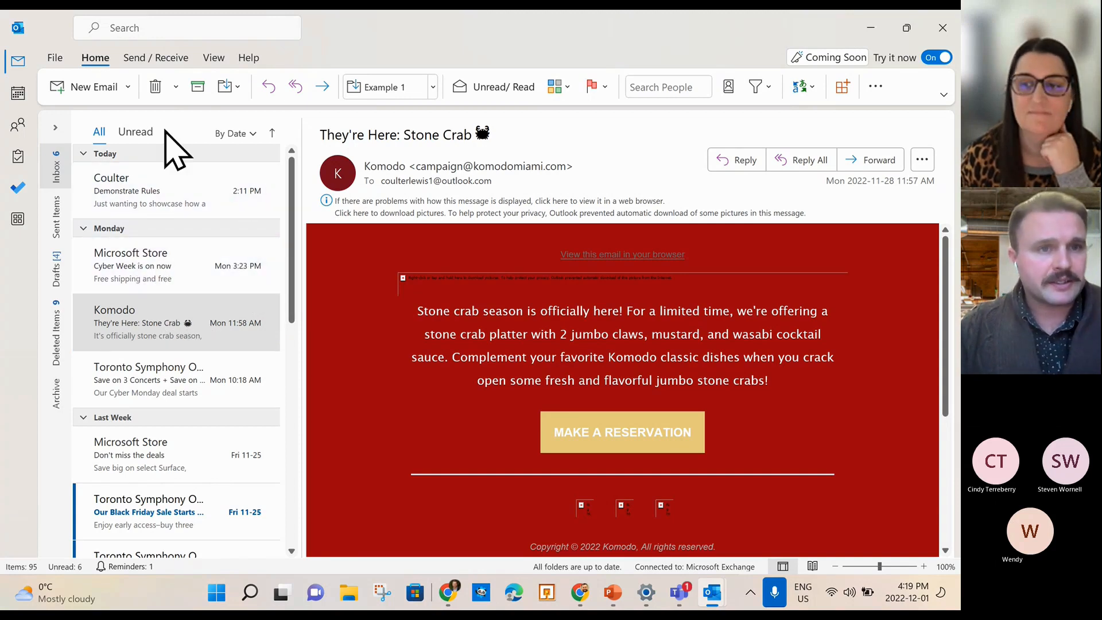
{"action": "left_click", "coordinate": [211, 58]}
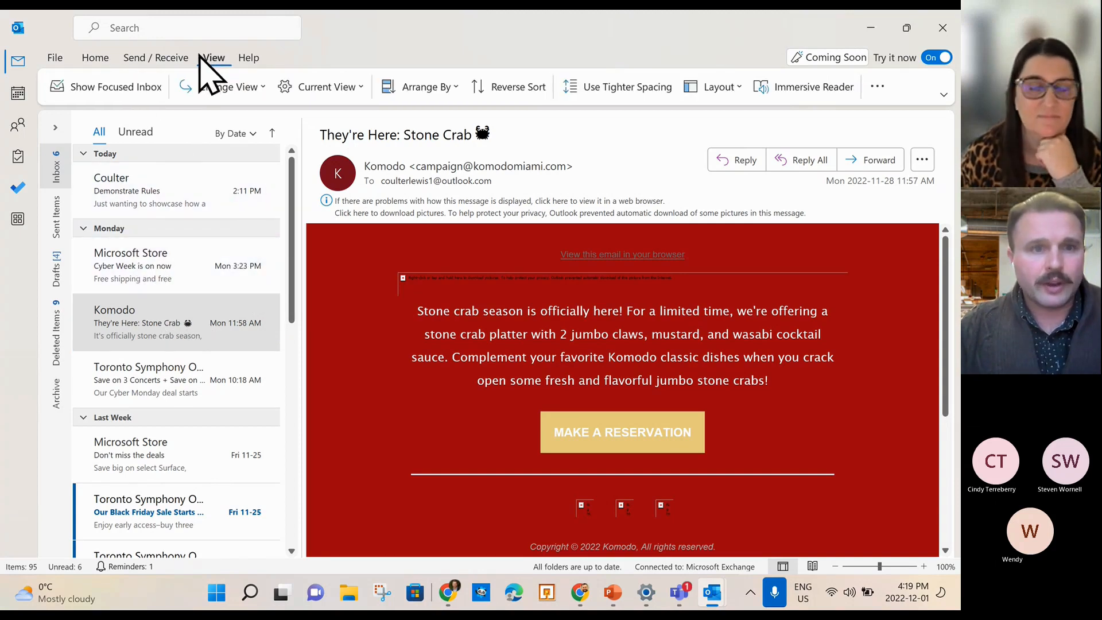
Toggle Use Tighter Spacing off and on in the message list, leaving it on.
{"action": "left_click", "coordinate": [615, 90]}
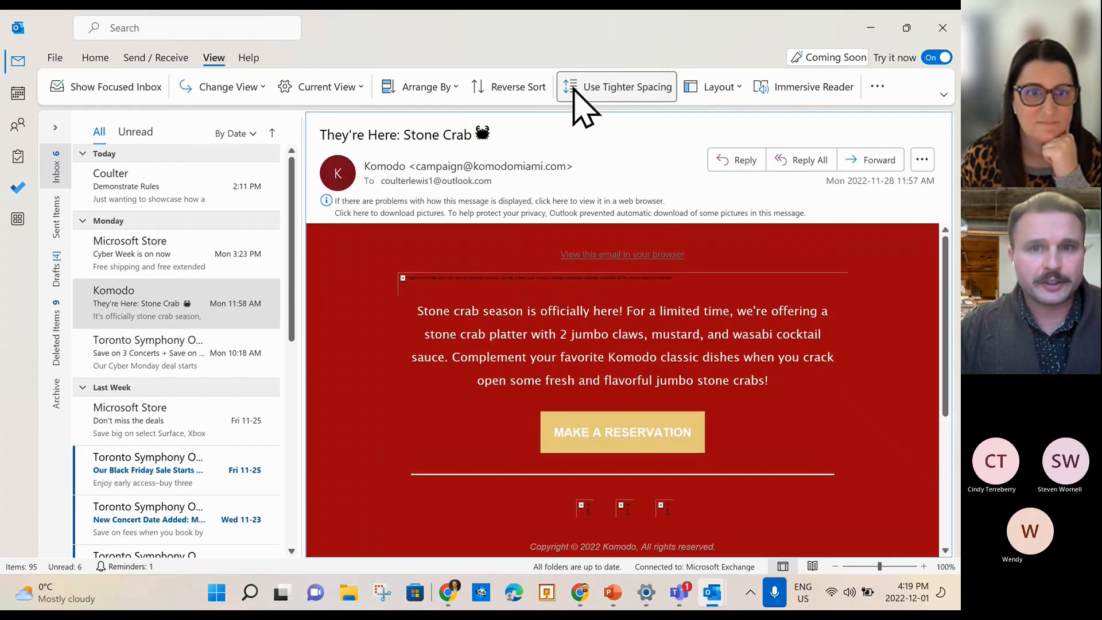
{"action": "left_click", "coordinate": [574, 92]}
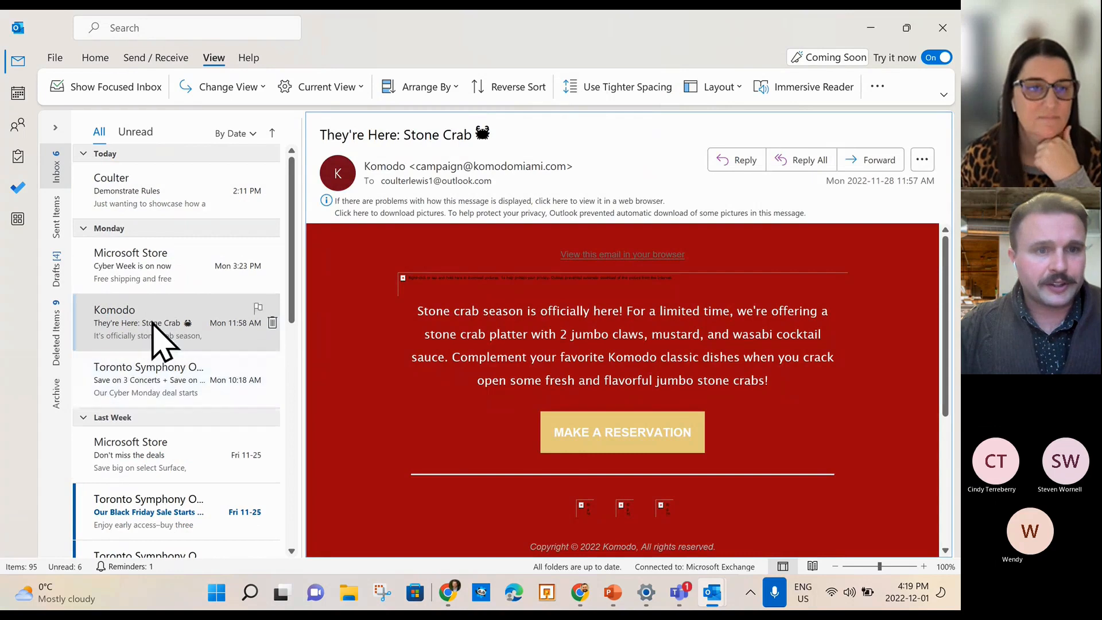
{"action": "left_click", "coordinate": [612, 90]}
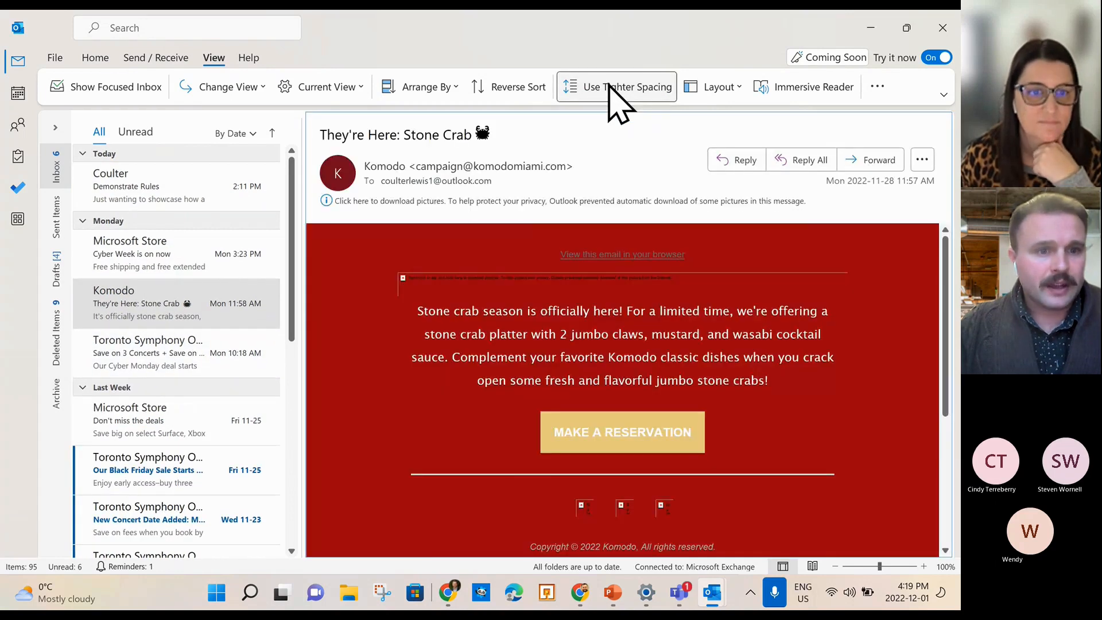
{"action": "left_click", "coordinate": [611, 86]}
{"action": "right_click", "coordinate": [611, 86]}
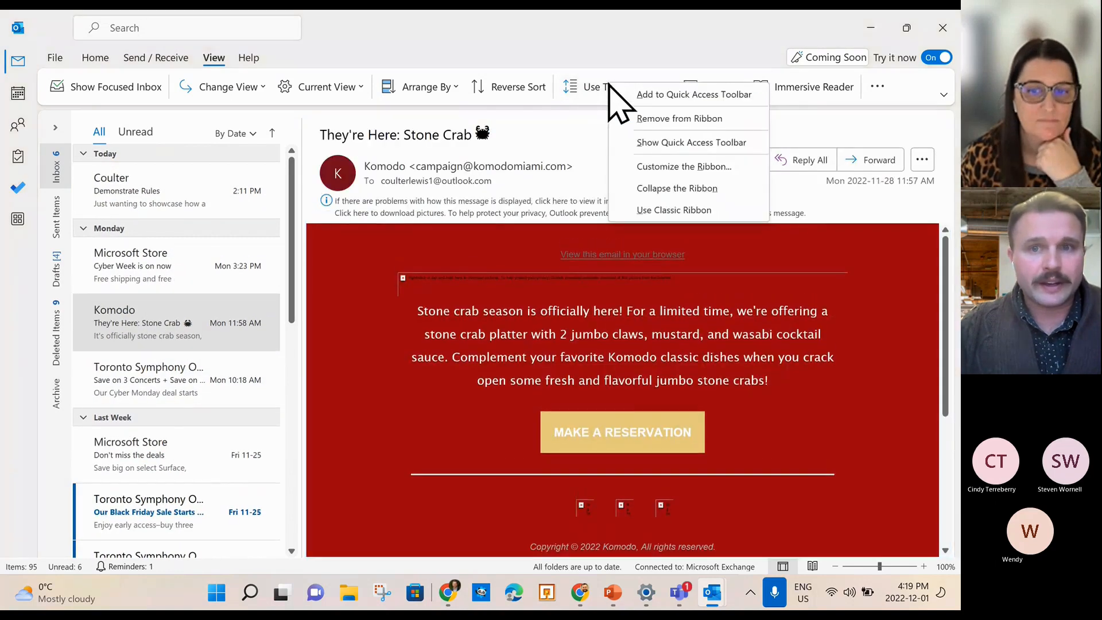
{"action": "left_click", "coordinate": [587, 86]}
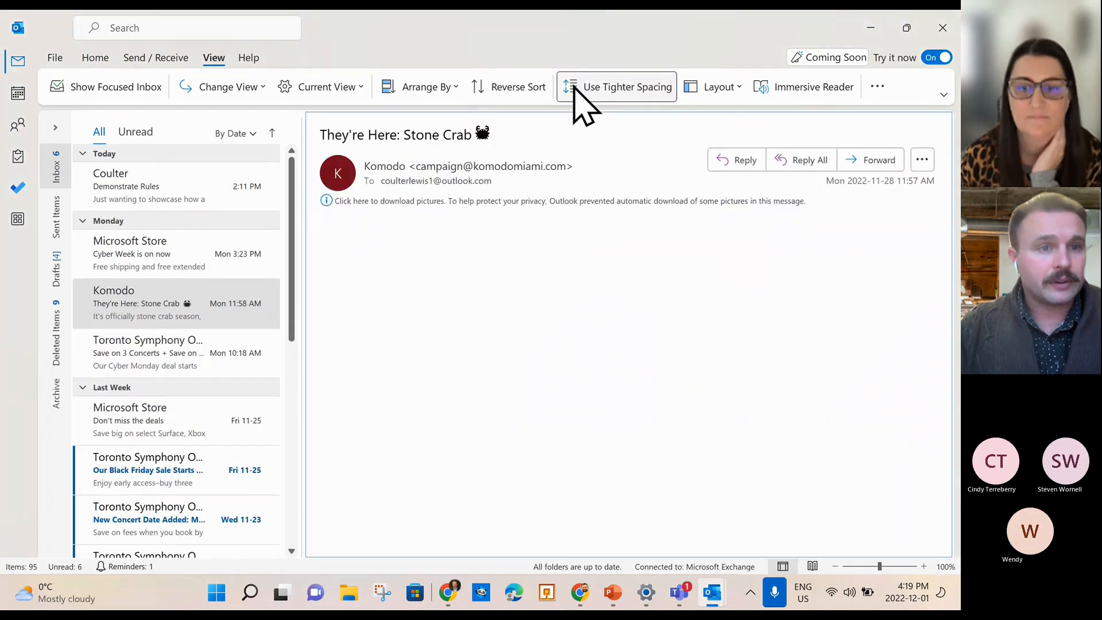
{"action": "scroll", "coordinate": [140, 476], "scroll_direction": "down", "scroll_amount": 2}
{"action": "scroll", "coordinate": [151, 459], "scroll_direction": "up", "scroll_amount": 2}
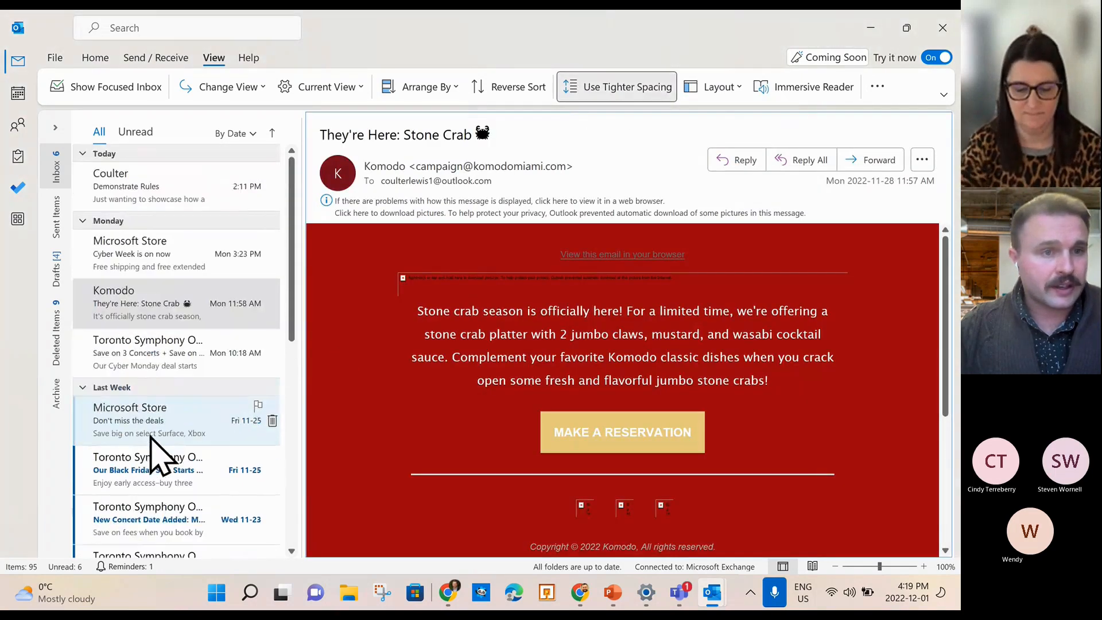
Collapse the Monday, Last Week and Older groups, with tighter spacing turned back off.
{"action": "left_click", "coordinate": [83, 222]}
{"action": "left_click", "coordinate": [83, 238]}
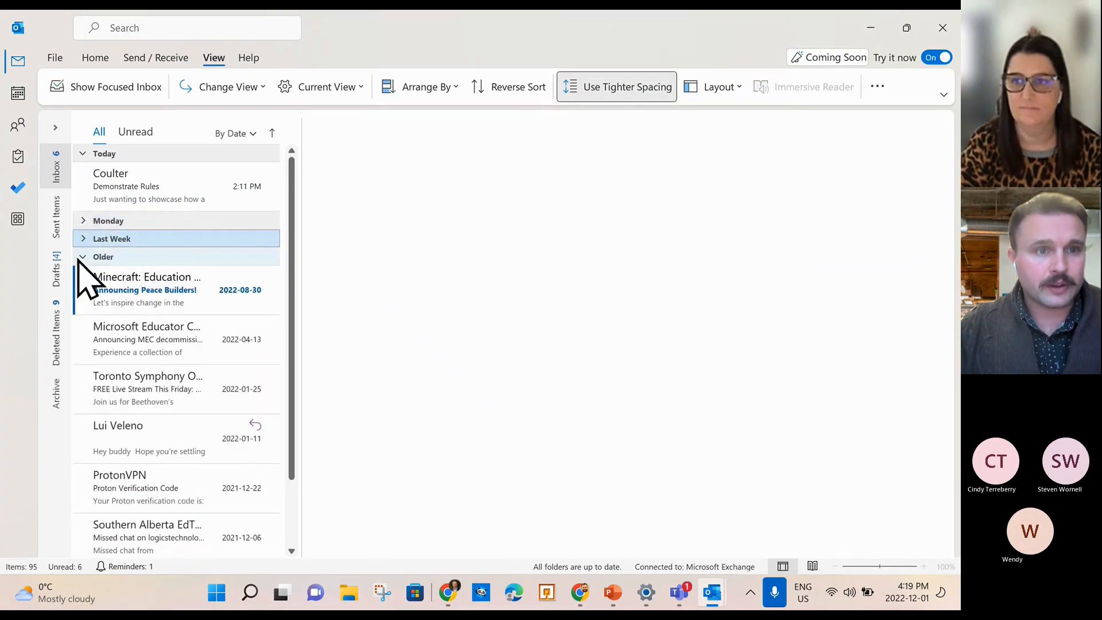
{"action": "left_click", "coordinate": [82, 257]}
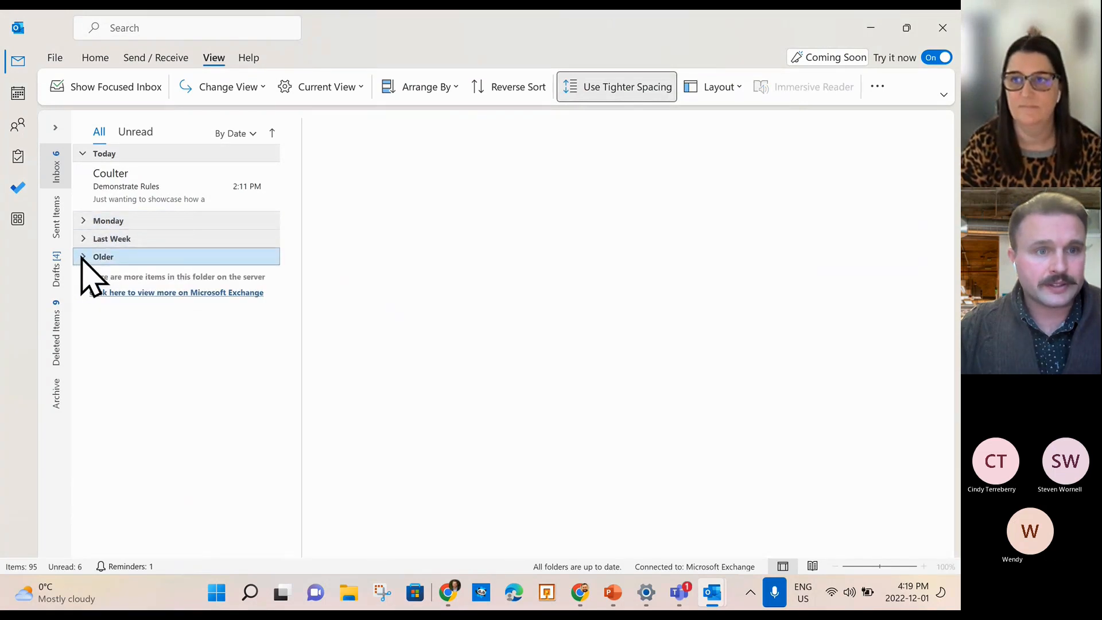
{"action": "left_click", "coordinate": [82, 154]}
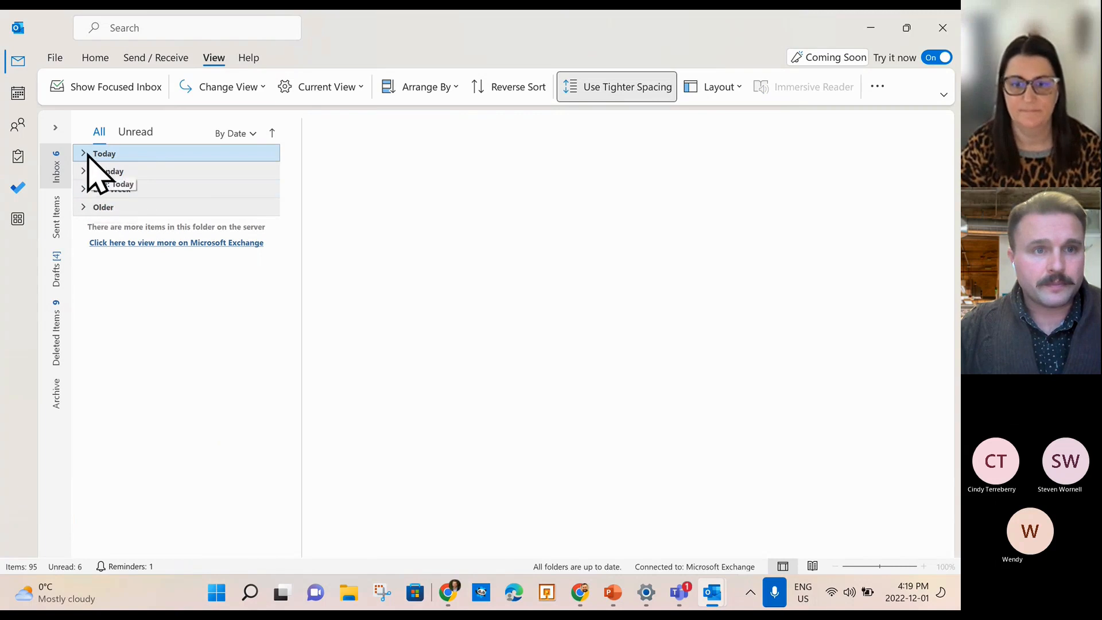
{"action": "left_click", "coordinate": [85, 154]}
{"action": "left_click", "coordinate": [618, 92]}
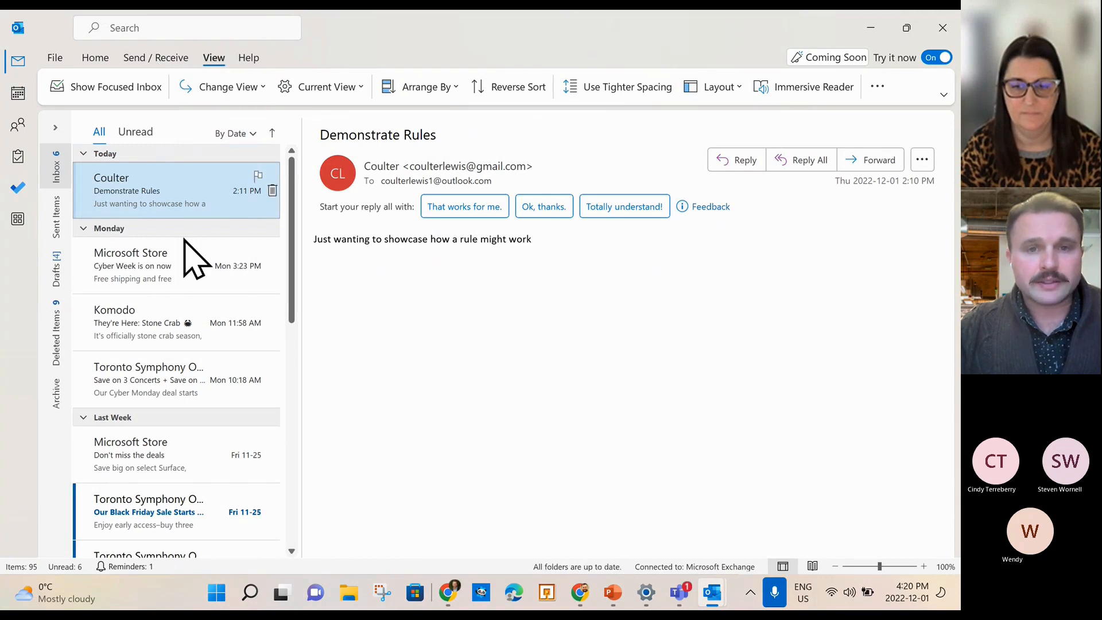
{"action": "left_click", "coordinate": [83, 228]}
{"action": "left_click", "coordinate": [85, 247]}
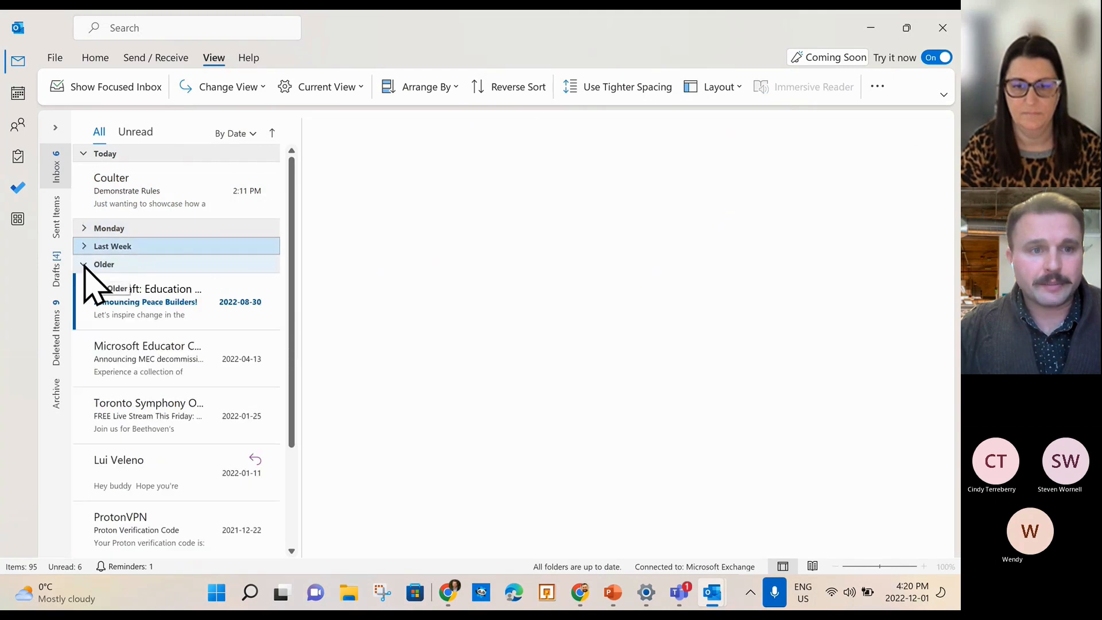
{"action": "left_click", "coordinate": [85, 264]}
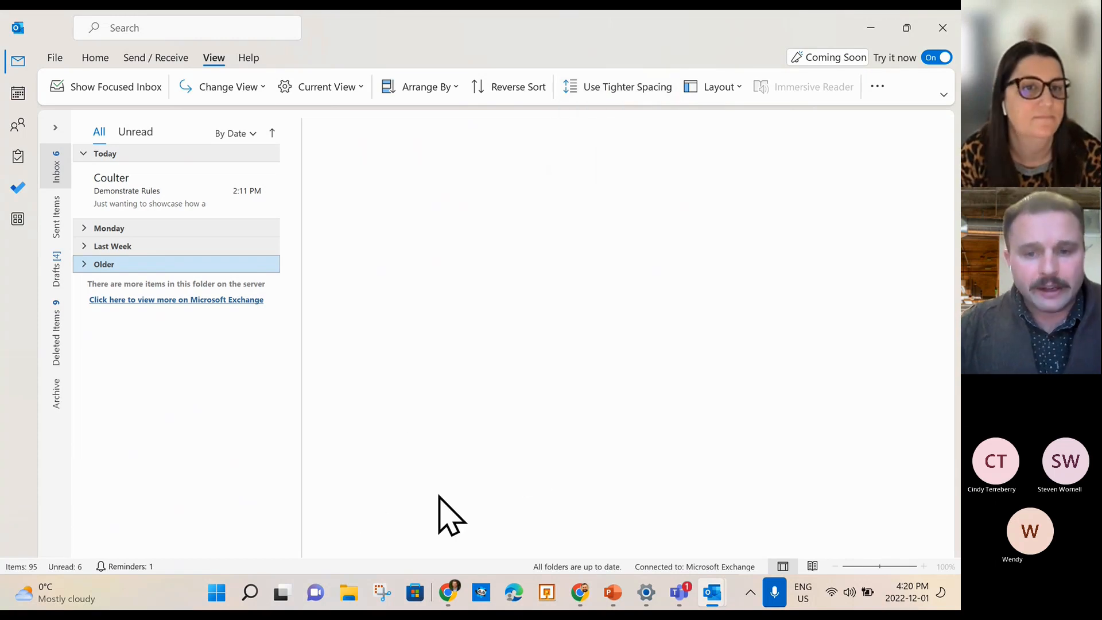
{"action": "mouse_move", "coordinate": [683, 602]}
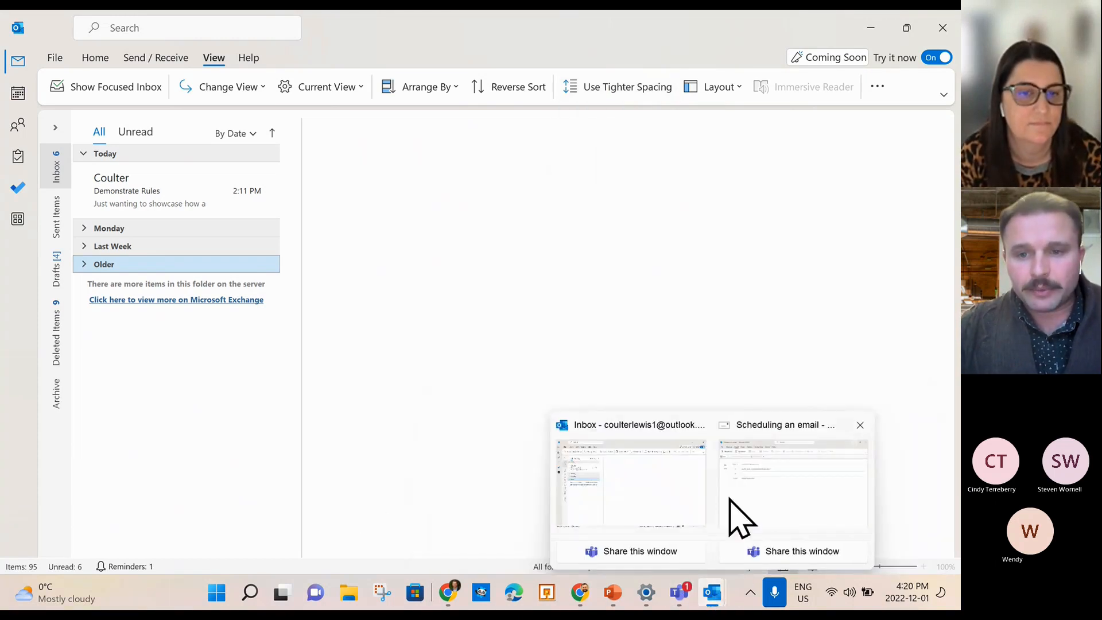
Close the Scheduling an email draft without keeping it.
{"action": "left_click", "coordinate": [740, 493]}
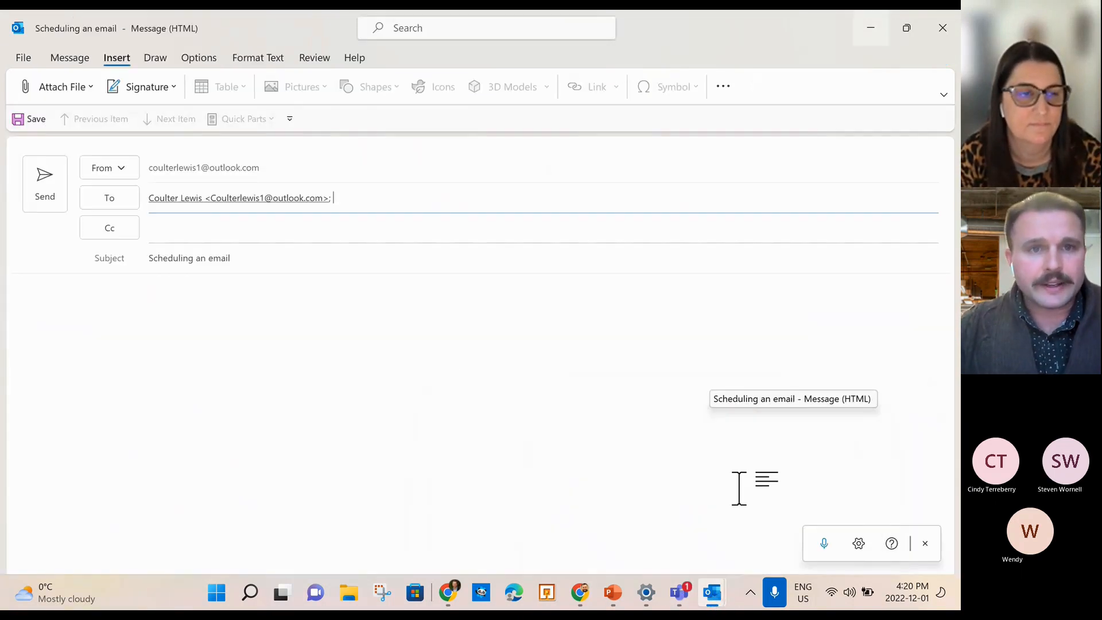
{"action": "left_click", "coordinate": [195, 325]}
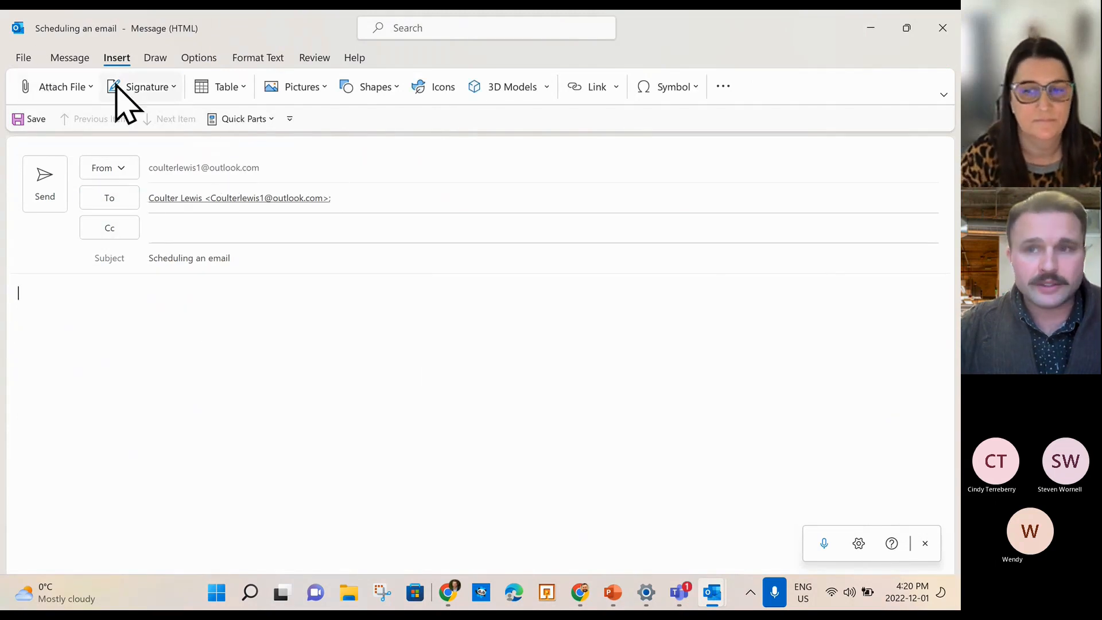
{"action": "left_click", "coordinate": [944, 28]}
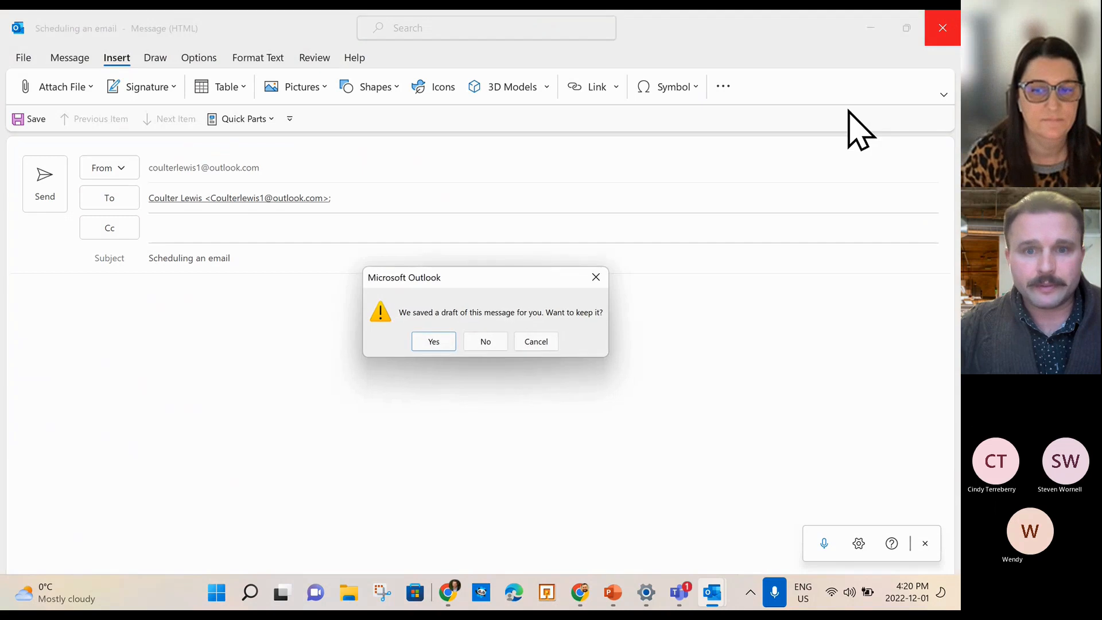
{"action": "left_click", "coordinate": [482, 339]}
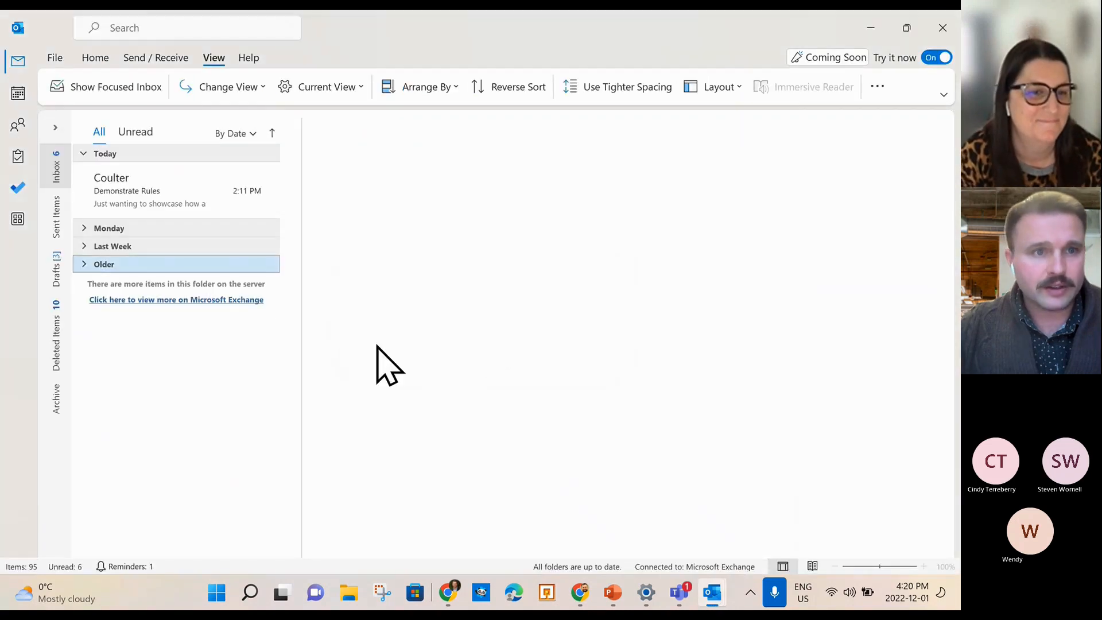
Start a new blank email from the Home tab and place the caret in its body.
{"action": "left_click", "coordinate": [59, 60]}
{"action": "left_click", "coordinate": [21, 65]}
{"action": "left_click", "coordinate": [102, 59]}
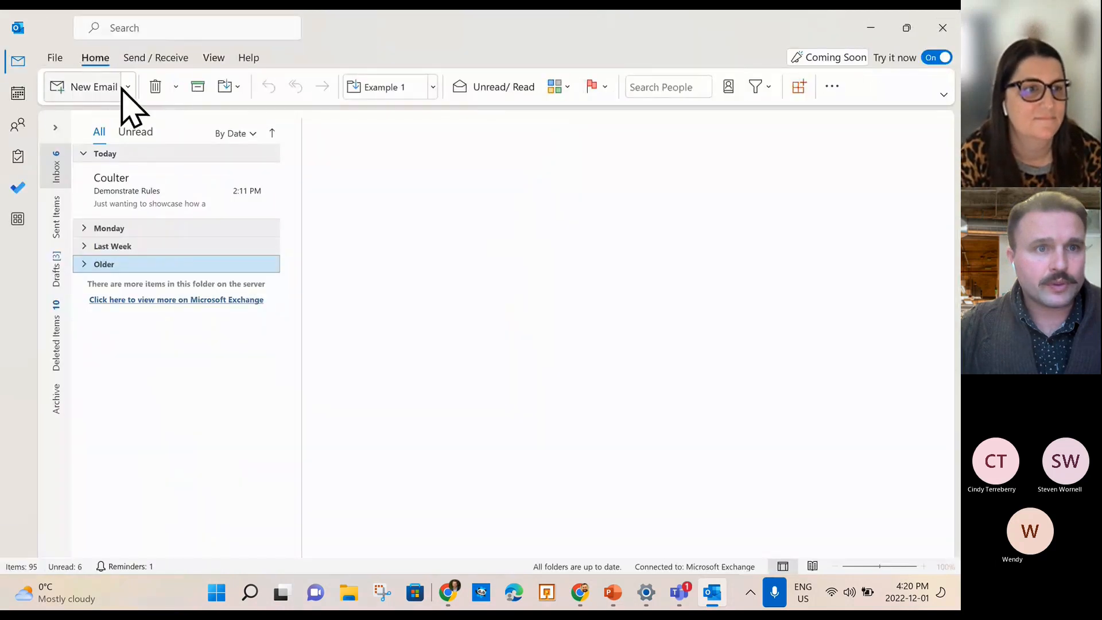
{"action": "left_click", "coordinate": [81, 87]}
{"action": "left_click", "coordinate": [262, 314]}
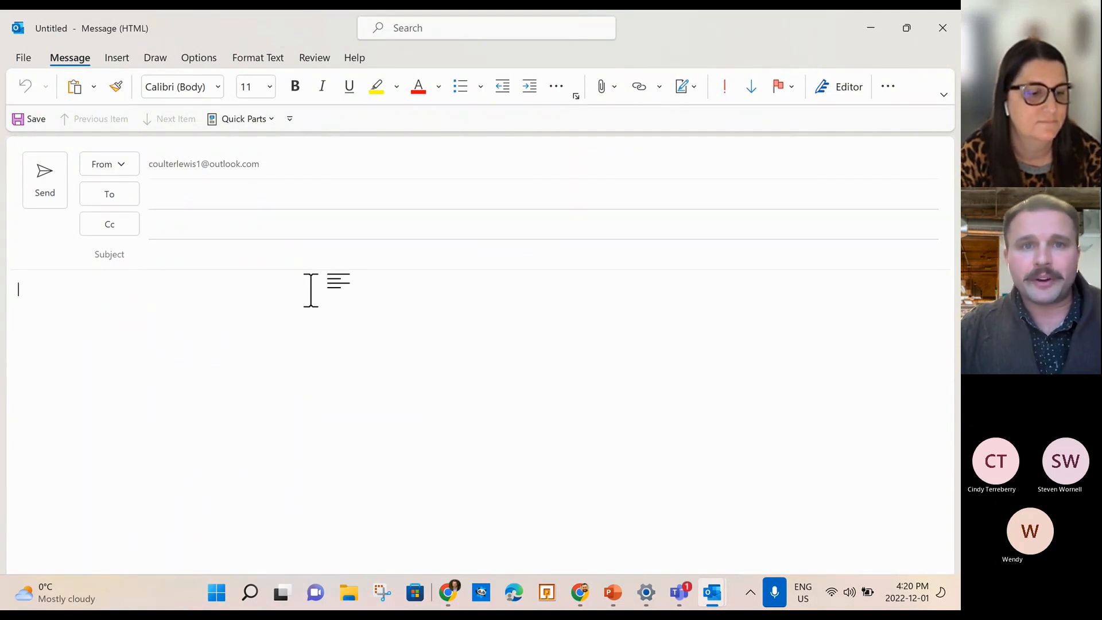
Search 'poll' and add Yes;No;Maybe voting buttons to the new message.
{"action": "left_click", "coordinate": [472, 26]}
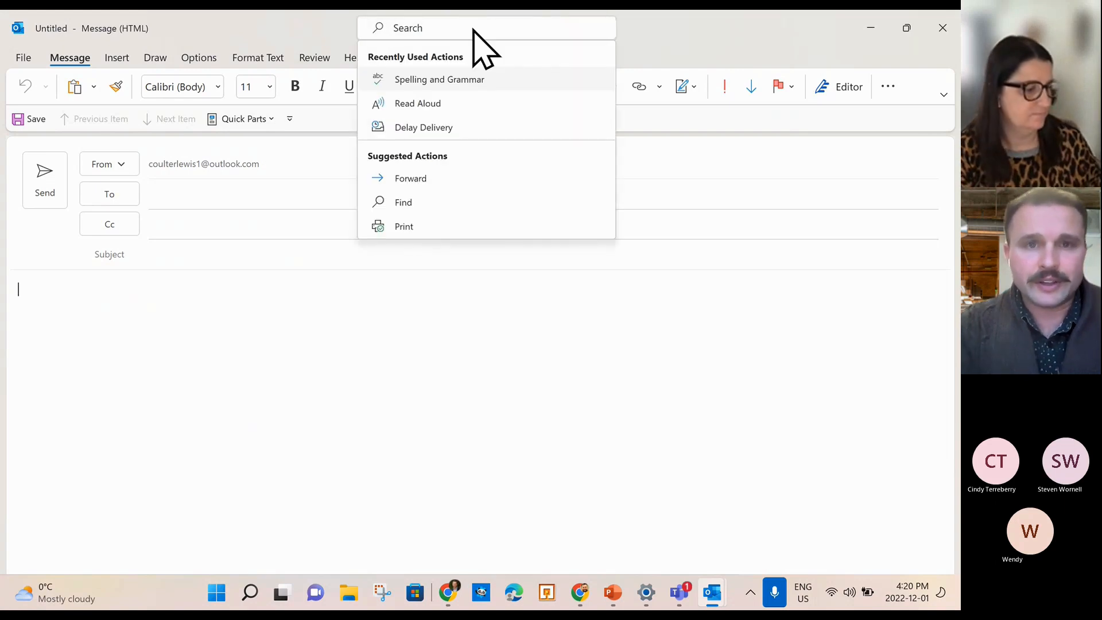
{"action": "type", "text": "poll"}
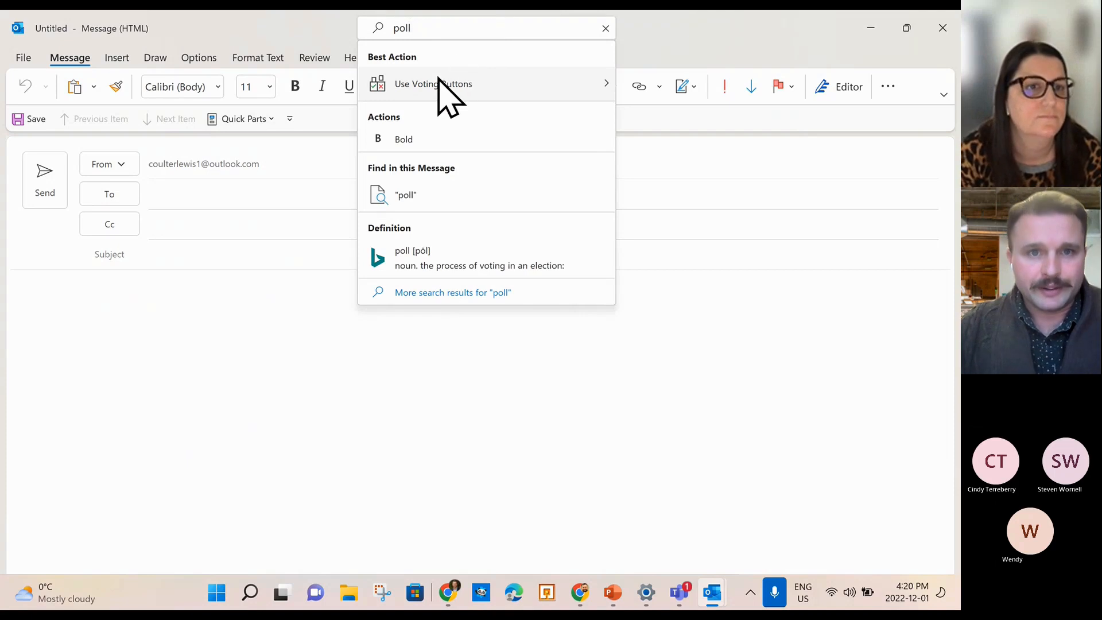
{"action": "mouse_move", "coordinate": [438, 89]}
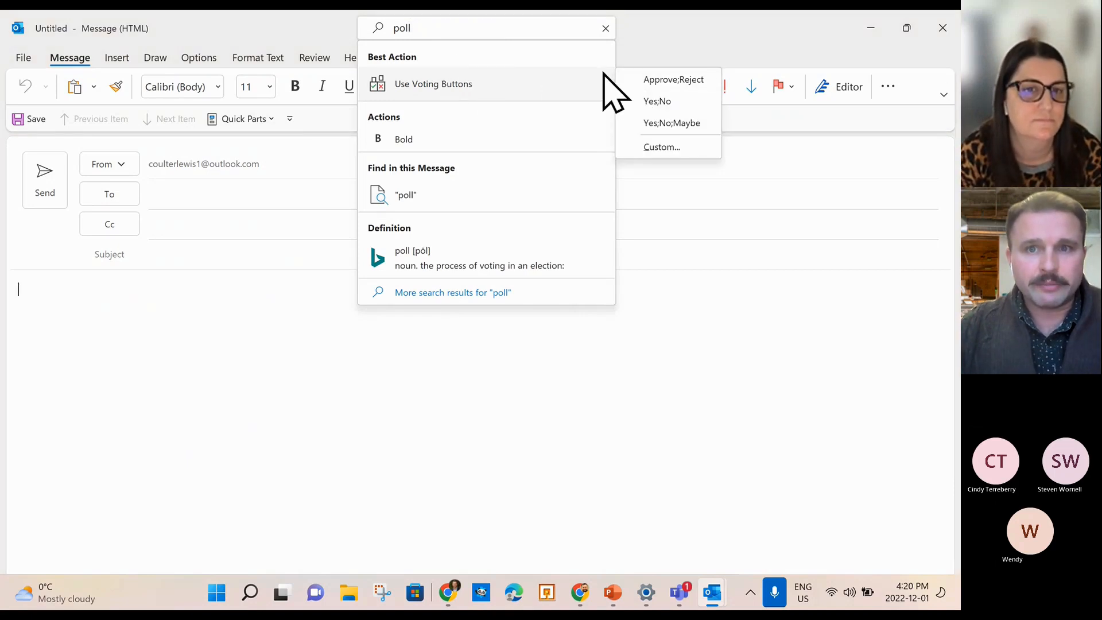
{"action": "left_click", "coordinate": [695, 123]}
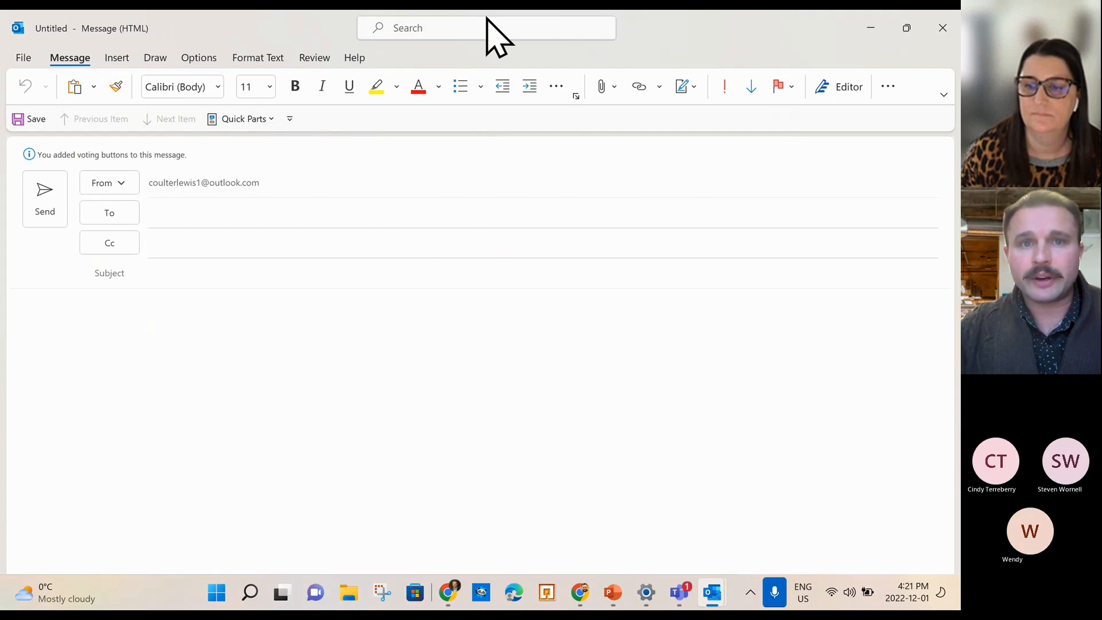
Delete the Yes;No;Maybe voting choices in the message Properties dialog and close it.
{"action": "left_click", "coordinate": [450, 29]}
{"action": "type", "text": "po"}
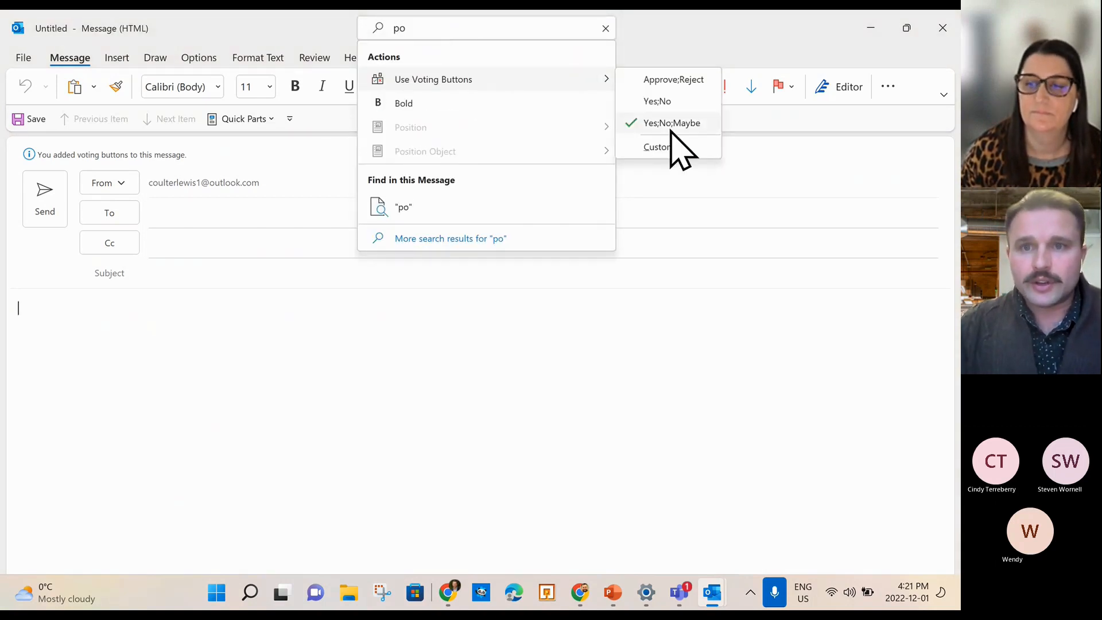
{"action": "left_click", "coordinate": [661, 147]}
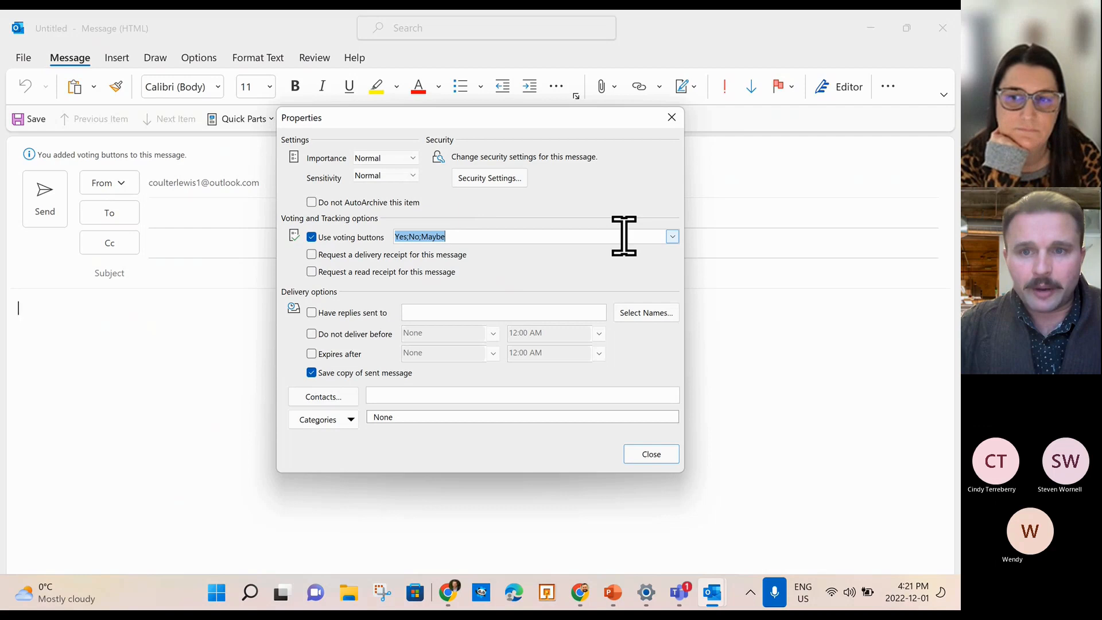
{"action": "left_click", "coordinate": [672, 236]}
{"action": "left_click", "coordinate": [460, 216]}
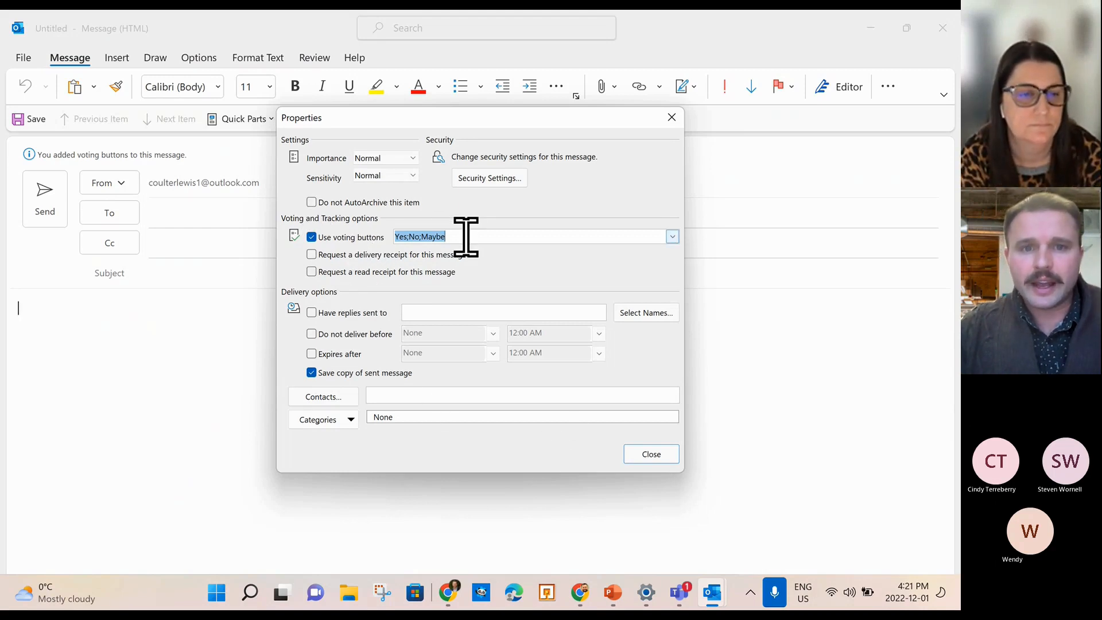
{"action": "left_click_drag", "start_coordinate": [469, 237], "coordinate": [386, 239]}
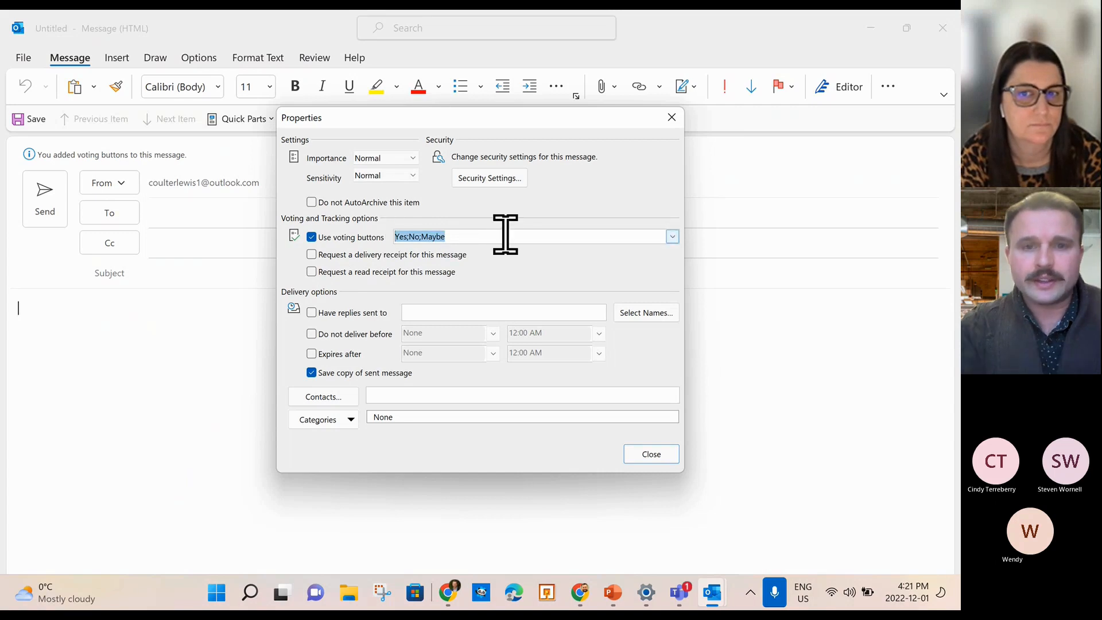
{"action": "key", "text": "BackSpace"}
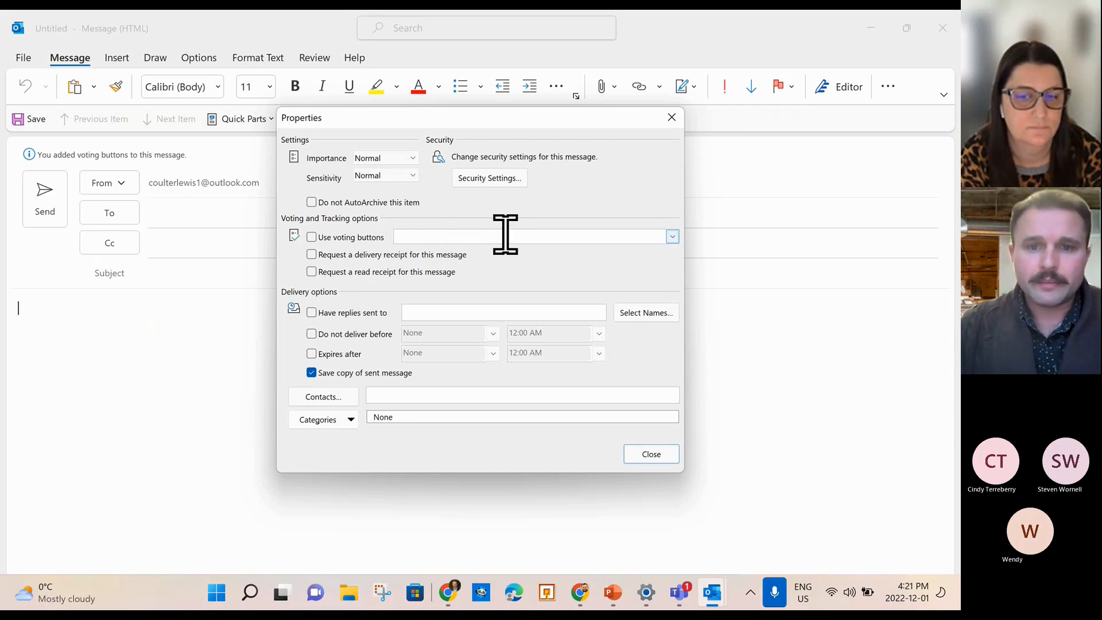
{"action": "left_click", "coordinate": [668, 120]}
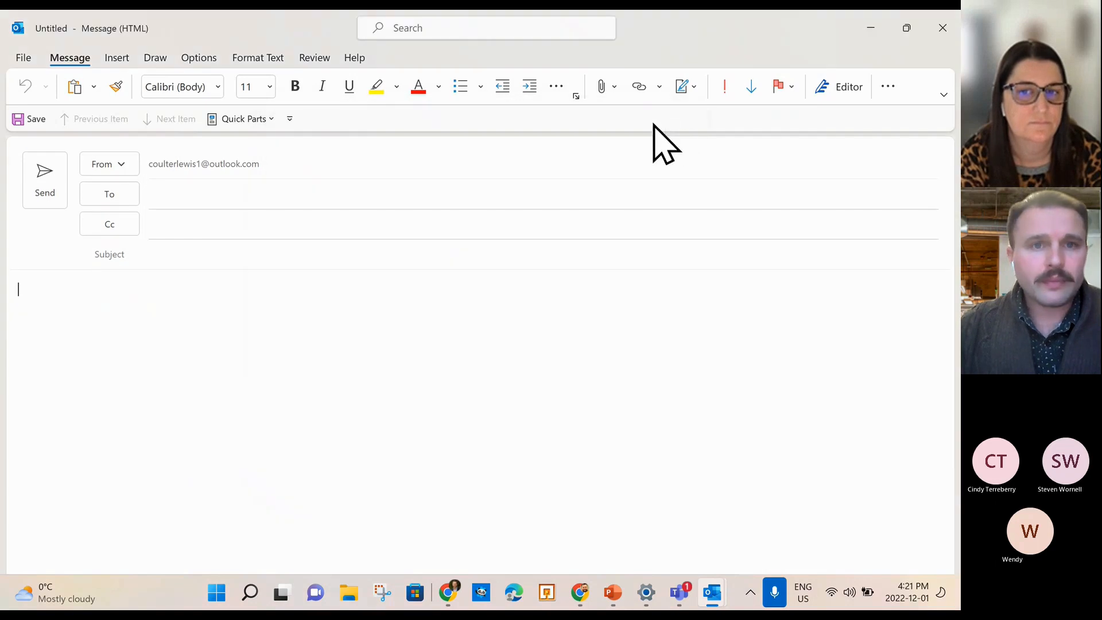
In PowerPoint, move past the Quick Poll slide to slide 19 and start the slide show.
{"action": "left_click", "coordinate": [614, 602]}
{"action": "scroll", "coordinate": [86, 386], "scroll_direction": "down", "scroll_amount": 5}
{"action": "scroll", "coordinate": [92, 397], "scroll_direction": "down", "scroll_amount": 2}
{"action": "left_click", "coordinate": [80, 270]}
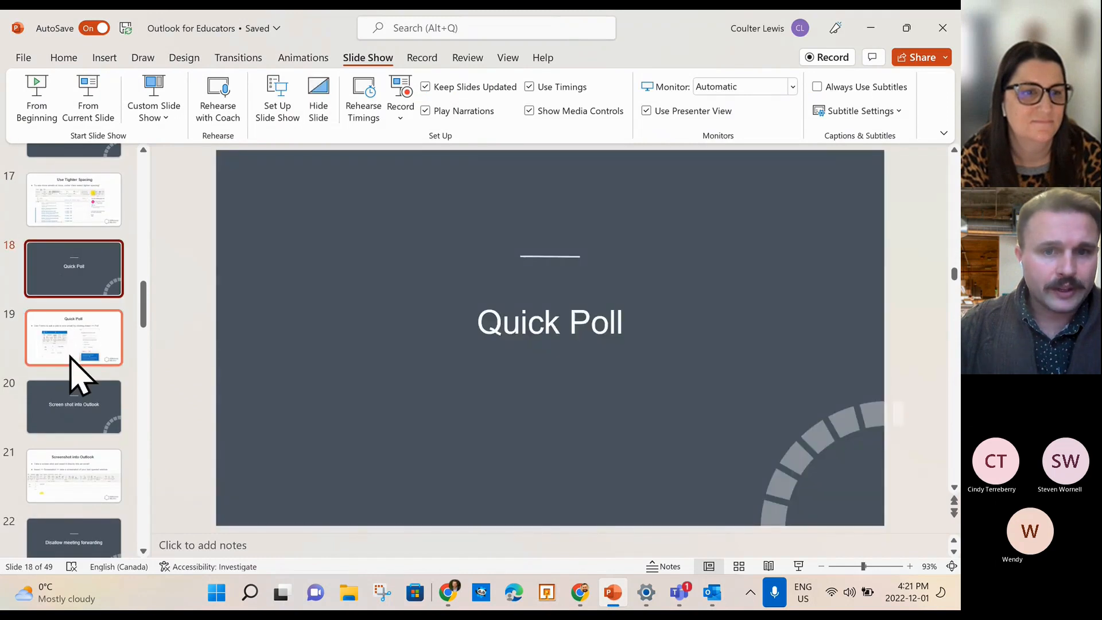
{"action": "left_click", "coordinate": [68, 336]}
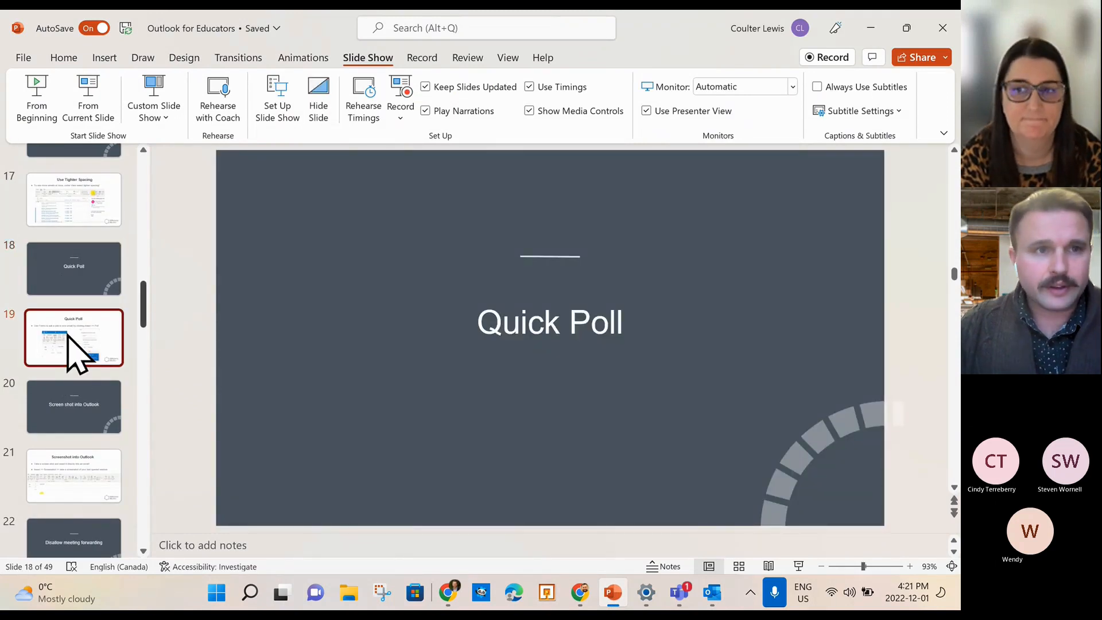
{"action": "left_click", "coordinate": [87, 92]}
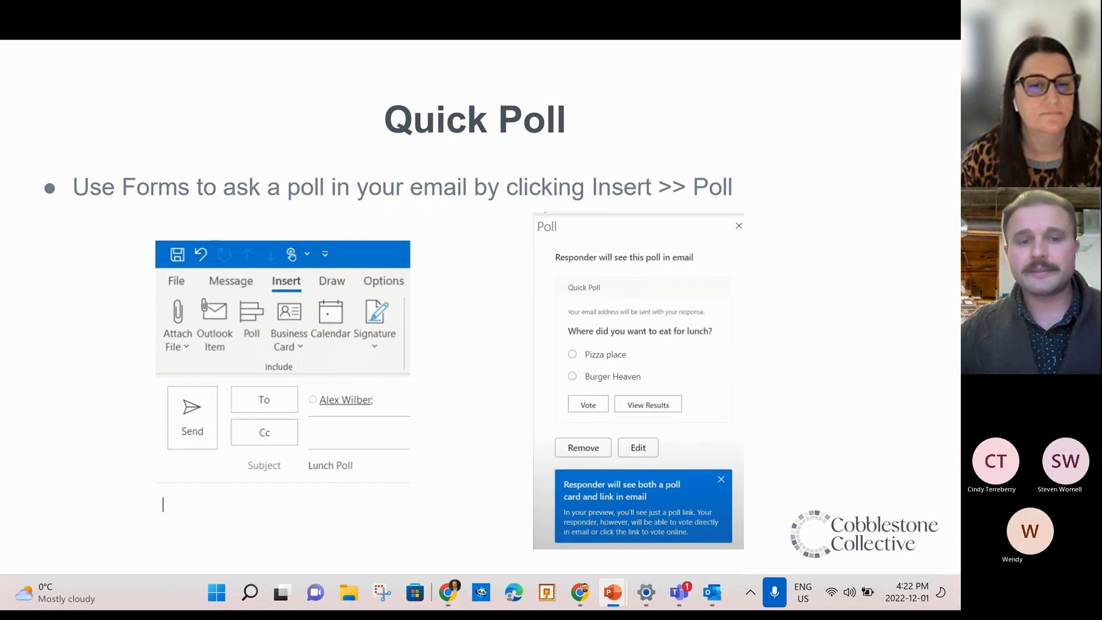
End the slide show and bring up the Outlook Mail tab in Chrome.
{"action": "key", "text": "Escape"}
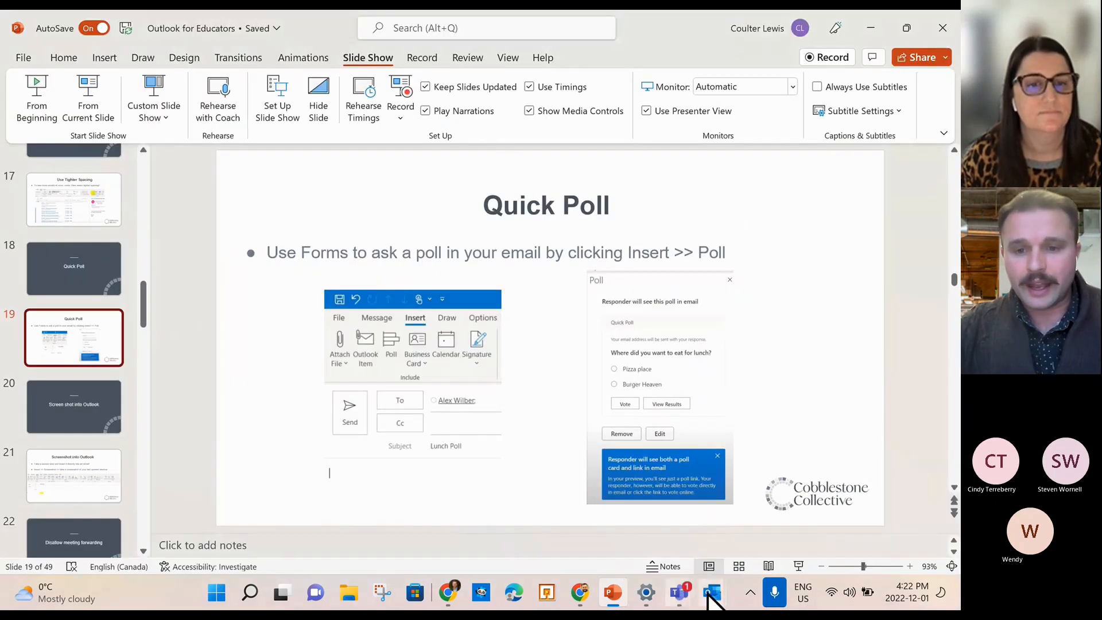
{"action": "left_click", "coordinate": [582, 594]}
{"action": "left_click", "coordinate": [312, 23]}
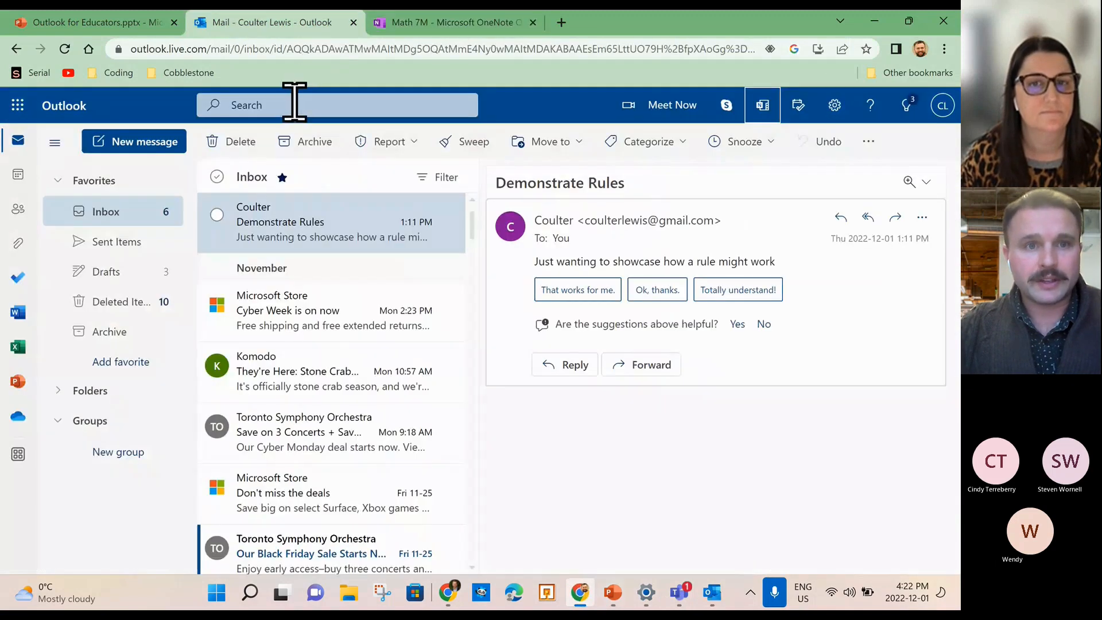
Start a blank new message and search all folders for 'poll'.
{"action": "left_click", "coordinate": [292, 104]}
{"action": "left_click", "coordinate": [127, 143]}
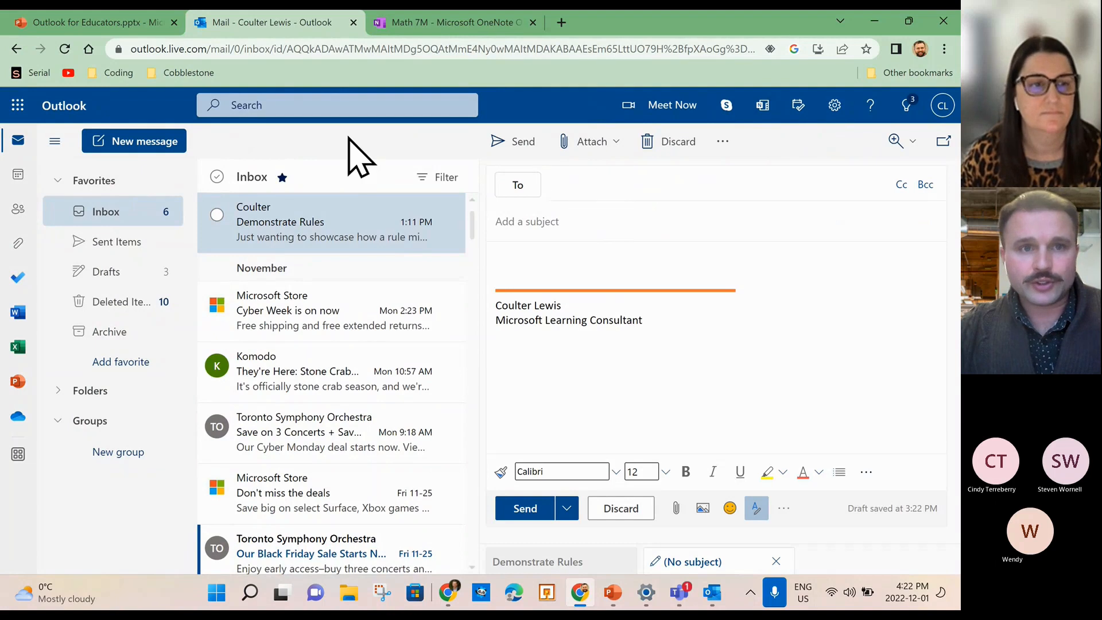
{"action": "left_click", "coordinate": [331, 105]}
{"action": "type", "text": "poll"}
{"action": "key", "text": "Return"}
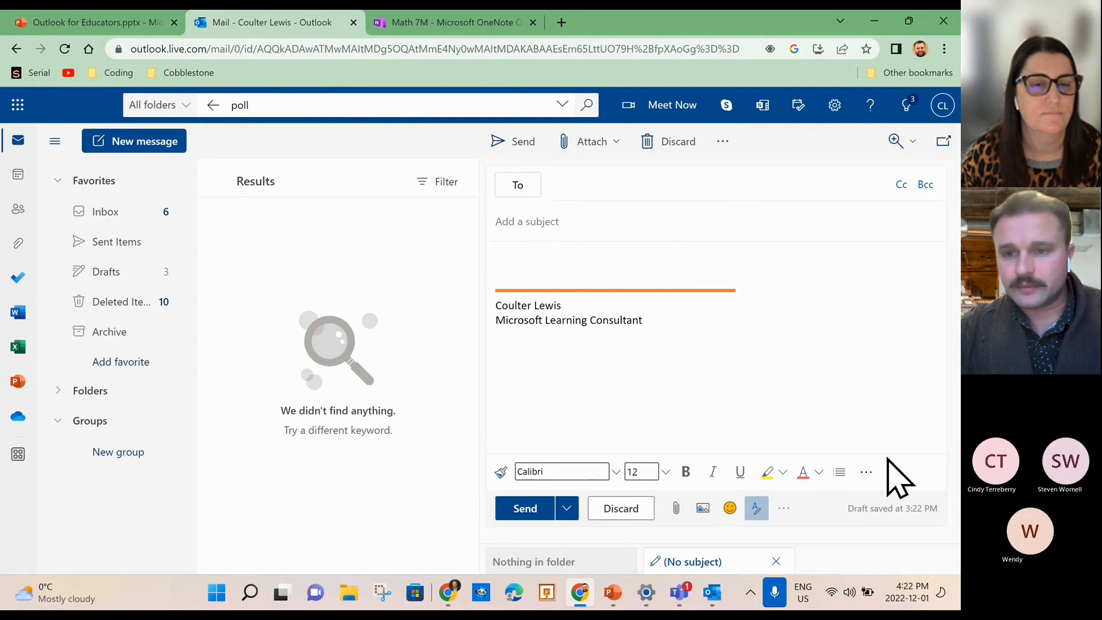
Open and close the formatting and message options menus, then widen the folder pane.
{"action": "left_click", "coordinate": [866, 472]}
{"action": "left_click", "coordinate": [866, 473]}
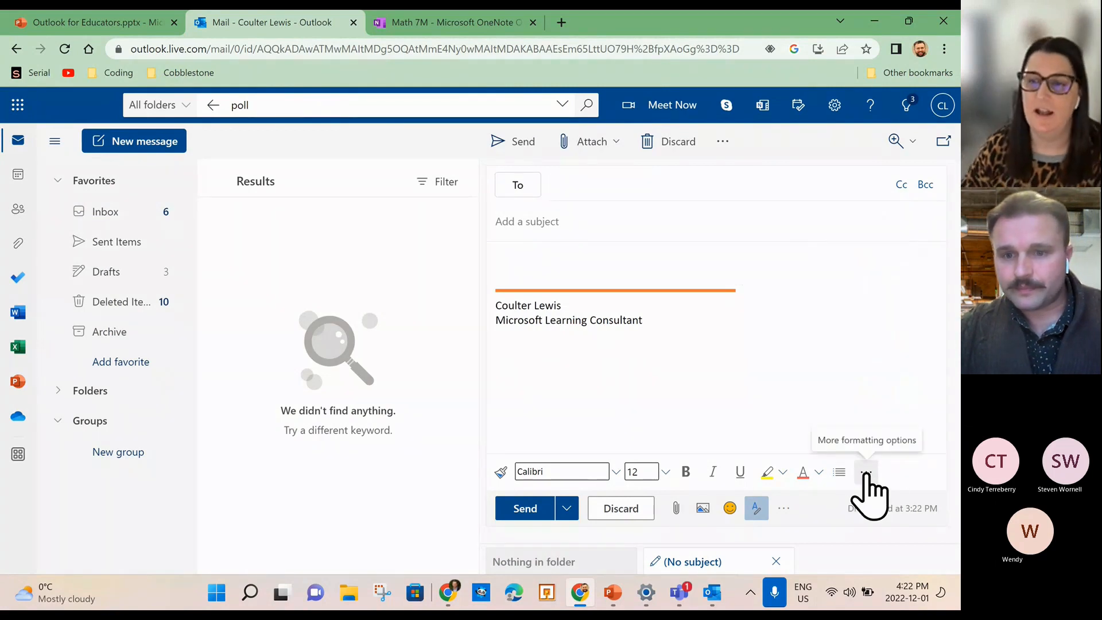
{"action": "left_click", "coordinate": [783, 509]}
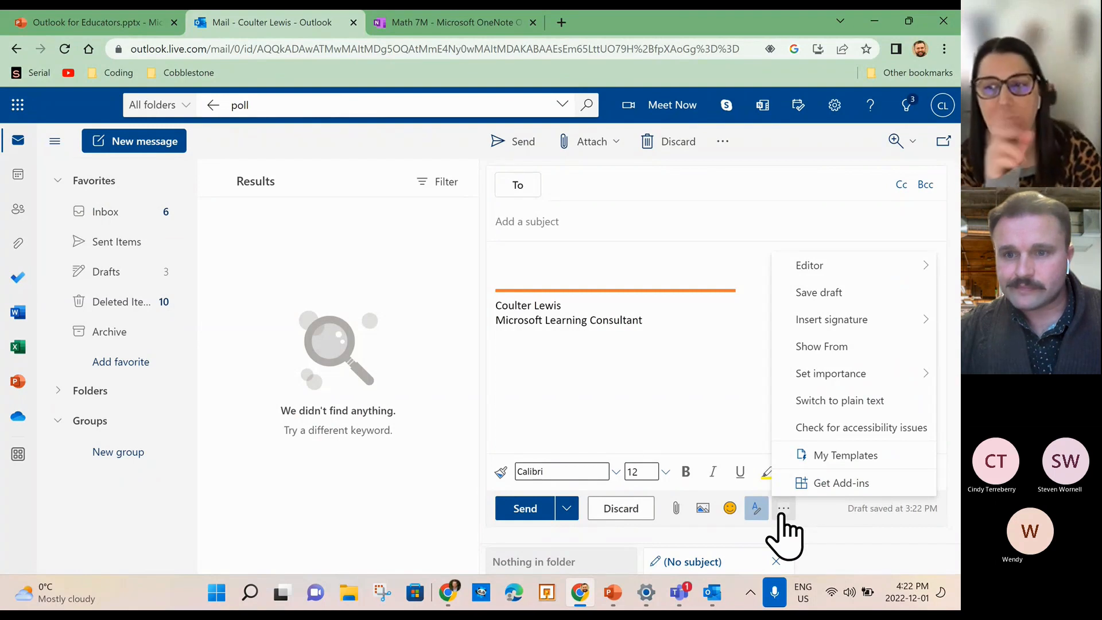
{"action": "left_click", "coordinate": [703, 366]}
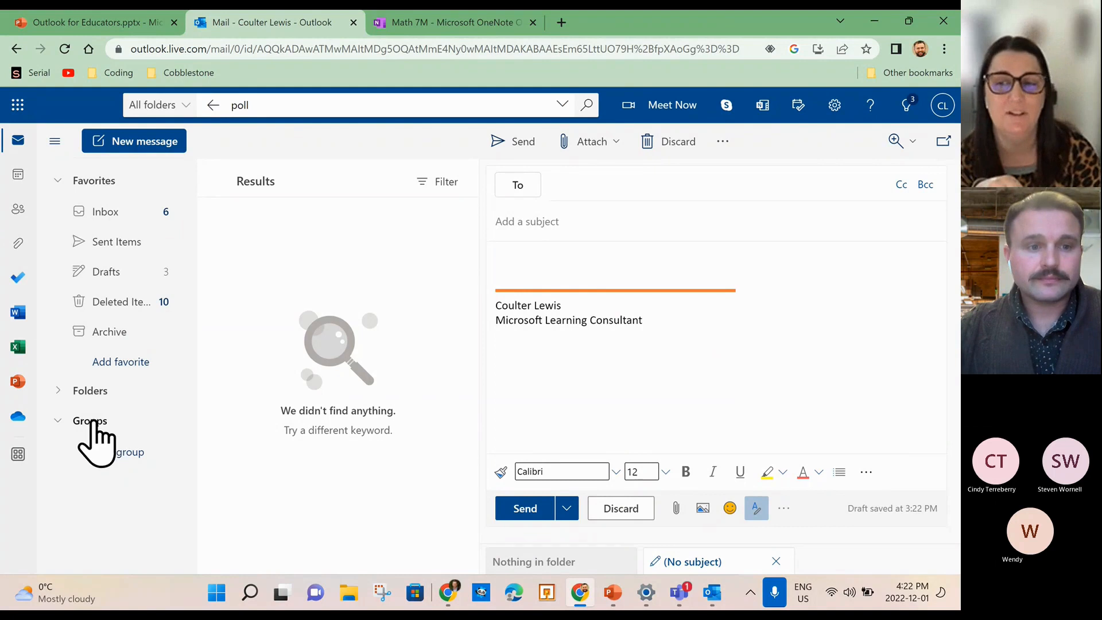
{"action": "left_click_drag", "start_coordinate": [197, 269], "coordinate": [146, 273]}
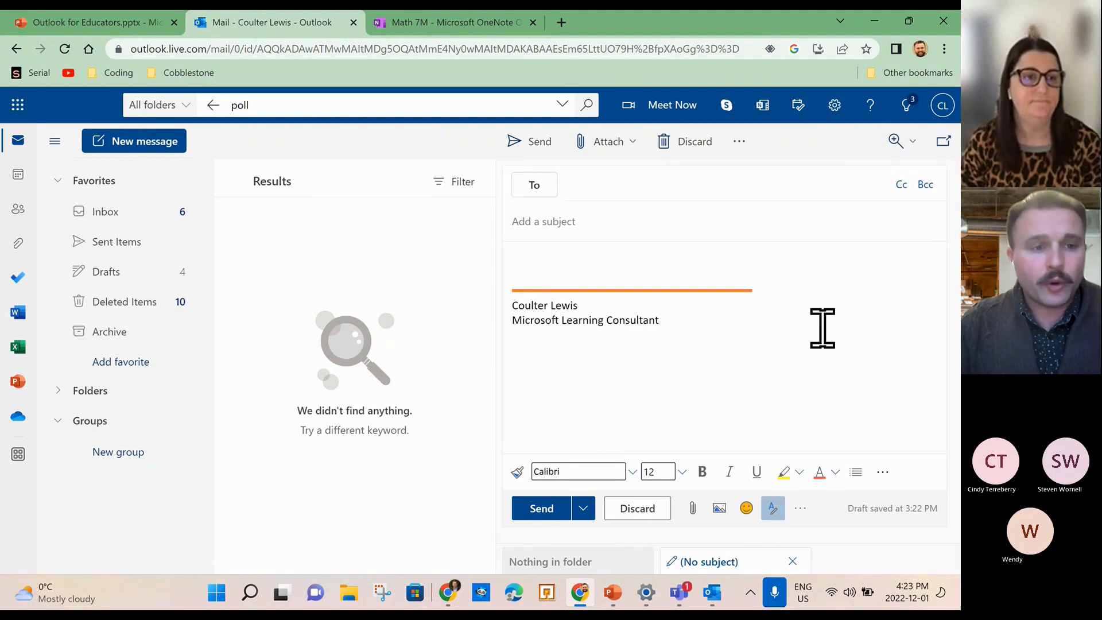
{"action": "left_click", "coordinate": [18, 104]}
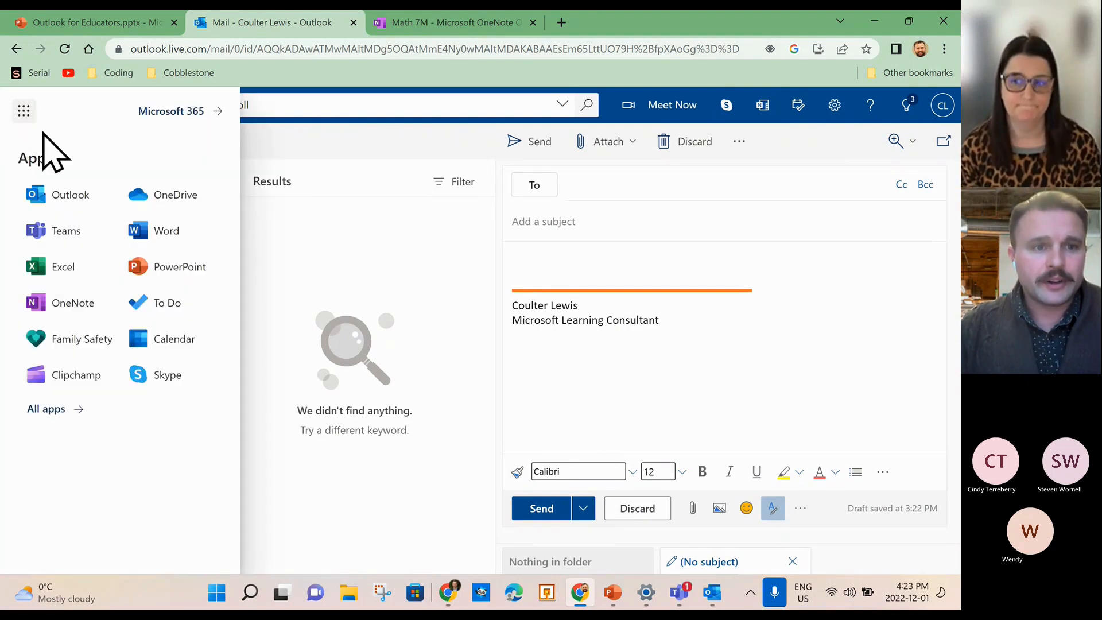
{"action": "left_click", "coordinate": [66, 409]}
{"action": "scroll", "coordinate": [86, 436], "scroll_direction": "down", "scroll_amount": 3}
{"action": "scroll", "coordinate": [98, 443], "scroll_direction": "up", "scroll_amount": 2}
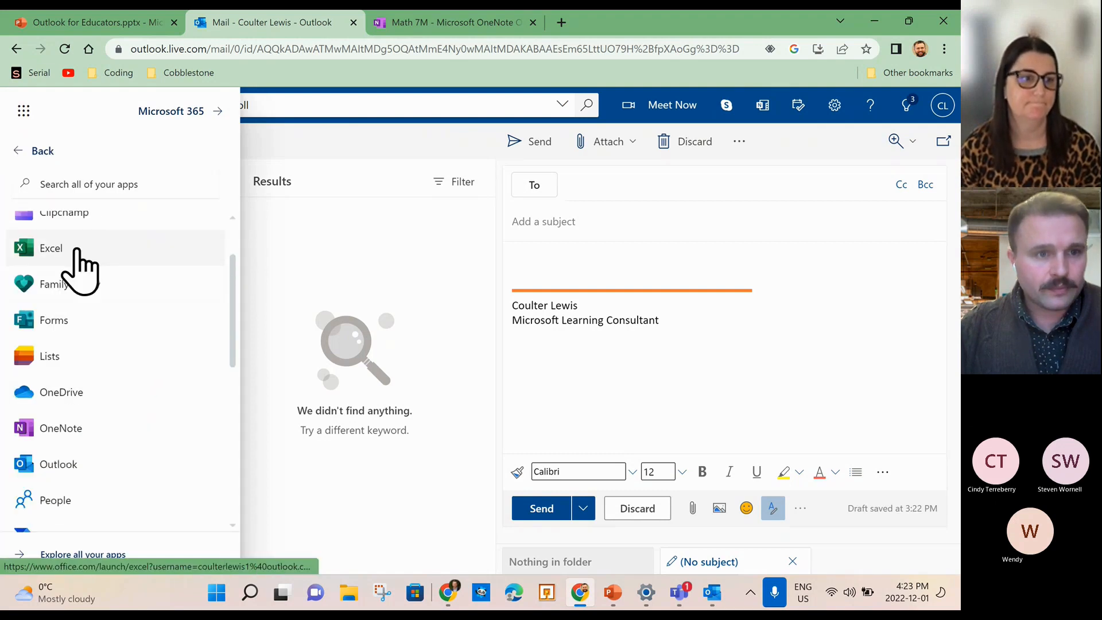
{"action": "left_click", "coordinate": [59, 331]}
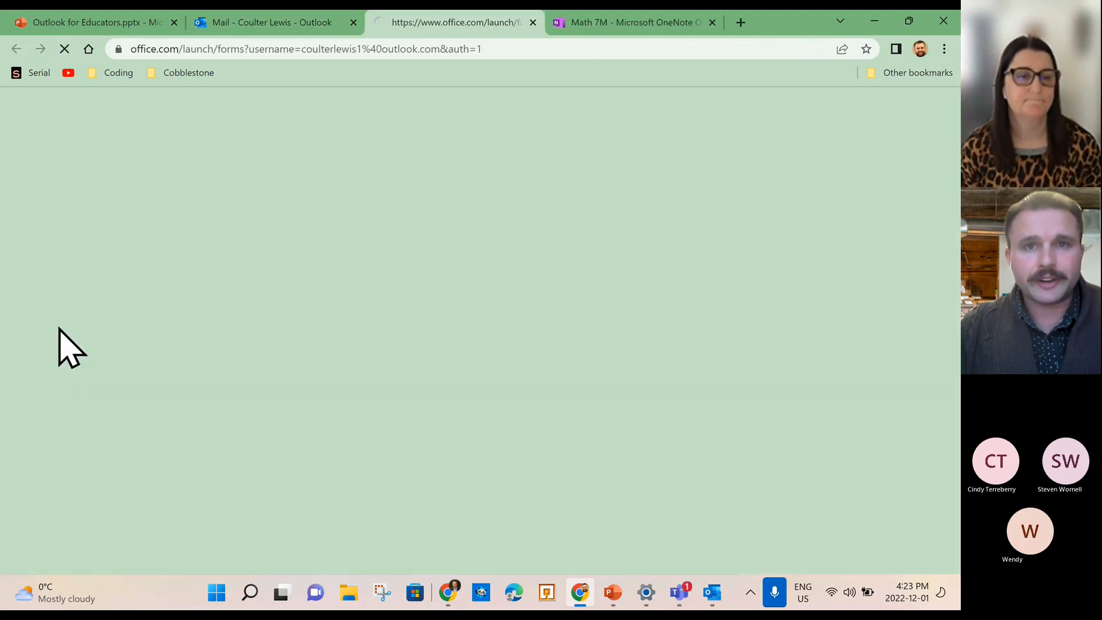
{"action": "left_click", "coordinate": [532, 23]}
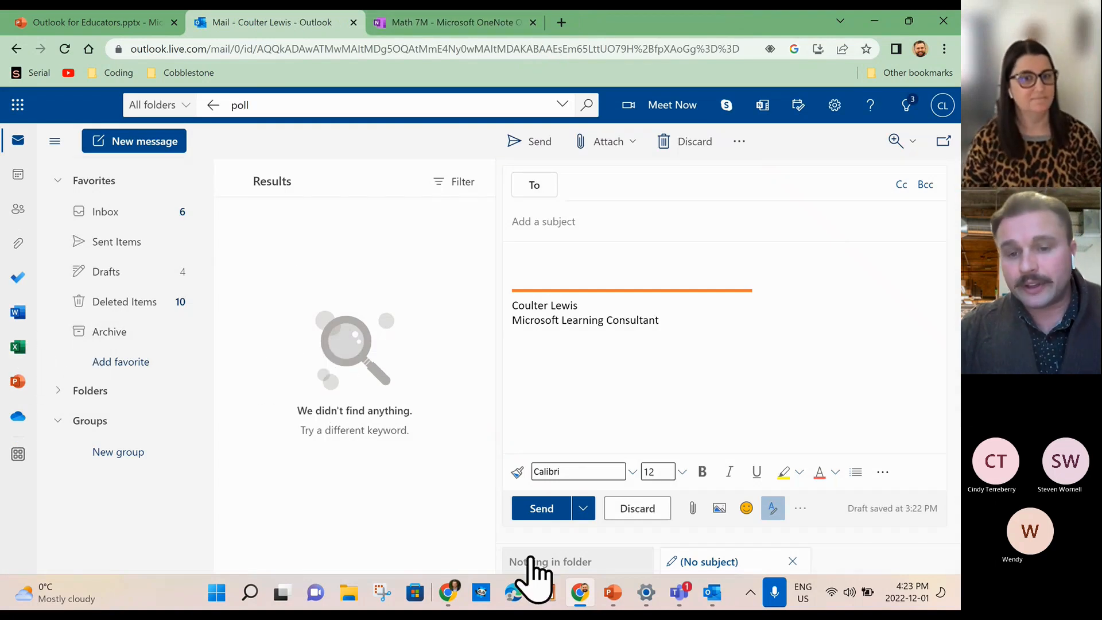
{"action": "left_click", "coordinate": [613, 593]}
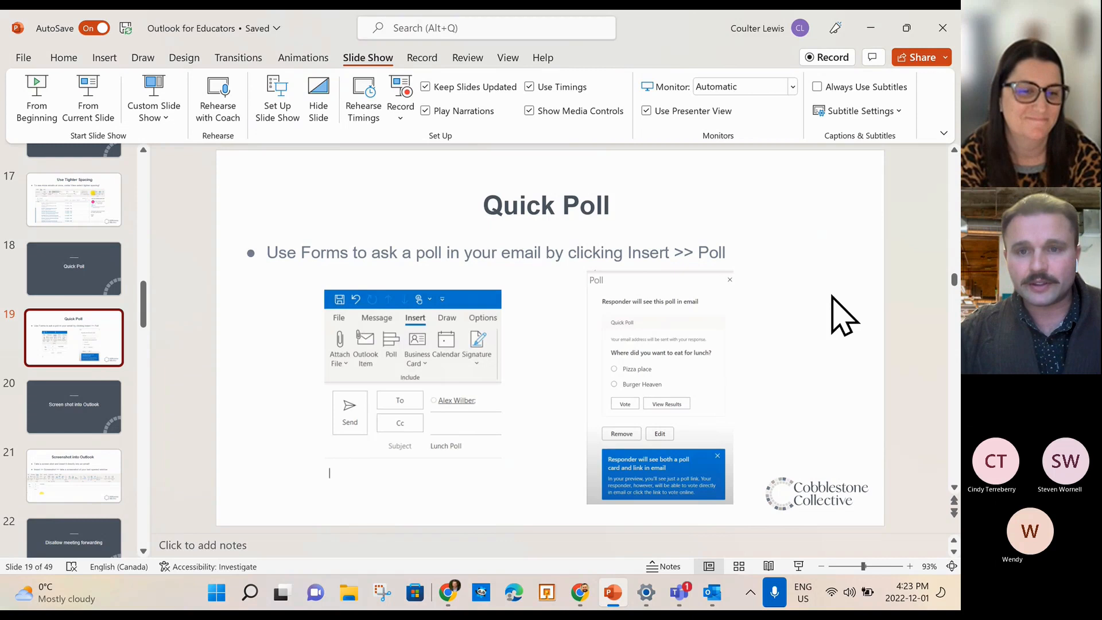
{"action": "left_click", "coordinate": [870, 26]}
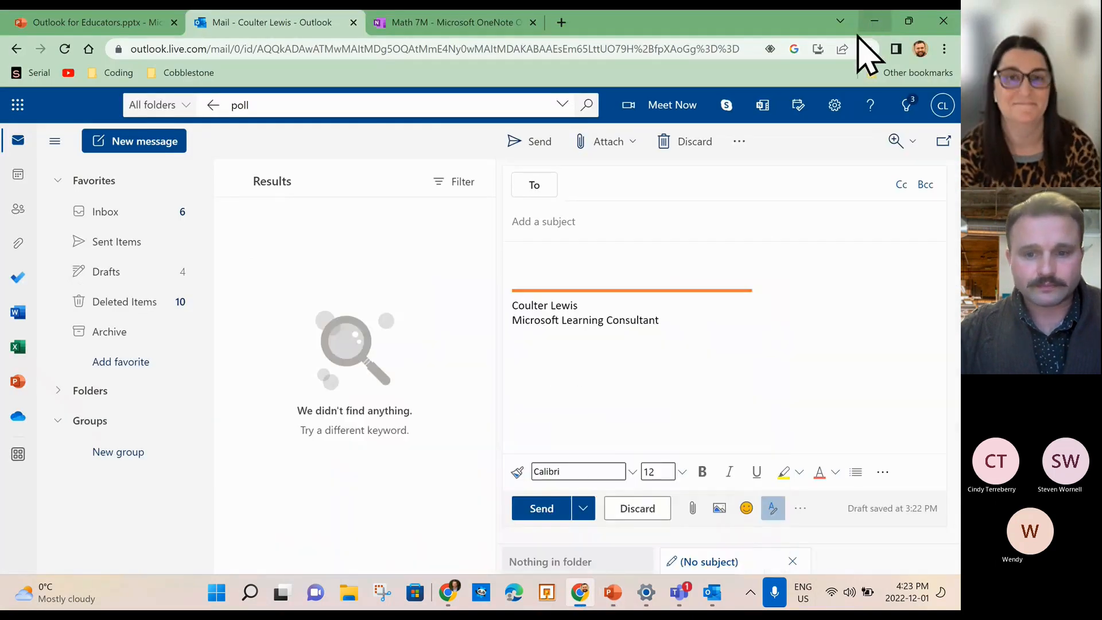
{"action": "mouse_move", "coordinate": [710, 597]}
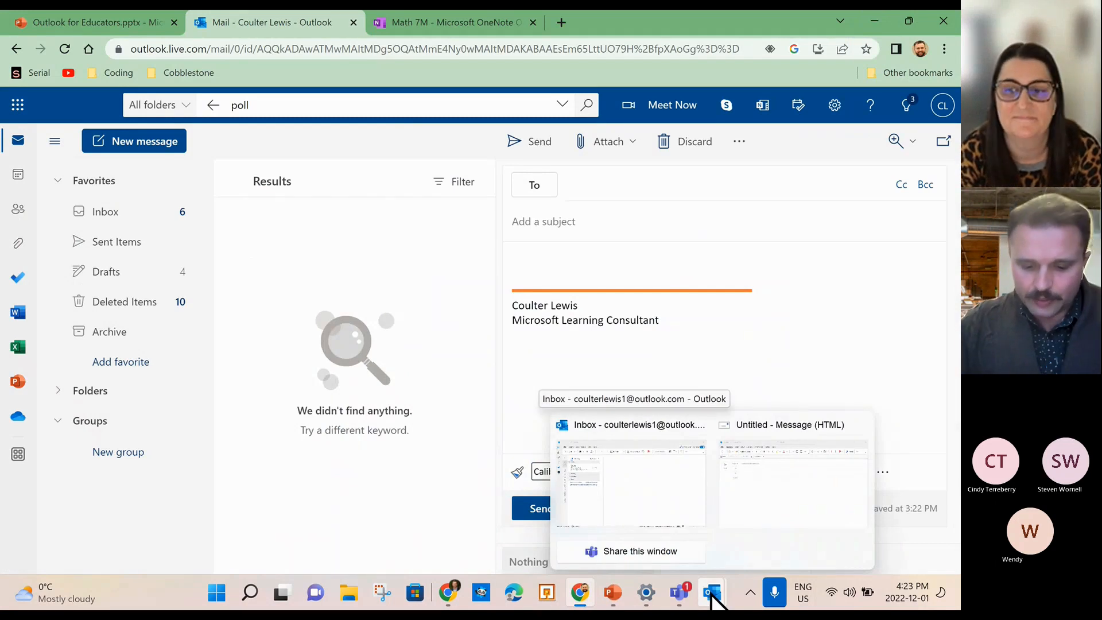
Bring back PowerPoint and present slide 23, 'Disallow meeting forwarding', from the current slide.
{"action": "left_click", "coordinate": [612, 596]}
{"action": "scroll", "coordinate": [86, 445], "scroll_direction": "down", "scroll_amount": 3}
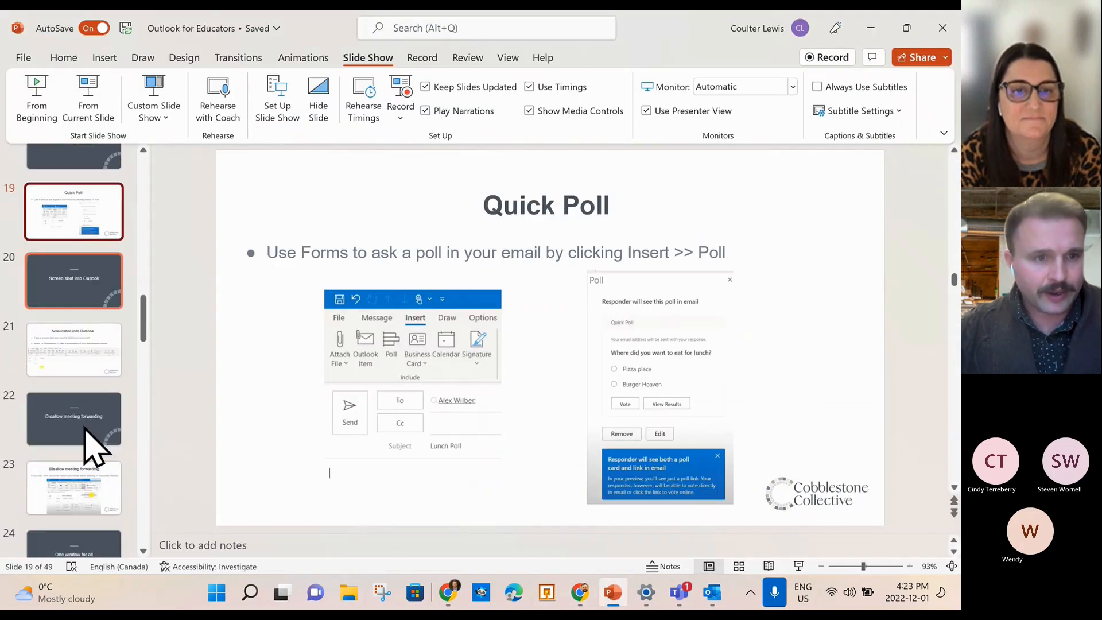
{"action": "left_click", "coordinate": [89, 386]}
{"action": "left_click", "coordinate": [74, 446]}
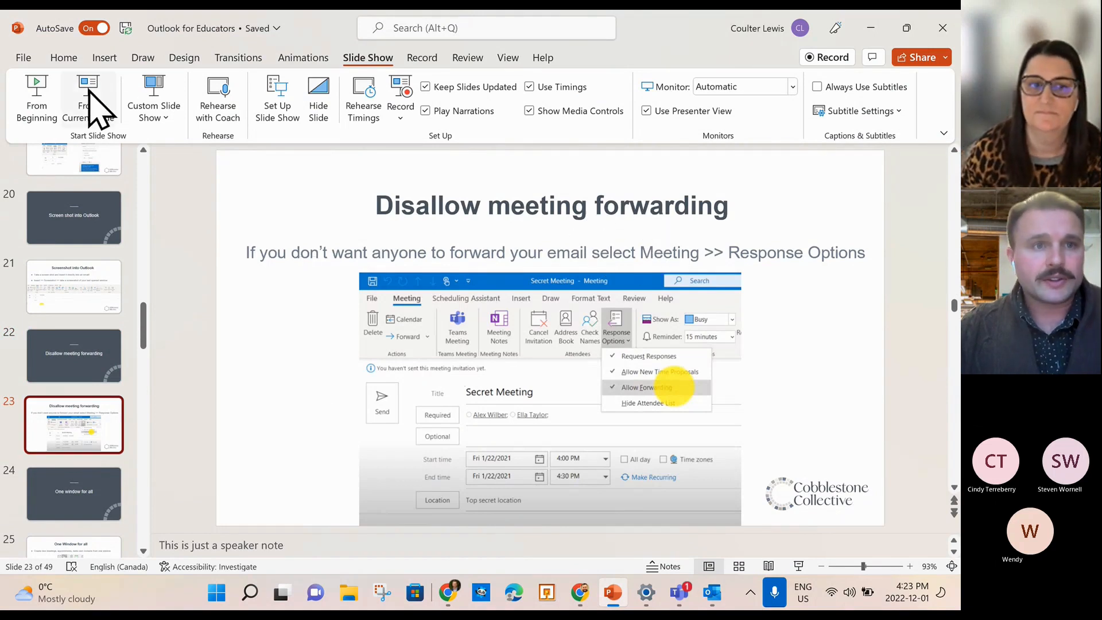
{"action": "left_click", "coordinate": [101, 113]}
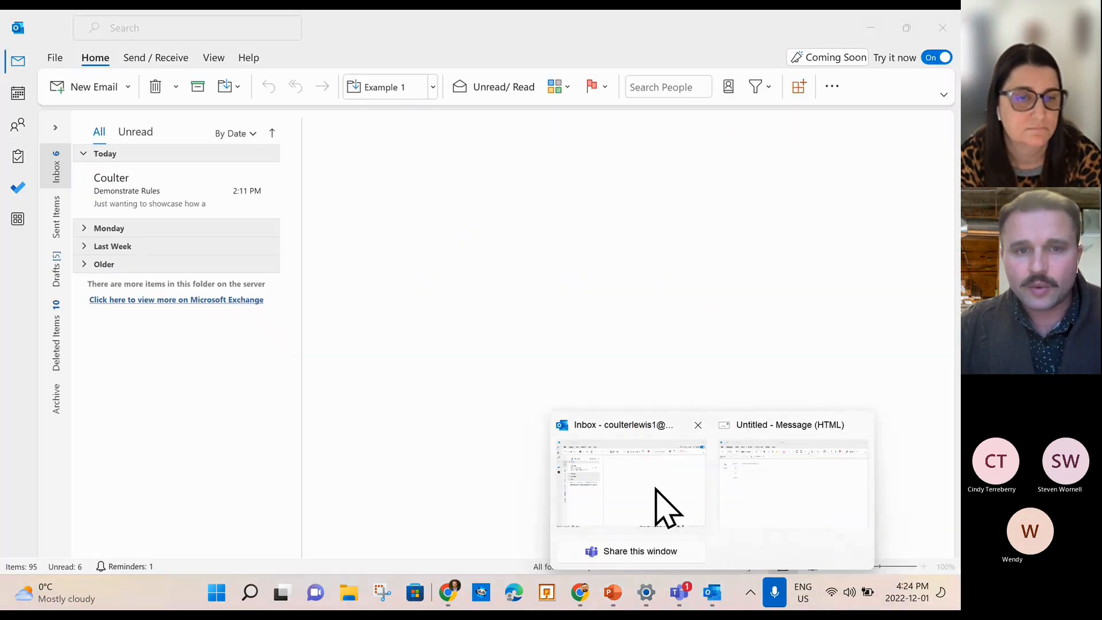
From the desktop Outlook Inbox, start a new email and place the cursor in its body.
{"action": "left_click", "coordinate": [657, 493]}
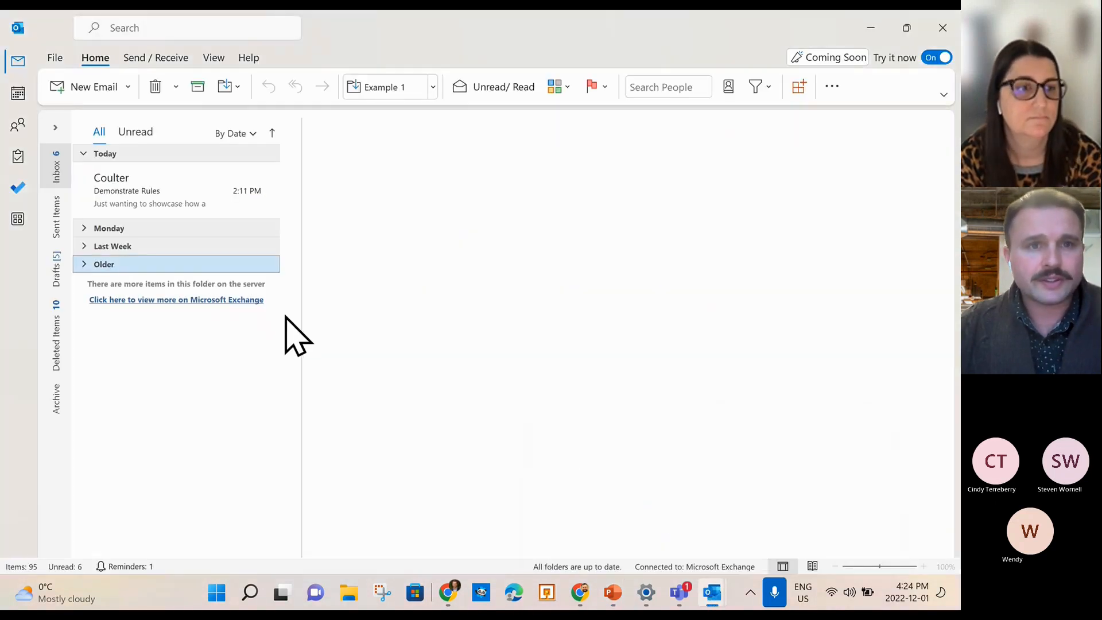
{"action": "left_click", "coordinate": [92, 87]}
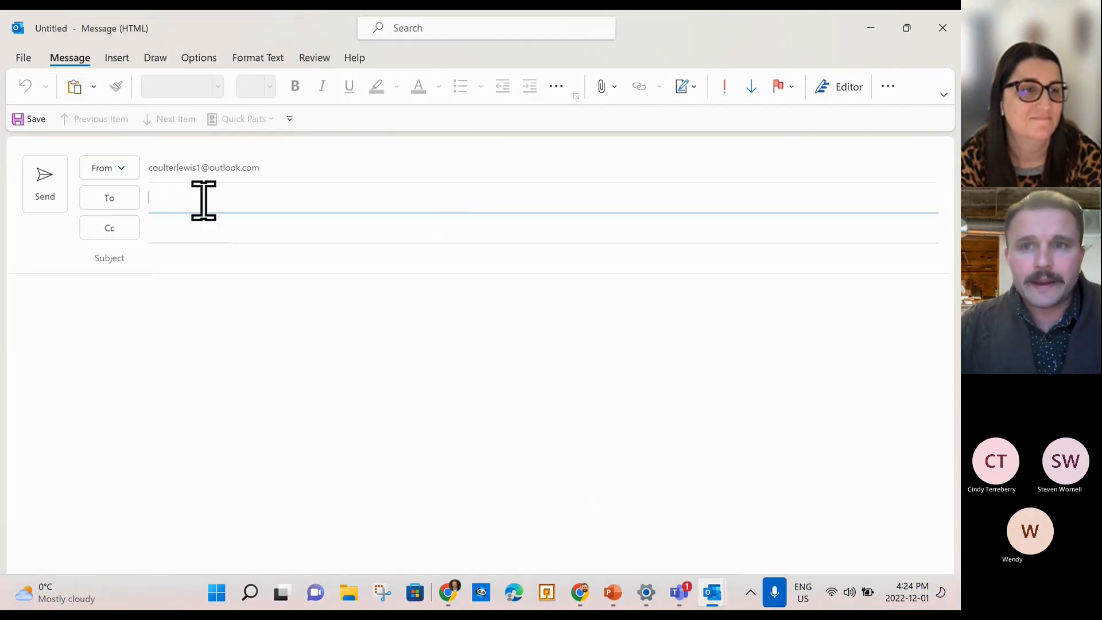
{"action": "left_click", "coordinate": [115, 56]}
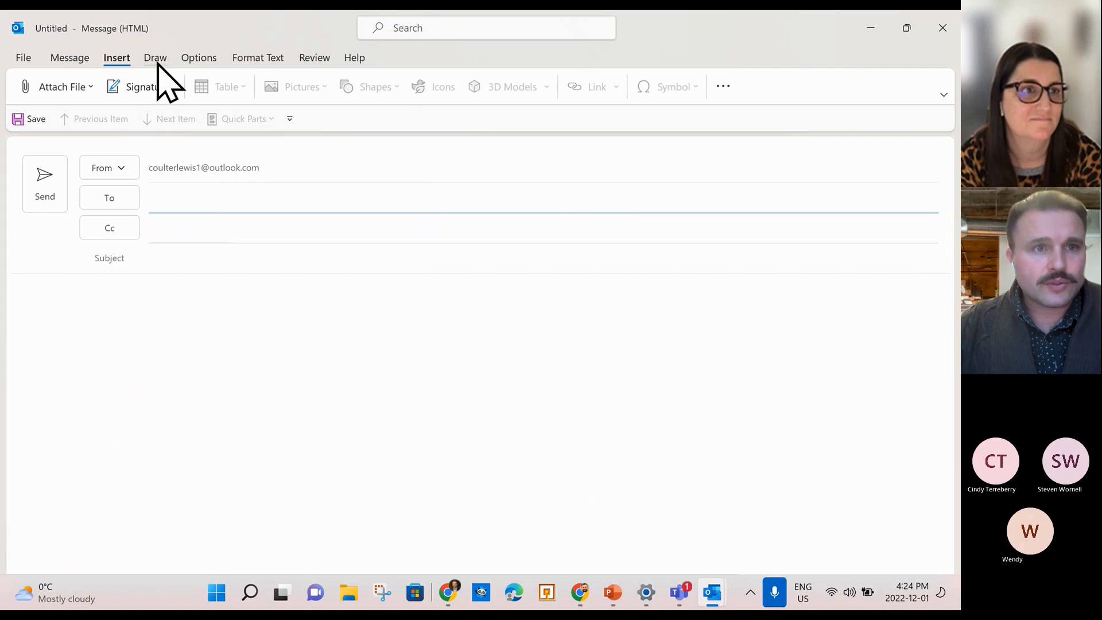
{"action": "left_click", "coordinate": [243, 408]}
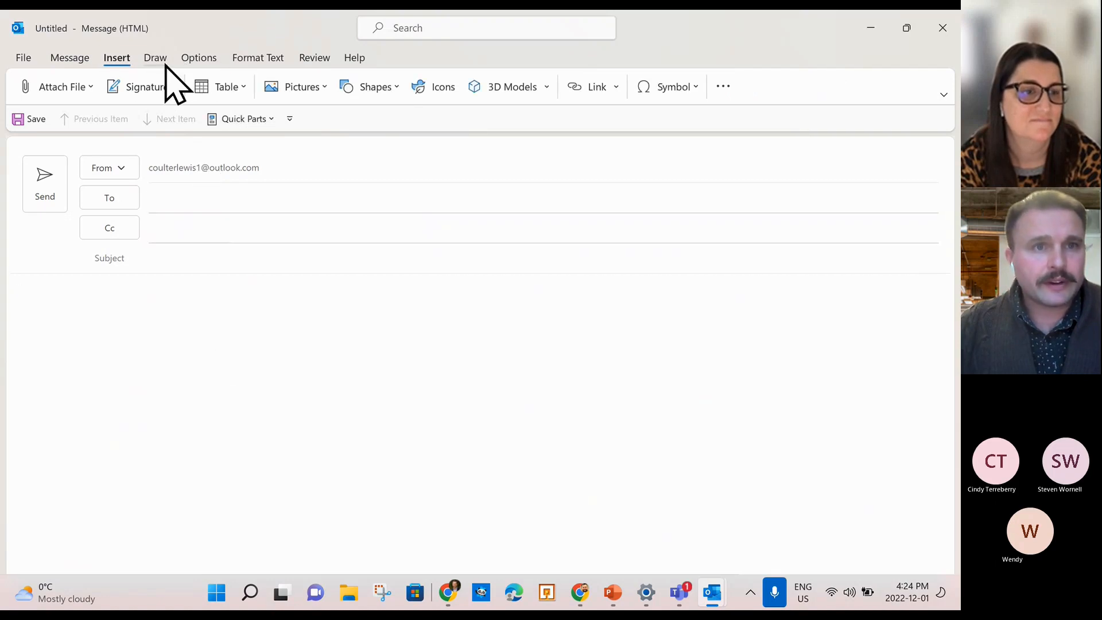
Browse the Options, Message, Review and Format Text tabs and File view, then minimize the message.
{"action": "left_click", "coordinate": [193, 59]}
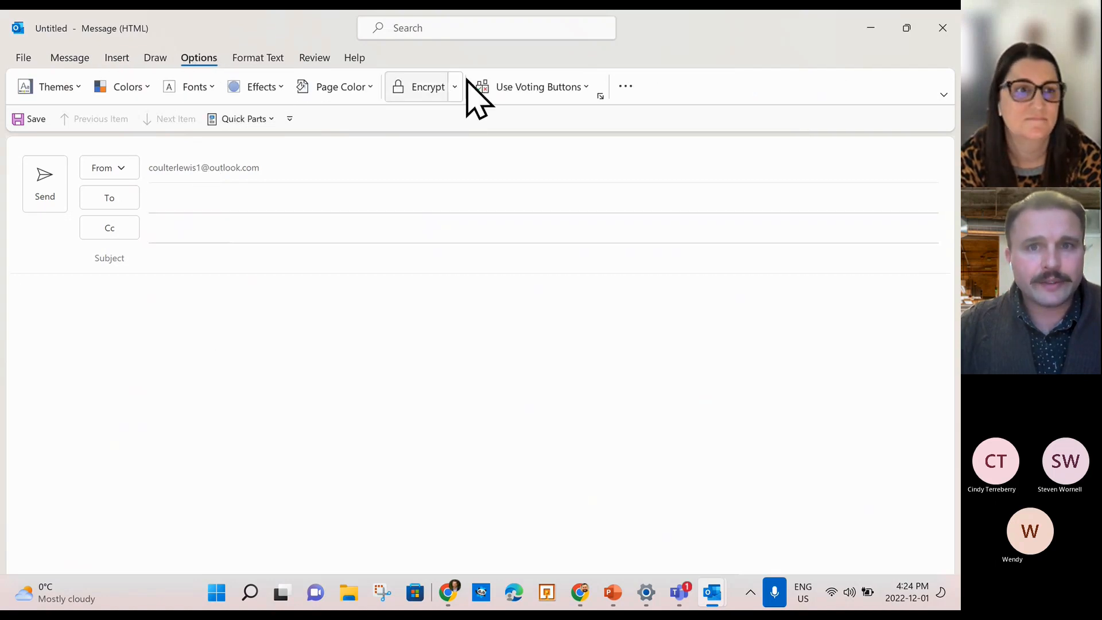
{"action": "left_click", "coordinate": [69, 58]}
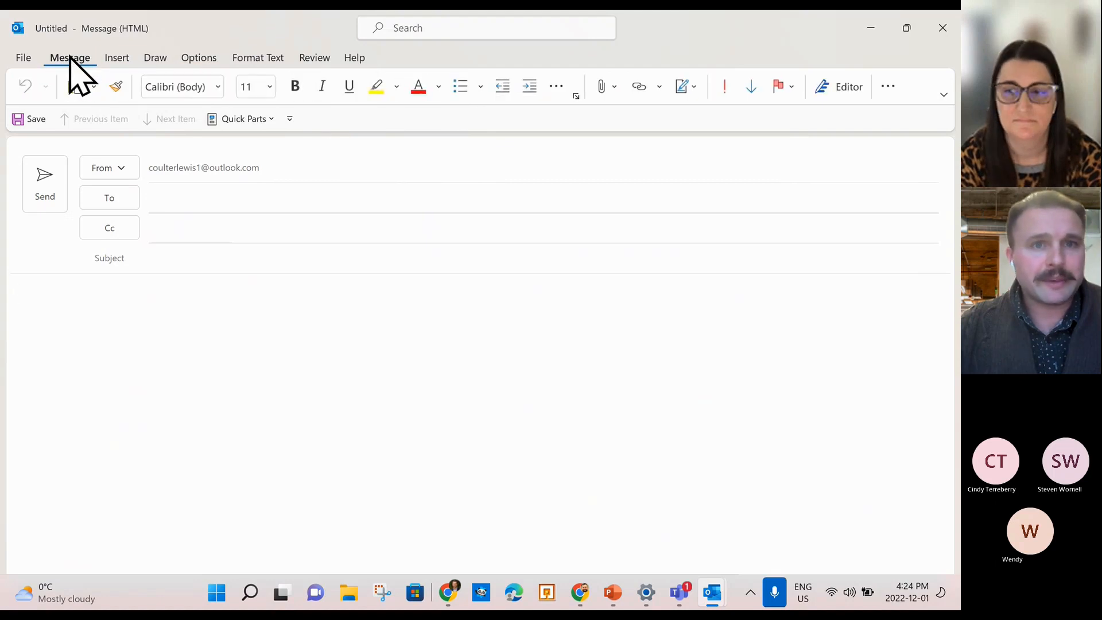
{"action": "left_click", "coordinate": [314, 58]}
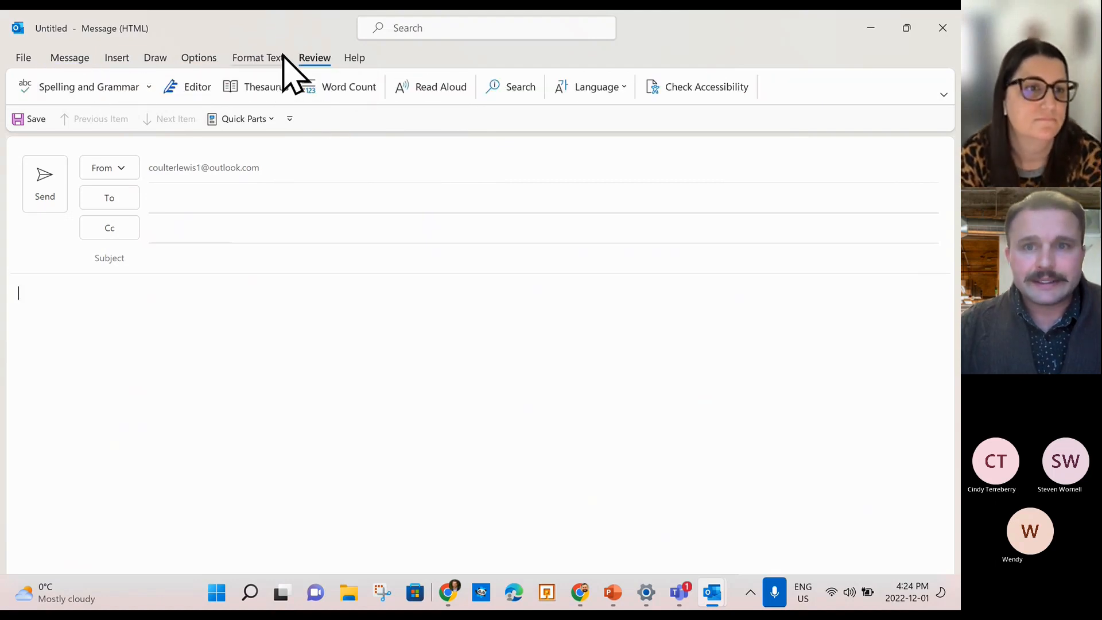
{"action": "left_click", "coordinate": [259, 58]}
{"action": "left_click", "coordinate": [199, 59]}
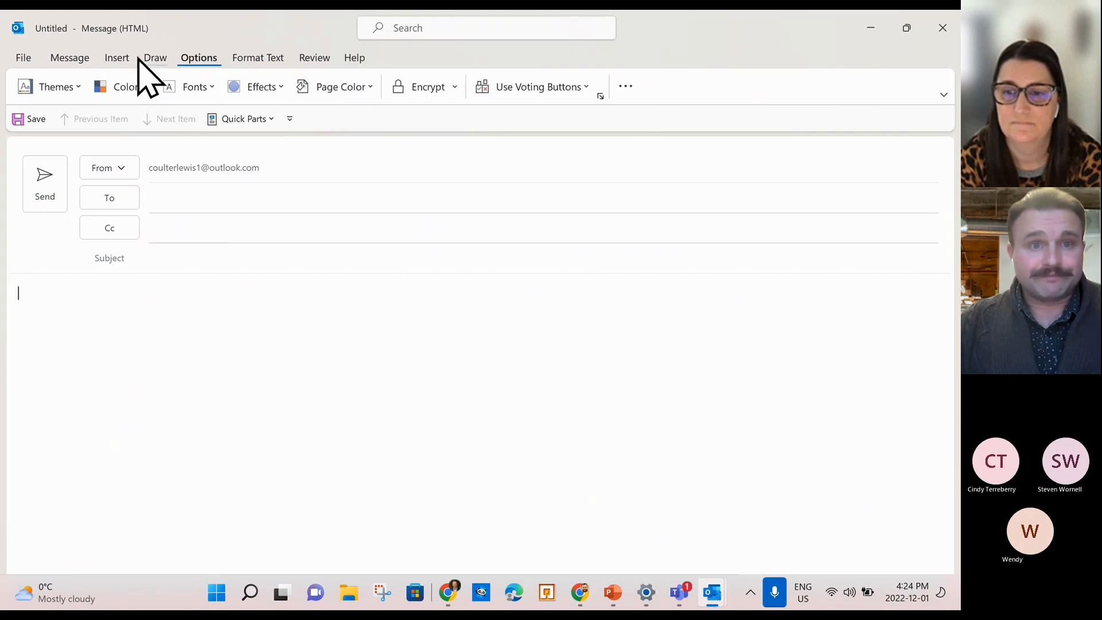
{"action": "left_click", "coordinate": [24, 58]}
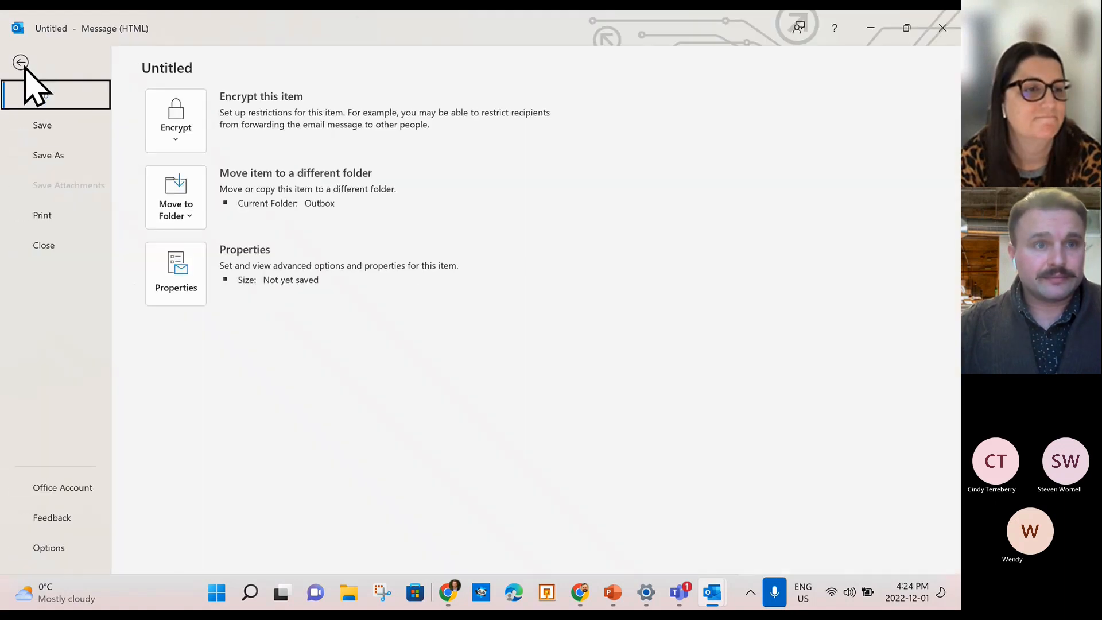
{"action": "left_click", "coordinate": [24, 64]}
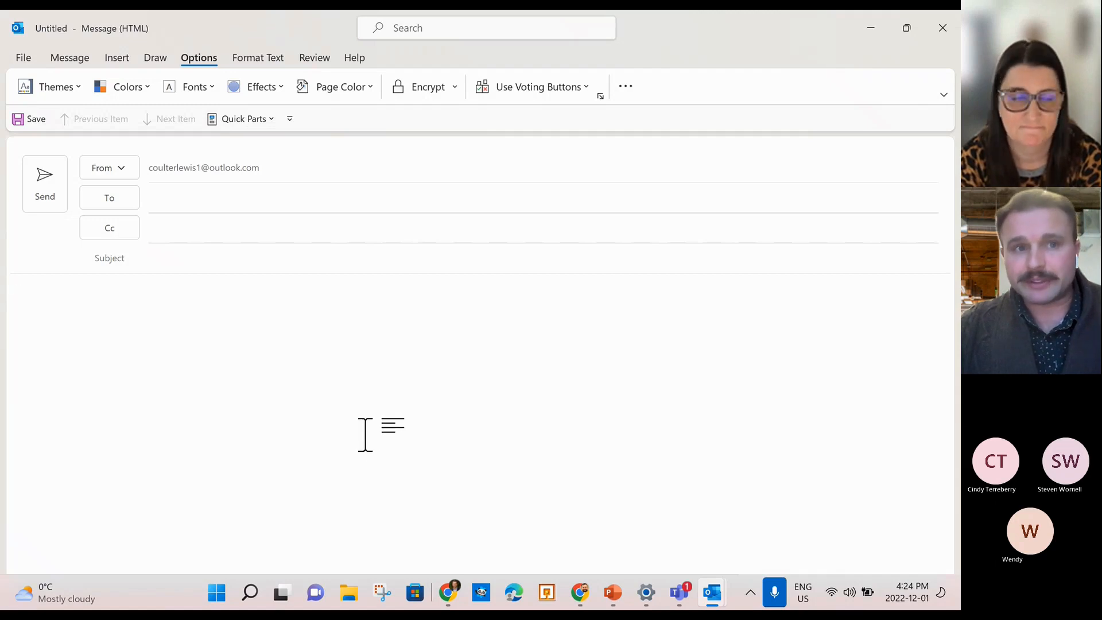
{"action": "left_click", "coordinate": [869, 26]}
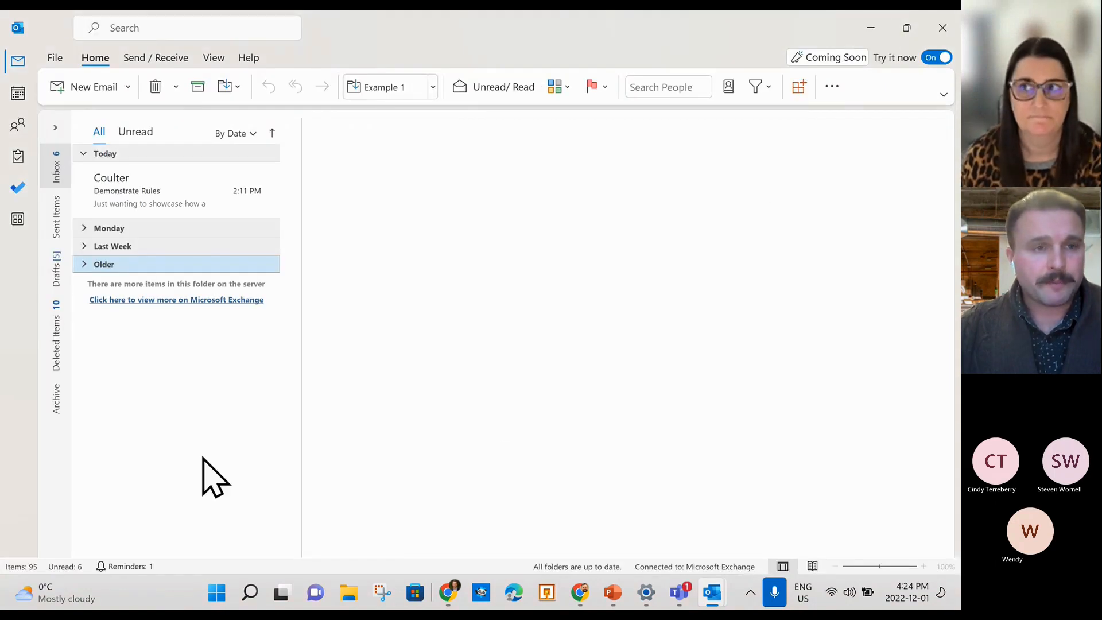
{"action": "mouse_move", "coordinate": [618, 598]}
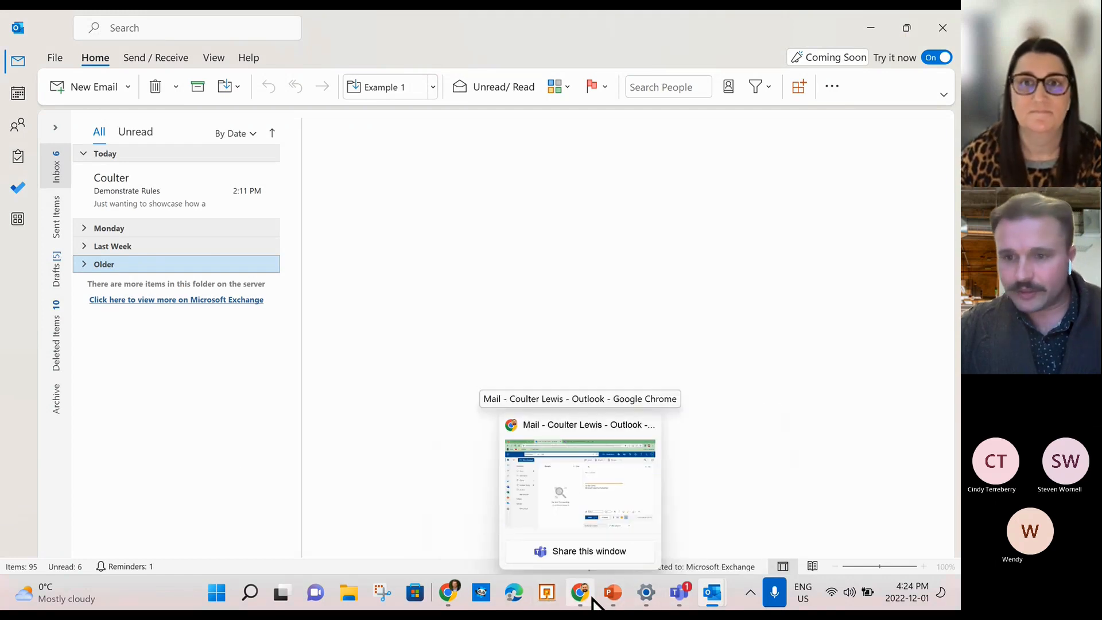
{"action": "mouse_move", "coordinate": [595, 525]}
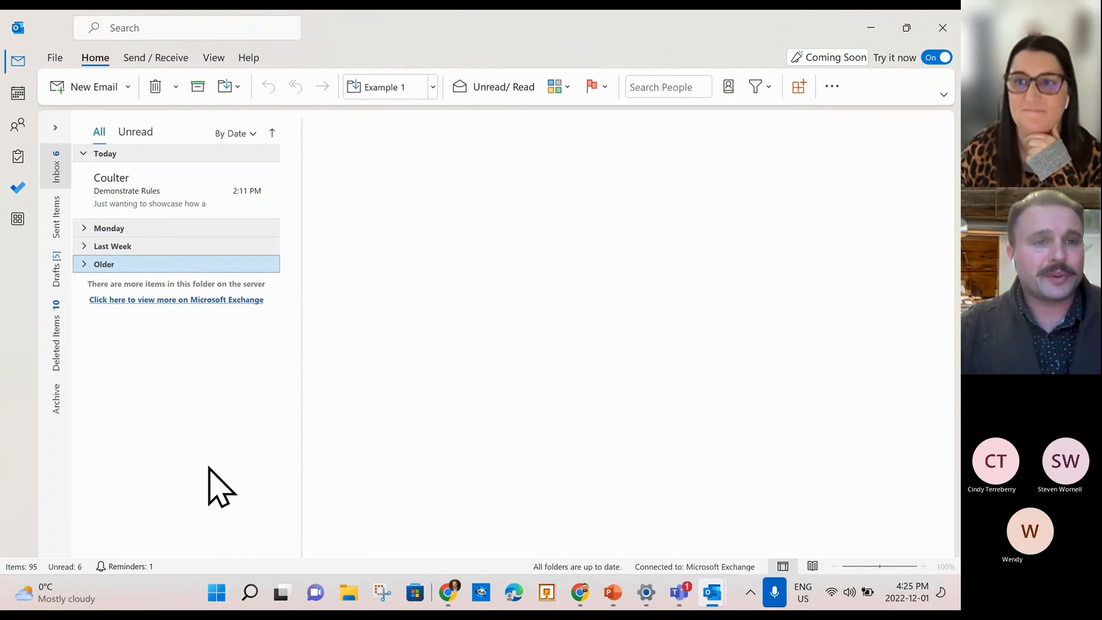
Start a new blank email, check the additional message commands and the Insert tab.
{"action": "left_click", "coordinate": [82, 86]}
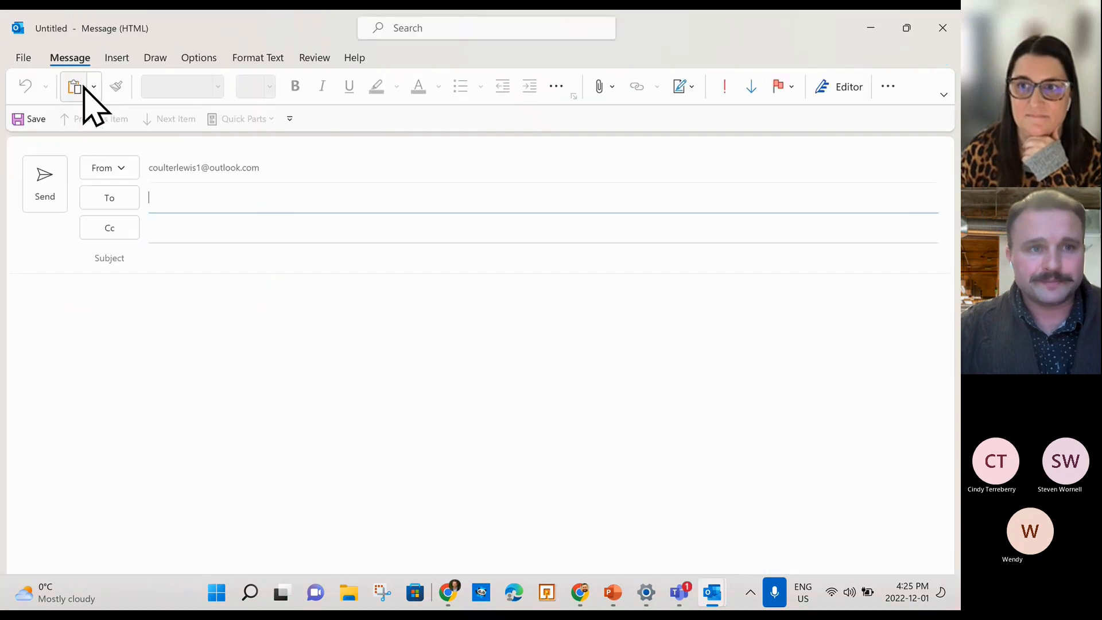
{"action": "left_click", "coordinate": [252, 397]}
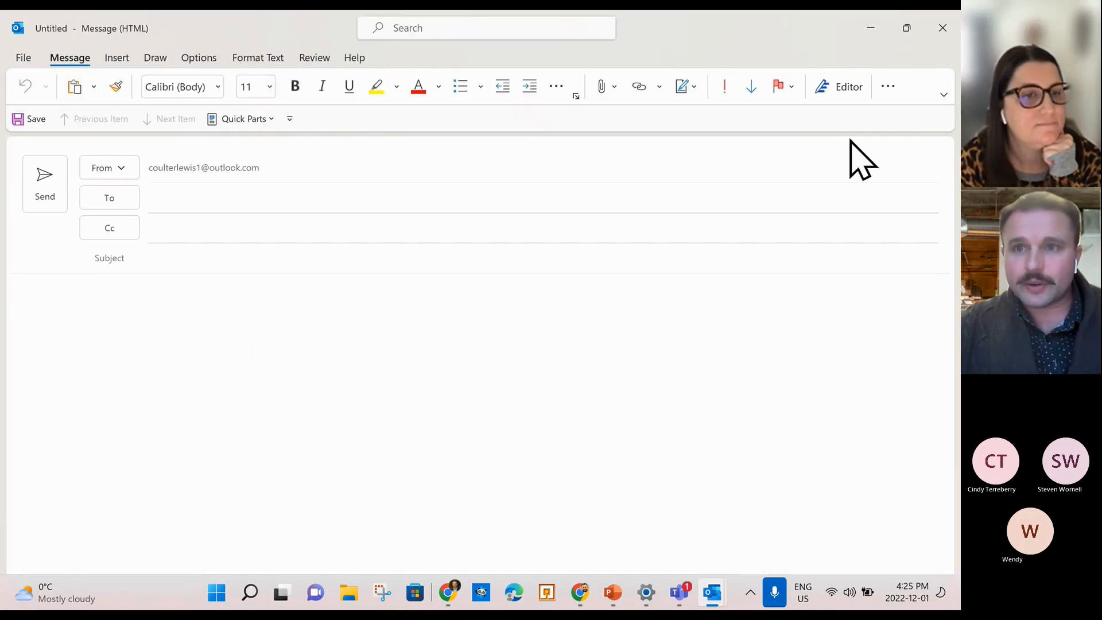
{"action": "left_click", "coordinate": [887, 87]}
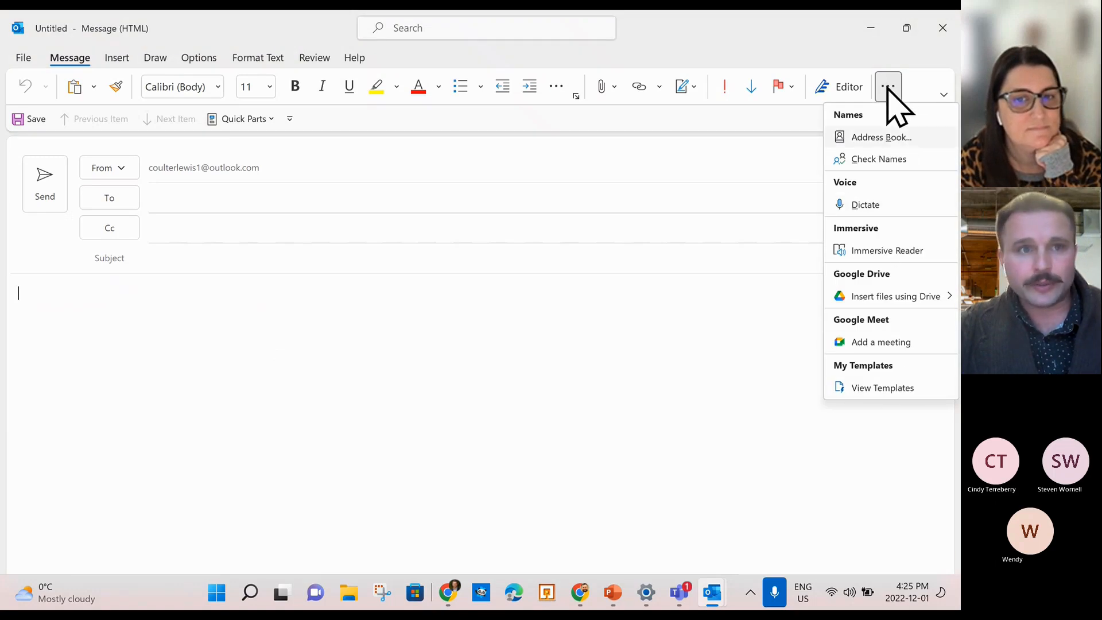
{"action": "left_click", "coordinate": [118, 60]}
{"action": "left_click", "coordinate": [119, 59]}
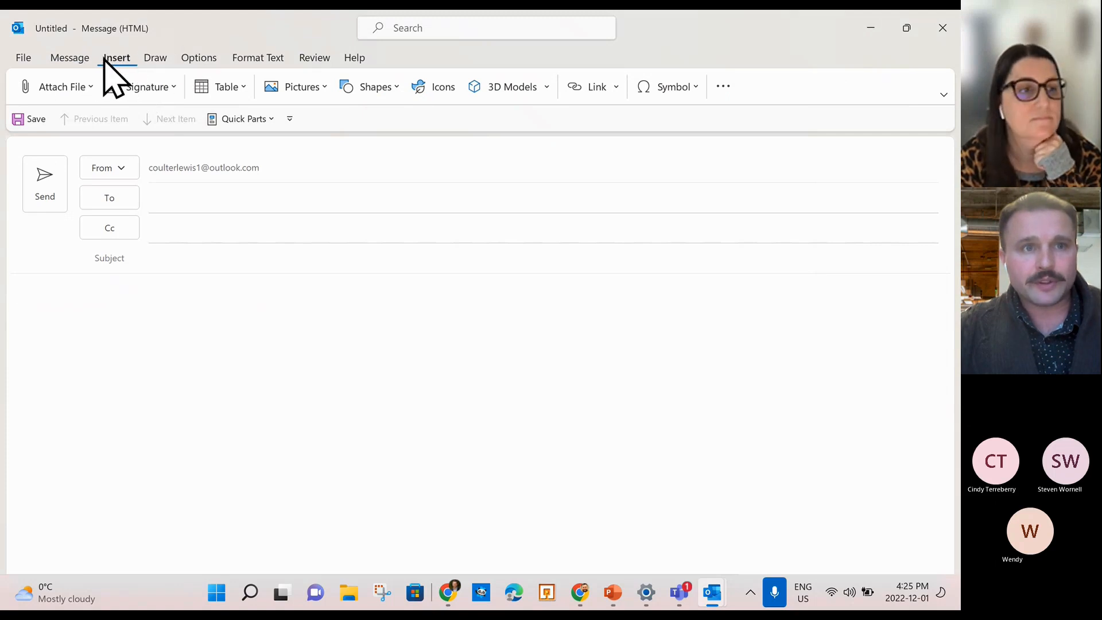
{"action": "left_click", "coordinate": [70, 58]}
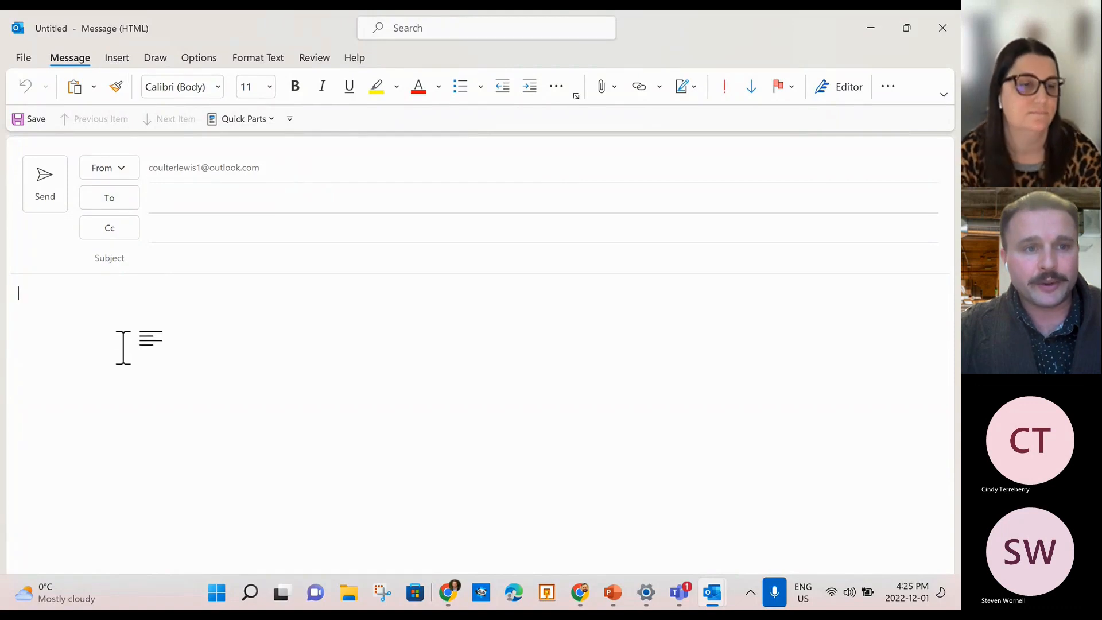
Cycle through the Insert, Options, Format Text and Review tabs, then expand Insert's overflow options.
{"action": "left_click", "coordinate": [115, 58]}
{"action": "left_click", "coordinate": [207, 58]}
{"action": "left_click", "coordinate": [258, 58]}
{"action": "left_click", "coordinate": [315, 58]}
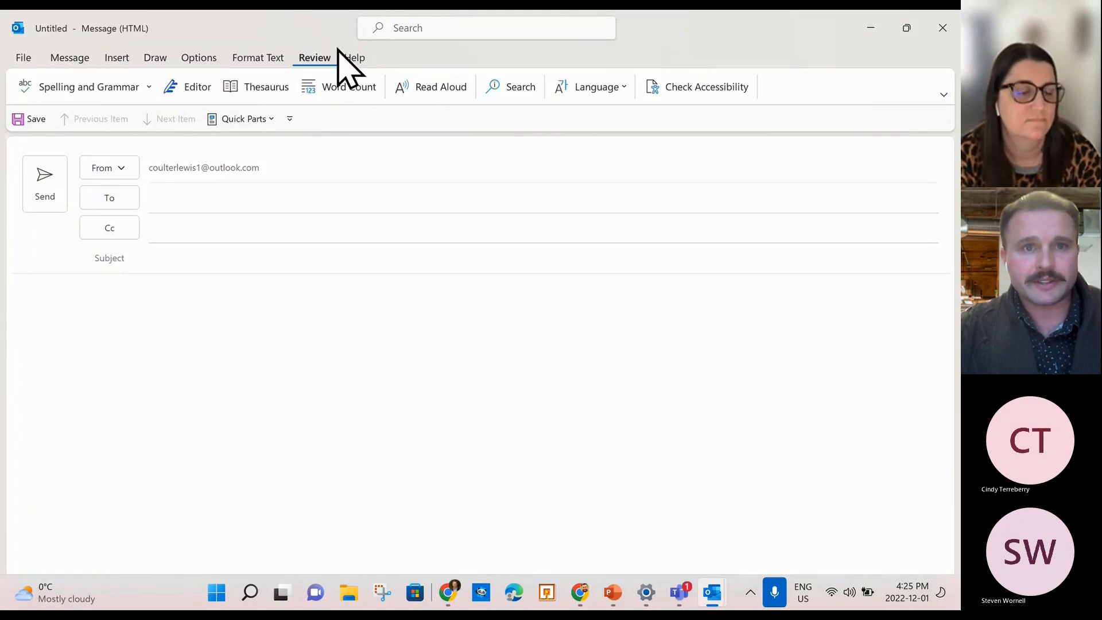
{"action": "left_click", "coordinate": [71, 58]}
{"action": "left_click", "coordinate": [117, 58]}
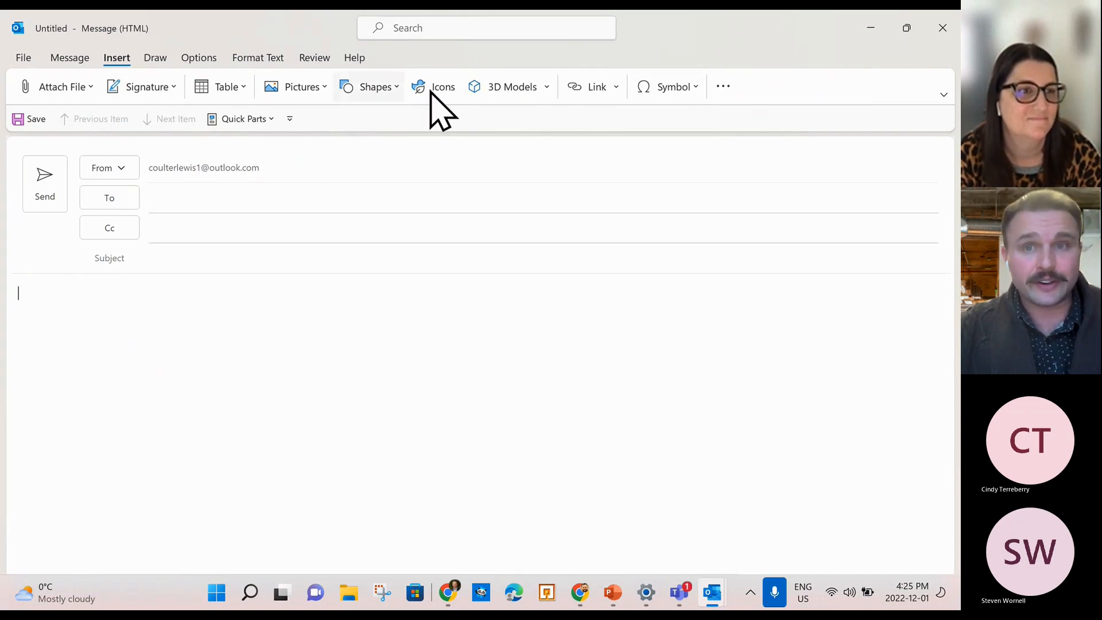
{"action": "left_click", "coordinate": [724, 86]}
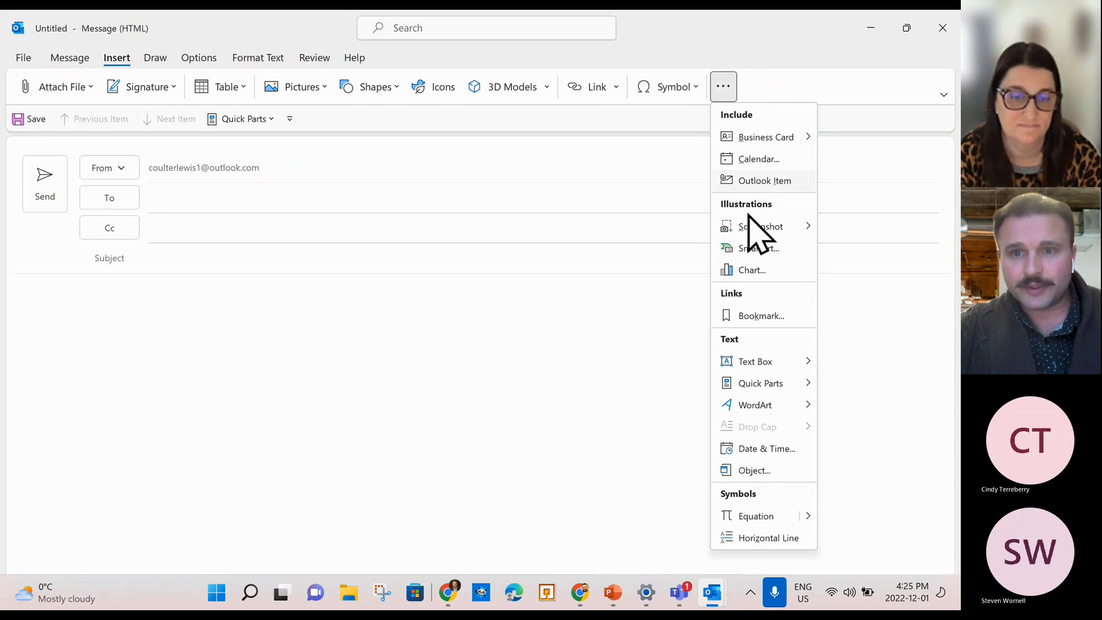
Insert a screenshot of the PowerPoint 'Disallow meeting forwarding' window into the message body.
{"action": "mouse_move", "coordinate": [767, 227]}
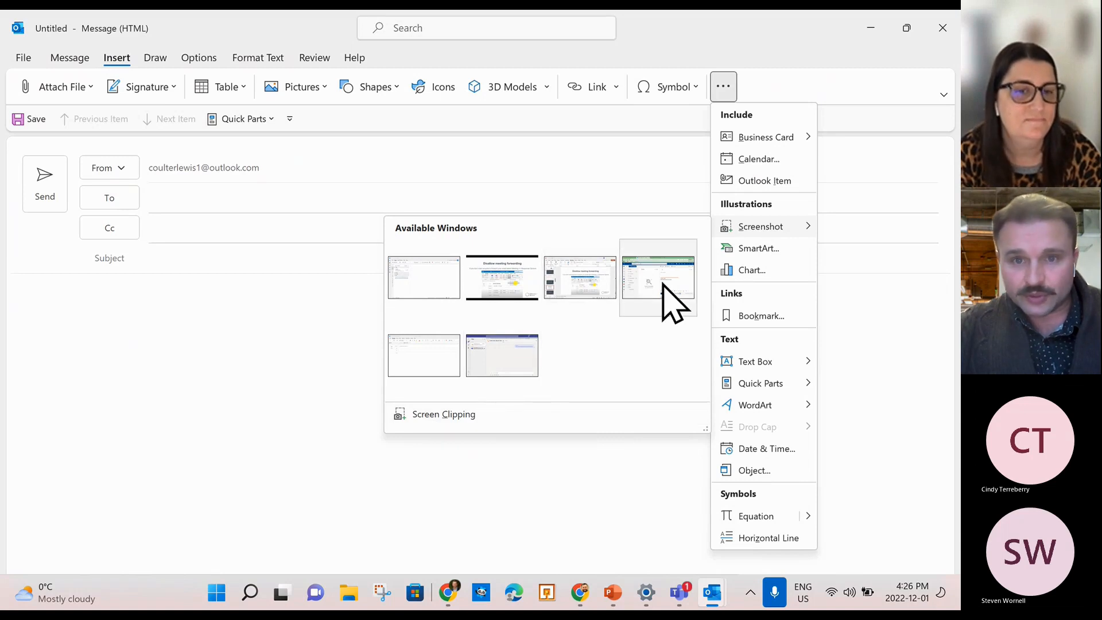
{"action": "left_click", "coordinate": [586, 272]}
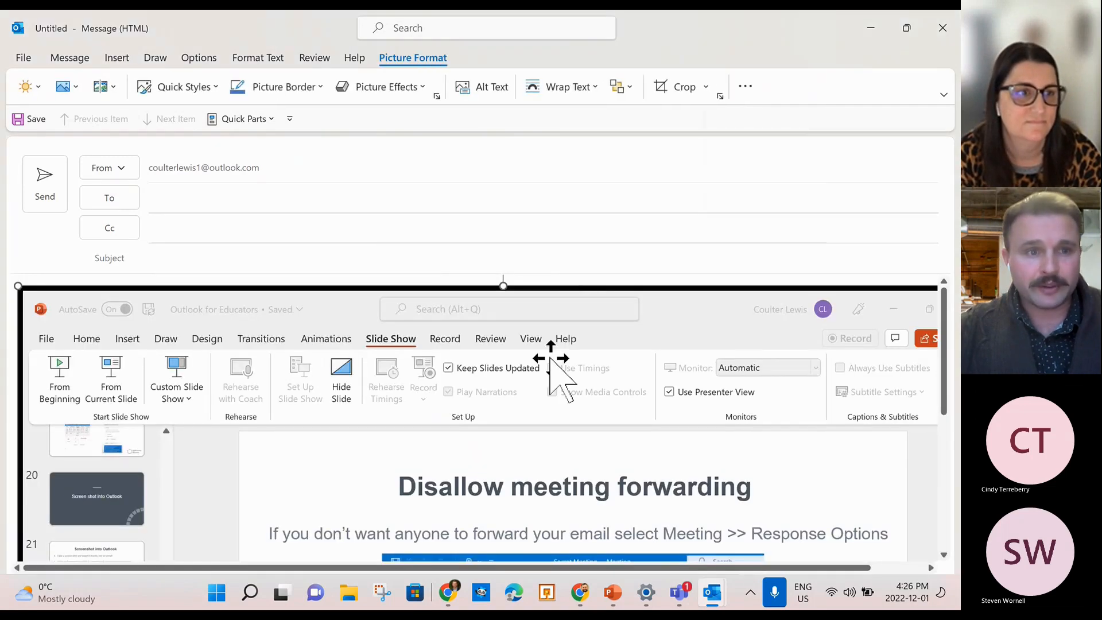
{"action": "scroll", "coordinate": [597, 361], "scroll_direction": "down", "scroll_amount": 5}
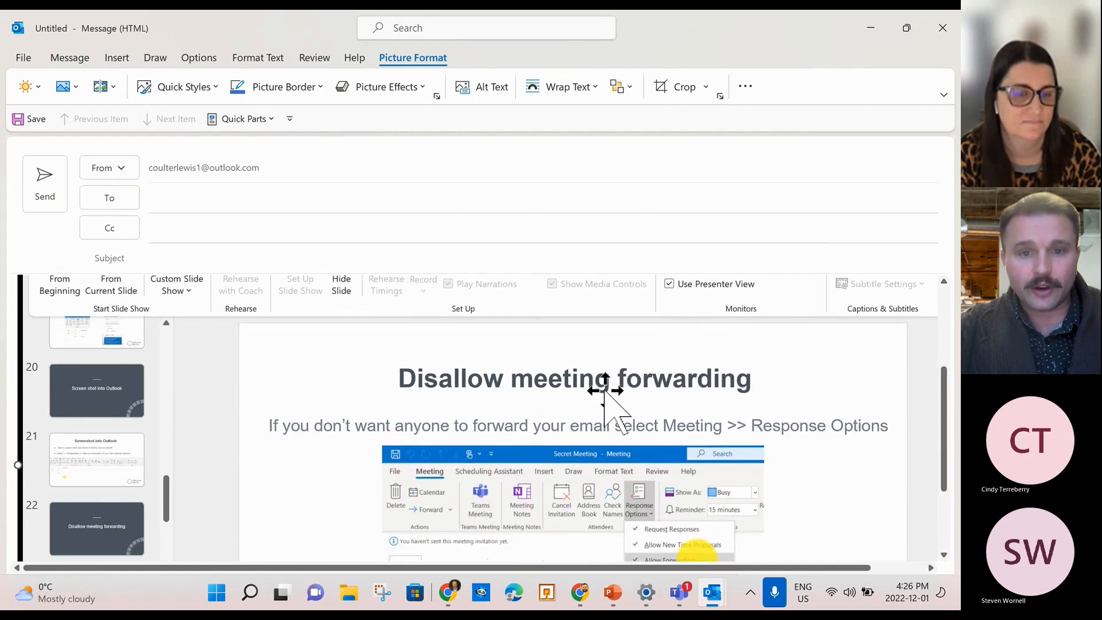
{"action": "scroll", "coordinate": [612, 404], "scroll_direction": "down", "scroll_amount": 1}
{"action": "scroll", "coordinate": [611, 411], "scroll_direction": "up", "scroll_amount": 5}
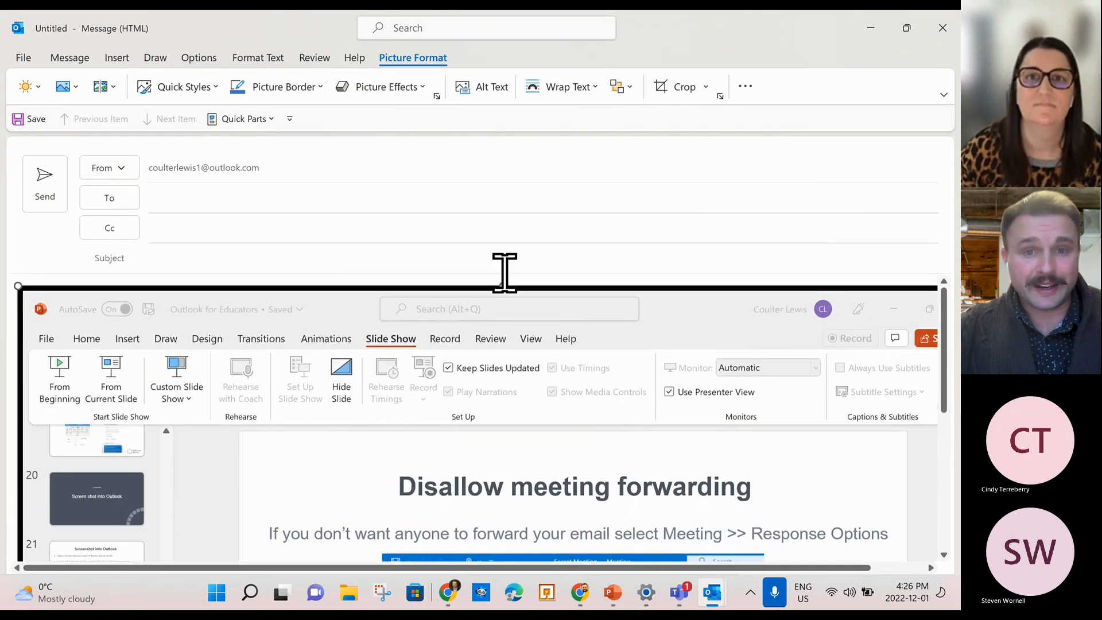
Shrink the slide screenshot to a small picture by dragging its corner handles.
{"action": "left_click_drag", "start_coordinate": [498, 284], "coordinate": [519, 310]}
{"action": "left_click_drag", "start_coordinate": [18, 283], "coordinate": [696, 464]}
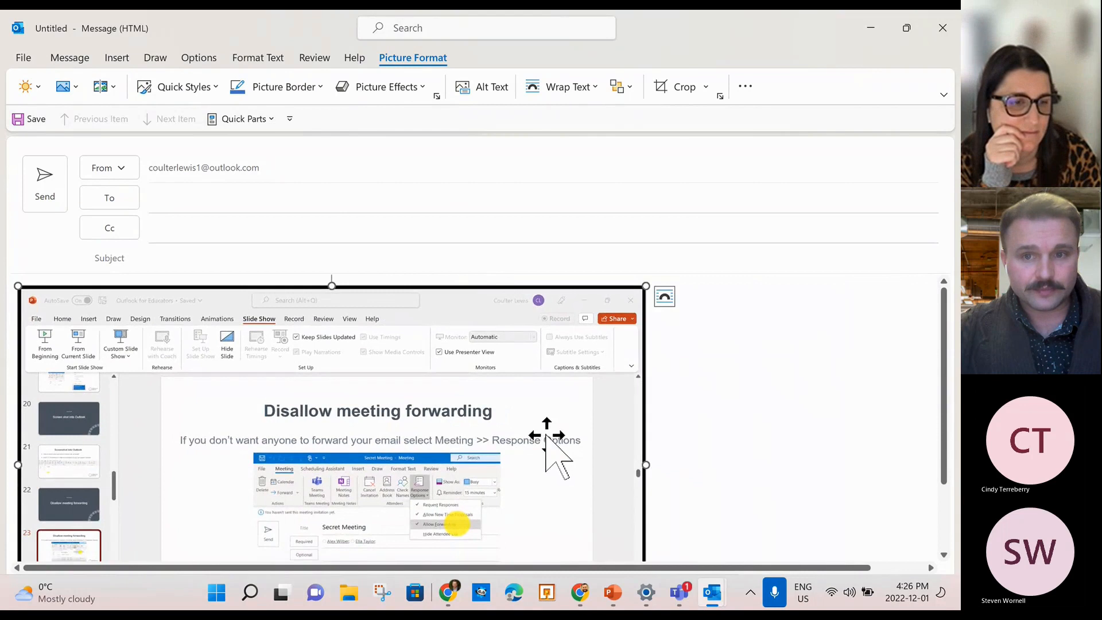
{"action": "left_click", "coordinate": [667, 300]}
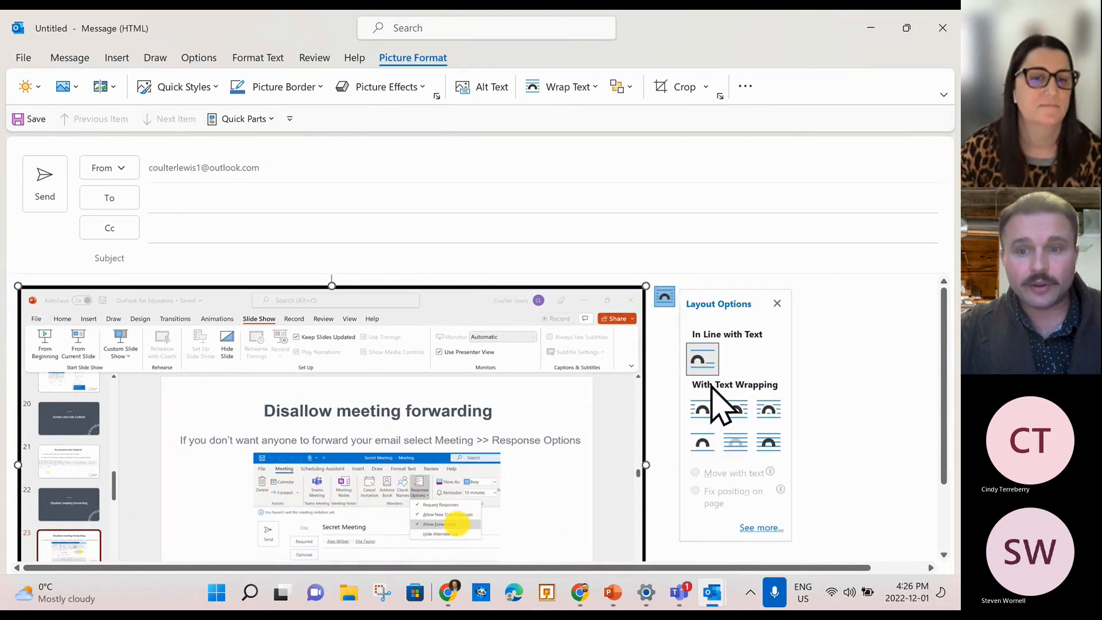
{"action": "left_click", "coordinate": [777, 303]}
{"action": "left_click_drag", "start_coordinate": [18, 285], "coordinate": [285, 484]}
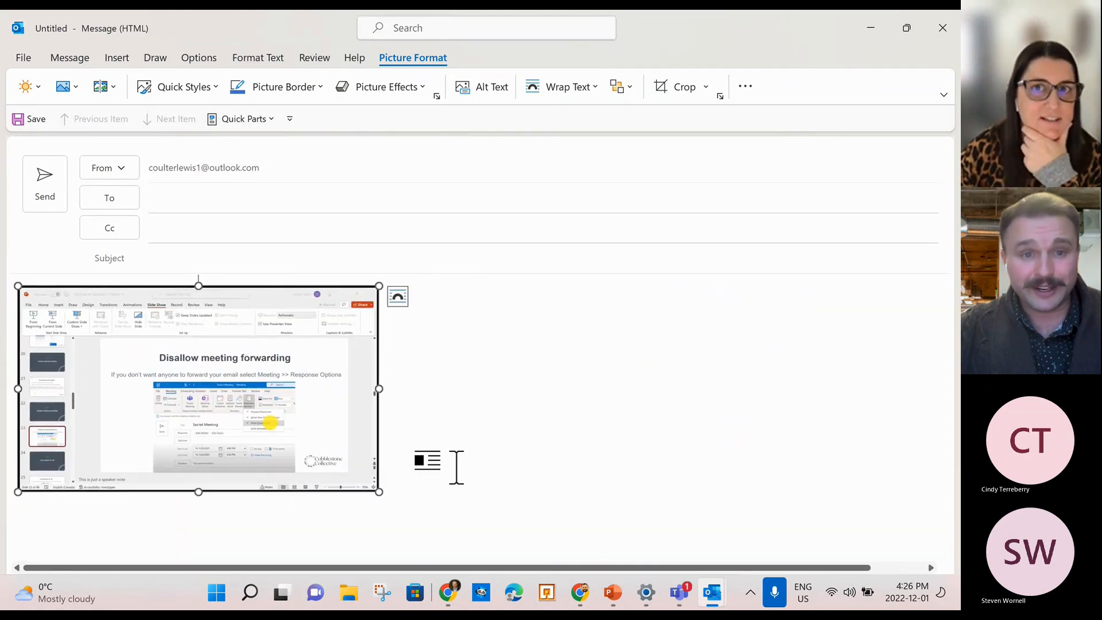
{"action": "left_click", "coordinate": [493, 435]}
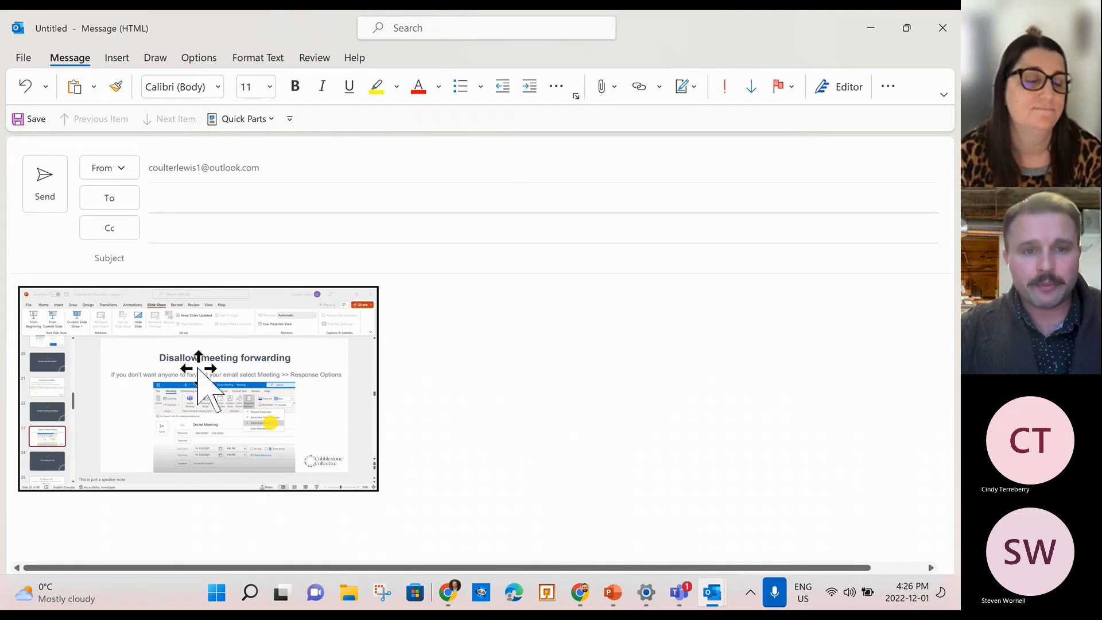
In a new Chrome tab, search for 'world cup standings'.
{"action": "left_click", "coordinate": [575, 593]}
{"action": "left_click", "coordinate": [562, 23]}
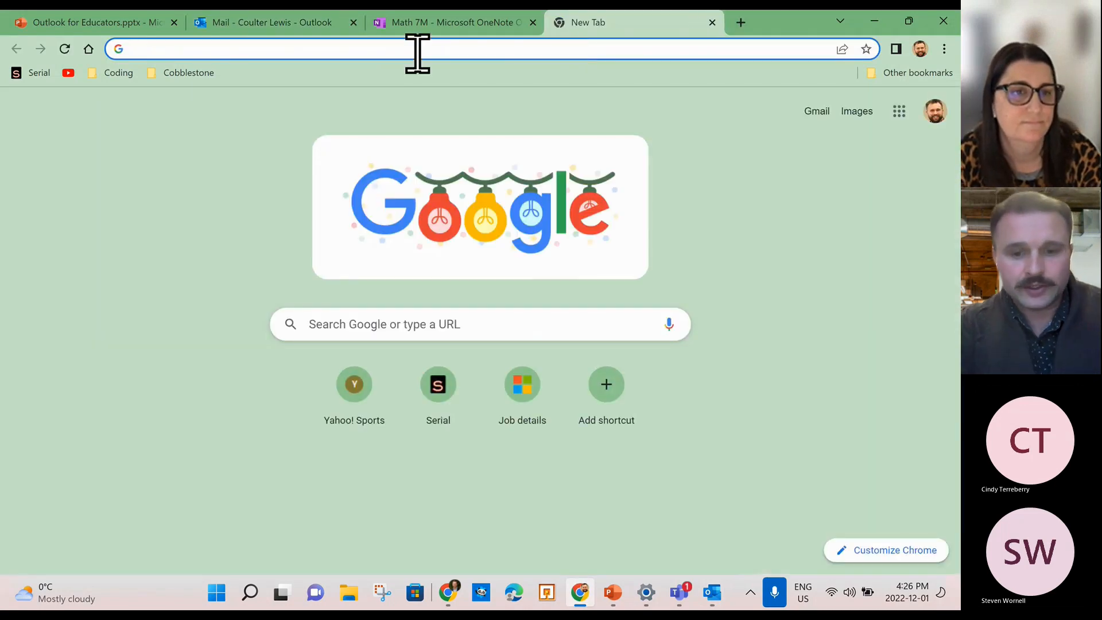
{"action": "type", "text": "world cup standings"}
{"action": "key", "text": "Return"}
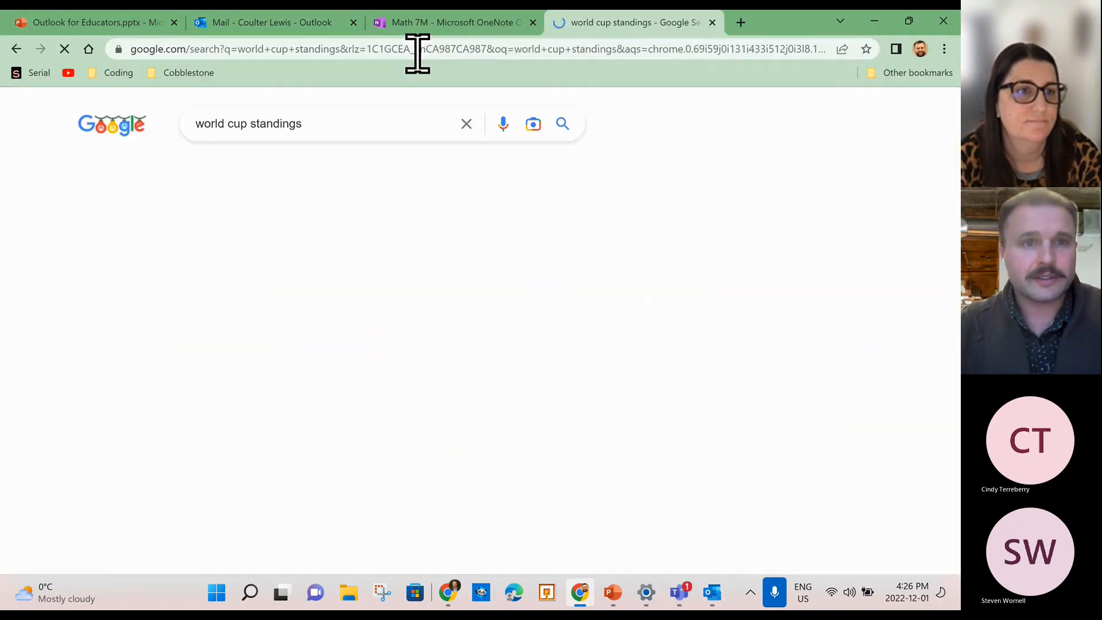
Open the full standings and switch to the FIFA World Cup 2022 BRACKET view.
{"action": "scroll", "coordinate": [331, 404], "scroll_direction": "down", "scroll_amount": 2}
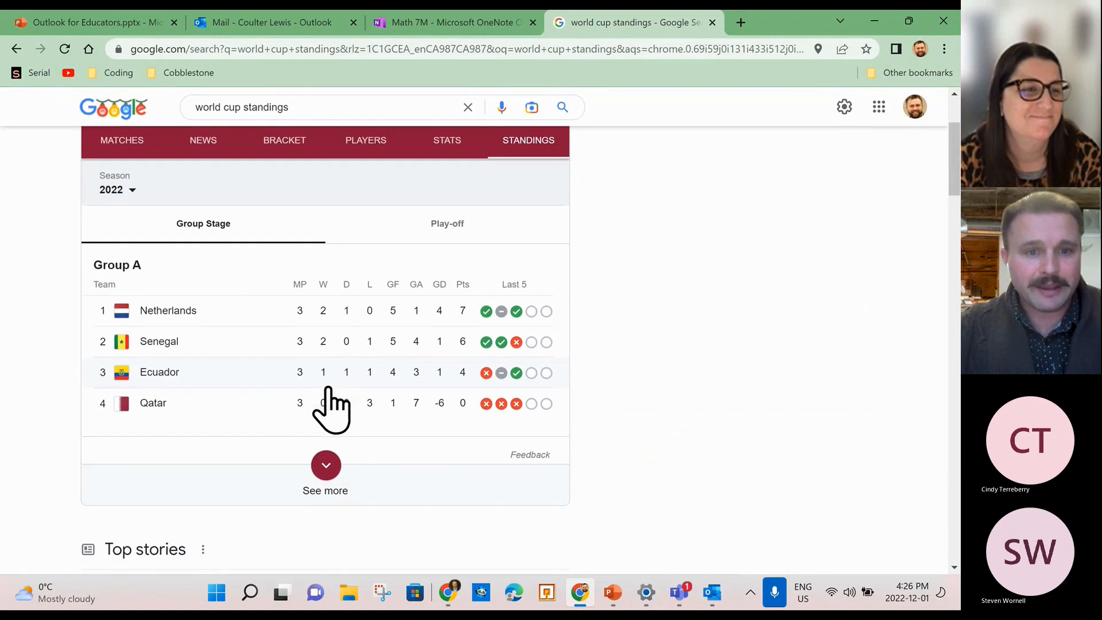
{"action": "left_click", "coordinate": [322, 479]}
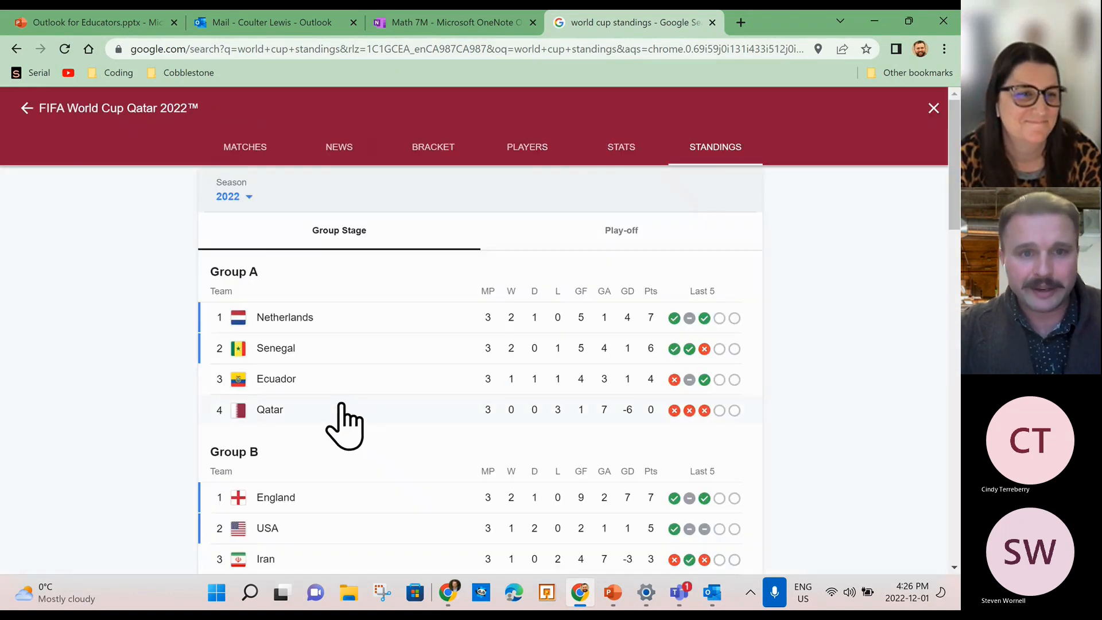
{"action": "scroll", "coordinate": [344, 423], "scroll_direction": "down", "scroll_amount": 2}
{"action": "left_click", "coordinate": [448, 146]}
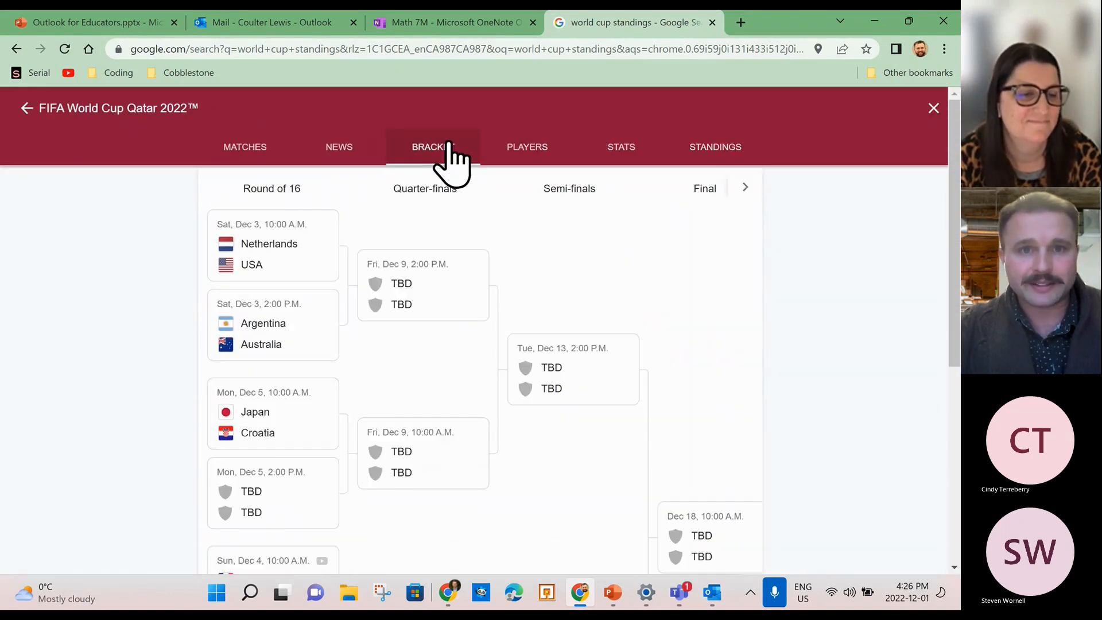
{"action": "scroll", "coordinate": [427, 413], "scroll_direction": "down", "scroll_amount": 1}
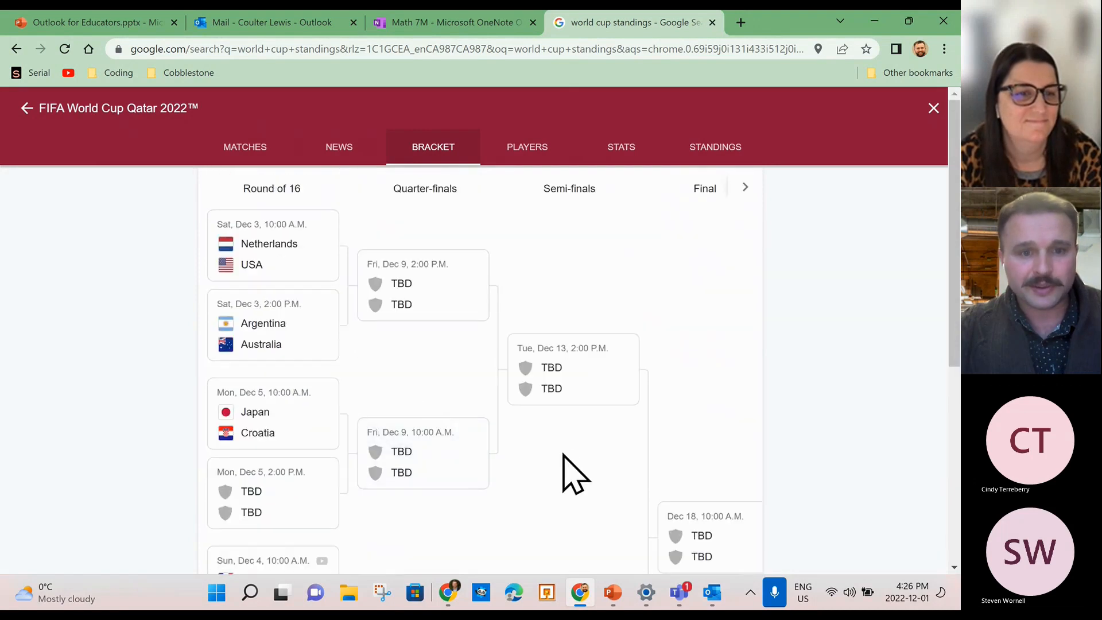
{"action": "scroll", "coordinate": [561, 504], "scroll_direction": "down", "scroll_amount": 4}
{"action": "scroll", "coordinate": [561, 487], "scroll_direction": "down", "scroll_amount": 2}
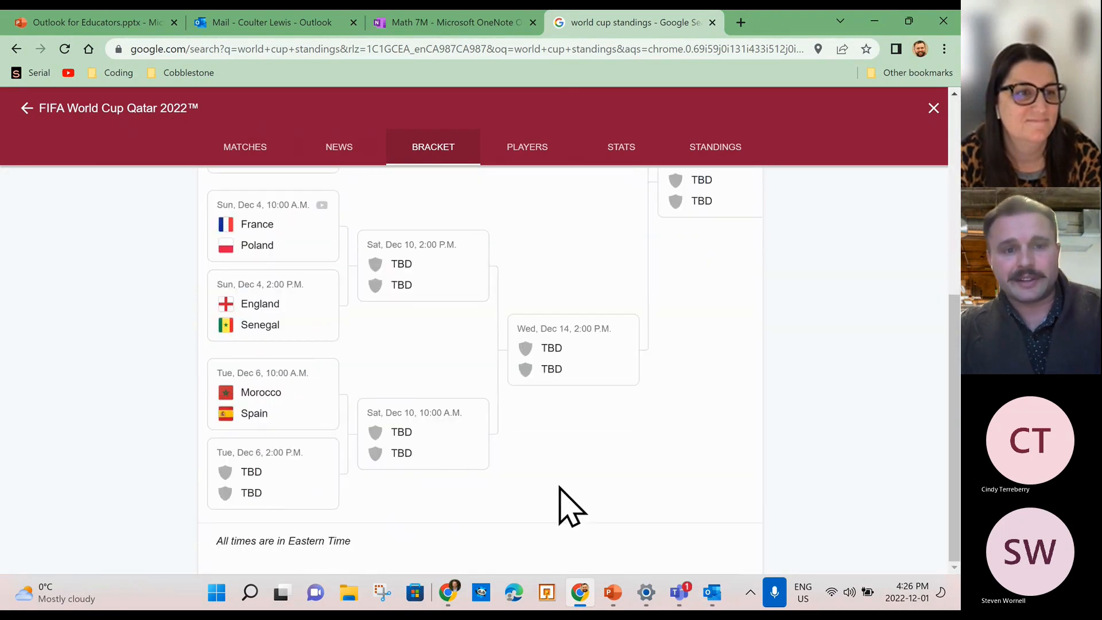
{"action": "scroll", "coordinate": [559, 488], "scroll_direction": "up", "scroll_amount": 6}
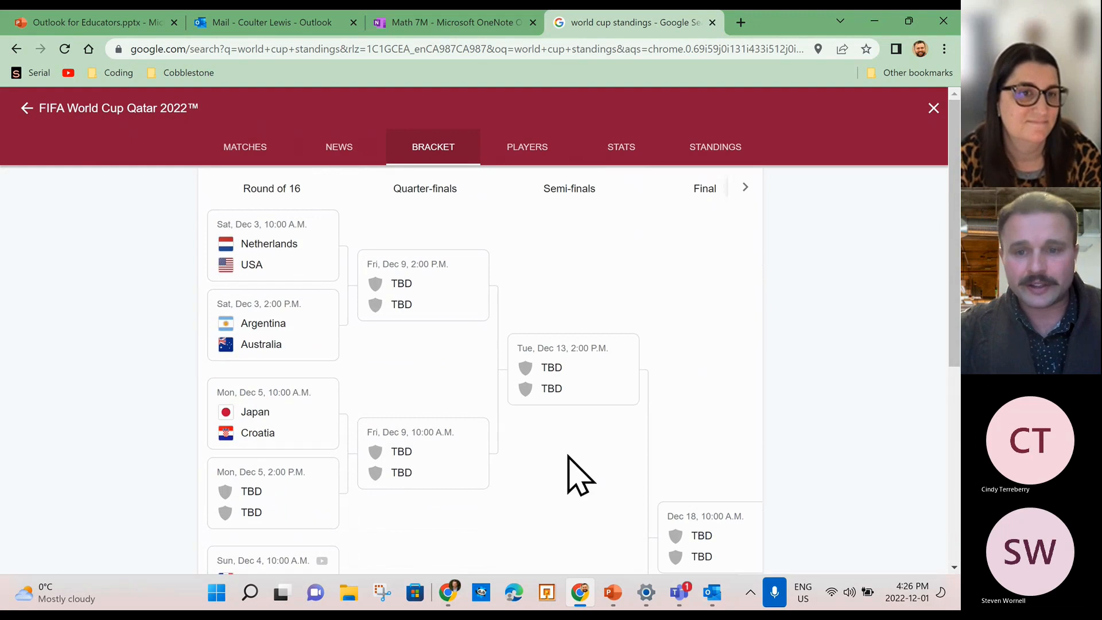
{"action": "mouse_move", "coordinate": [706, 603]}
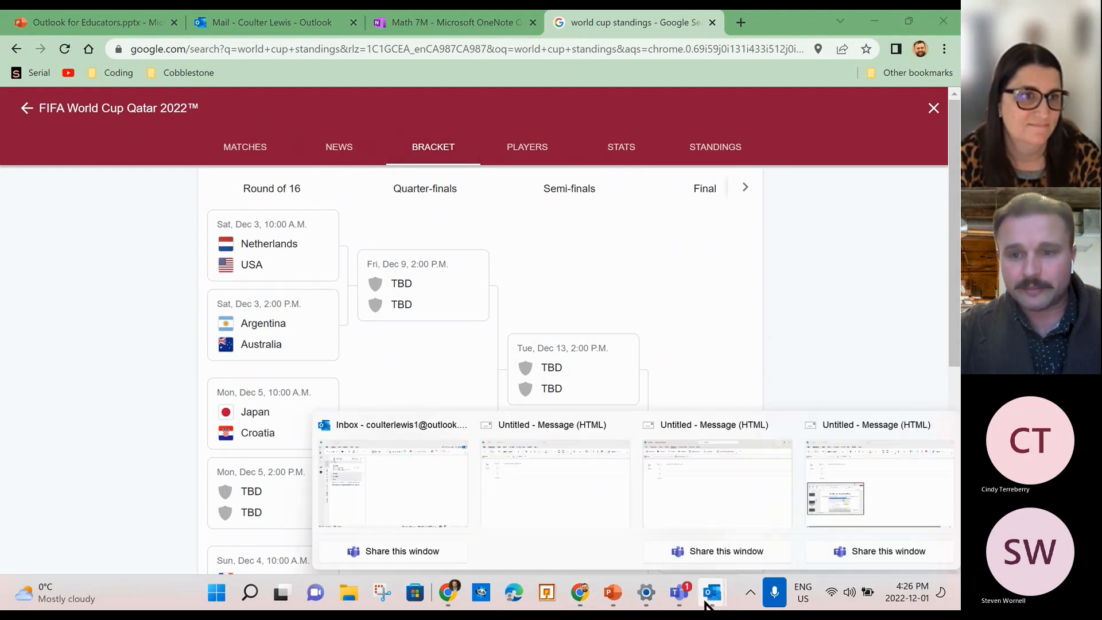
Insert a screenshot of the Chrome World Cup bracket page into the Outlook message.
{"action": "left_click", "coordinate": [868, 505]}
{"action": "left_click", "coordinate": [888, 86]}
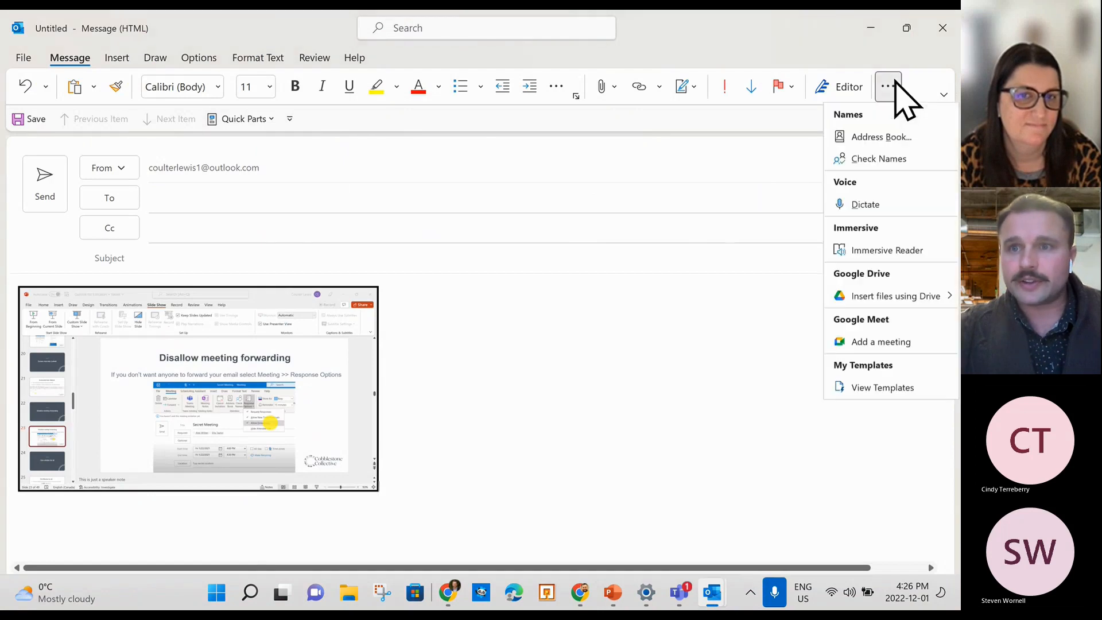
{"action": "key", "text": "Escape"}
{"action": "left_click", "coordinate": [114, 57]}
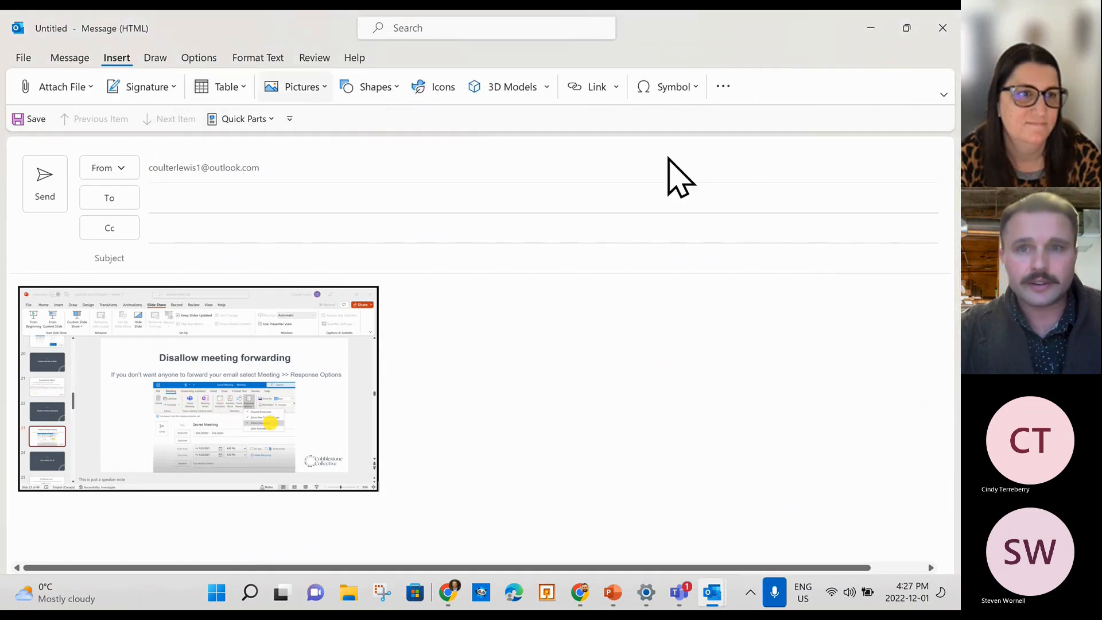
{"action": "left_click", "coordinate": [722, 89]}
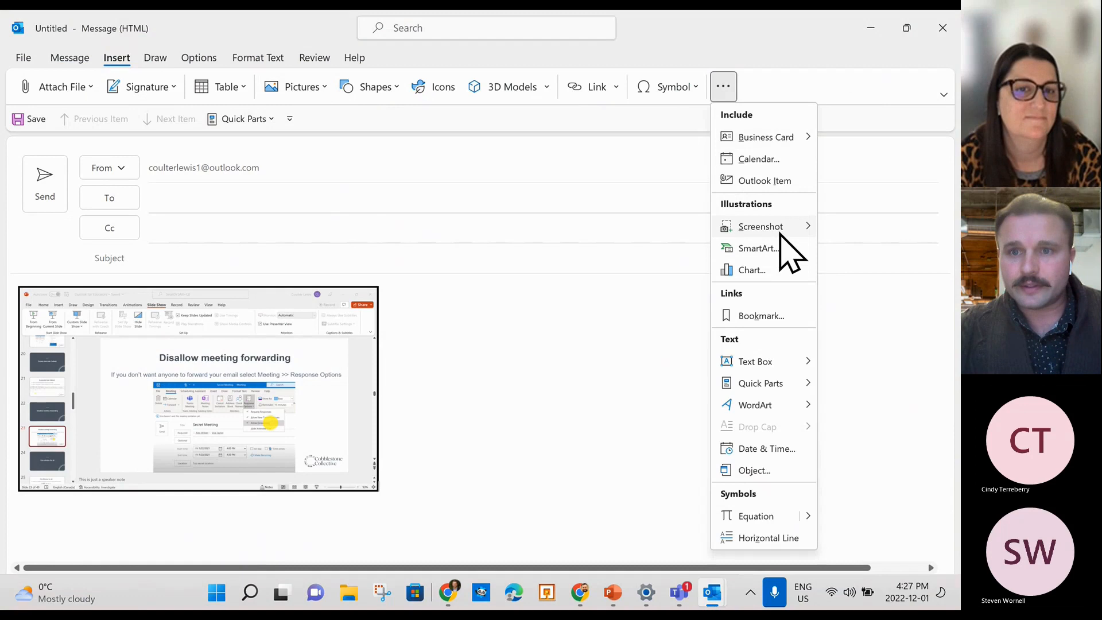
{"action": "mouse_move", "coordinate": [781, 228]}
{"action": "left_click", "coordinate": [423, 283]}
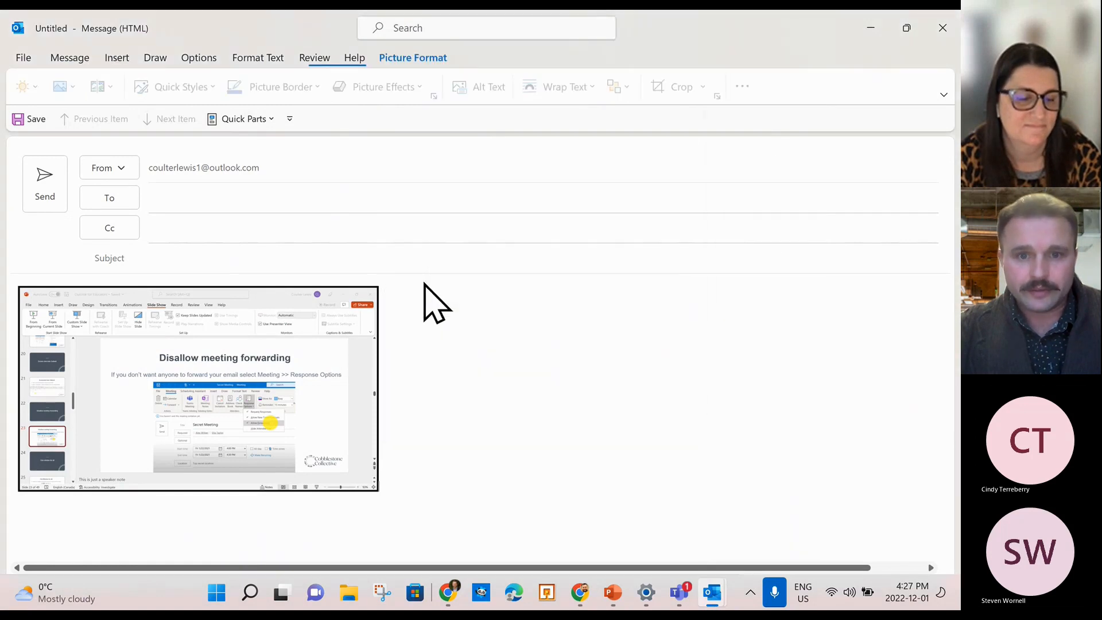
Shrink the bracket screenshot so it sits beside the slide picture.
{"action": "scroll", "coordinate": [595, 413], "scroll_direction": "down", "scroll_amount": 5}
{"action": "scroll", "coordinate": [628, 422], "scroll_direction": "down", "scroll_amount": 1}
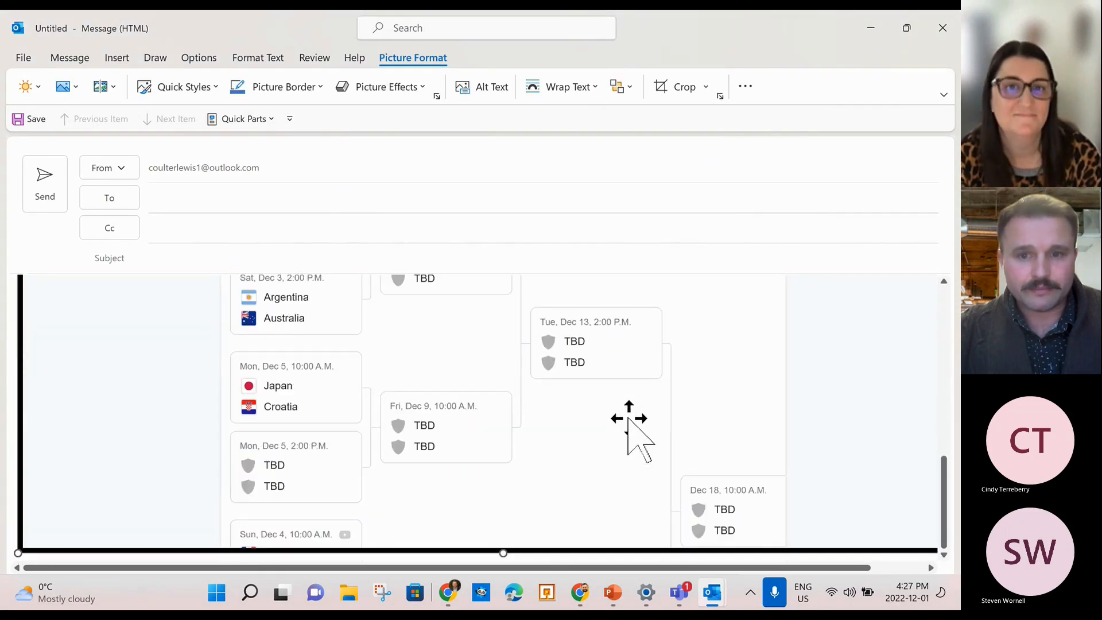
{"action": "scroll", "coordinate": [624, 423], "scroll_direction": "up", "scroll_amount": 4}
{"action": "scroll", "coordinate": [311, 367], "scroll_direction": "up", "scroll_amount": 2}
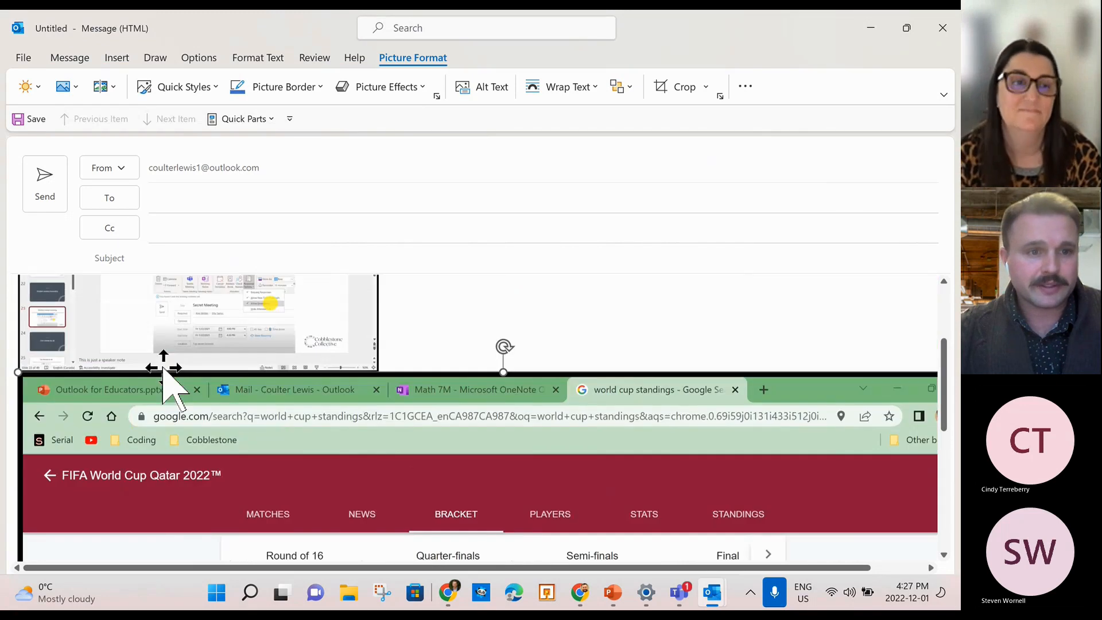
{"action": "left_click_drag", "start_coordinate": [133, 430], "coordinate": [803, 563]}
{"action": "scroll", "coordinate": [735, 505], "scroll_direction": "down", "scroll_amount": 2}
{"action": "left_click_drag", "start_coordinate": [663, 273], "coordinate": [456, 344]}
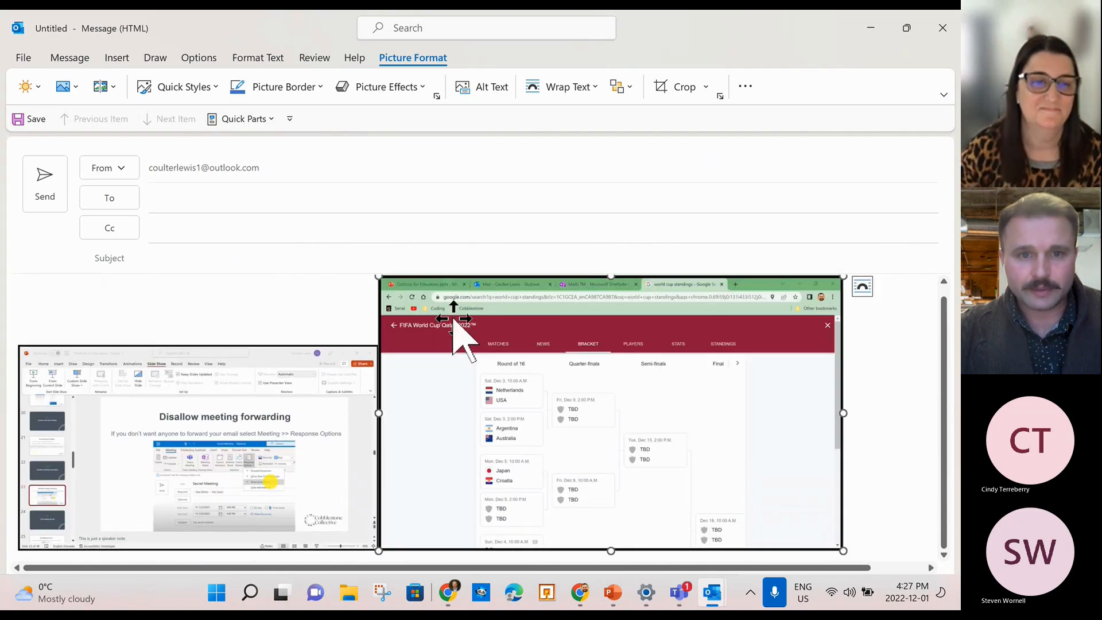
{"action": "left_click_drag", "start_coordinate": [379, 276], "coordinate": [546, 443]}
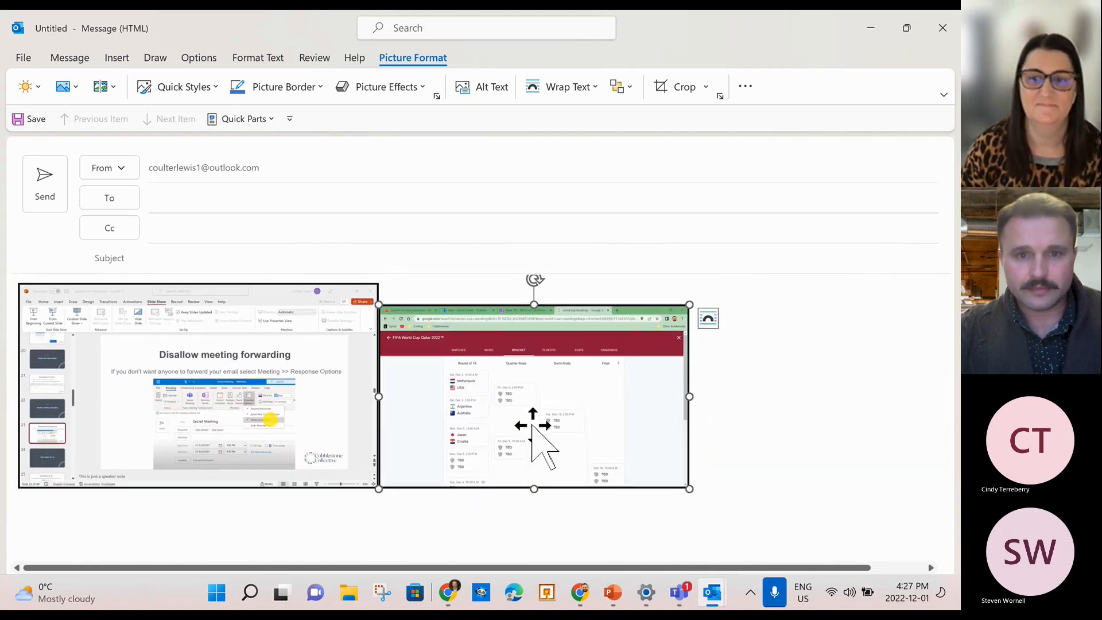
{"action": "left_click", "coordinate": [713, 408]}
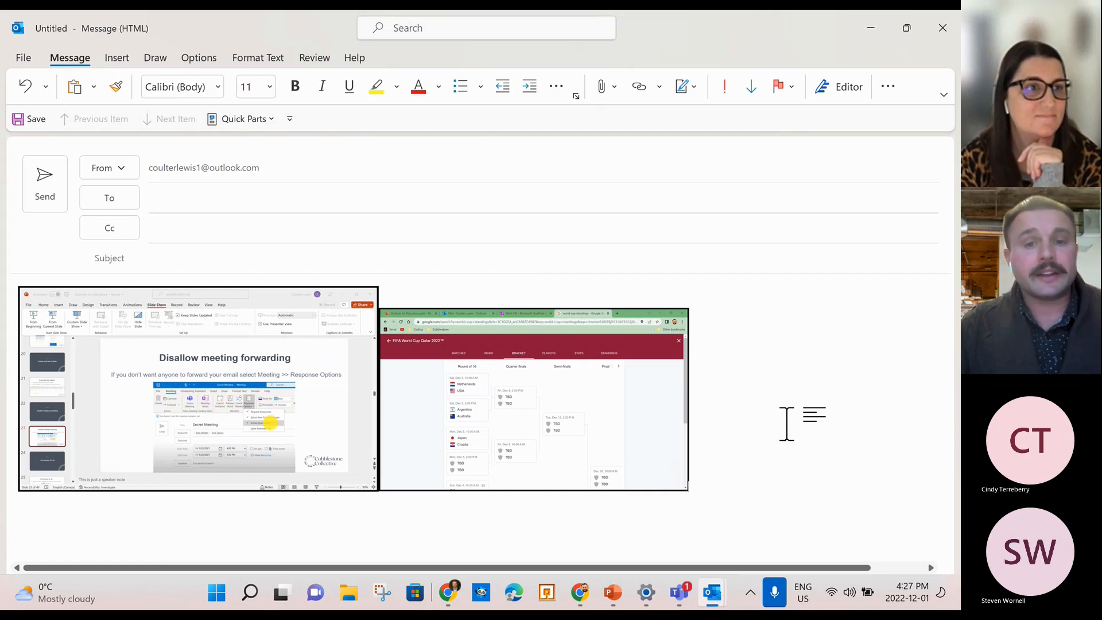
Switch to the inbox window and back to the draft holding the screenshots.
{"action": "left_click", "coordinate": [711, 592]}
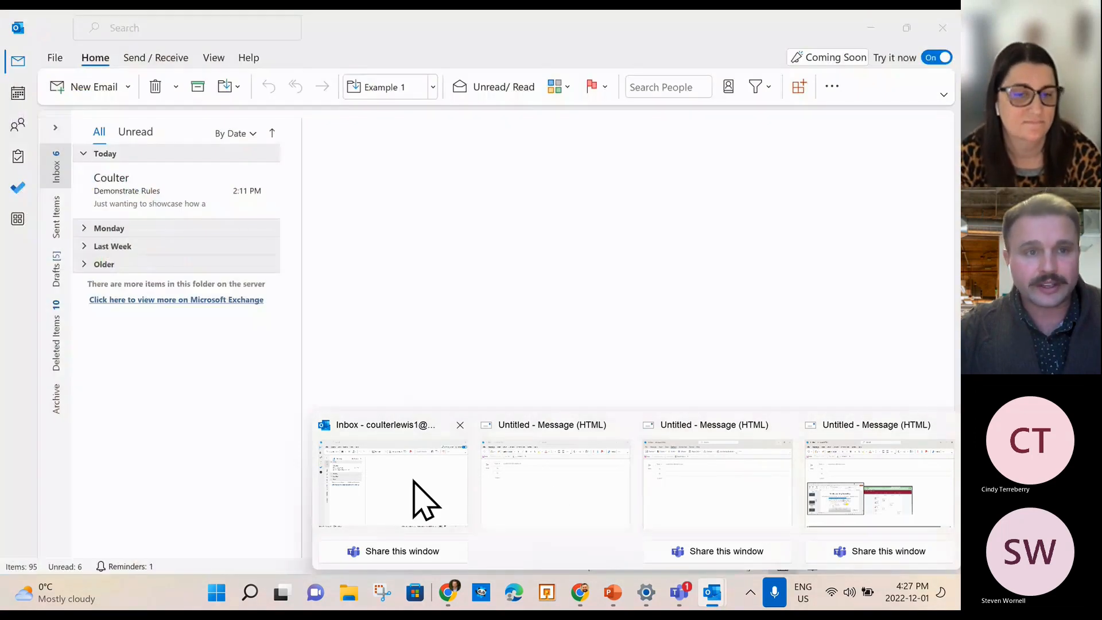
{"action": "left_click", "coordinate": [421, 500]}
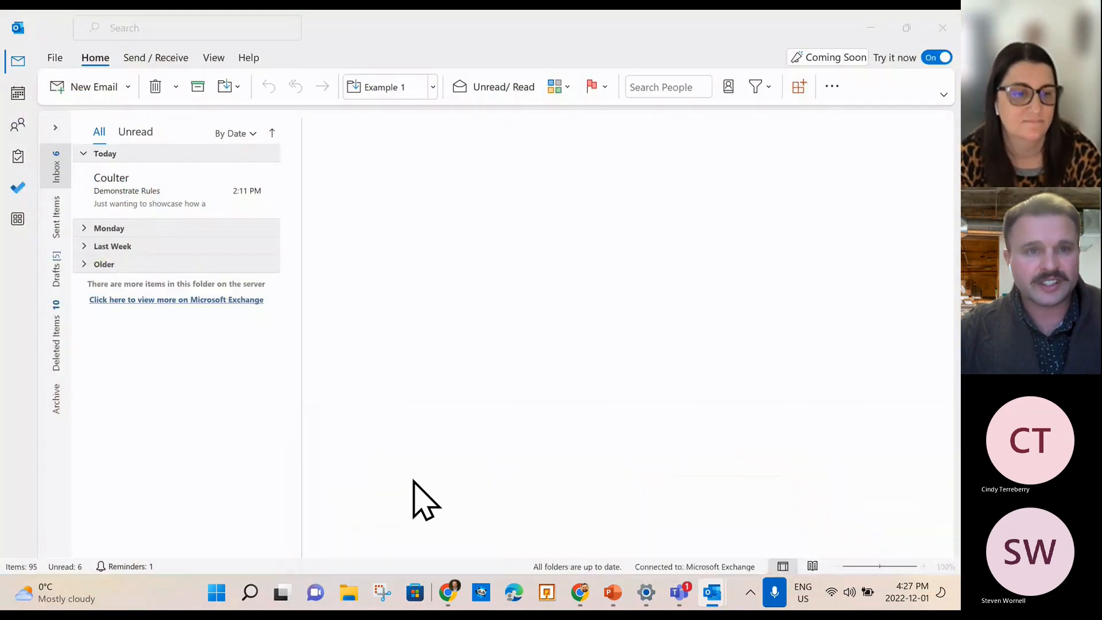
{"action": "left_click", "coordinate": [714, 591]}
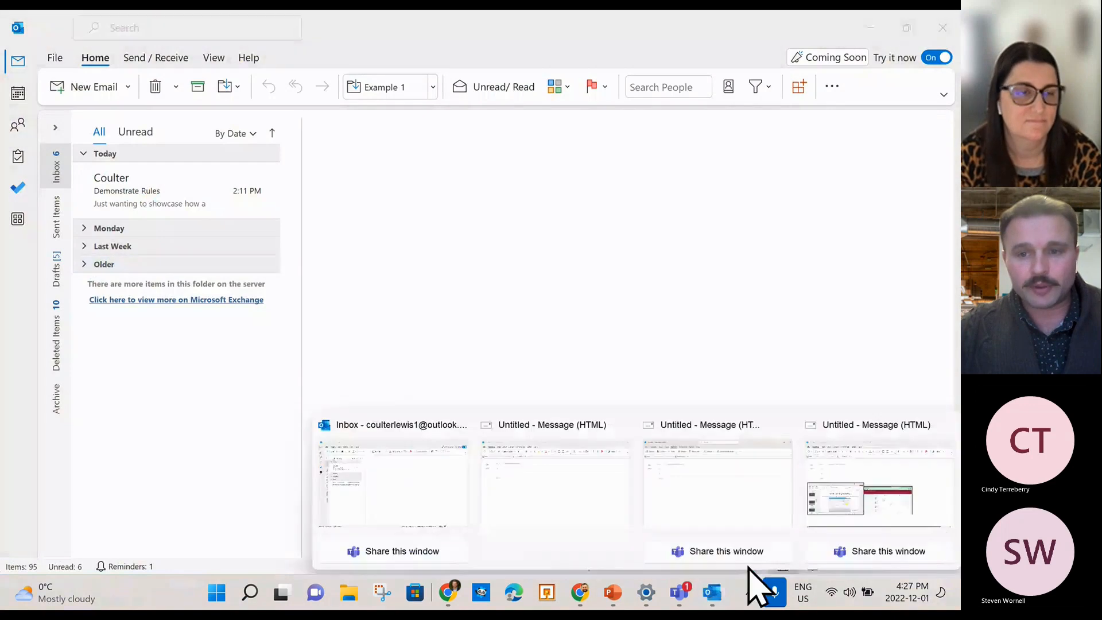
{"action": "left_click", "coordinate": [860, 480]}
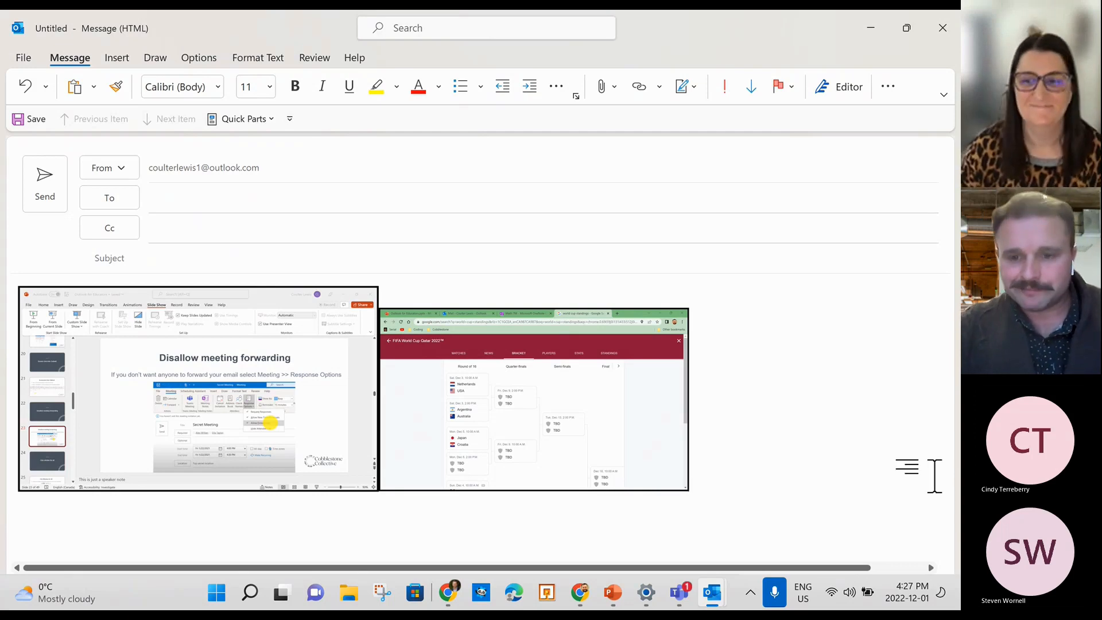
Delete the bracket and slide screenshots, then close the draft without saving.
{"action": "left_click", "coordinate": [500, 401]}
{"action": "key", "text": "Delete"}
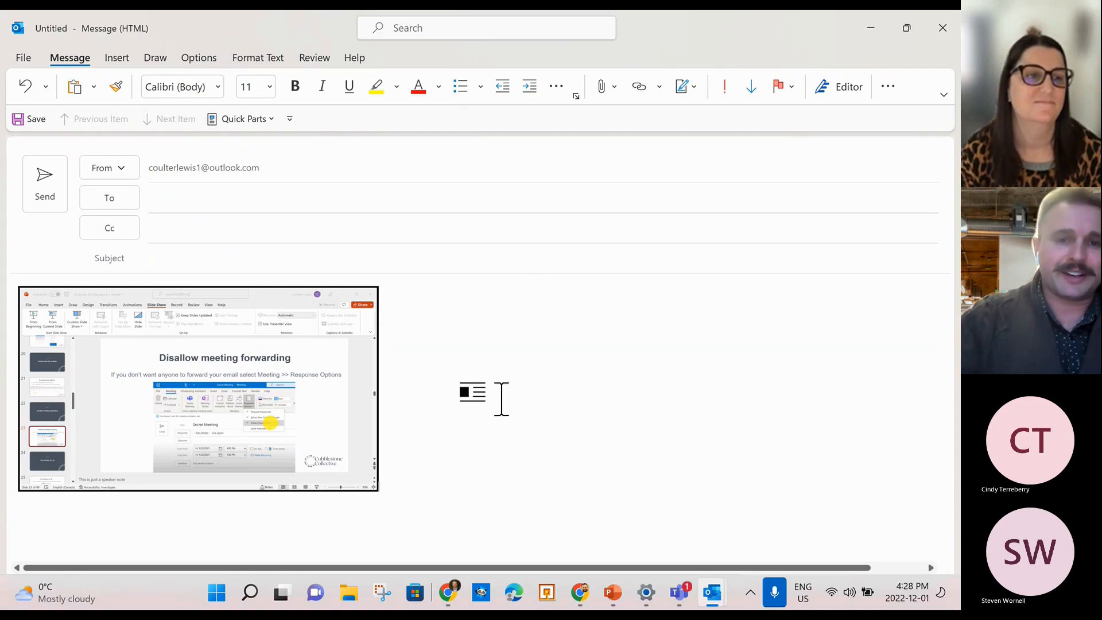
{"action": "left_click", "coordinate": [191, 423]}
{"action": "key", "text": "Delete"}
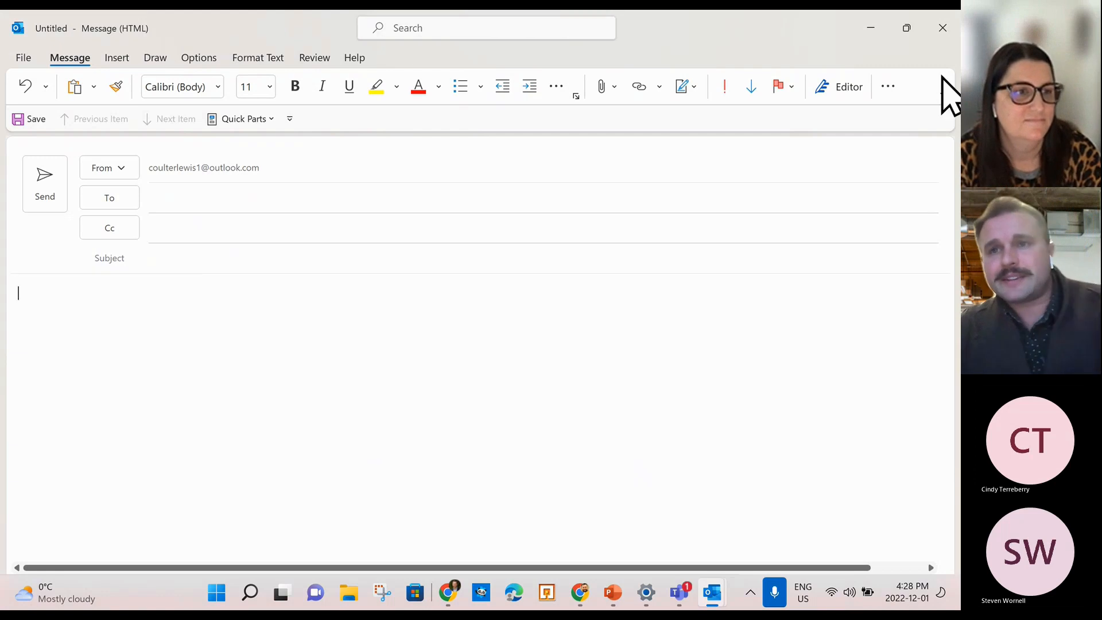
{"action": "left_click", "coordinate": [944, 29]}
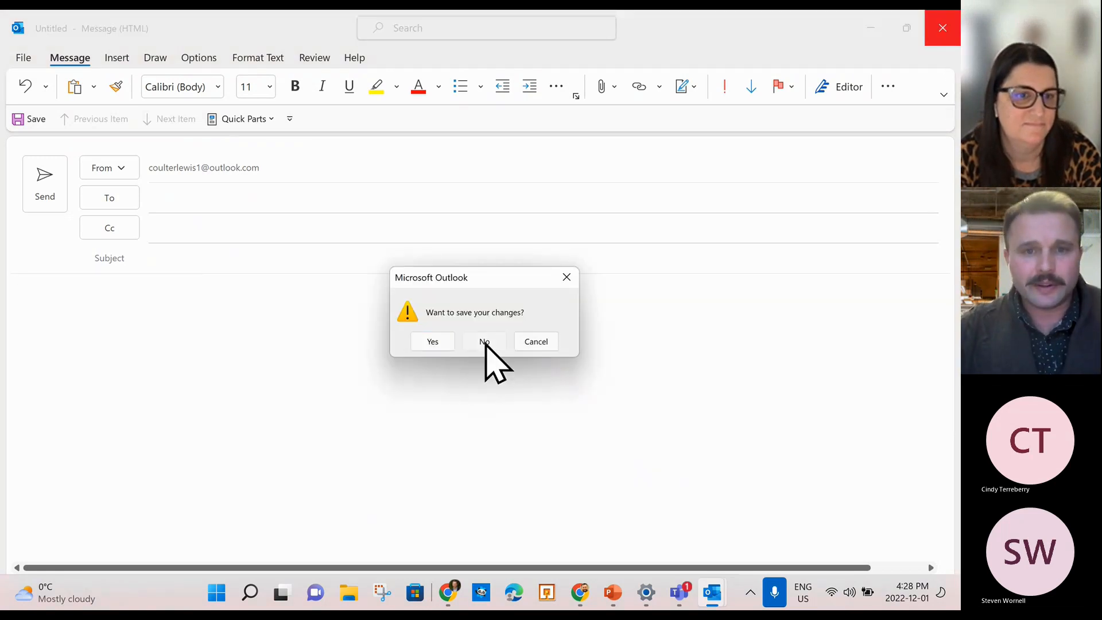
{"action": "left_click", "coordinate": [485, 342]}
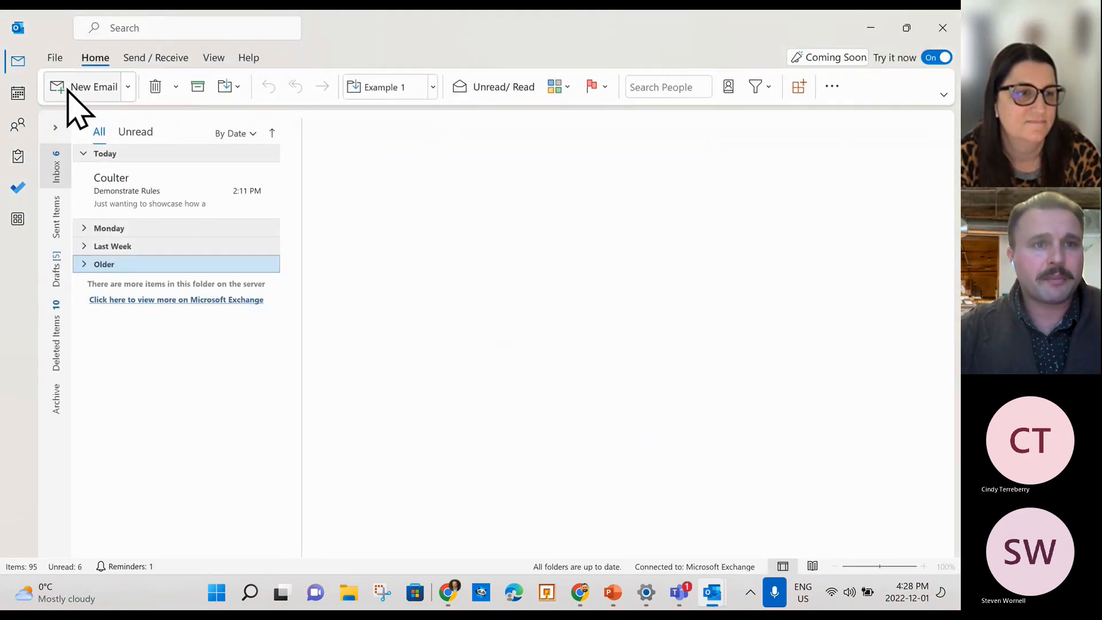
Browse the New Email dropdown's E-mail Message Using and More Items lists, then create a Meeting.
{"action": "left_click", "coordinate": [129, 87]}
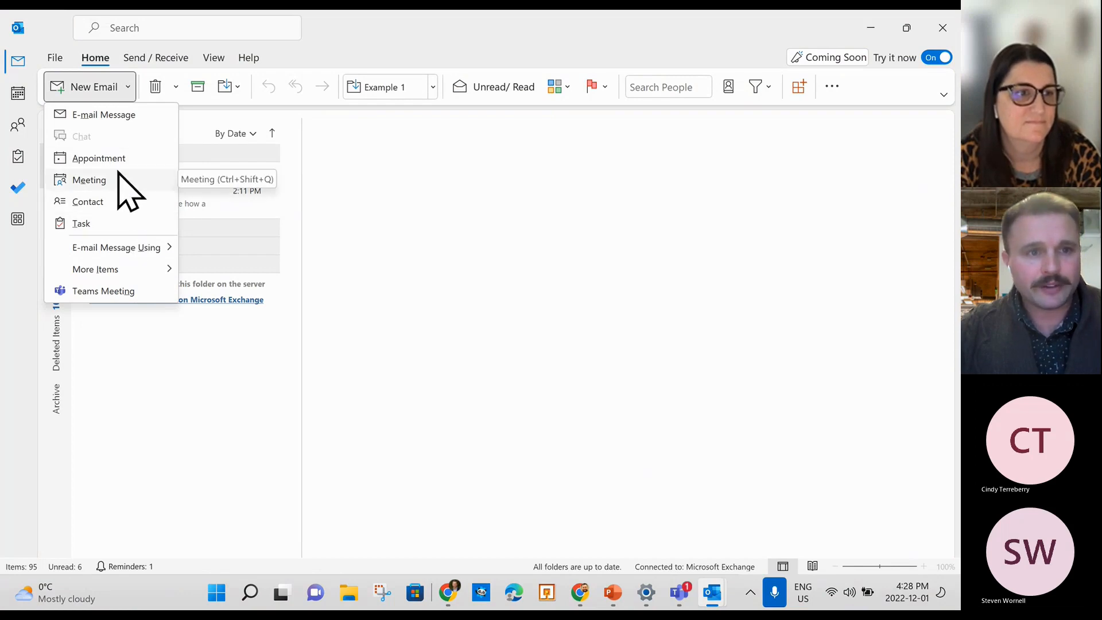
{"action": "mouse_move", "coordinate": [139, 248]}
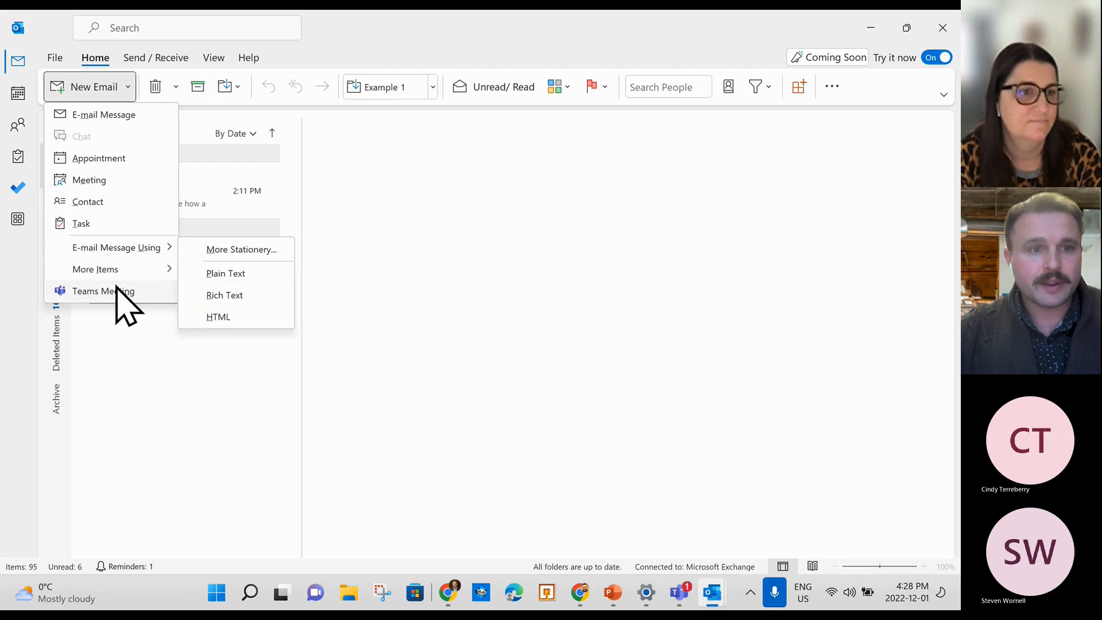
{"action": "mouse_move", "coordinate": [138, 273]}
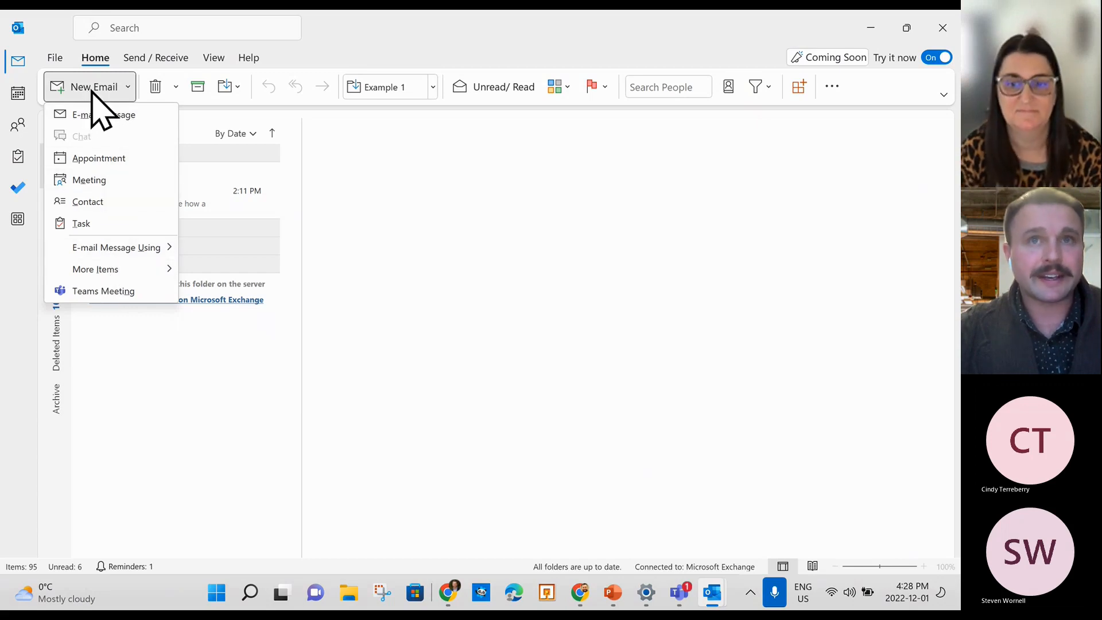
{"action": "left_click", "coordinate": [104, 180]}
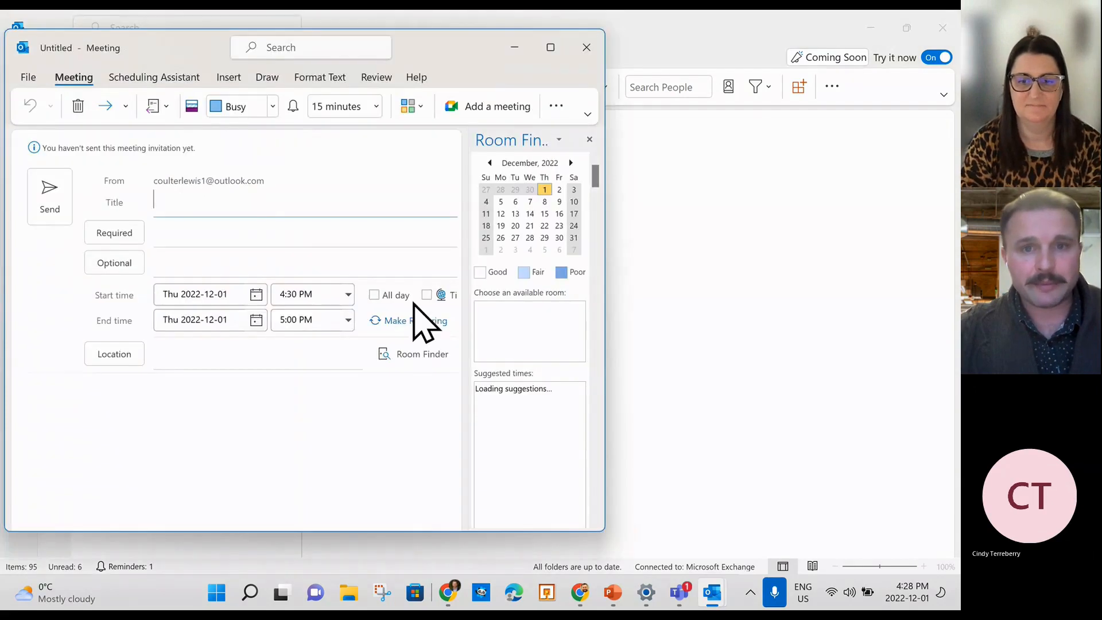
Maximize the meeting, title it 'Teams Meeting - Gr. 7 Science', and choose required attendees from contacts.
{"action": "left_click", "coordinate": [550, 47]}
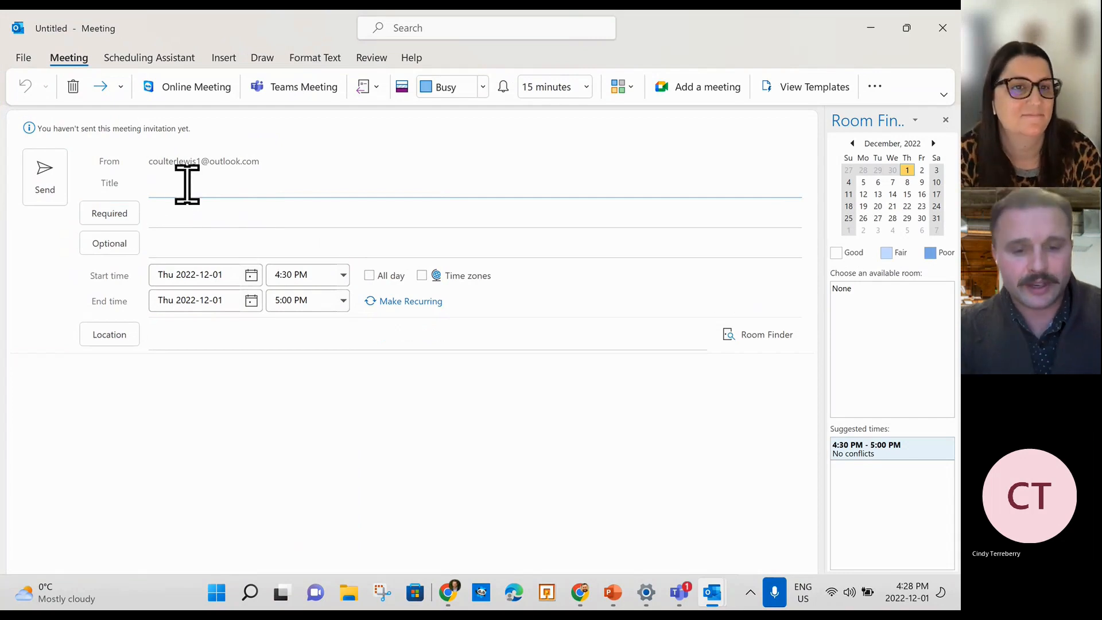
{"action": "type", "text": "Teams Meeting - Gr. 7 Science"}
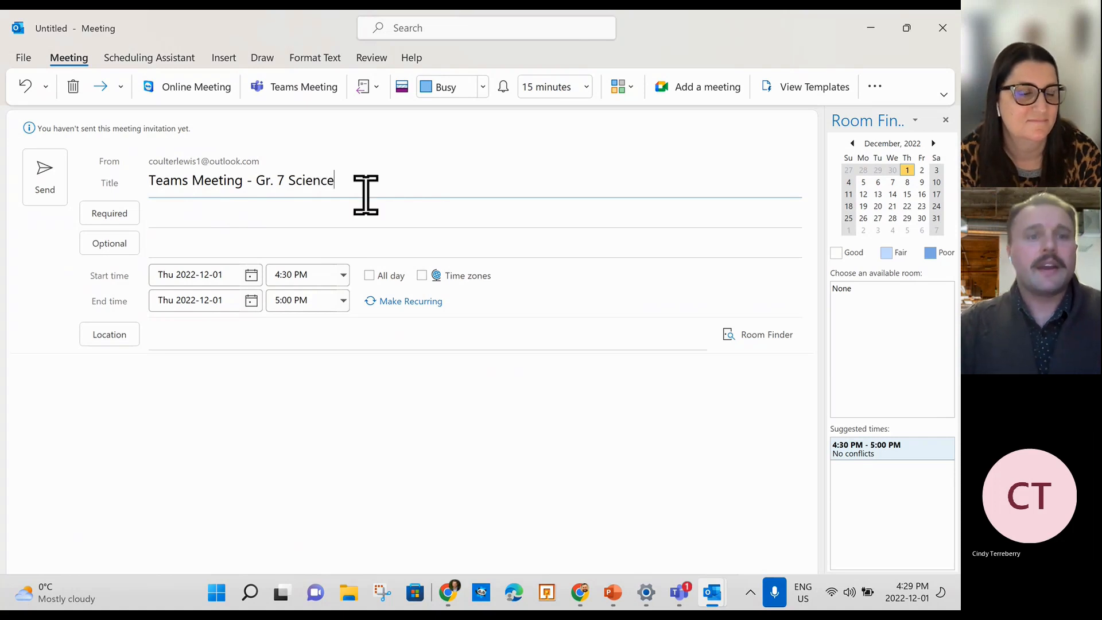
{"action": "left_click", "coordinate": [109, 215]}
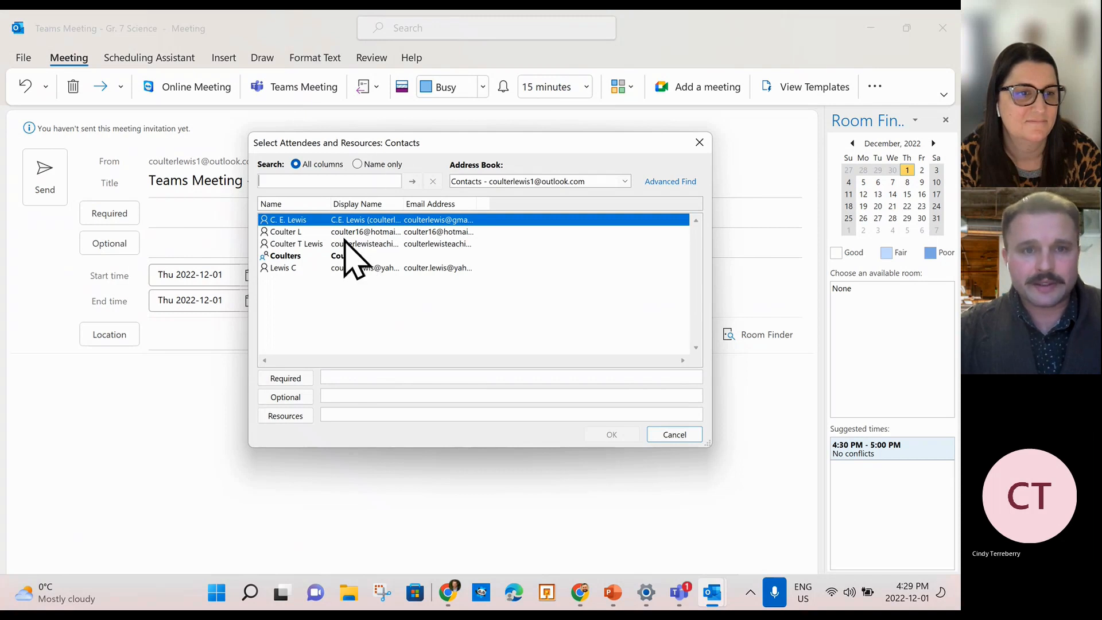
Add the second address-book contact as a required attendee, leaving optional attendees empty.
{"action": "left_click", "coordinate": [377, 232]}
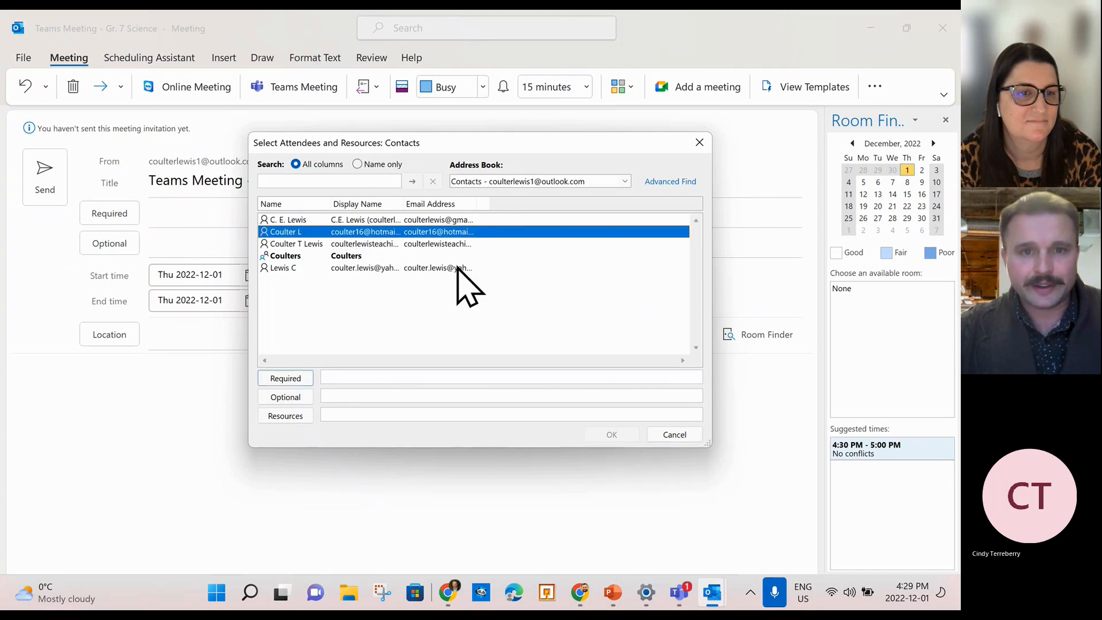
{"action": "double_click", "coordinate": [459, 232]}
{"action": "left_click", "coordinate": [612, 434]}
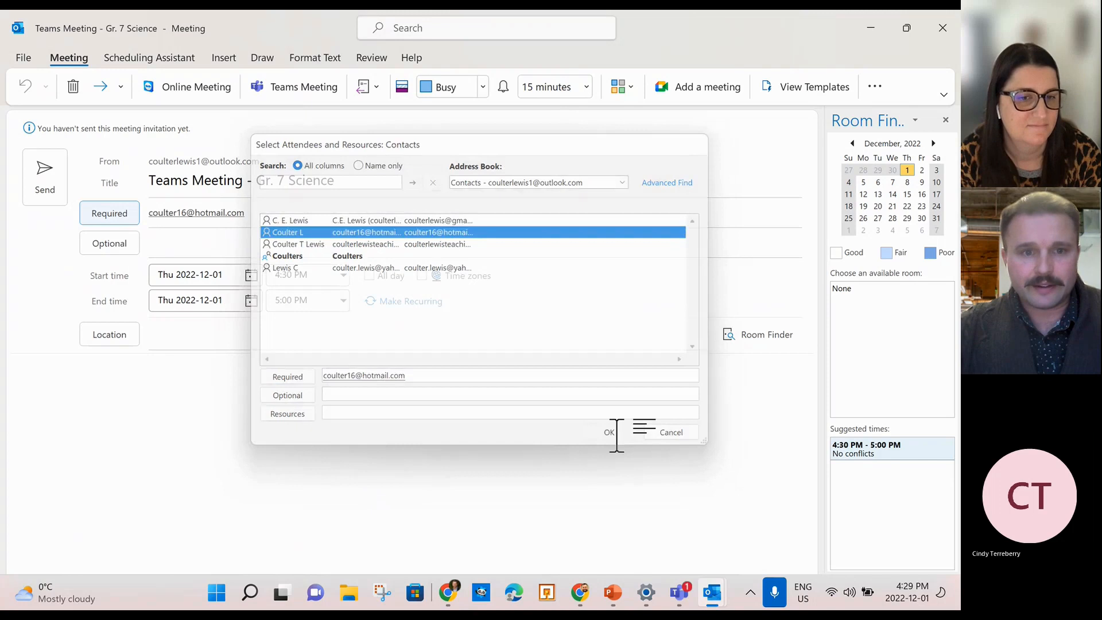
{"action": "left_click", "coordinate": [122, 250]}
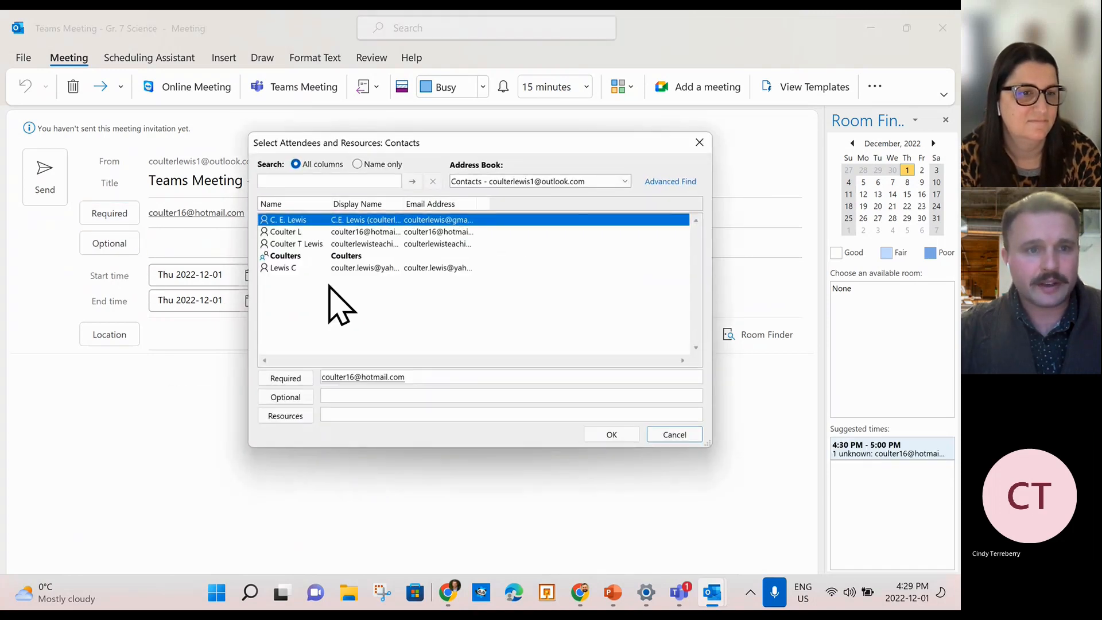
{"action": "left_click", "coordinate": [700, 142]}
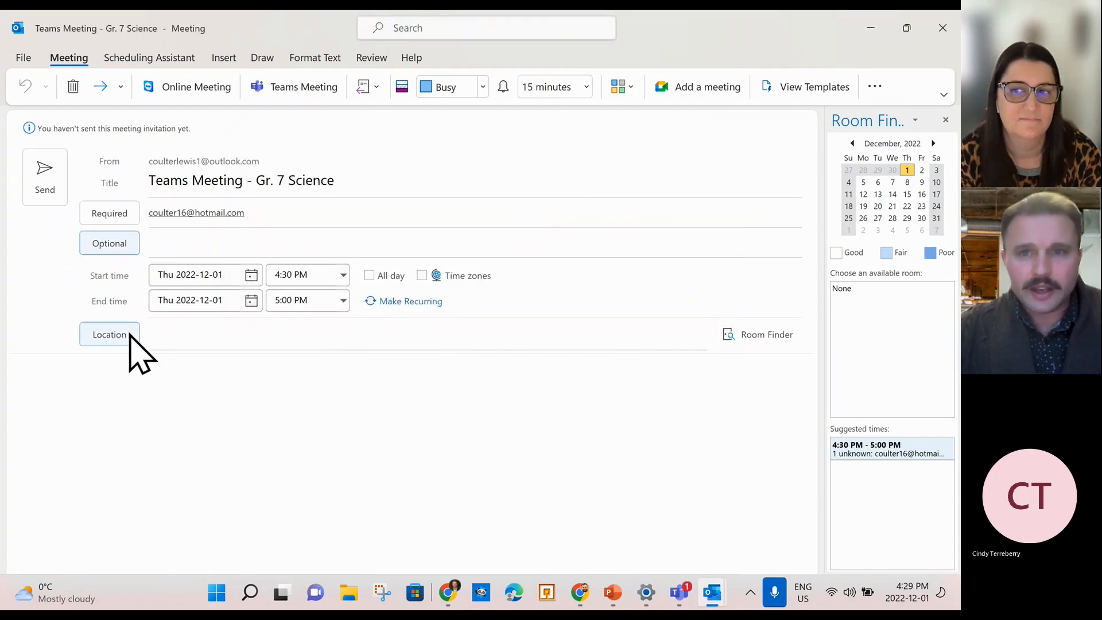
Replace the required attendee with the contact suggested from the typed surname.
{"action": "left_click", "coordinate": [257, 213]}
{"action": "left_click", "coordinate": [192, 211]}
{"action": "key", "text": "BackSpace"}
{"action": "type", "text": "coulter"}
{"action": "left_click", "coordinate": [295, 246]}
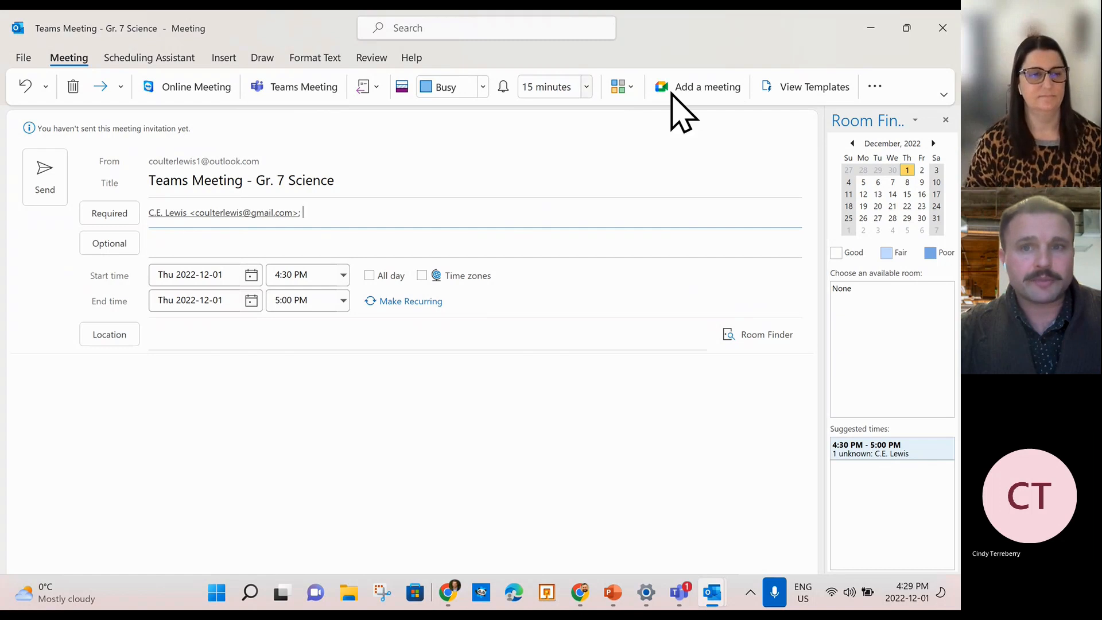
Add a Google Meet call to the meeting and dismiss the Online Meeting sign-in prompt.
{"action": "left_click", "coordinate": [695, 89]}
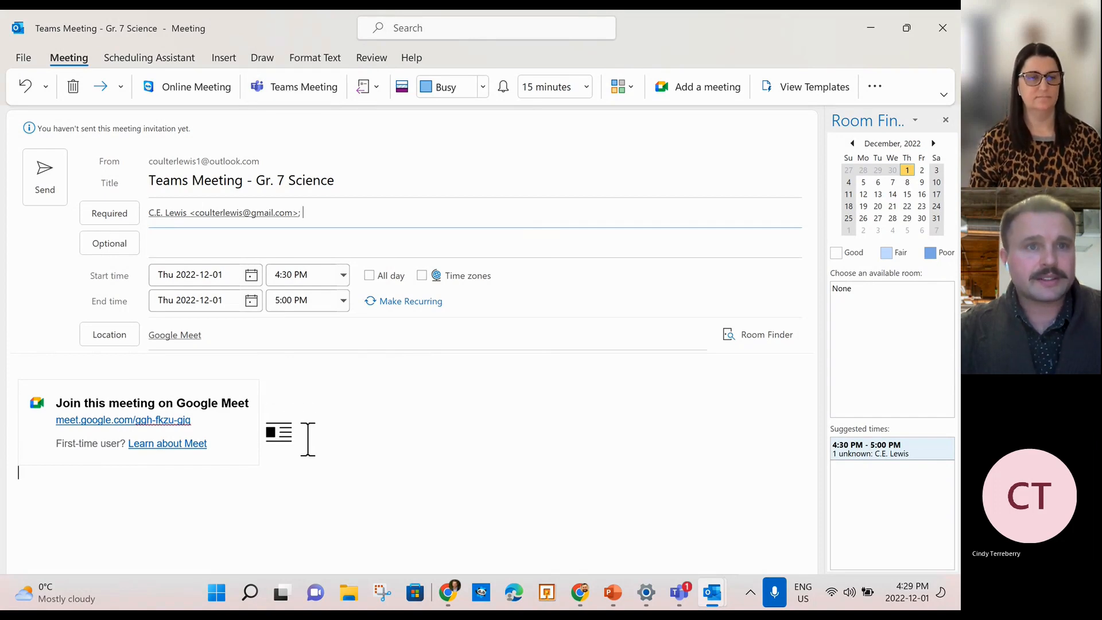
{"action": "left_click", "coordinate": [163, 90]}
{"action": "left_click", "coordinate": [570, 140]}
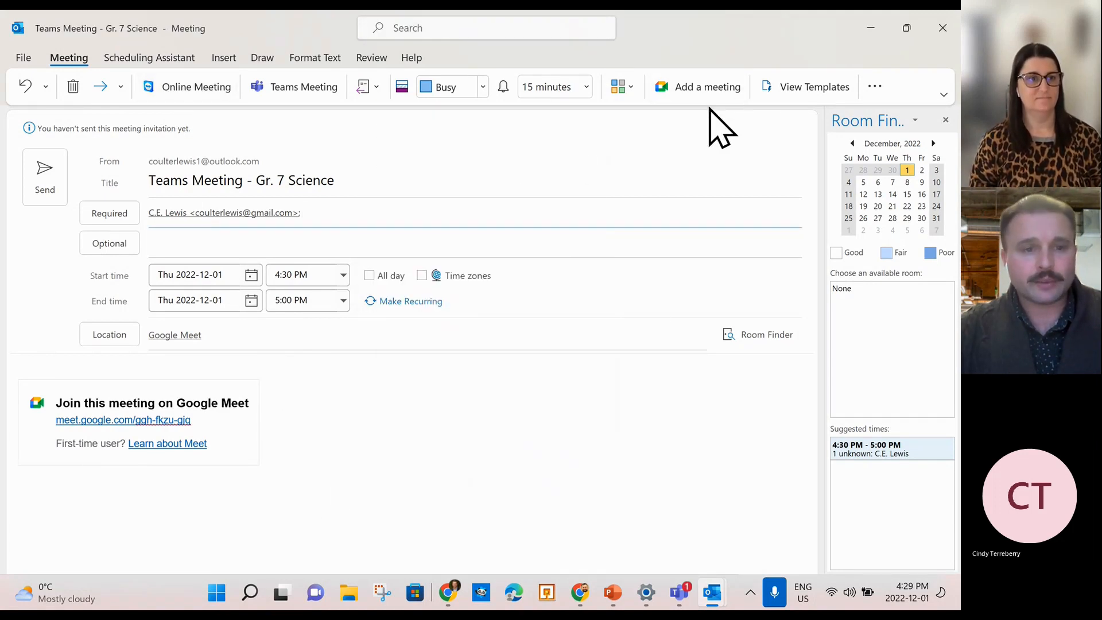
Nudge the Google Meet join block in the invitation body slightly right.
{"action": "left_click", "coordinate": [295, 459]}
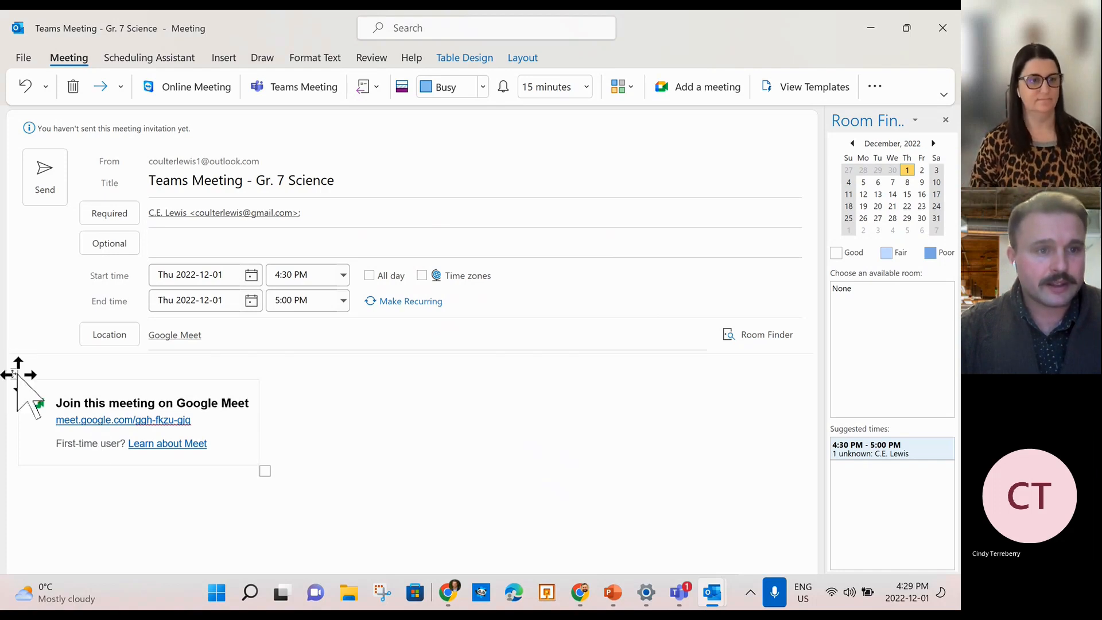
{"action": "left_click_drag", "start_coordinate": [18, 374], "coordinate": [26, 374]}
{"action": "left_click", "coordinate": [386, 502]}
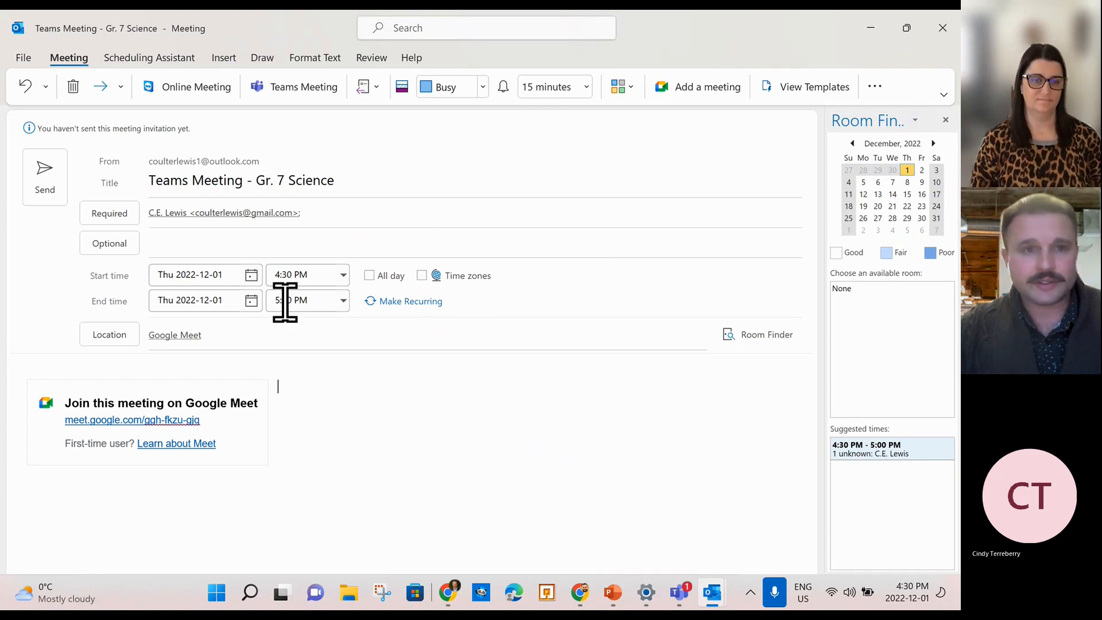
Pick the suggested 4:30 PM – 5:00 PM time and keep a single required attendee.
{"action": "left_click", "coordinate": [306, 213]}
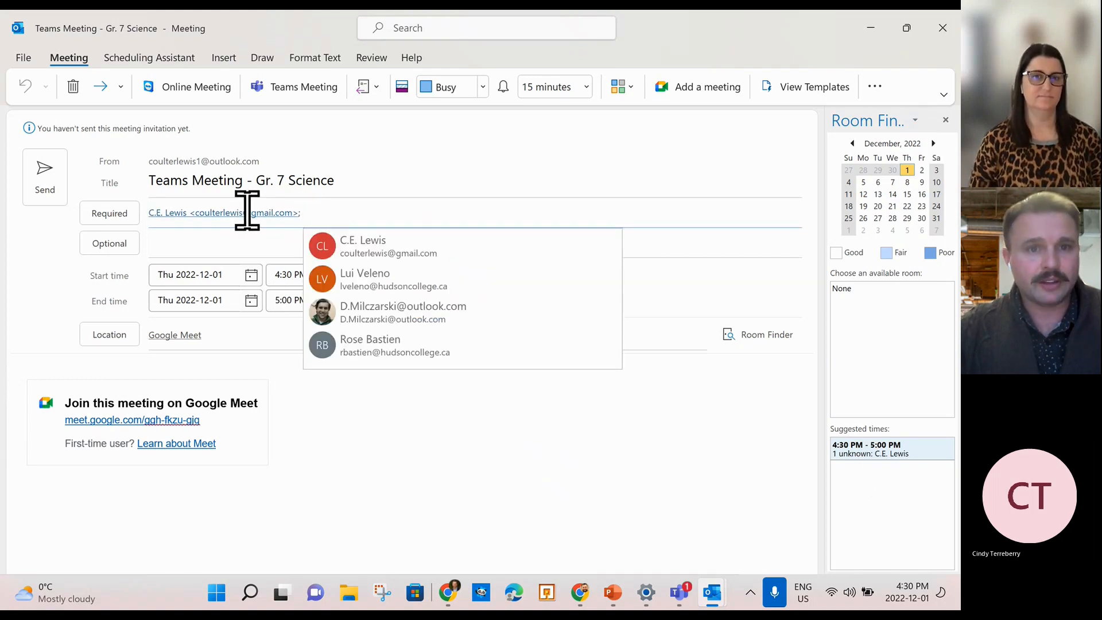
{"action": "left_click", "coordinate": [885, 472]}
{"action": "left_click", "coordinate": [878, 452]}
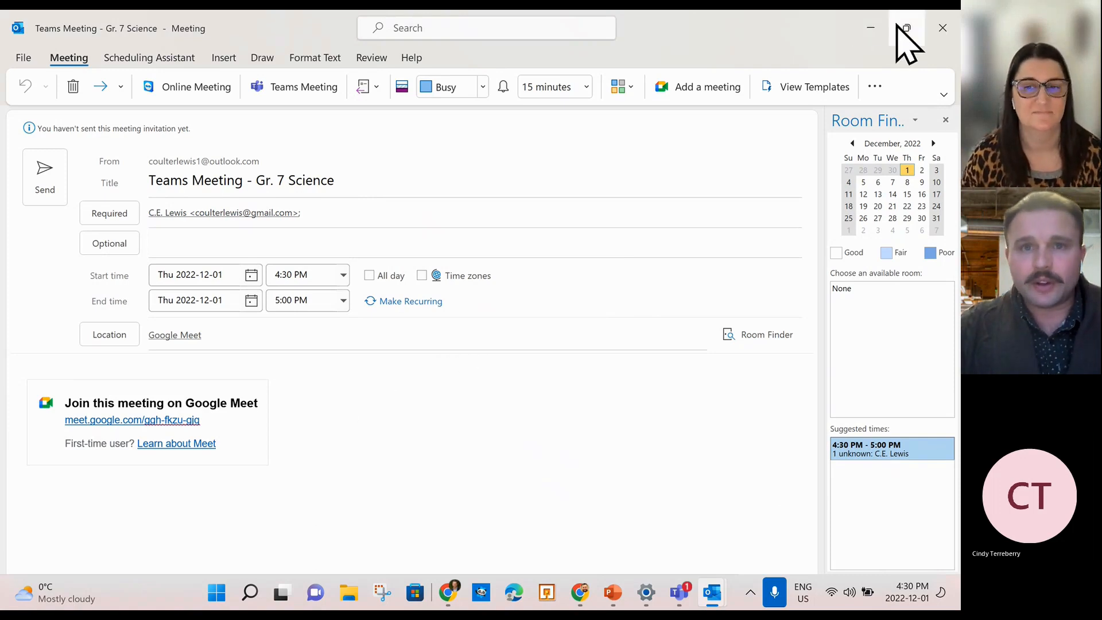
{"action": "left_click", "coordinate": [316, 221]}
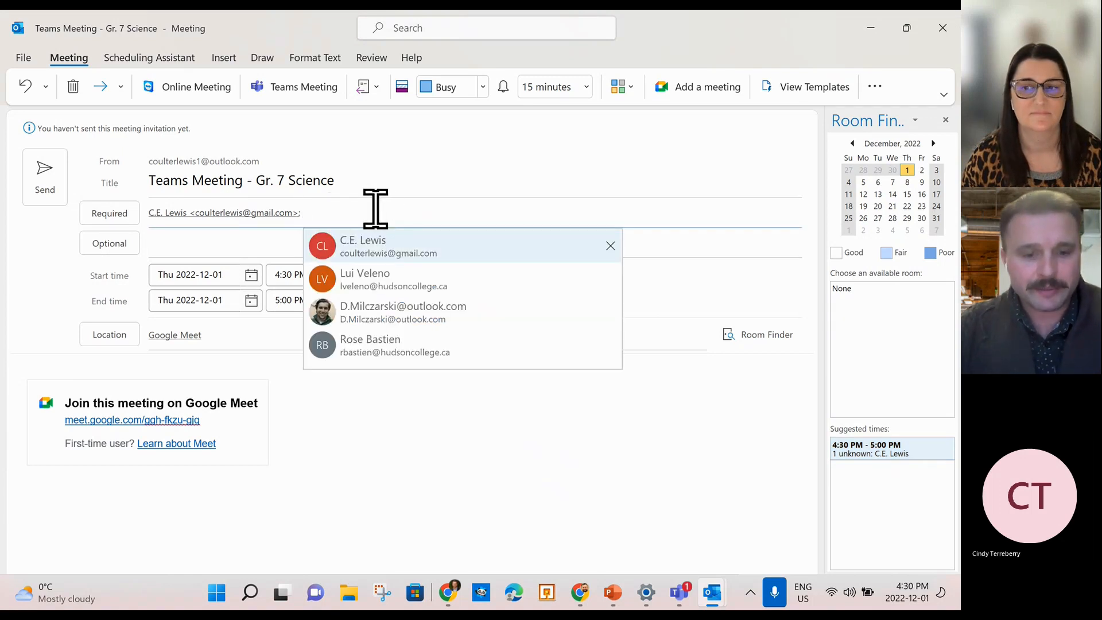
{"action": "left_click", "coordinate": [377, 251]}
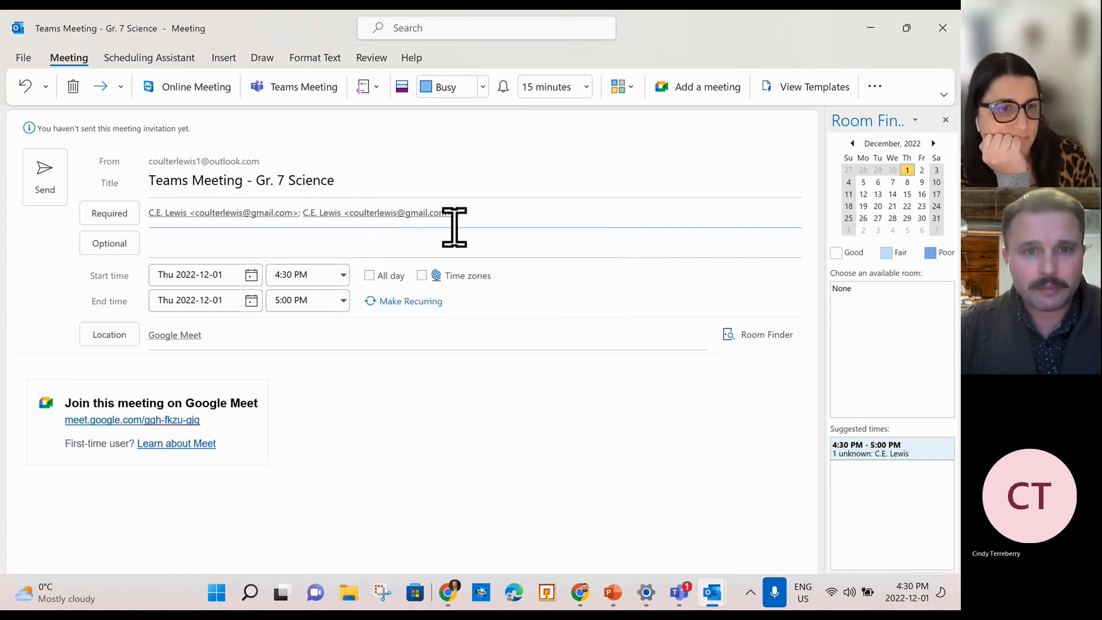
{"action": "left_click", "coordinate": [325, 216]}
{"action": "key", "text": "BackSpace"}
Add the Coulters group as an optional attendee and close the meeting window.
{"action": "type", "text": "coul"}
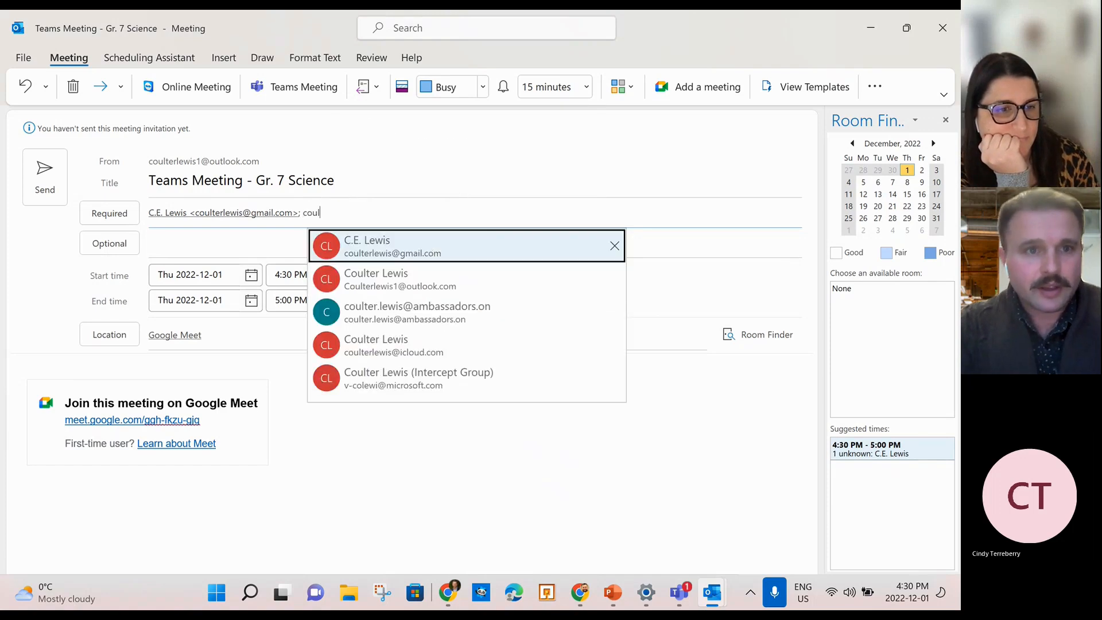
{"action": "left_click", "coordinate": [108, 246]}
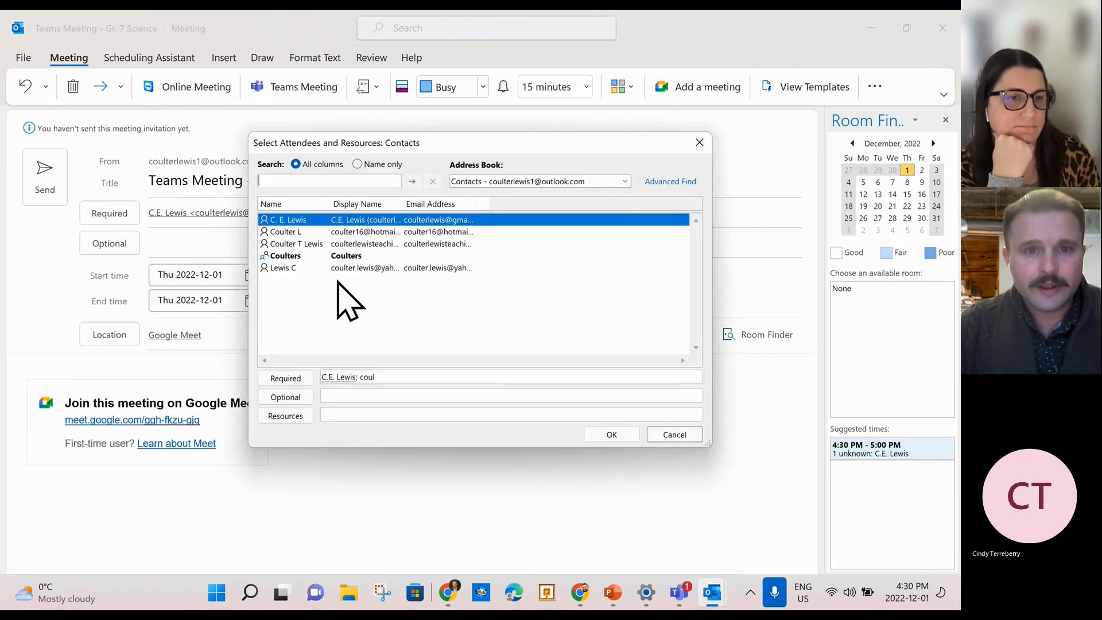
{"action": "left_click", "coordinate": [699, 143]}
{"action": "left_click", "coordinate": [220, 244]}
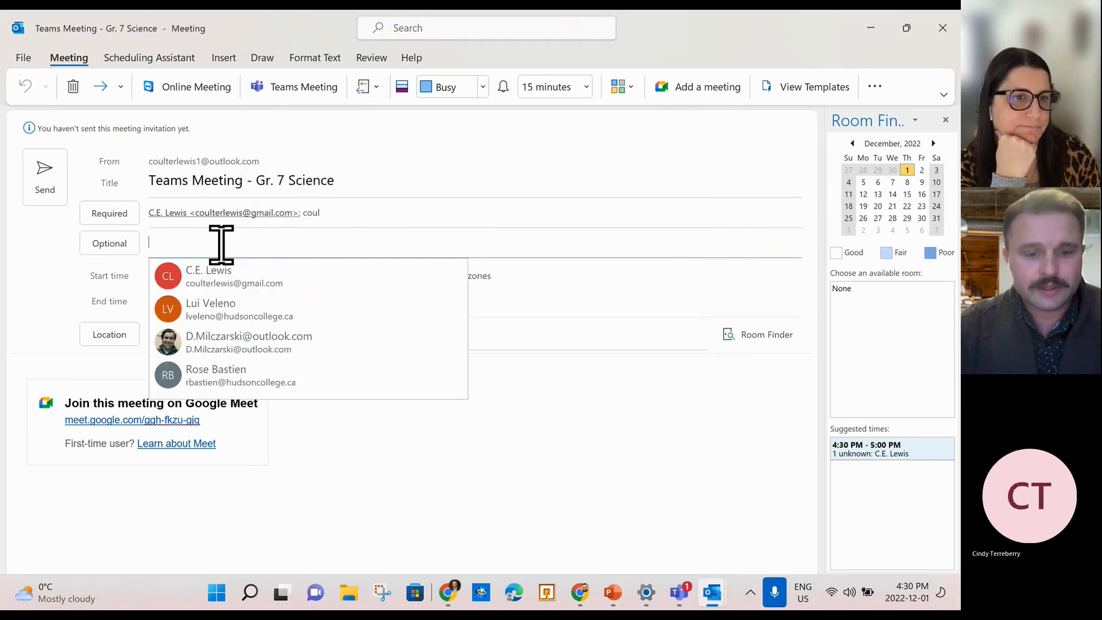
{"action": "type", "text": "coulters"}
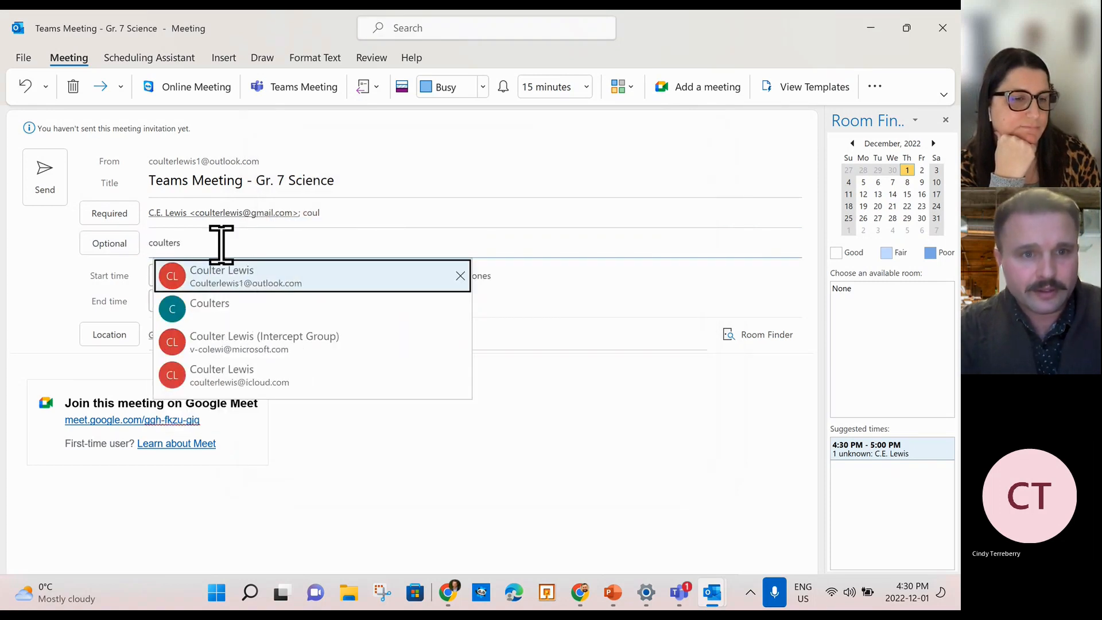
{"action": "left_click", "coordinate": [232, 313]}
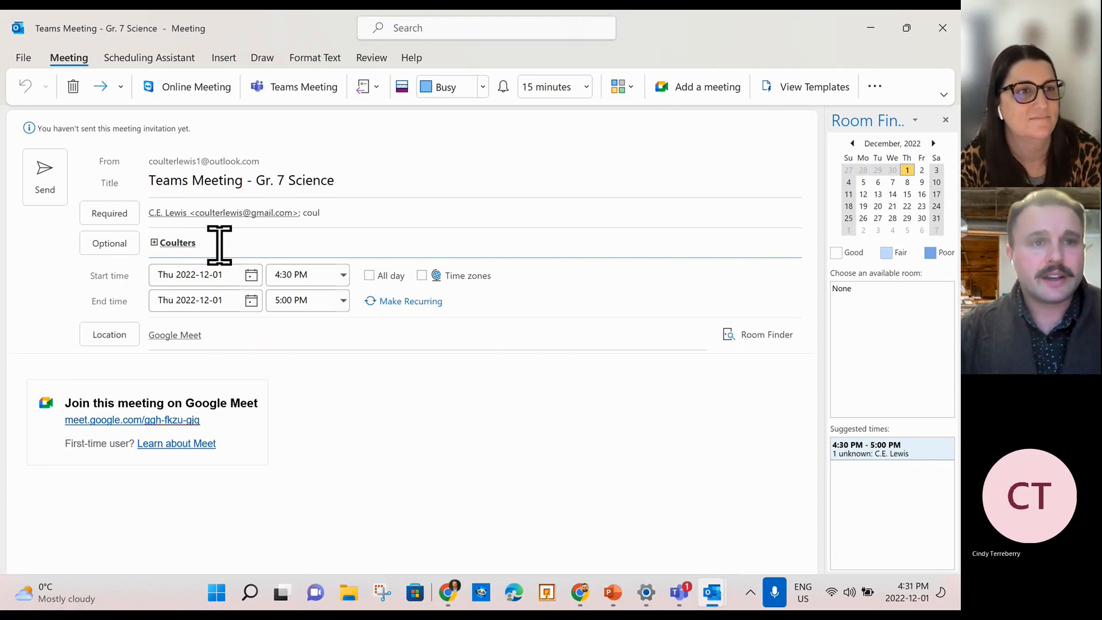
{"action": "left_click", "coordinate": [943, 28]}
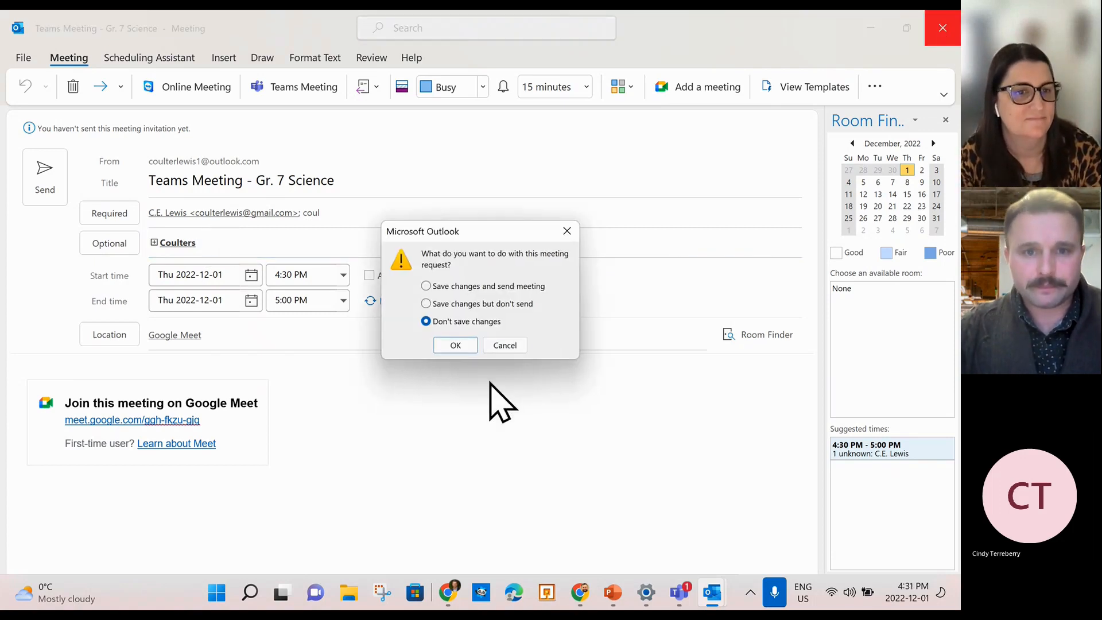
Discard the meeting changes and start a new contact.
{"action": "left_click", "coordinate": [456, 345]}
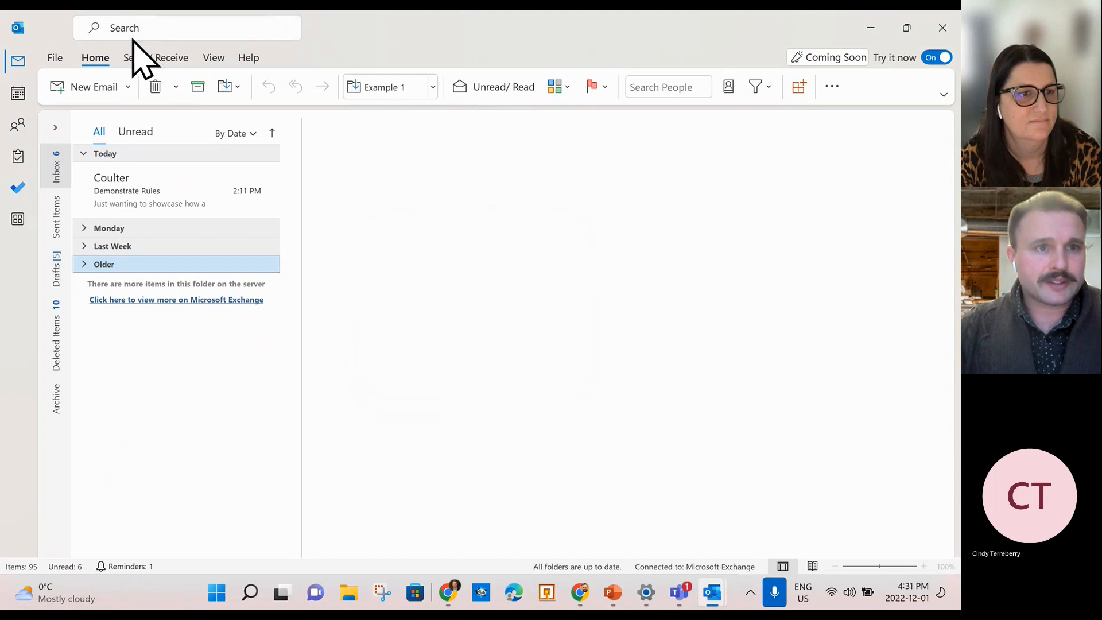
{"action": "left_click", "coordinate": [130, 89]}
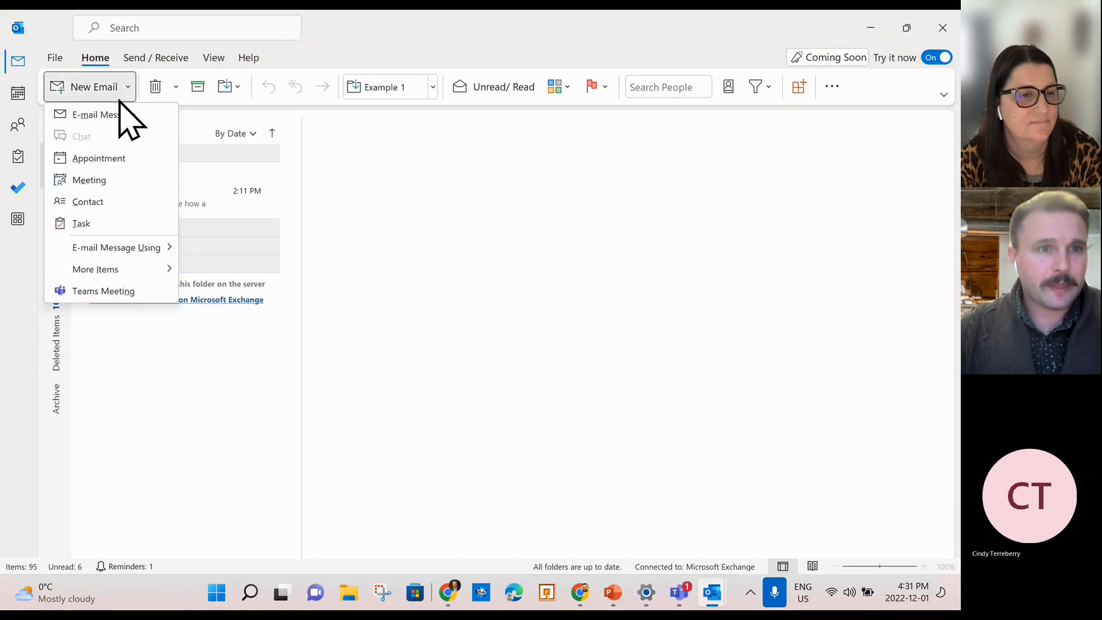
{"action": "left_click", "coordinate": [94, 203]}
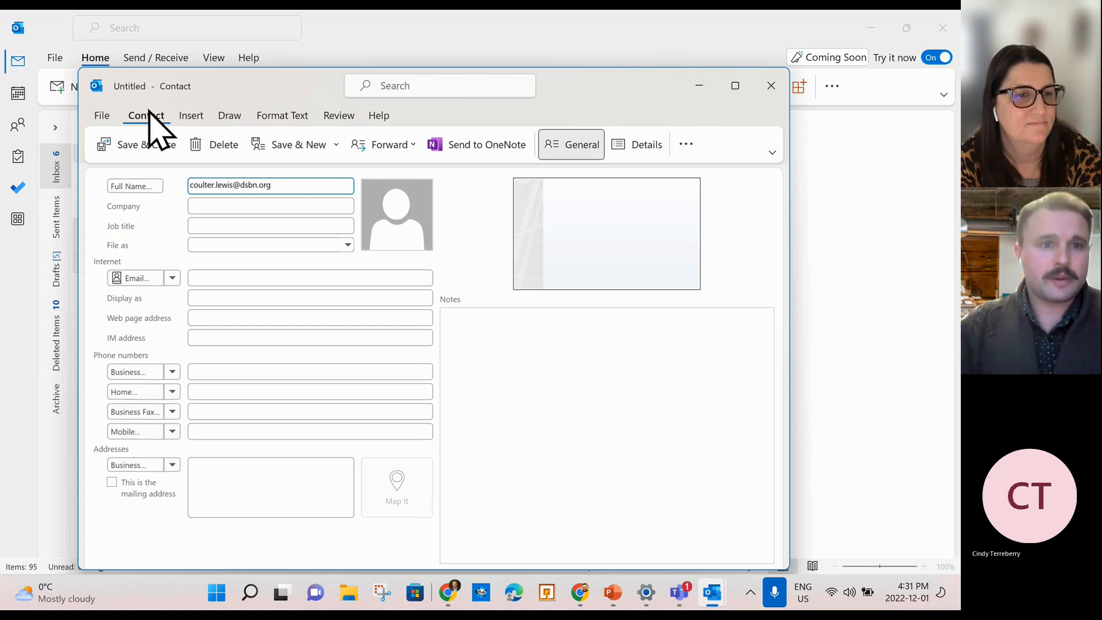
Paste the teacher's e-mail address into Email and replace Full Name with the teacher's name.
{"action": "left_click_drag", "start_coordinate": [283, 182], "coordinate": [172, 217]}
{"action": "key", "text": "ctrl+c"}
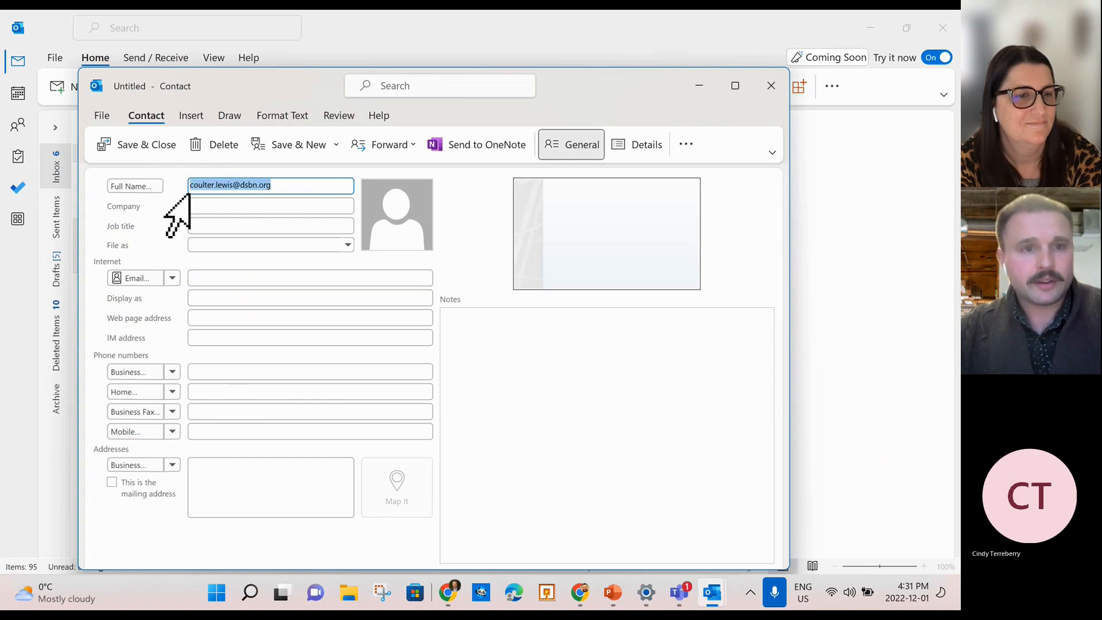
{"action": "left_click", "coordinate": [212, 277]}
{"action": "key", "text": "ctrl+v"}
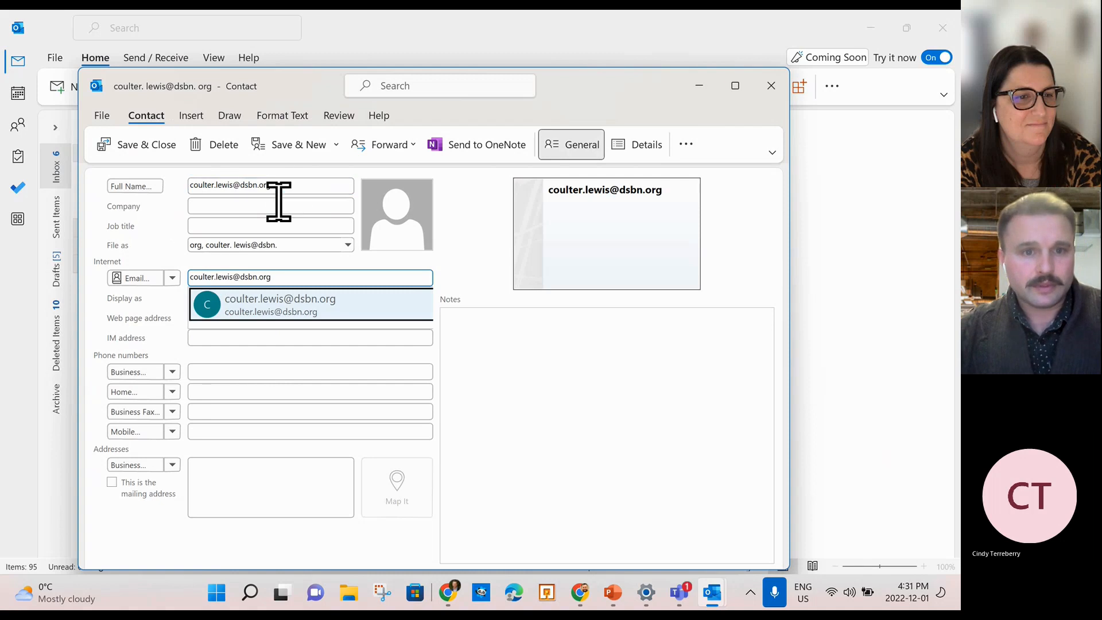
{"action": "left_click", "coordinate": [270, 291]}
{"action": "left_click_drag", "start_coordinate": [280, 182], "coordinate": [164, 174]}
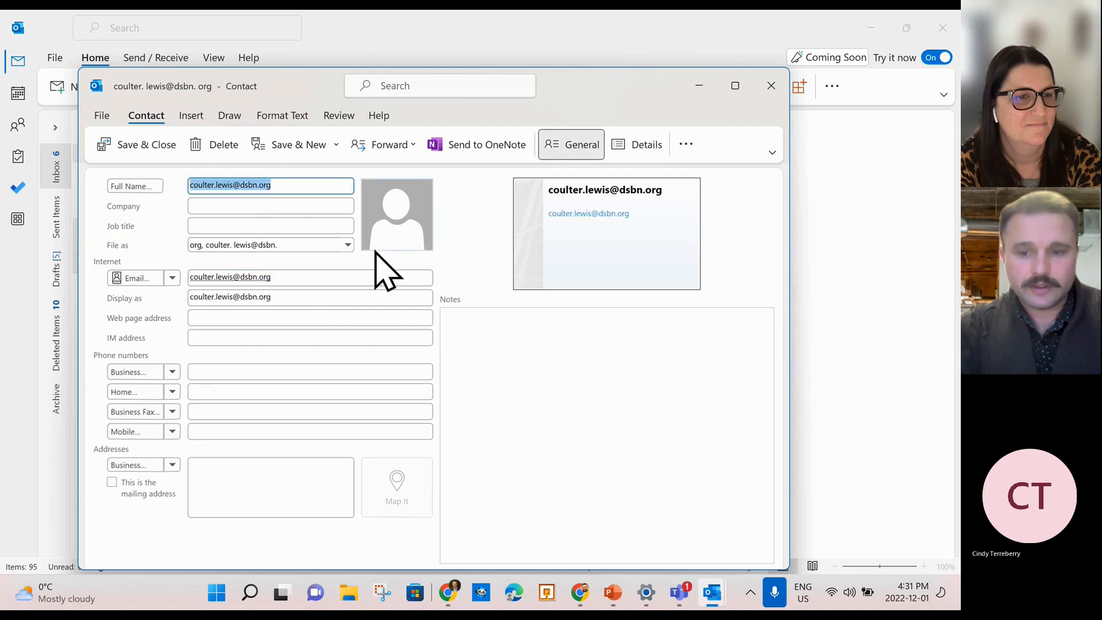
{"action": "key", "text": "Delete"}
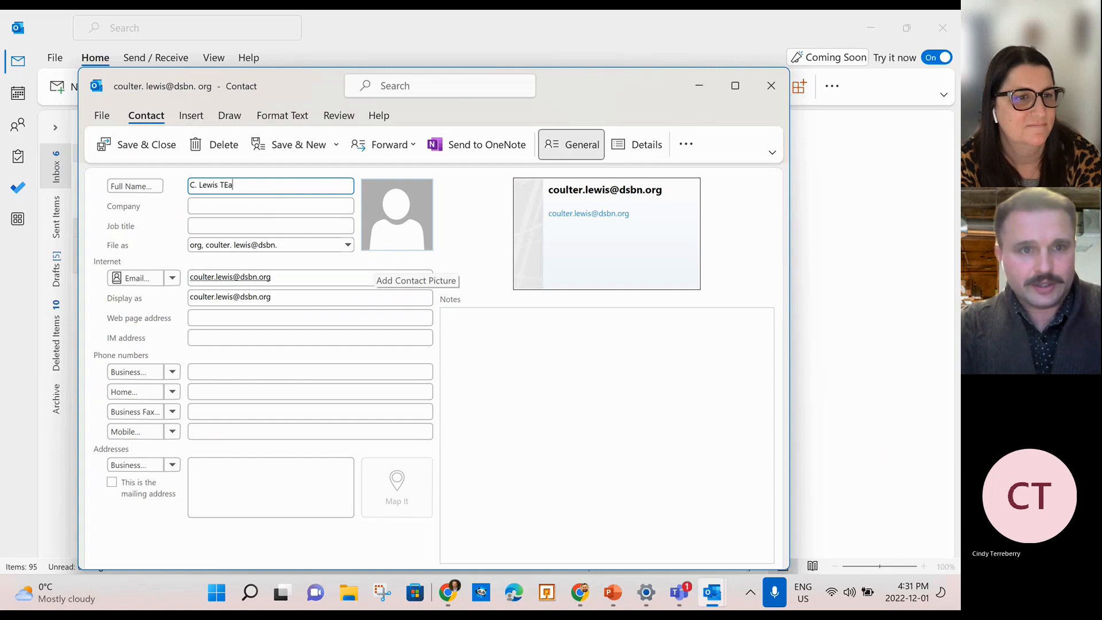
{"action": "type", "text": "acher"}
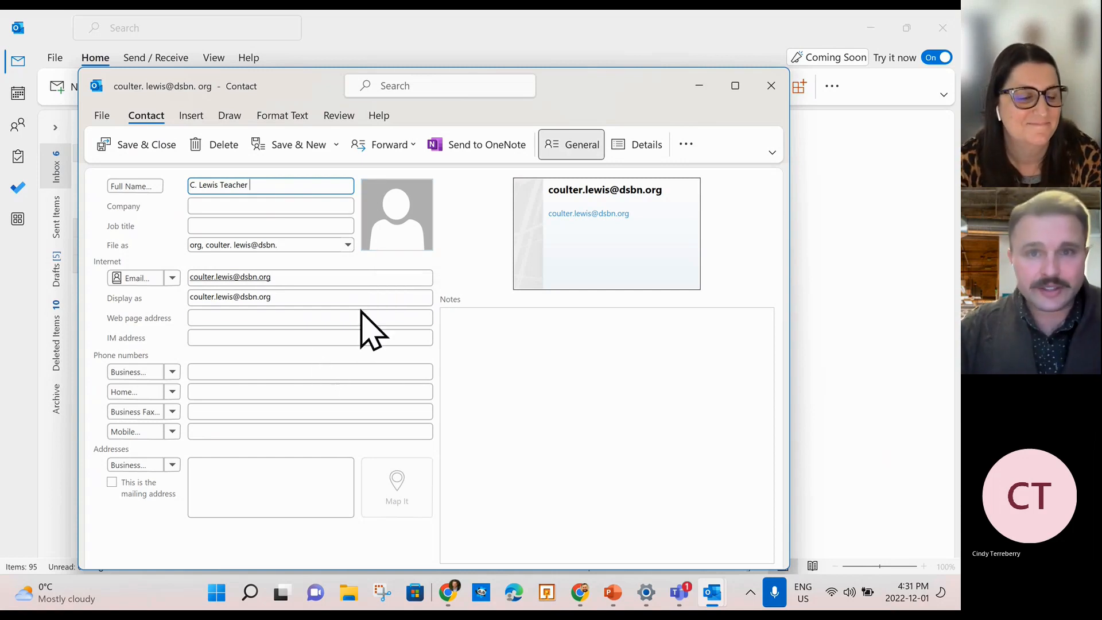
Save the teacher contact, then open and close an empty new contact.
{"action": "left_click", "coordinate": [142, 154]}
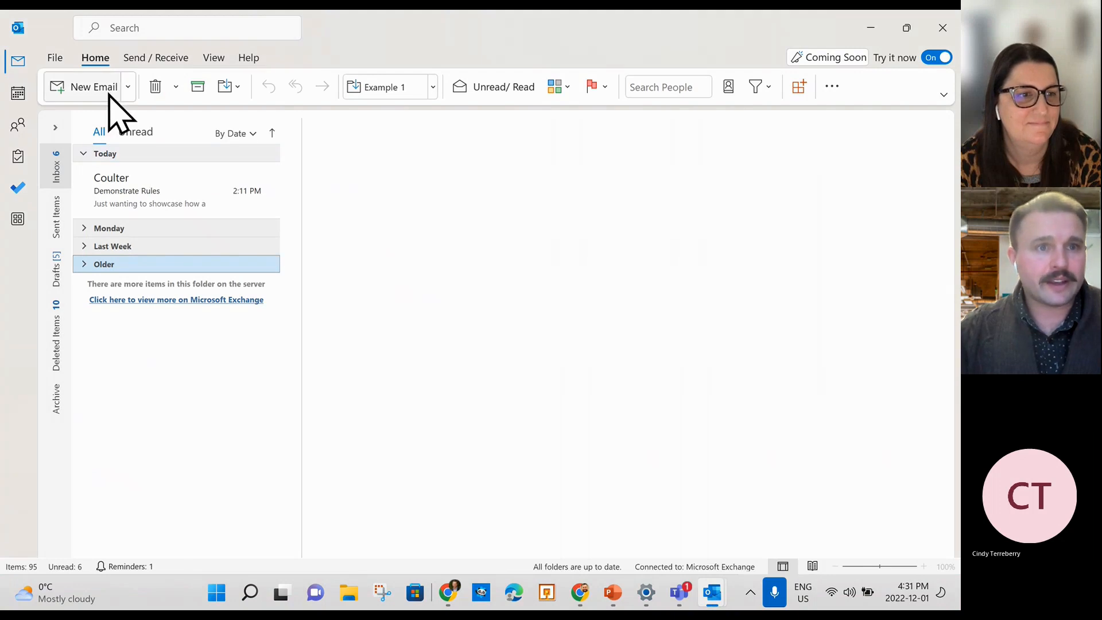
{"action": "left_click", "coordinate": [128, 87]}
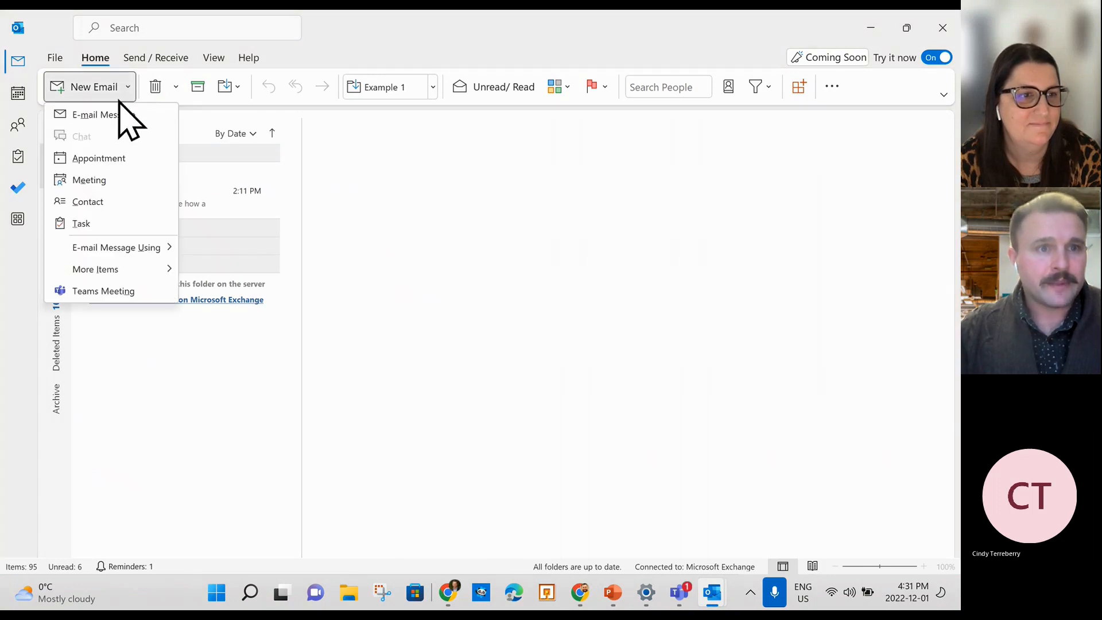
{"action": "left_click", "coordinate": [106, 203]}
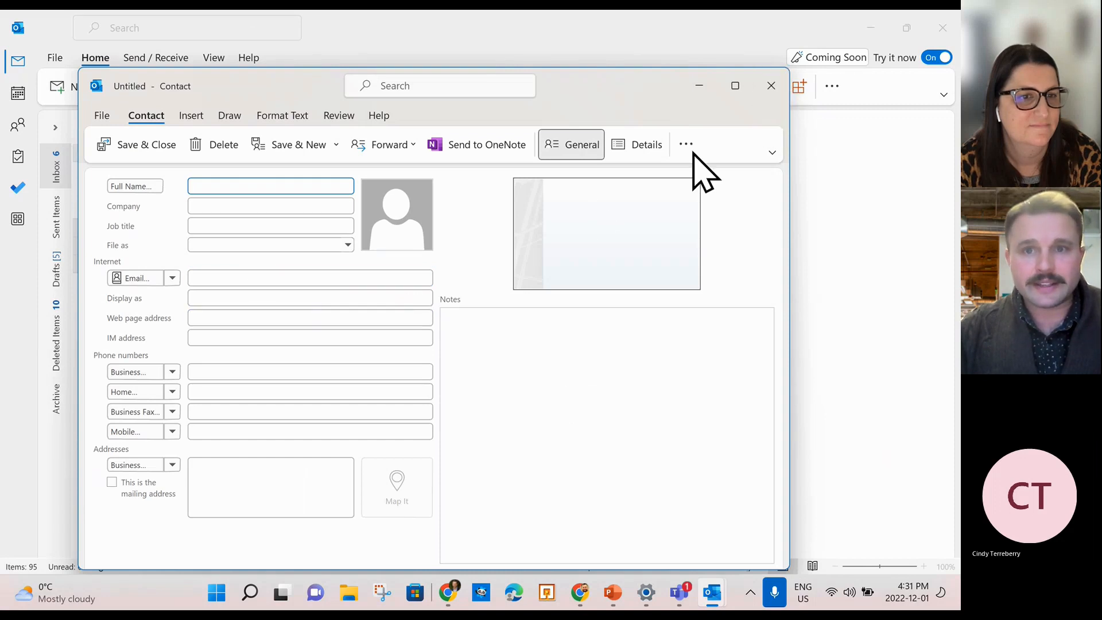
{"action": "left_click", "coordinate": [771, 86]}
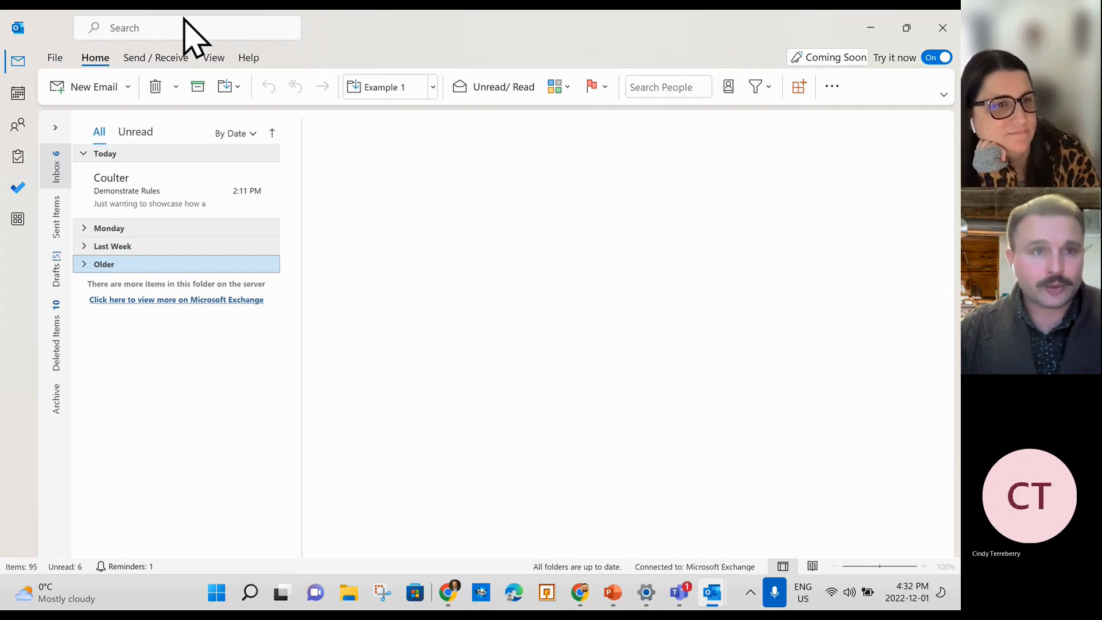
Search the mailbox for 'mailing list', then clear the search back to the inbox.
{"action": "left_click", "coordinate": [171, 28]}
{"action": "type", "text": "g"}
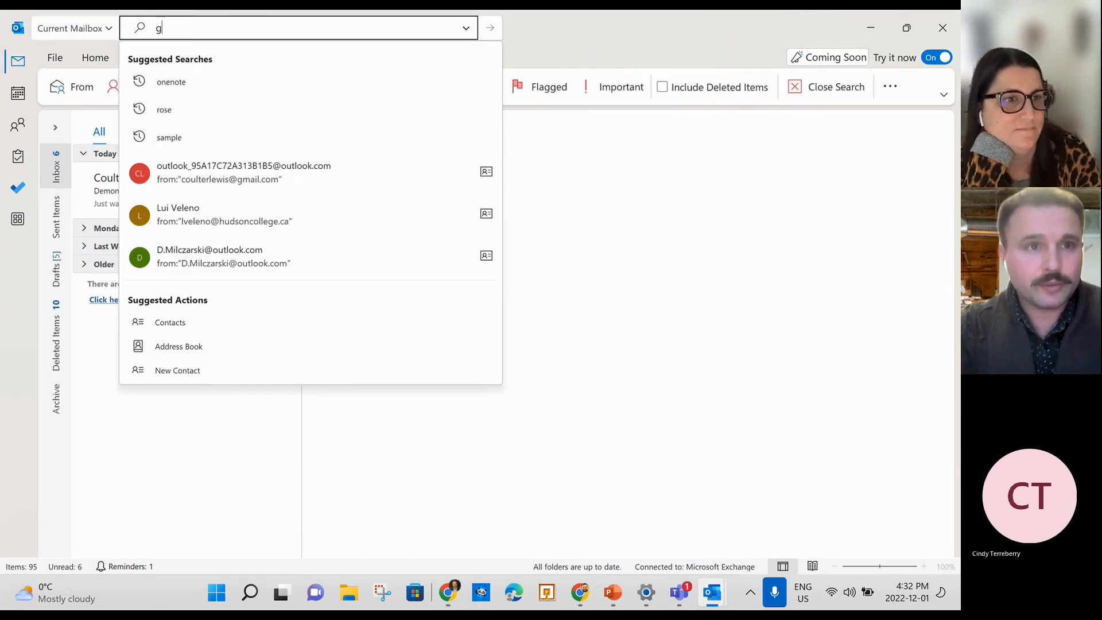
{"action": "type", "text": "roup"}
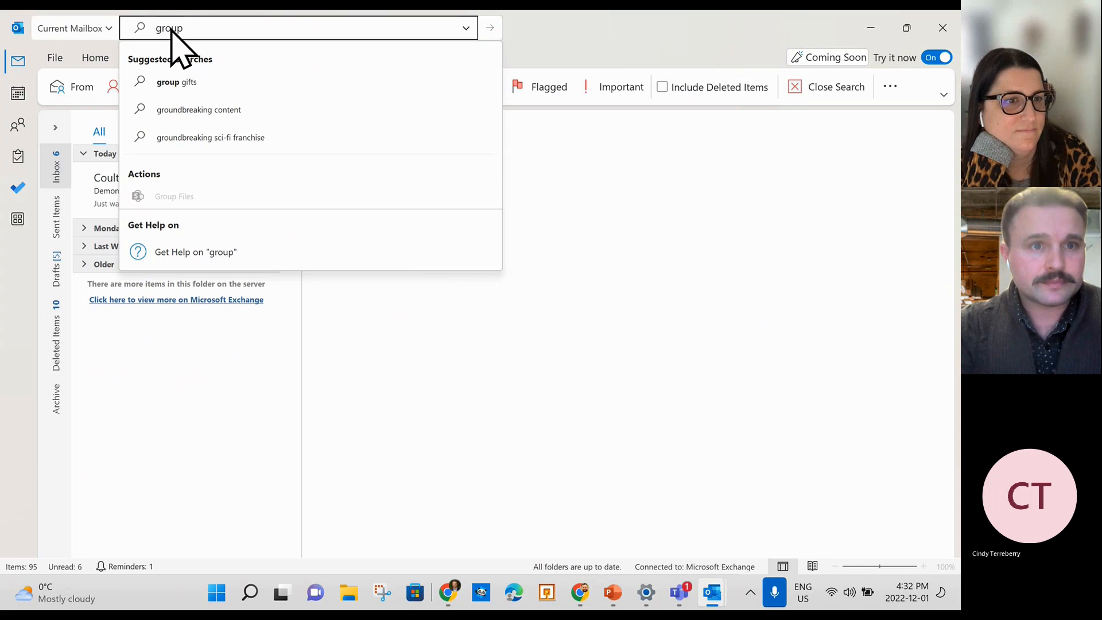
{"action": "key", "text": "BackSpace"}
{"action": "key", "text": "BackSpace"}
{"action": "key", "text": "BackSpace"}
{"action": "key", "text": "BackSpace"}
{"action": "key", "text": "BackSpace"}
{"action": "type", "text": "mailing "}
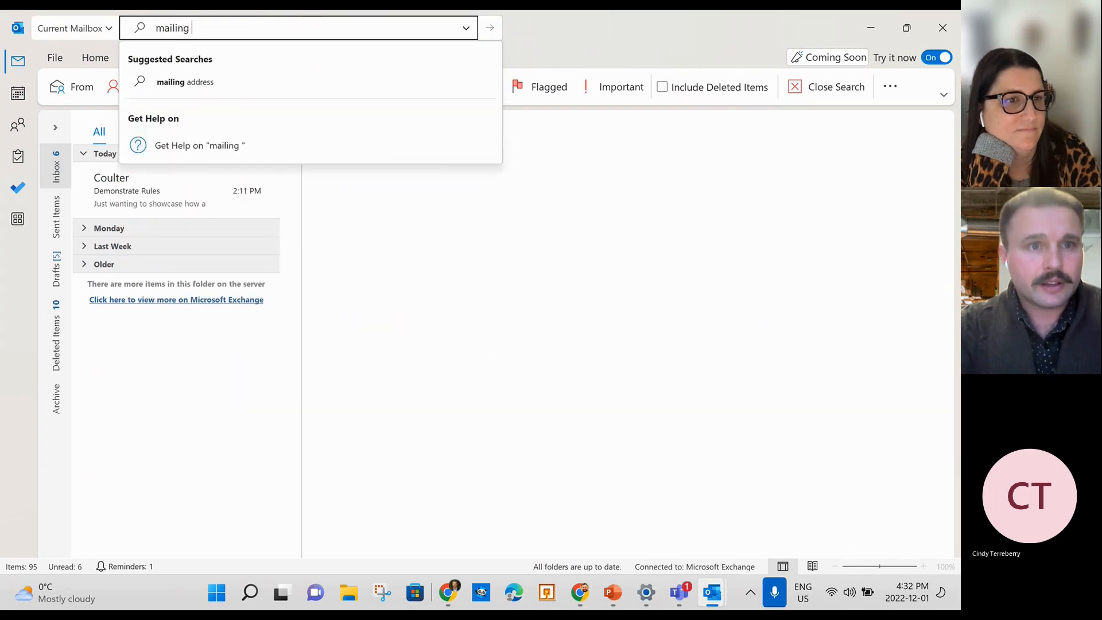
{"action": "type", "text": "list"}
{"action": "key", "text": "Return"}
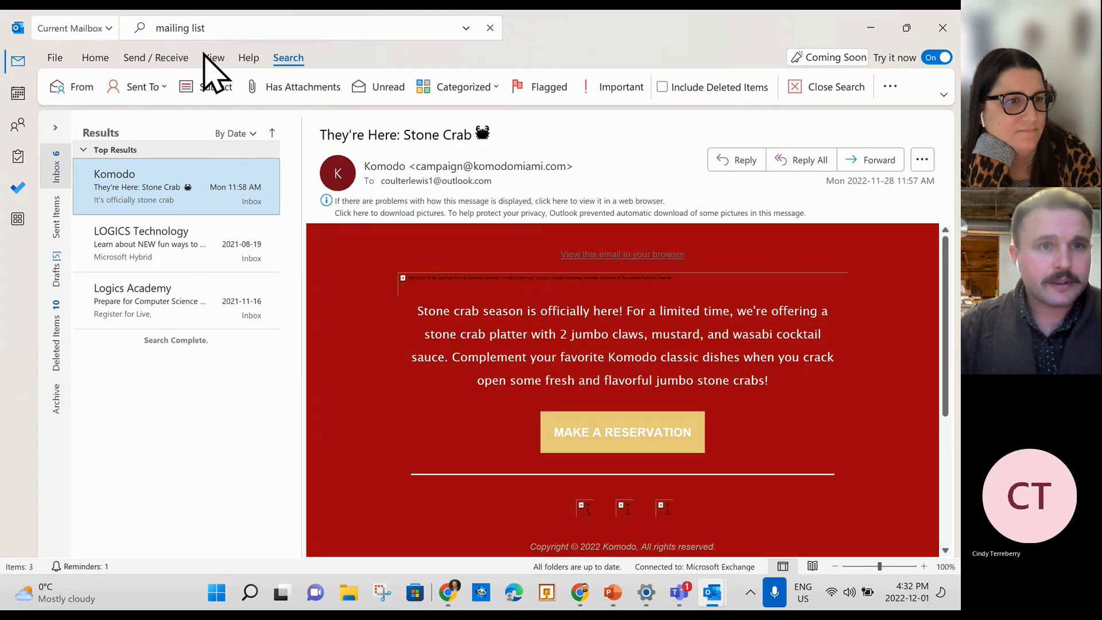
{"action": "left_click", "coordinate": [490, 28]}
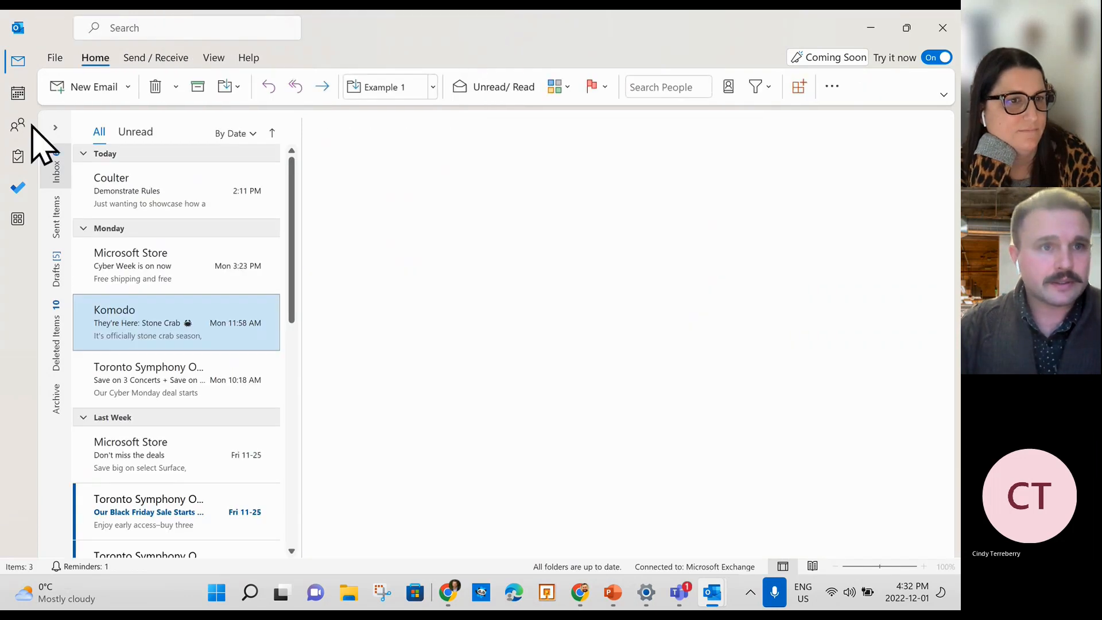
{"action": "left_click", "coordinate": [102, 87]}
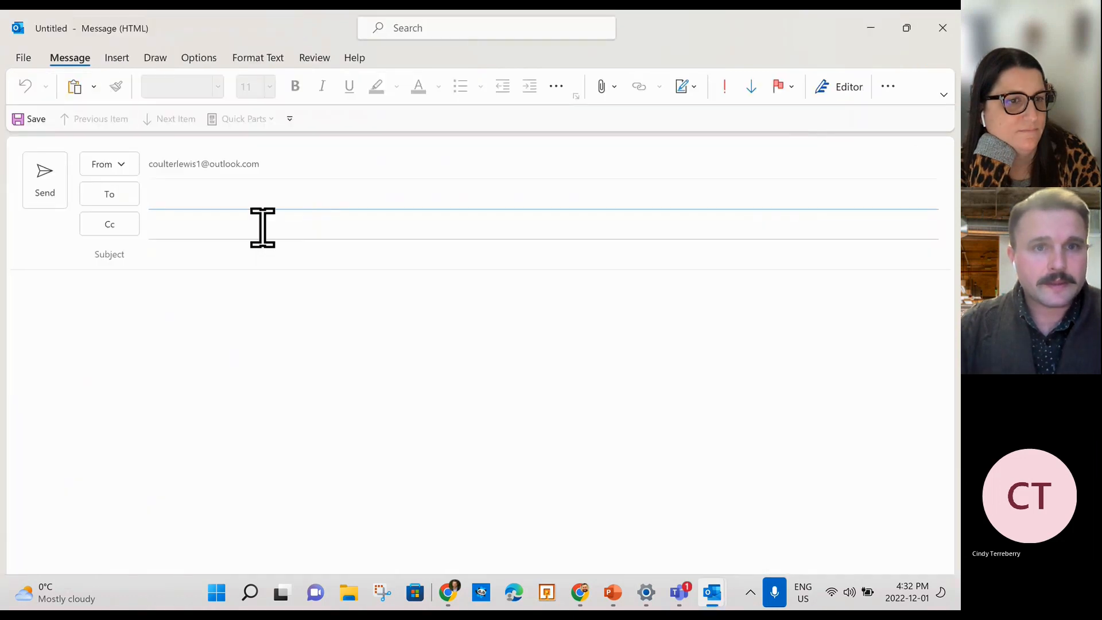
{"action": "left_click", "coordinate": [117, 60]}
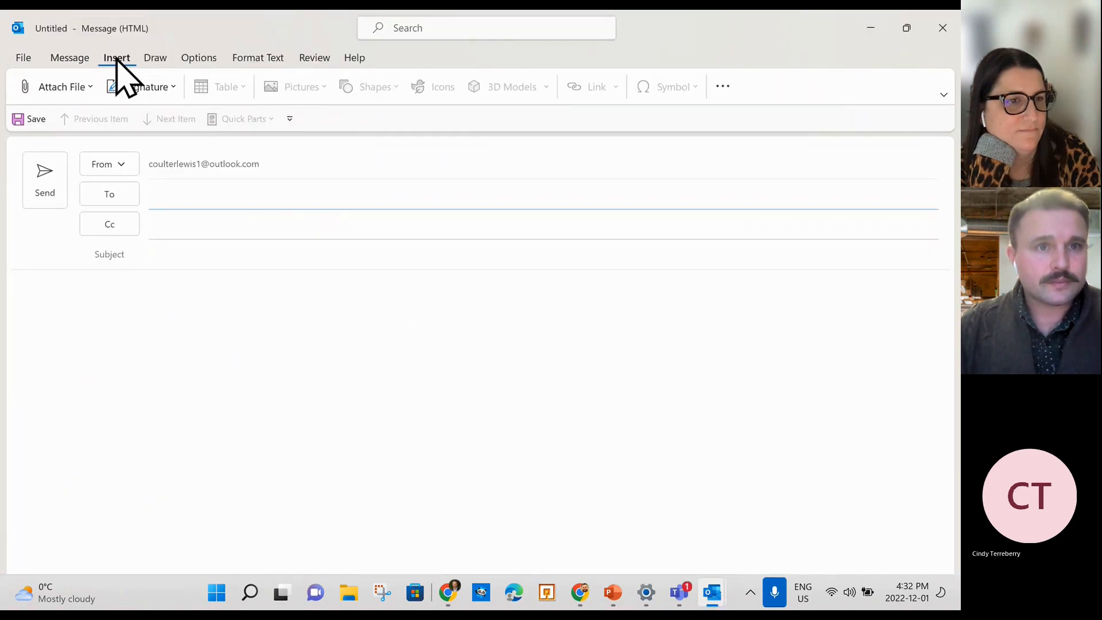
{"action": "left_click", "coordinate": [183, 57]}
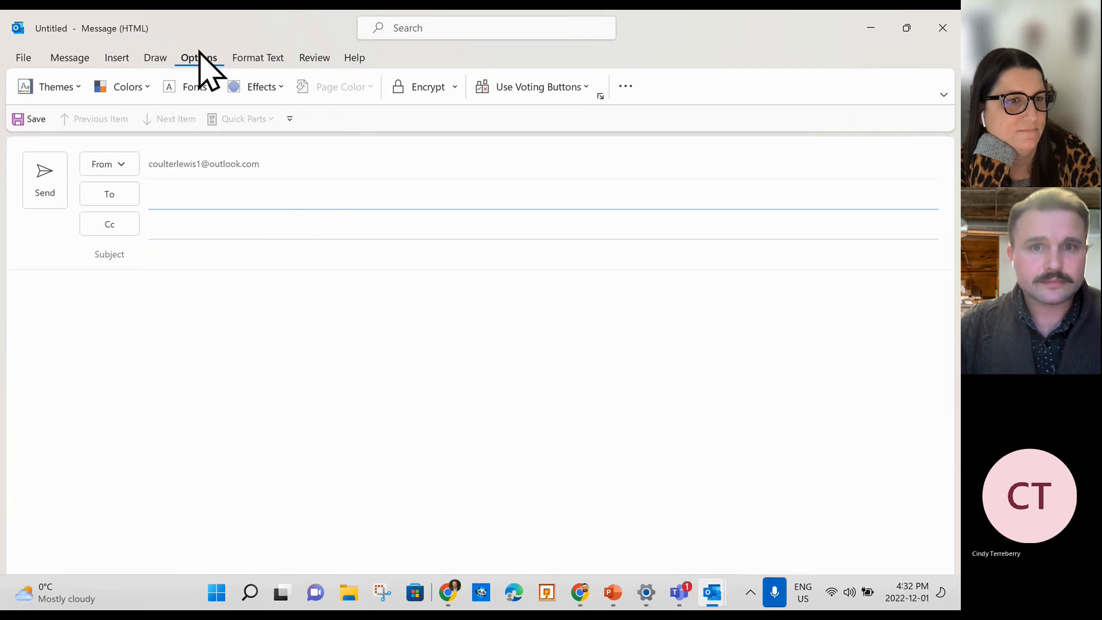
{"action": "left_click", "coordinate": [60, 58]}
{"action": "left_click", "coordinate": [425, 31]}
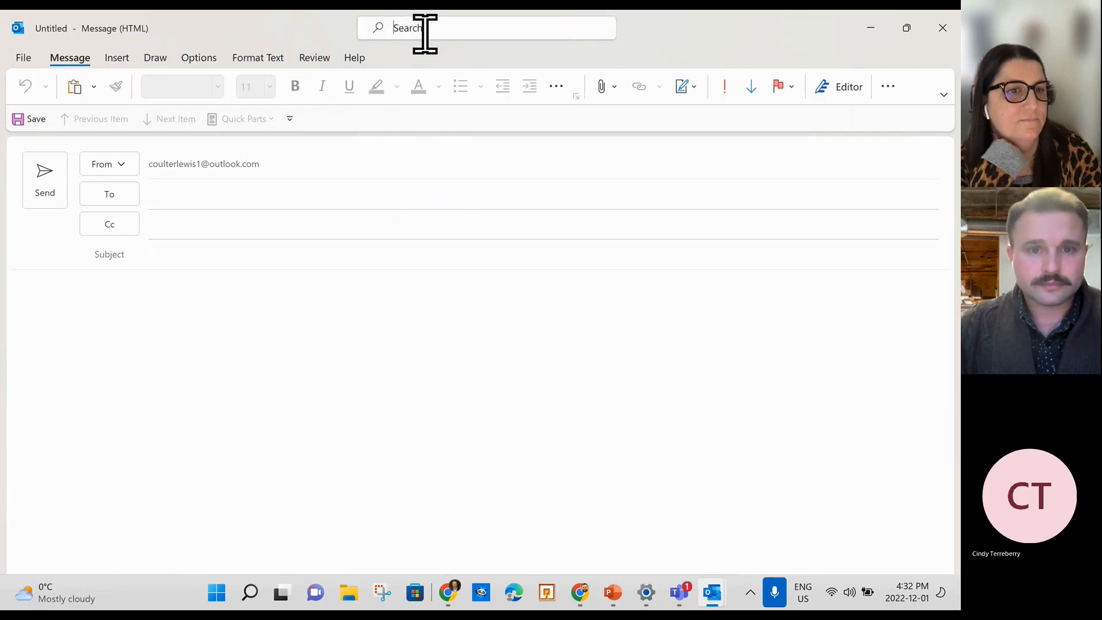
{"action": "type", "text": "mailing list"}
{"action": "key", "text": "Return"}
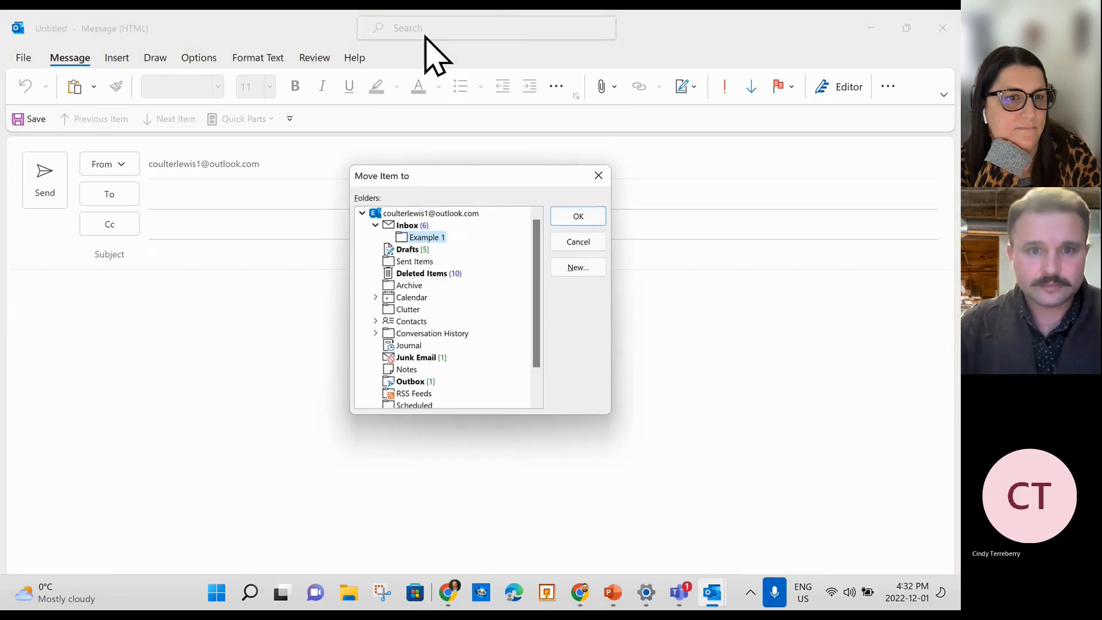
{"action": "left_click", "coordinate": [600, 176]}
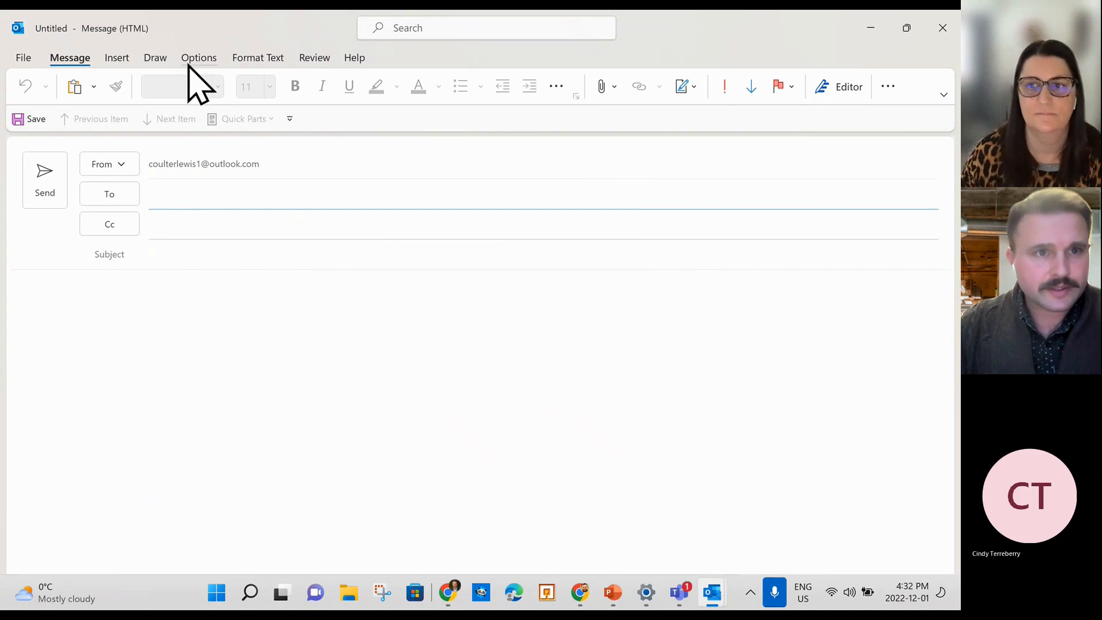
{"action": "left_click", "coordinate": [118, 59]}
{"action": "left_click", "coordinate": [70, 58]}
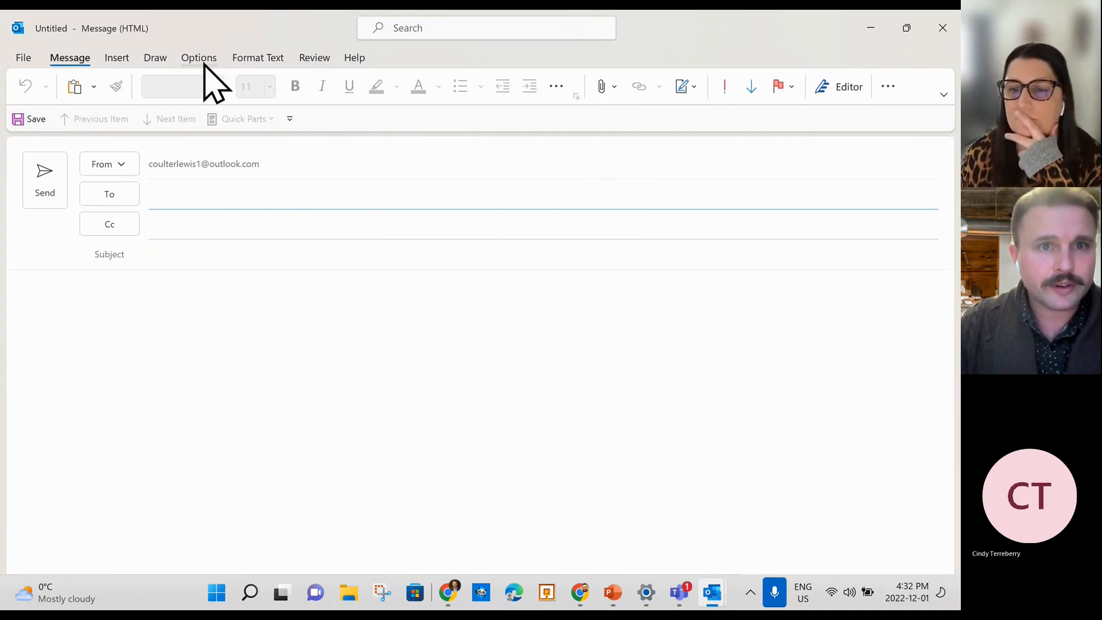
{"action": "left_click", "coordinate": [942, 28]}
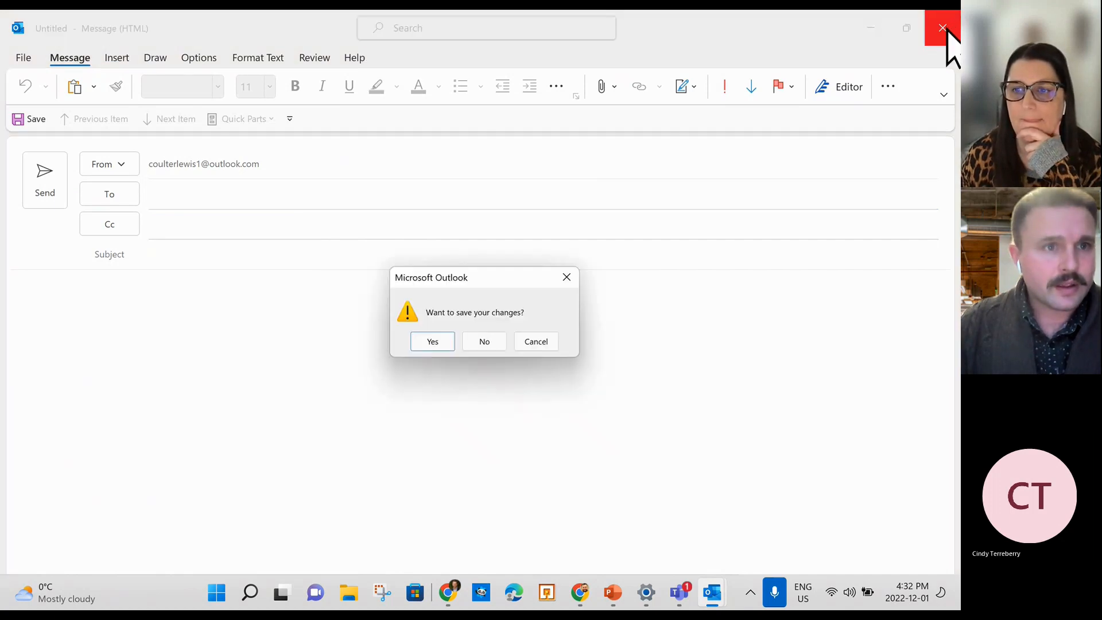
{"action": "left_click", "coordinate": [480, 346]}
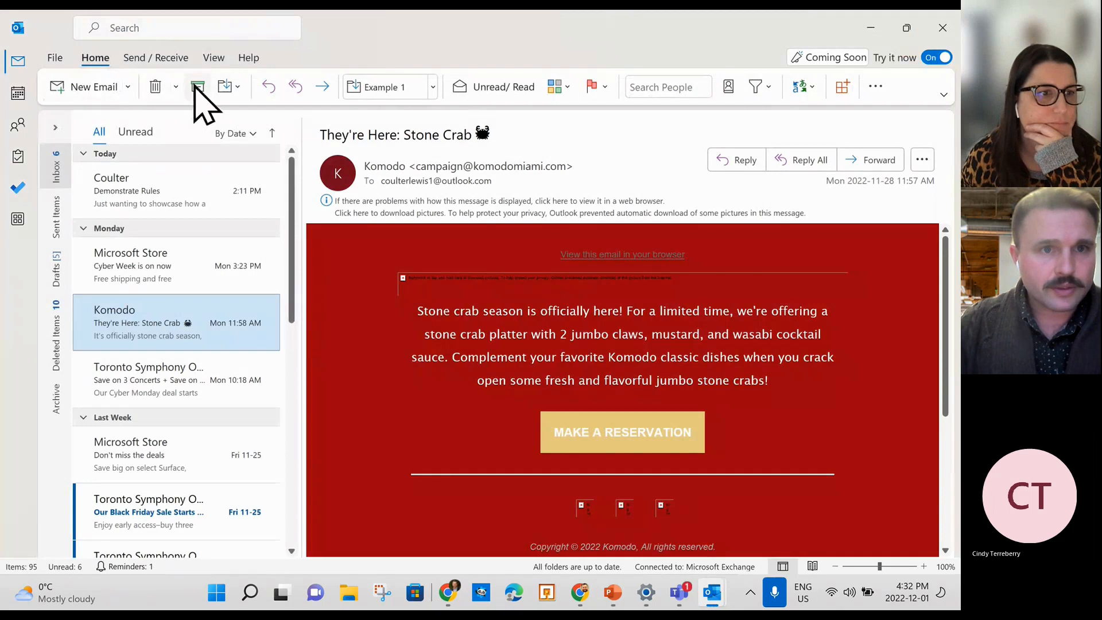
Start a new contact group and add members from the address book.
{"action": "left_click", "coordinate": [128, 86]}
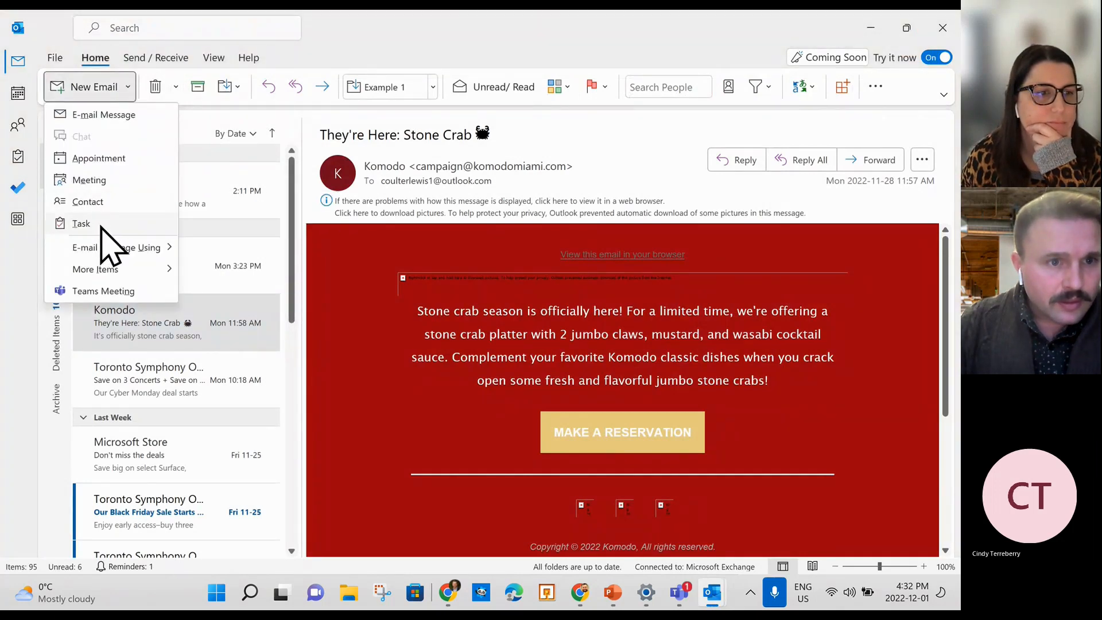
{"action": "mouse_move", "coordinate": [134, 274]}
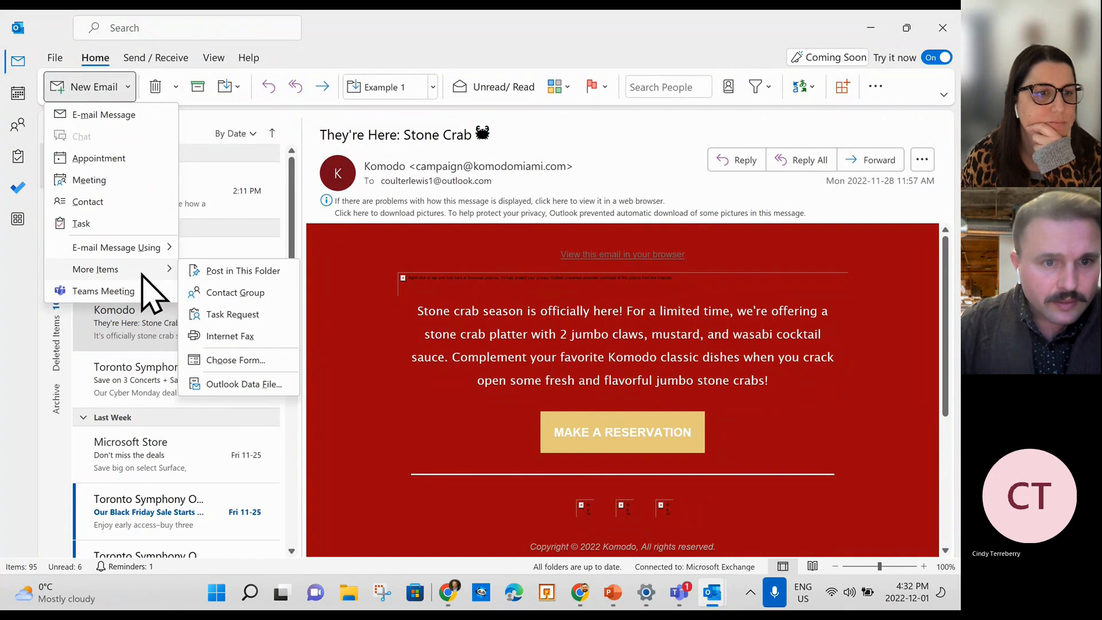
{"action": "left_click", "coordinate": [249, 292]}
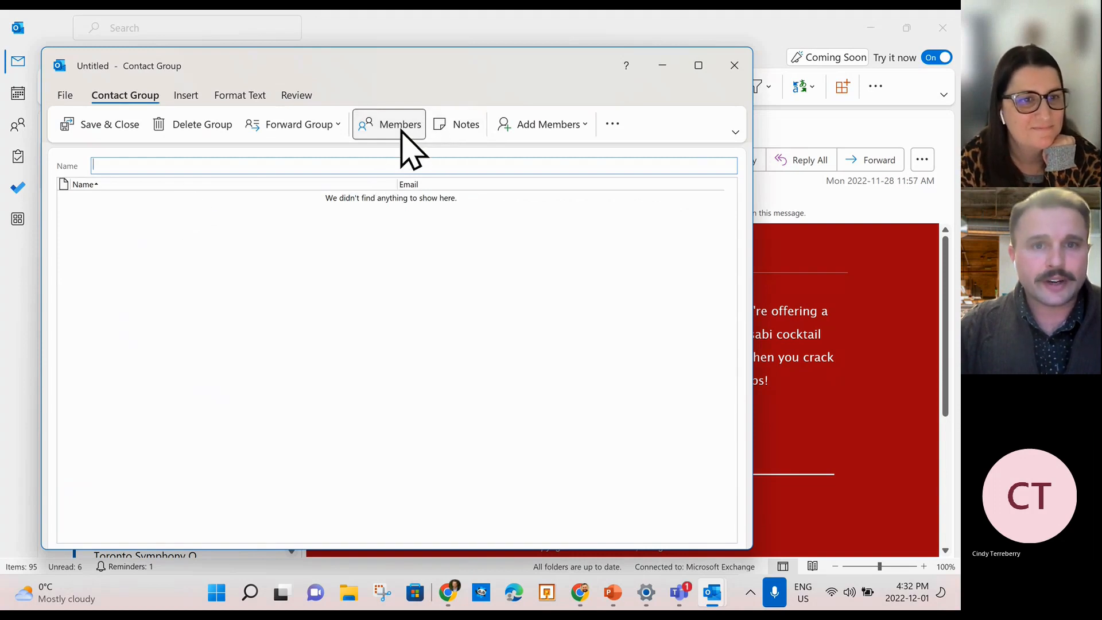
{"action": "left_click", "coordinate": [565, 135]}
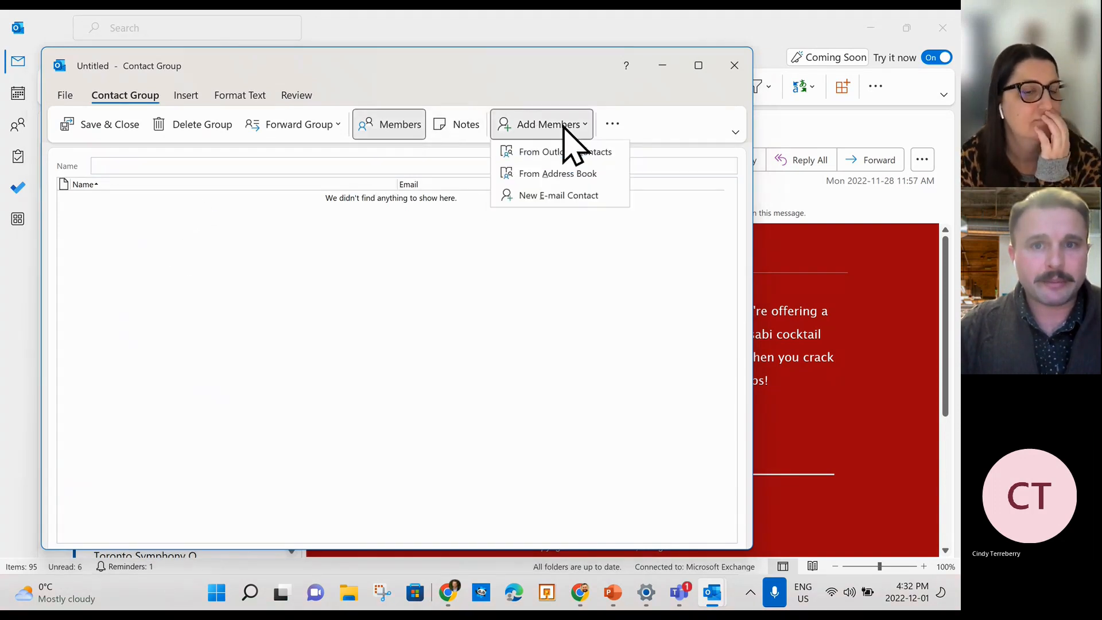
{"action": "left_click", "coordinate": [590, 175]}
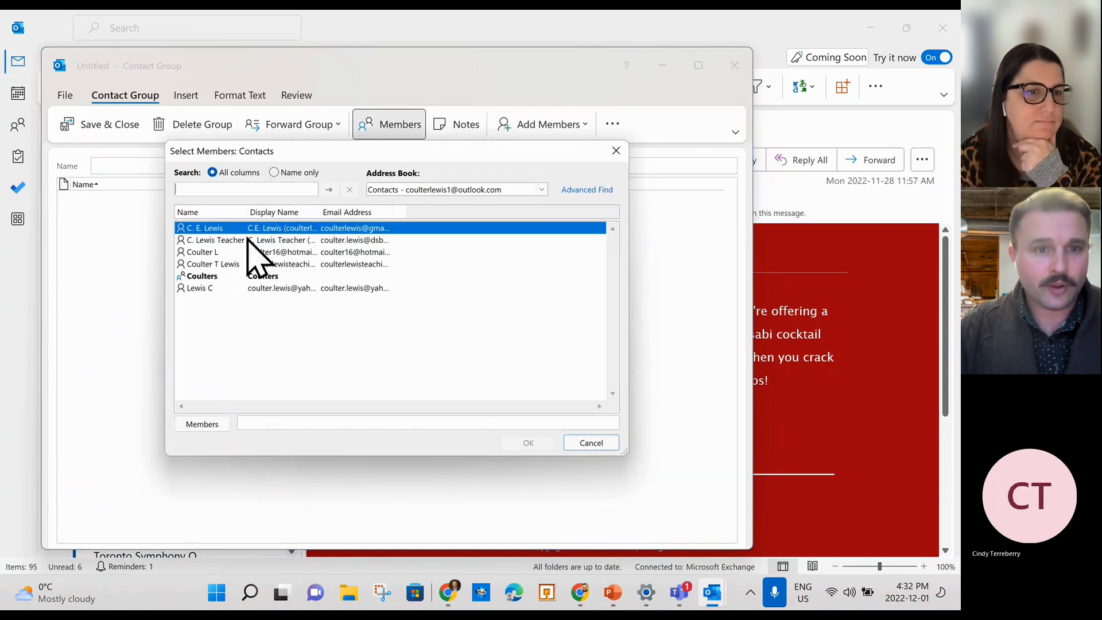
Add the first three address-book contacts as group members.
{"action": "left_click", "coordinate": [234, 240]}
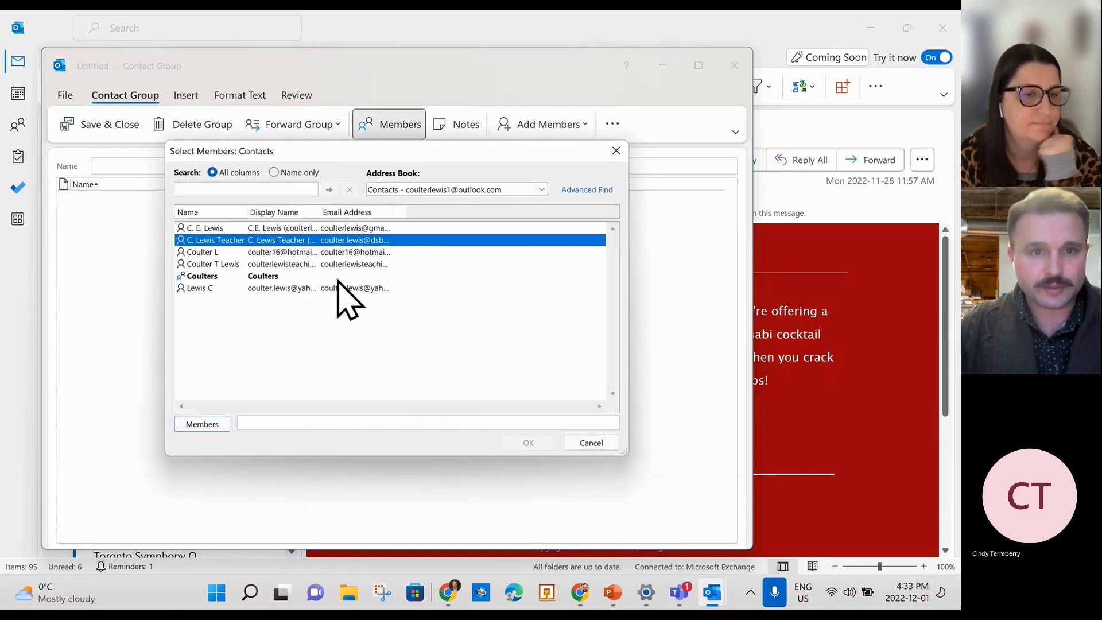
{"action": "double_click", "coordinate": [326, 241]}
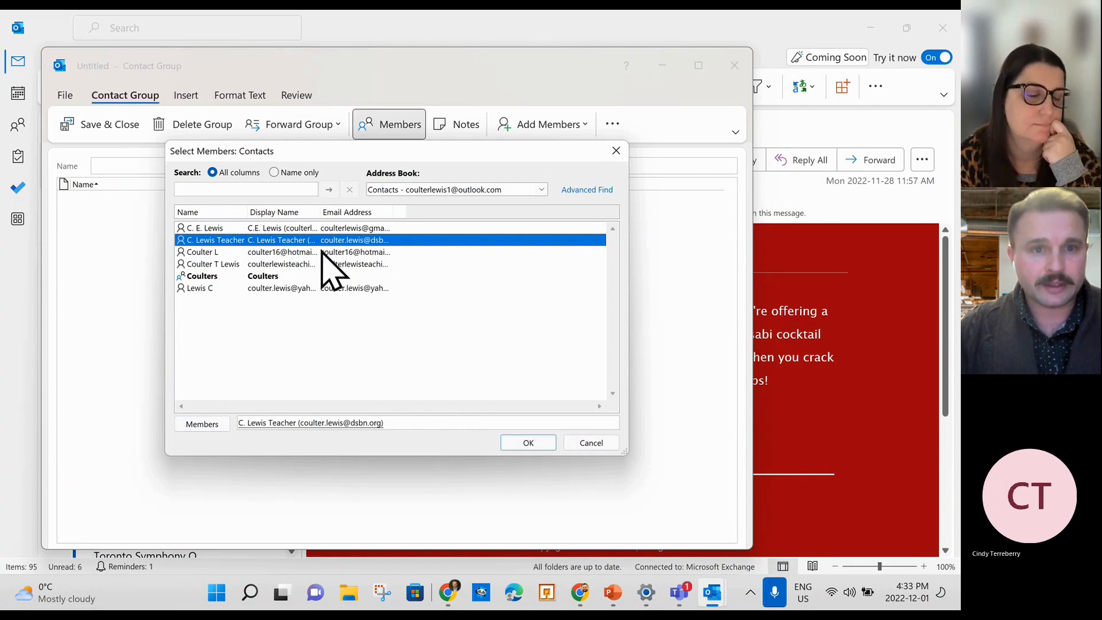
{"action": "left_click", "coordinate": [322, 252]}
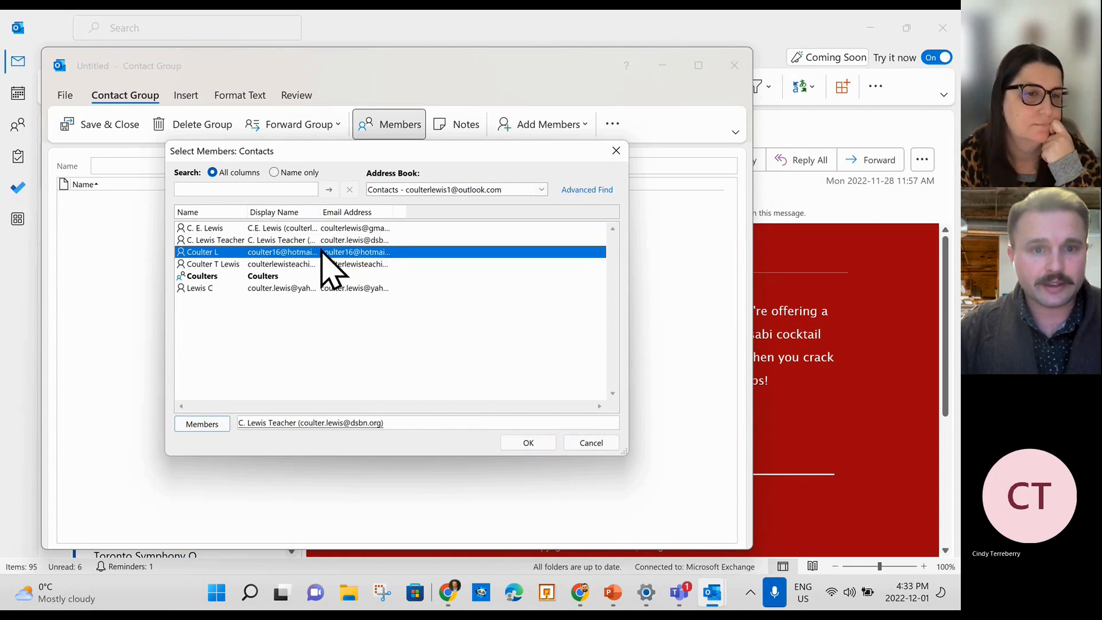
{"action": "double_click", "coordinate": [283, 257]}
{"action": "double_click", "coordinate": [278, 228]}
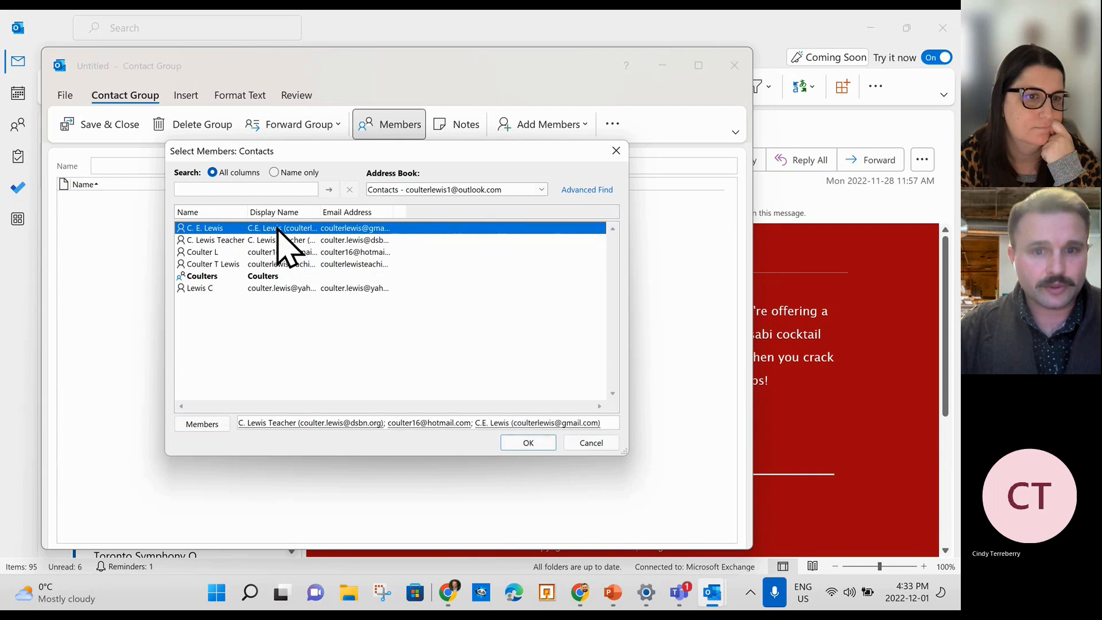
{"action": "left_click", "coordinate": [519, 443]}
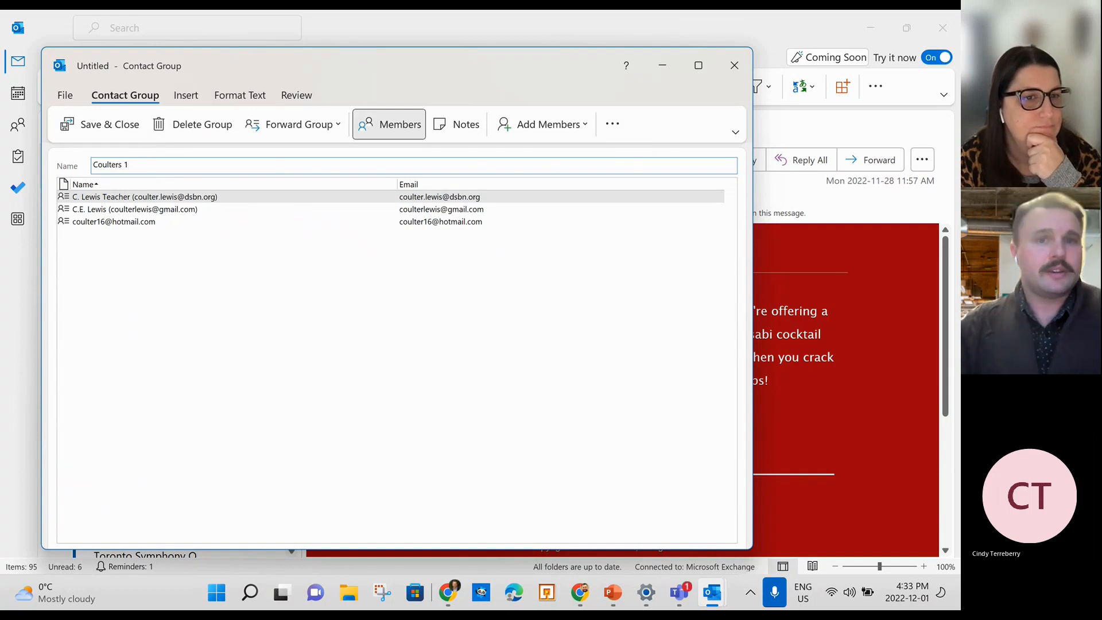
Name the group 'Coulters 1' and save it.
{"action": "left_click", "coordinate": [153, 288]}
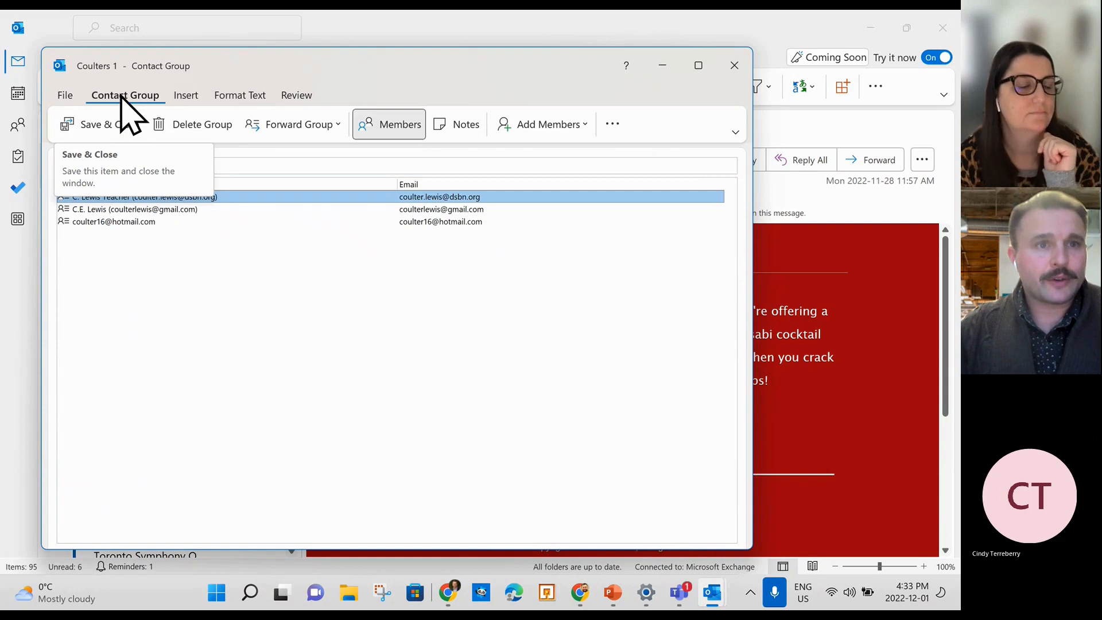
{"action": "left_click", "coordinate": [93, 127]}
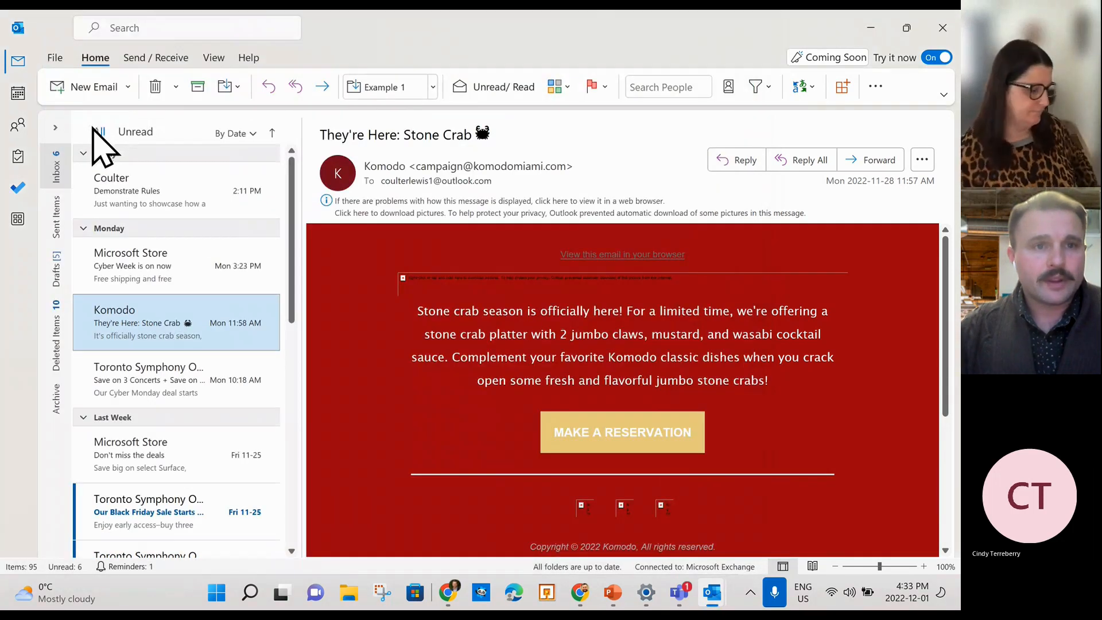
{"action": "left_click", "coordinate": [92, 81]}
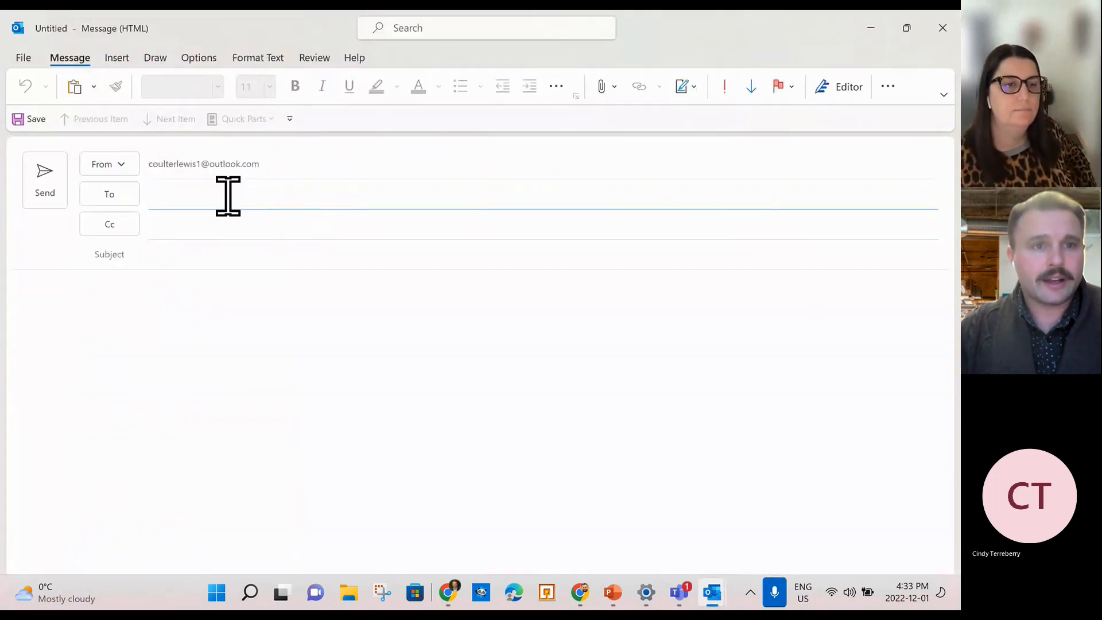
Address a test message to the Coulters 1 group, then close it without saving.
{"action": "type", "text": "coulter"}
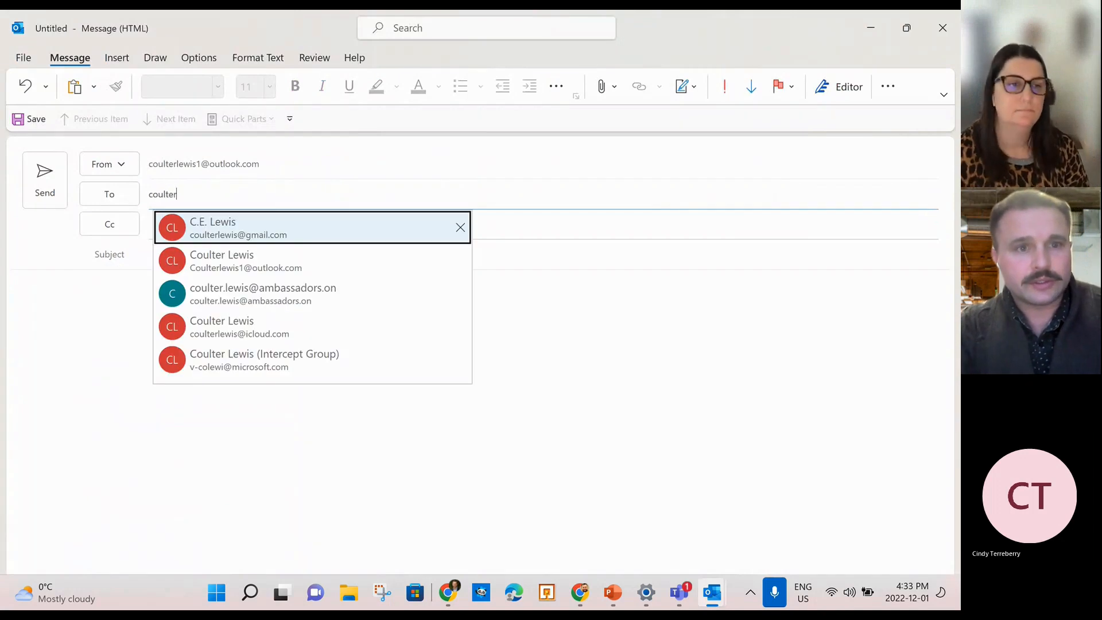
{"action": "type", "text": "s 1"}
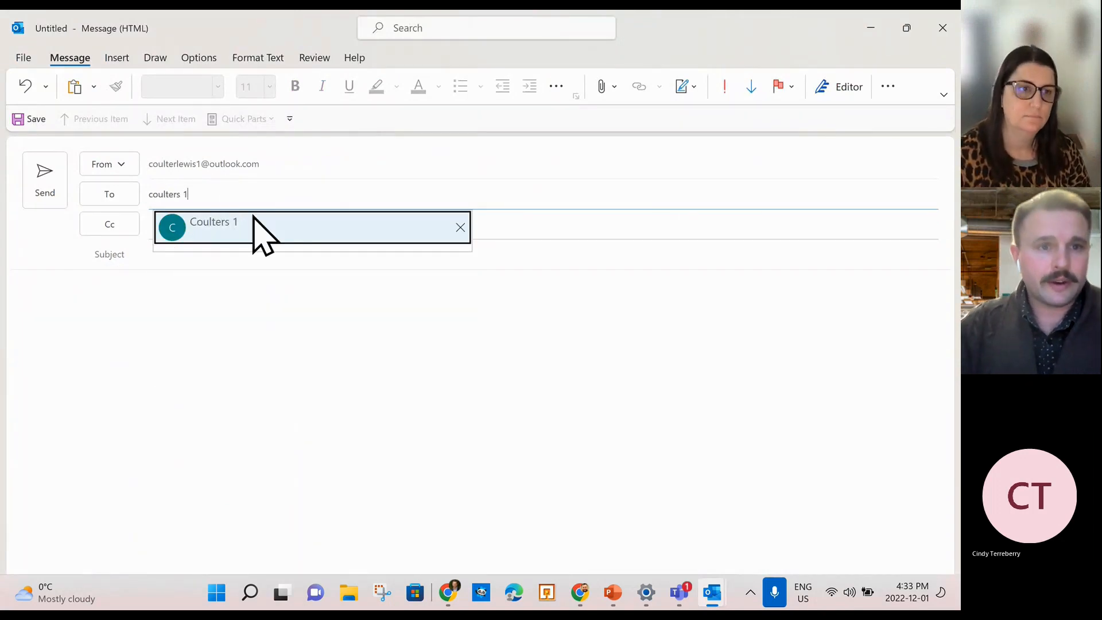
{"action": "left_click", "coordinate": [248, 231]}
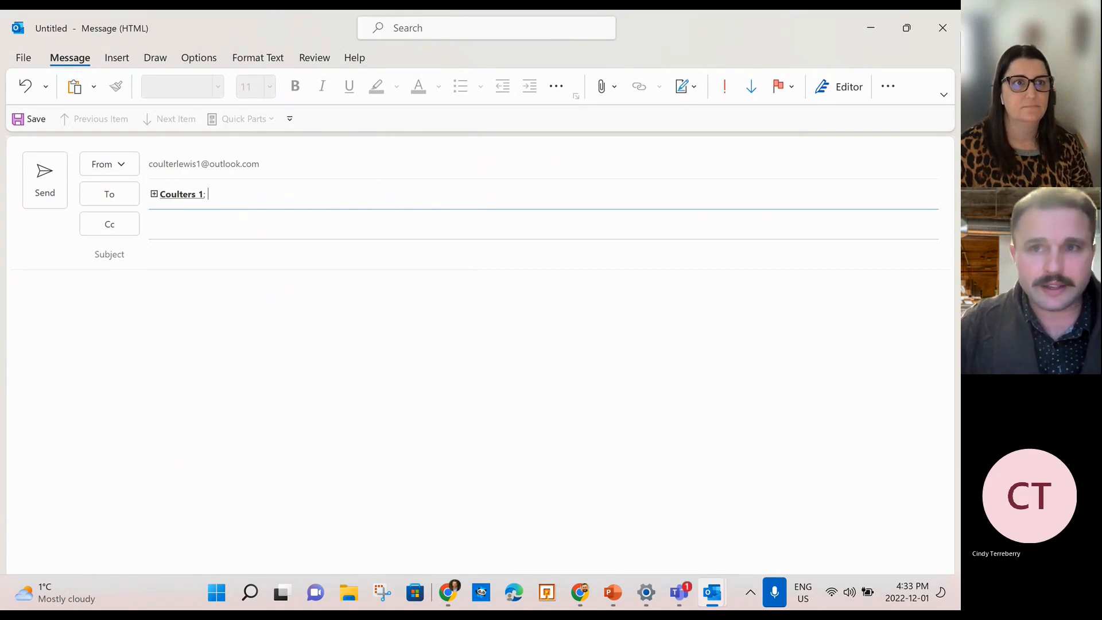
{"action": "left_click", "coordinate": [942, 28]}
{"action": "left_click", "coordinate": [486, 344]}
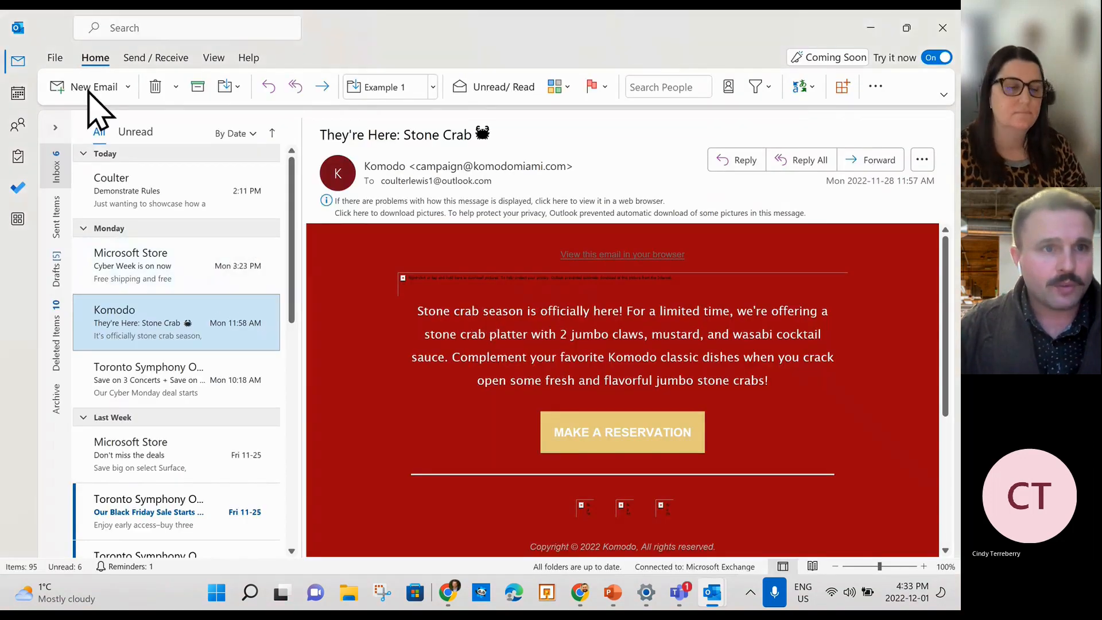
{"action": "left_click", "coordinate": [127, 88]}
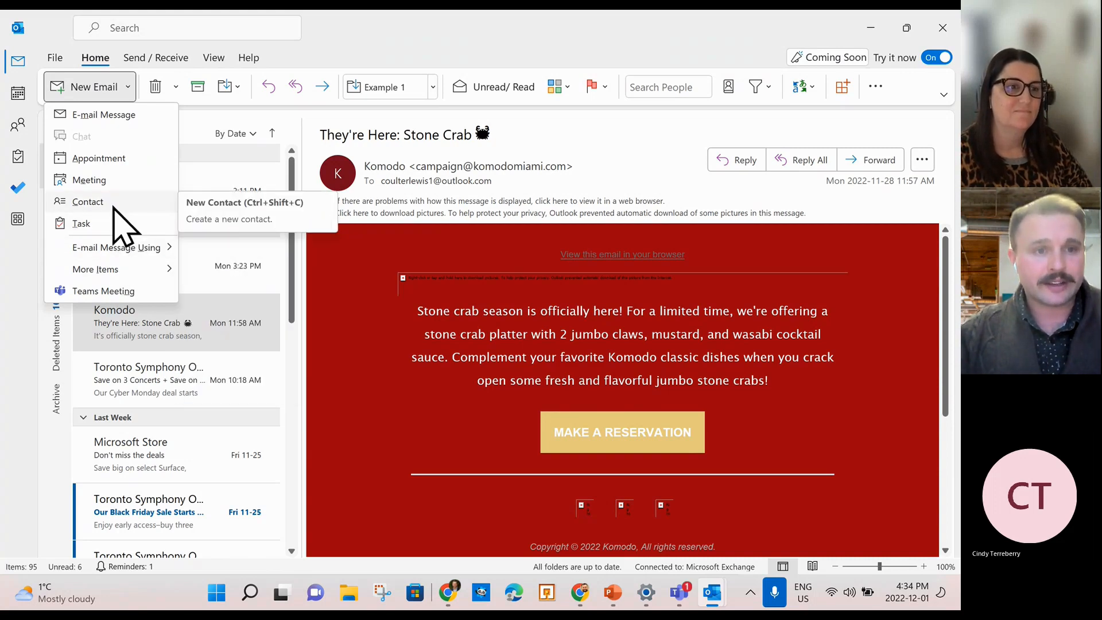
Start a new contact group and open the Contacts address book to pick members.
{"action": "mouse_move", "coordinate": [128, 271]}
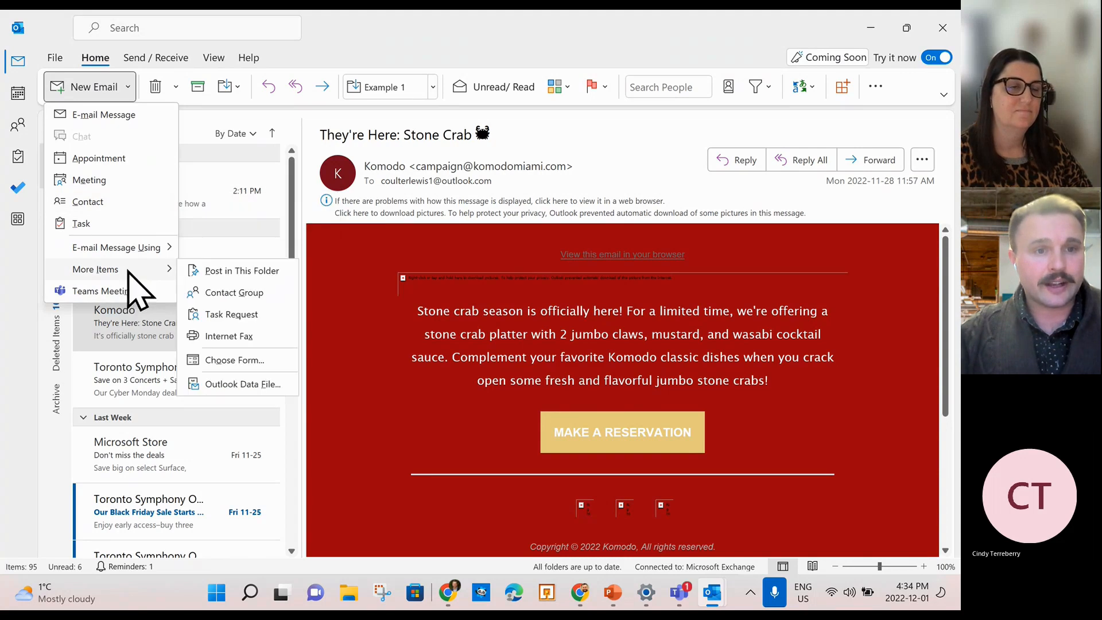
{"action": "left_click", "coordinate": [257, 293]}
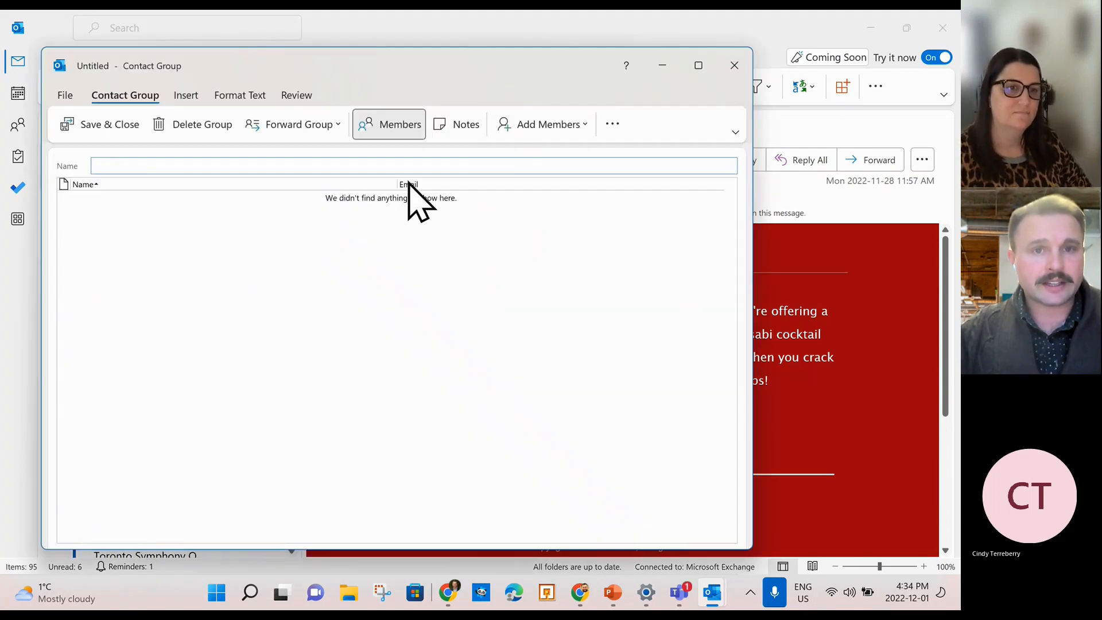
{"action": "left_click", "coordinate": [529, 124]}
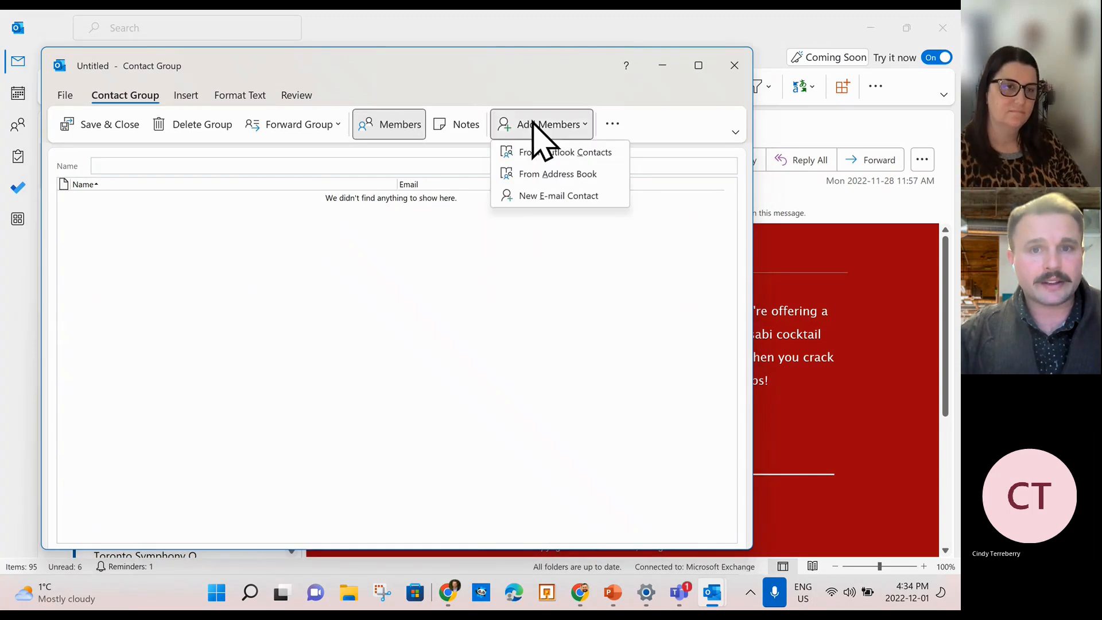
{"action": "left_click", "coordinate": [585, 151]}
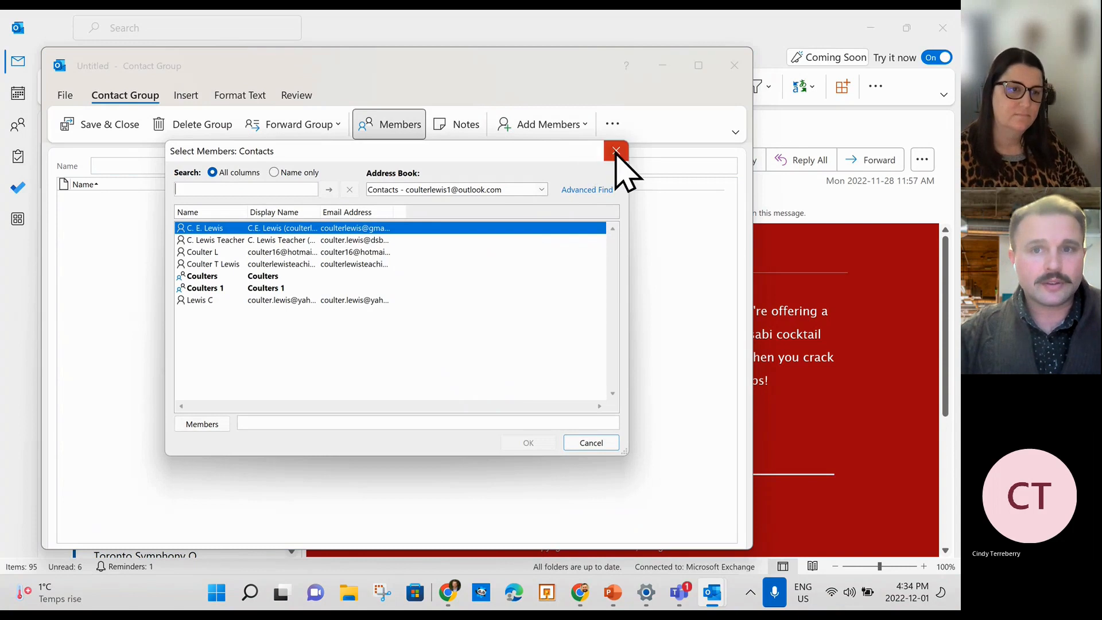
{"action": "left_click", "coordinate": [612, 151]}
{"action": "left_click", "coordinate": [541, 128]}
{"action": "left_click", "coordinate": [553, 175]}
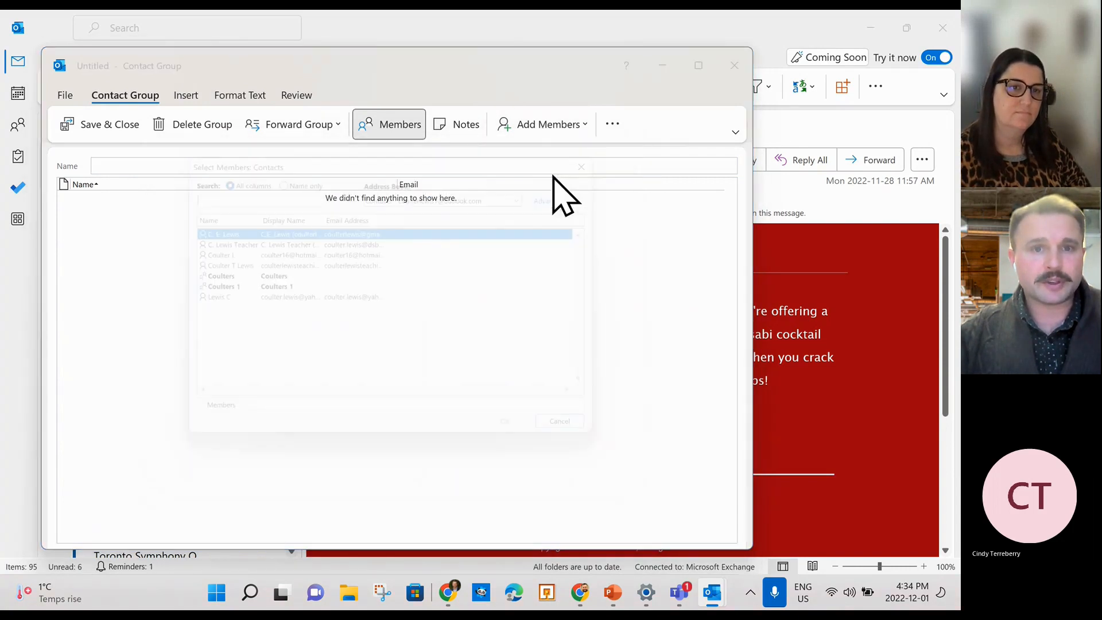
{"action": "left_click", "coordinate": [530, 189]}
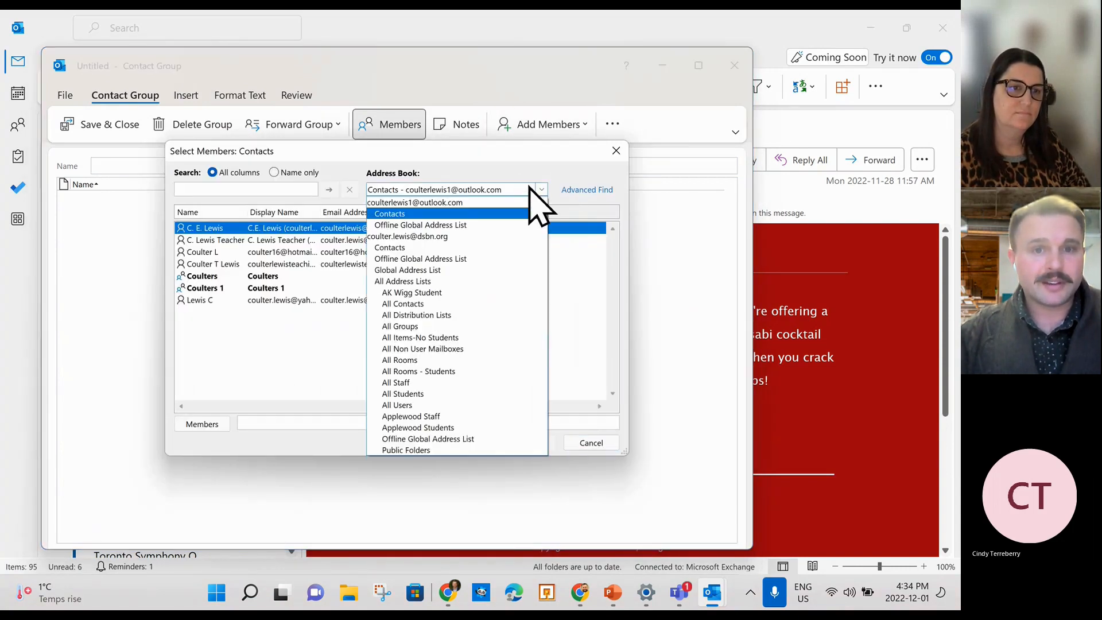
{"action": "left_click", "coordinate": [529, 189]}
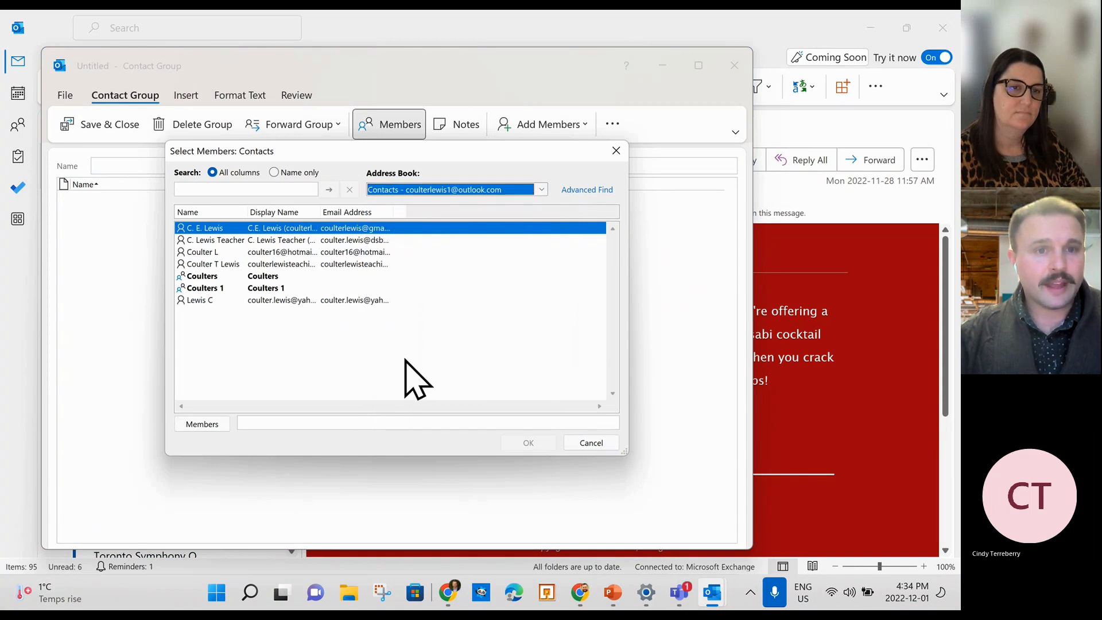
Add the second and fourth contacts as the group's two members.
{"action": "left_click", "coordinate": [288, 253]}
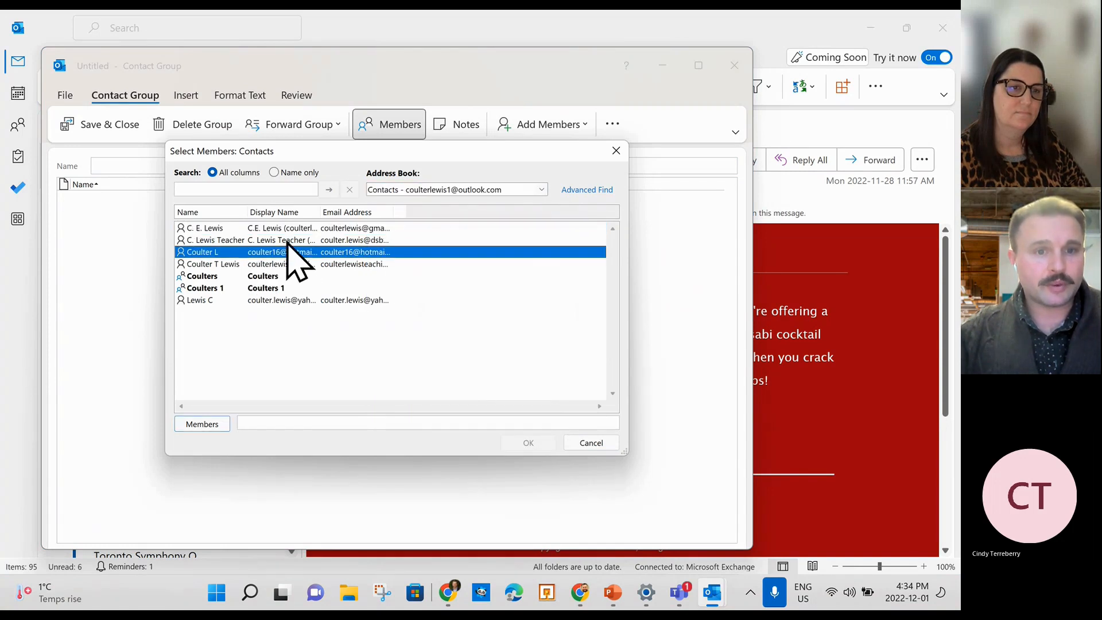
{"action": "double_click", "coordinate": [286, 241]}
{"action": "left_click", "coordinate": [277, 264]}
{"action": "double_click", "coordinate": [277, 264]}
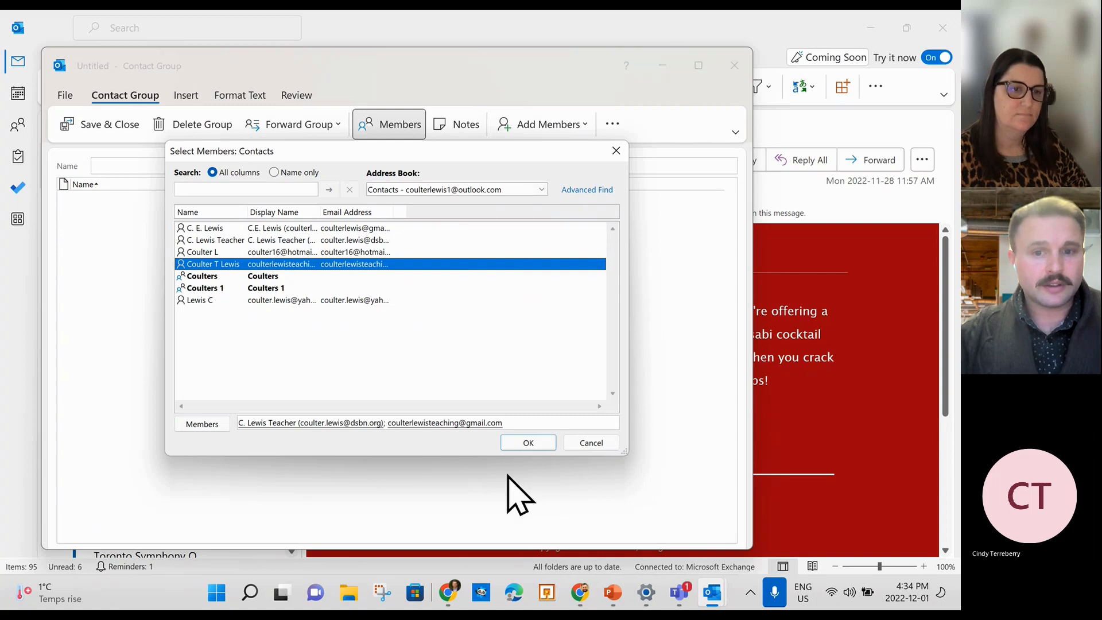
{"action": "left_click", "coordinate": [529, 443]}
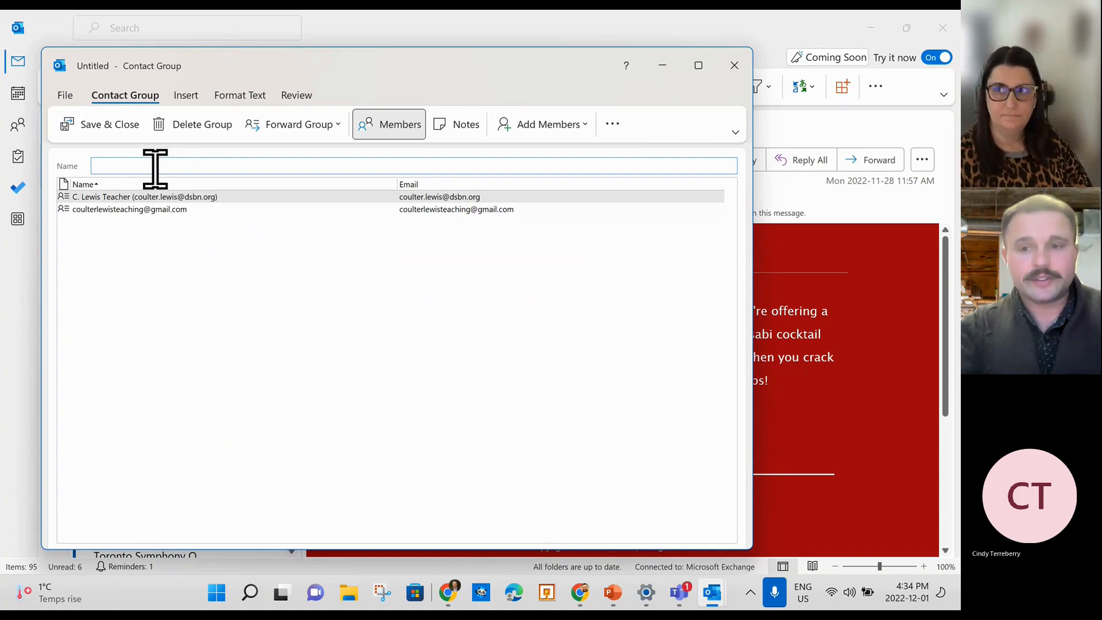
Name the group 'mailing list 1' and save it.
{"action": "type", "text": "coulter"}
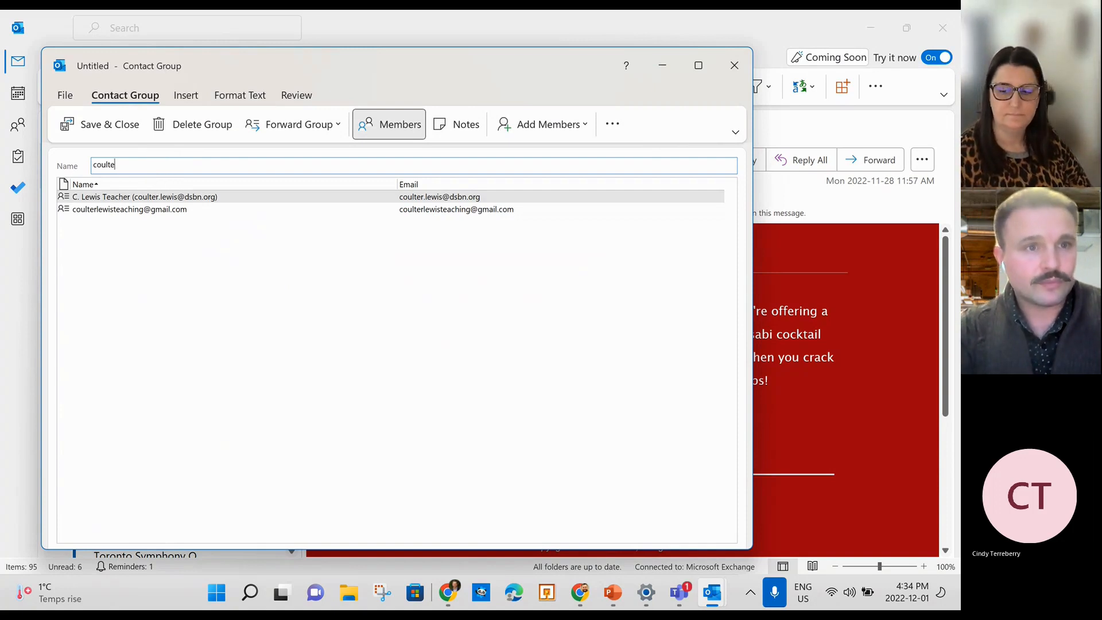
{"action": "key", "text": "BackSpace"}
{"action": "key", "text": "BackSpace"}
{"action": "key", "text": "BackSpace"}
{"action": "key", "text": "BackSpace"}
{"action": "key", "text": "BackSpace"}
{"action": "key", "text": "BackSpace"}
{"action": "key", "text": "BackSpace"}
{"action": "type", "text": "mailing list 1"}
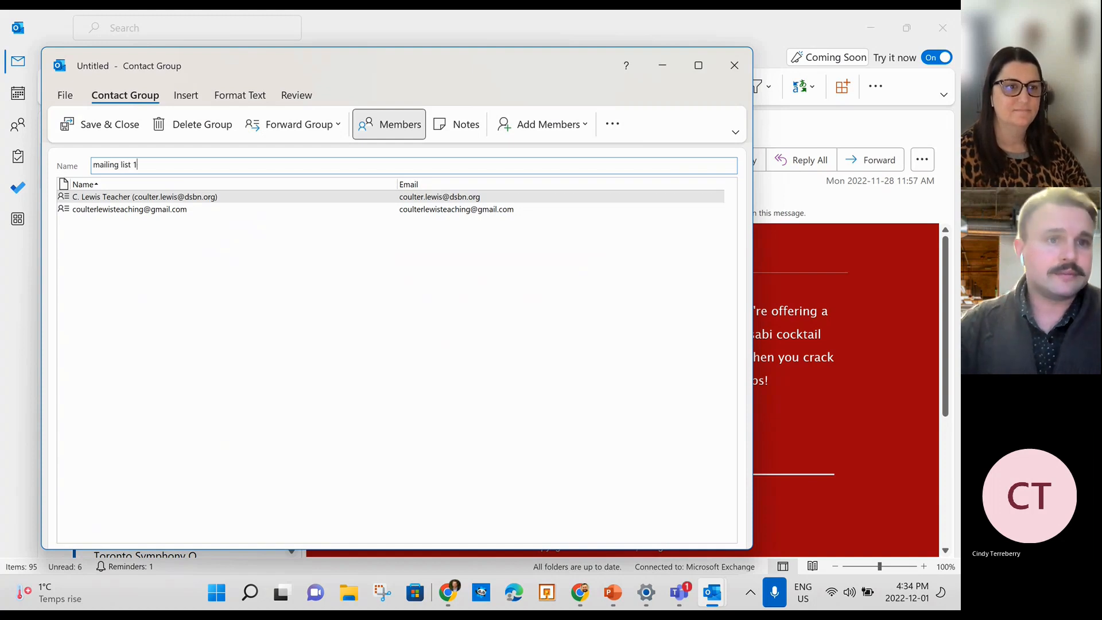
{"action": "left_click", "coordinate": [93, 124]}
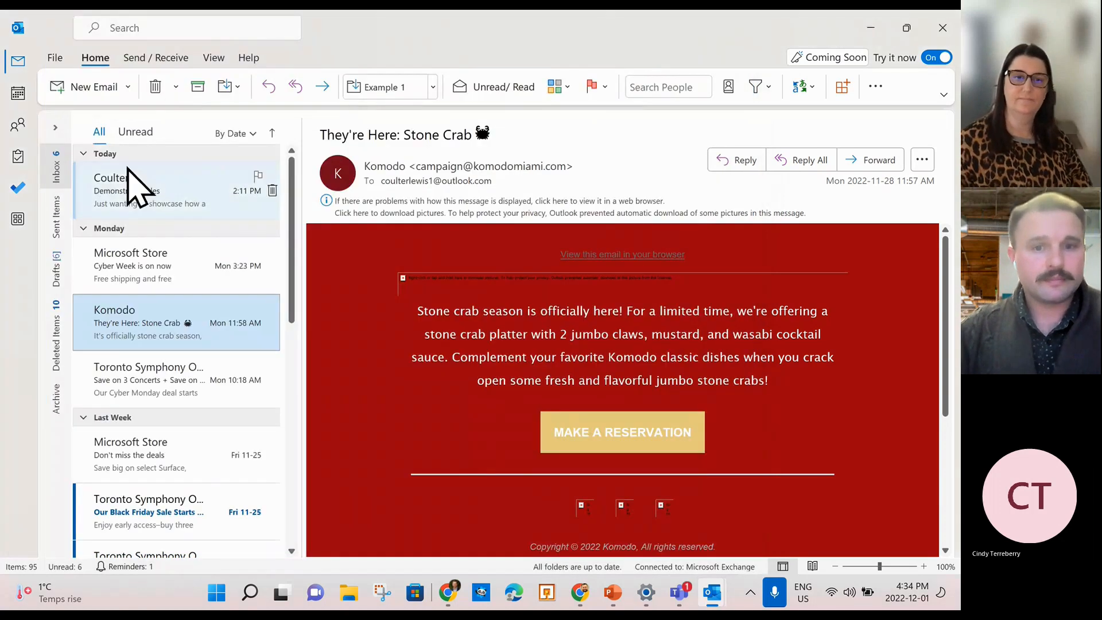
Start a new message and pick 'mailing list 1' from the To suggestions after typing 'mailing'.
{"action": "left_click", "coordinate": [91, 89]}
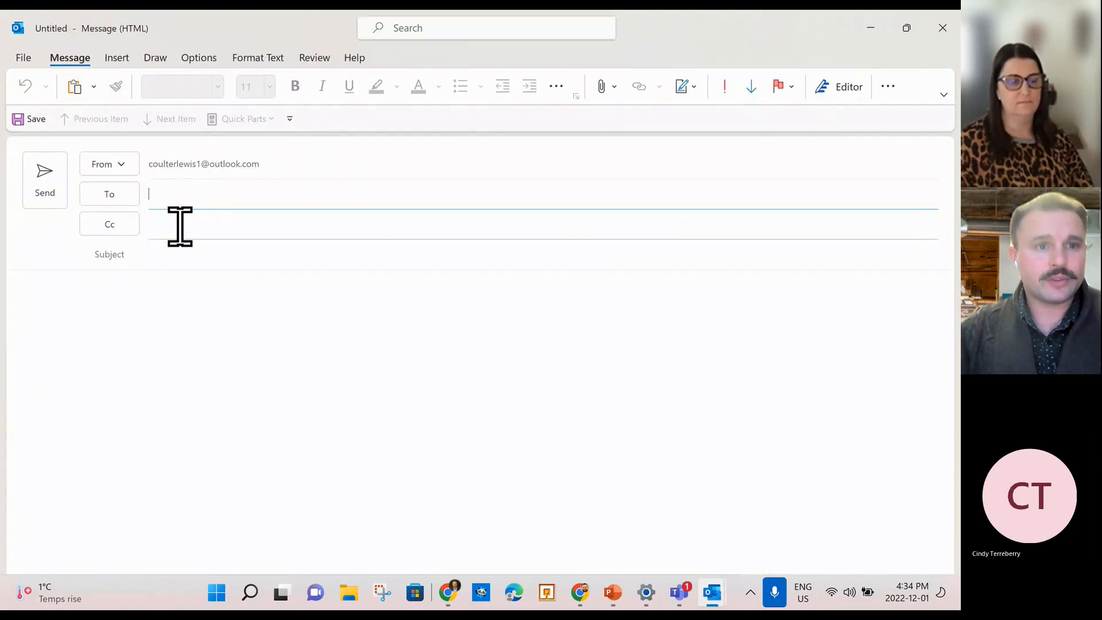
{"action": "left_click", "coordinate": [123, 226]}
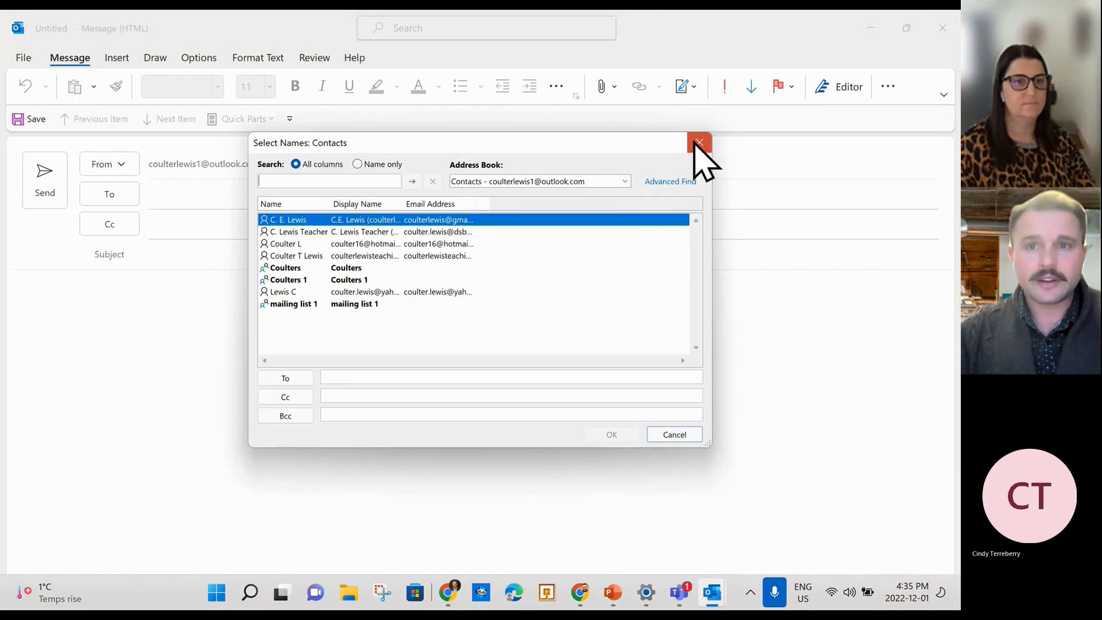
{"action": "left_click", "coordinate": [678, 152]}
{"action": "left_click", "coordinate": [184, 204]}
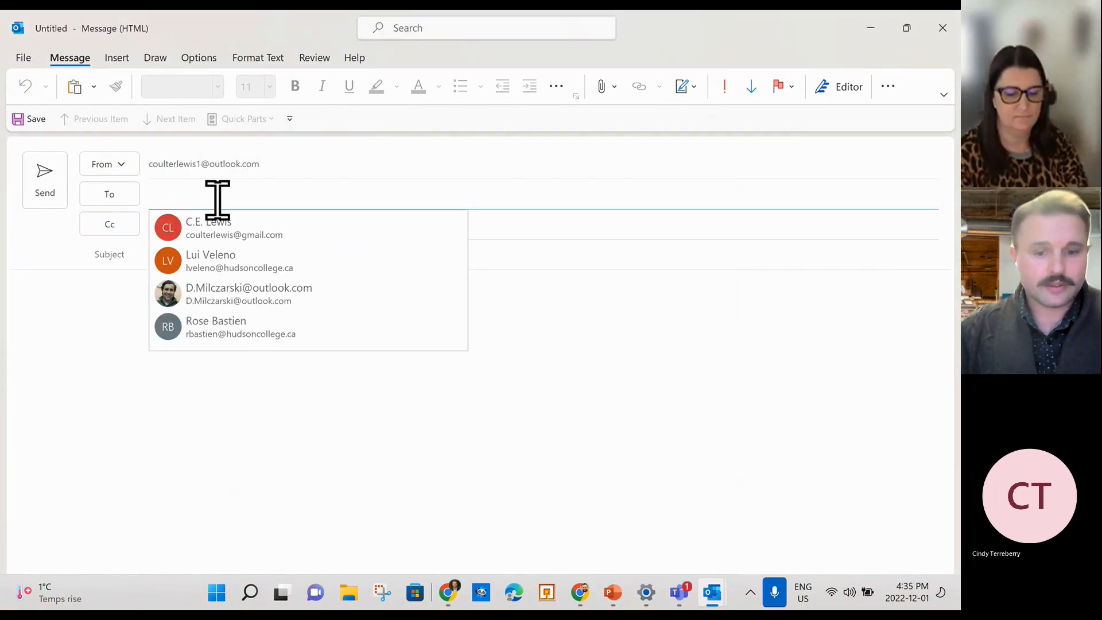
{"action": "type", "text": "mailing"}
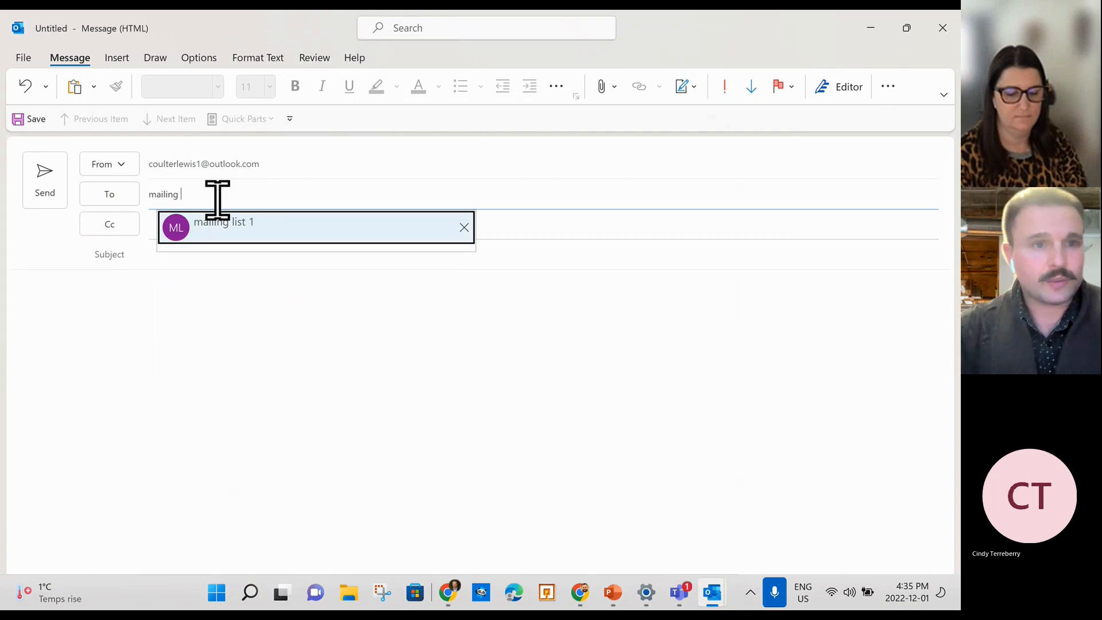
{"action": "left_click", "coordinate": [265, 235]}
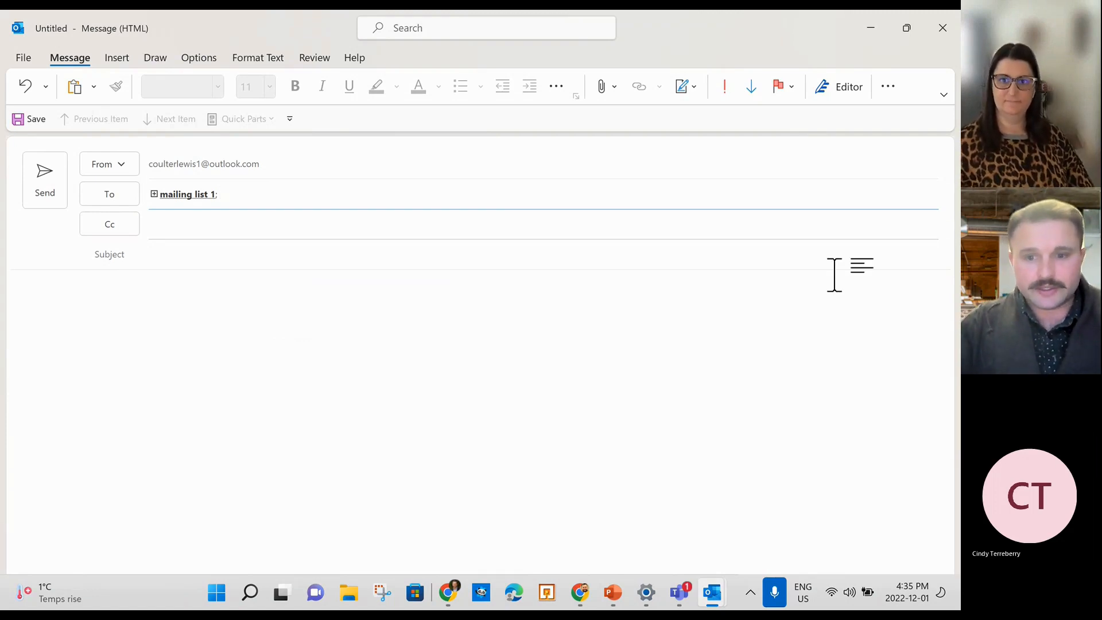
{"action": "left_click", "coordinate": [686, 606]}
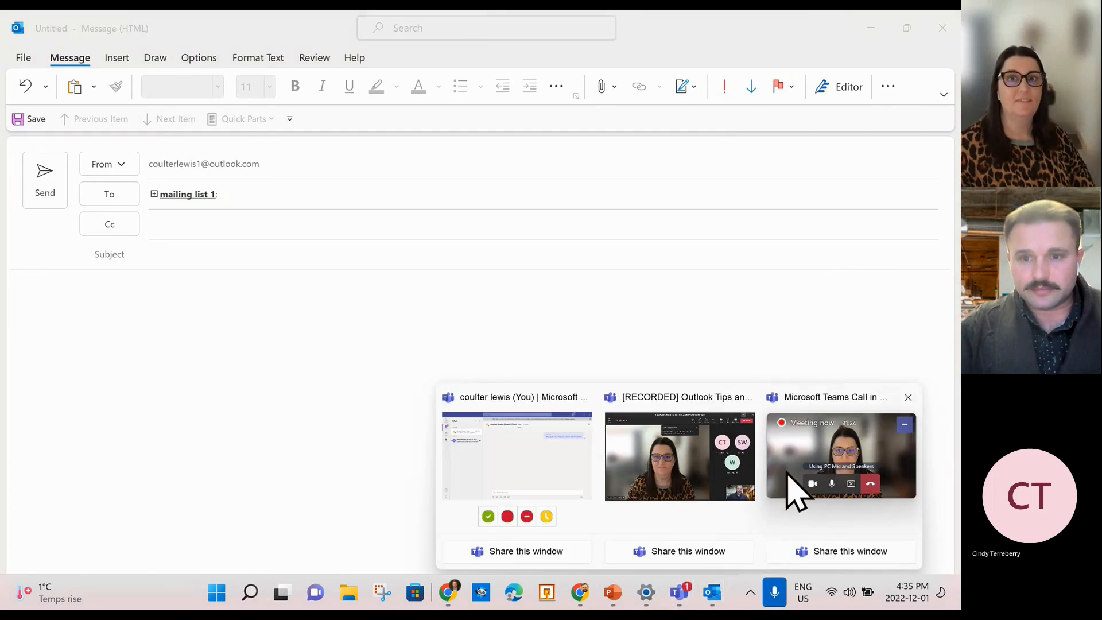
{"action": "left_click", "coordinate": [680, 488]}
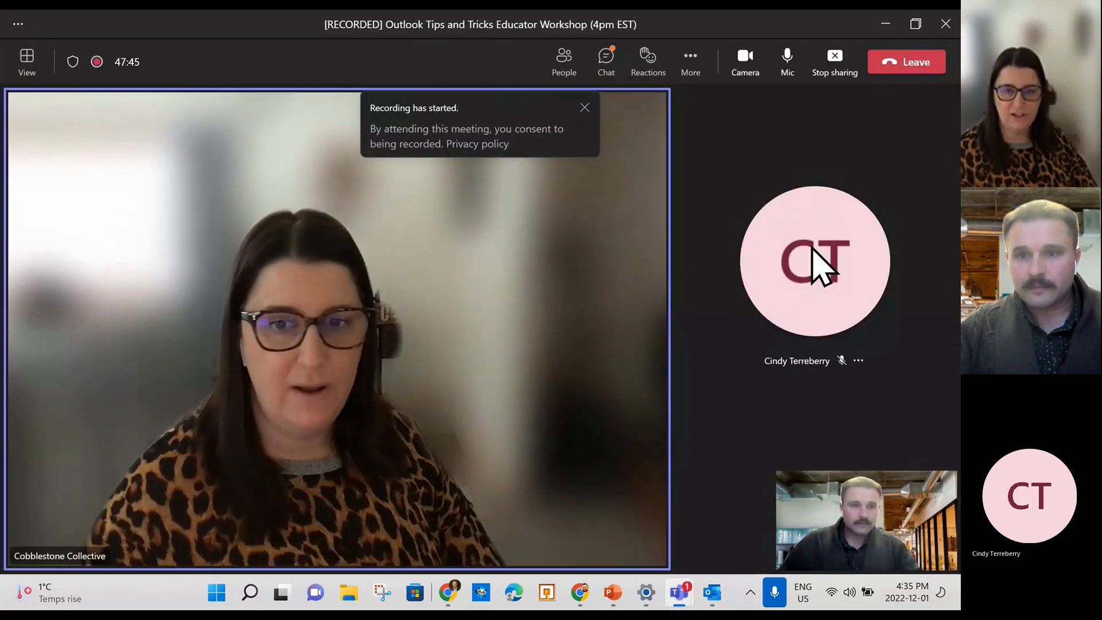
{"action": "left_click", "coordinate": [884, 24]}
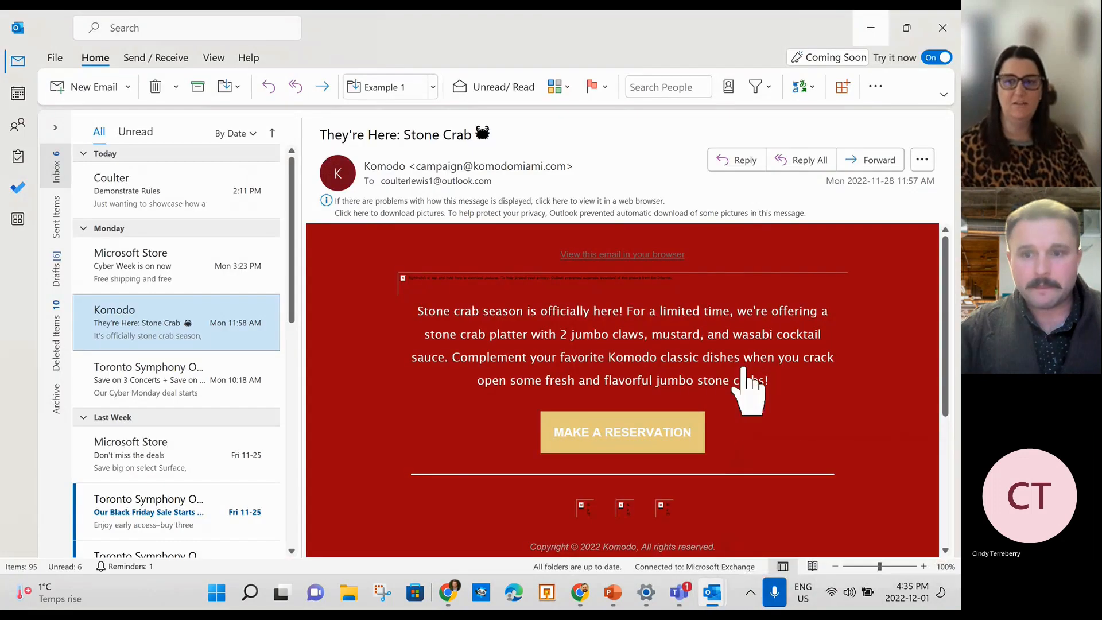
{"action": "left_click", "coordinate": [872, 26]}
{"action": "left_click", "coordinate": [466, 362]}
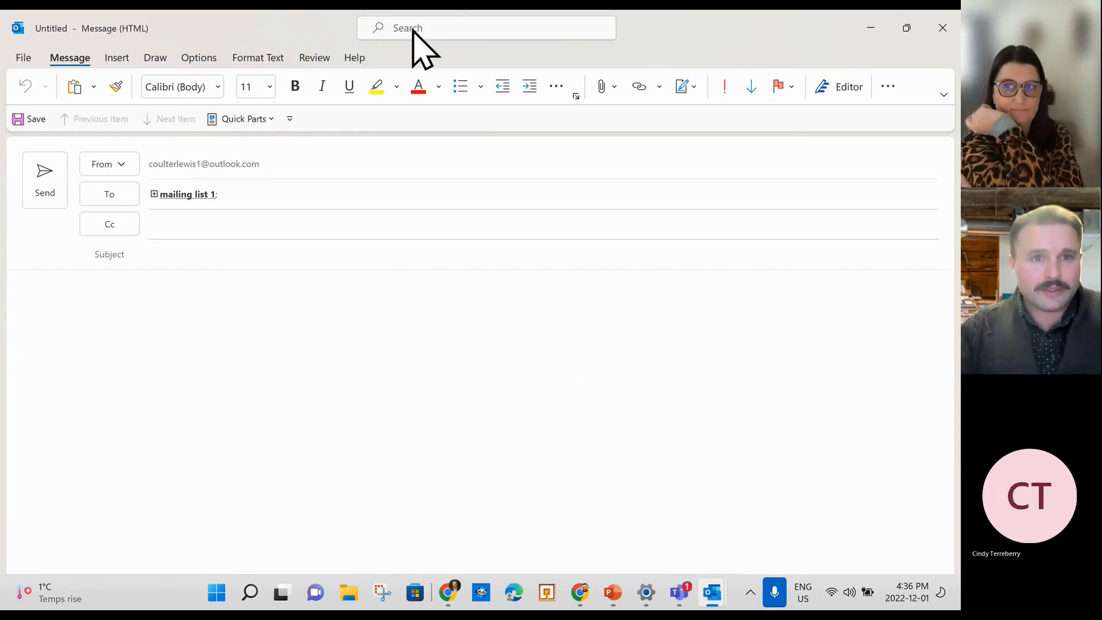
Insert the 'Thanks you' Quick Part so the body reads 'Thanks you for your email'.
{"action": "left_click", "coordinate": [251, 116]}
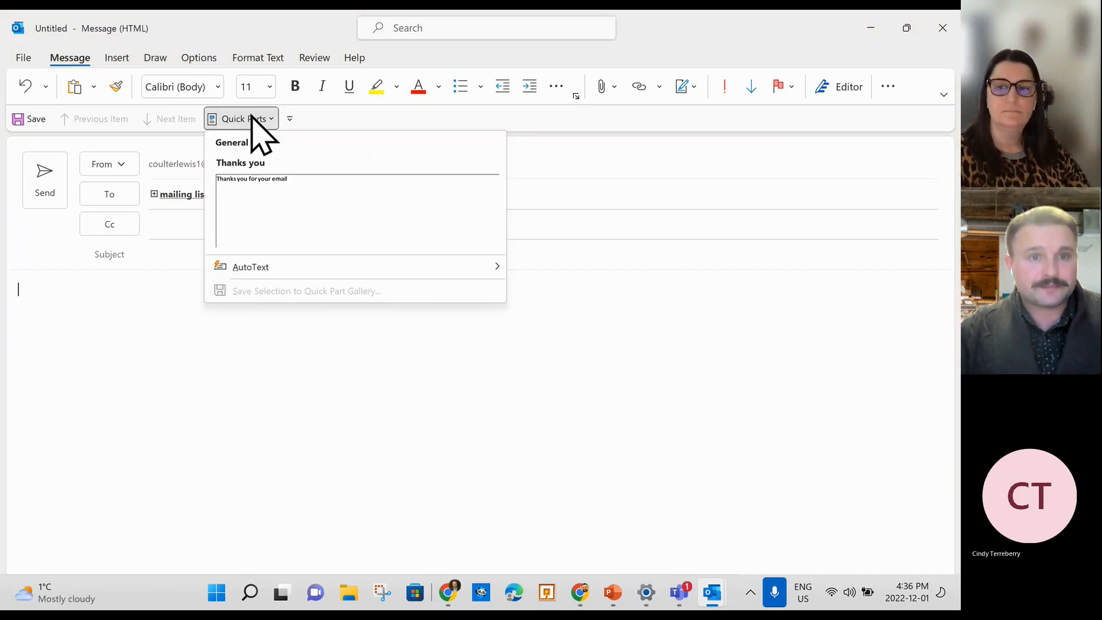
{"action": "left_click", "coordinate": [267, 181]}
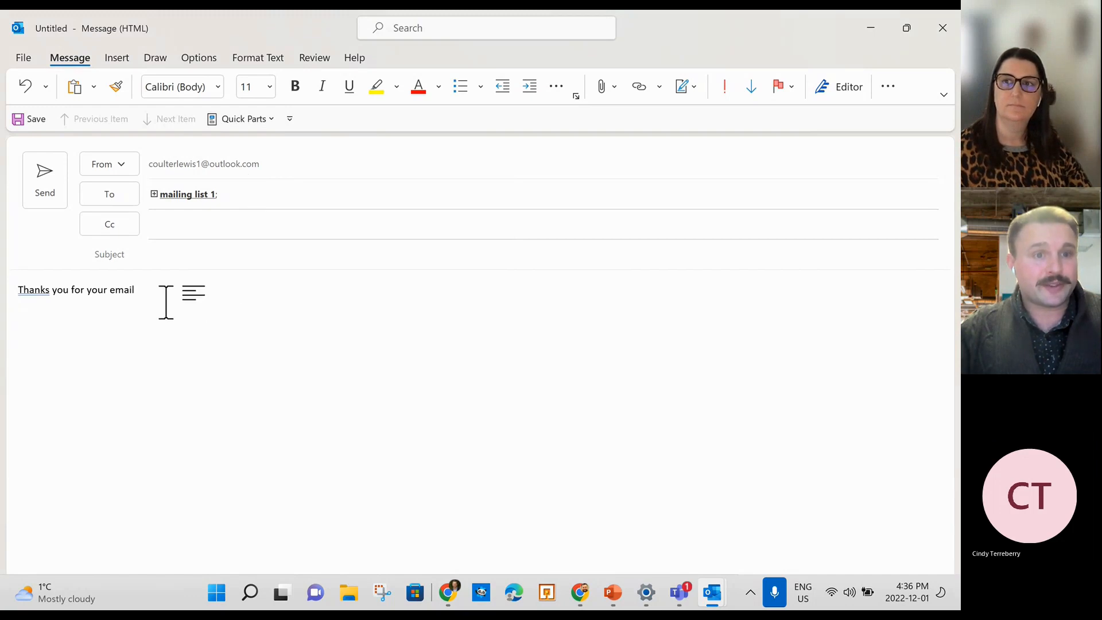
{"action": "left_click", "coordinate": [239, 117]}
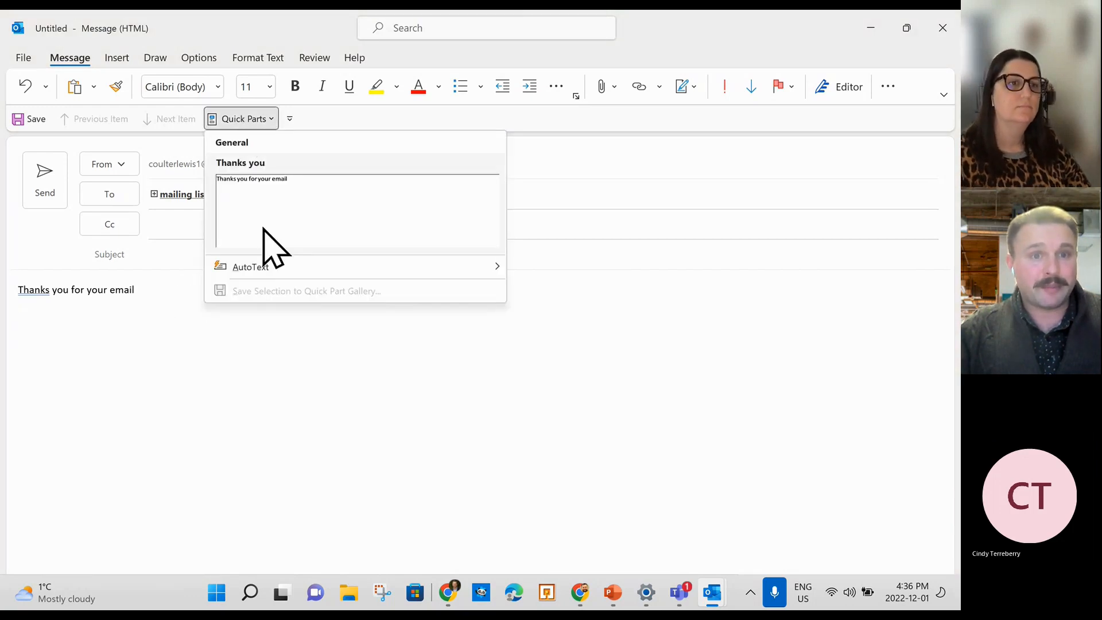
Open the Customize Quick Access Toolbar command list.
{"action": "mouse_move", "coordinate": [287, 268]}
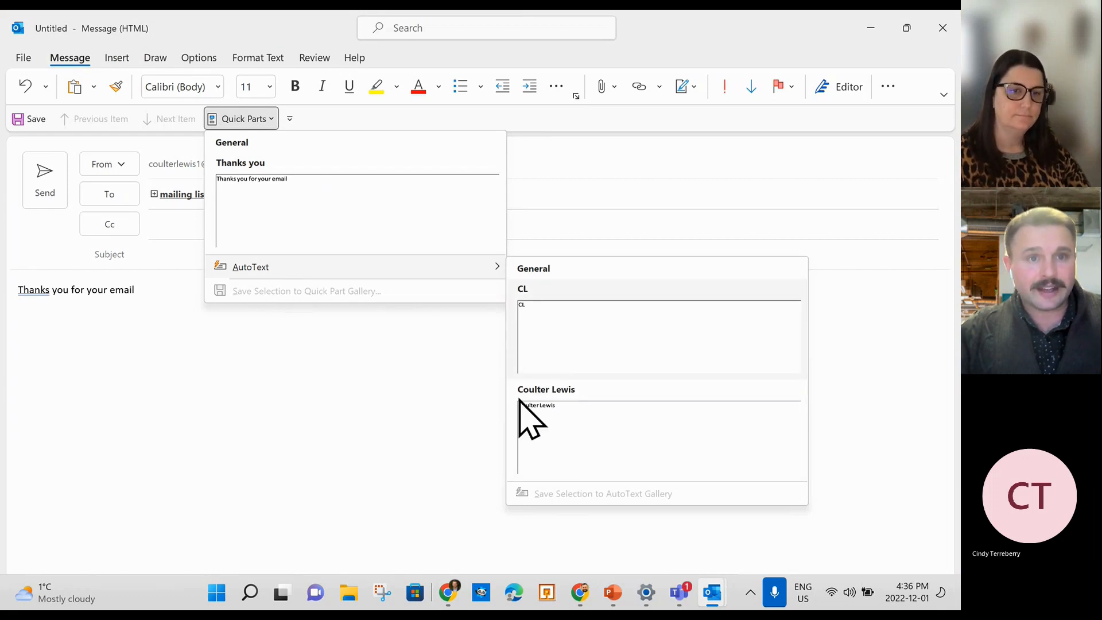
{"action": "left_click", "coordinate": [293, 418]}
{"action": "left_click", "coordinate": [290, 118]}
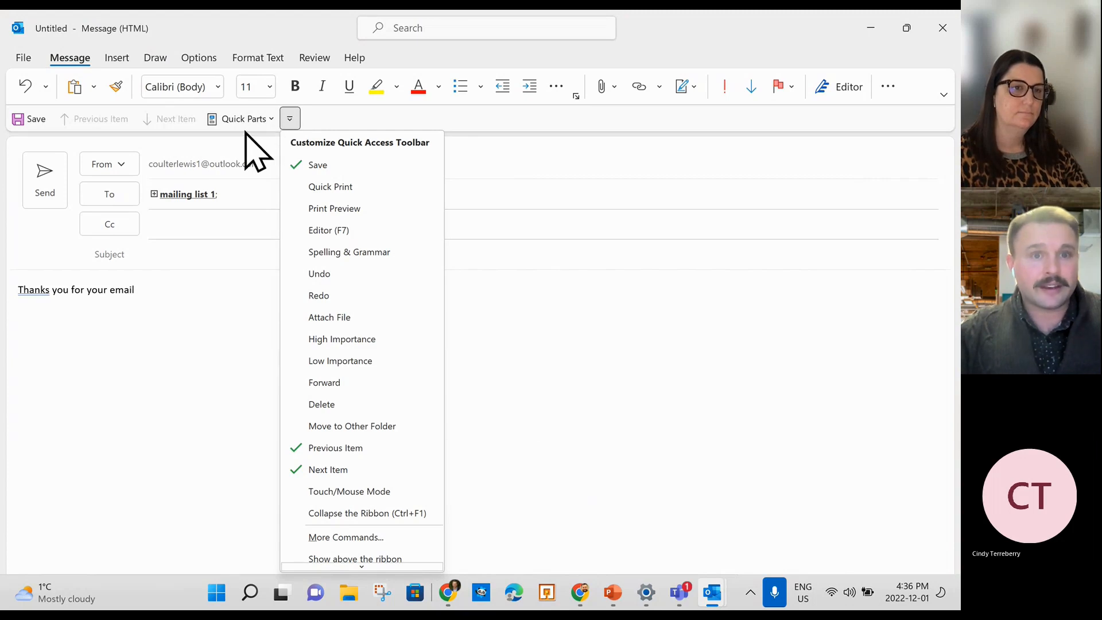
Add Quick Print to the Quick Access Toolbar and print the 'Thanks you for your email' draft with it once.
{"action": "left_click", "coordinate": [331, 187]}
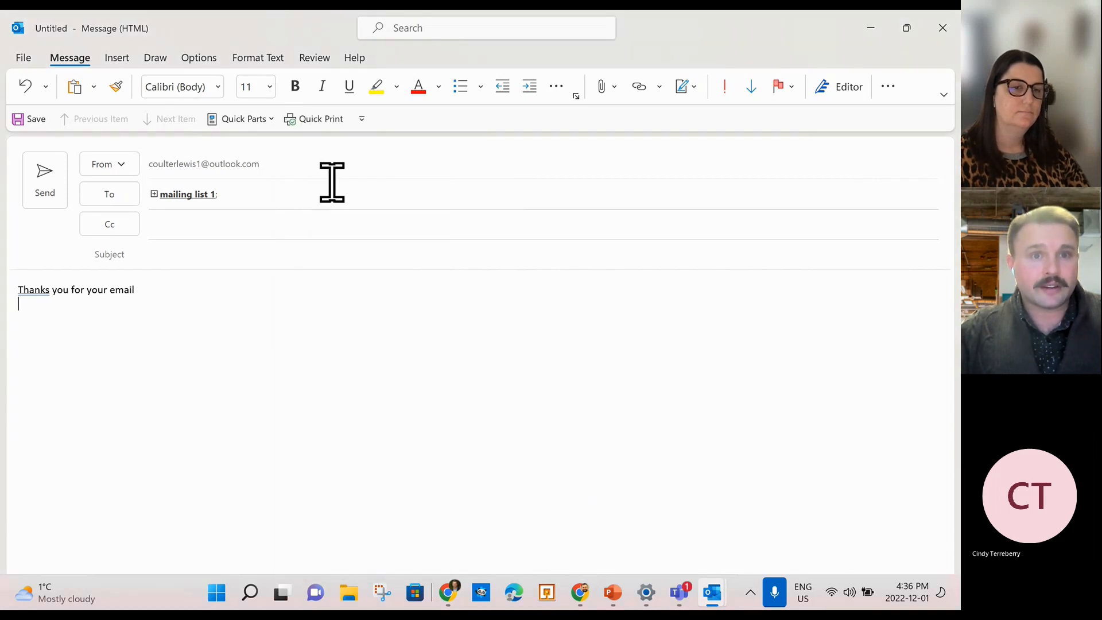
{"action": "left_click", "coordinate": [318, 119]}
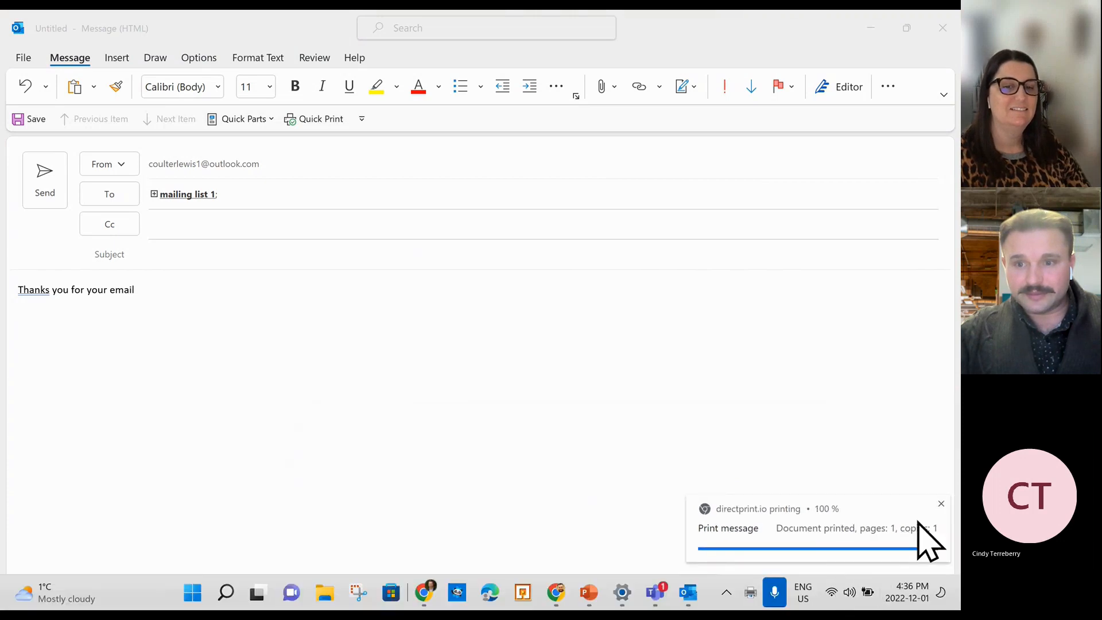
{"action": "left_click", "coordinate": [940, 504]}
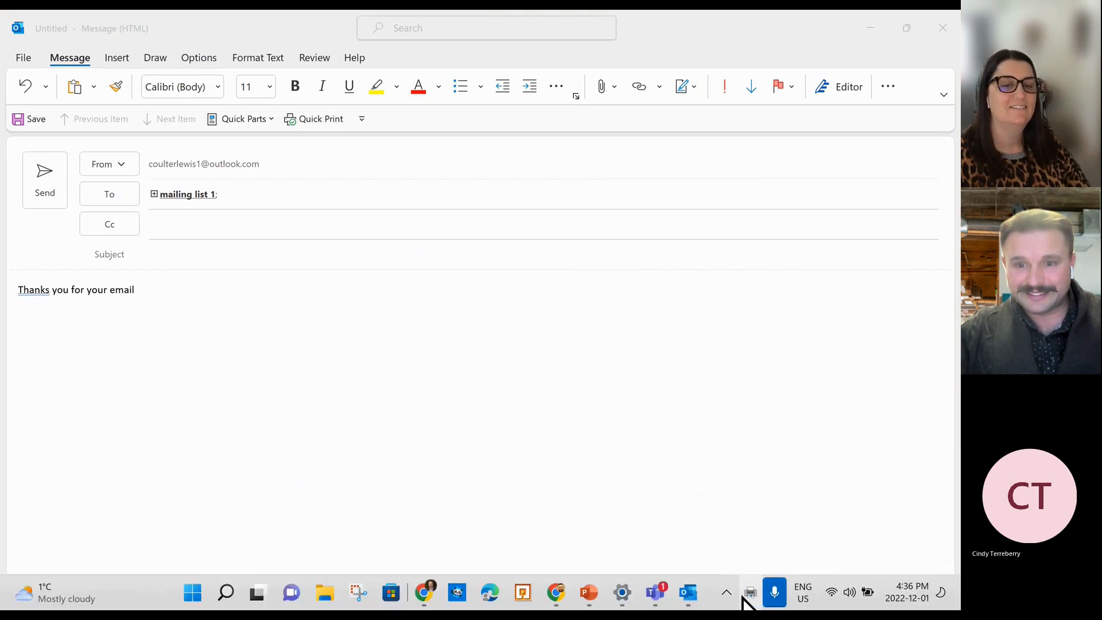
{"action": "left_click", "coordinate": [650, 411]}
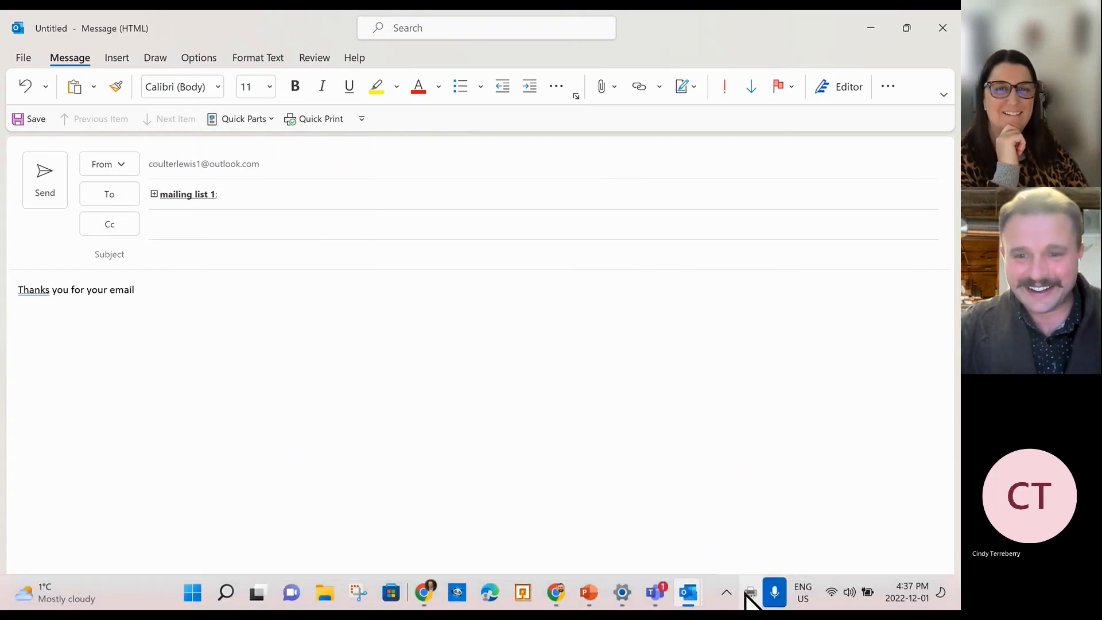
Open the saved Quick Parts gallery and show the context menu for the CL AutoText entry.
{"action": "left_click", "coordinate": [747, 594]}
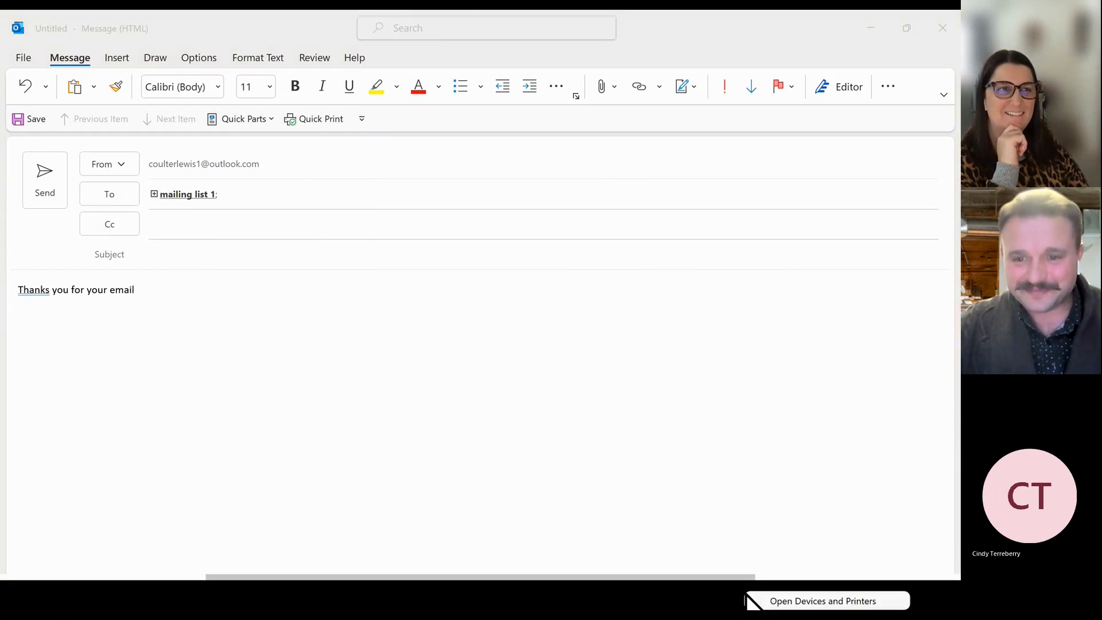
{"action": "left_click", "coordinate": [548, 324]}
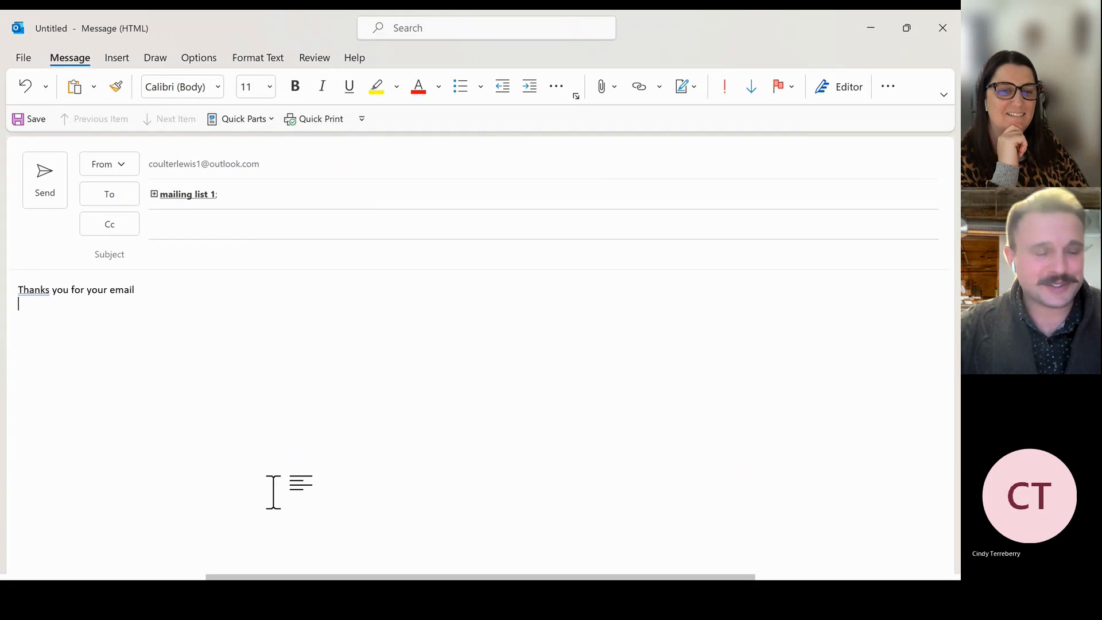
{"action": "left_click", "coordinate": [272, 119]}
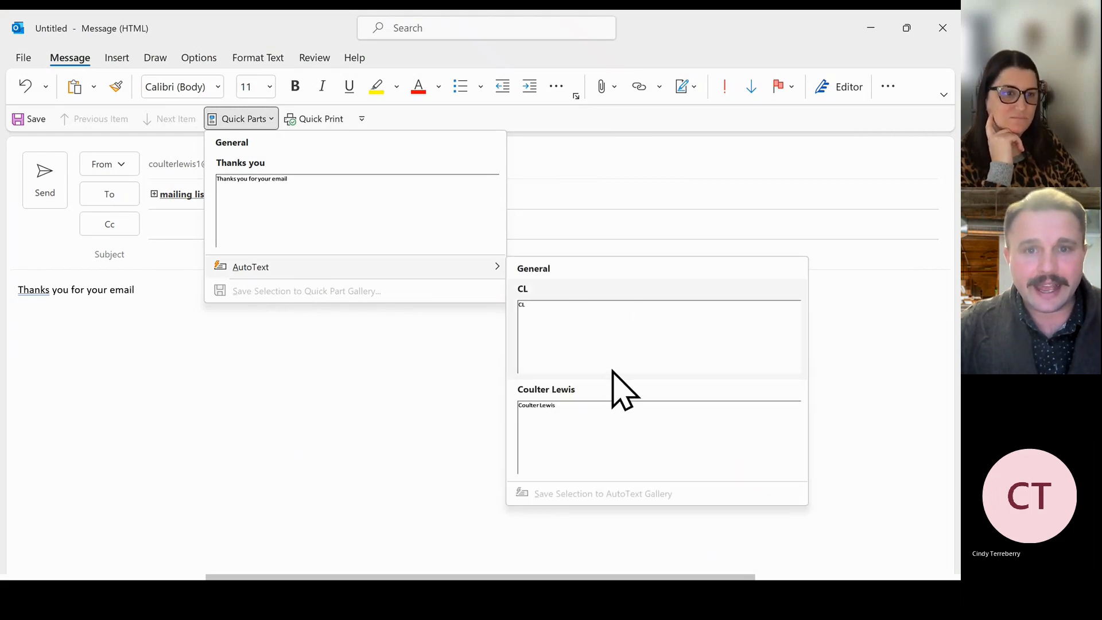
{"action": "right_click", "coordinate": [554, 307]}
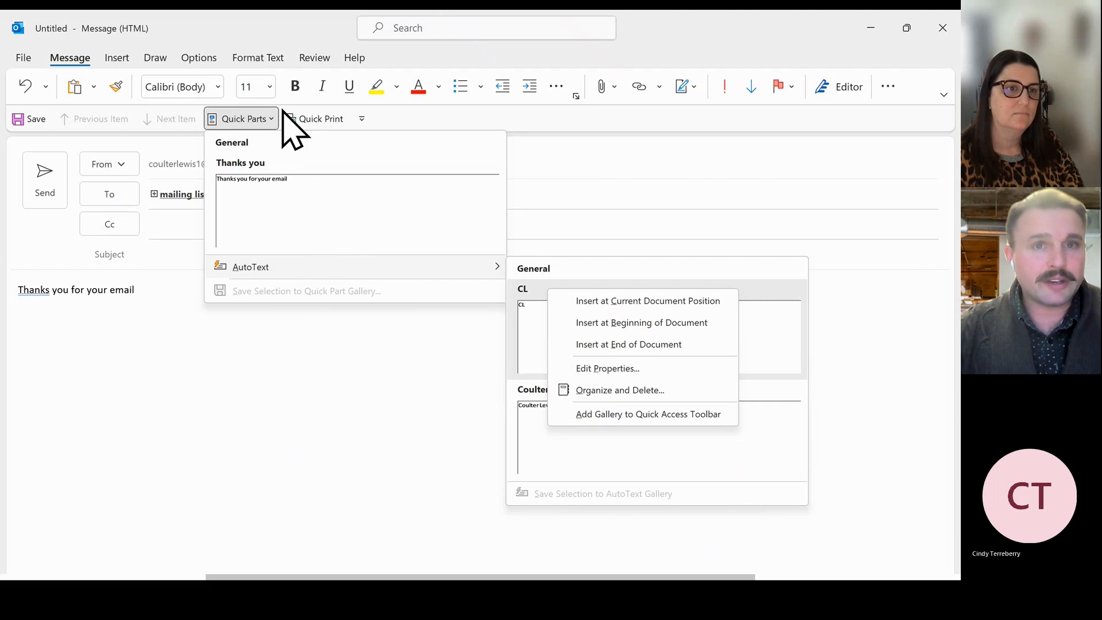
Find Quick Parts with the search box ('qui') and open the Modify Building Block properties of AutoText entry CL.
{"action": "left_click", "coordinate": [417, 32]}
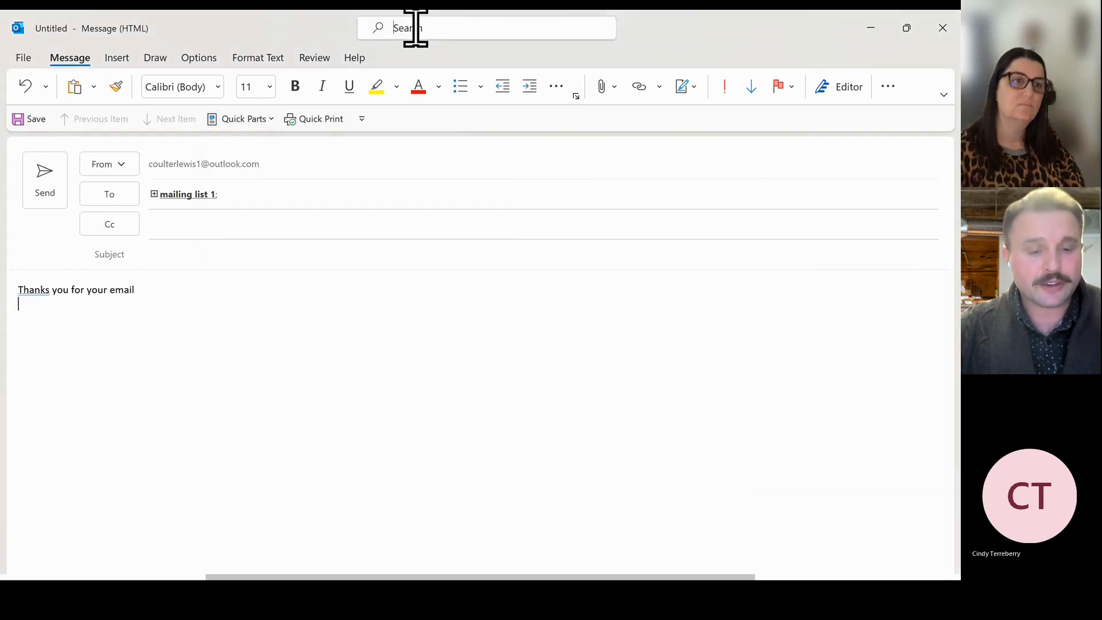
{"action": "type", "text": "quick parts"}
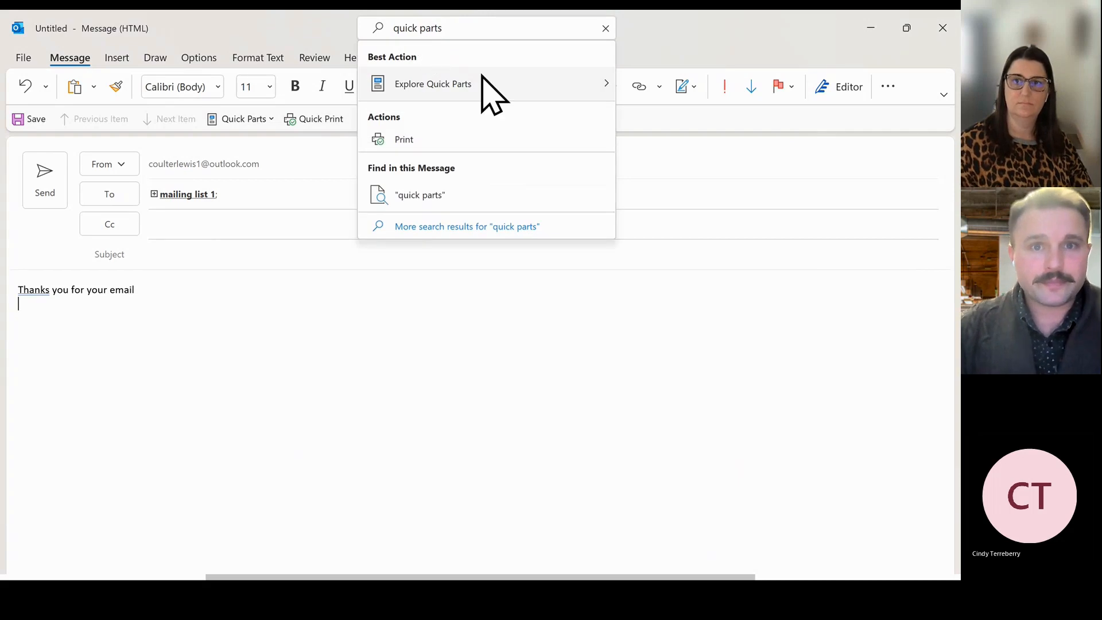
{"action": "mouse_move", "coordinate": [483, 77]}
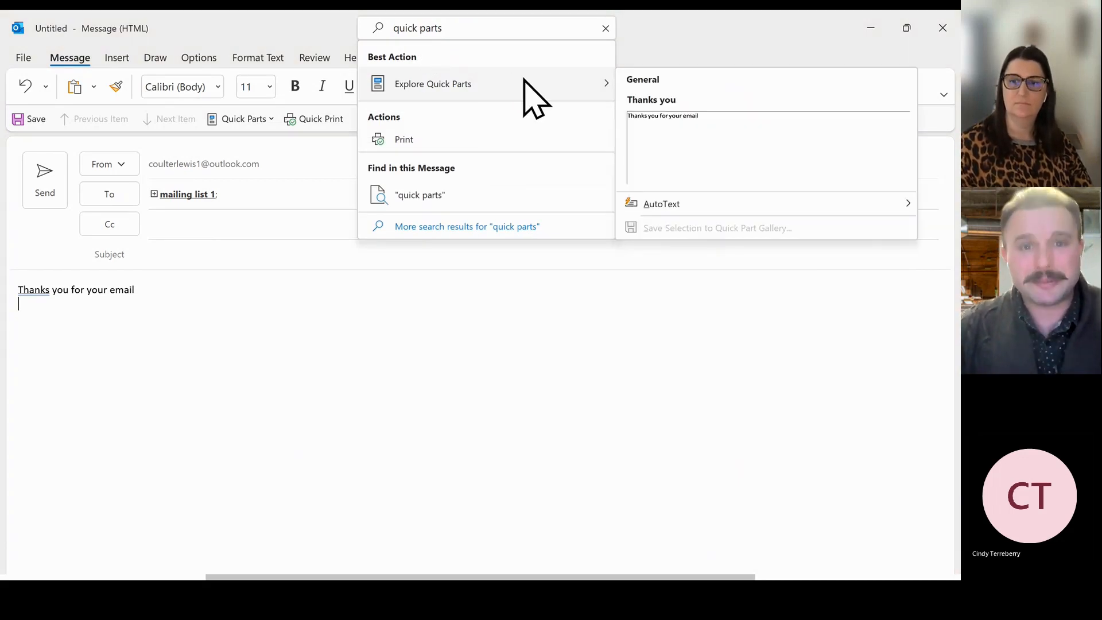
{"action": "mouse_move", "coordinate": [688, 216]}
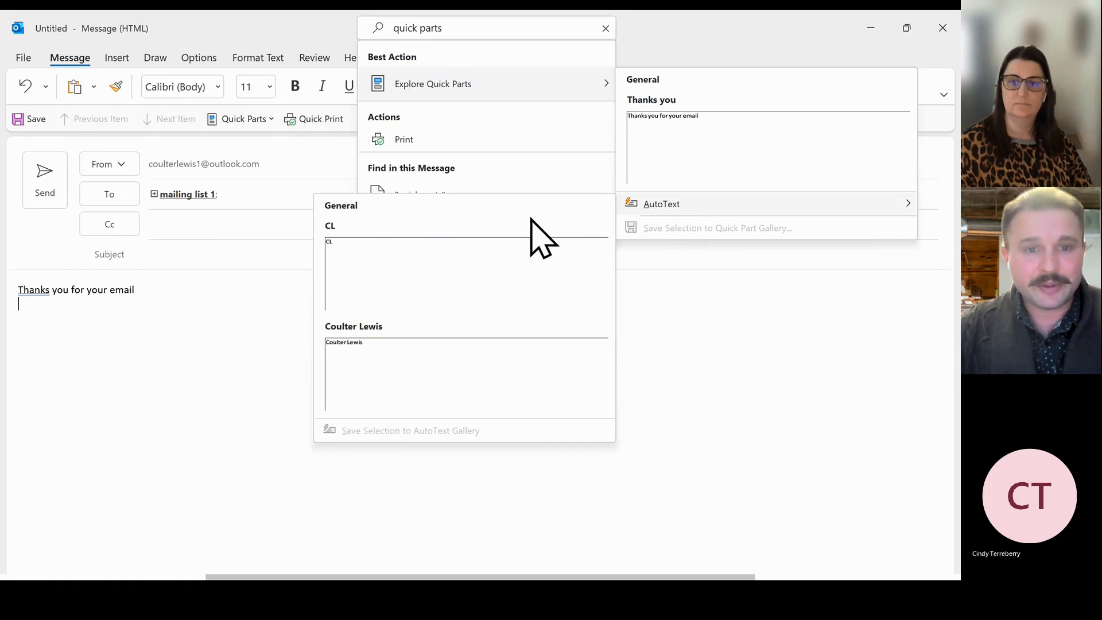
{"action": "right_click", "coordinate": [332, 224]}
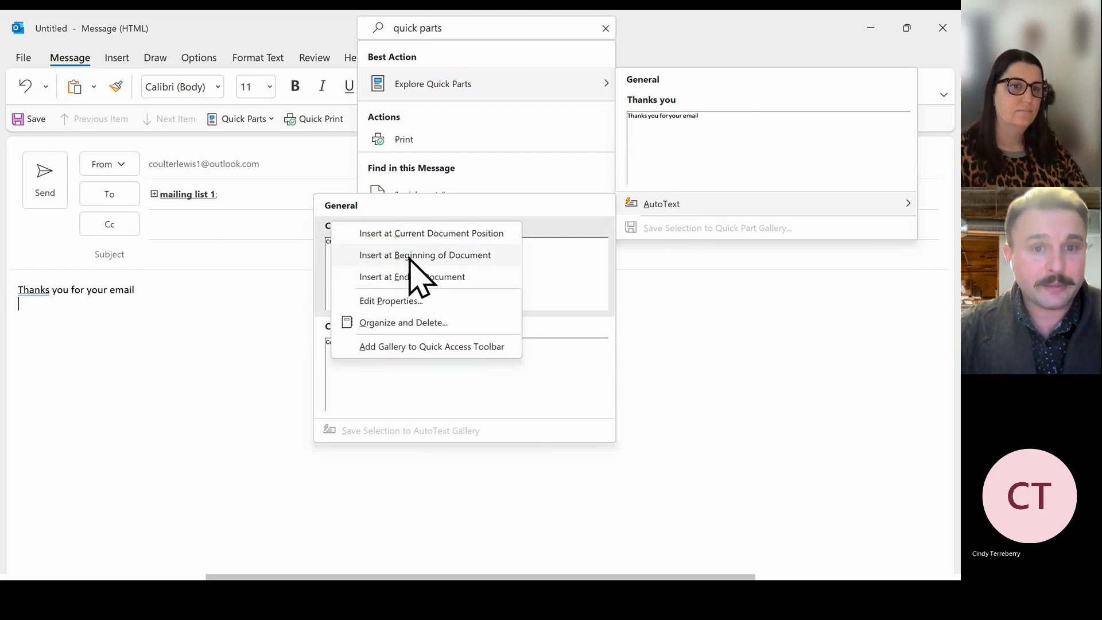
{"action": "left_click", "coordinate": [423, 300]}
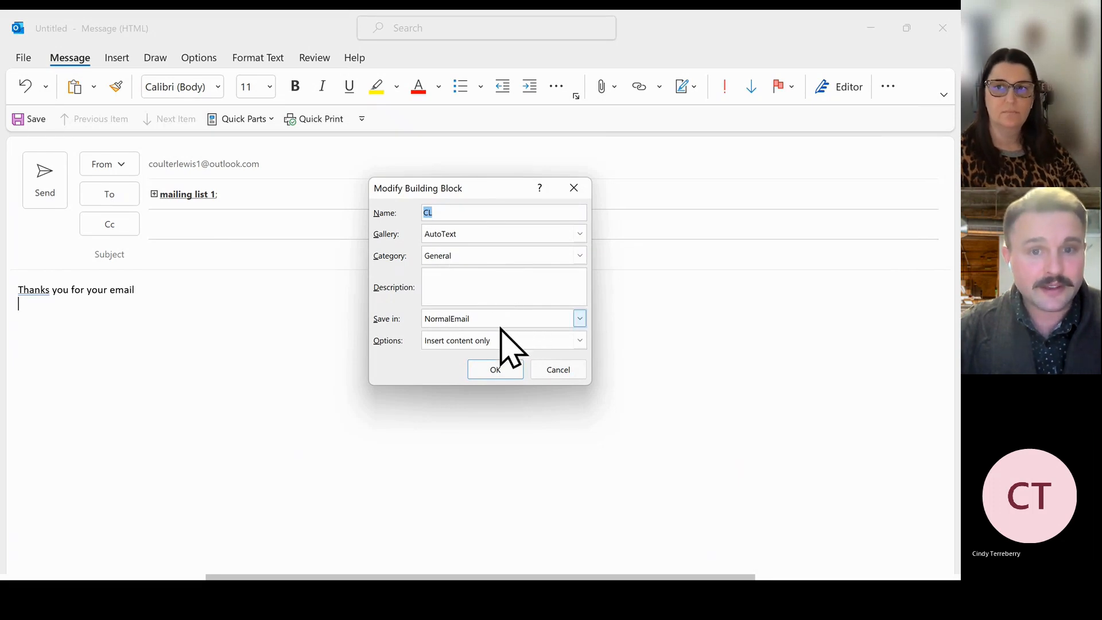
Close the CL entry's Modify Building Block dialog without making changes.
{"action": "left_click", "coordinate": [574, 189]}
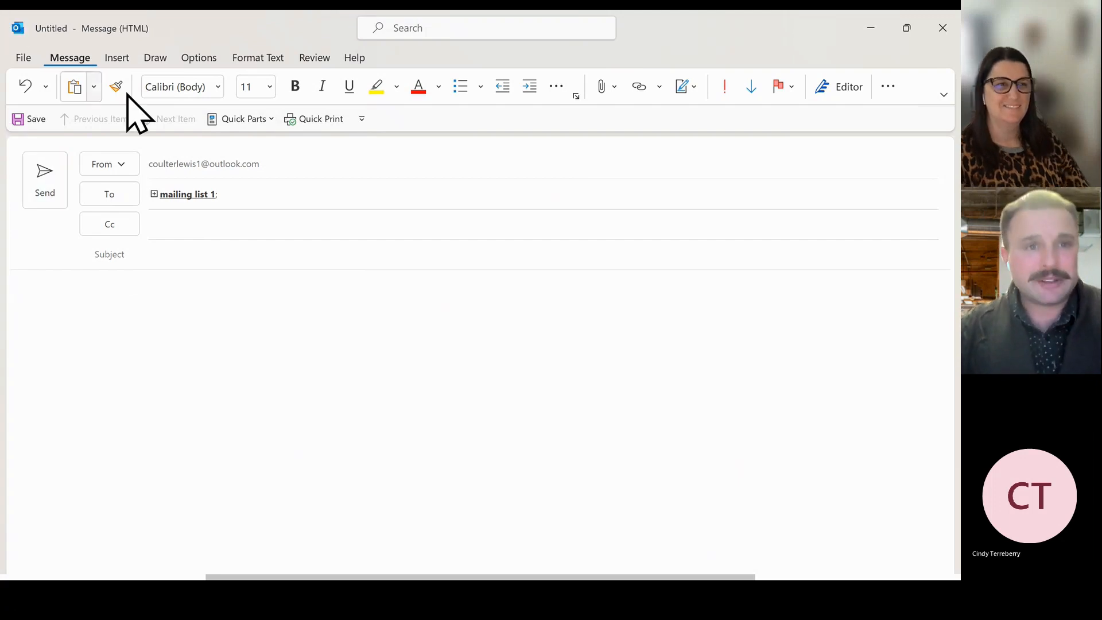
{"action": "left_click", "coordinate": [250, 120]}
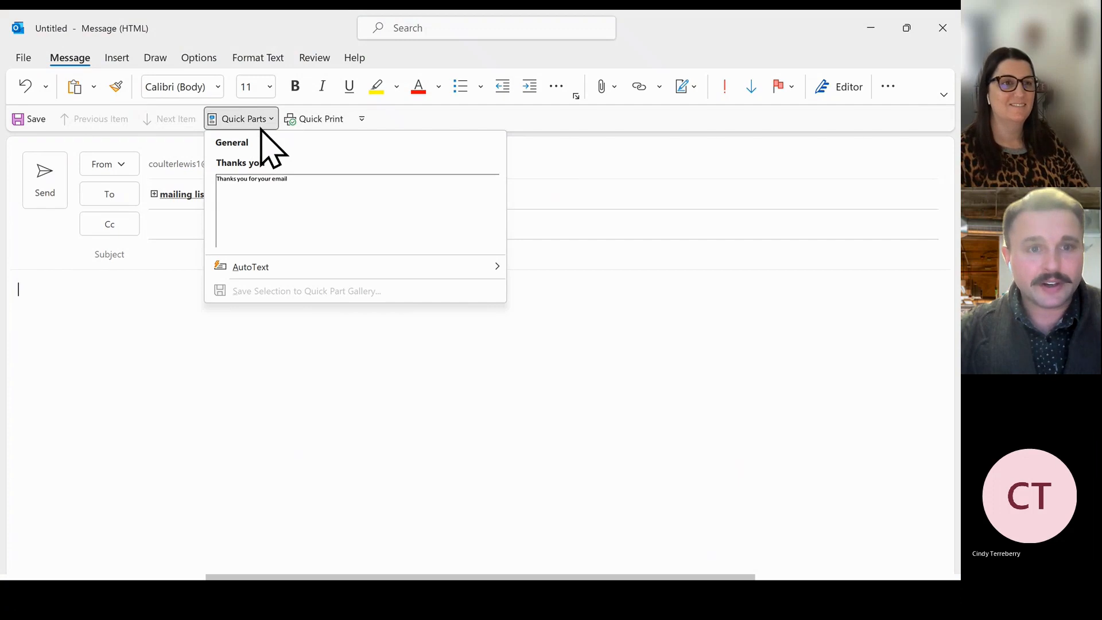
{"action": "mouse_move", "coordinate": [243, 265]}
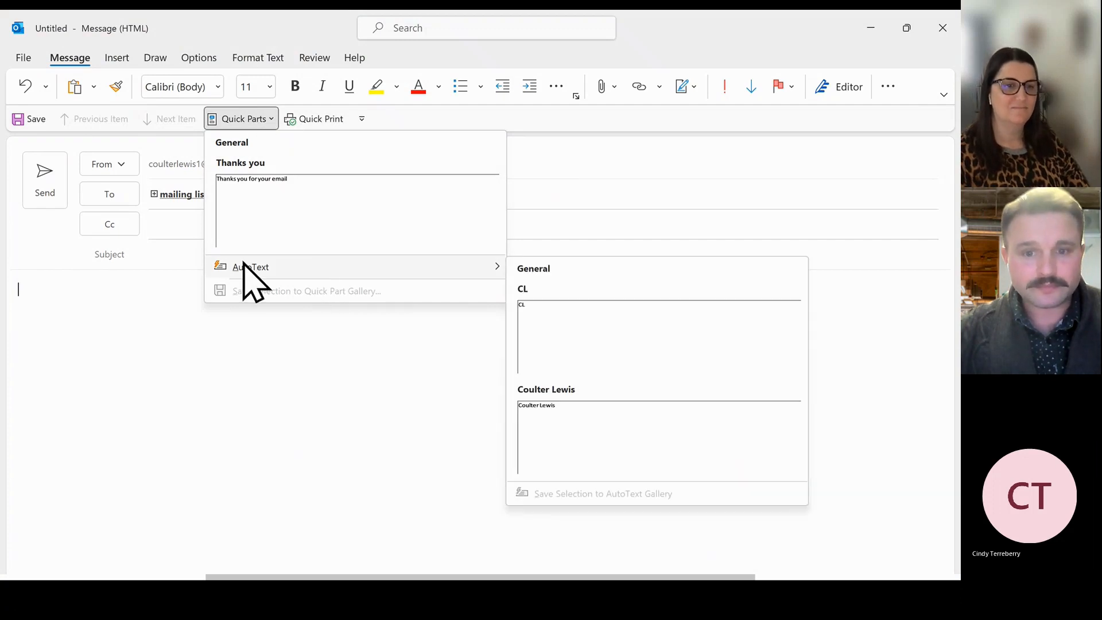
{"action": "right_click", "coordinate": [245, 263]}
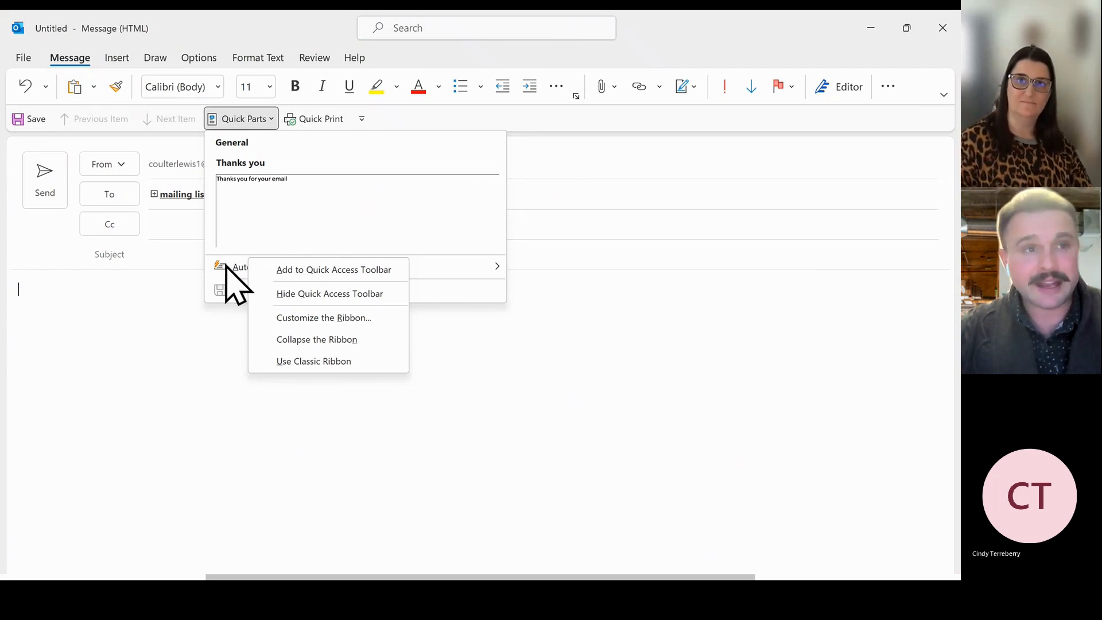
{"action": "left_click", "coordinate": [104, 357]}
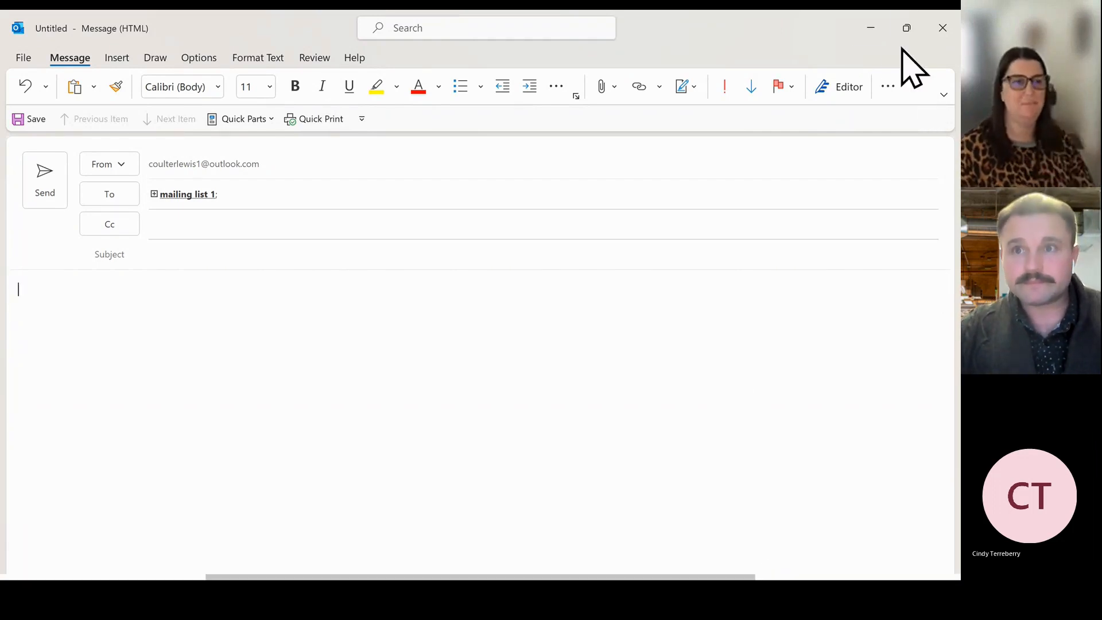
{"action": "mouse_move", "coordinate": [738, 597]}
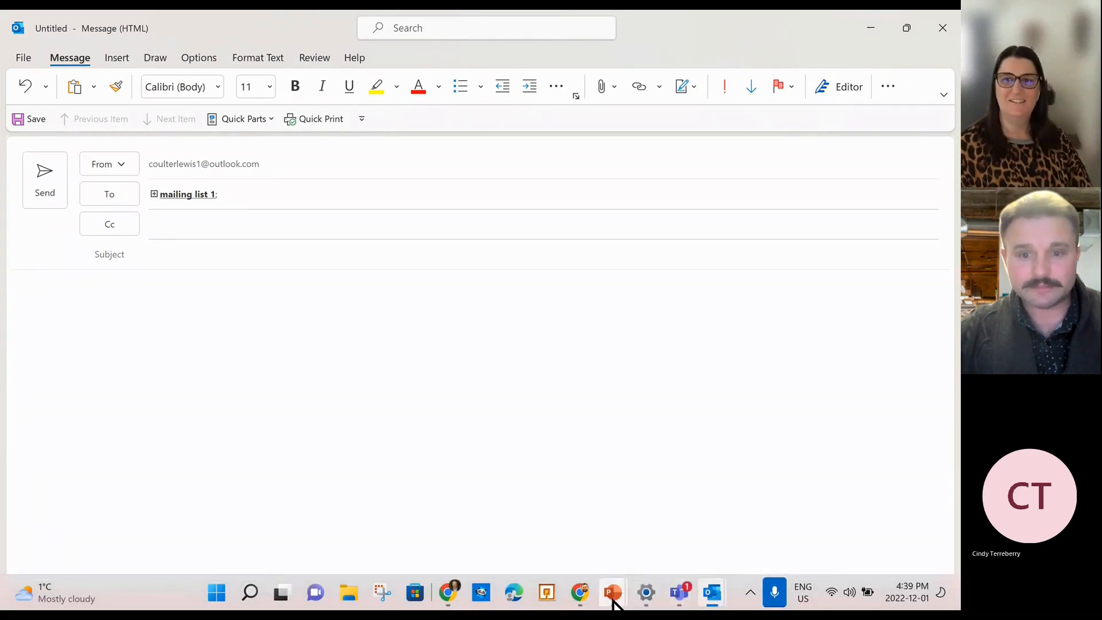
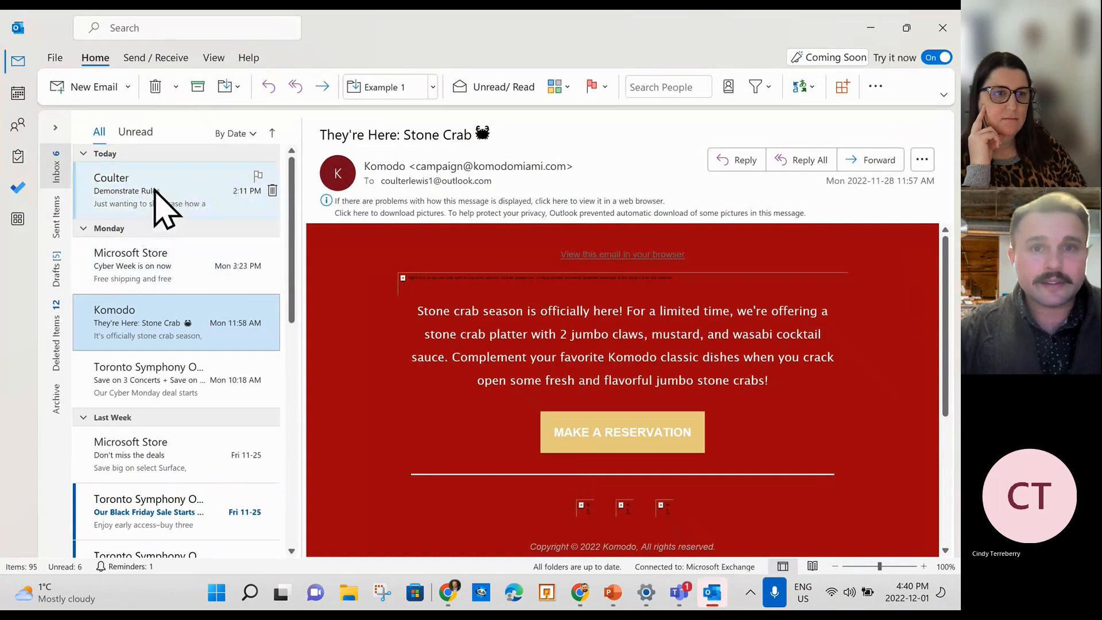
Search the mailbox for 'viewing settings', then clear the search text.
{"action": "left_click", "coordinate": [189, 34]}
{"action": "type", "text": "view"}
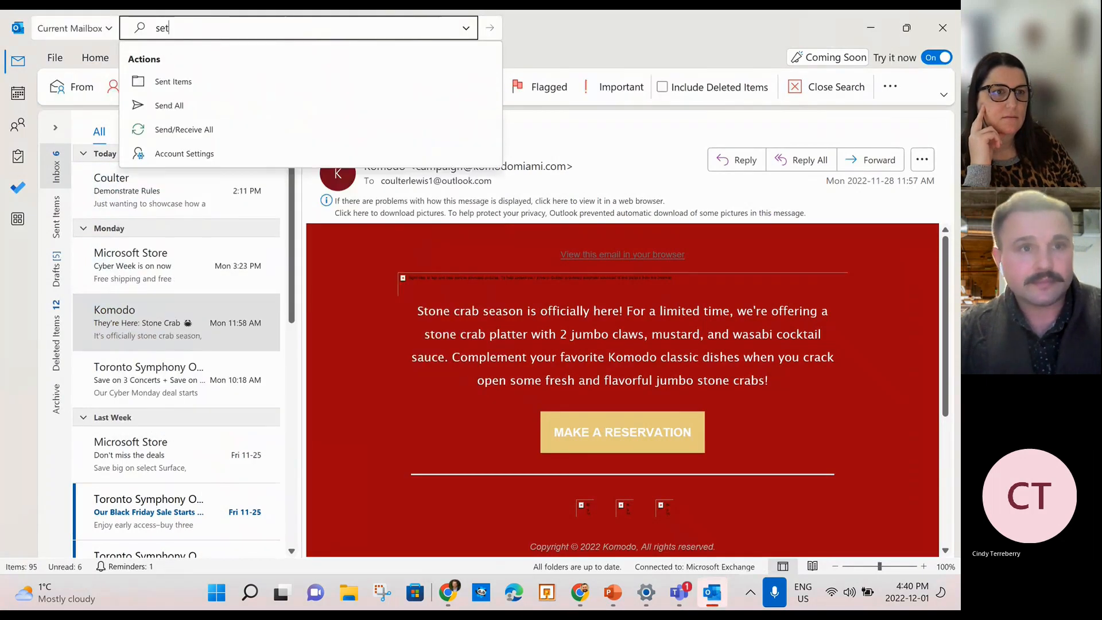
{"action": "type", "text": "i"}
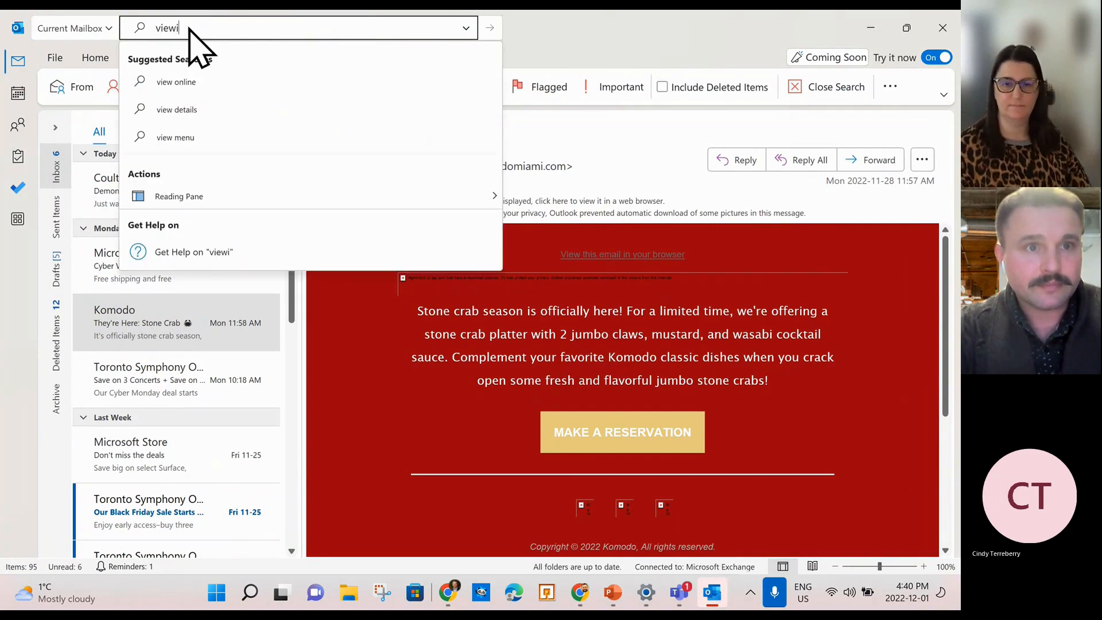
{"action": "type", "text": "ng settings"}
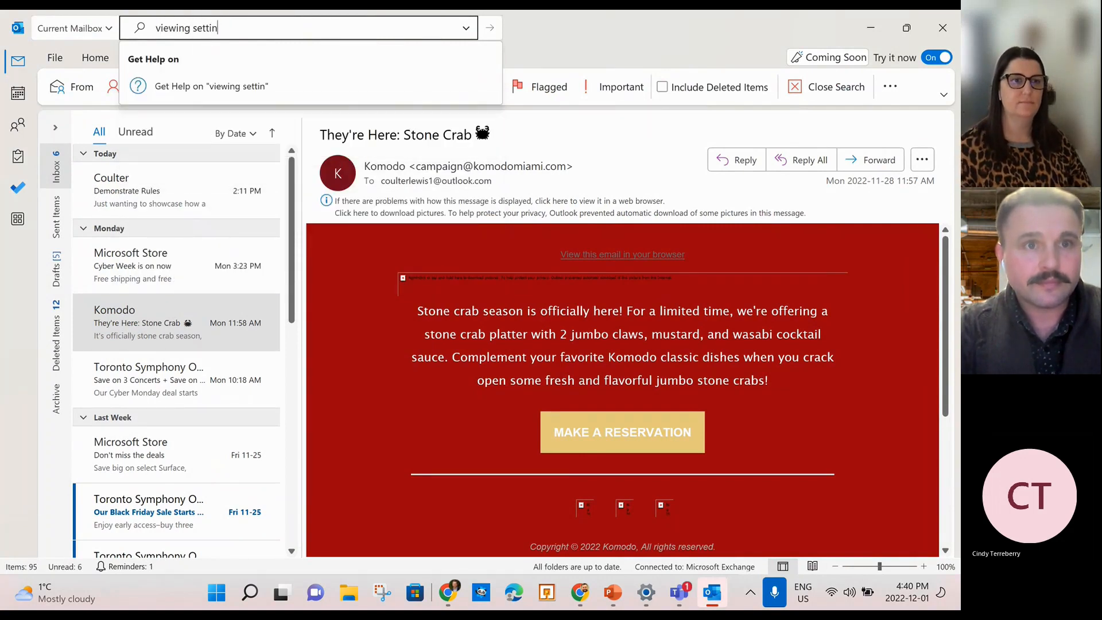
{"action": "key", "text": "Return"}
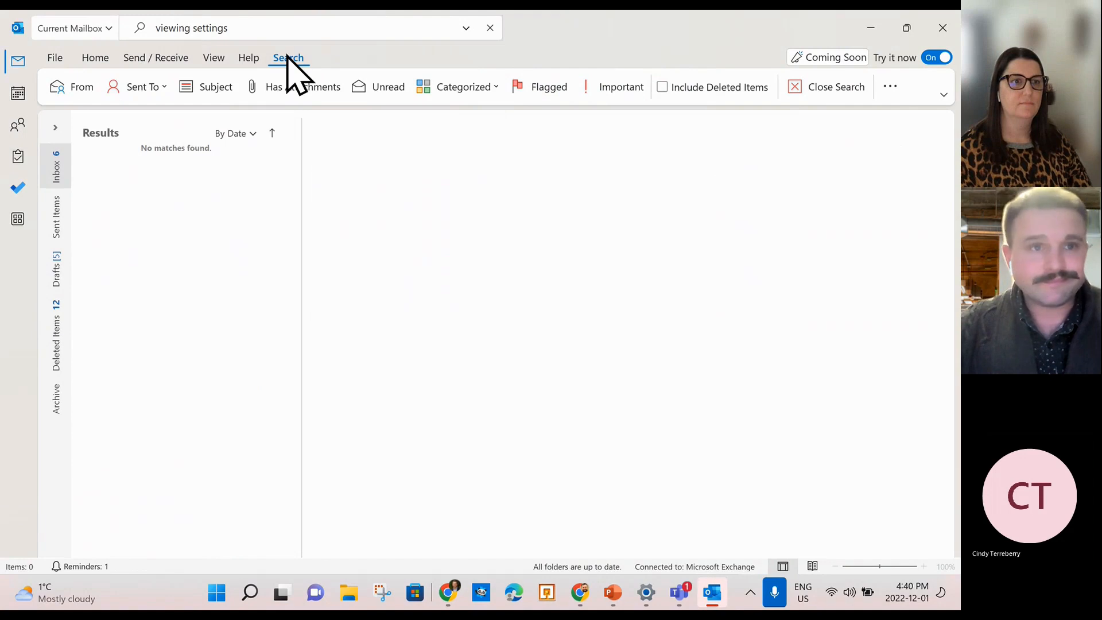
{"action": "left_click", "coordinate": [407, 27]}
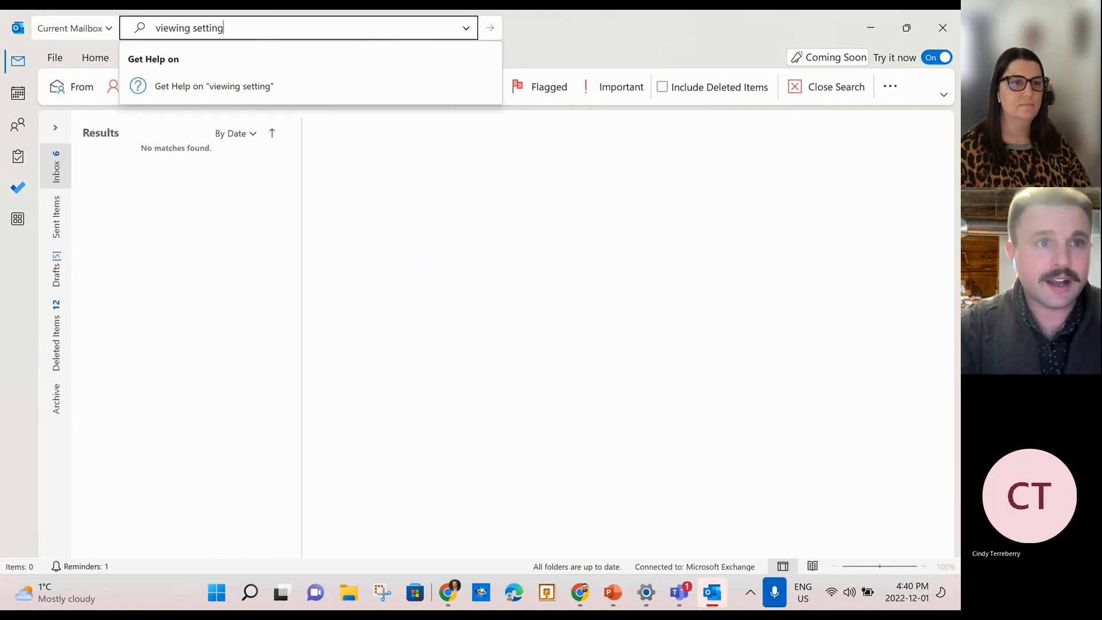
{"action": "key", "text": "BackSpace"}
{"action": "key", "text": "BackSpace"}
{"action": "key", "text": "BackSpace"}
{"action": "key", "text": "BackSpace"}
{"action": "key", "text": "BackSpace"}
{"action": "key", "text": "BackSpace"}
{"action": "key", "text": "BackSpace"}
{"action": "key", "text": "BackSpace"}
{"action": "key", "text": "BackSpace"}
{"action": "key", "text": "BackSpace"}
{"action": "key", "text": "BackSpace"}
{"action": "key", "text": "BackSpace"}
{"action": "key", "text": "BackSpace"}
{"action": "key", "text": "BackSpace"}
{"action": "key", "text": "BackSpace"}
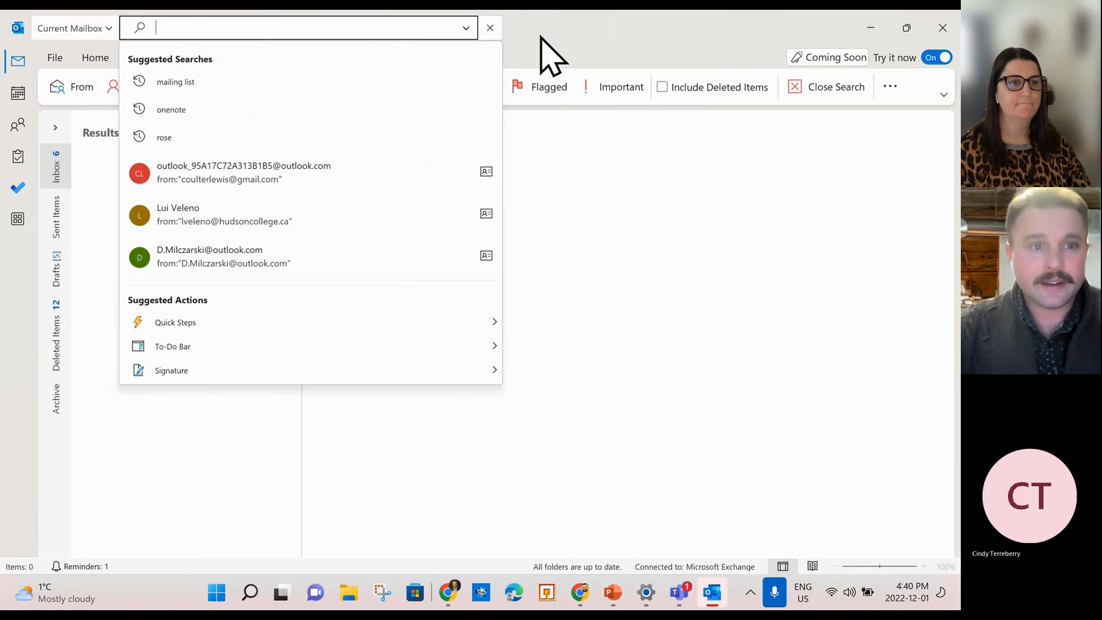
{"action": "left_click", "coordinate": [548, 29]}
Switch back to the Home ribbon and return to the inbox messages.
{"action": "left_click", "coordinate": [943, 94]}
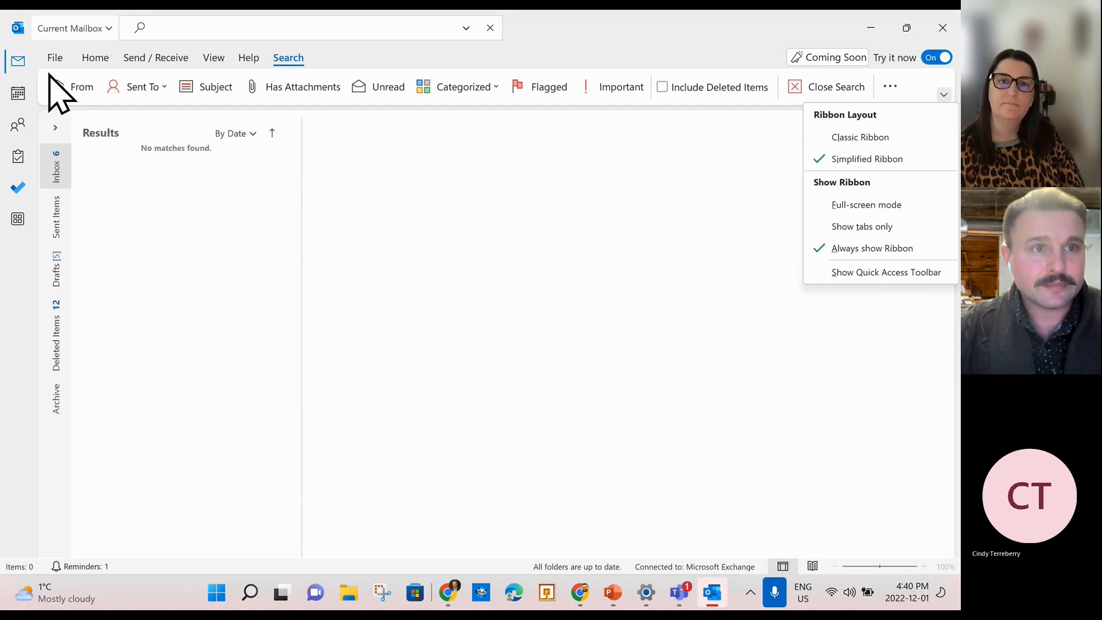
{"action": "left_click", "coordinate": [89, 58]}
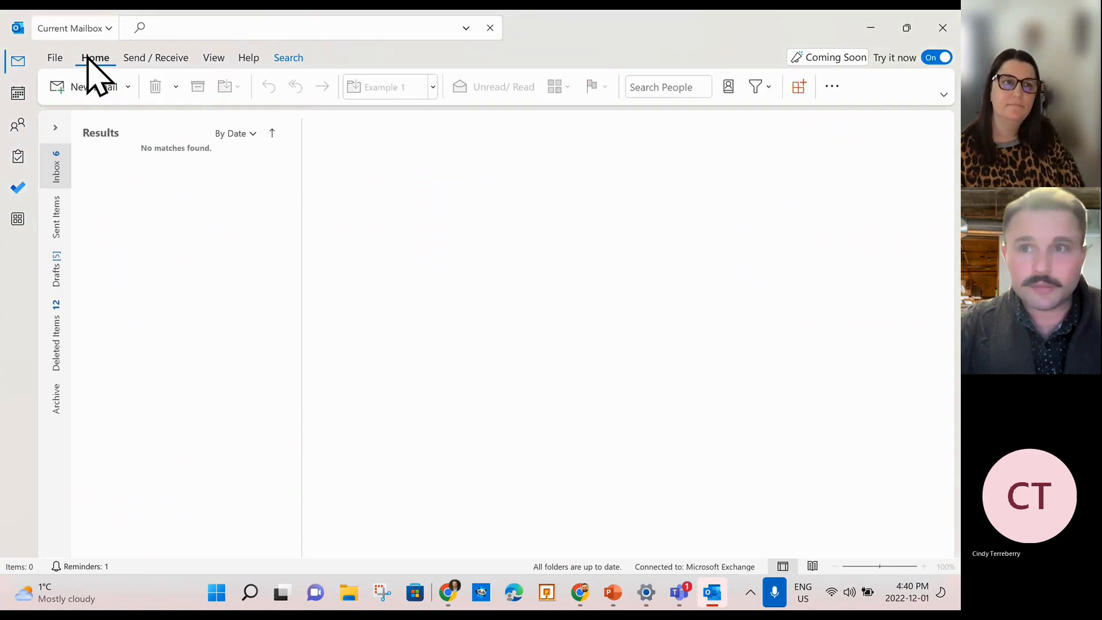
{"action": "left_click", "coordinate": [832, 89]}
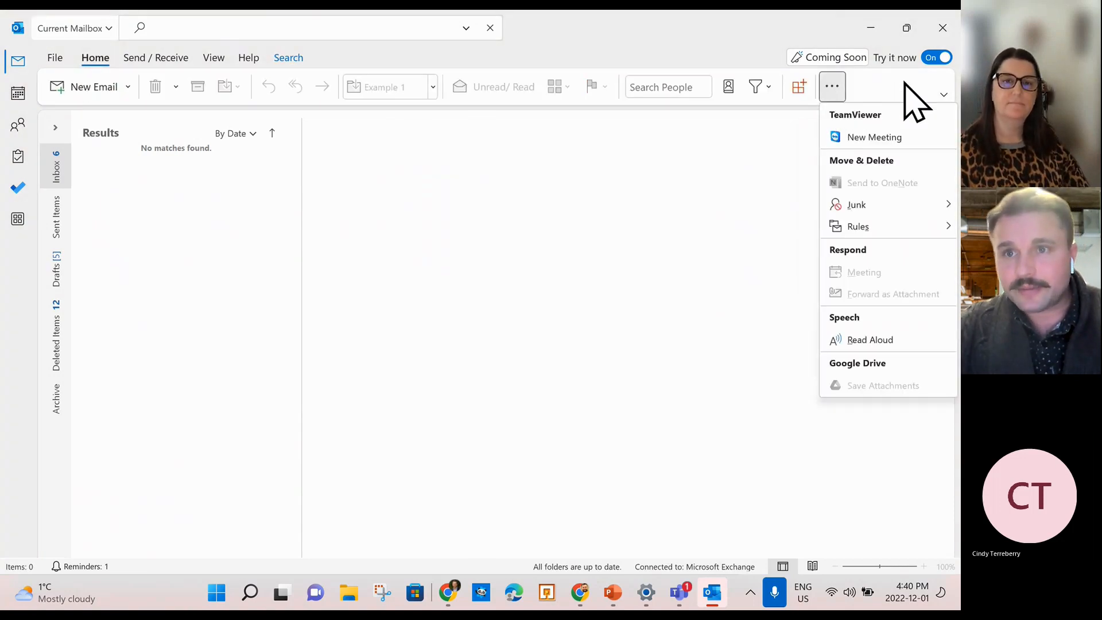
{"action": "left_click", "coordinate": [184, 192]}
{"action": "left_click", "coordinate": [56, 167]}
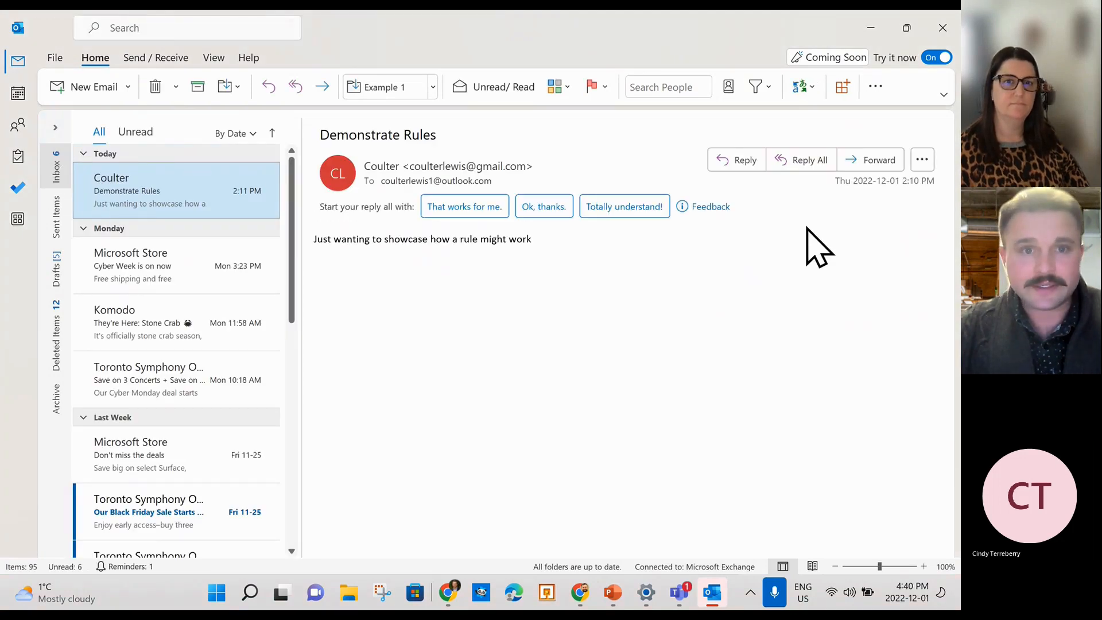
Browse the Home ribbon's additional commands and follow-up options with the Demonstrate Rules email open.
{"action": "left_click", "coordinate": [875, 87]}
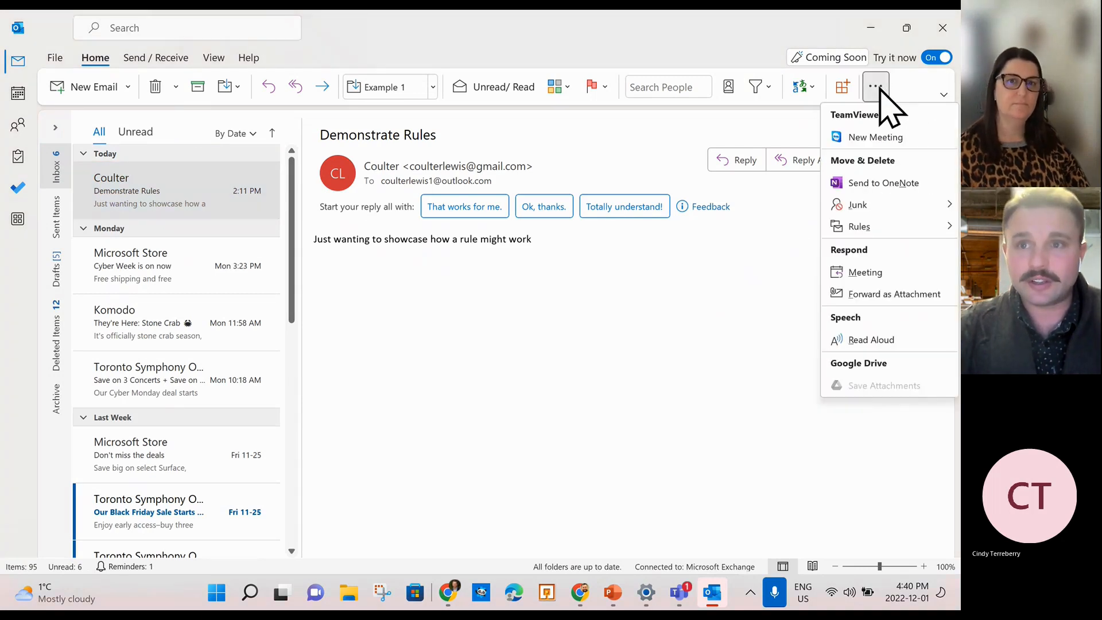
{"action": "left_click", "coordinate": [944, 94]}
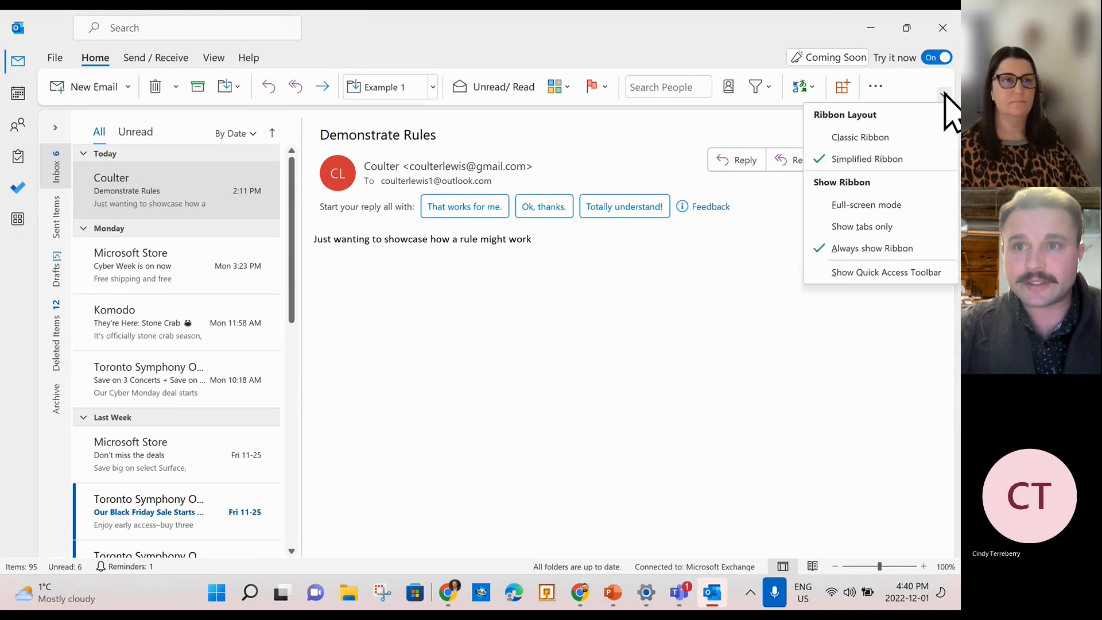
{"action": "left_click", "coordinate": [875, 89]}
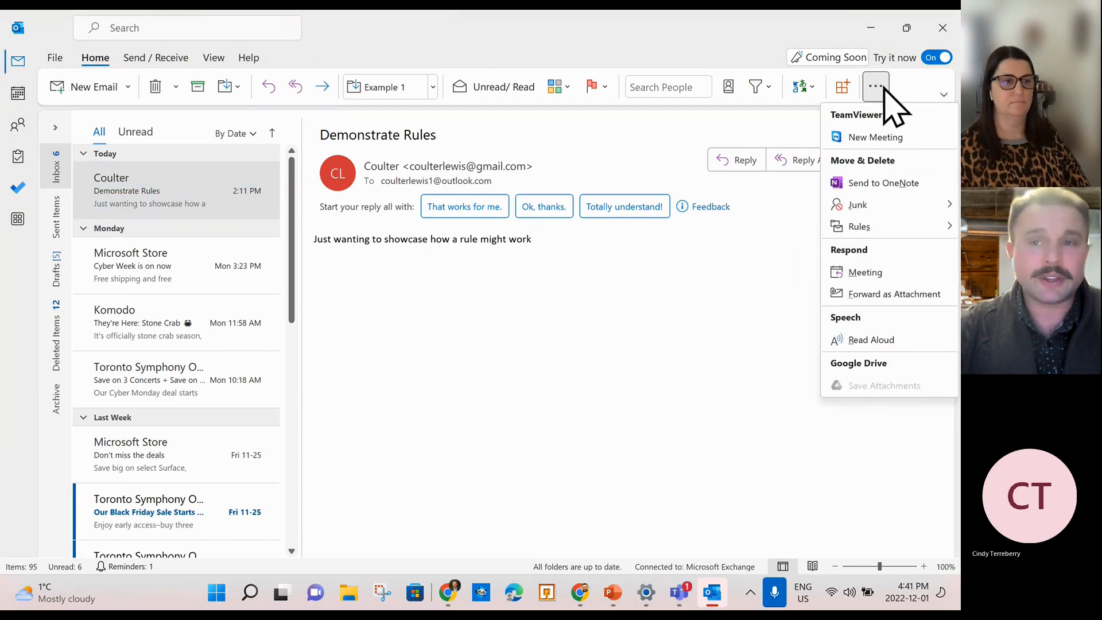
{"action": "left_click", "coordinate": [916, 98]}
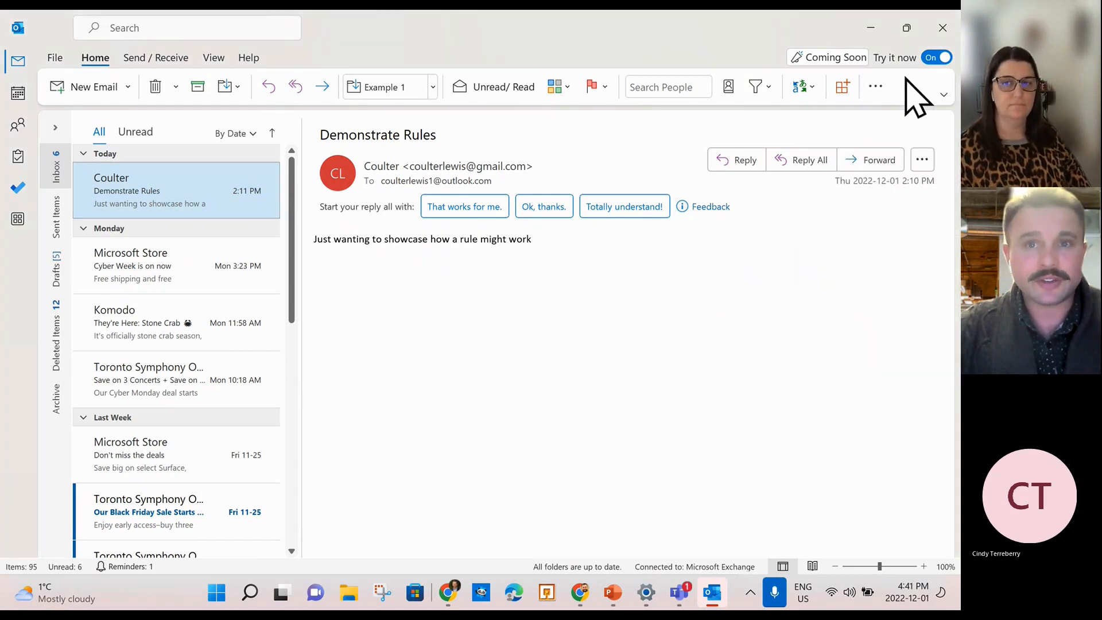
{"action": "left_click", "coordinate": [603, 88]}
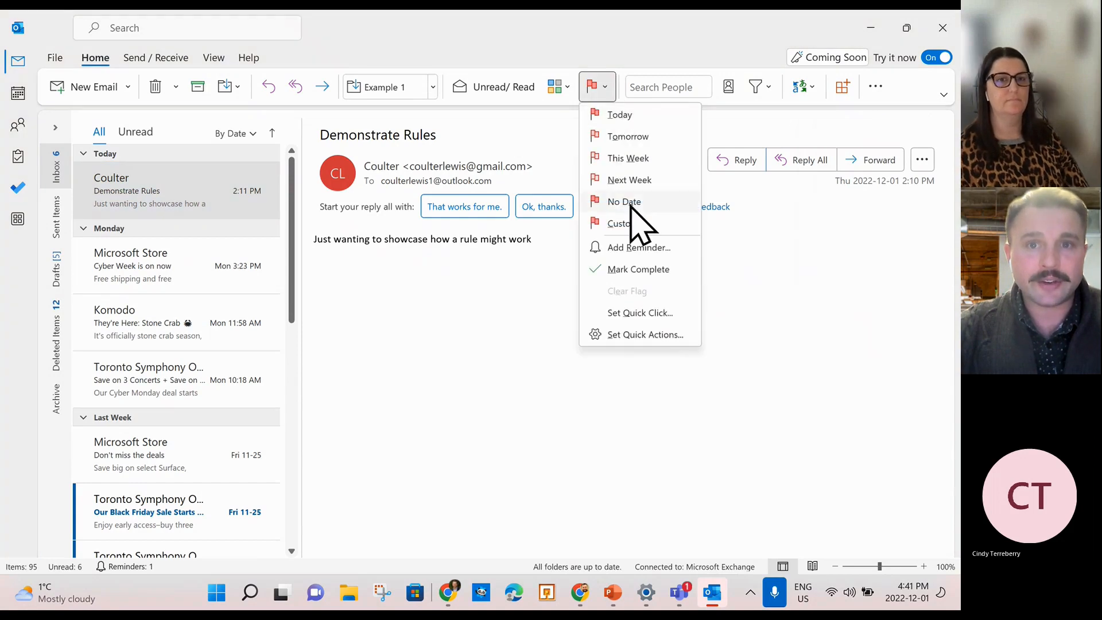
Assign the Blue category to the Demonstrate Rules email, keeping the name 'Blue category'.
{"action": "left_click", "coordinate": [565, 87]}
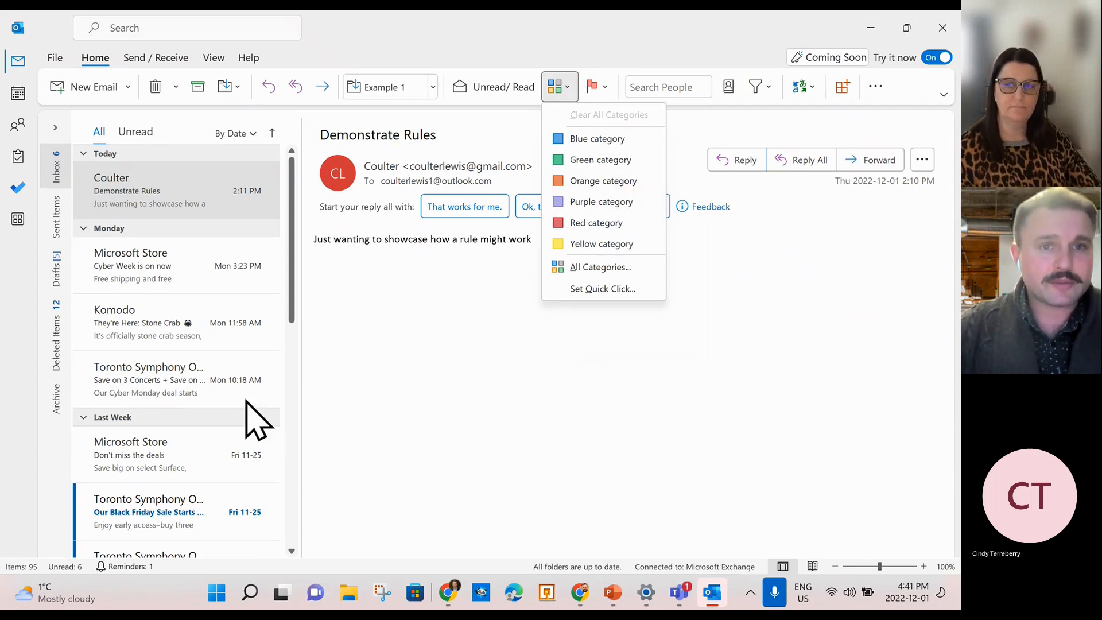
{"action": "left_click", "coordinate": [624, 140]}
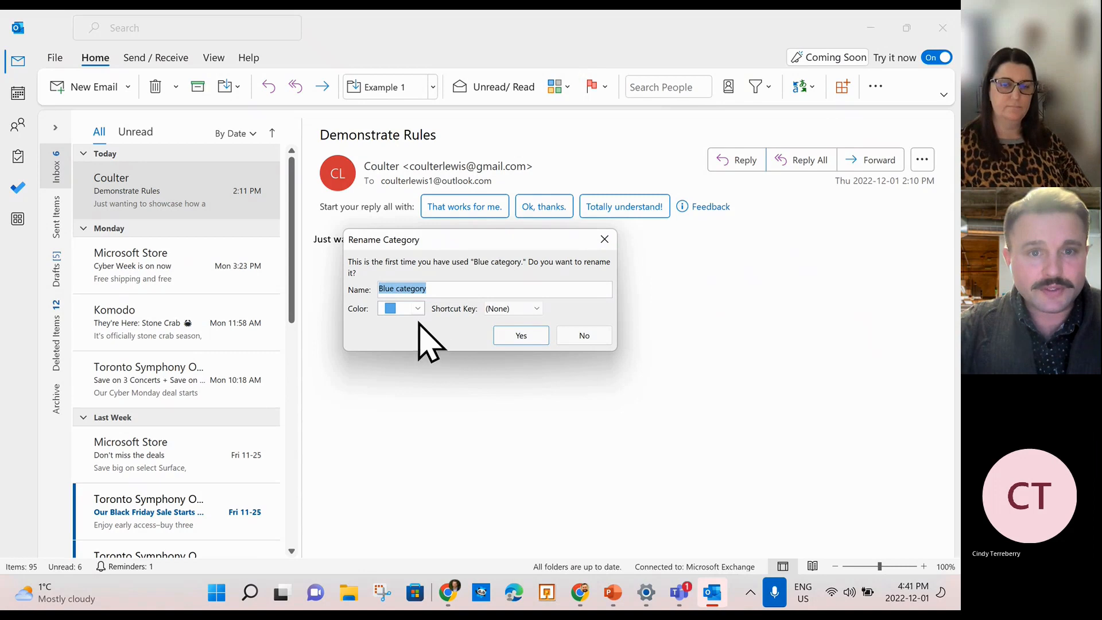
{"action": "left_click", "coordinate": [516, 335]}
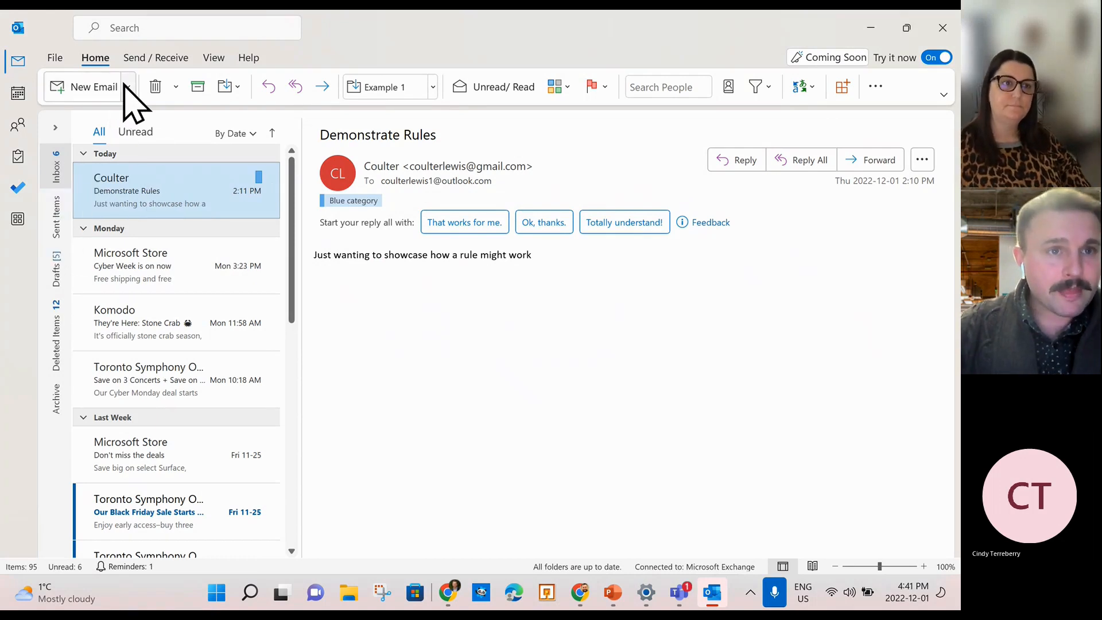
Open the Conditional Formatting rules from the current view's advanced settings.
{"action": "left_click", "coordinate": [212, 59]}
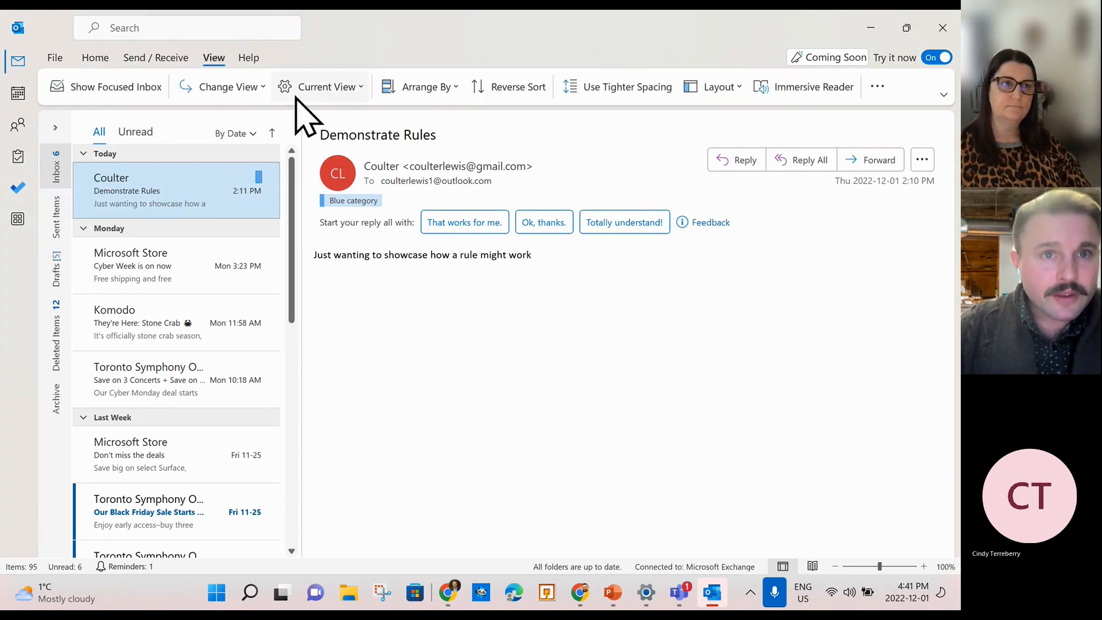
{"action": "left_click", "coordinate": [349, 87]}
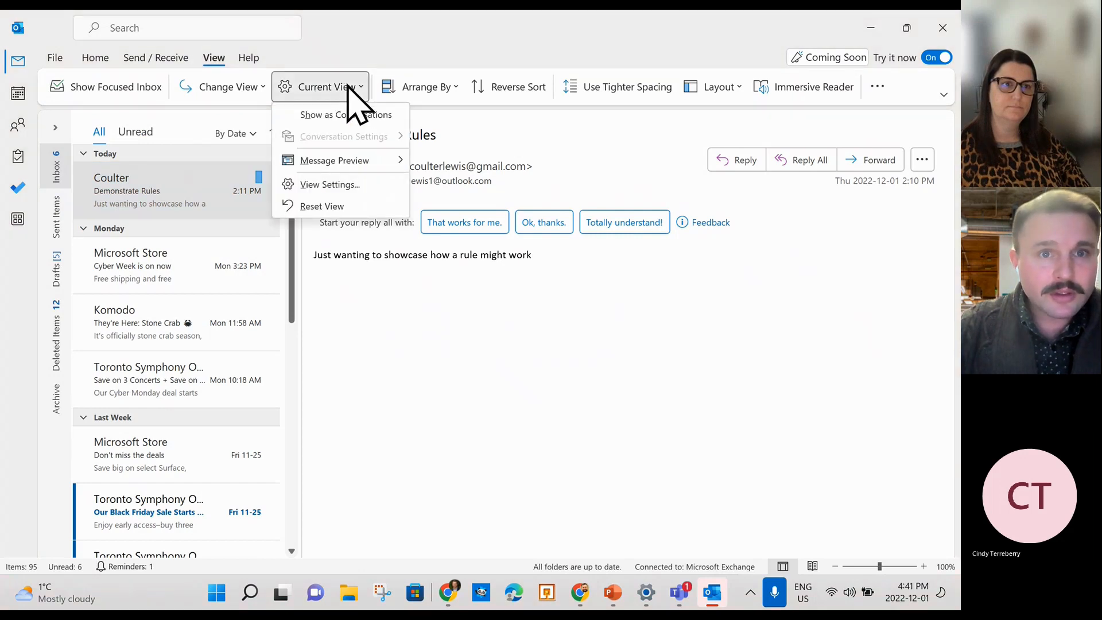
{"action": "left_click", "coordinate": [351, 186]}
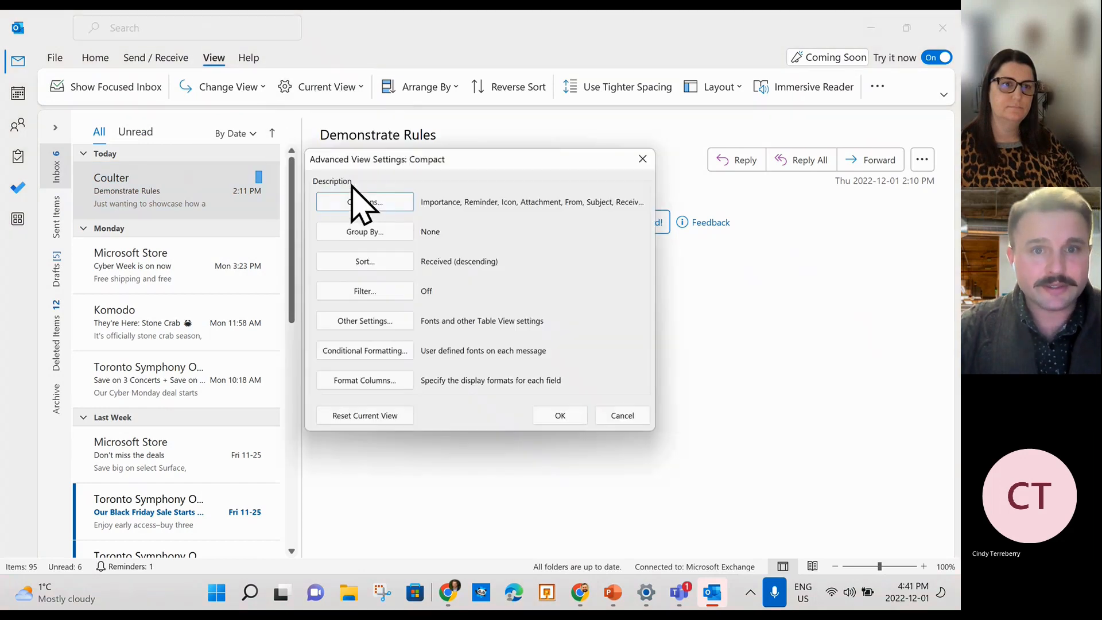
{"action": "left_click", "coordinate": [380, 356]}
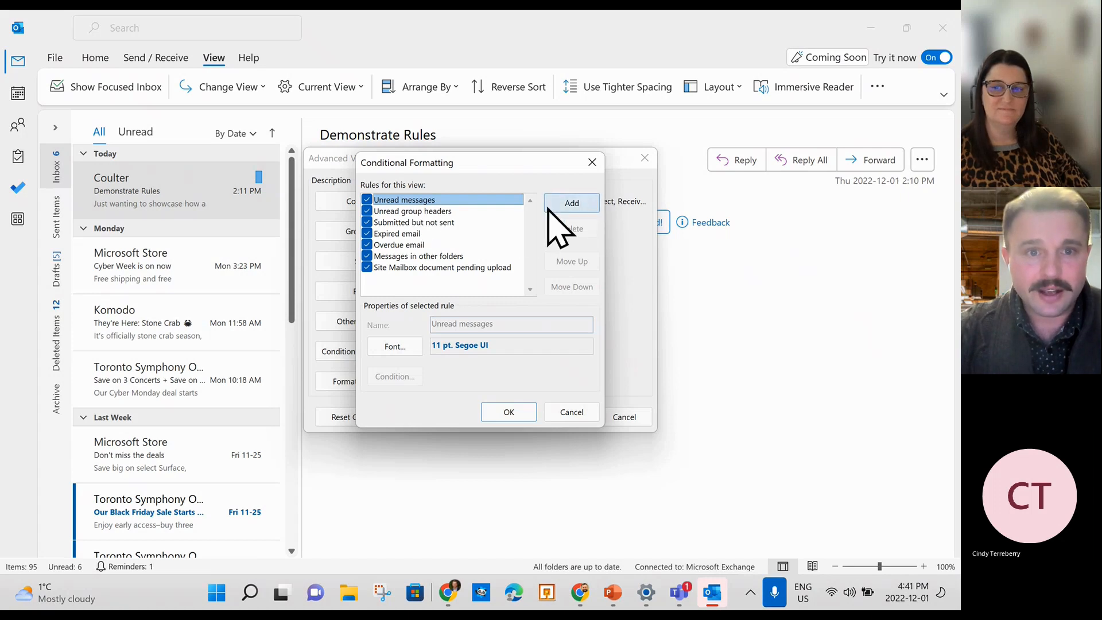
Turn off six default formatting rules and discard a newly added Untitled rule.
{"action": "left_click", "coordinate": [367, 212]}
{"action": "left_click", "coordinate": [366, 222]}
{"action": "left_click", "coordinate": [366, 233]}
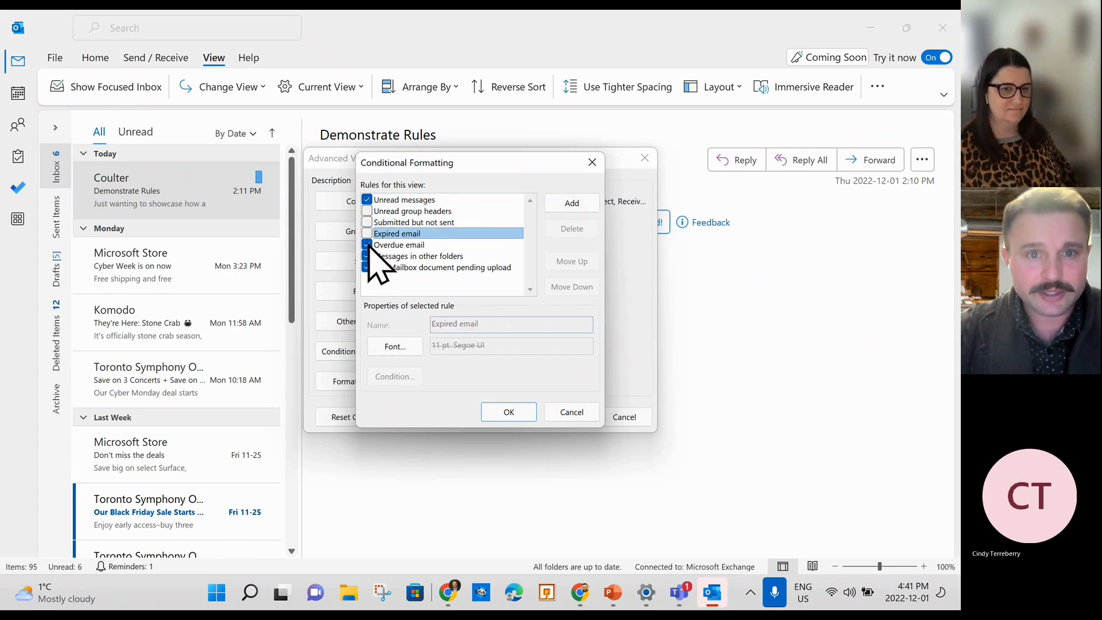
{"action": "left_click", "coordinate": [366, 245]}
{"action": "left_click", "coordinate": [367, 256]}
{"action": "left_click", "coordinate": [366, 267]}
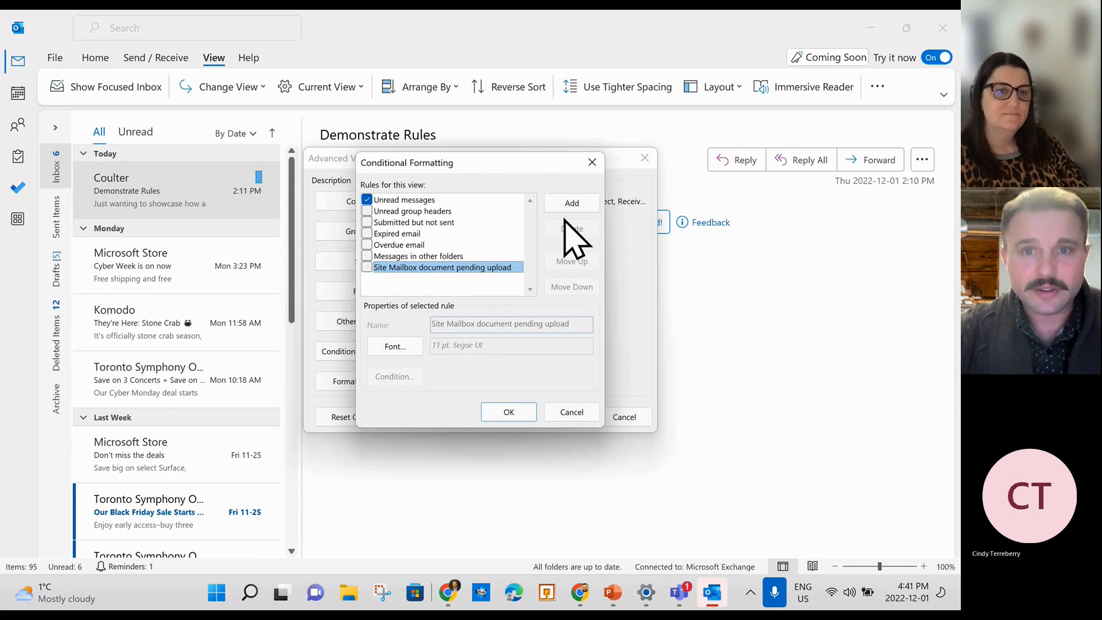
{"action": "left_click", "coordinate": [565, 203]}
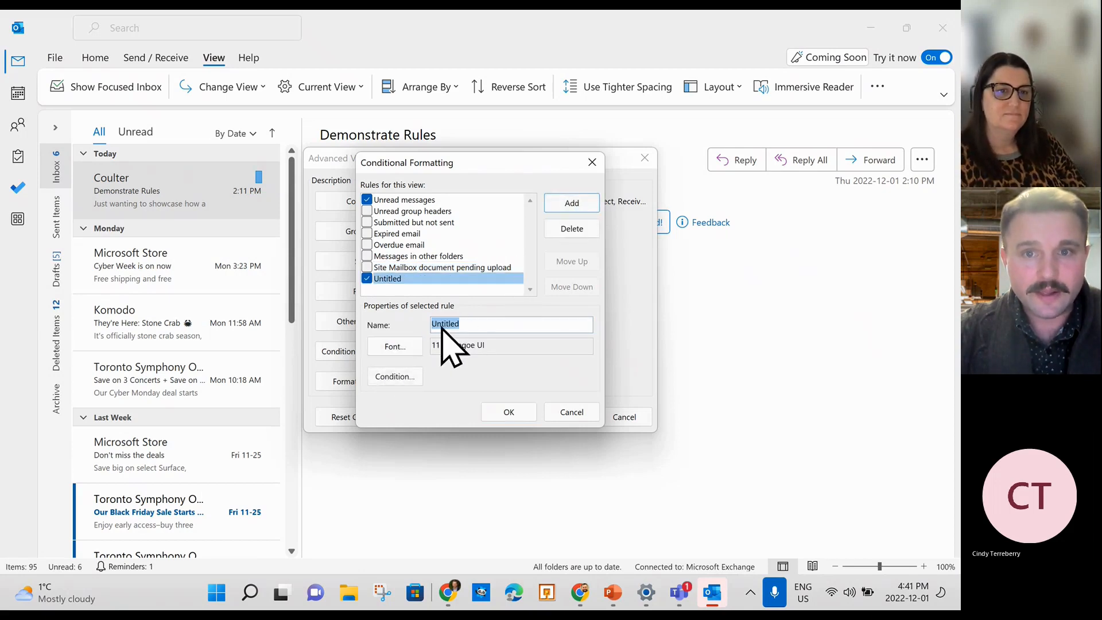
{"action": "left_click", "coordinate": [571, 224]}
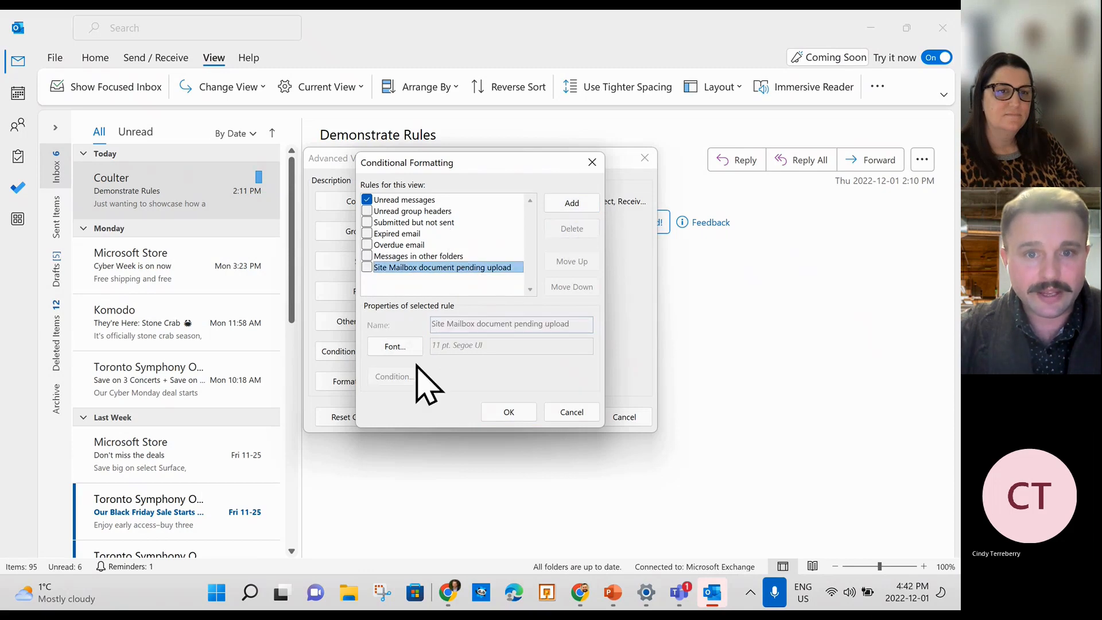
Set the Unread messages rule font to 11 pt Showcard Gothic and apply it.
{"action": "left_click", "coordinate": [401, 200]}
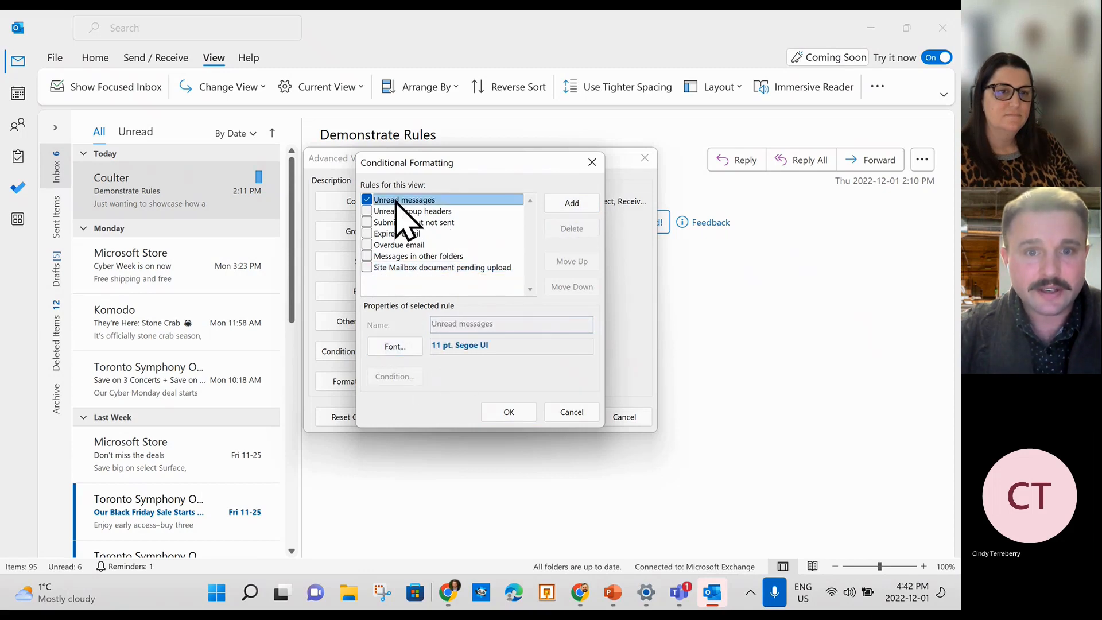
{"action": "left_click", "coordinate": [515, 351]}
{"action": "left_click", "coordinate": [402, 346]}
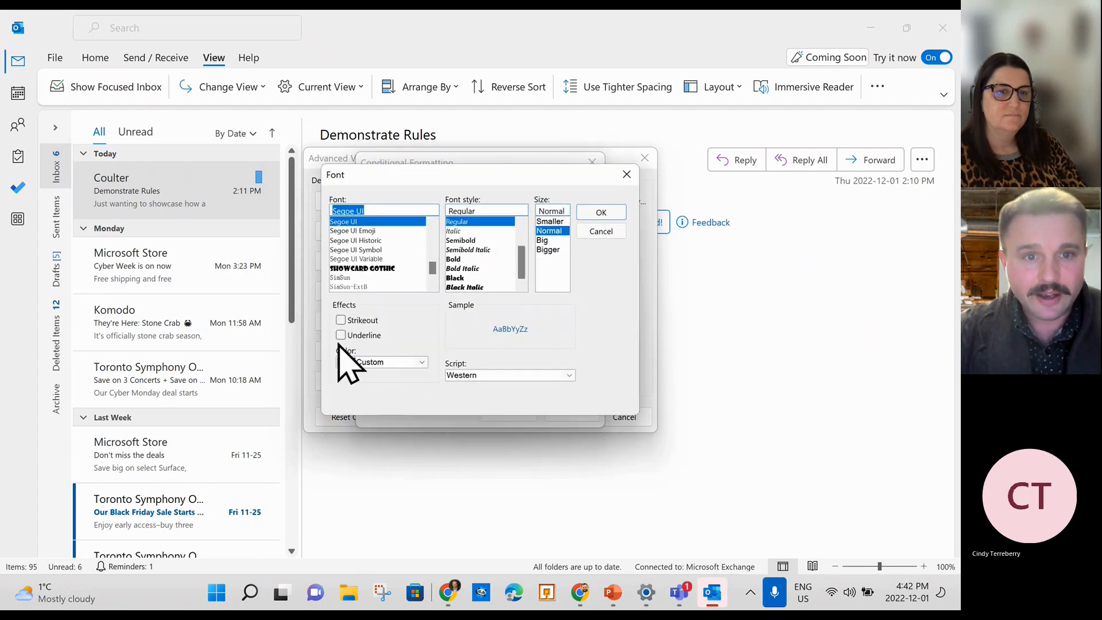
{"action": "left_click", "coordinate": [362, 268]}
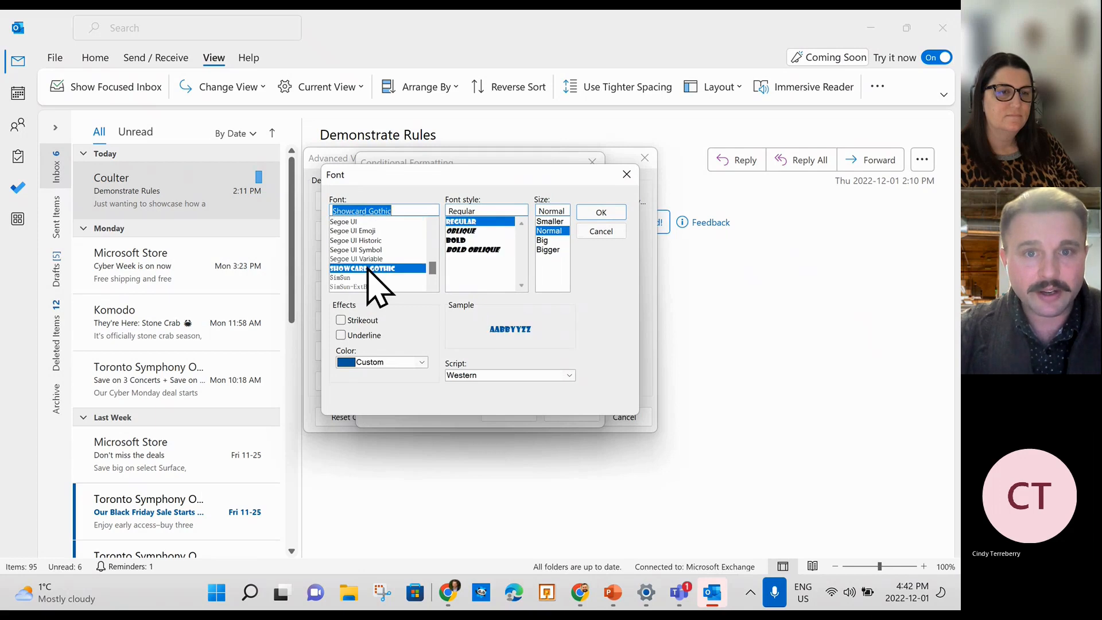
{"action": "left_click", "coordinate": [600, 212]}
{"action": "left_click", "coordinate": [508, 412]}
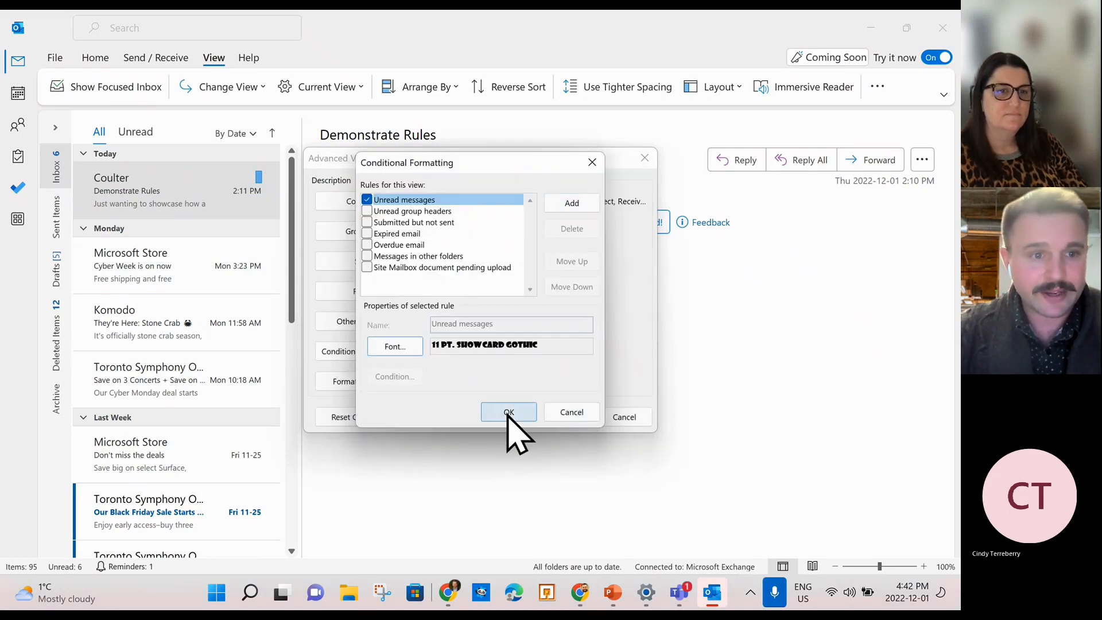
{"action": "left_click", "coordinate": [565, 416]}
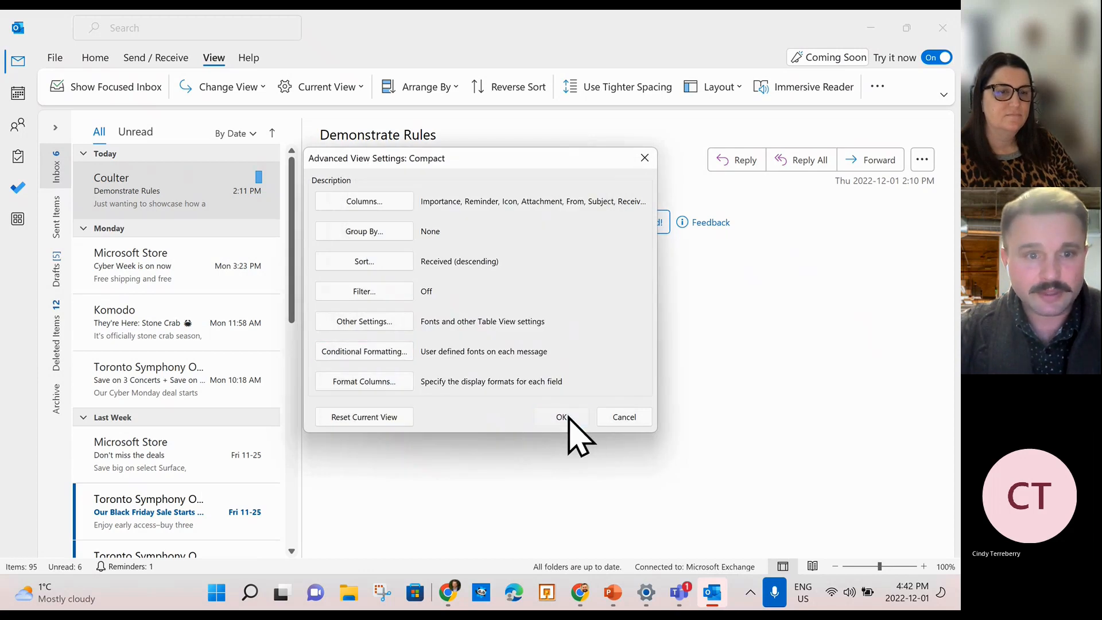
Scroll the inbox to check the Showcard Gothic unread messages, then open Current View options.
{"action": "scroll", "coordinate": [217, 469], "scroll_direction": "down", "scroll_amount": 5}
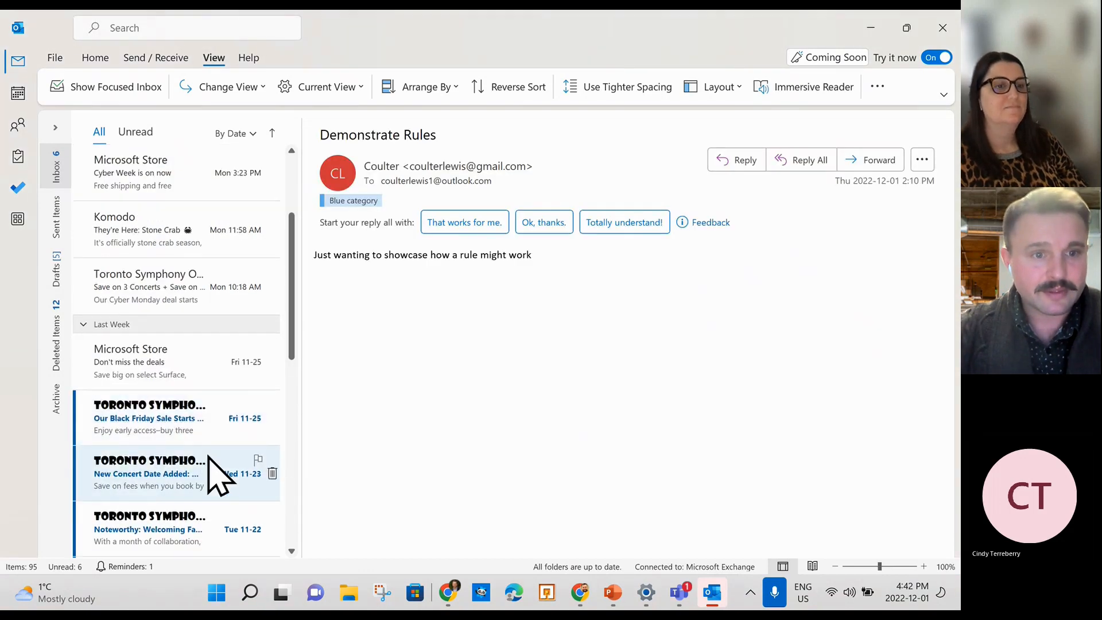
{"action": "scroll", "coordinate": [217, 476], "scroll_direction": "down", "scroll_amount": 1}
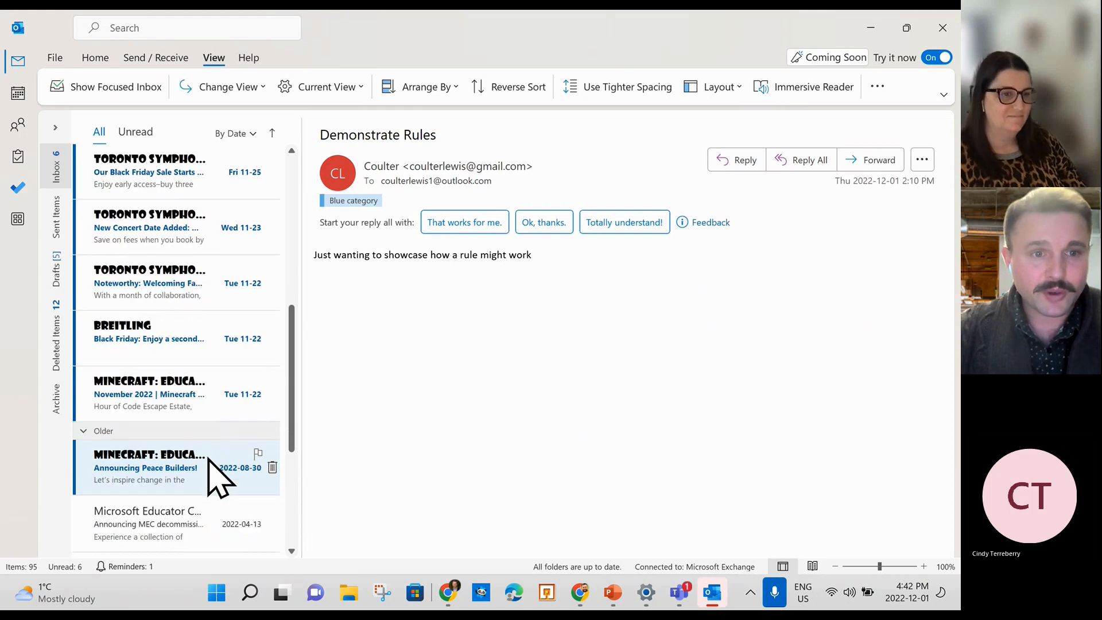
{"action": "scroll", "coordinate": [217, 474], "scroll_direction": "up", "scroll_amount": 6}
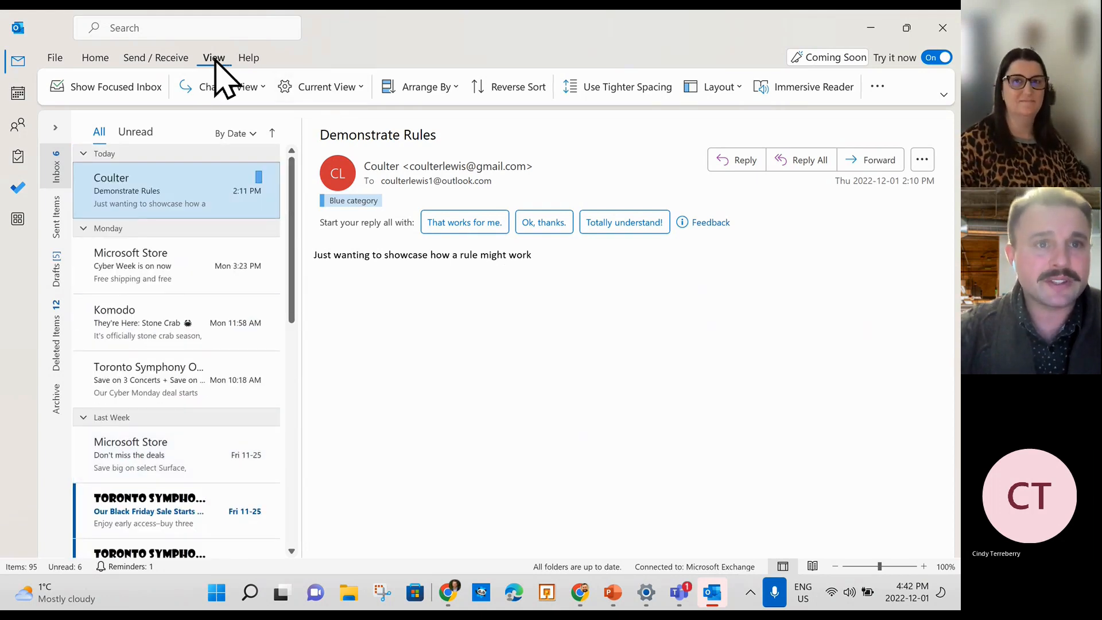
{"action": "left_click", "coordinate": [344, 89]}
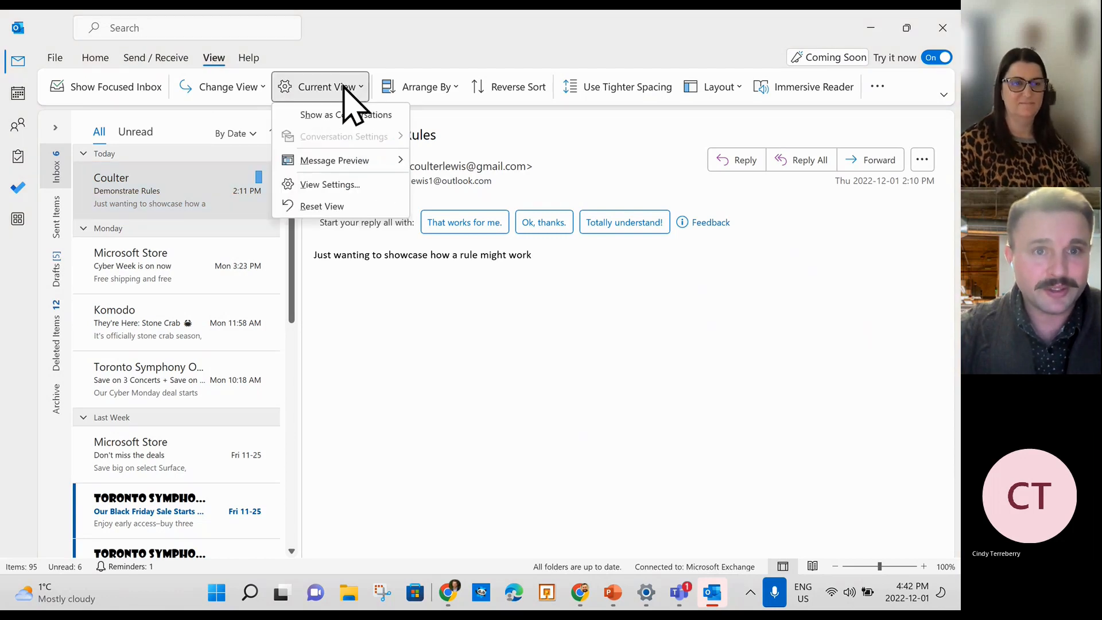
Review the Unread messages conditional formatting rule twice, closing the dialogs without changes.
{"action": "left_click", "coordinate": [344, 185]}
{"action": "left_click", "coordinate": [367, 352]}
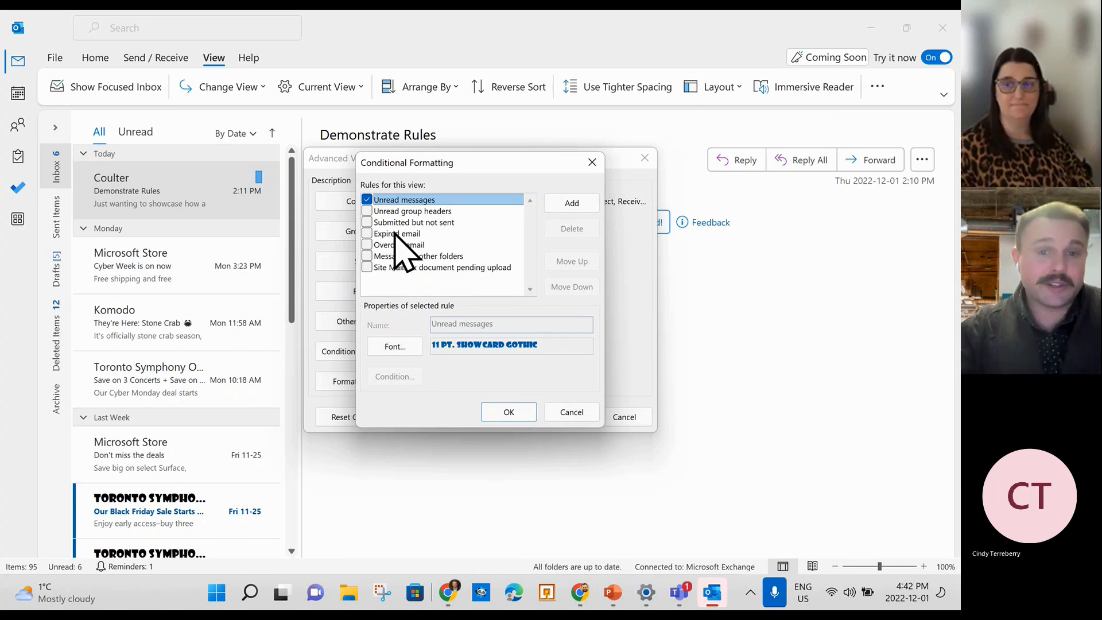
{"action": "left_click", "coordinate": [505, 413]}
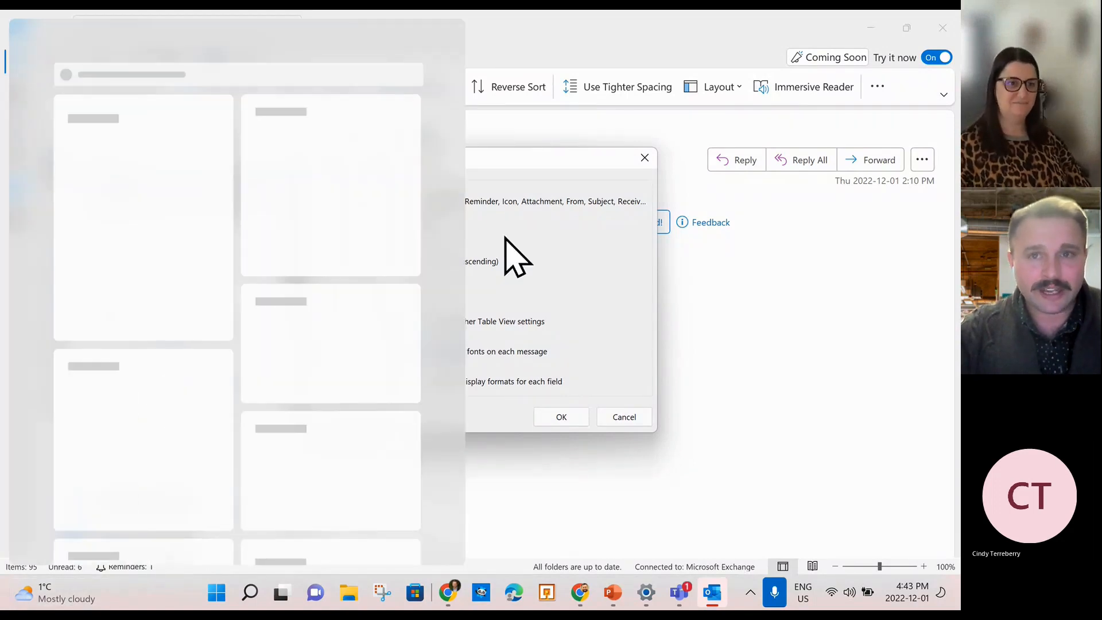
{"action": "left_click", "coordinate": [644, 157]}
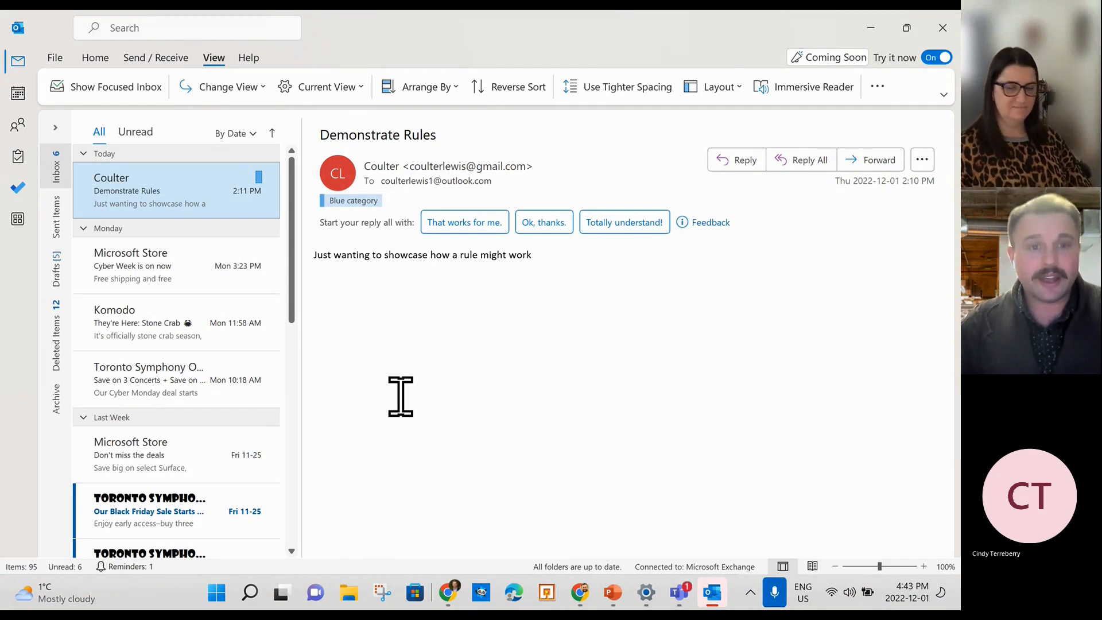
{"action": "left_click", "coordinate": [346, 92]}
{"action": "left_click", "coordinate": [334, 184]}
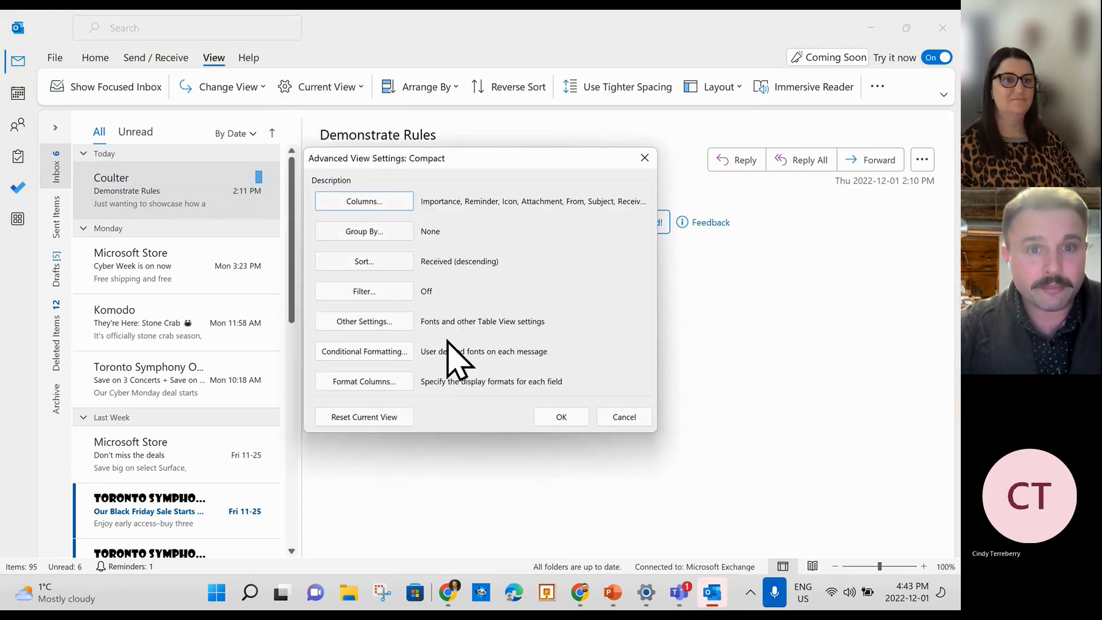
{"action": "left_click", "coordinate": [382, 353]}
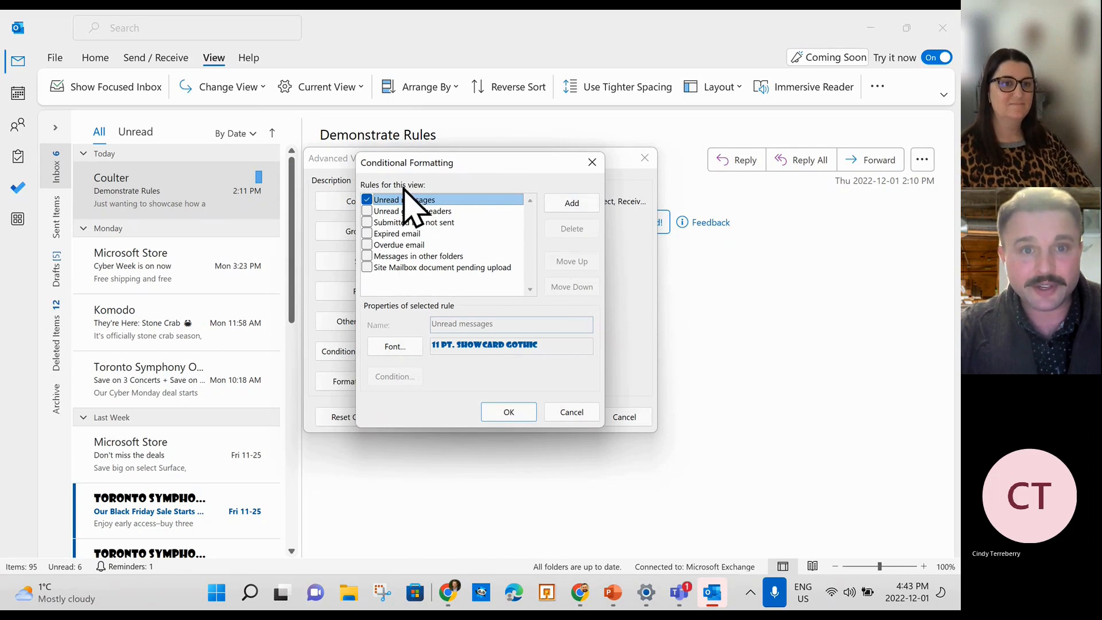
{"action": "left_click", "coordinate": [594, 158]}
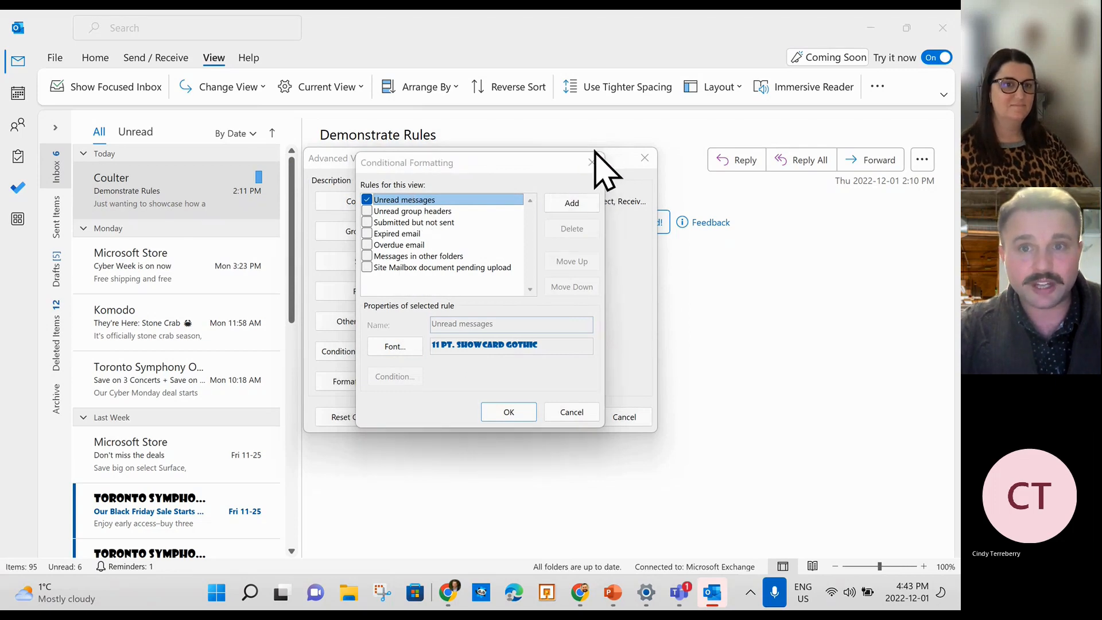
{"action": "left_click", "coordinate": [644, 158]}
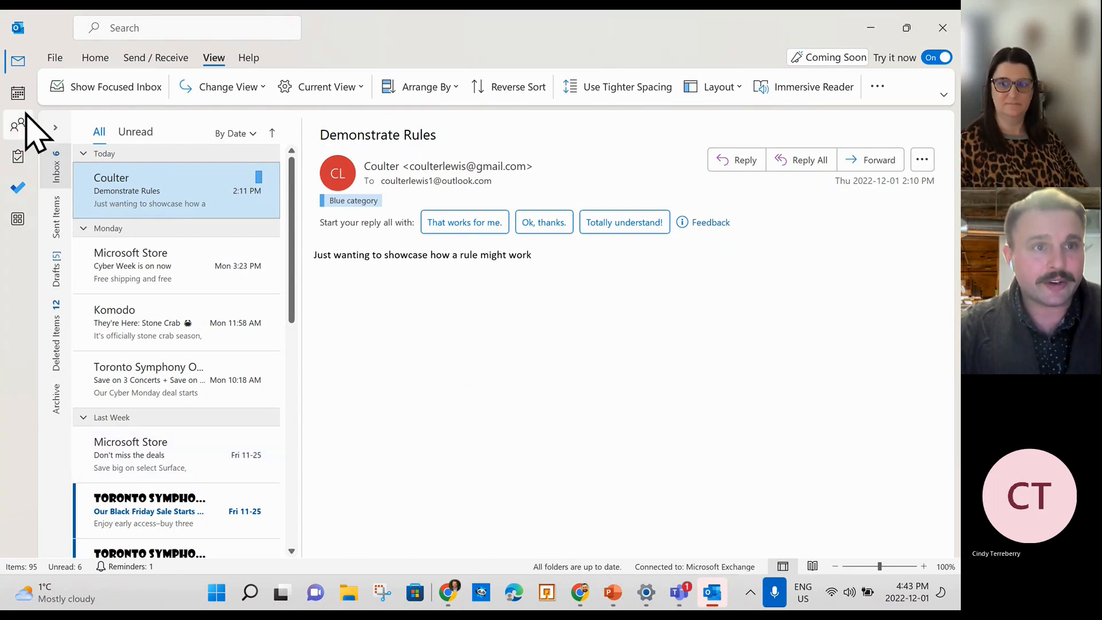
Visit the File account page and return, then open and dismiss the New Email list.
{"action": "left_click", "coordinate": [55, 58]}
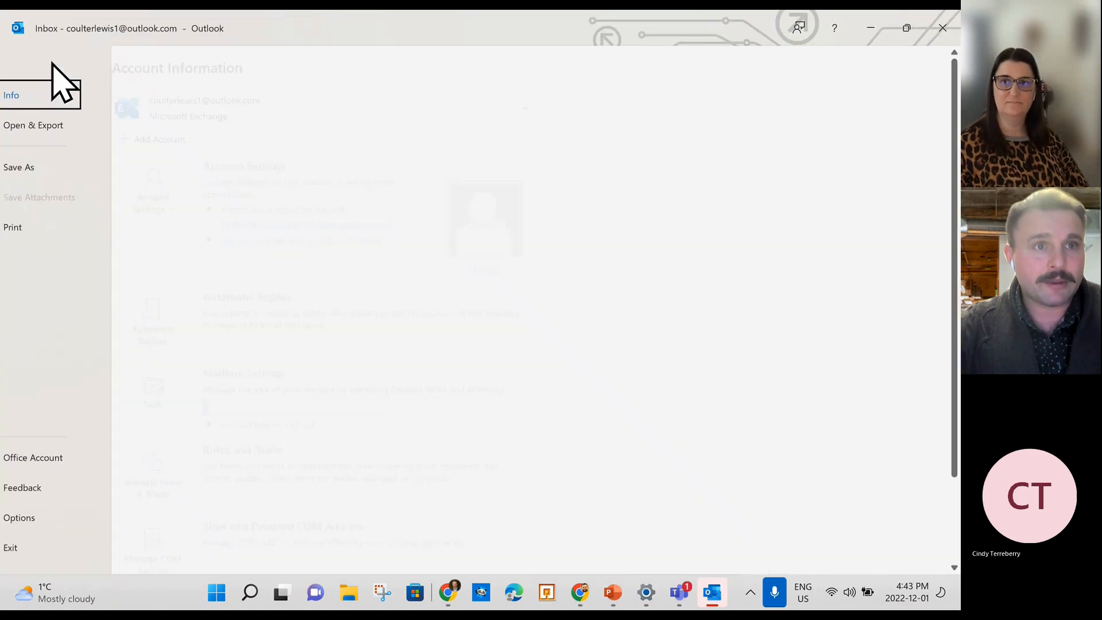
{"action": "left_click", "coordinate": [18, 72]}
{"action": "left_click", "coordinate": [95, 57]}
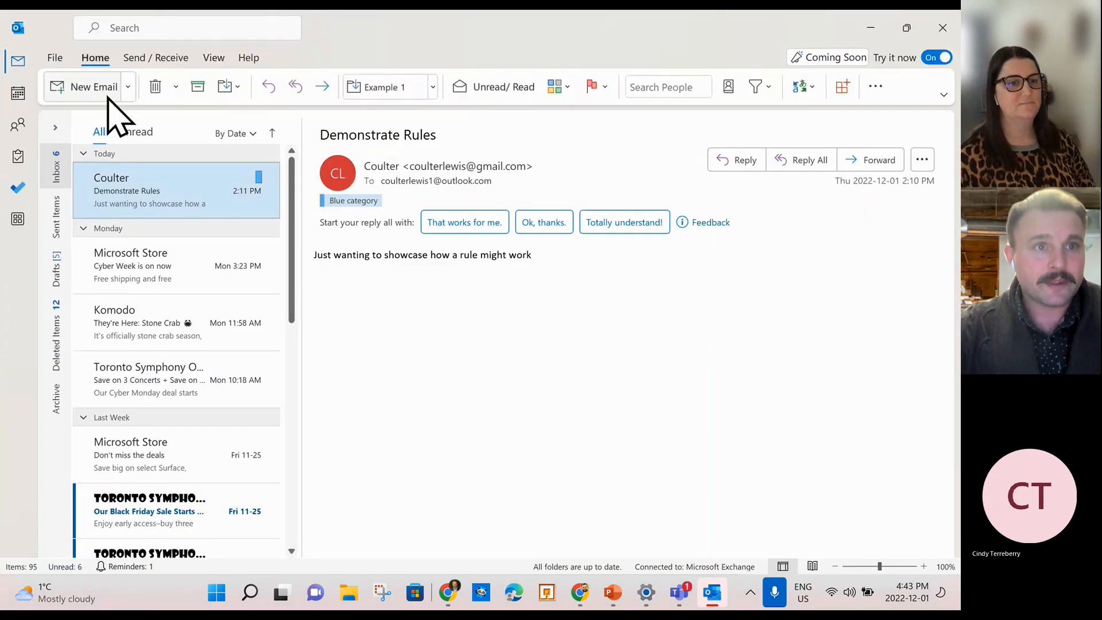
{"action": "left_click", "coordinate": [128, 87]}
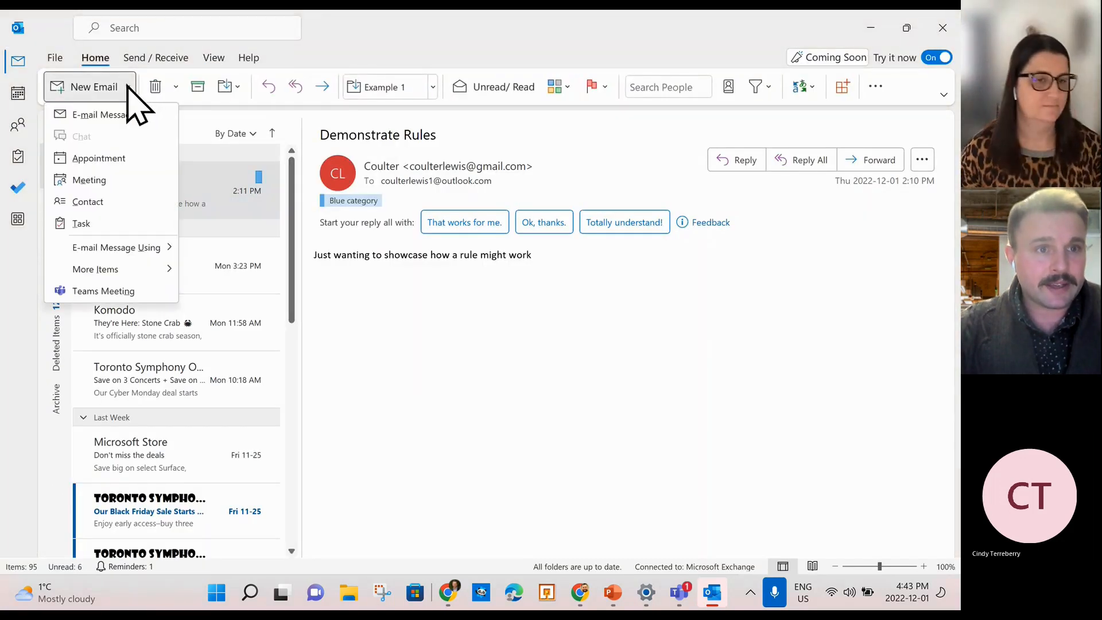
{"action": "left_click", "coordinate": [128, 88]}
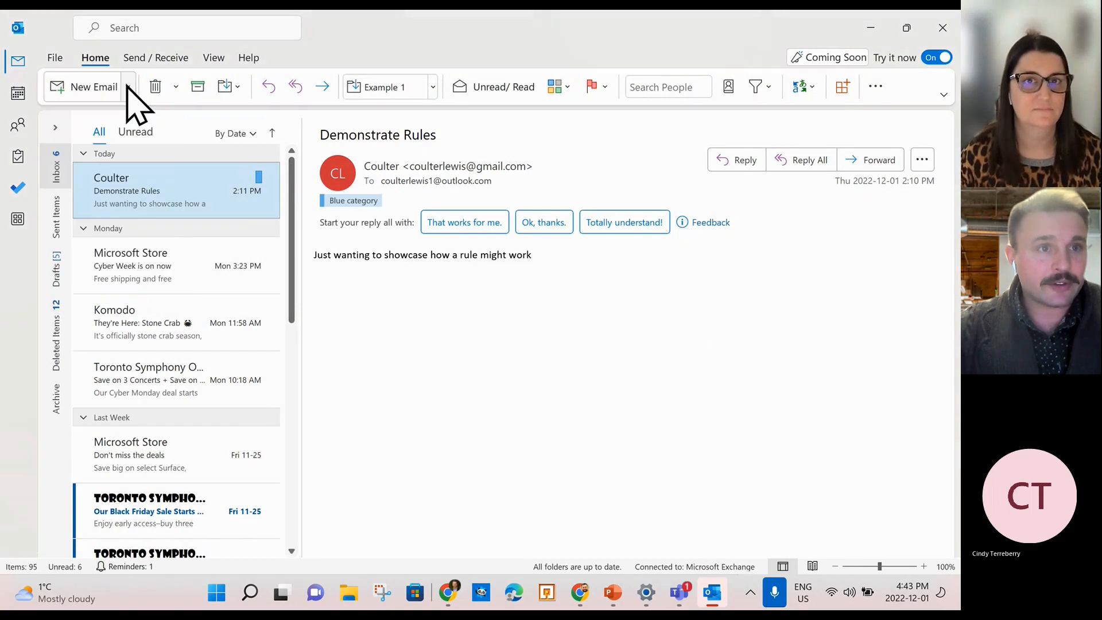
Switch to the calendar, try Day, Work Week, Week and Schedule views, then settle on December 2022 Month view.
{"action": "left_click", "coordinate": [19, 94]}
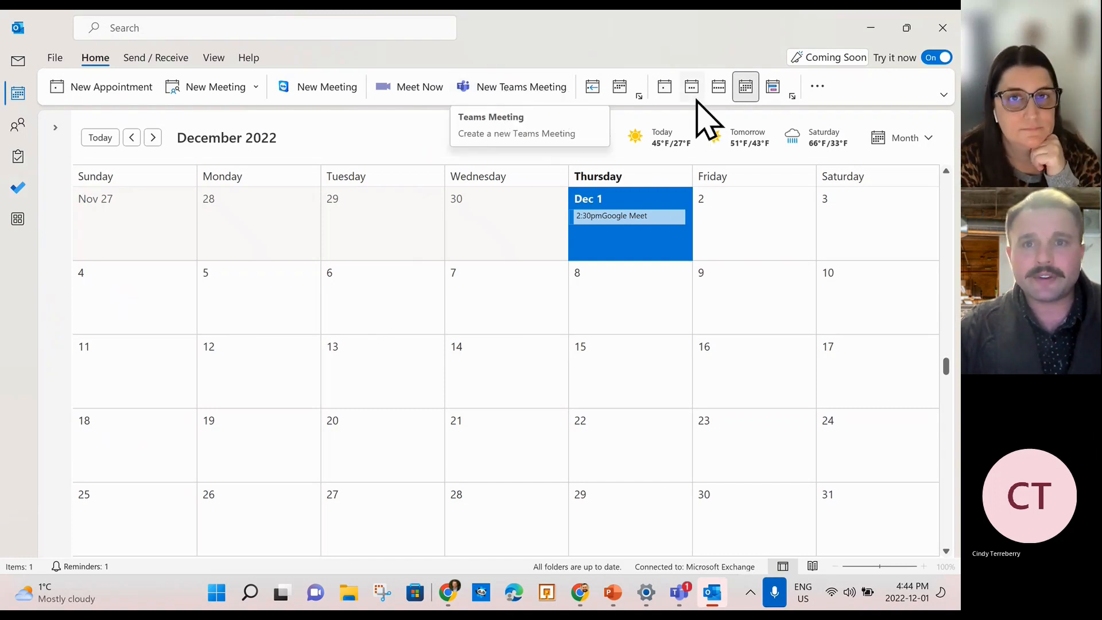
{"action": "left_click", "coordinate": [664, 87]}
{"action": "left_click", "coordinate": [691, 87]}
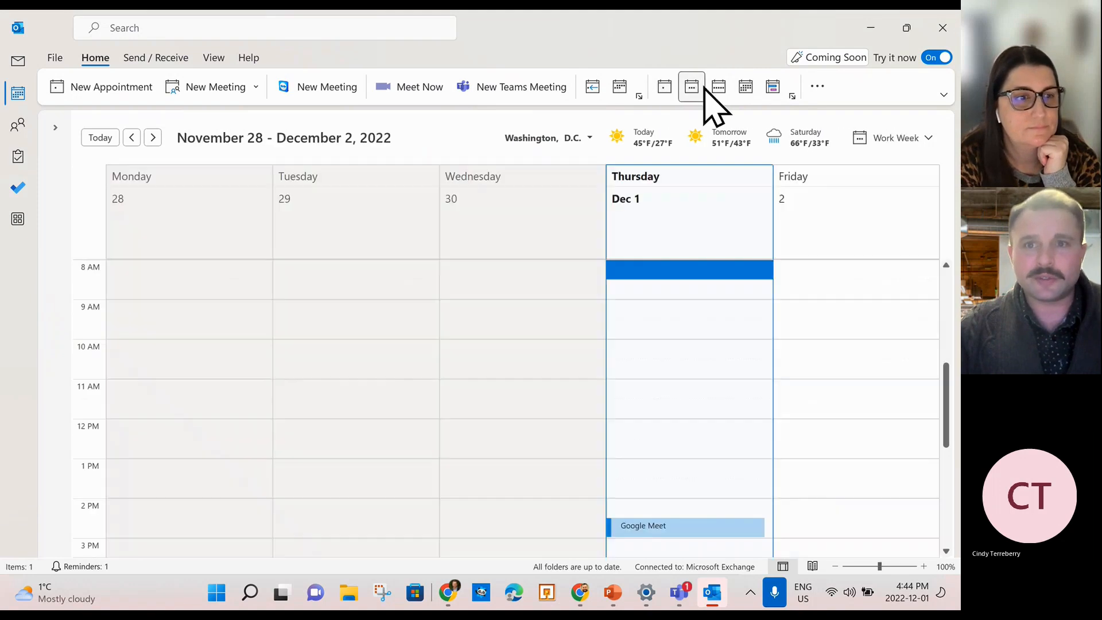
{"action": "left_click", "coordinate": [717, 87]}
{"action": "left_click", "coordinate": [745, 87]}
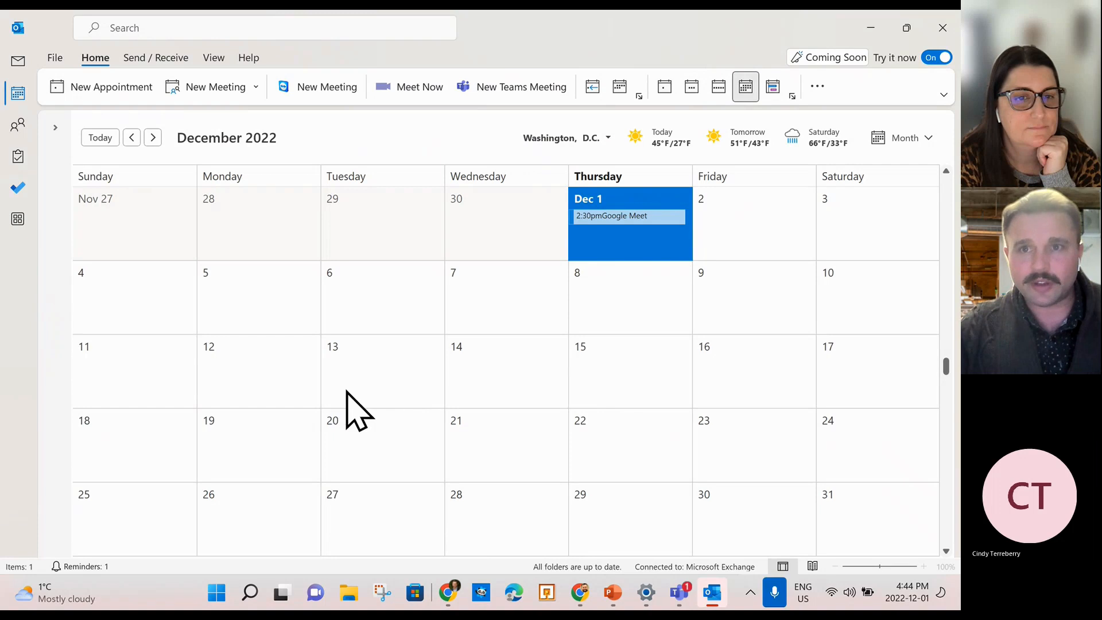
{"action": "left_click", "coordinate": [778, 89]}
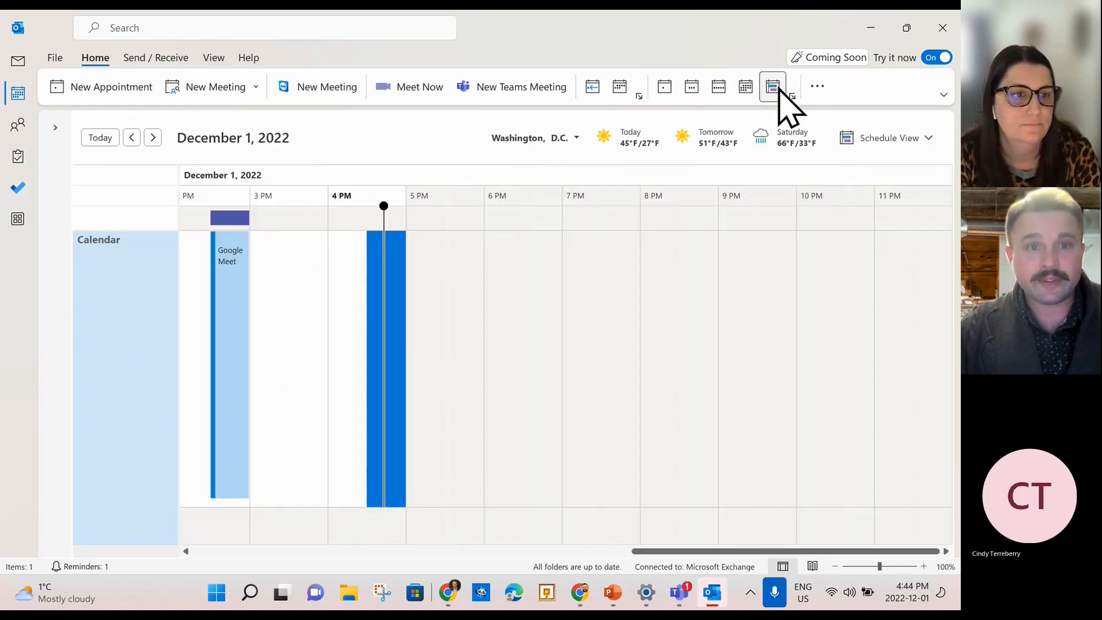
{"action": "left_click", "coordinate": [746, 88]}
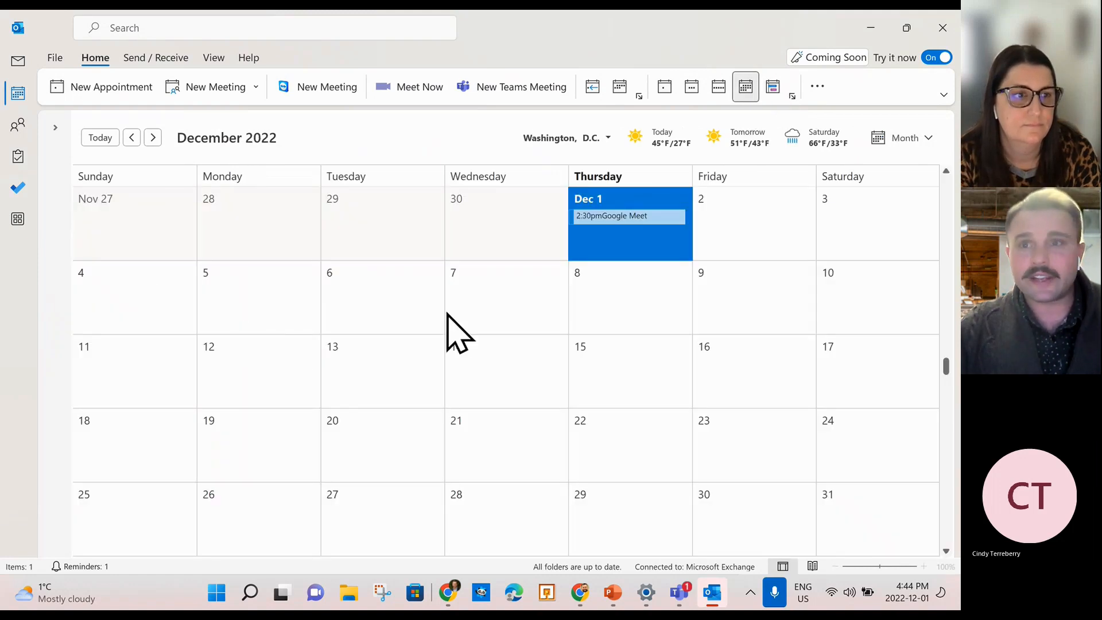
{"action": "left_click", "coordinate": [825, 89]}
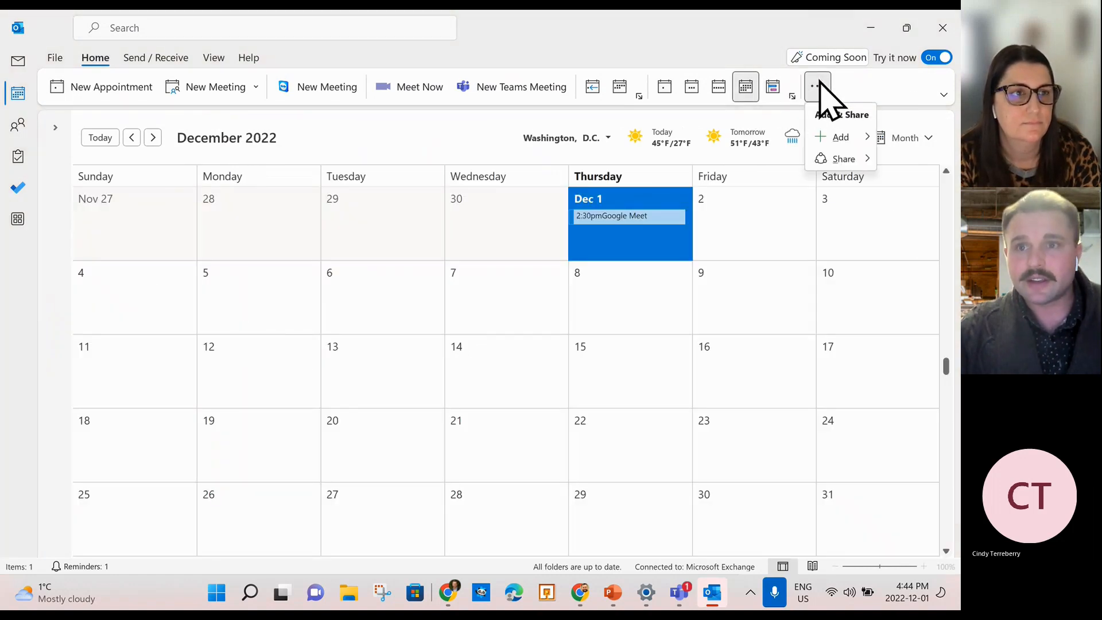
Open the personal calendar's properties and look through its General, AutoArchive and Permissions tabs.
{"action": "mouse_move", "coordinate": [849, 161]}
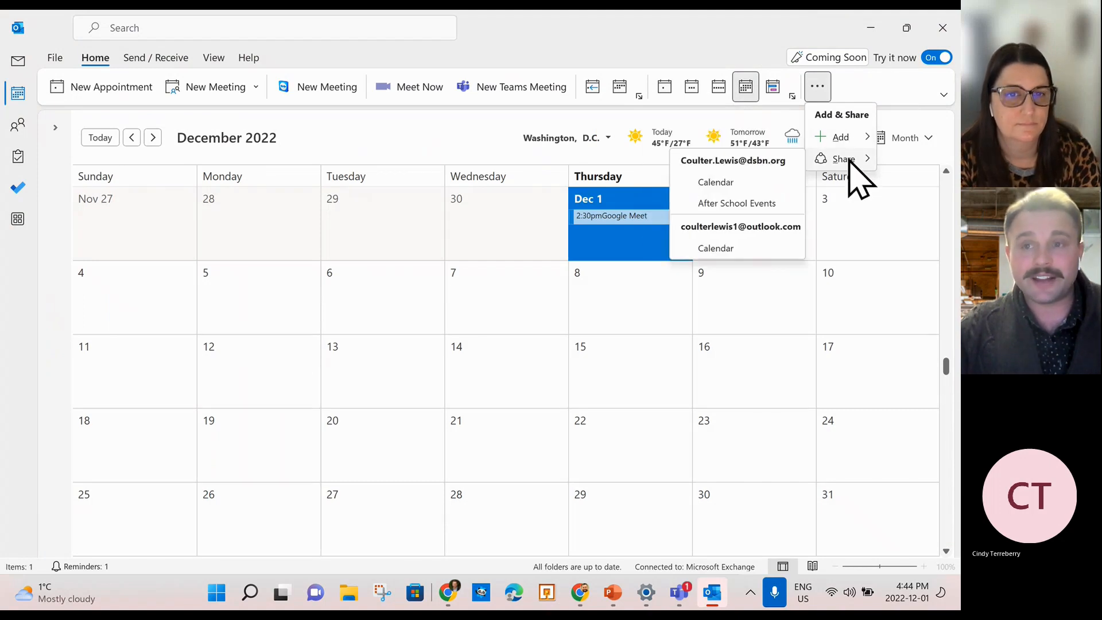
{"action": "left_click", "coordinate": [720, 250]}
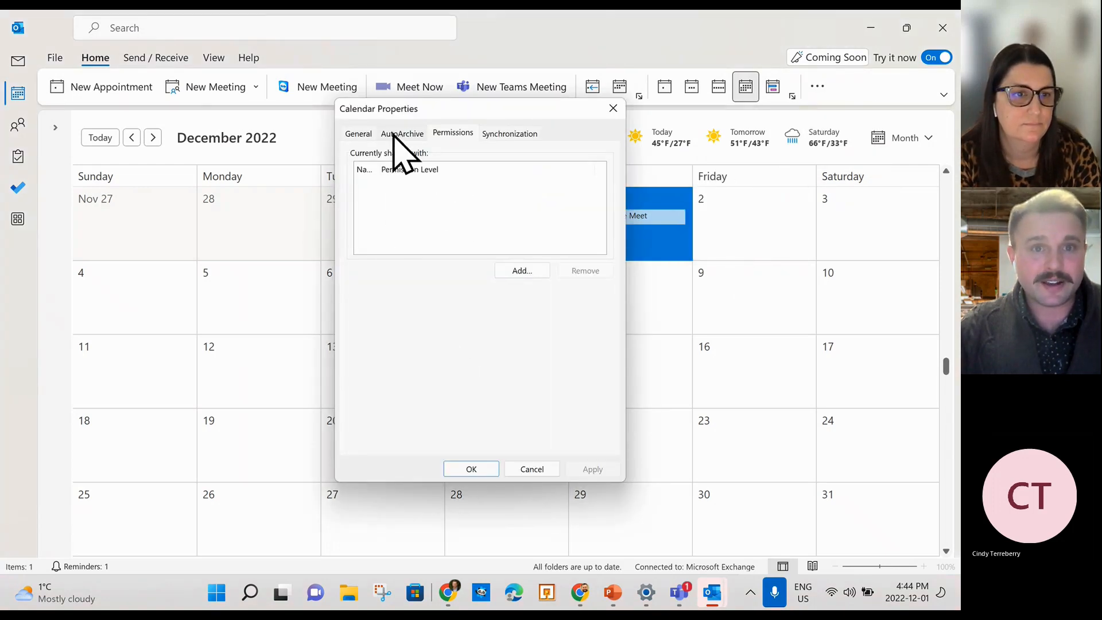
{"action": "left_click", "coordinate": [358, 133]}
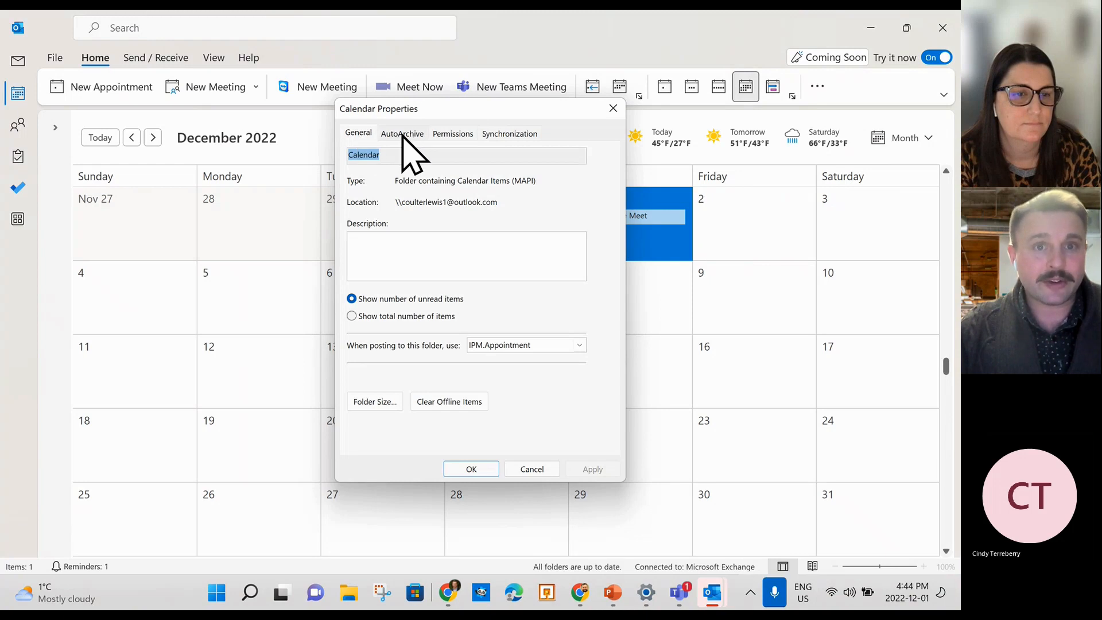
{"action": "left_click", "coordinate": [402, 136]}
{"action": "left_click", "coordinate": [469, 135]}
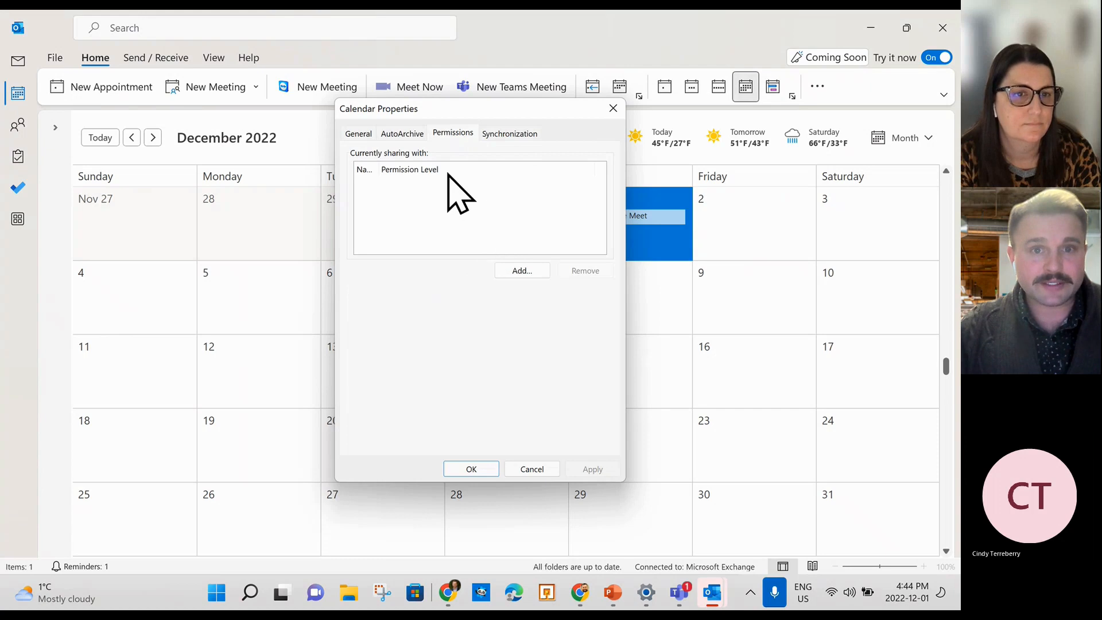
Try adding the second address-book account as a sharer, accept the refusal, and close properties.
{"action": "left_click", "coordinate": [531, 271]}
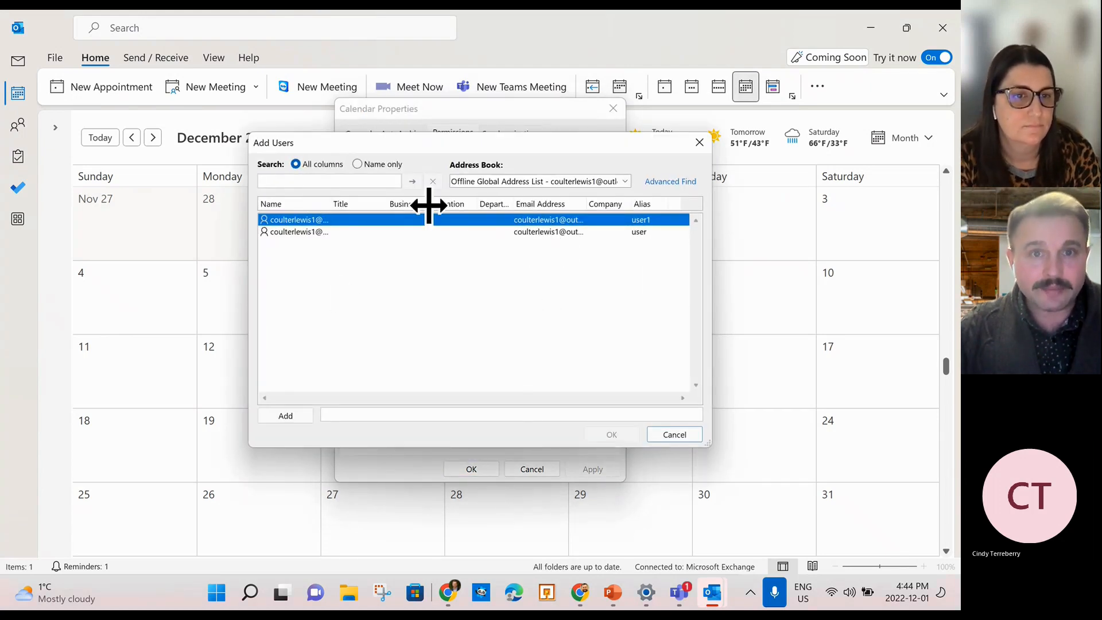
{"action": "left_click", "coordinate": [309, 231]}
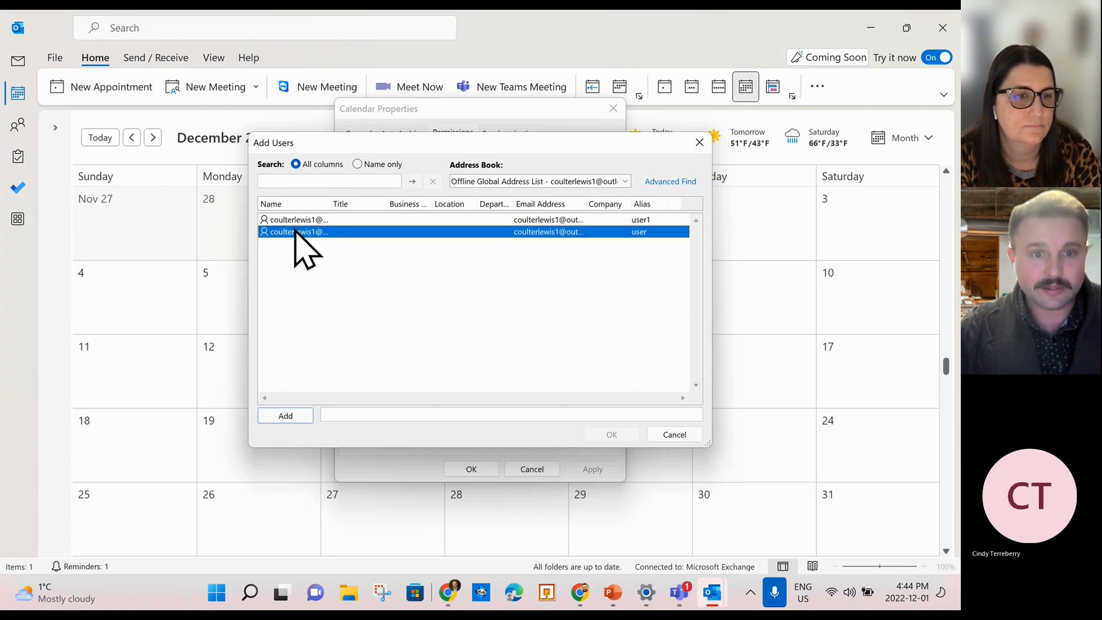
{"action": "double_click", "coordinate": [294, 231]}
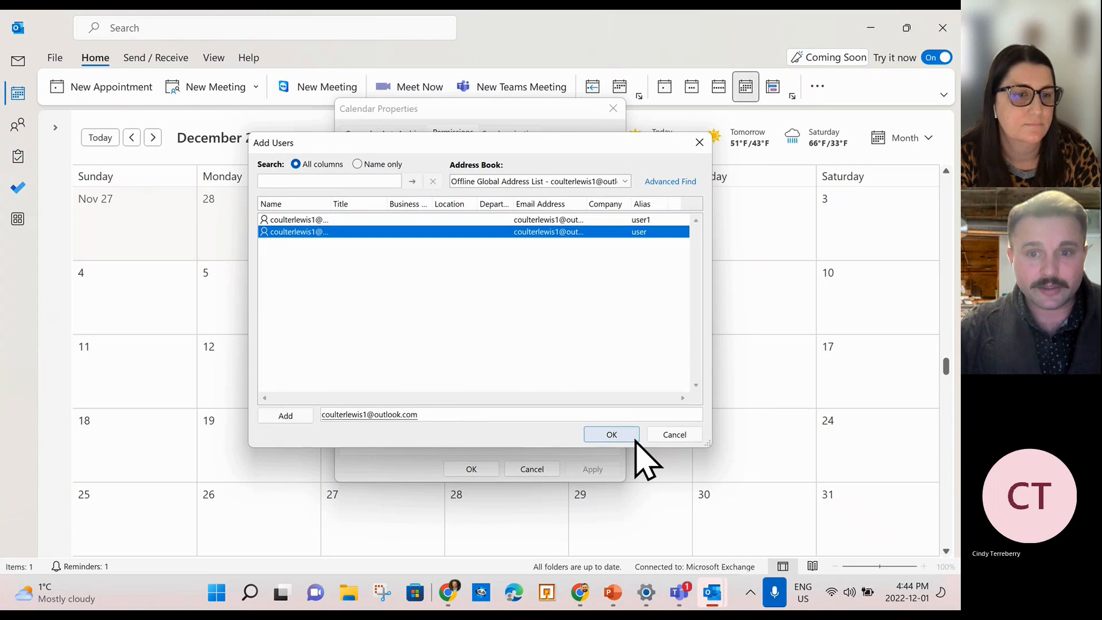
{"action": "left_click", "coordinate": [613, 436]}
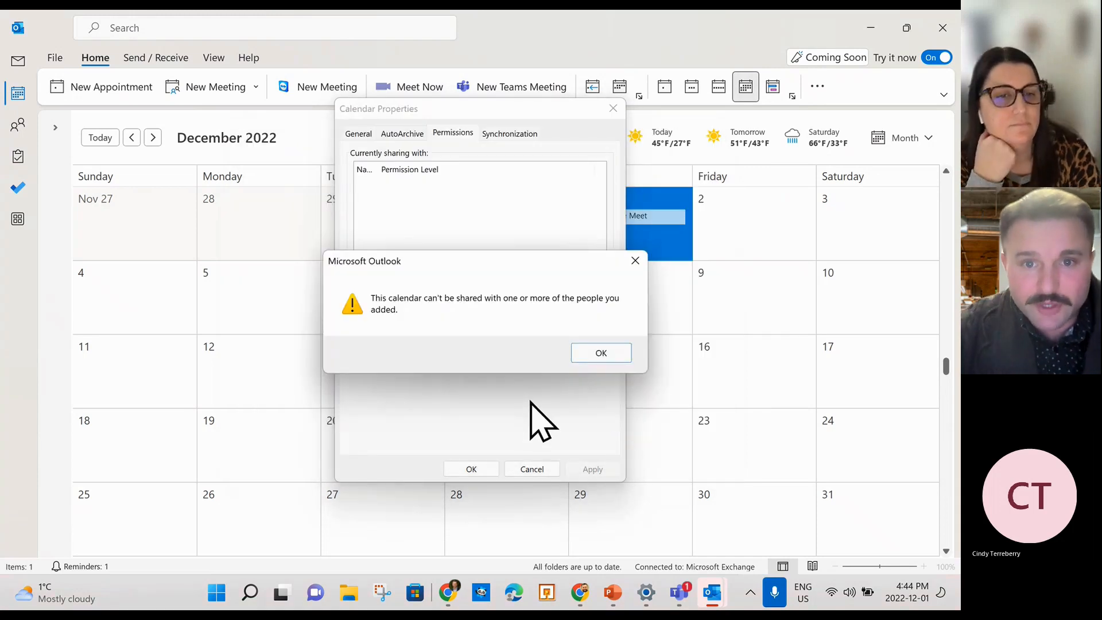
{"action": "left_click", "coordinate": [602, 355]}
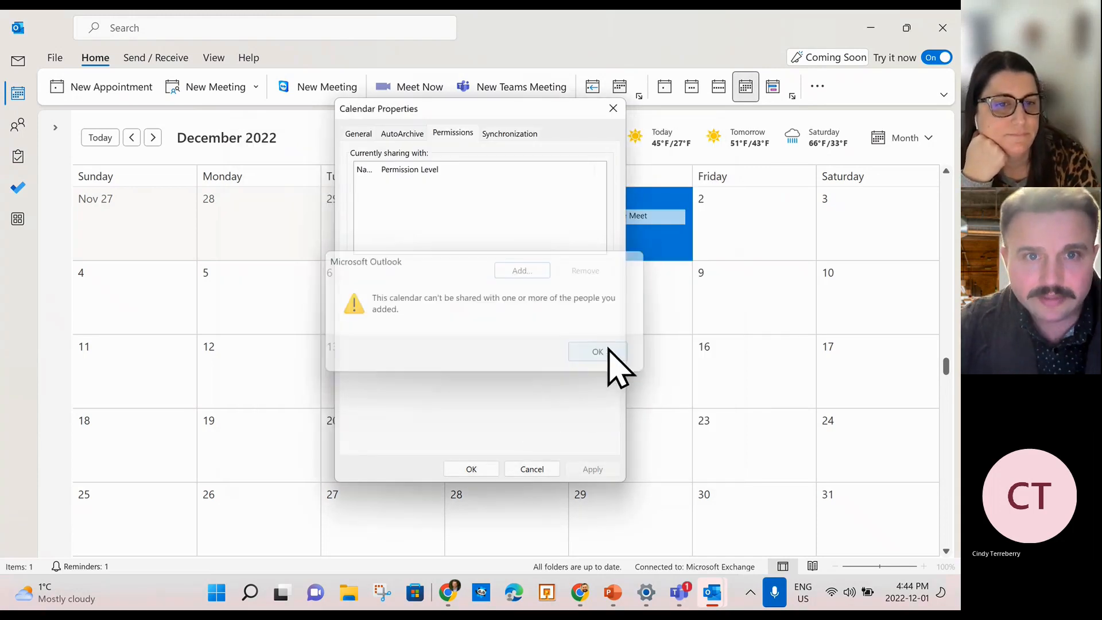
{"action": "left_click", "coordinate": [613, 109]}
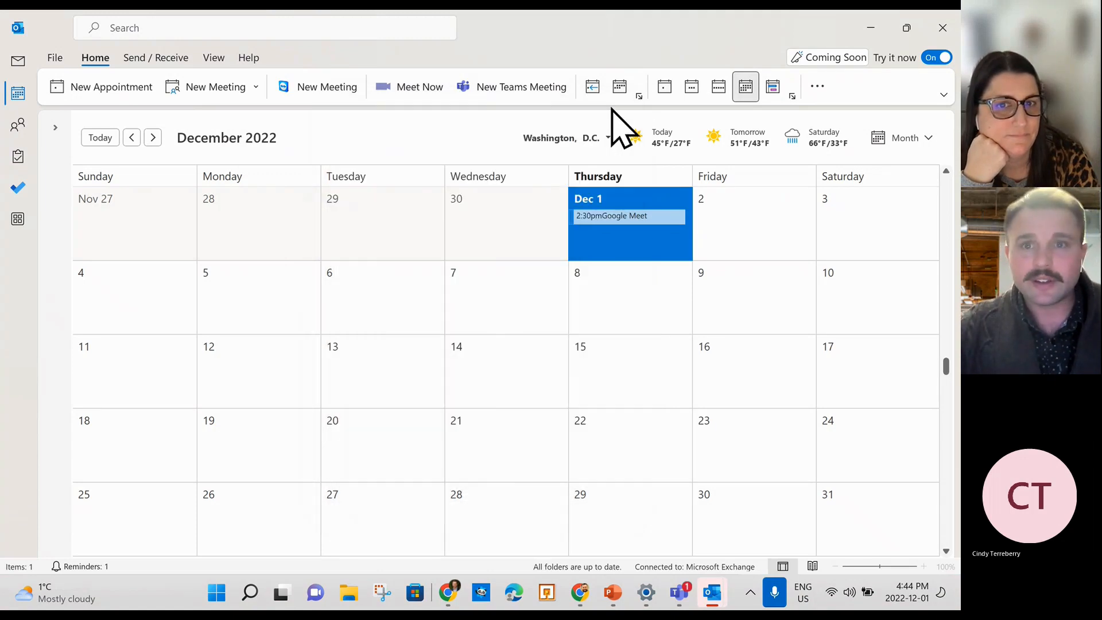
Open and close the sharing permissions of the organisation and personal calendars.
{"action": "left_click", "coordinate": [820, 91]}
{"action": "mouse_move", "coordinate": [852, 170]}
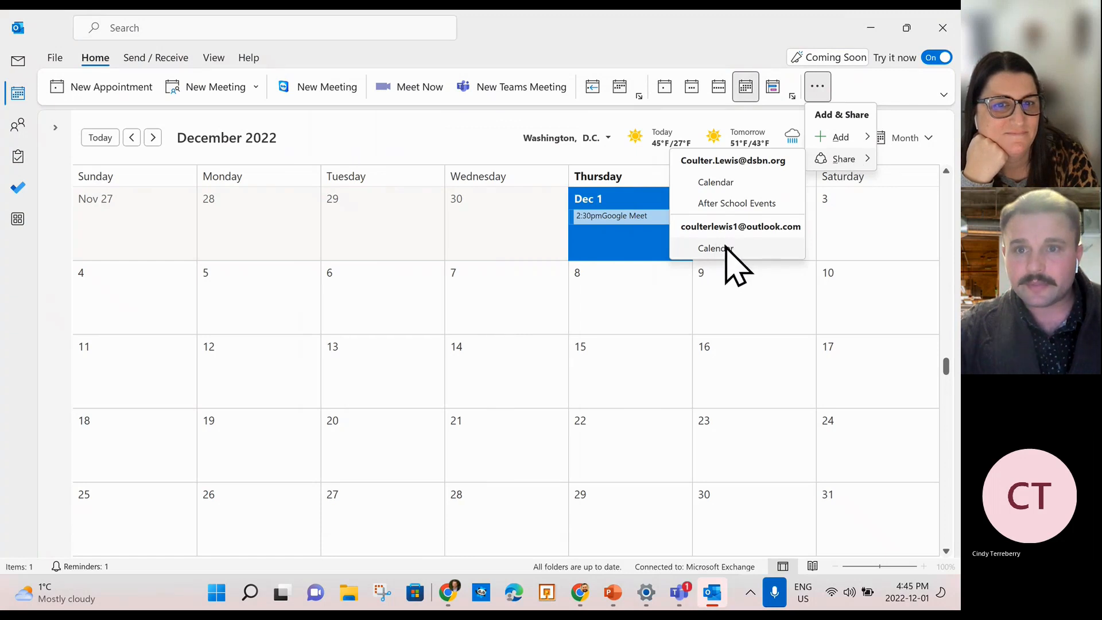
{"action": "left_click", "coordinate": [720, 182]}
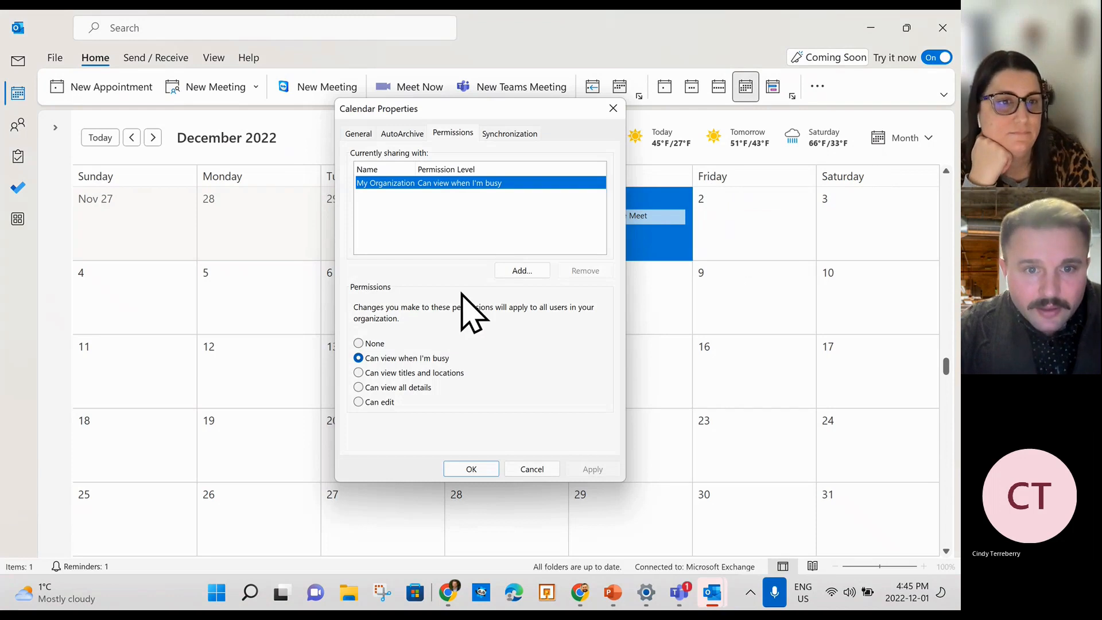
{"action": "left_click", "coordinate": [613, 108]}
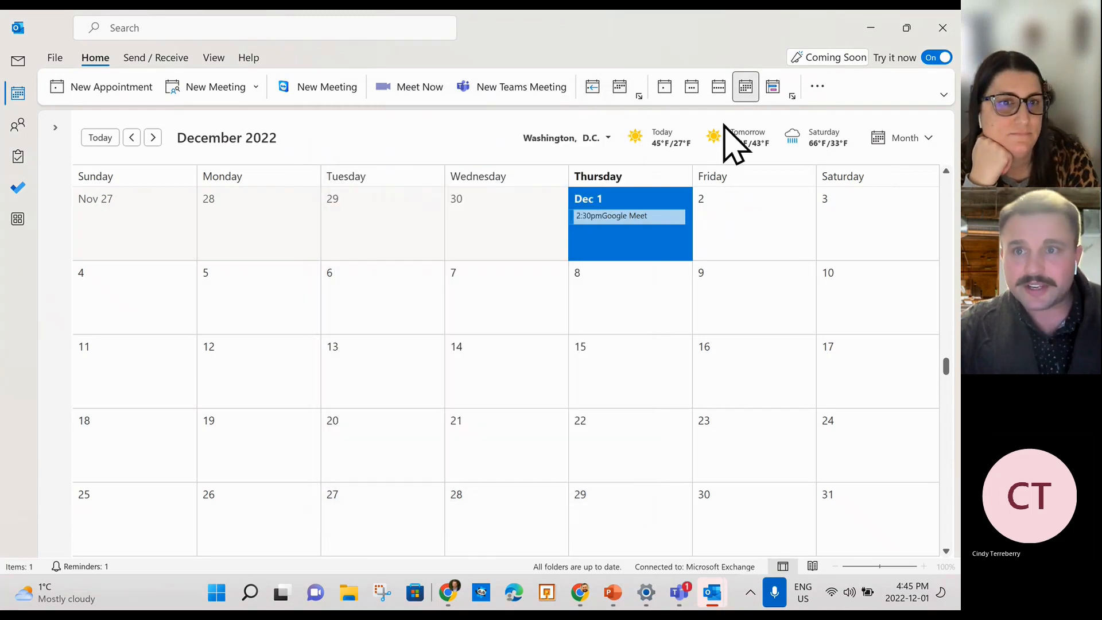
{"action": "left_click", "coordinate": [817, 89]}
{"action": "mouse_move", "coordinate": [831, 161]}
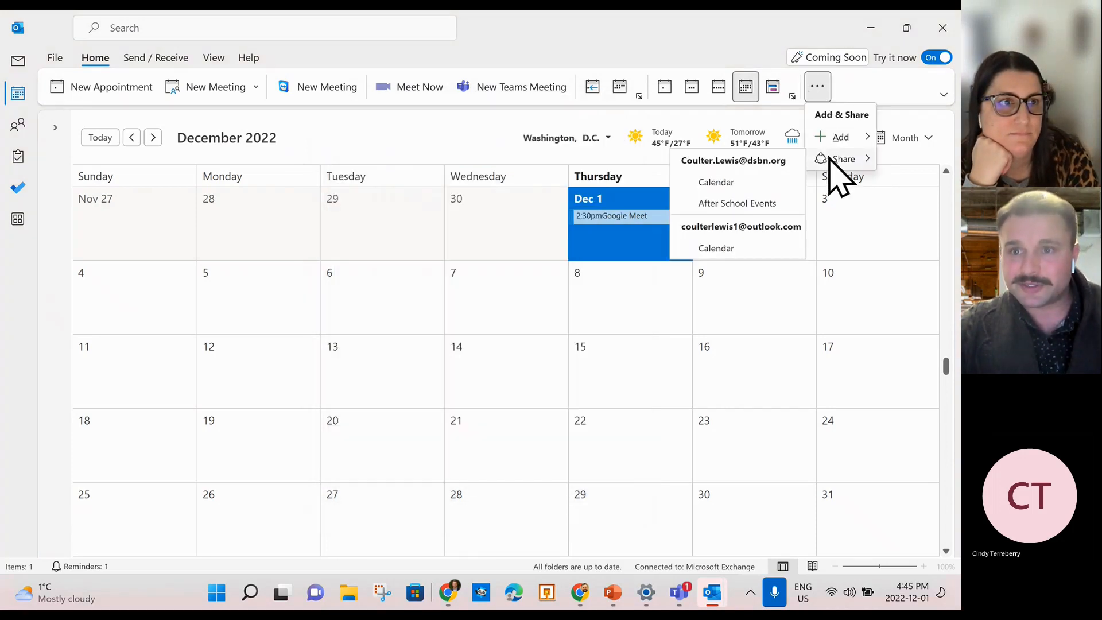
{"action": "left_click", "coordinate": [717, 248]}
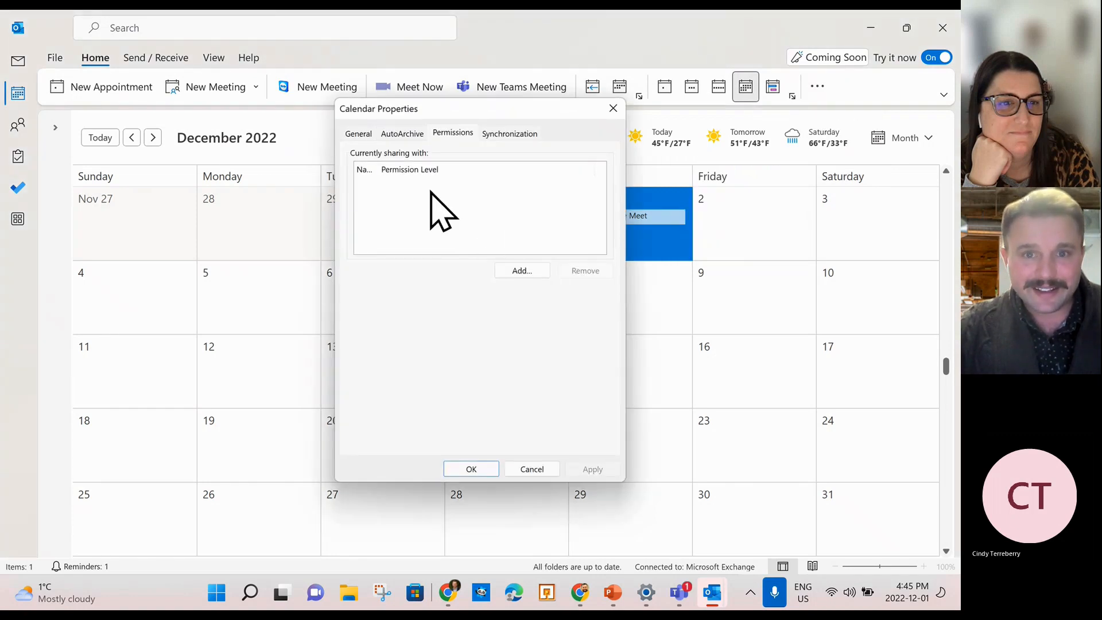
{"action": "left_click", "coordinate": [484, 469]}
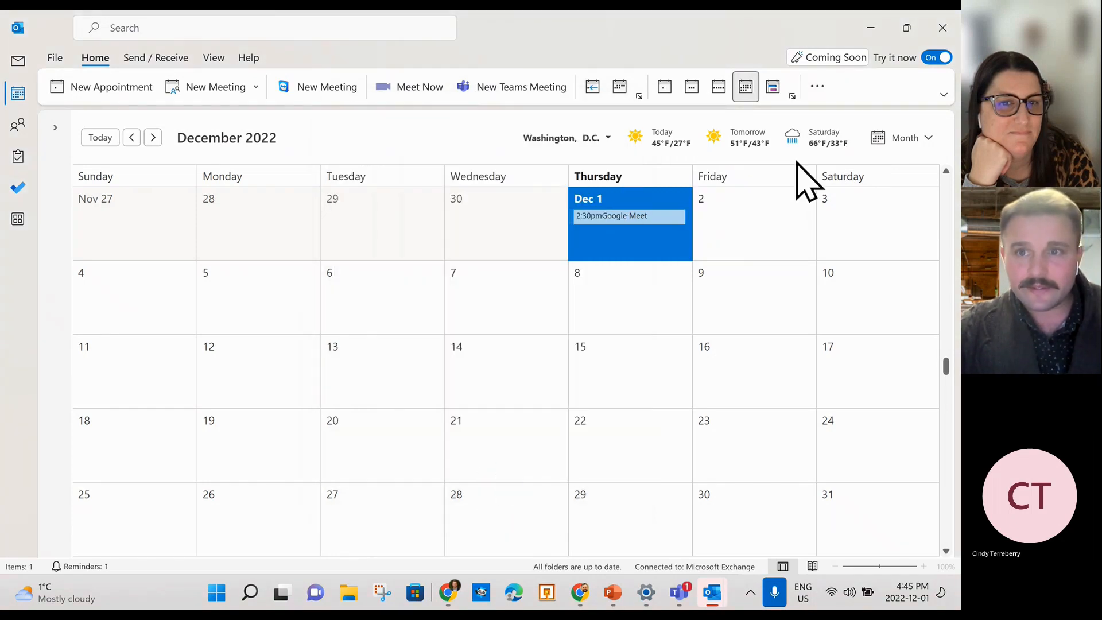
Add an external Gmail contact's address to the personal calendar's permissions with Can view access.
{"action": "left_click", "coordinate": [817, 89]}
{"action": "mouse_move", "coordinate": [852, 162]}
{"action": "left_click", "coordinate": [731, 246]}
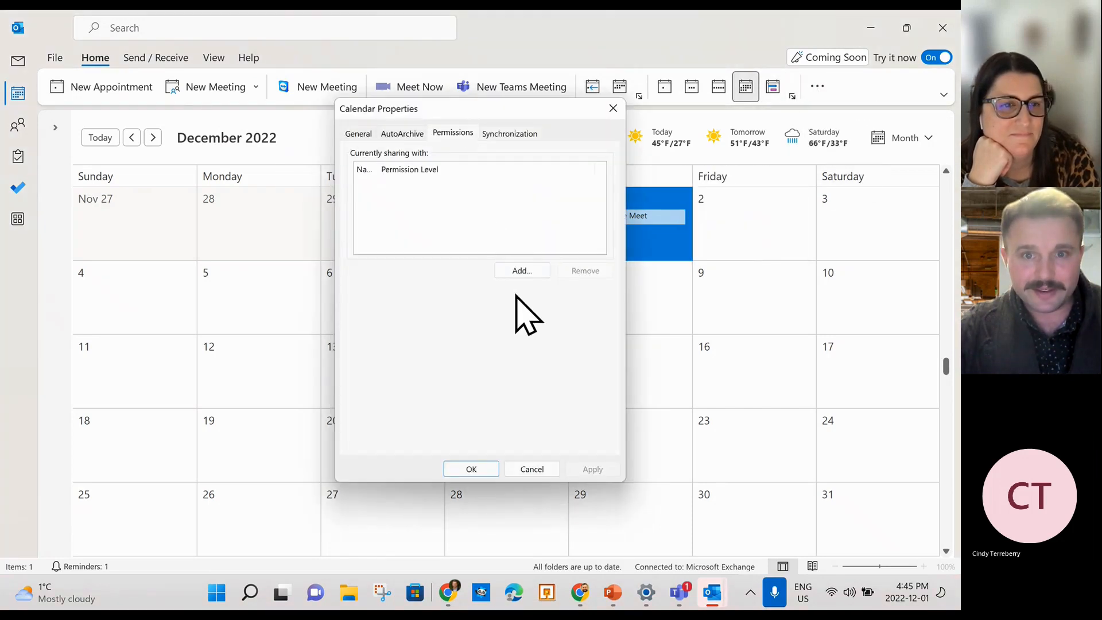
{"action": "left_click", "coordinate": [514, 271]}
{"action": "left_click", "coordinate": [379, 413]}
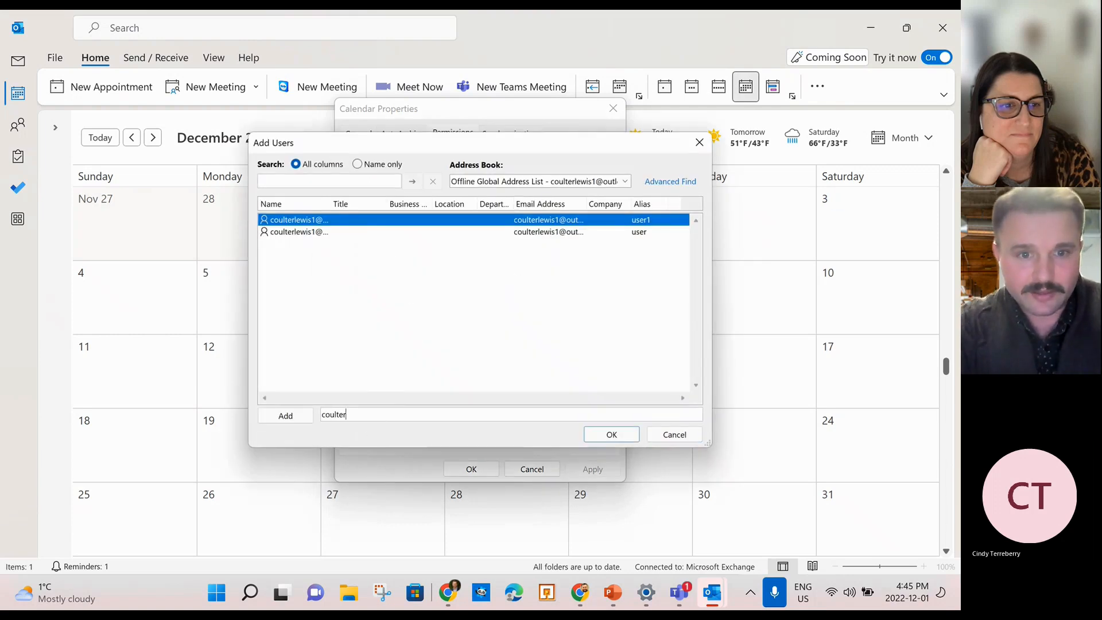
{"action": "left_click", "coordinate": [285, 417]}
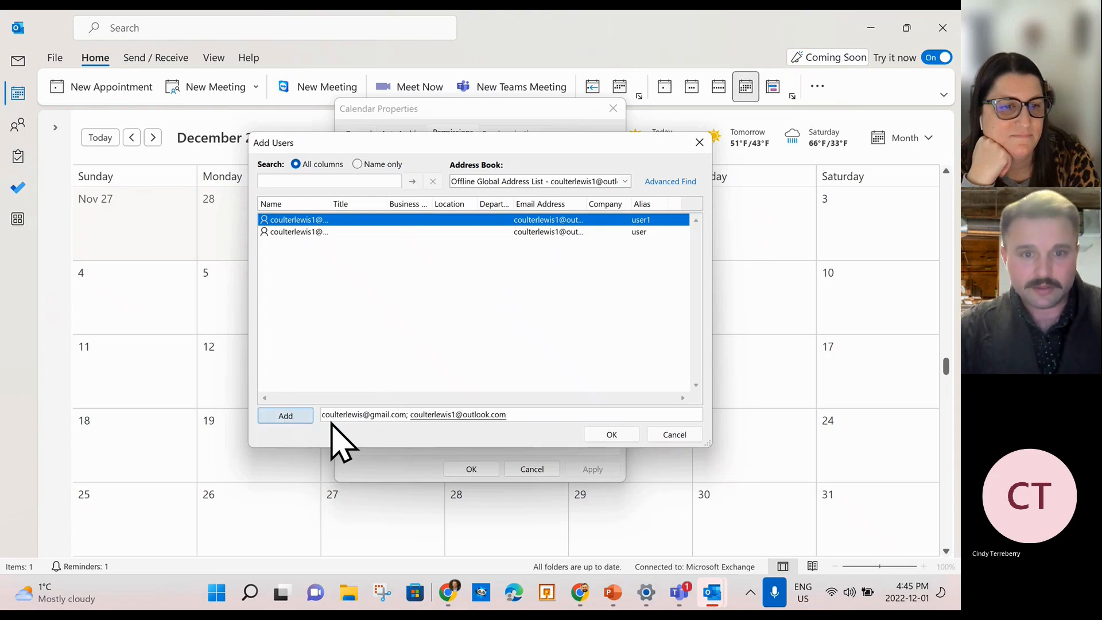
{"action": "left_click", "coordinate": [524, 412]}
{"action": "key", "text": "BackSpace"}
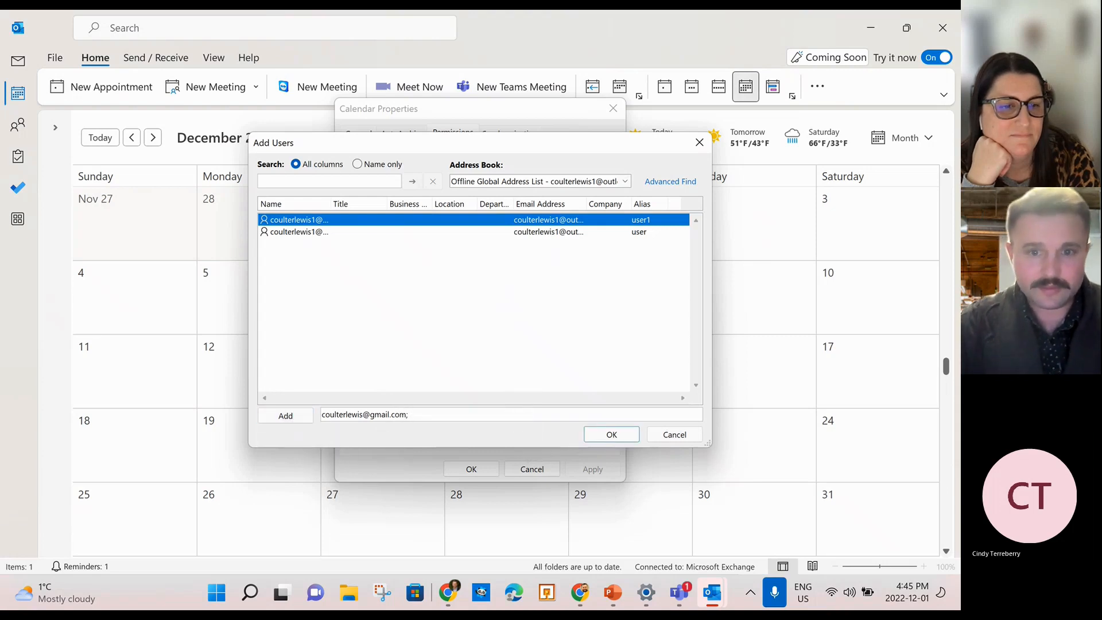
{"action": "left_click", "coordinate": [607, 435]}
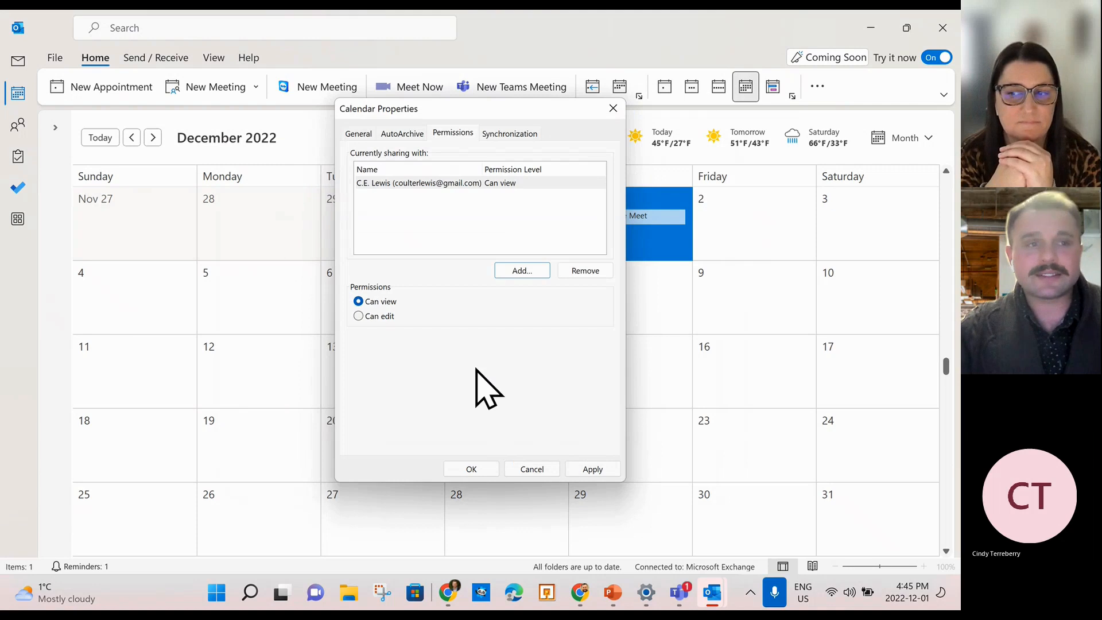
Close the Calendar Properties dialog to return to the December 2022 month view.
{"action": "left_click", "coordinate": [611, 108]}
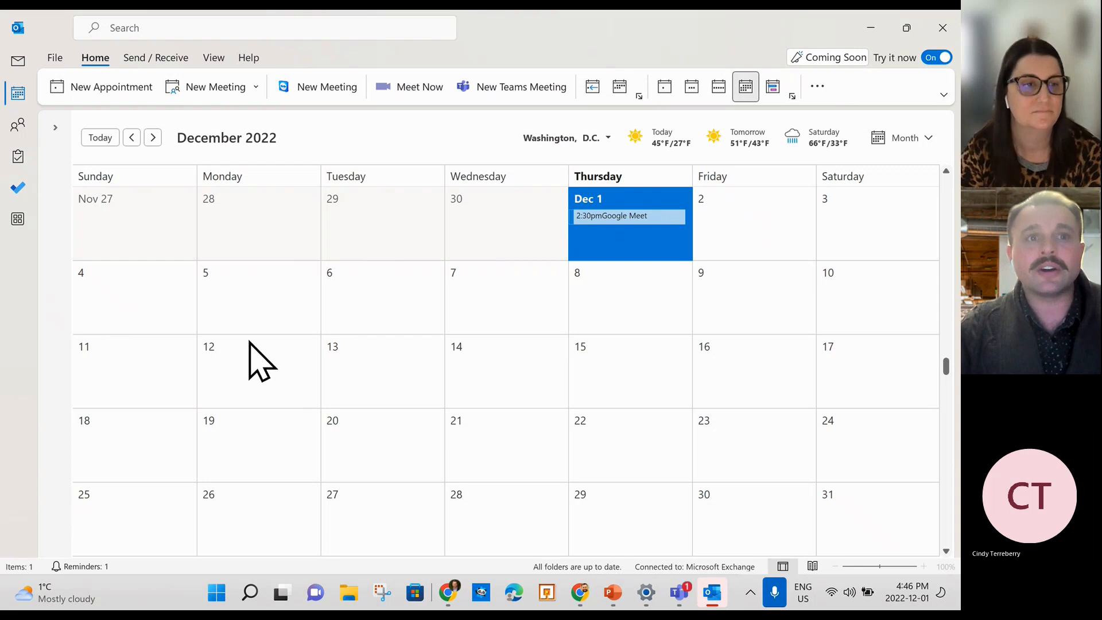
Browse the Send / Receive tab and the View tab's Current View and Change View options, then return to Mail.
{"action": "left_click", "coordinate": [147, 59]}
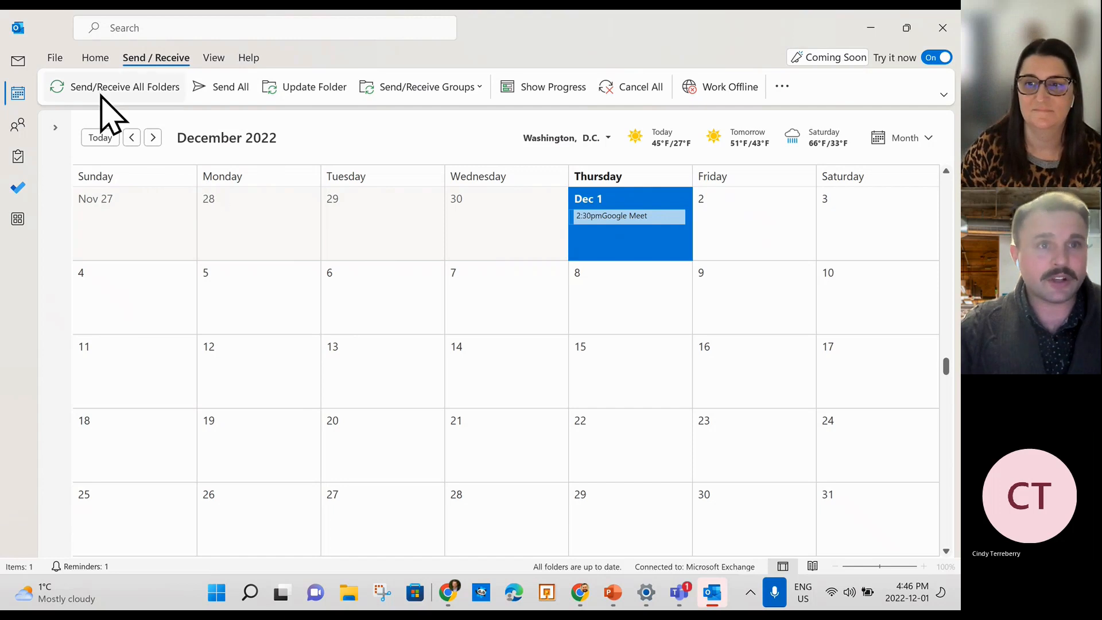
{"action": "left_click", "coordinate": [215, 60]}
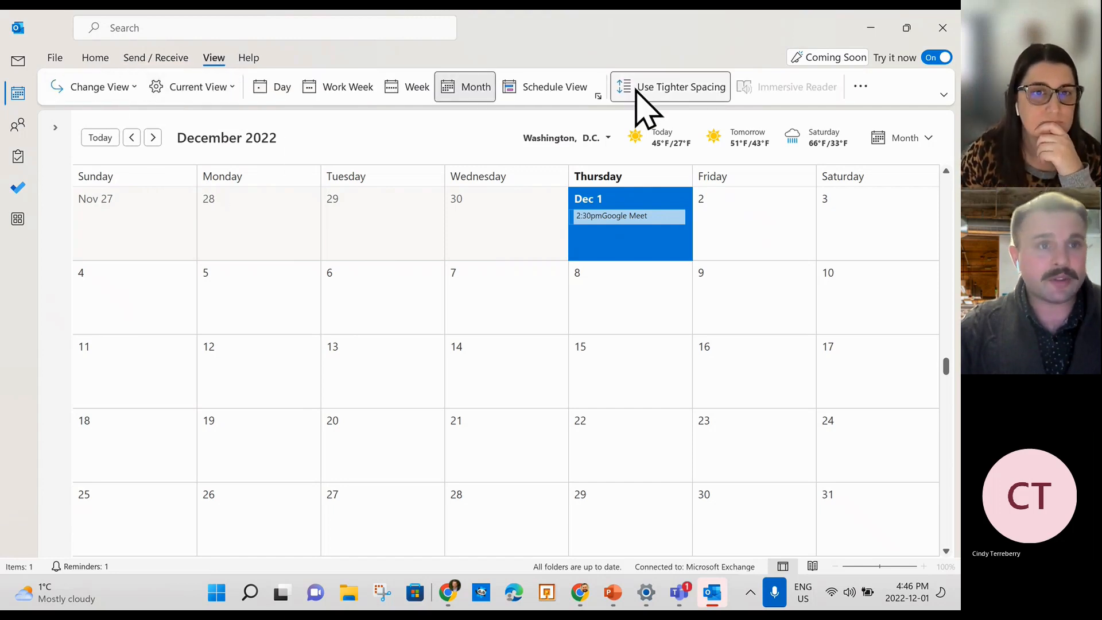
{"action": "left_click", "coordinate": [228, 87]}
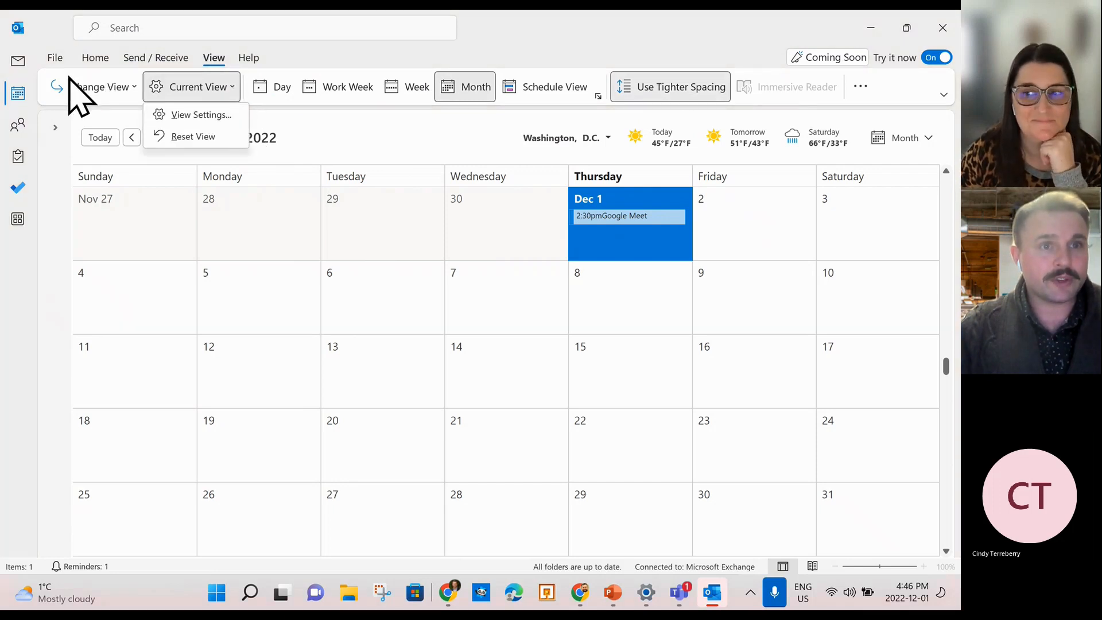
{"action": "left_click", "coordinate": [106, 86]}
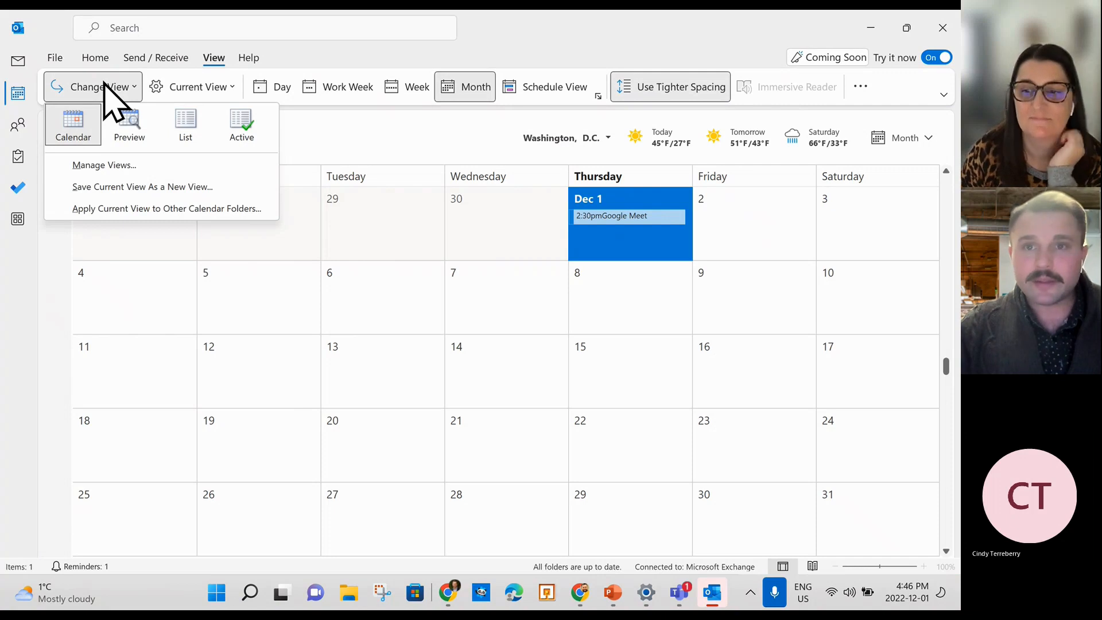
{"action": "left_click", "coordinate": [106, 86]}
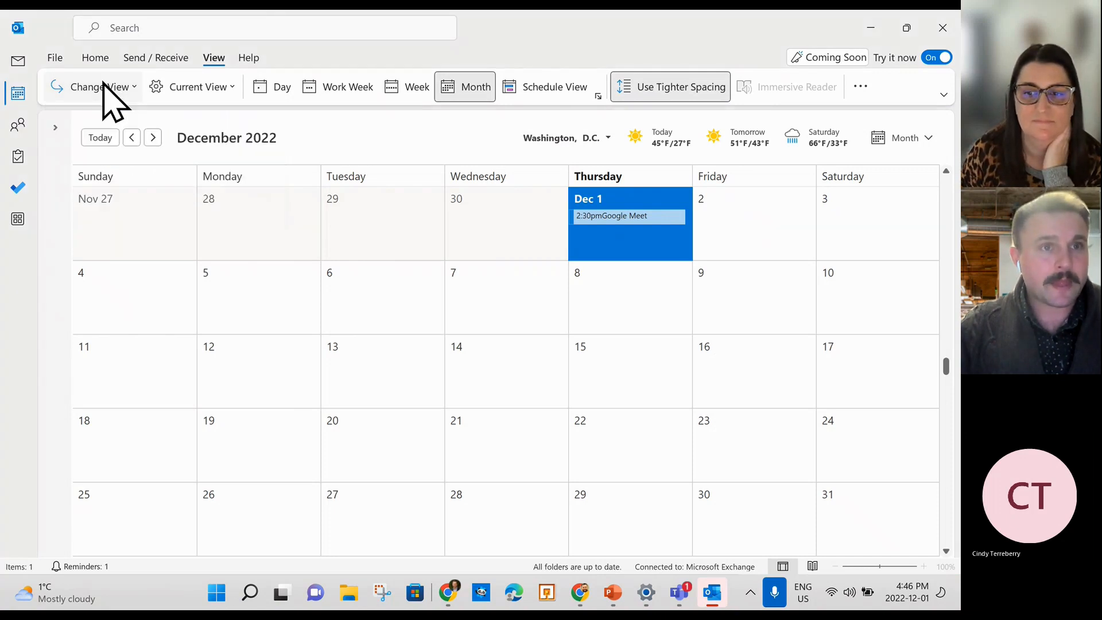
{"action": "mouse_move", "coordinate": [17, 93]}
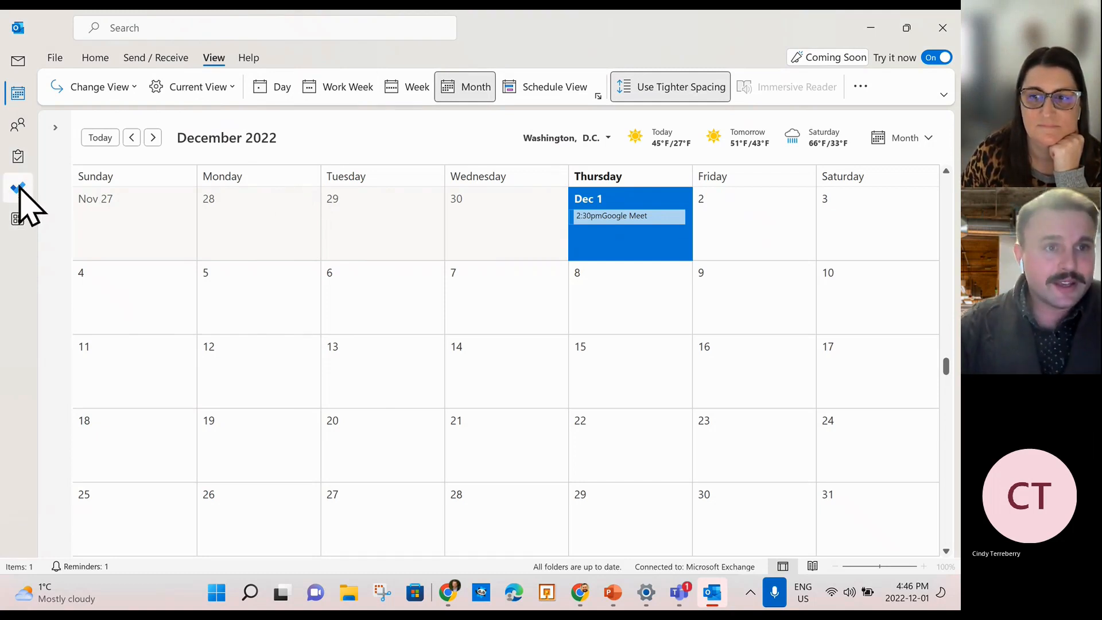
{"action": "left_click", "coordinate": [18, 62]}
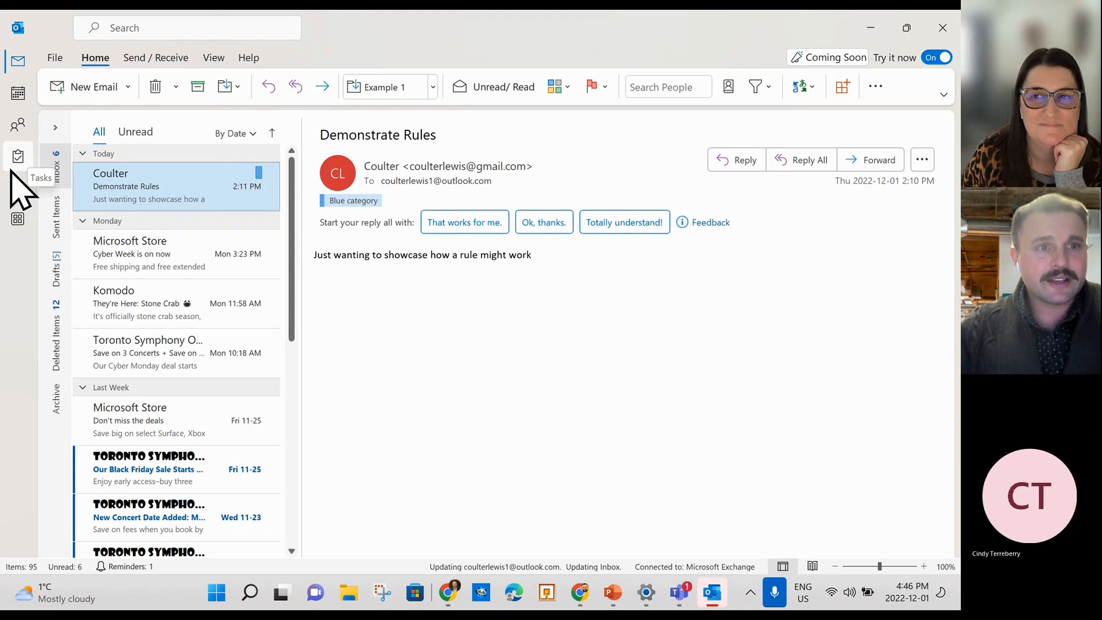
{"action": "mouse_move", "coordinate": [14, 168]}
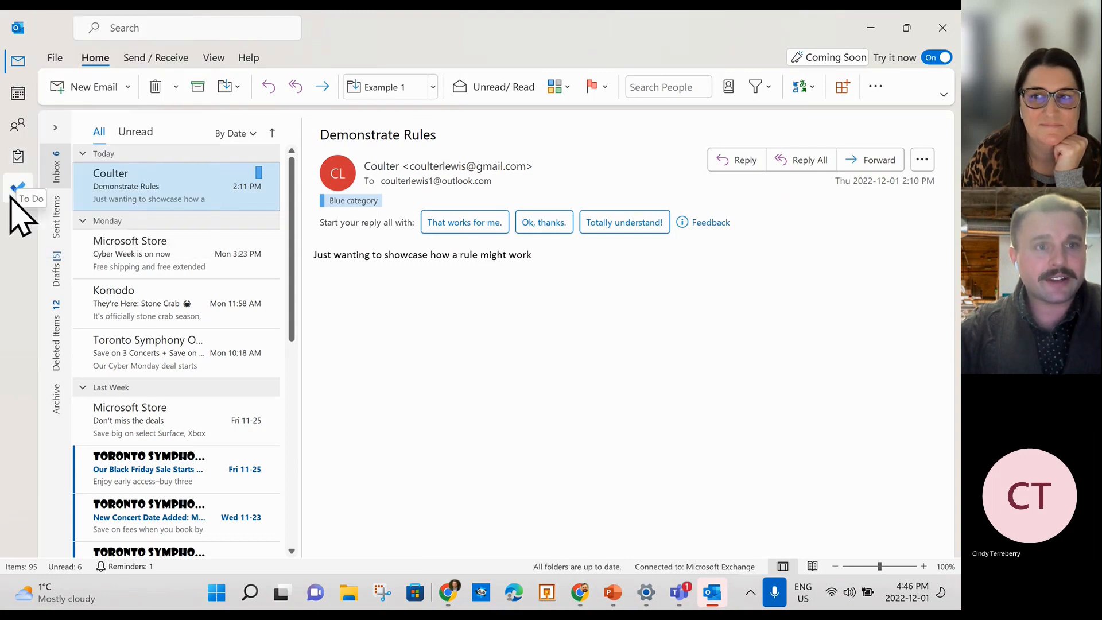
In the classic Tasks list, create and save a High-priority 'Set up coverage for recess duty' task.
{"action": "left_click", "coordinate": [16, 185]}
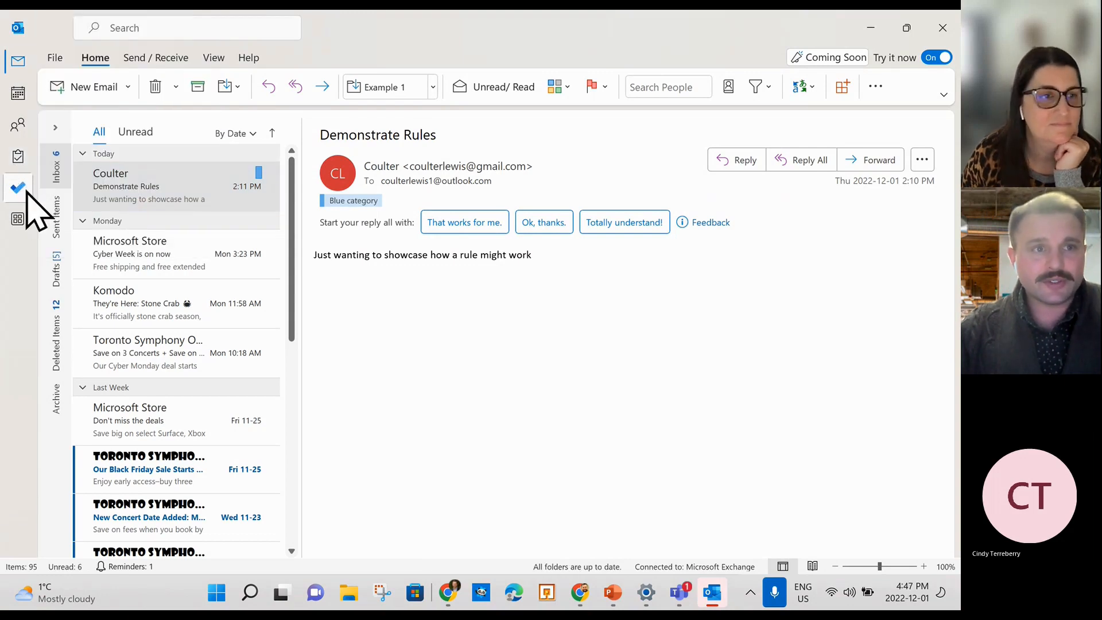
{"action": "left_click", "coordinate": [16, 189]}
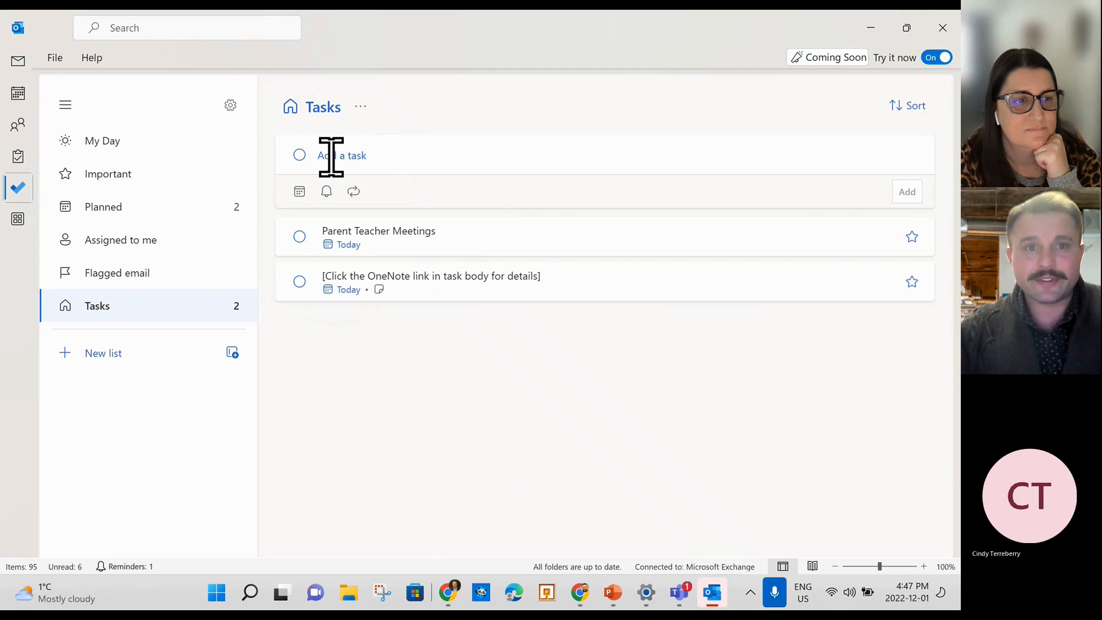
{"action": "left_click", "coordinate": [18, 156]}
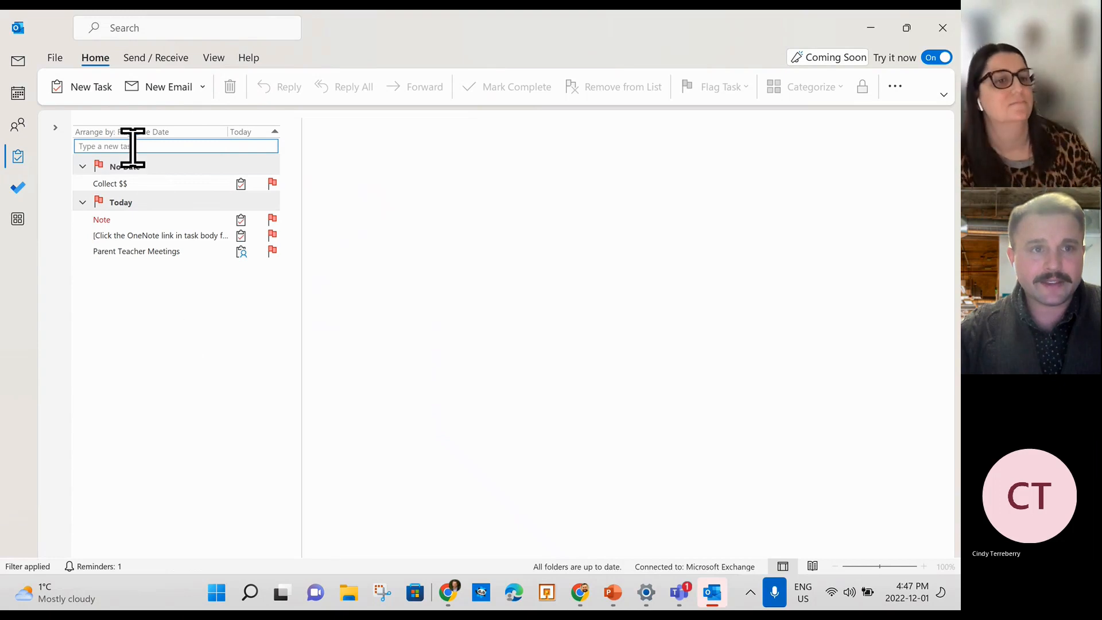
{"action": "left_click", "coordinate": [89, 92]}
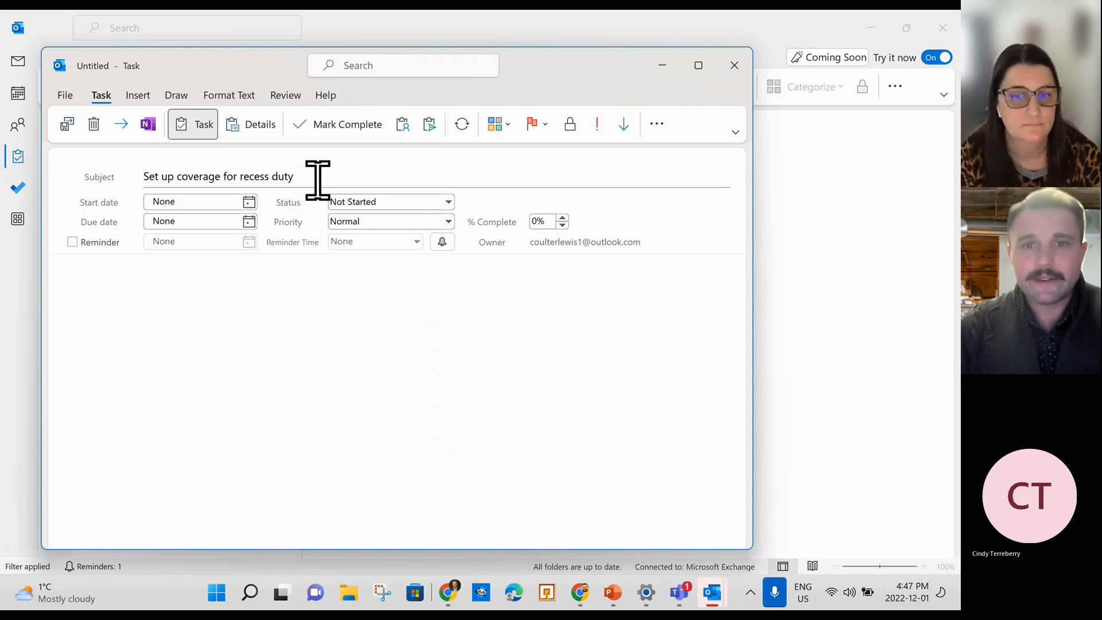
{"action": "left_click", "coordinate": [595, 128]}
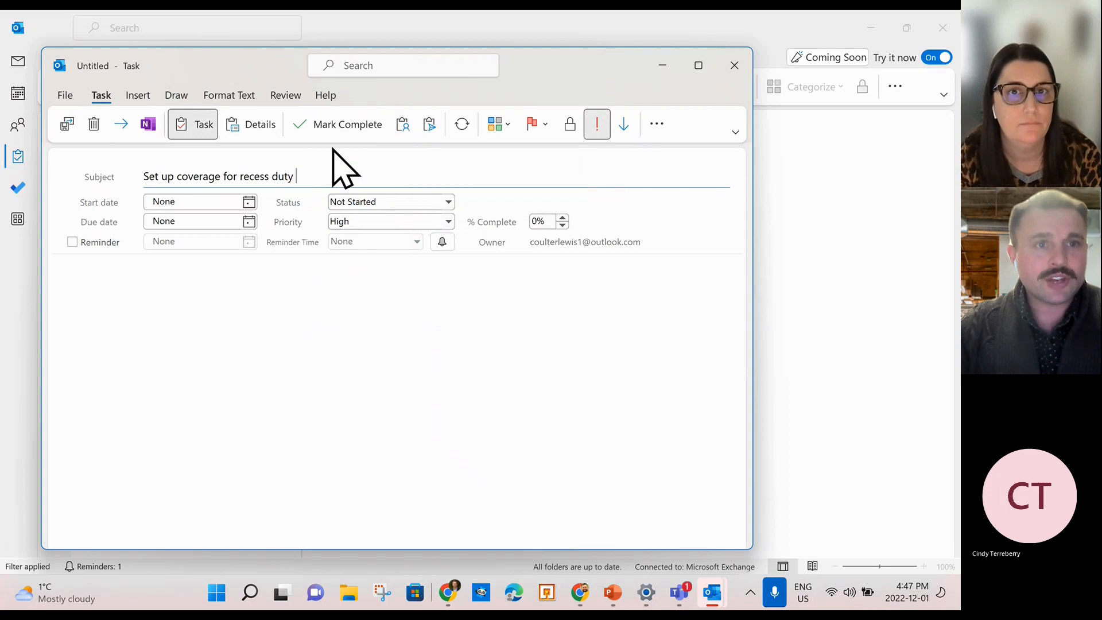
{"action": "left_click", "coordinate": [66, 124]}
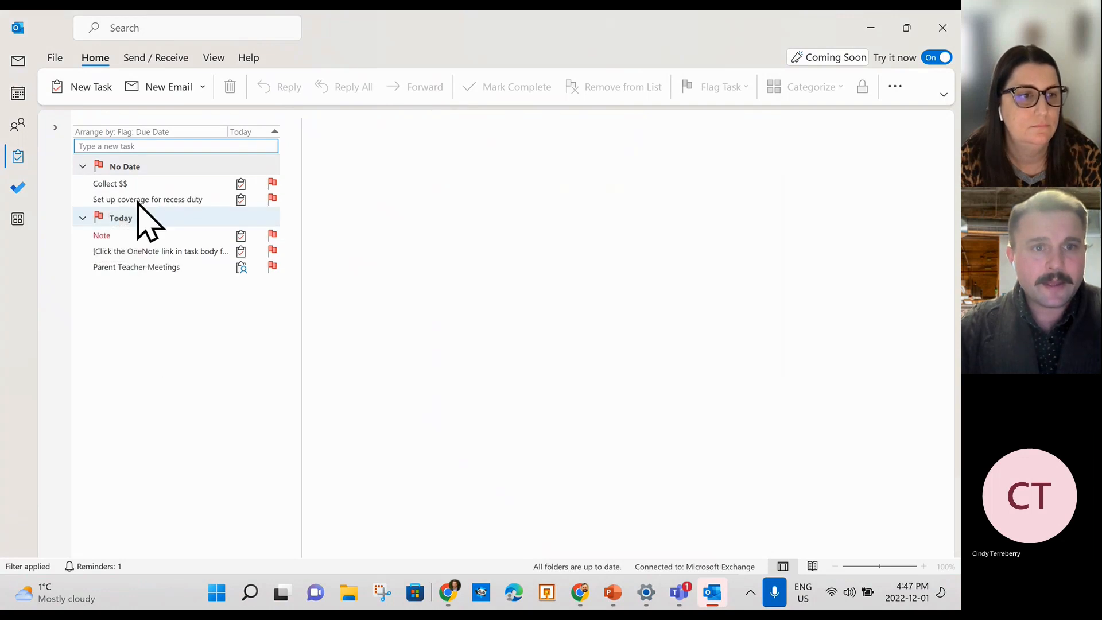
Mark the recess duty task complete with its flag, then switch to the To Do lists.
{"action": "left_click", "coordinate": [162, 201]}
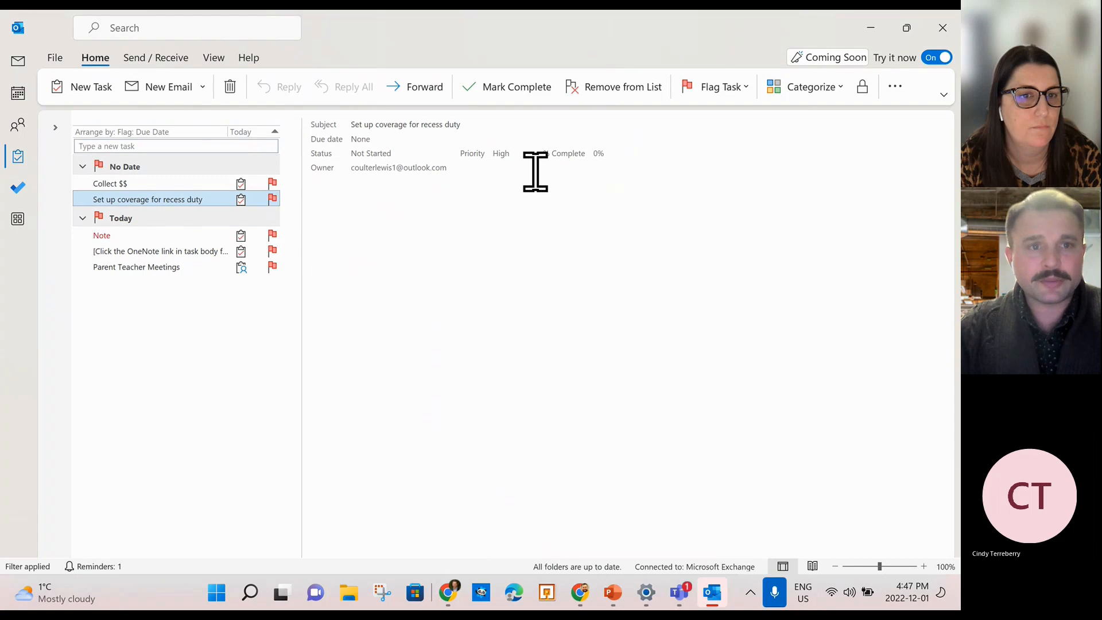
{"action": "left_click", "coordinate": [272, 198]}
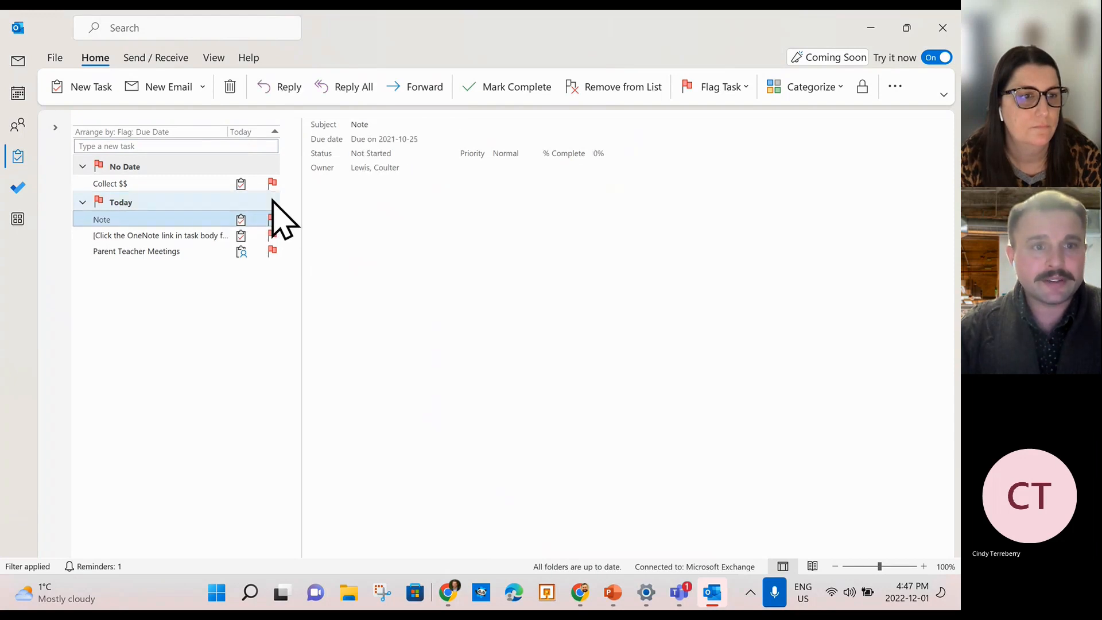
{"action": "right_click", "coordinate": [272, 185]}
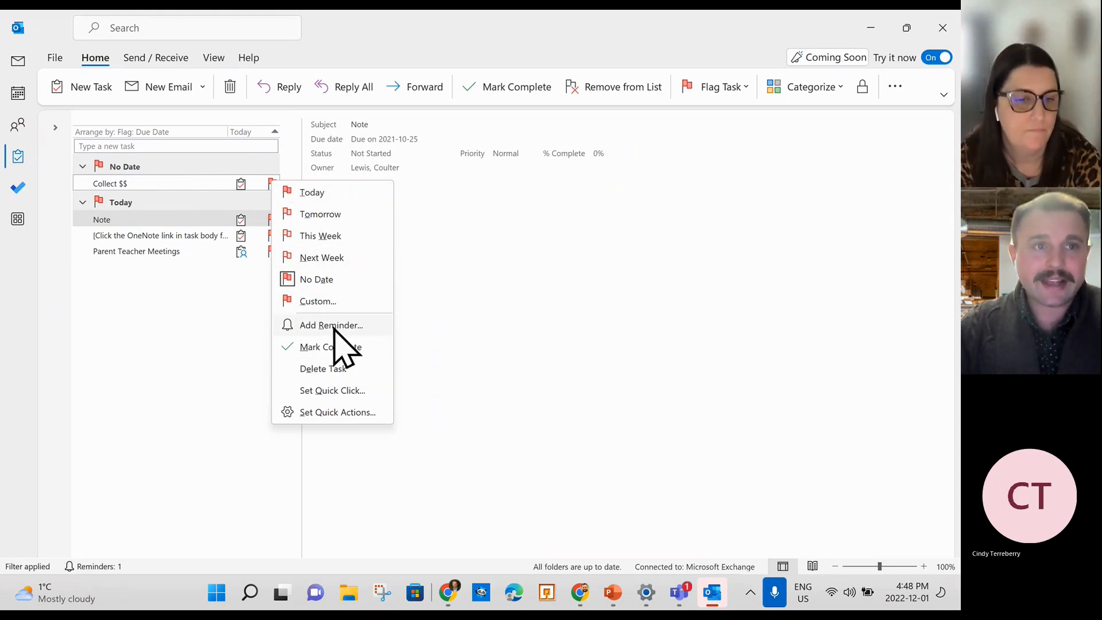
{"action": "left_click", "coordinate": [172, 347]}
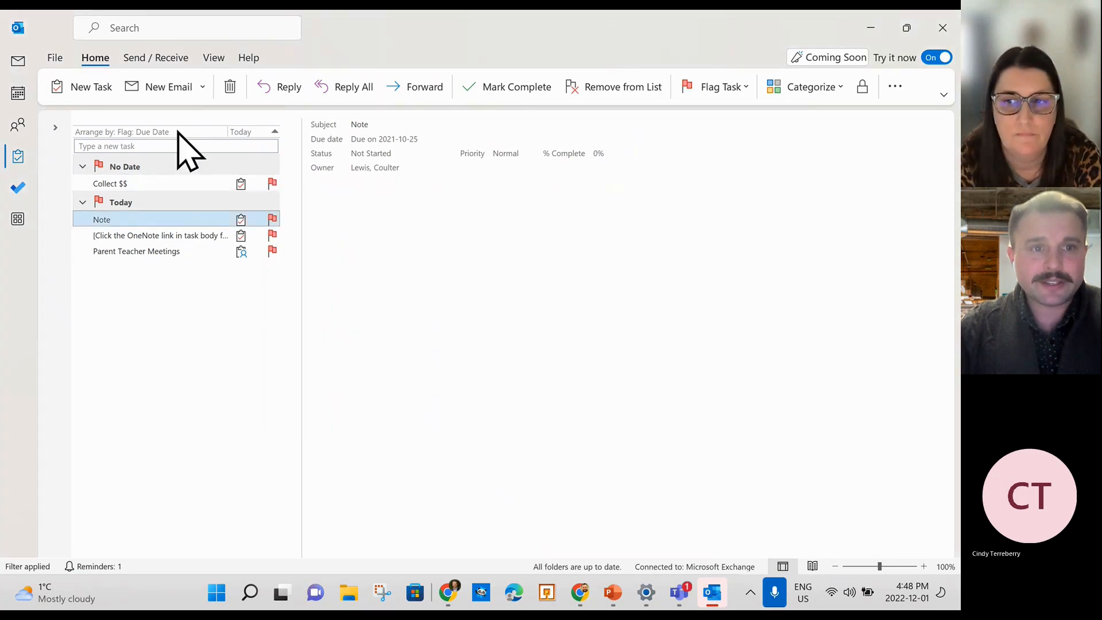
{"action": "left_click", "coordinate": [23, 192]}
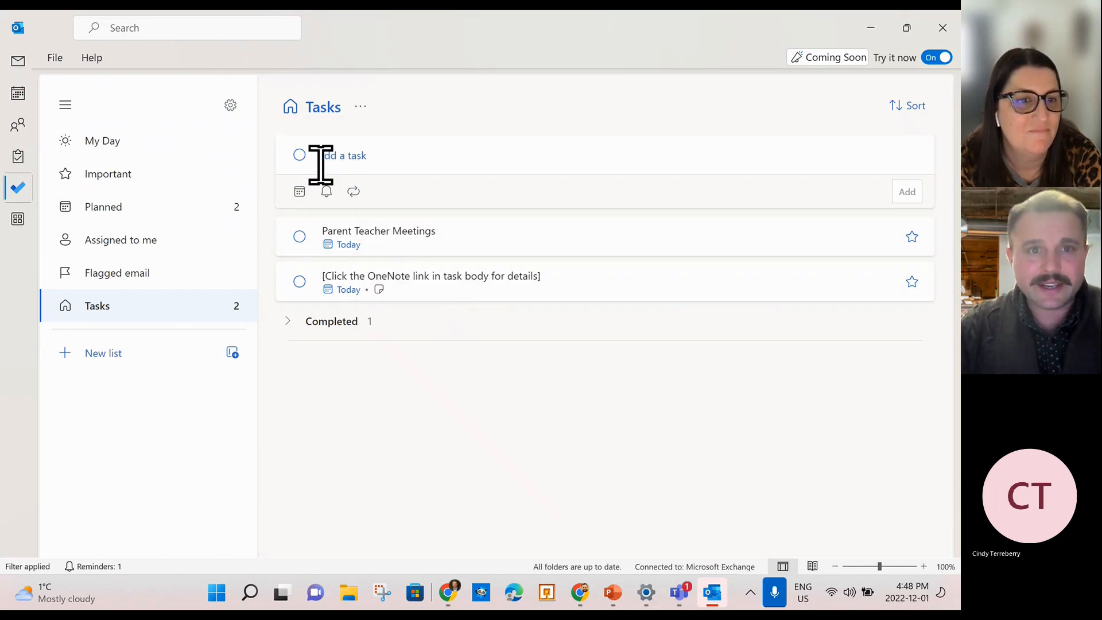
Add 'Organize soccer practice with student leaders' to To Do and check its due-date choices.
{"action": "left_click", "coordinate": [302, 156]}
{"action": "left_click", "coordinate": [344, 157]}
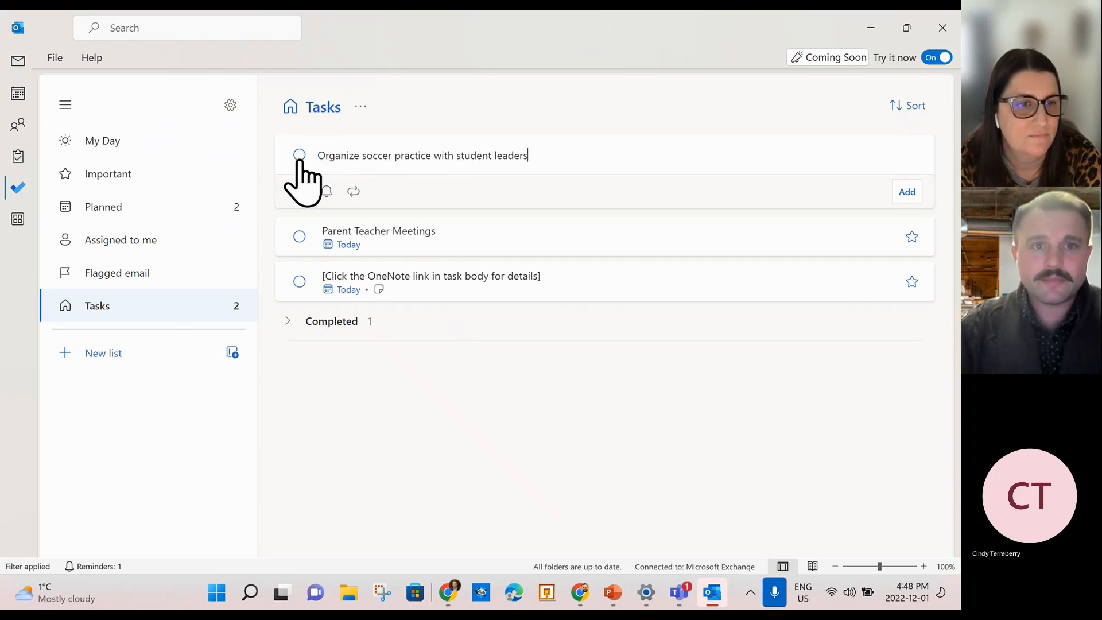
{"action": "left_click", "coordinate": [905, 193]}
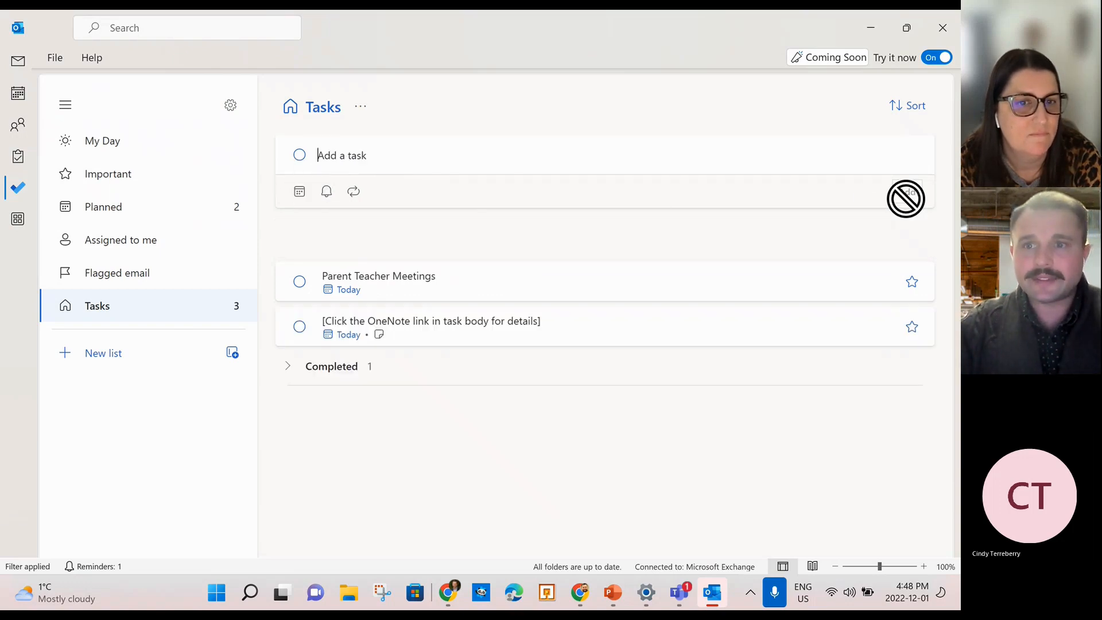
{"action": "left_click", "coordinate": [490, 237]}
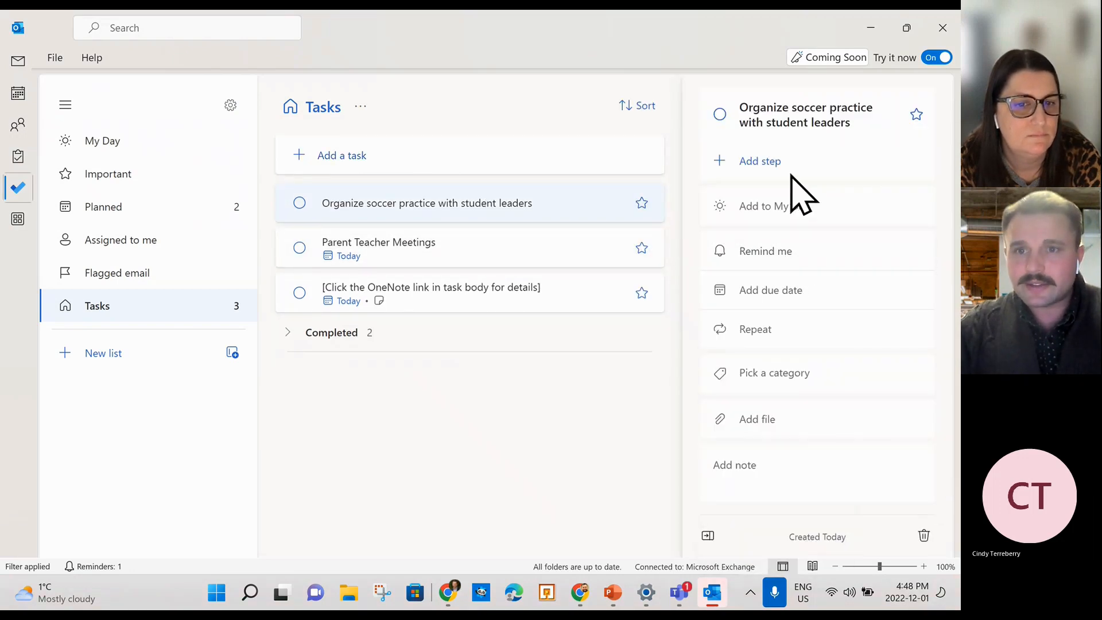
{"action": "left_click", "coordinate": [795, 290]}
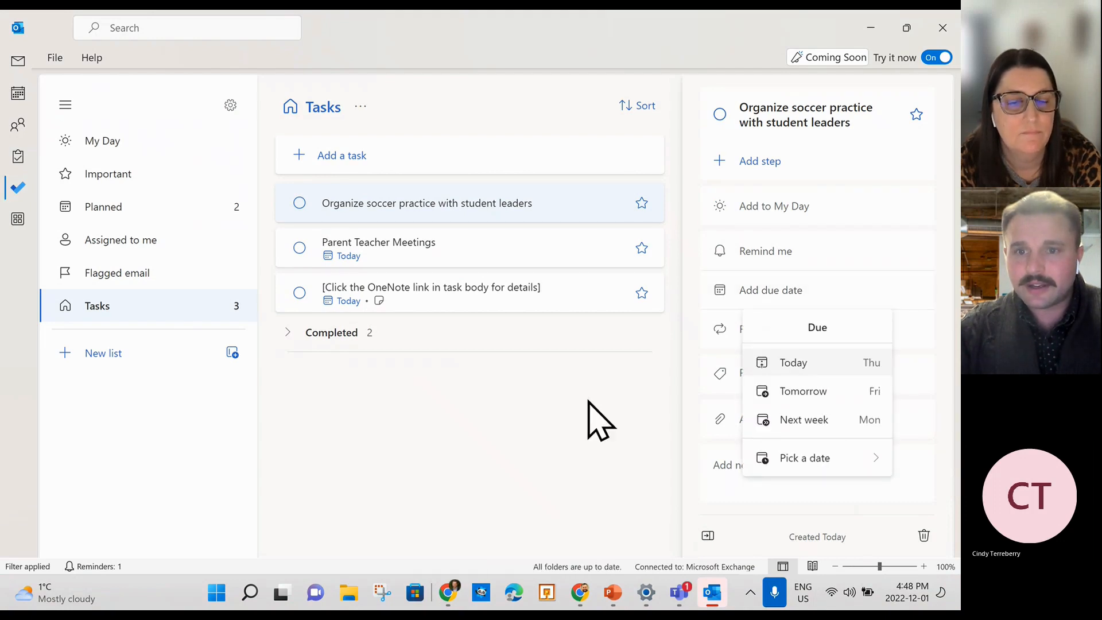
{"action": "left_click", "coordinate": [609, 442]}
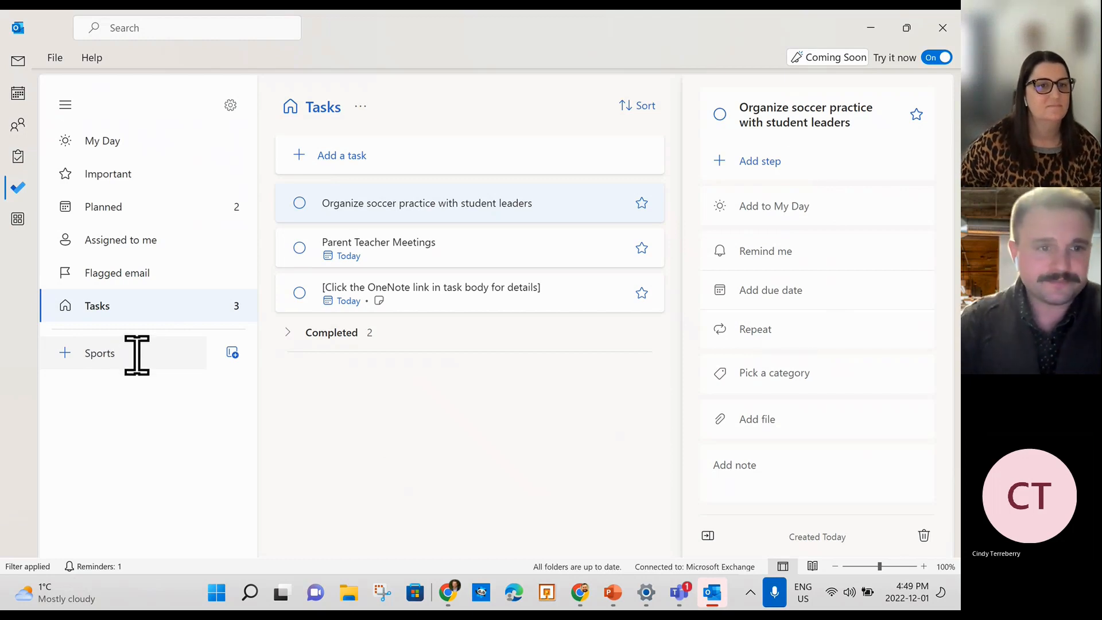
{"action": "left_click", "coordinate": [231, 352]}
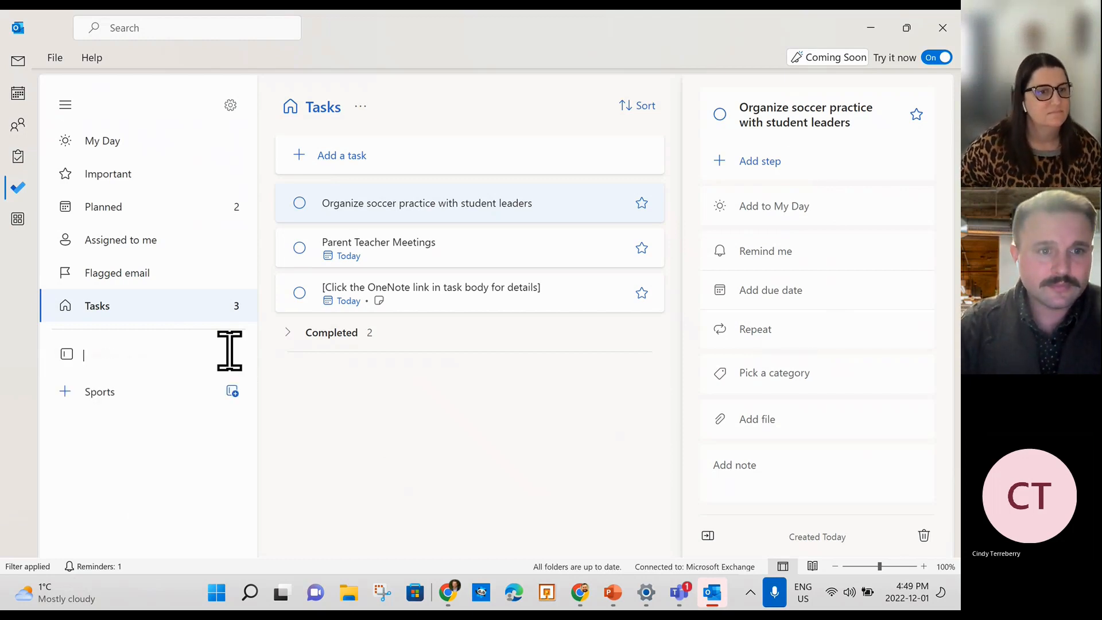
{"action": "left_click", "coordinate": [56, 396]}
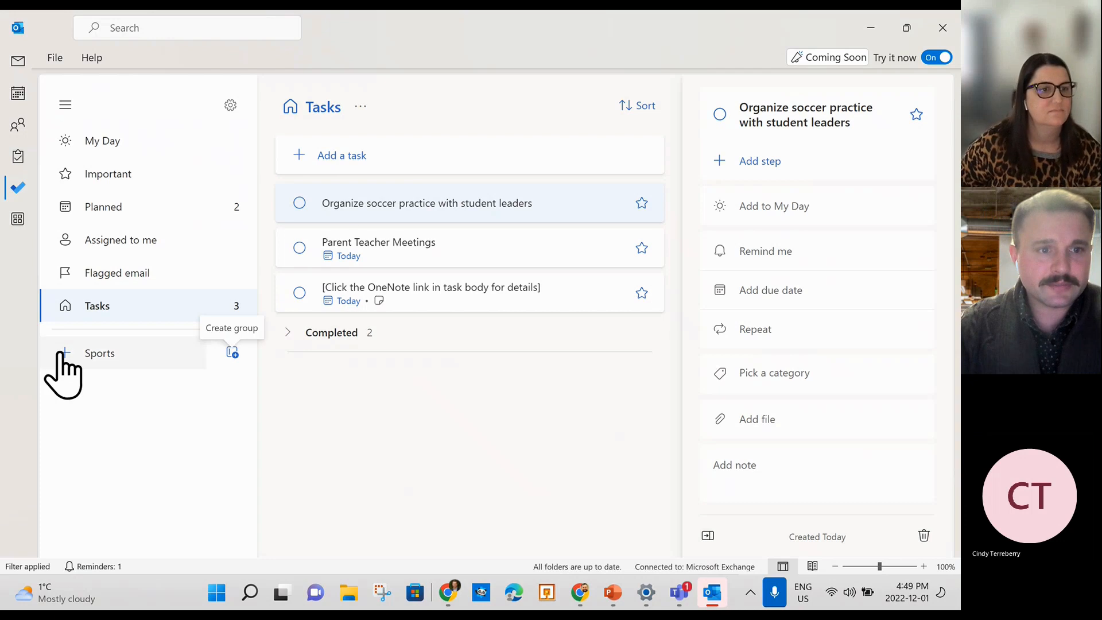
{"action": "left_click", "coordinate": [232, 352]}
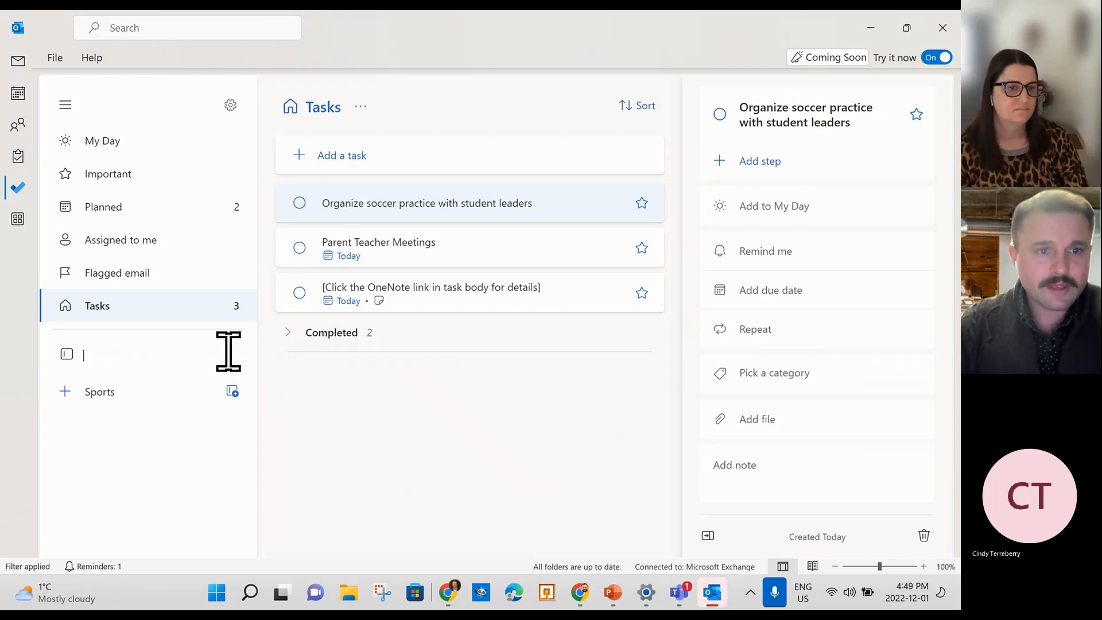
{"action": "left_click", "coordinate": [233, 393]}
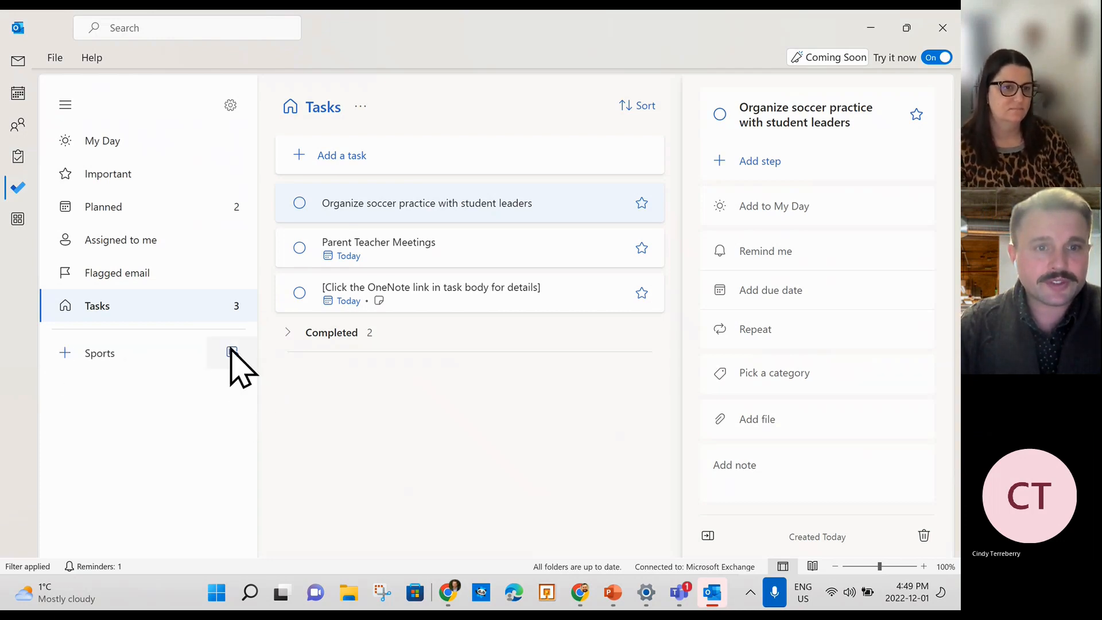
{"action": "left_click", "coordinate": [231, 352]}
{"action": "left_click", "coordinate": [75, 381]}
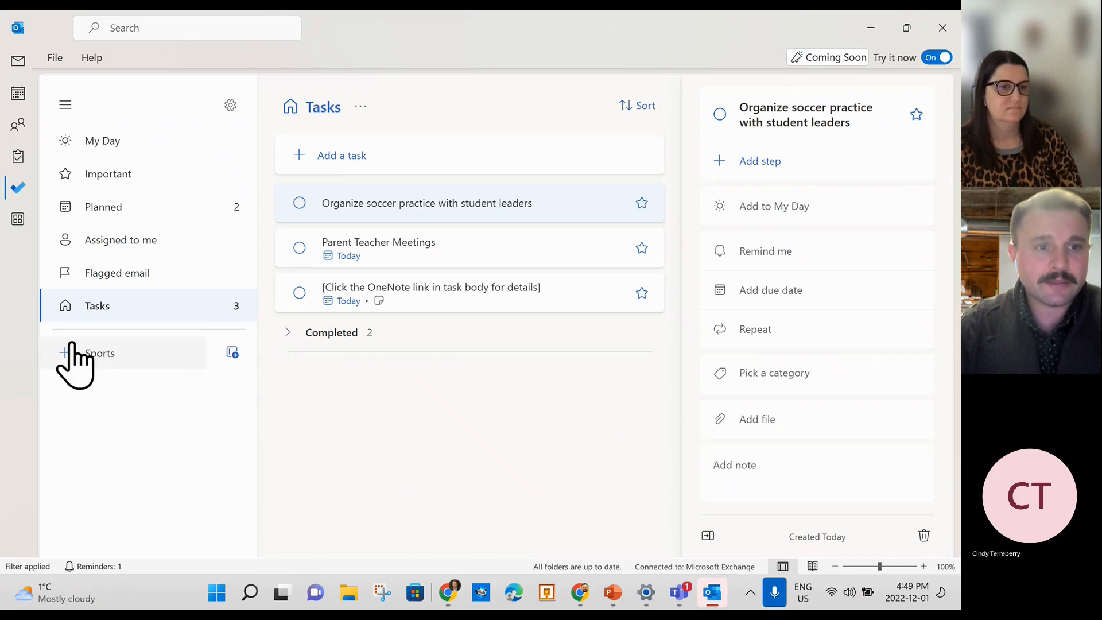
{"action": "left_click", "coordinate": [233, 354]}
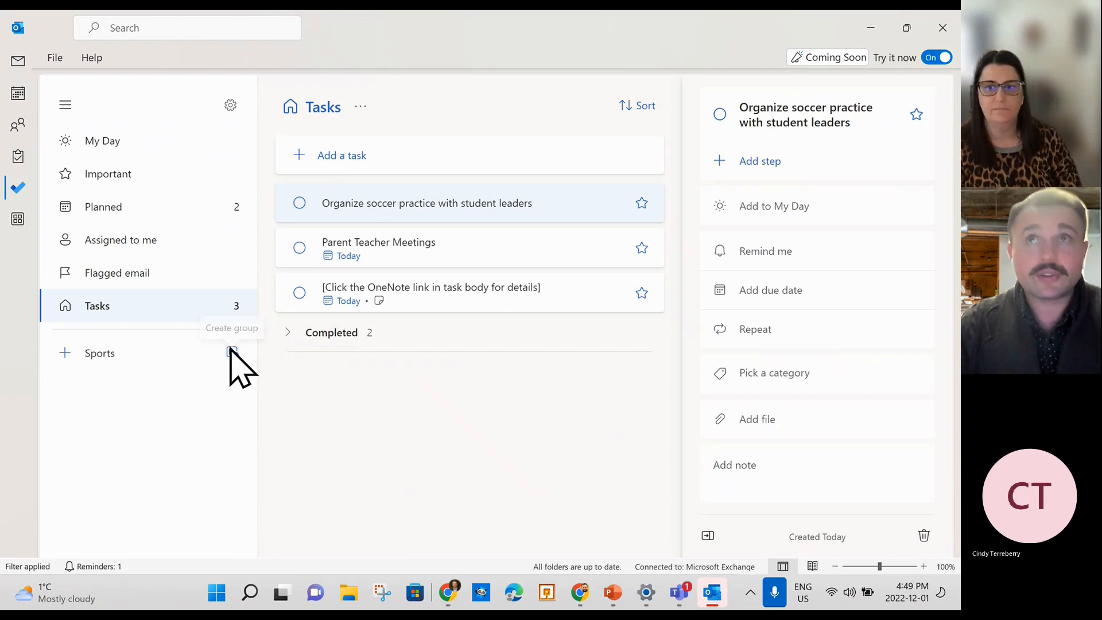
{"action": "left_click", "coordinate": [233, 354]}
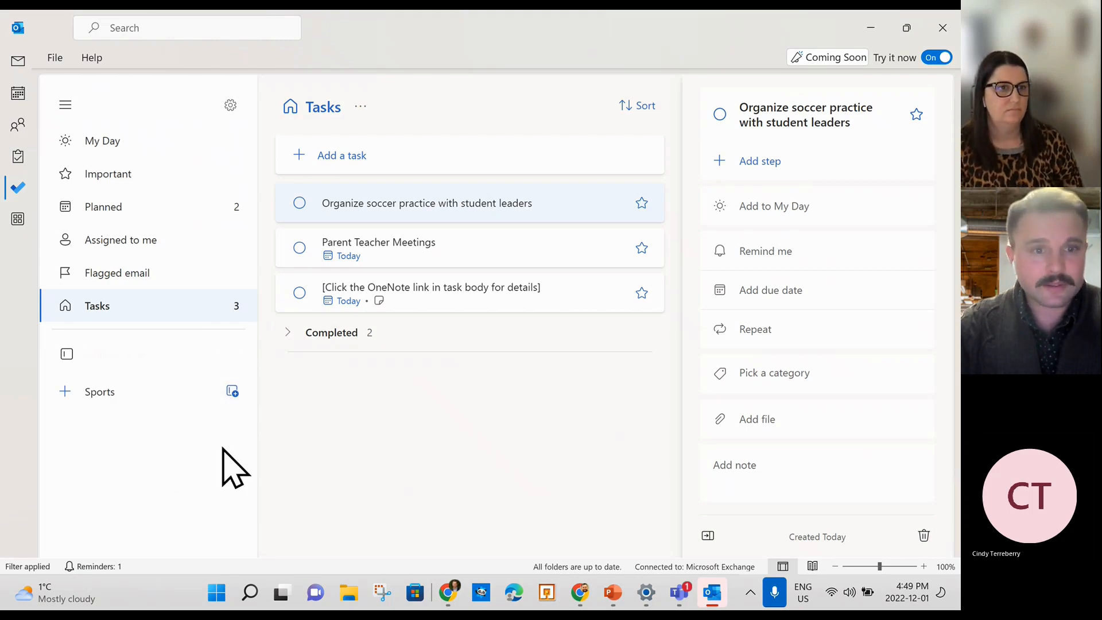
{"action": "left_click", "coordinate": [232, 395]}
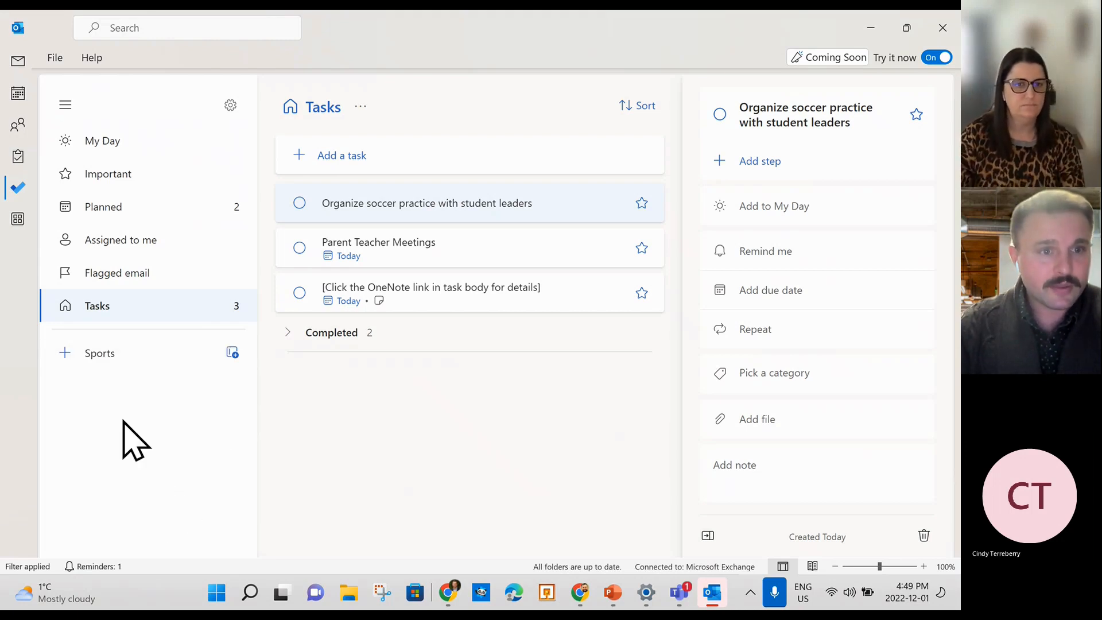
{"action": "double_click", "coordinate": [155, 354]}
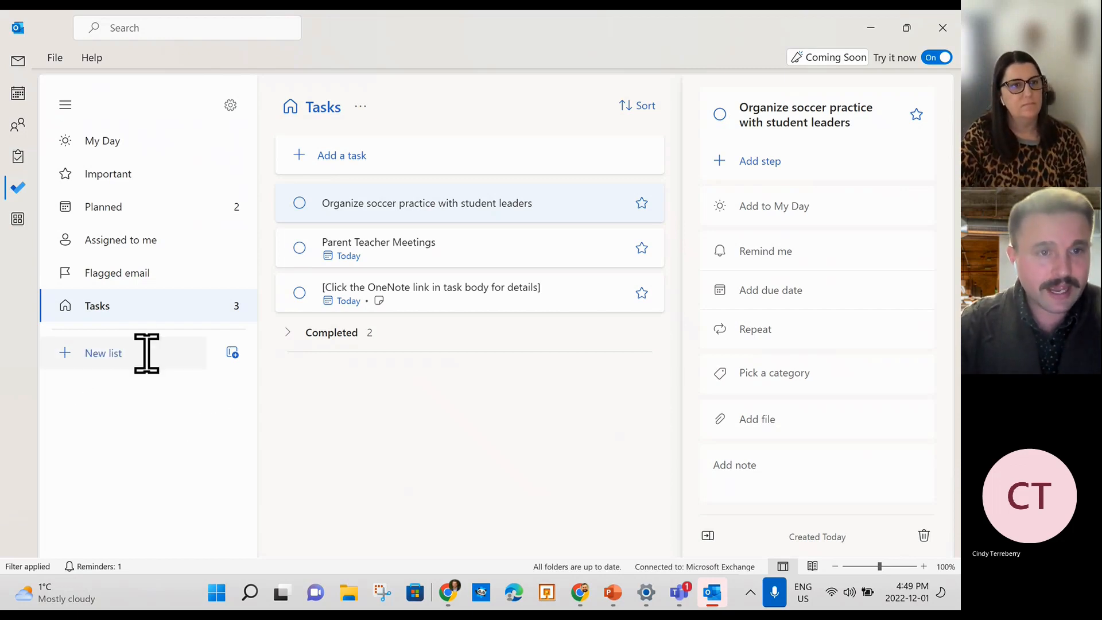
{"action": "left_click", "coordinate": [234, 355]}
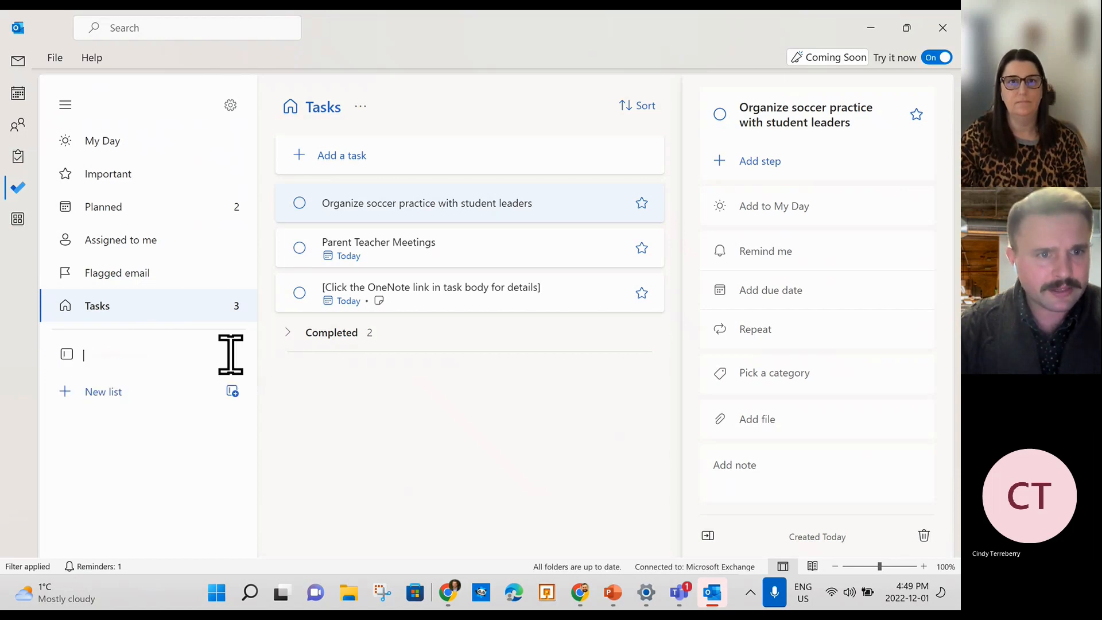
{"action": "left_click", "coordinate": [237, 393]}
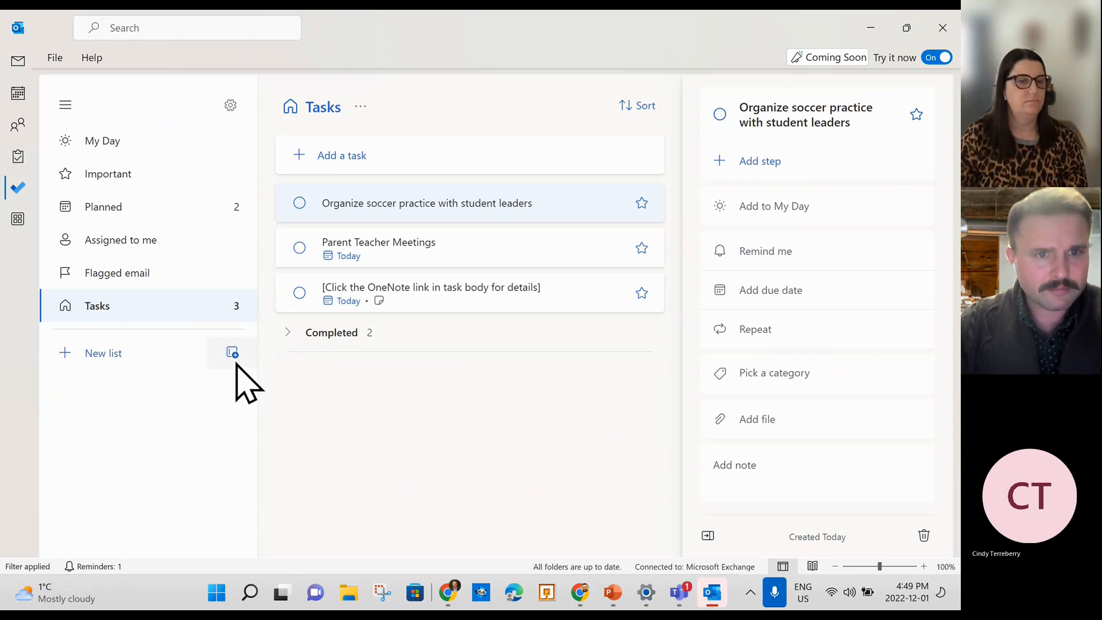
{"action": "left_click", "coordinate": [232, 352]}
{"action": "left_click", "coordinate": [233, 393]}
{"action": "left_click", "coordinate": [232, 358]}
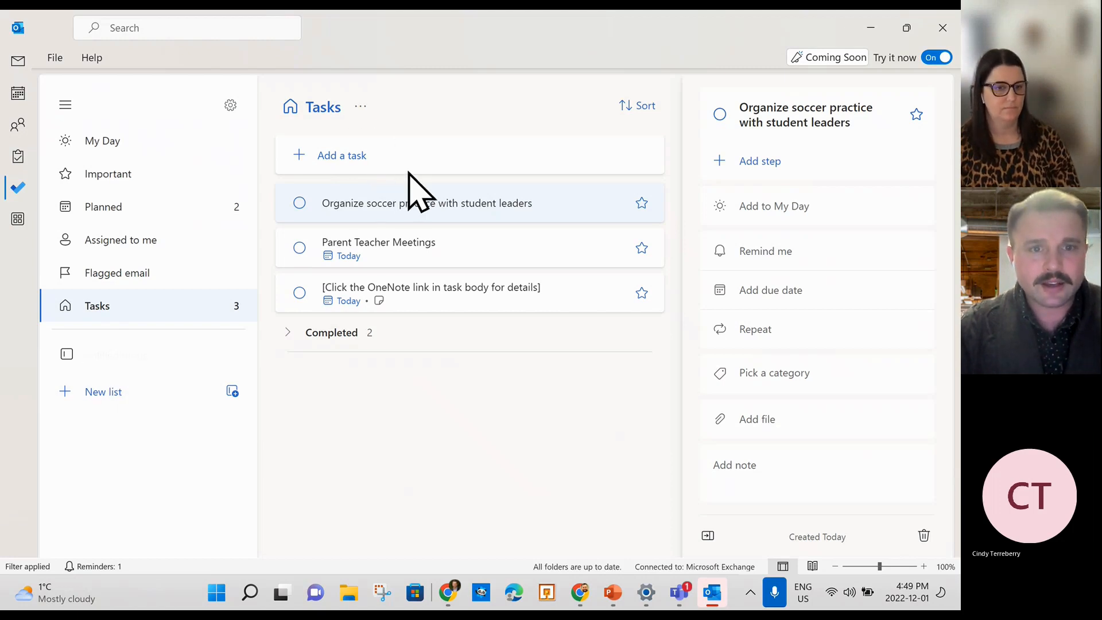
Show completed tasks, then star the OneNote-link task as important and mark it complete.
{"action": "left_click", "coordinate": [347, 337]}
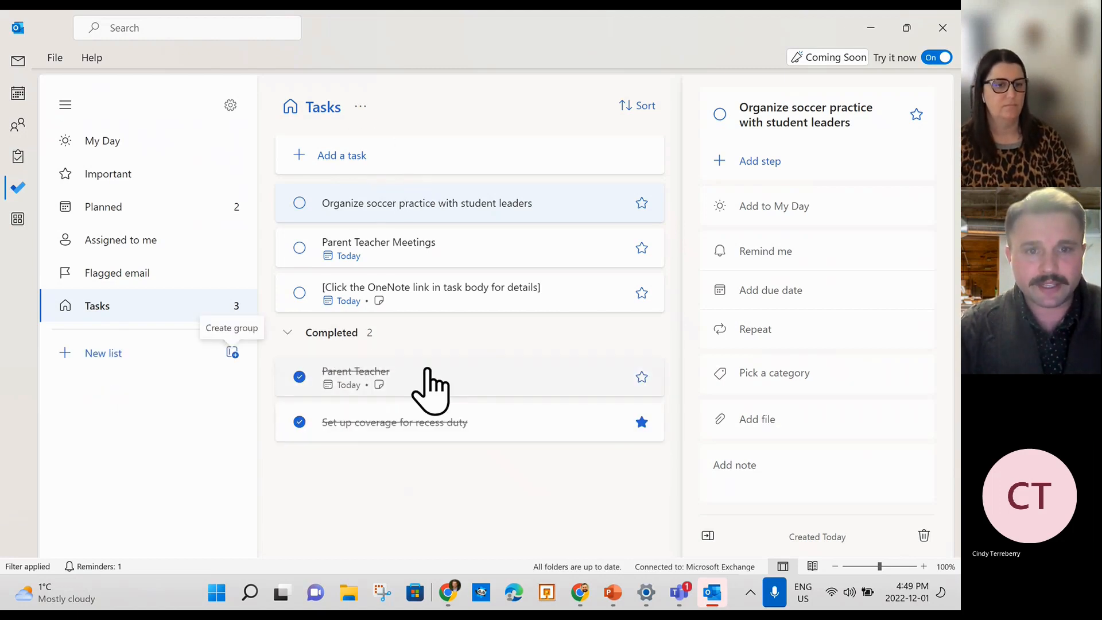
{"action": "left_click", "coordinate": [642, 293]}
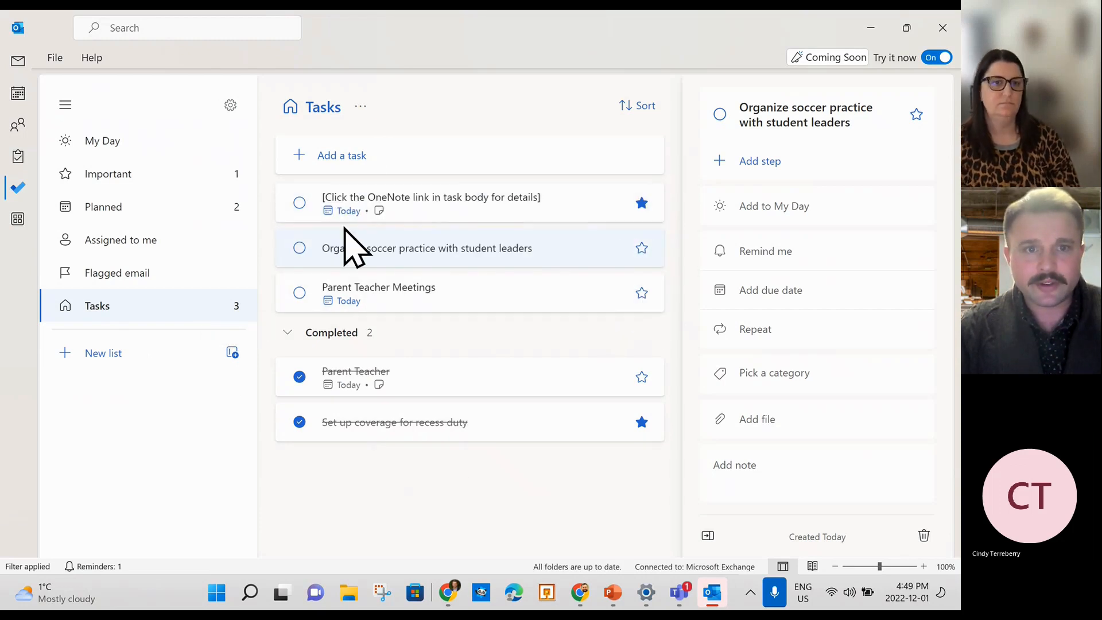
{"action": "left_click", "coordinate": [300, 203]}
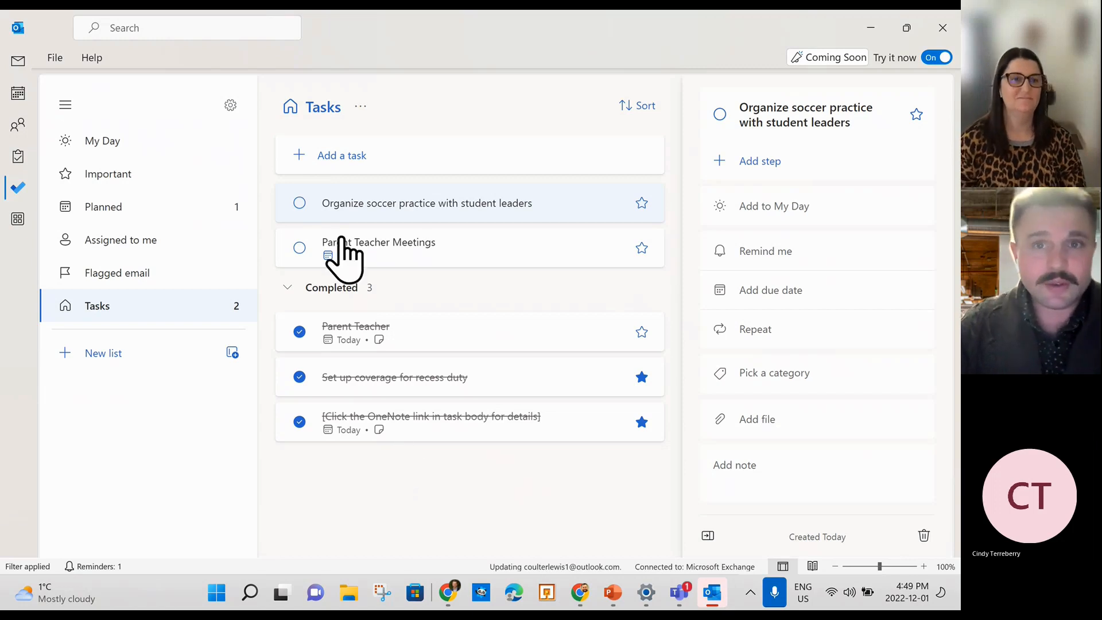
{"action": "left_click", "coordinate": [641, 109]}
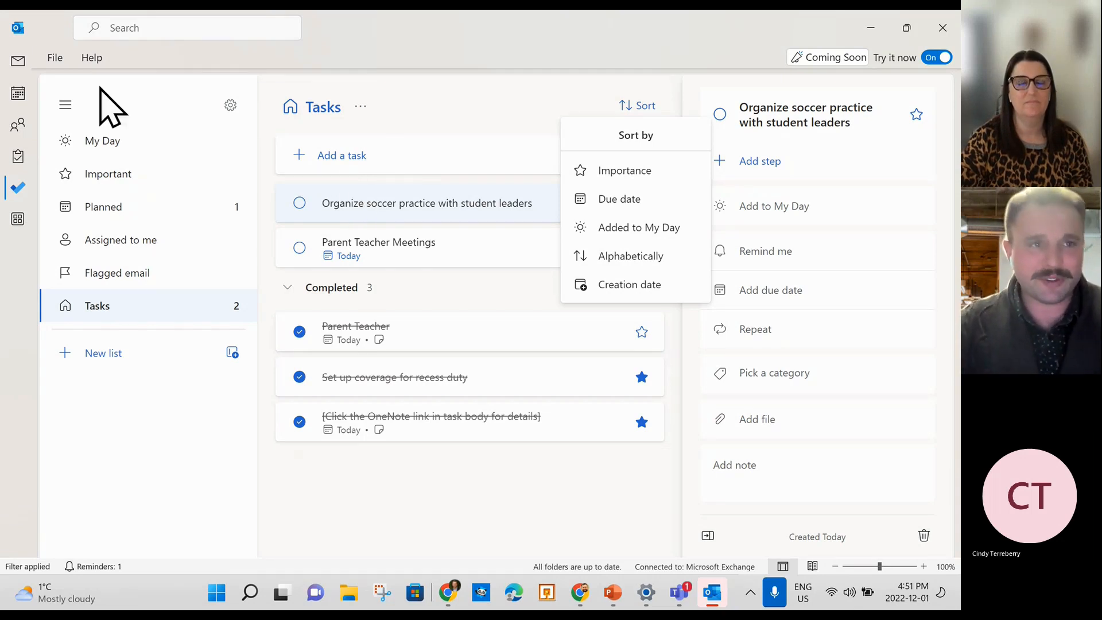
Switch from To Do back to the Mail inbox.
{"action": "left_click", "coordinate": [18, 61]}
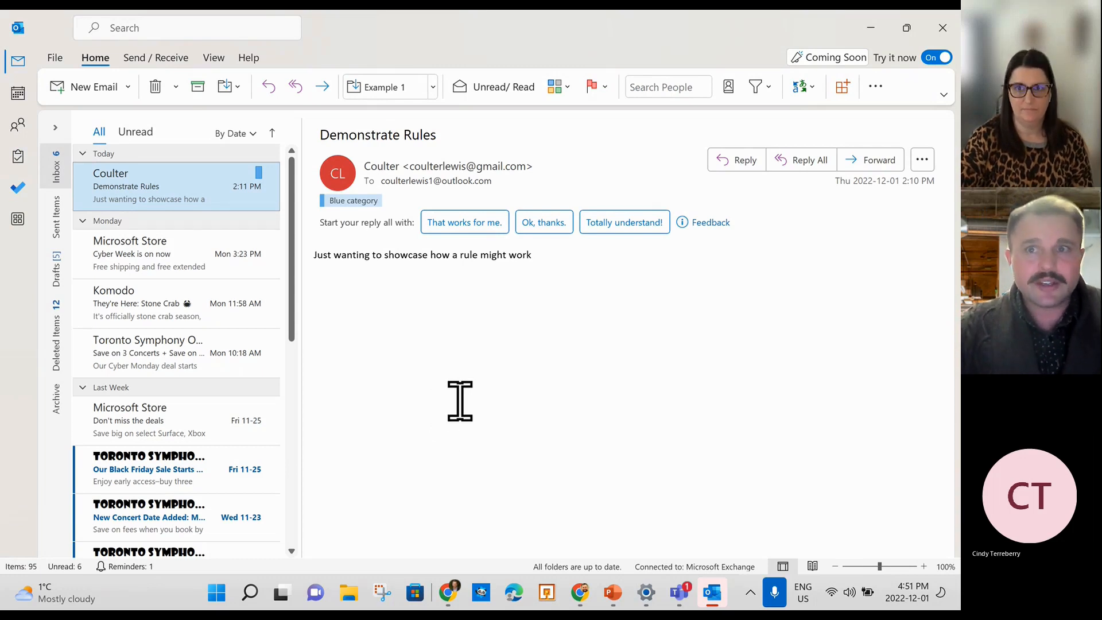
Search the mailbox for 'rule' and select the Demonstrate Rules message.
{"action": "left_click", "coordinate": [134, 30]}
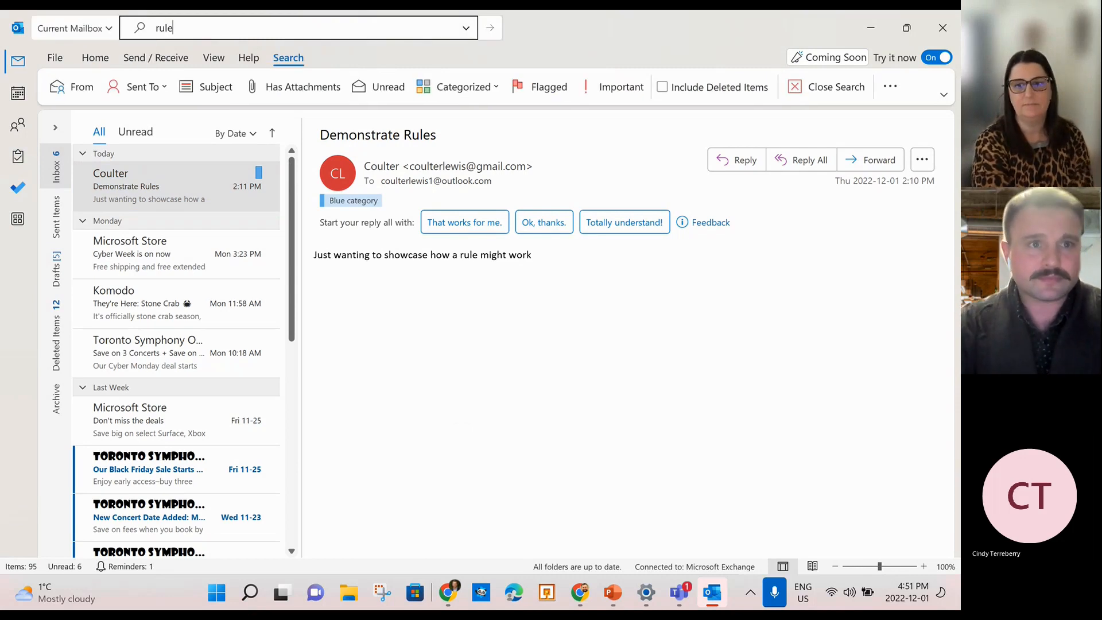
{"action": "key", "text": "Return"}
{"action": "left_click", "coordinate": [205, 33]}
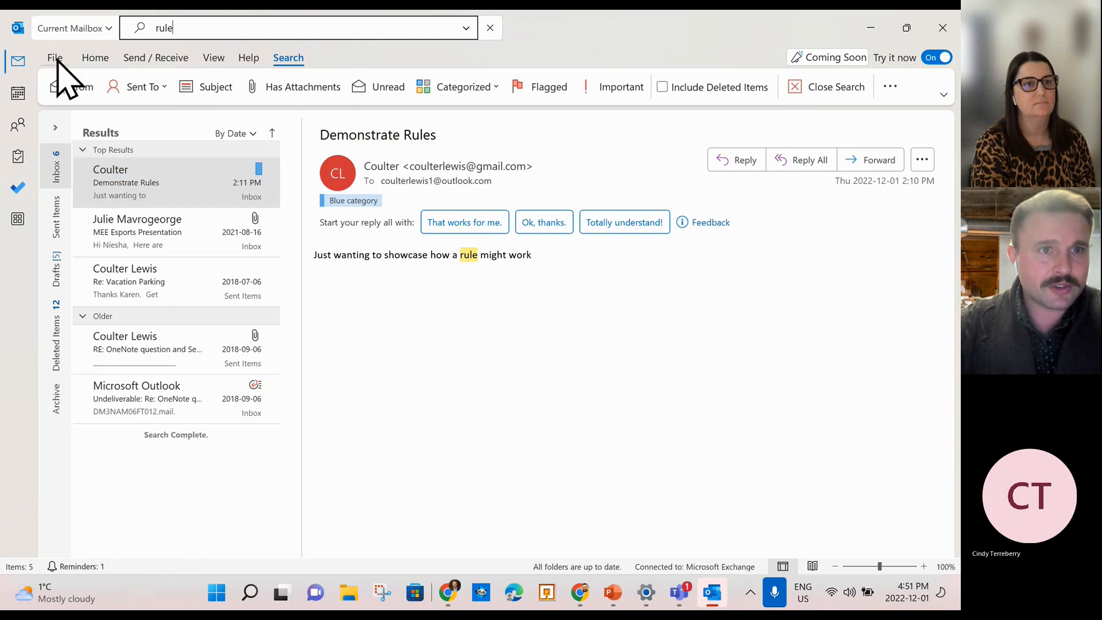
{"action": "left_click", "coordinate": [167, 193]}
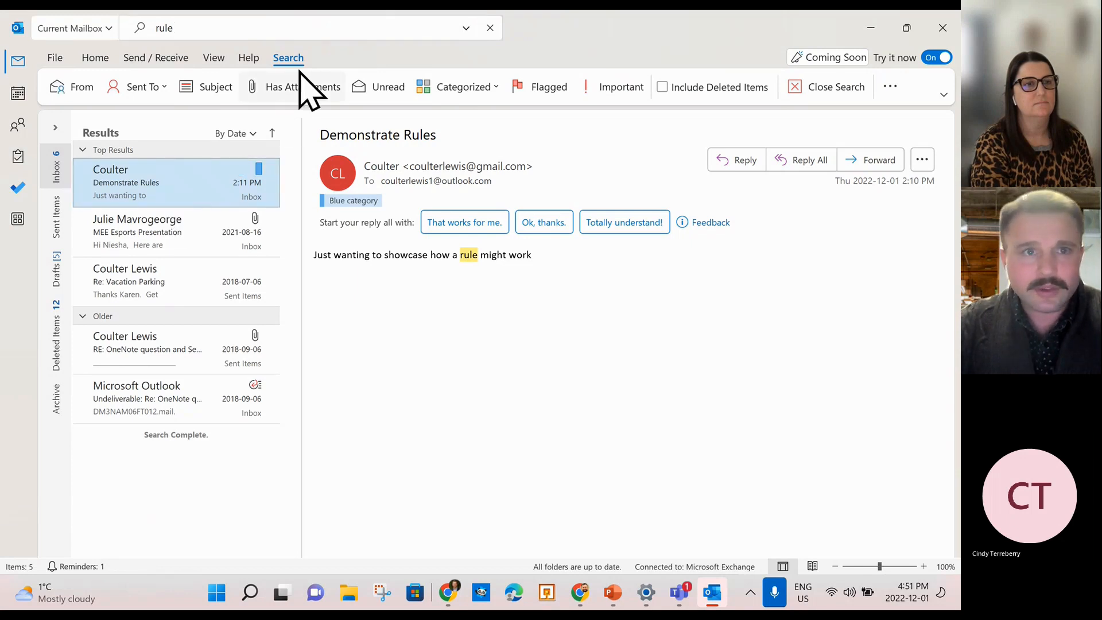
{"action": "left_click", "coordinate": [241, 32]}
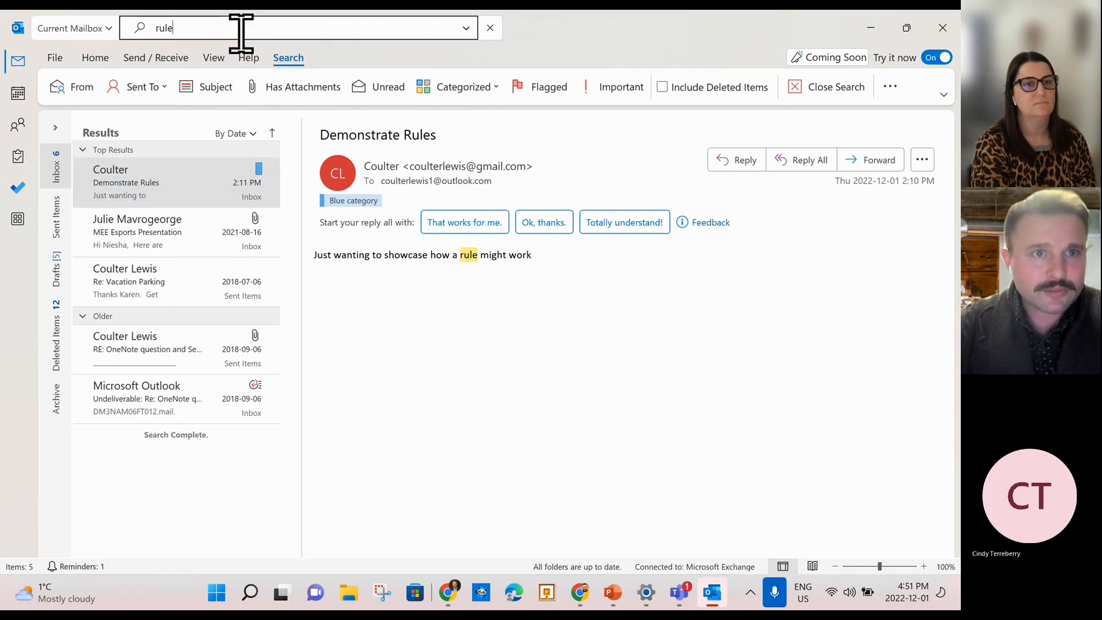
Preview the message's Rules options, then dismiss them, clear the search and minimize Outlook.
{"action": "left_click", "coordinate": [182, 150]}
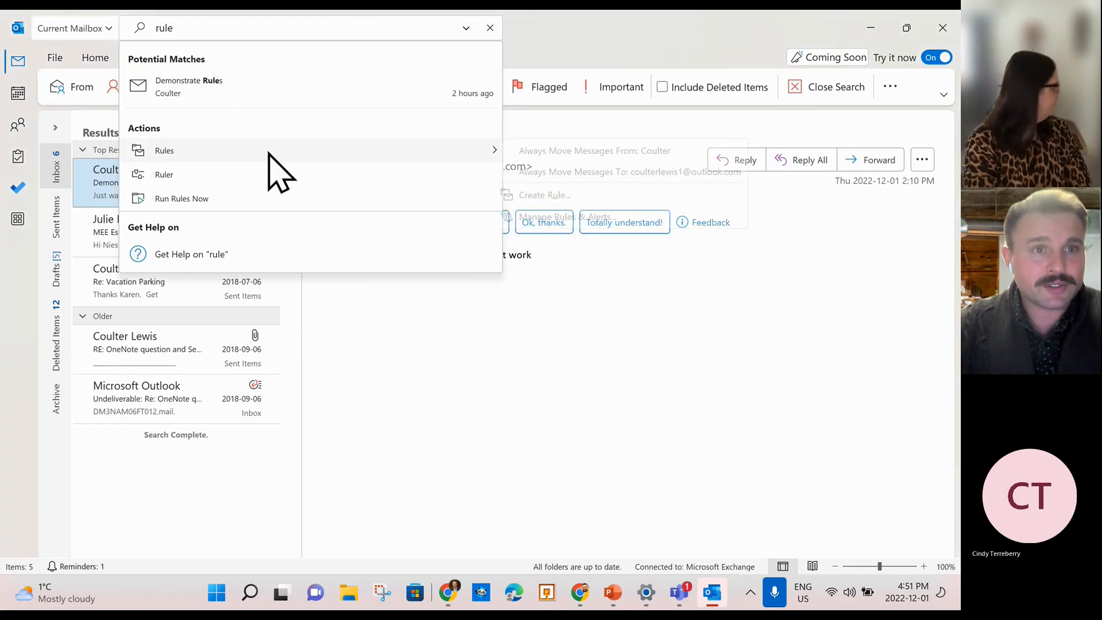
{"action": "mouse_move", "coordinate": [269, 153]}
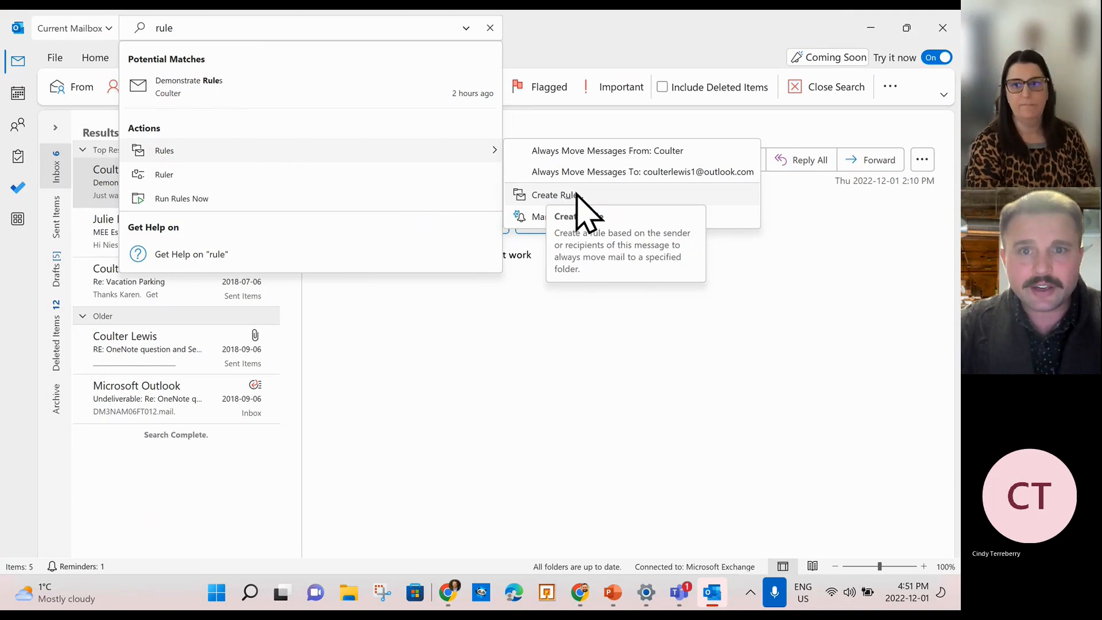
{"action": "key", "text": "Escape"}
{"action": "key", "text": "Escape"}
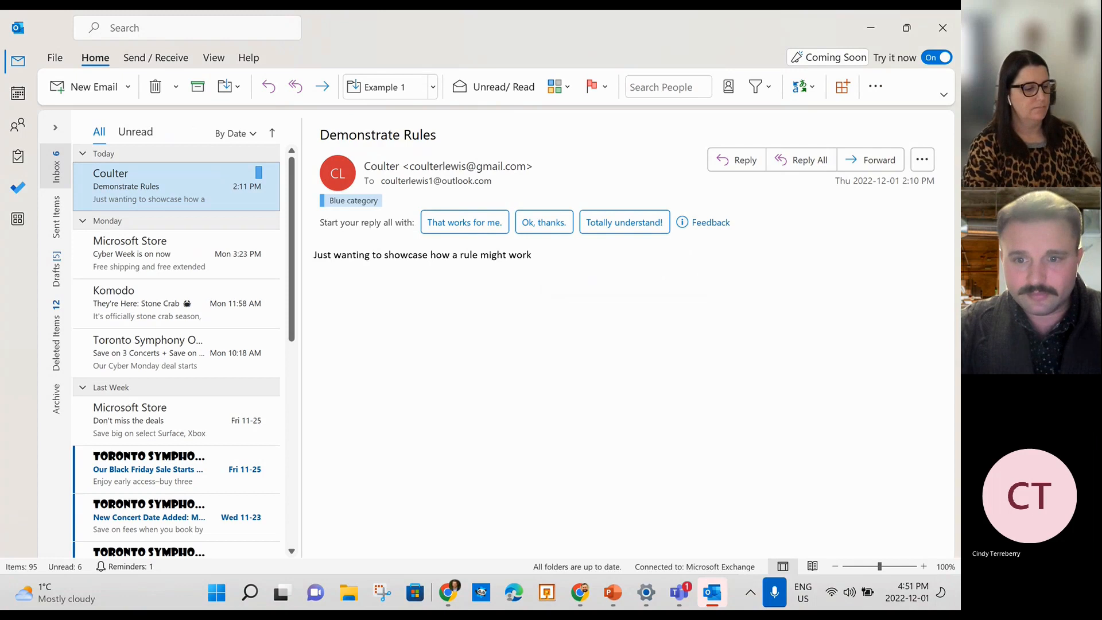
{"action": "left_click", "coordinate": [713, 594]}
Open a new blank email, turn on the Ruler via a 'rule' search, and place the cursor in the body.
{"action": "left_click", "coordinate": [713, 593]}
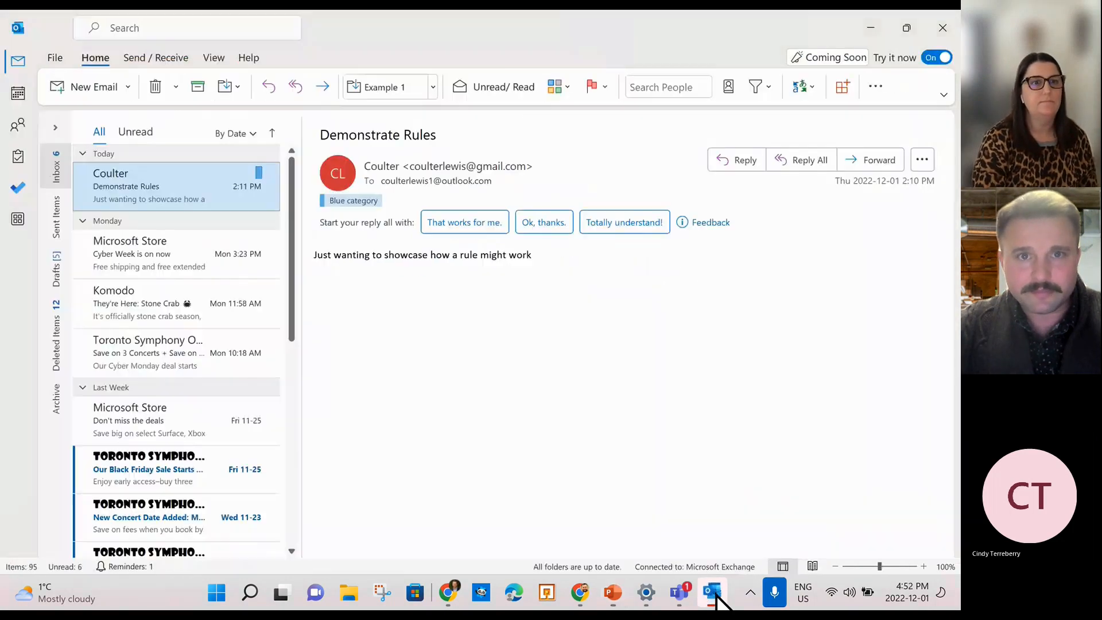
{"action": "left_click", "coordinate": [89, 92]}
{"action": "left_click", "coordinate": [414, 27]}
{"action": "type", "text": "create rul"}
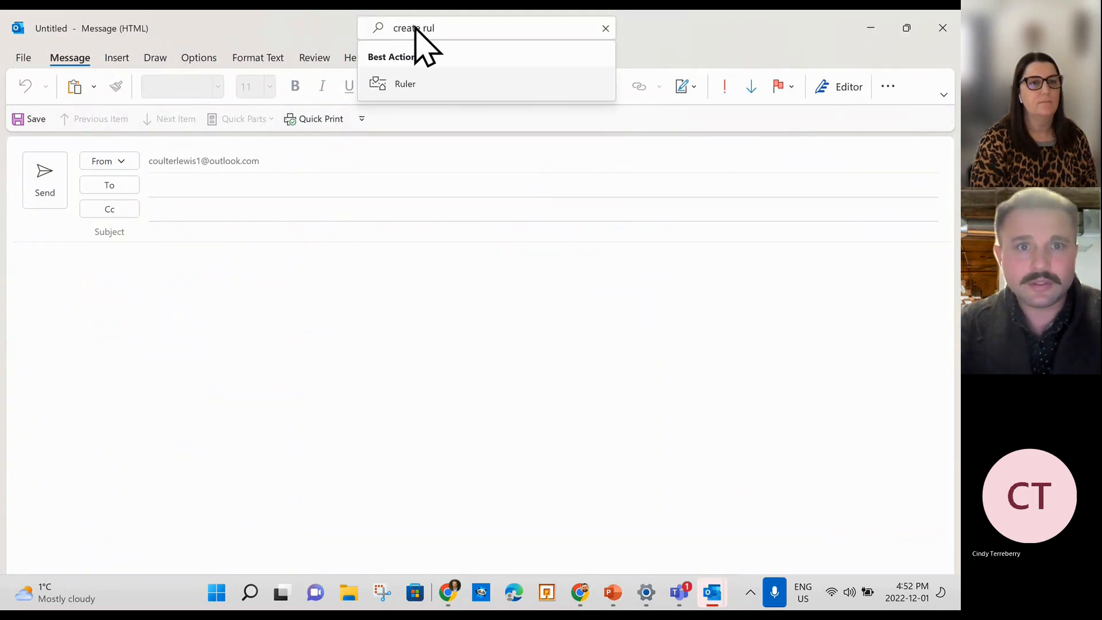
{"action": "type", "text": "e"}
{"action": "key", "text": "BackSpace"}
{"action": "key", "text": "BackSpace"}
{"action": "key", "text": "BackSpace"}
{"action": "key", "text": "BackSpace"}
{"action": "key", "text": "BackSpace"}
{"action": "key", "text": "BackSpace"}
{"action": "key", "text": "BackSpace"}
{"action": "key", "text": "BackSpace"}
{"action": "key", "text": "BackSpace"}
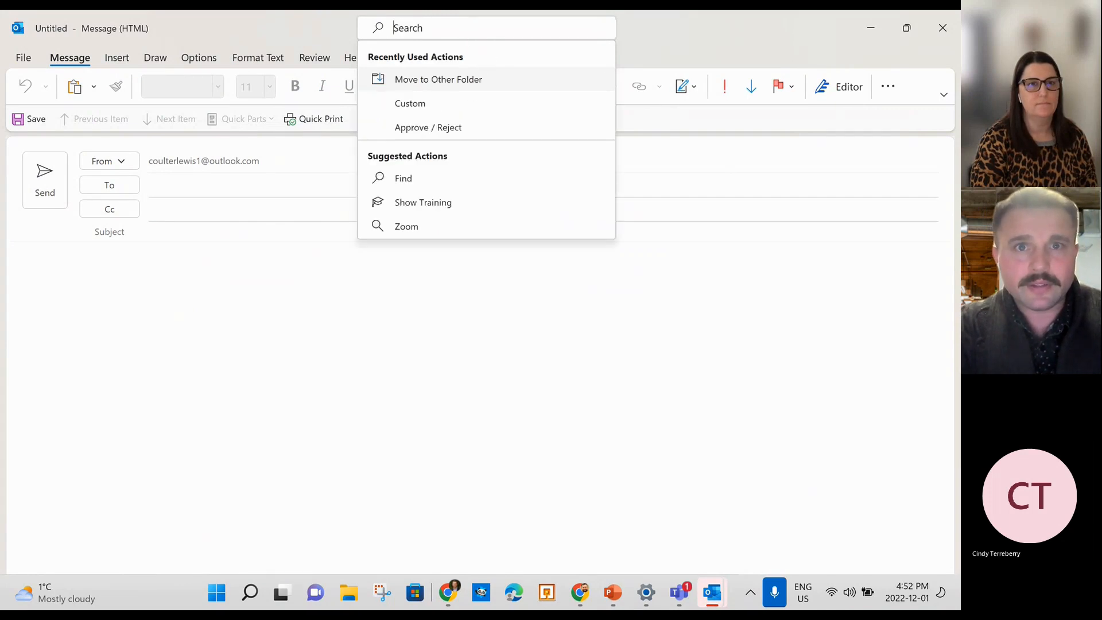
{"action": "type", "text": "rule"}
{"action": "key", "text": "Return"}
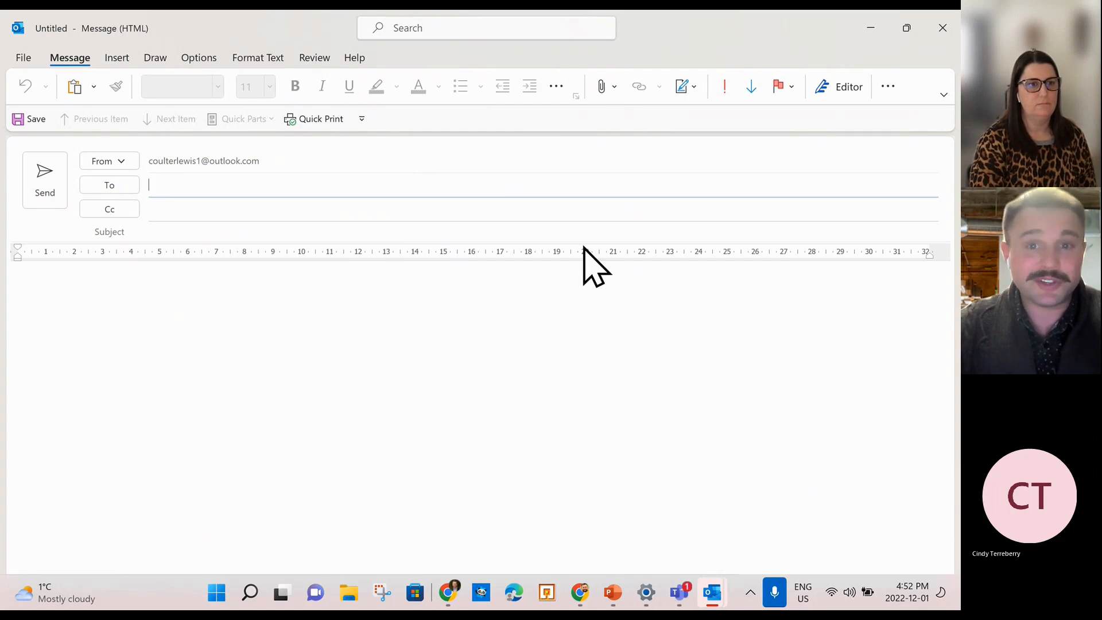
{"action": "left_click", "coordinate": [154, 59]}
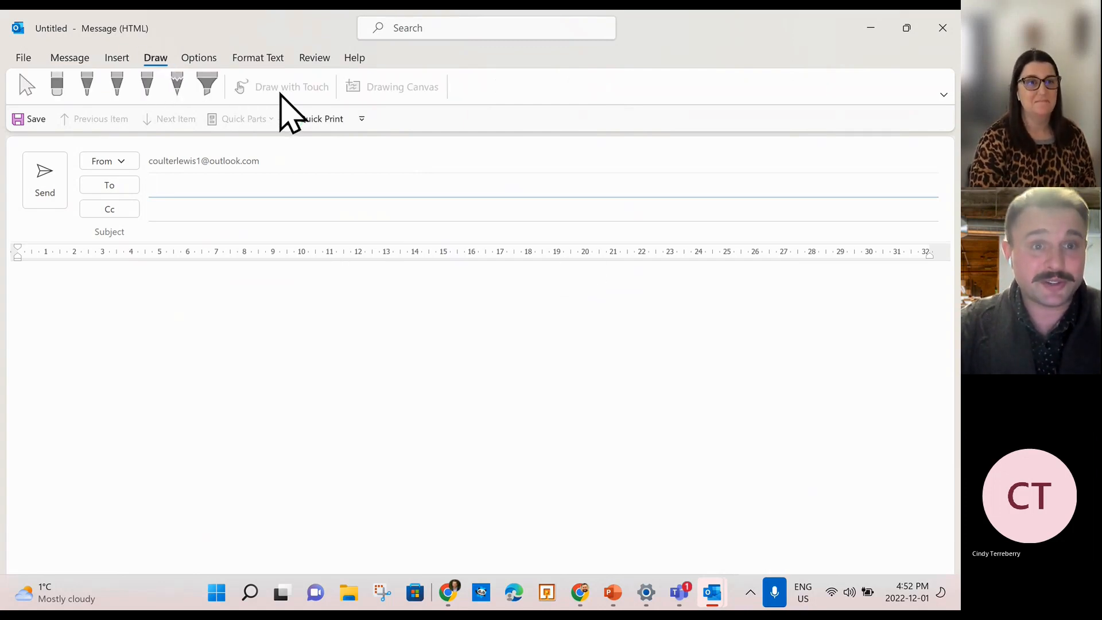
{"action": "left_click", "coordinate": [298, 394]}
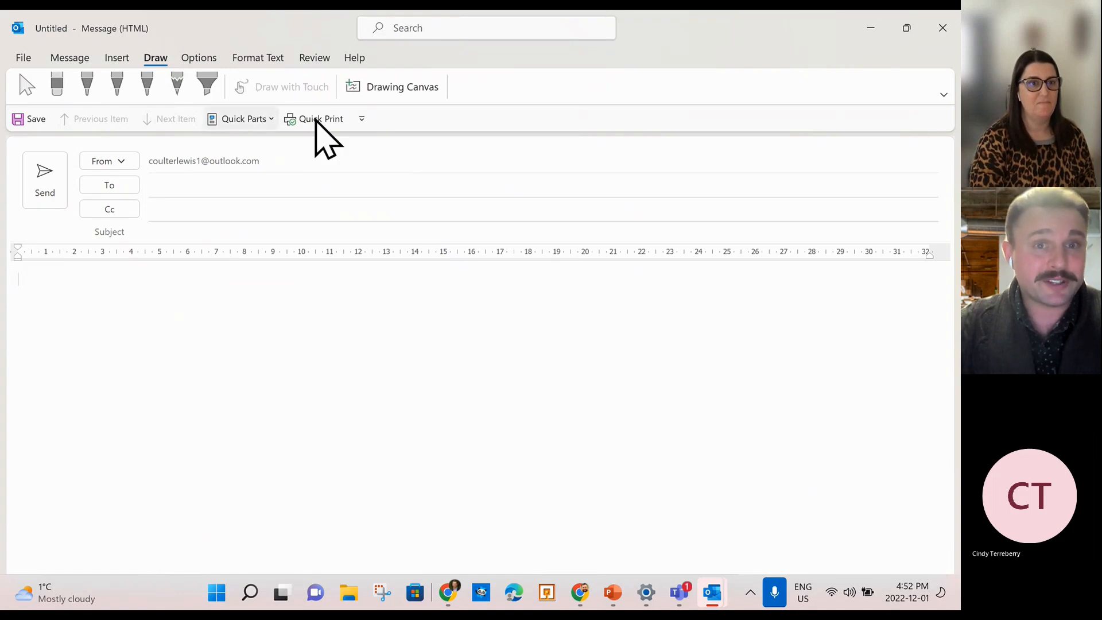
Ink a stick figure, a W and a curved line on a drawing canvas, then discard the draft.
{"action": "left_click", "coordinate": [403, 88]}
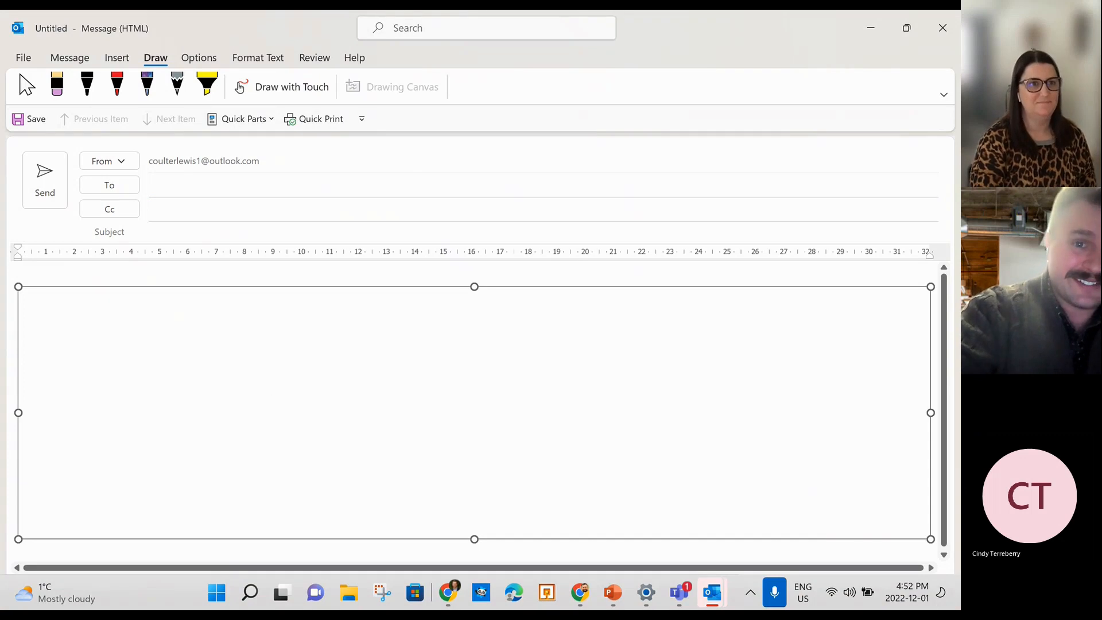
{"action": "left_click", "coordinate": [282, 87]}
{"action": "mouse_move", "coordinate": [447, 344]}
{"action": "left_mouse_down"}
{"action": "mouse_move", "coordinate": [462, 352]}
{"action": "mouse_move", "coordinate": [430, 343]}
{"action": "left_mouse_up"}
{"action": "left_click_drag", "start_coordinate": [430, 392], "coordinate": [439, 455]}
{"action": "mouse_move", "coordinate": [374, 390]}
{"action": "left_mouse_down"}
{"action": "mouse_move", "coordinate": [441, 426]}
{"action": "mouse_move", "coordinate": [498, 380]}
{"action": "left_mouse_up"}
{"action": "mouse_move", "coordinate": [434, 460]}
{"action": "left_mouse_down"}
{"action": "mouse_move", "coordinate": [382, 476]}
{"action": "mouse_move", "coordinate": [502, 477]}
{"action": "left_mouse_up"}
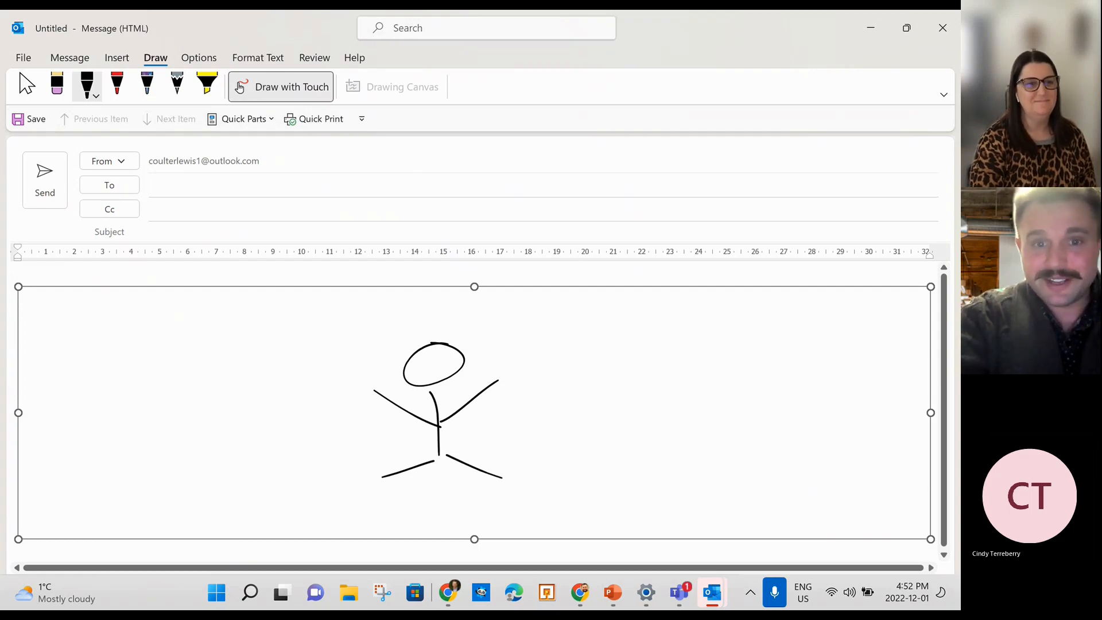
{"action": "left_click_drag", "start_coordinate": [371, 308], "coordinate": [415, 313]}
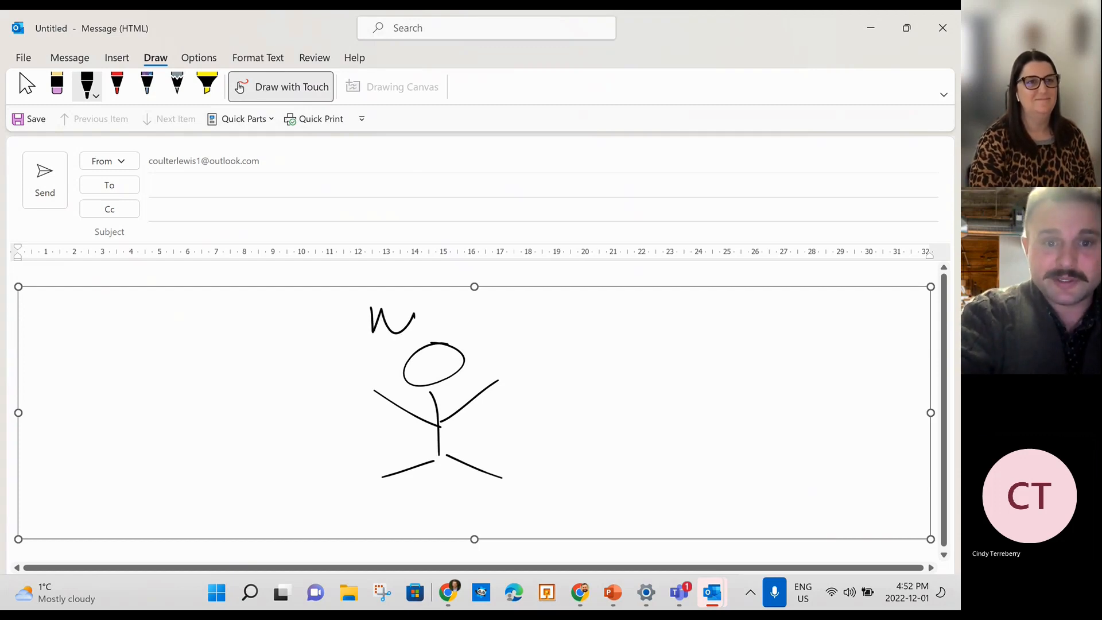
{"action": "mouse_move", "coordinate": [535, 437]}
{"action": "left_mouse_down"}
{"action": "mouse_move", "coordinate": [582, 423]}
{"action": "mouse_move", "coordinate": [751, 422]}
{"action": "left_mouse_up"}
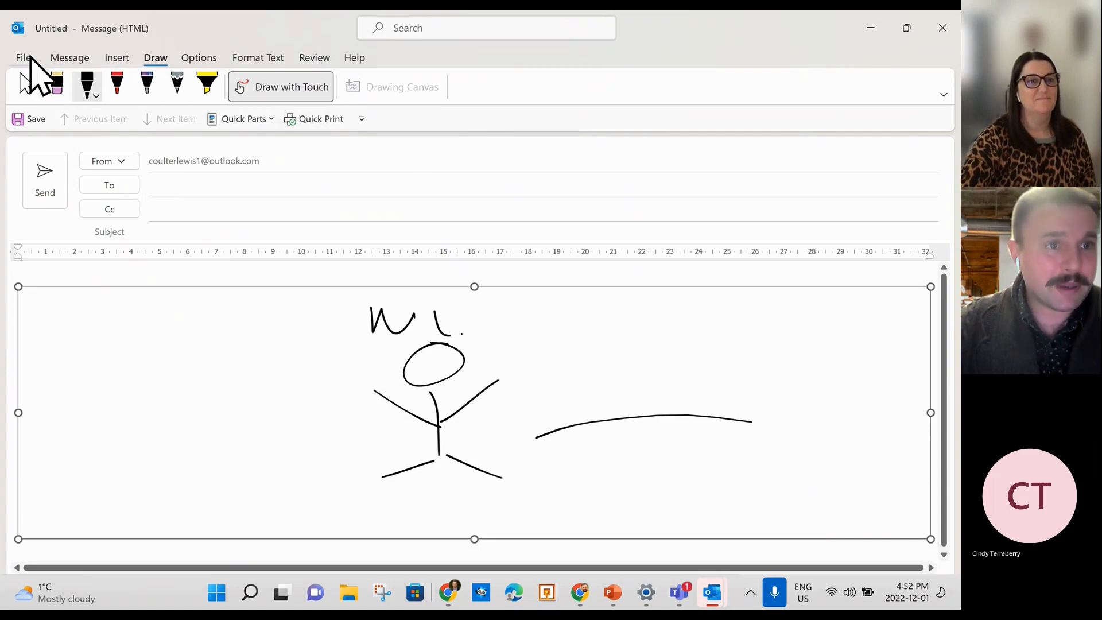
{"action": "left_click", "coordinate": [956, 26]}
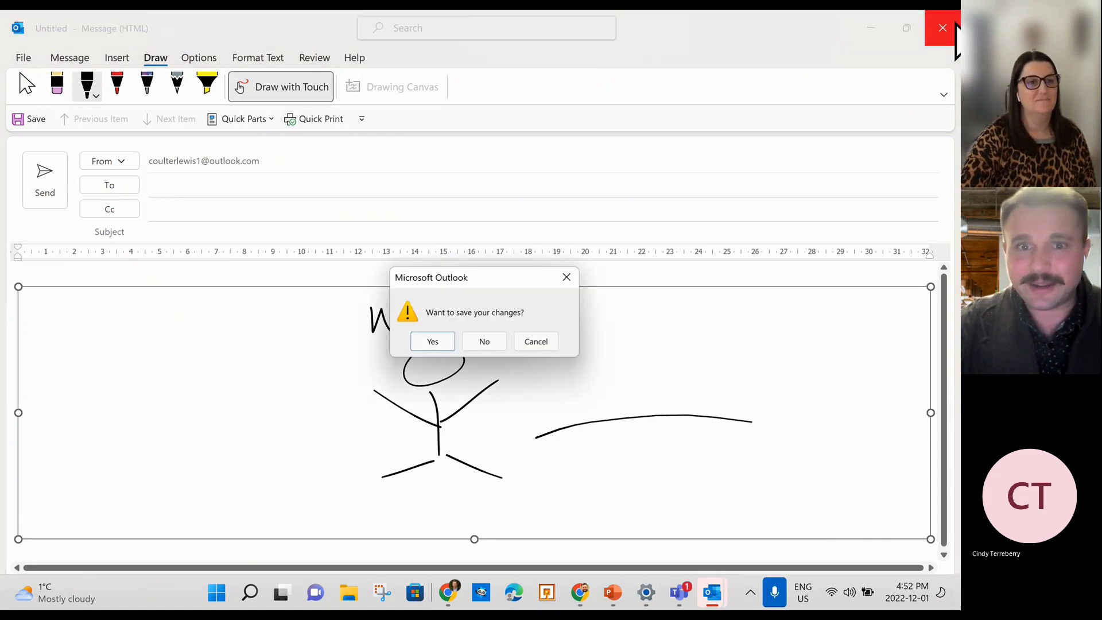
{"action": "left_click", "coordinate": [488, 337]}
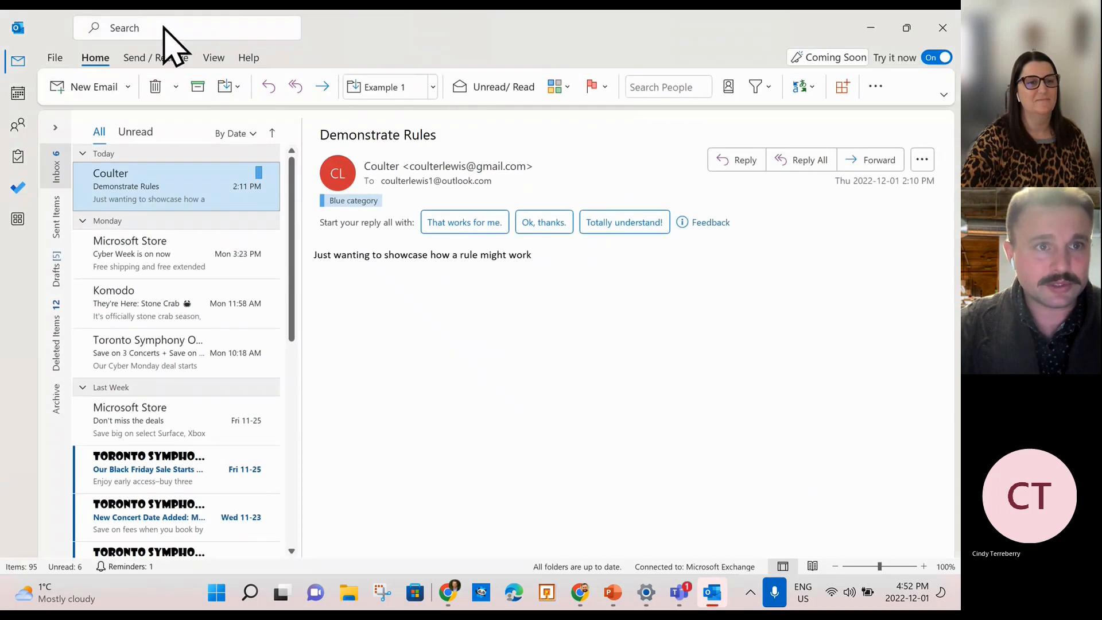
Search 'rule' and choose Create Rule for the Demonstrate Rules message.
{"action": "left_click", "coordinate": [163, 31]}
{"action": "type", "text": "rule"}
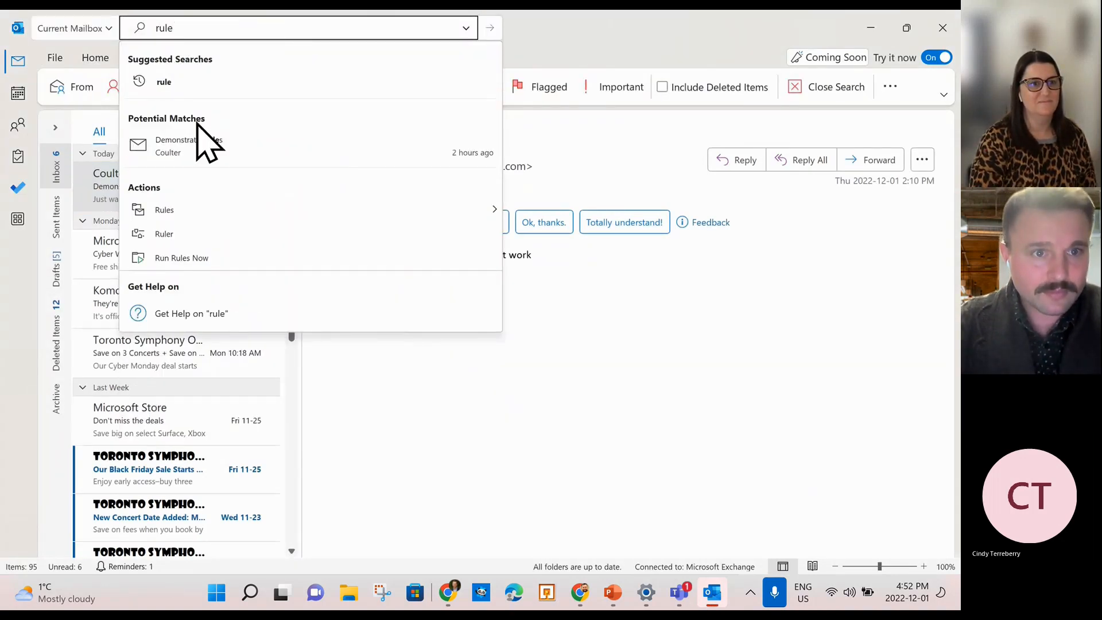
{"action": "left_click", "coordinate": [200, 210]}
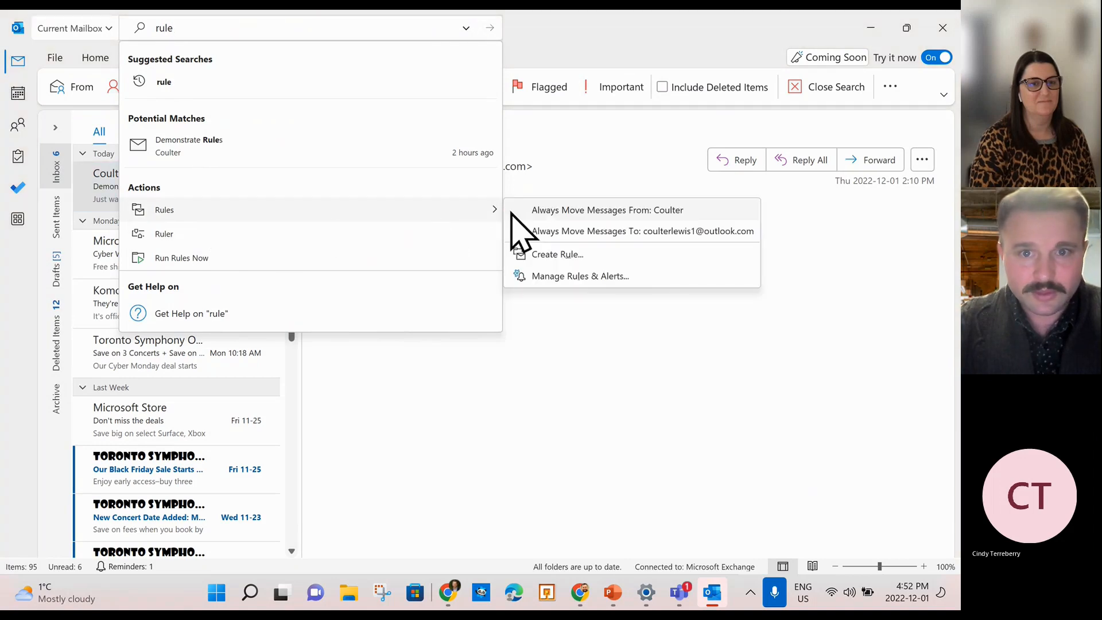
{"action": "left_click", "coordinate": [553, 253]}
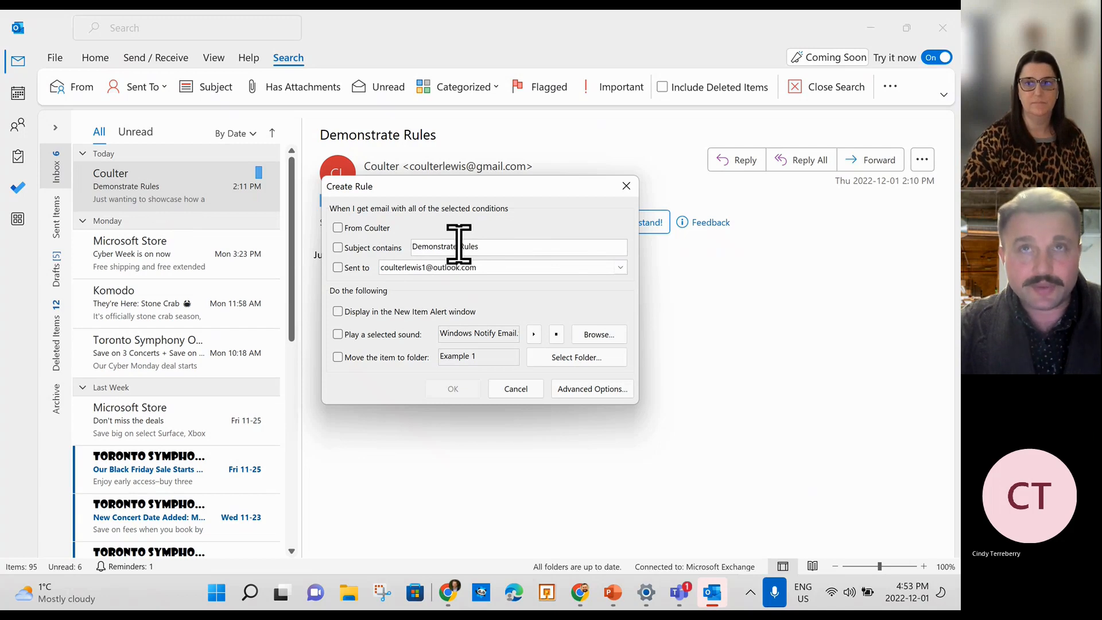
Replace 'Demonstrate' in the Subject contains condition with the start of 'Toronto Symphony'.
{"action": "left_click_drag", "start_coordinate": [457, 246], "coordinate": [403, 242]}
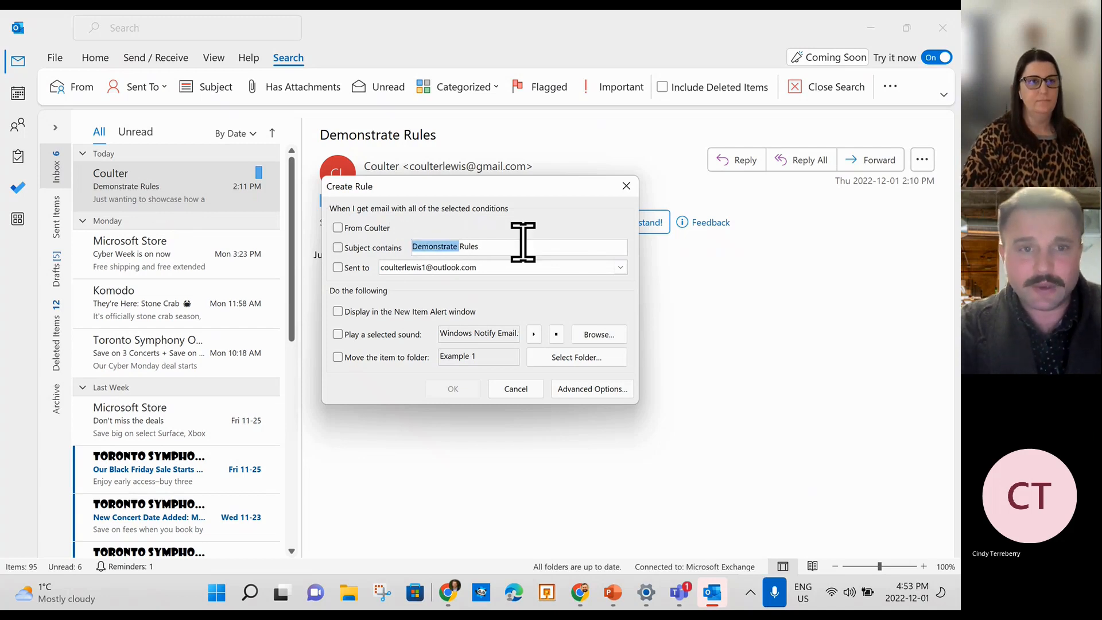
{"action": "key", "text": "BackSpace"}
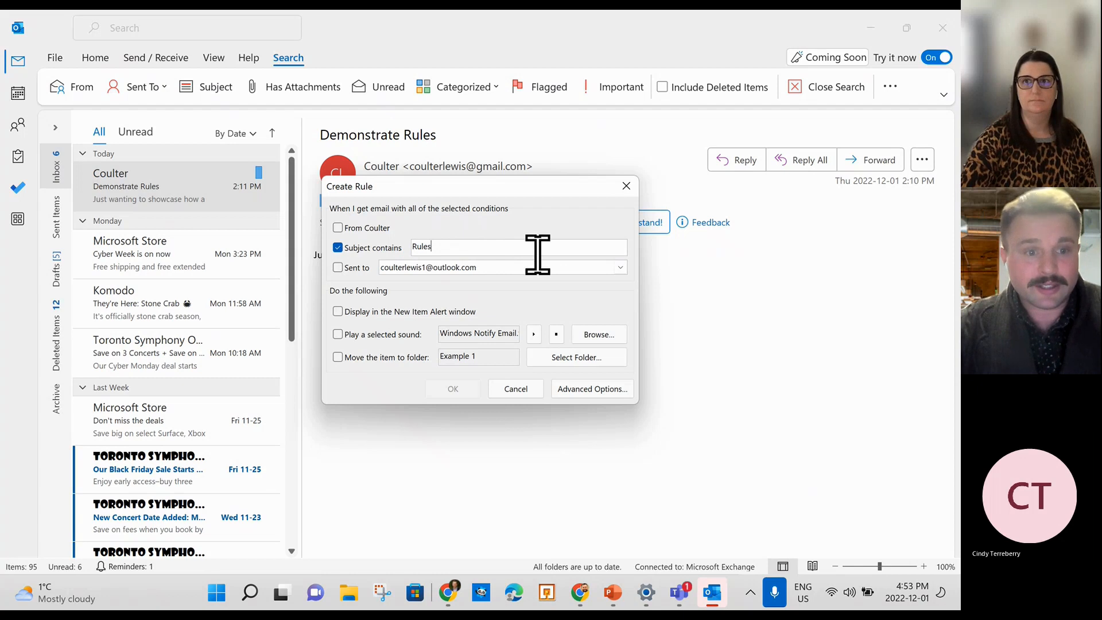
{"action": "key", "text": "BackSpace"}
{"action": "key", "text": "BackSpace"}
{"action": "key", "text": "BackSpace"}
{"action": "key", "text": "BackSpace"}
{"action": "key", "text": "BackSpace"}
{"action": "type", "text": "S"}
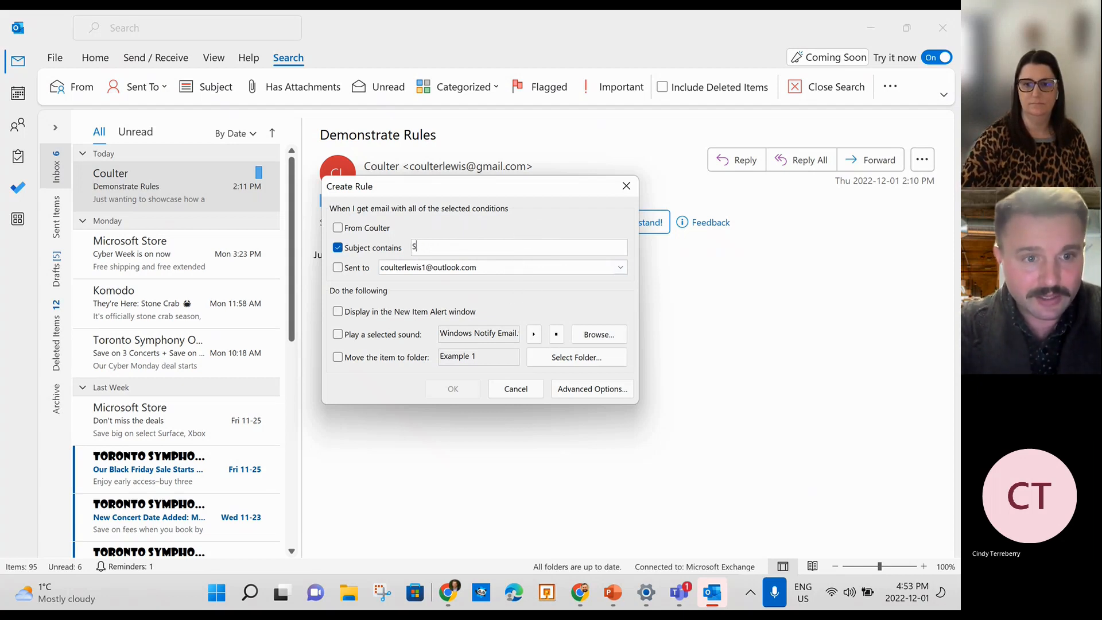
{"action": "key", "text": "BackSpace"}
{"action": "type", "text": "Toron"}
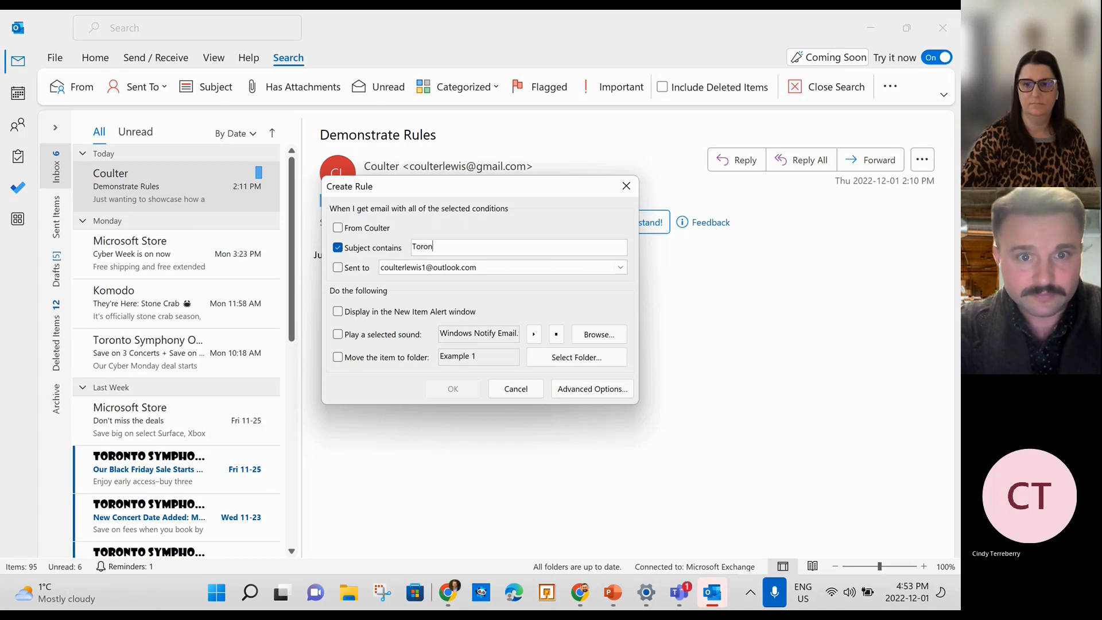
{"action": "type", "text": "to Symphony"}
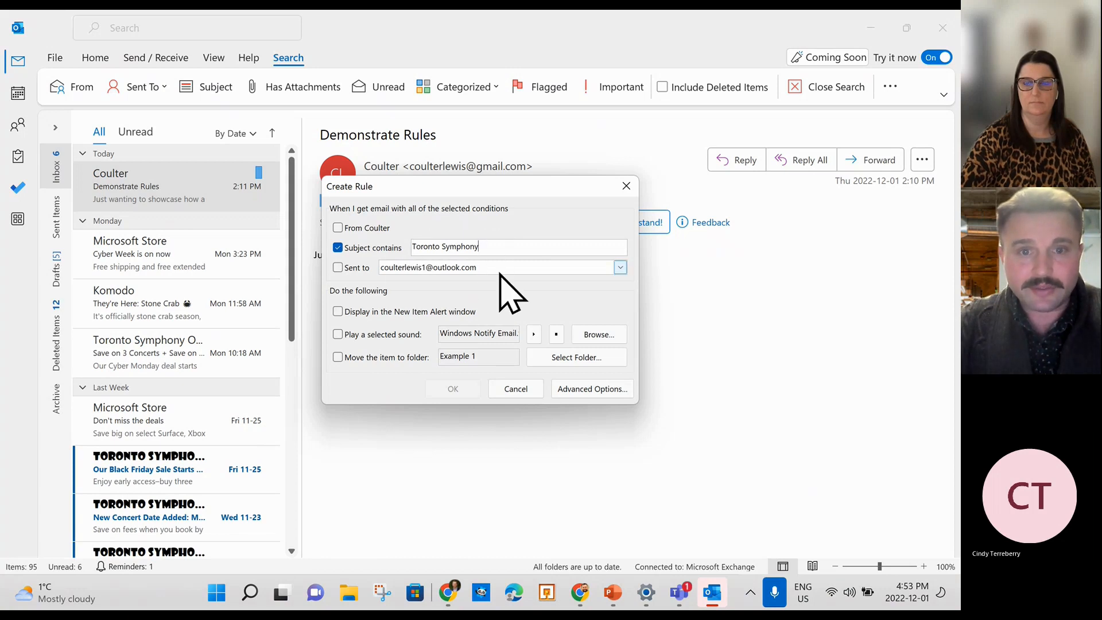
Create a new TSO folder and set it as the rule's destination folder.
{"action": "left_click", "coordinate": [561, 360]}
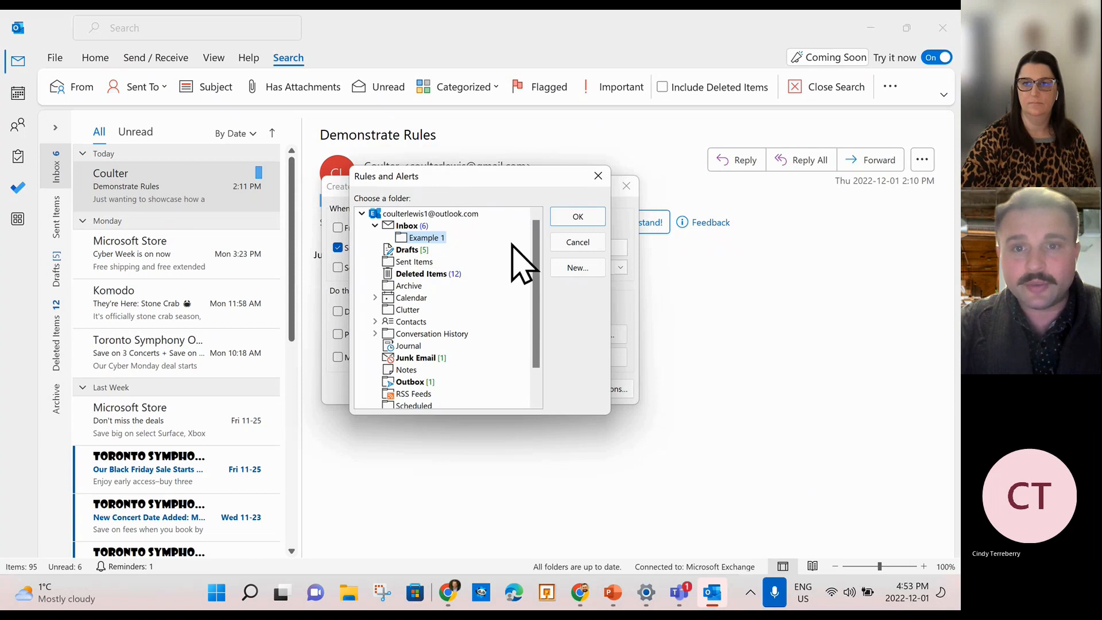
{"action": "left_click", "coordinate": [577, 267]}
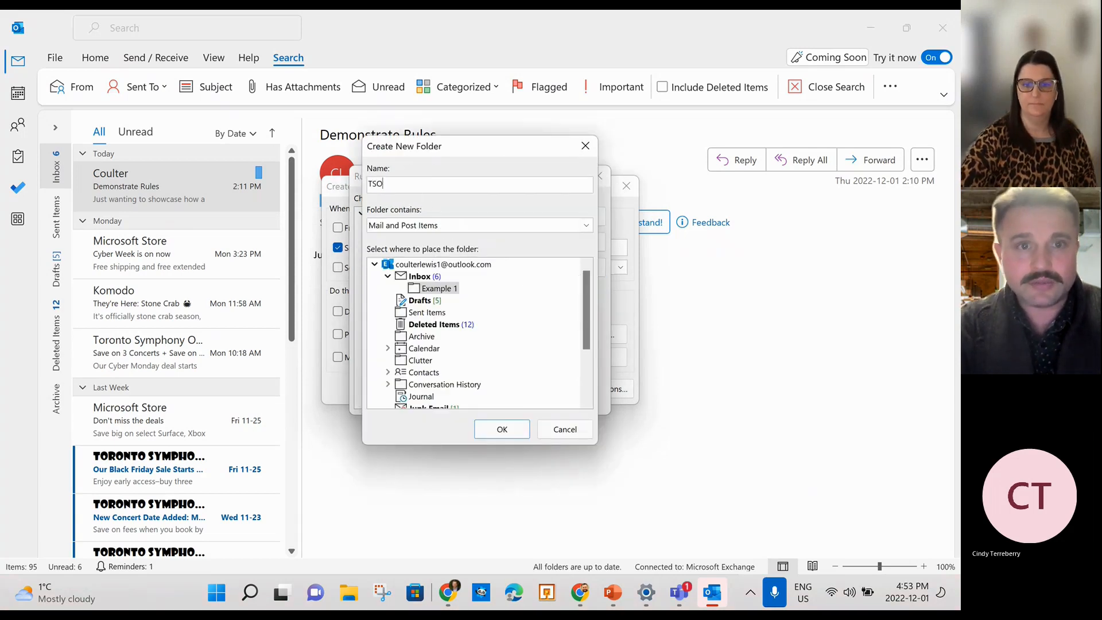
{"action": "left_click", "coordinate": [500, 433]}
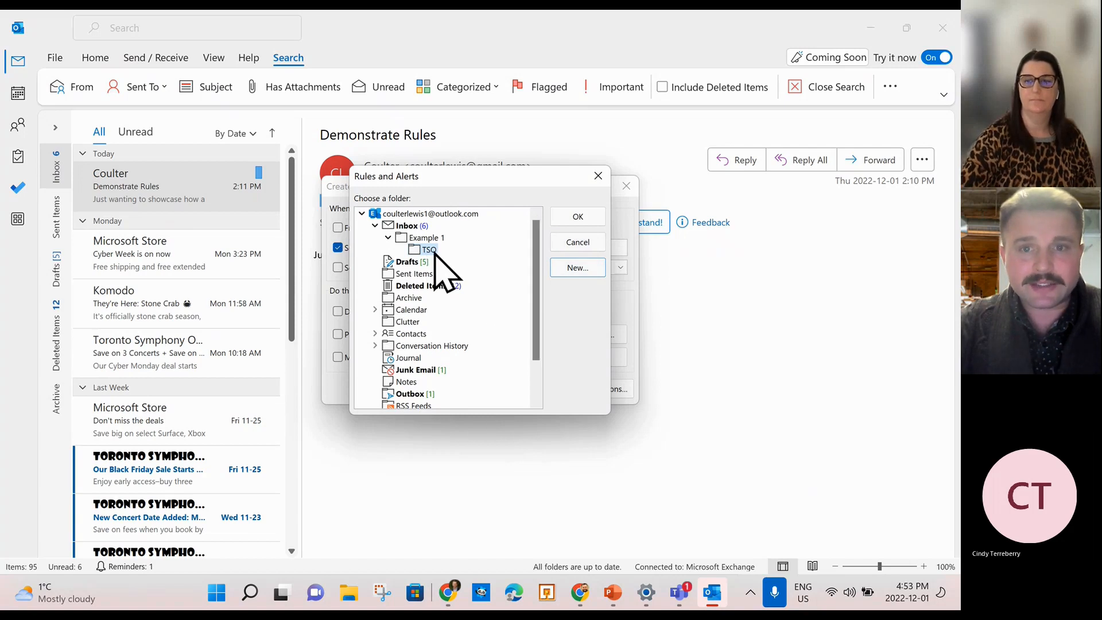
{"action": "left_click", "coordinate": [577, 217]}
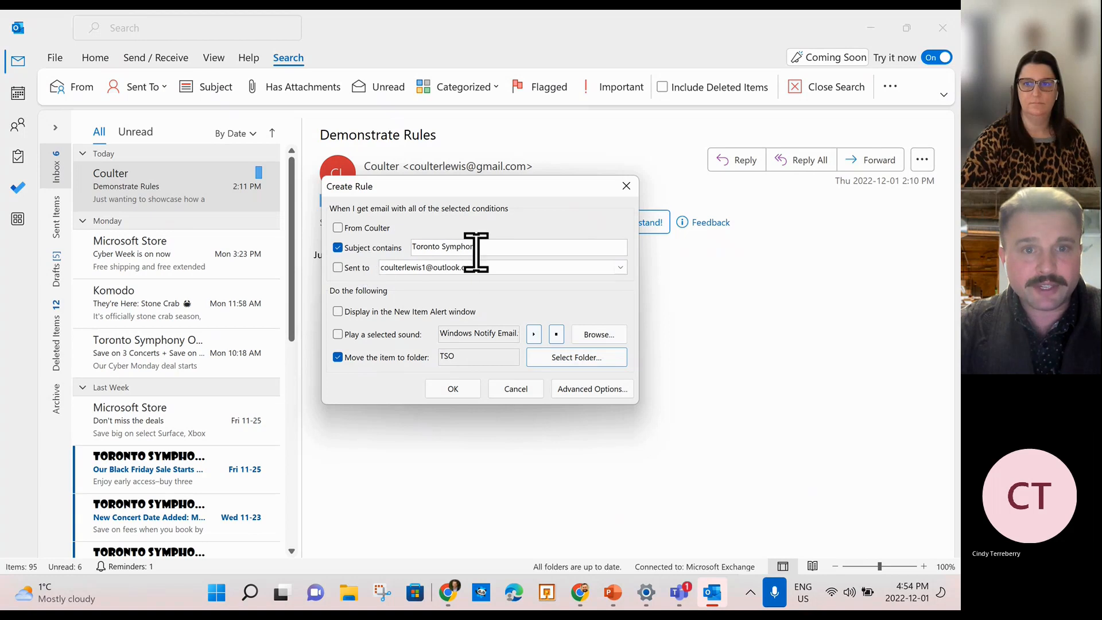
Uncheck the From and Sent to conditions, leaving only Subject contains 'Toronto Symphony'.
{"action": "left_click", "coordinate": [338, 228]}
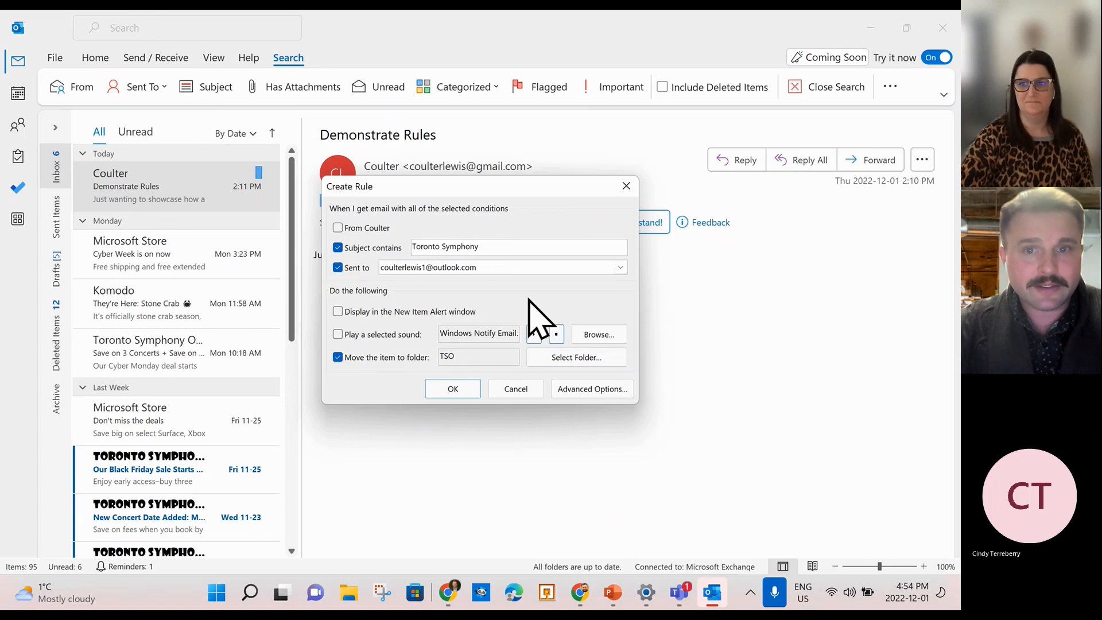
{"action": "left_click", "coordinate": [545, 270]}
{"action": "left_click", "coordinate": [545, 270]}
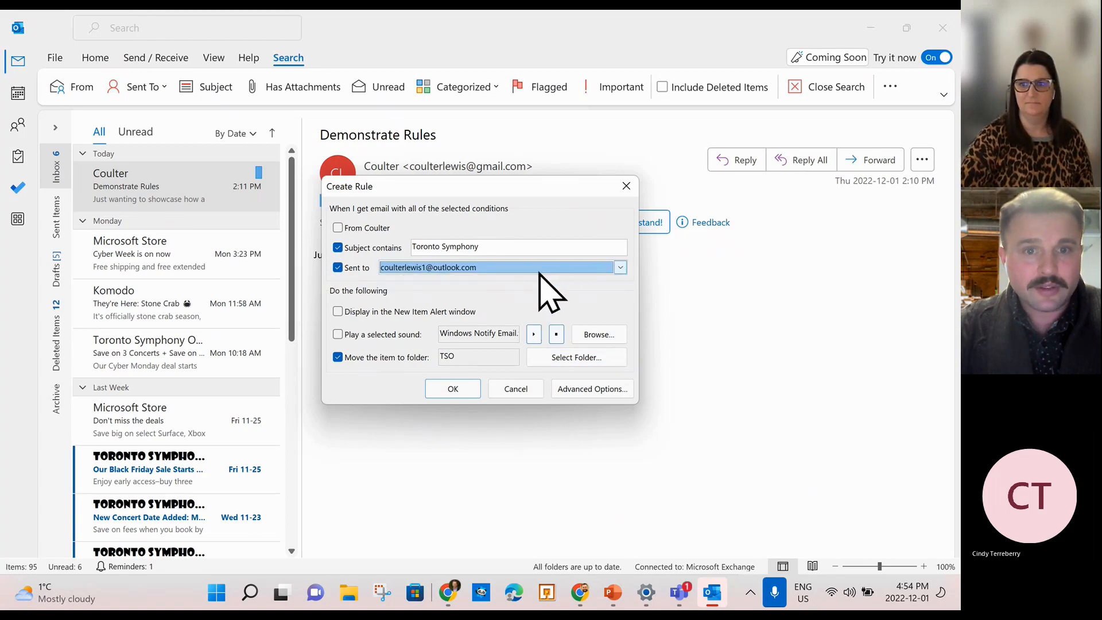
{"action": "left_click", "coordinate": [337, 267]}
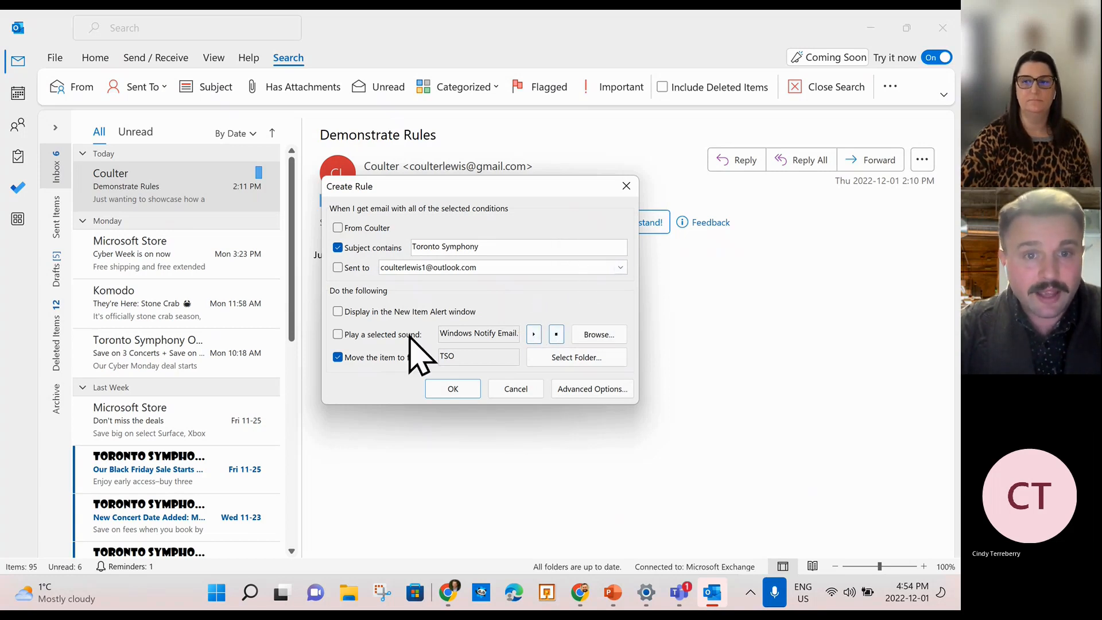
In Advanced Options, add 'TSO' alongside 'Toronto Symphony' to the subject words the rule matches.
{"action": "left_click", "coordinate": [594, 391]}
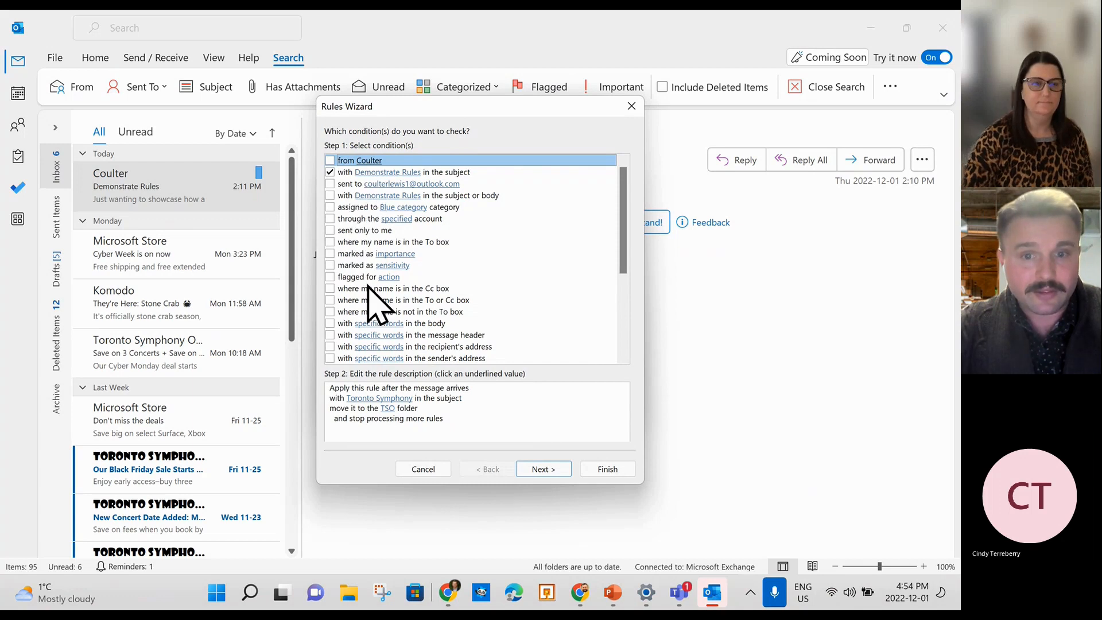
{"action": "scroll", "coordinate": [375, 303], "scroll_direction": "down", "scroll_amount": 3}
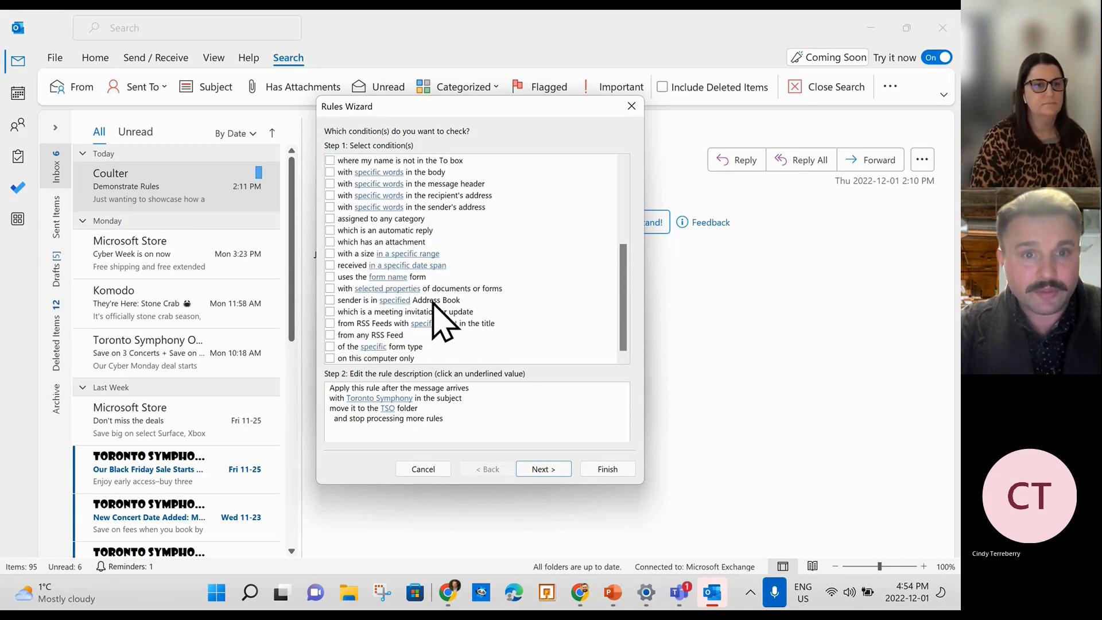
{"action": "scroll", "coordinate": [442, 315], "scroll_direction": "up", "scroll_amount": 3}
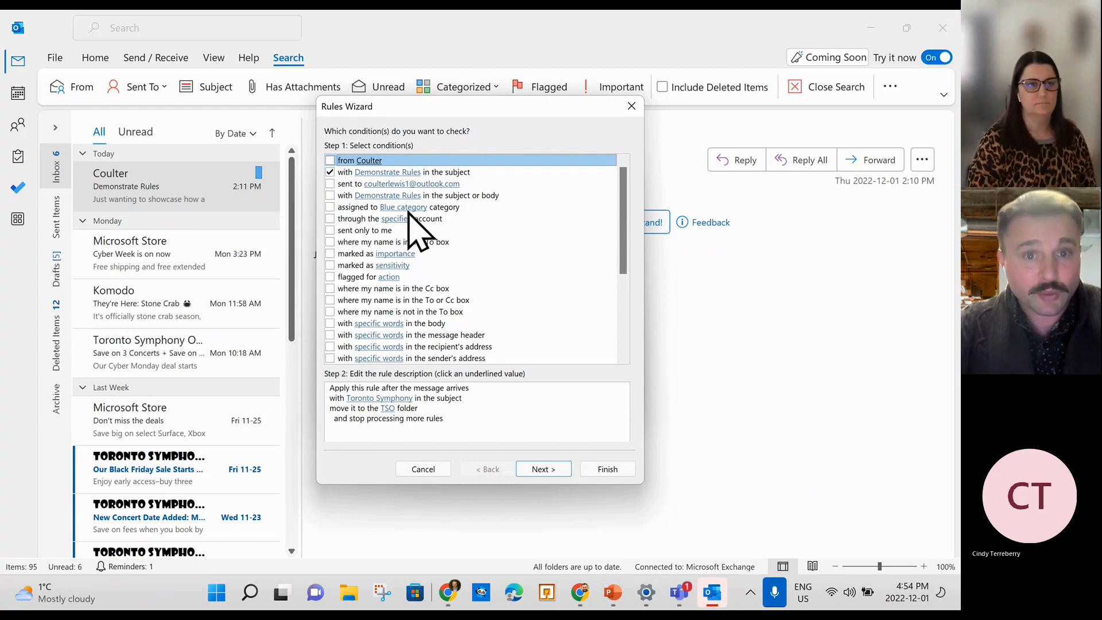
{"action": "scroll", "coordinate": [410, 297], "scroll_direction": "down", "scroll_amount": 3}
{"action": "scroll", "coordinate": [409, 297], "scroll_direction": "down", "scroll_amount": 2}
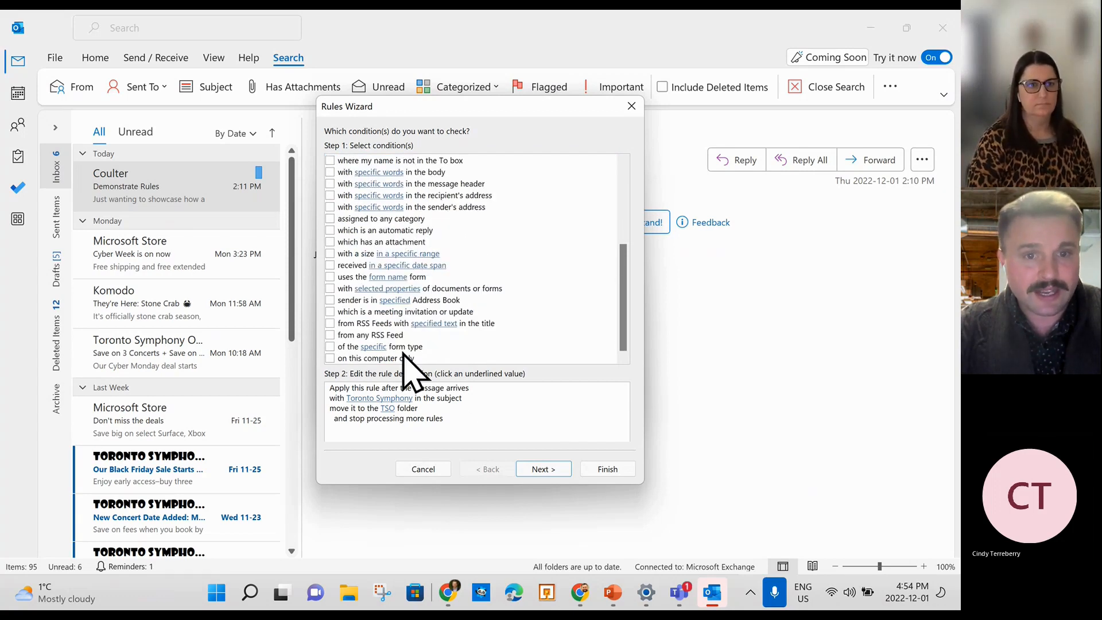
{"action": "left_click", "coordinate": [370, 400]}
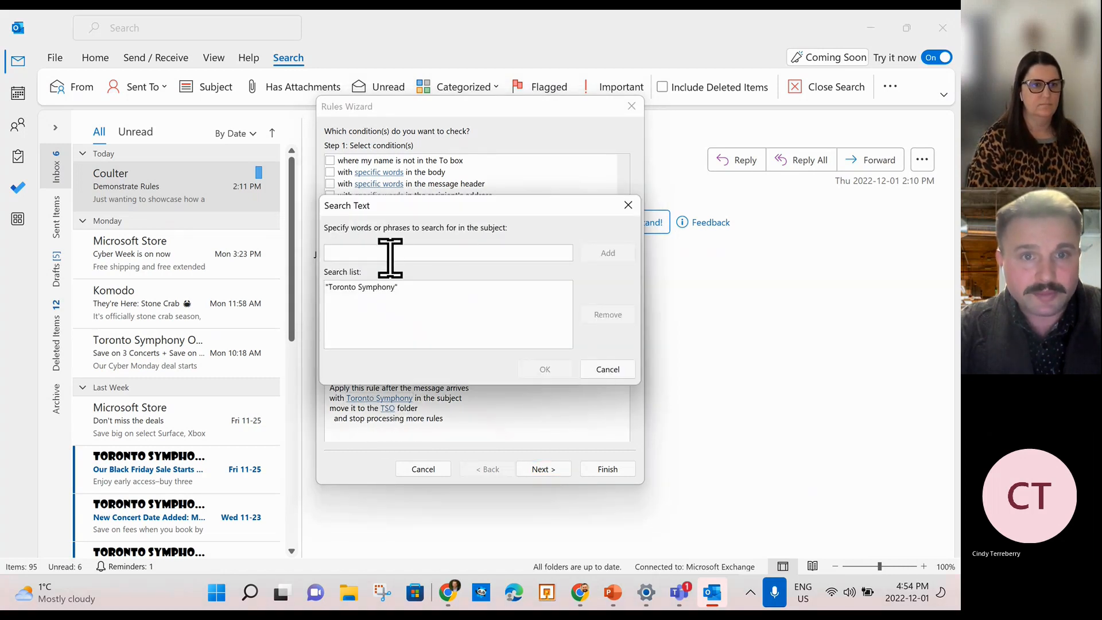
{"action": "type", "text": "TSO"}
{"action": "left_click", "coordinate": [599, 255]}
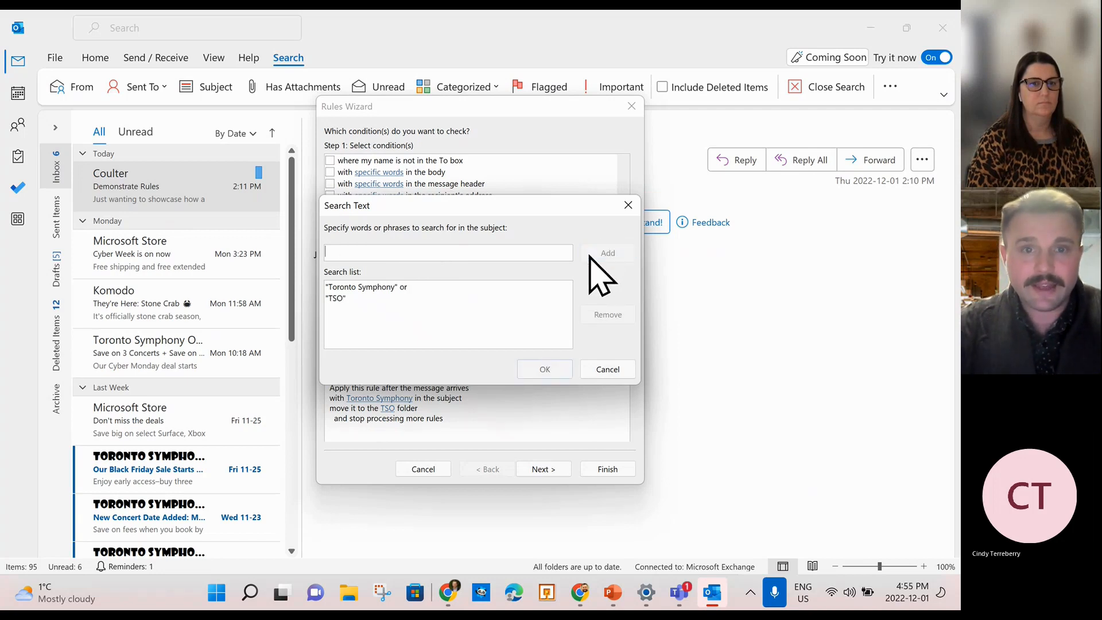
{"action": "left_click", "coordinate": [539, 369]}
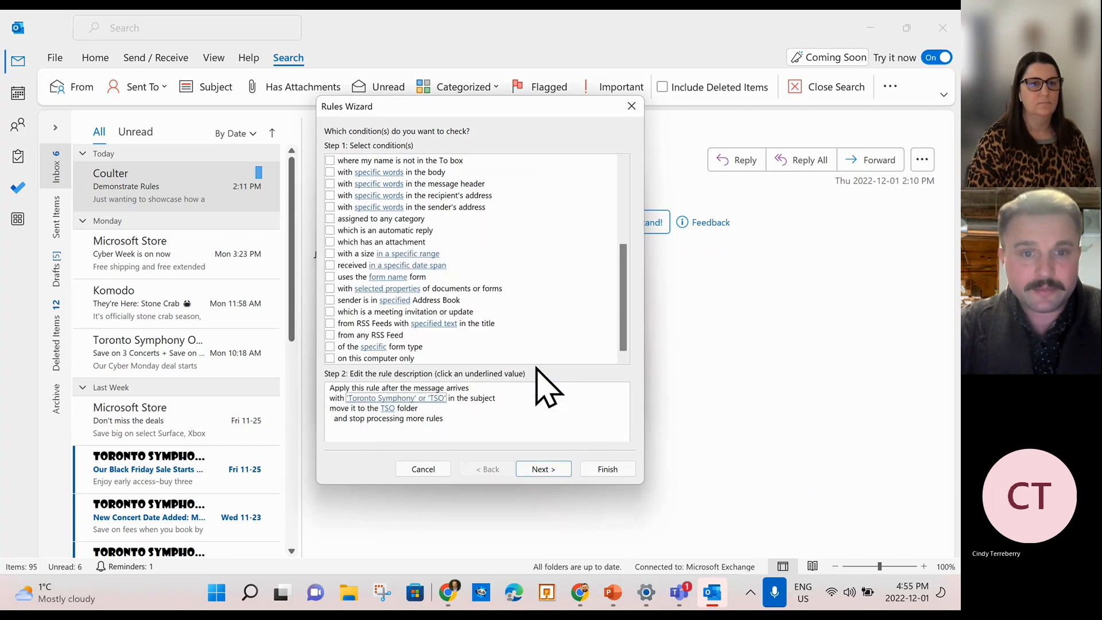
Keep the move-to-TSO action, add no exceptions, and finish the rule with it turned on.
{"action": "left_click", "coordinate": [547, 467]}
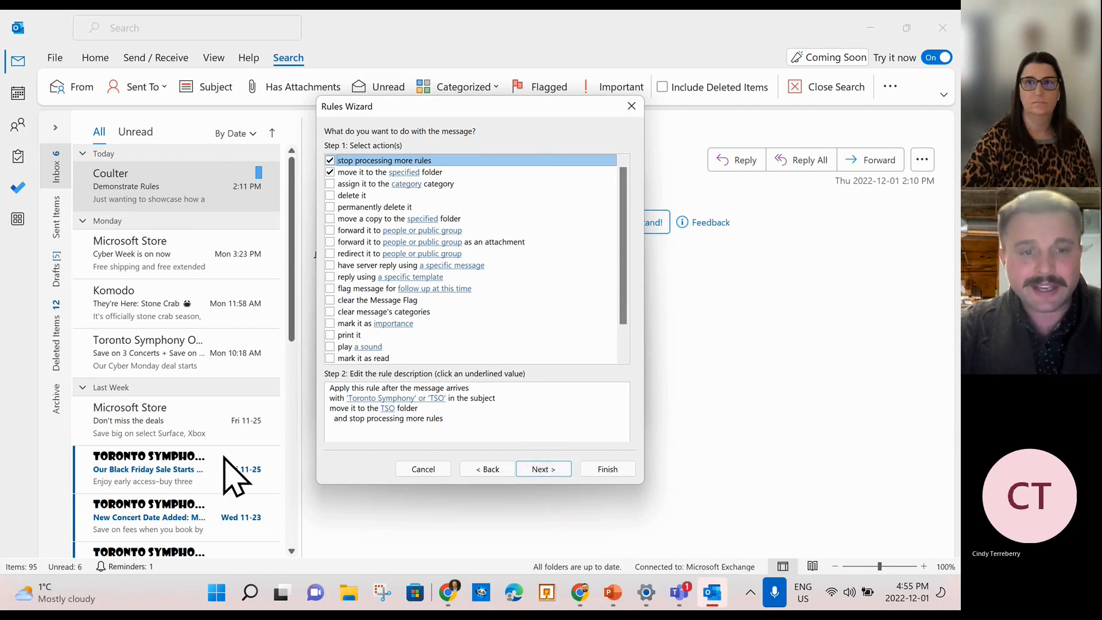
{"action": "left_click", "coordinate": [550, 470]}
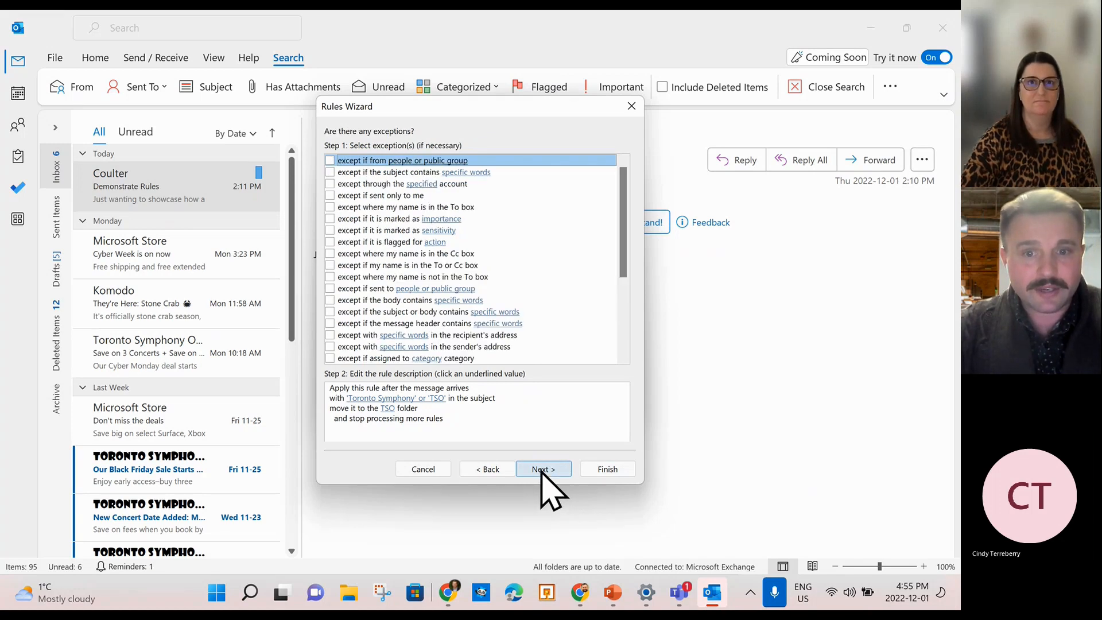
{"action": "left_click", "coordinate": [543, 469]}
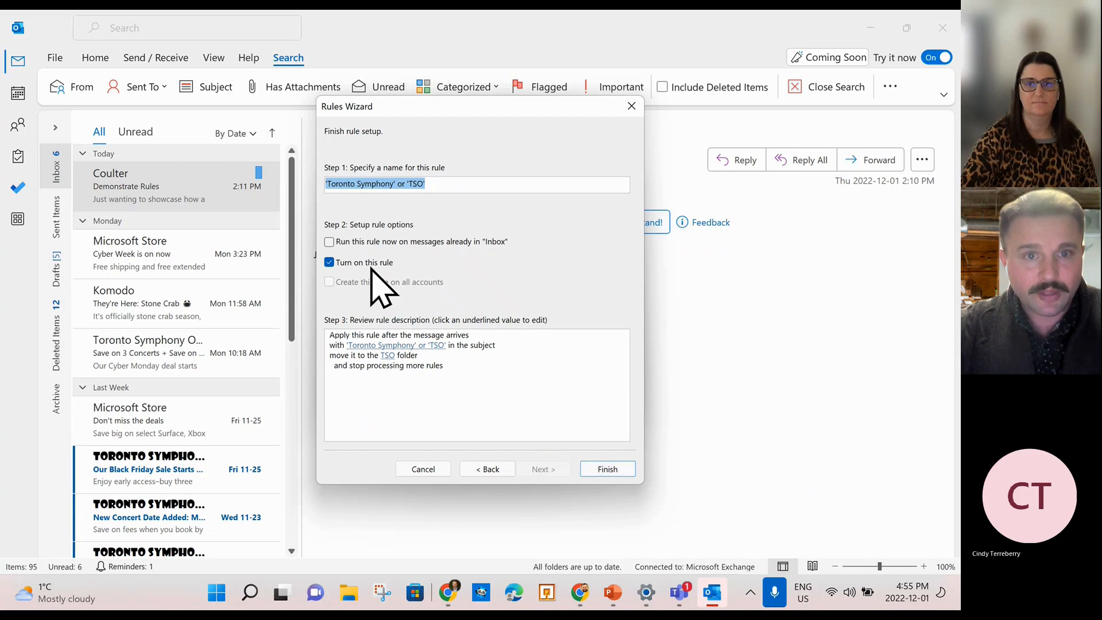
{"action": "left_click", "coordinate": [617, 470]}
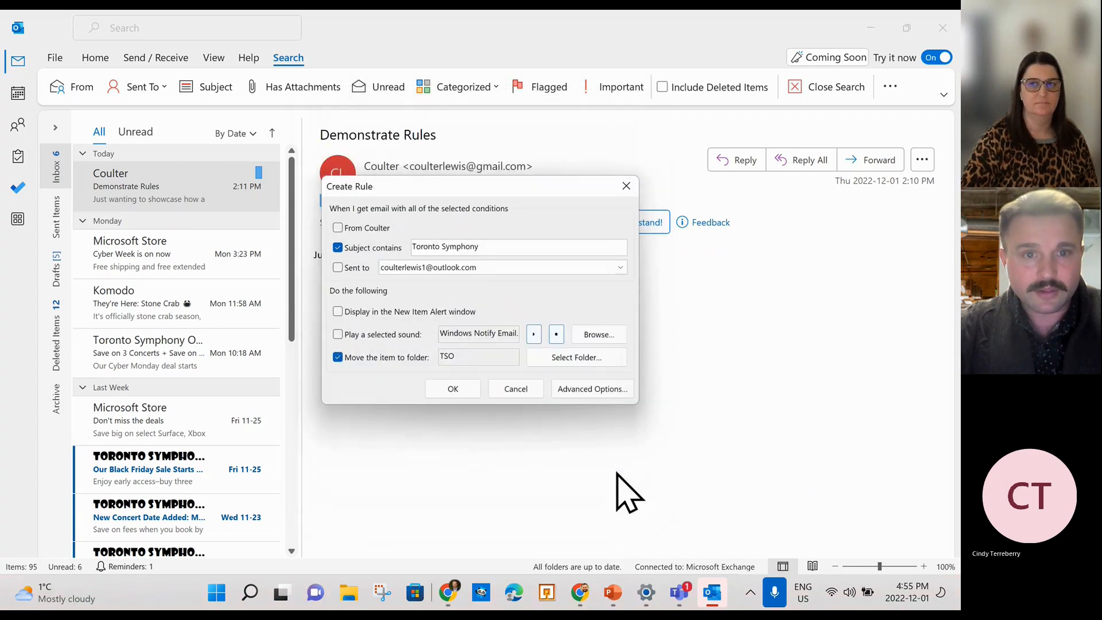
Confirm the Create Rule dialog to save the new rule.
{"action": "left_click", "coordinate": [451, 386]}
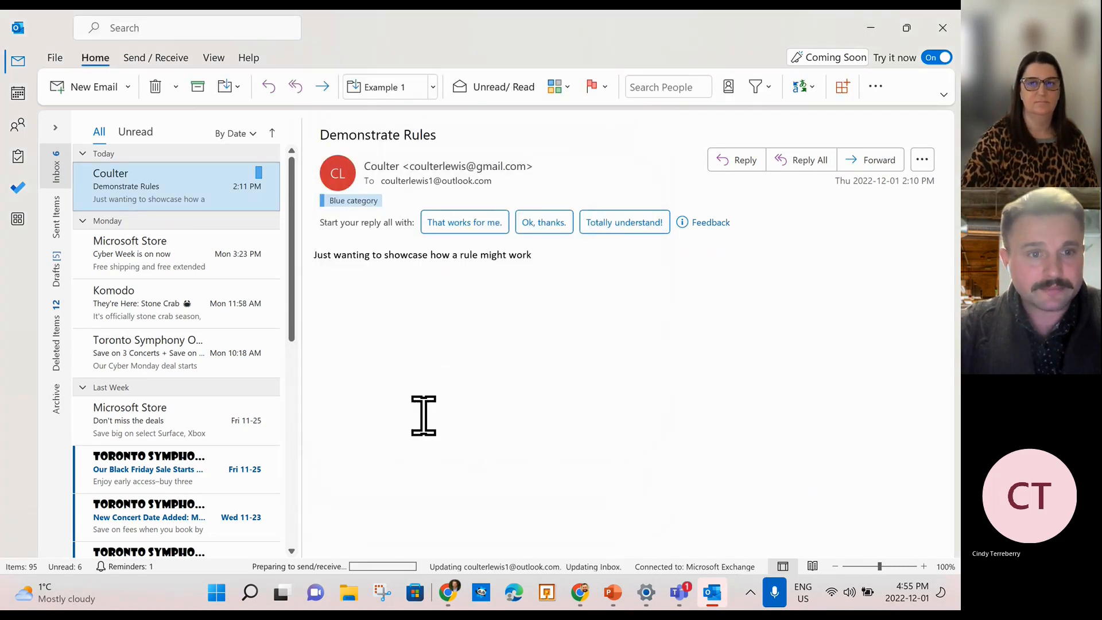
{"action": "scroll", "coordinate": [241, 393], "scroll_direction": "down", "scroll_amount": 2}
{"action": "scroll", "coordinate": [239, 413], "scroll_direction": "down", "scroll_amount": 2}
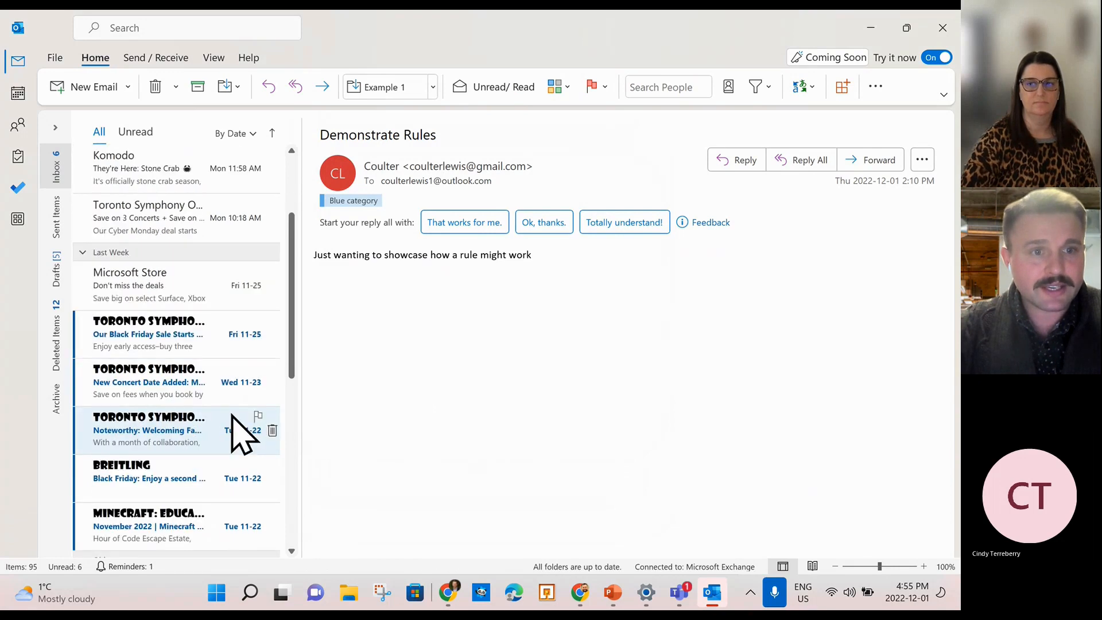
{"action": "scroll", "coordinate": [238, 425], "scroll_direction": "up", "scroll_amount": 5}
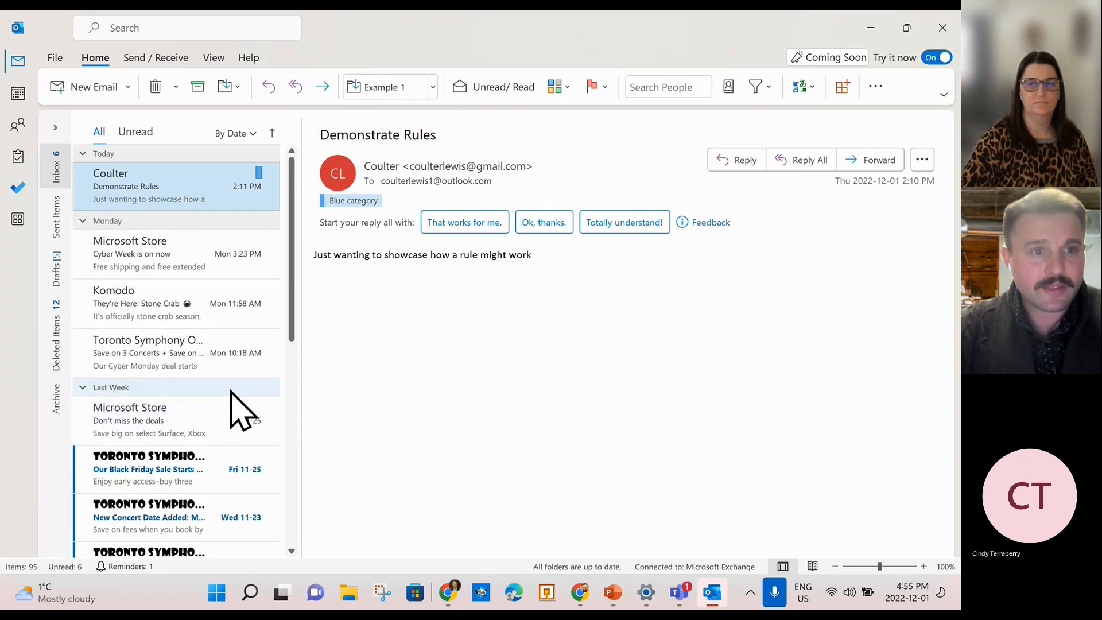
Expand the folder pane and the mail account to show its folders and Outlook Today.
{"action": "left_click", "coordinate": [55, 128]}
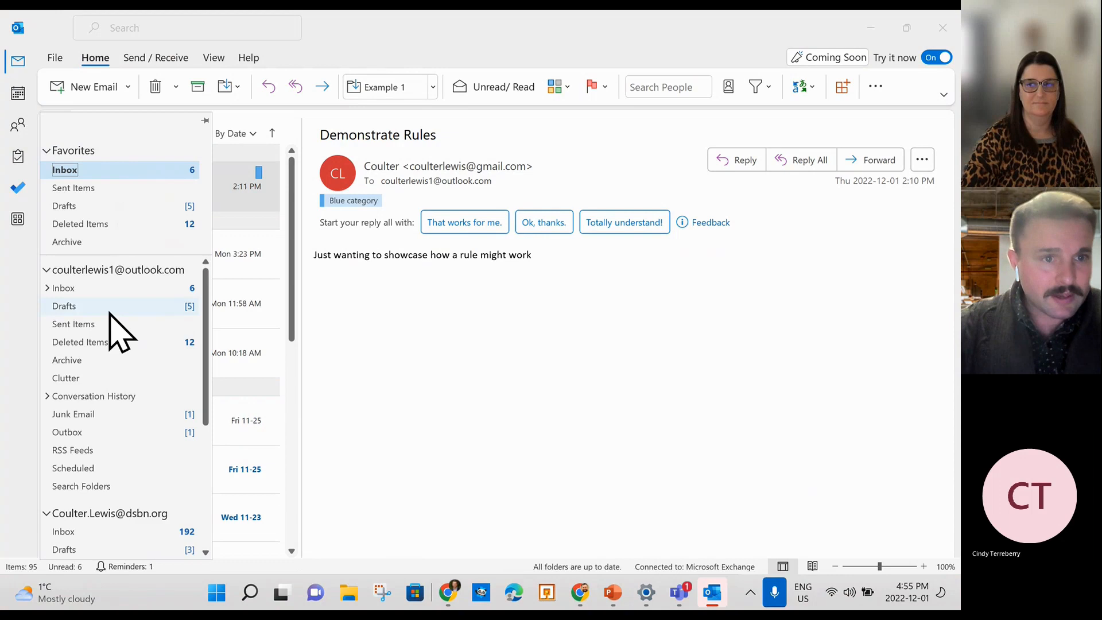
{"action": "left_click", "coordinate": [77, 288]}
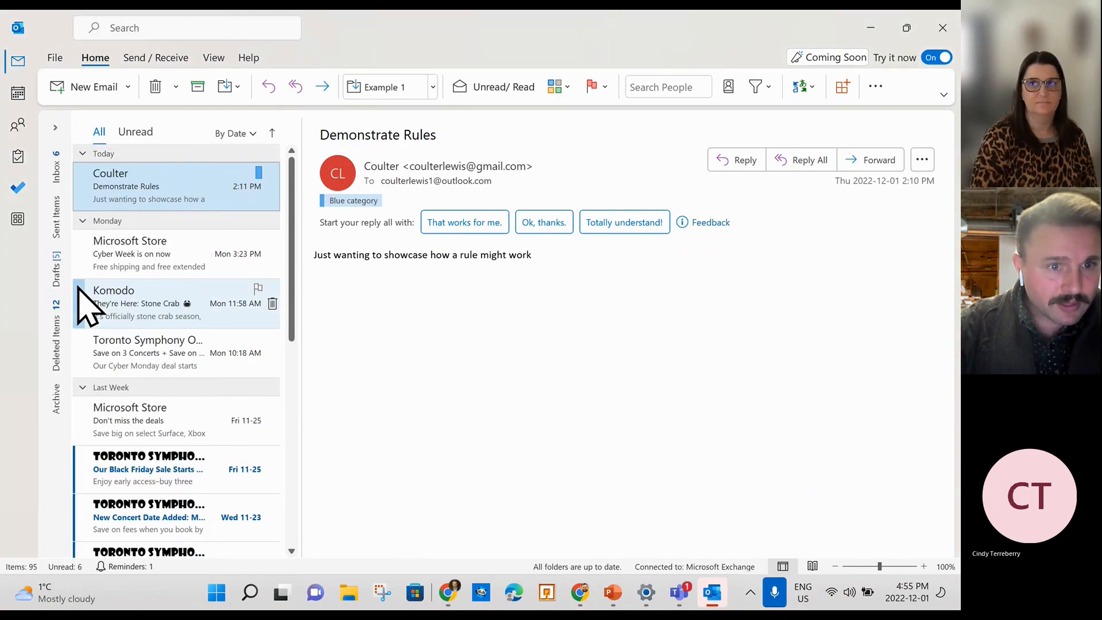
{"action": "left_click", "coordinate": [59, 148]}
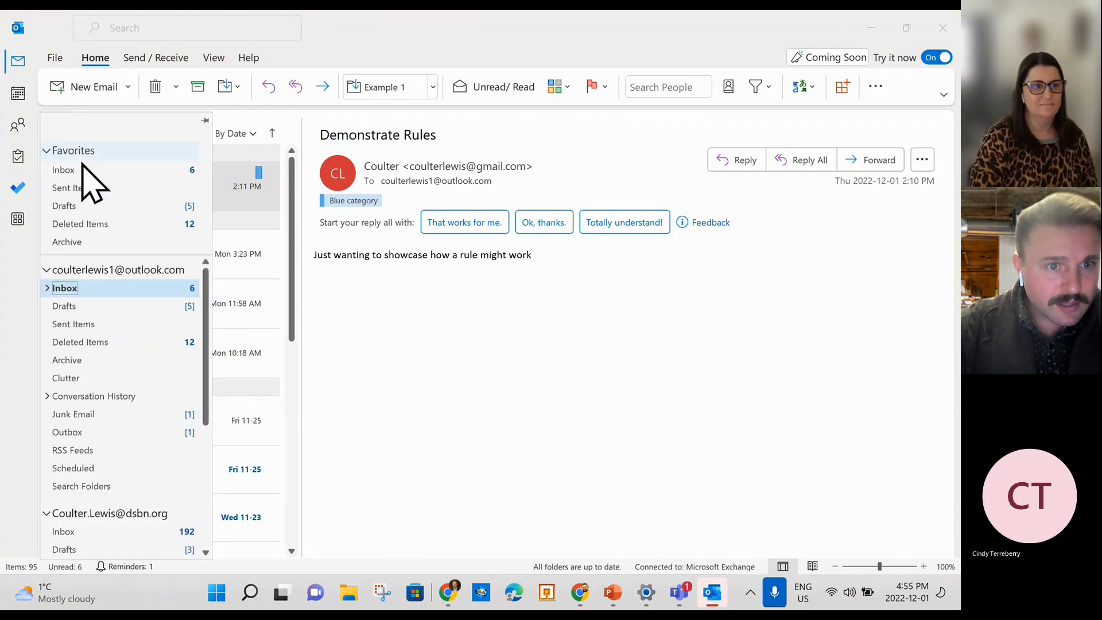
{"action": "scroll", "coordinate": [112, 350], "scroll_direction": "down", "scroll_amount": 1}
{"action": "scroll", "coordinate": [109, 339], "scroll_direction": "up", "scroll_amount": 1}
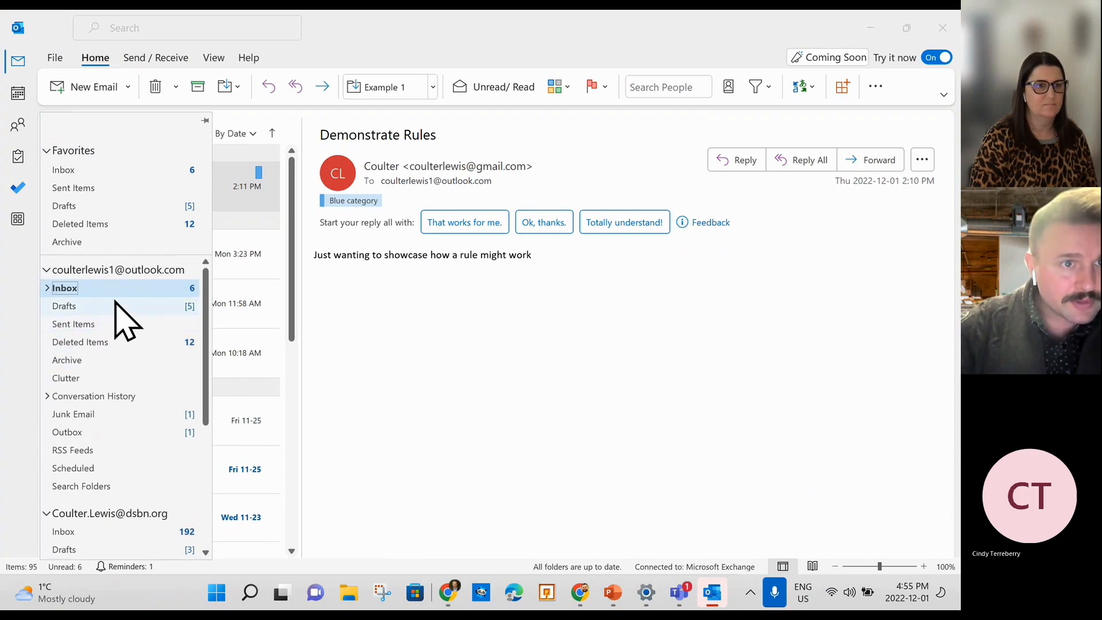
{"action": "left_click", "coordinate": [51, 287]}
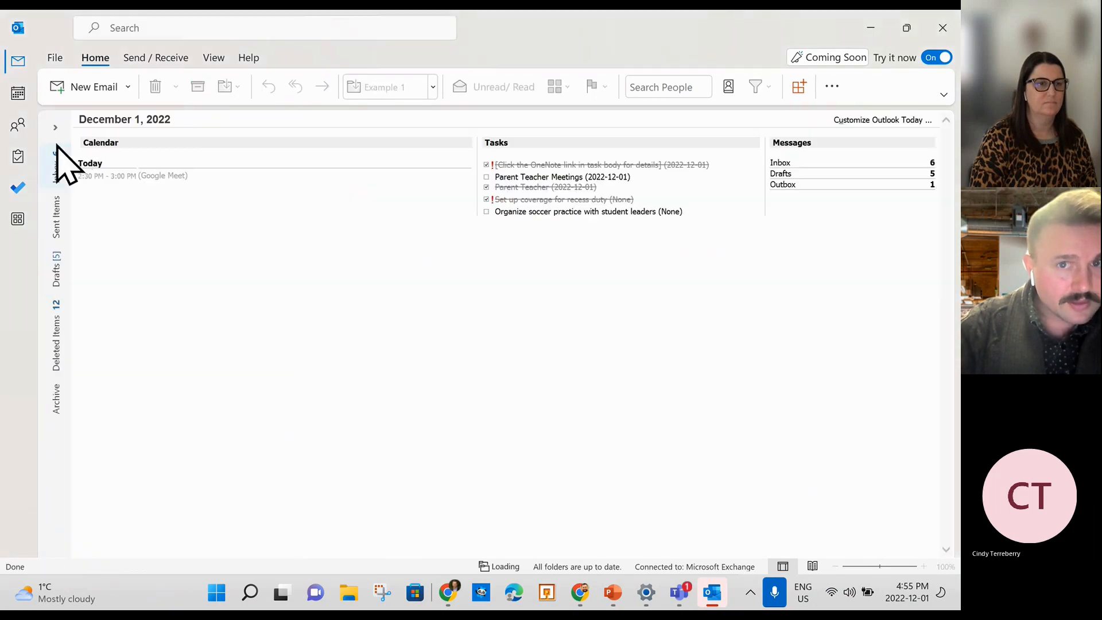
{"action": "left_click", "coordinate": [57, 142]}
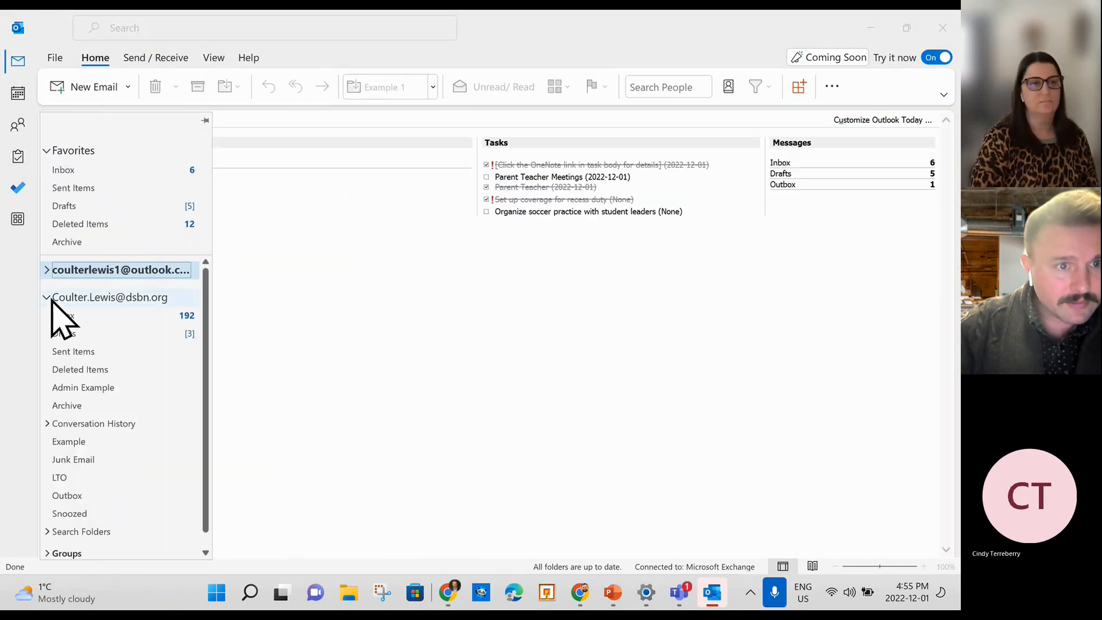
{"action": "left_click", "coordinate": [47, 270]}
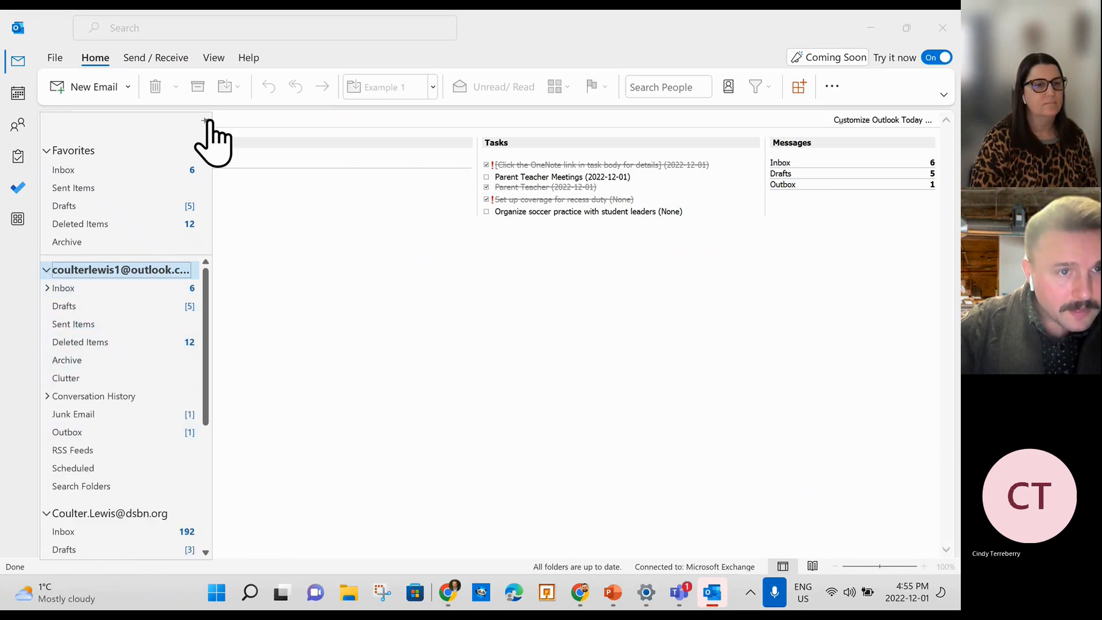
Search the folder for 'tso', then clear the search and return to the Inbox.
{"action": "left_click", "coordinate": [178, 32]}
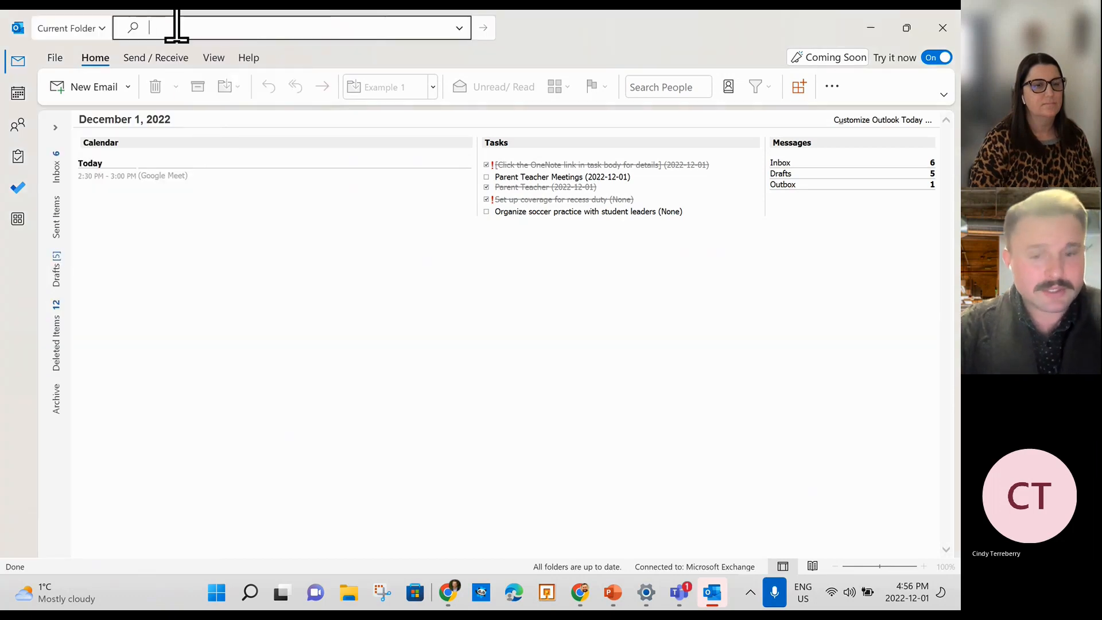
{"action": "type", "text": "tso"}
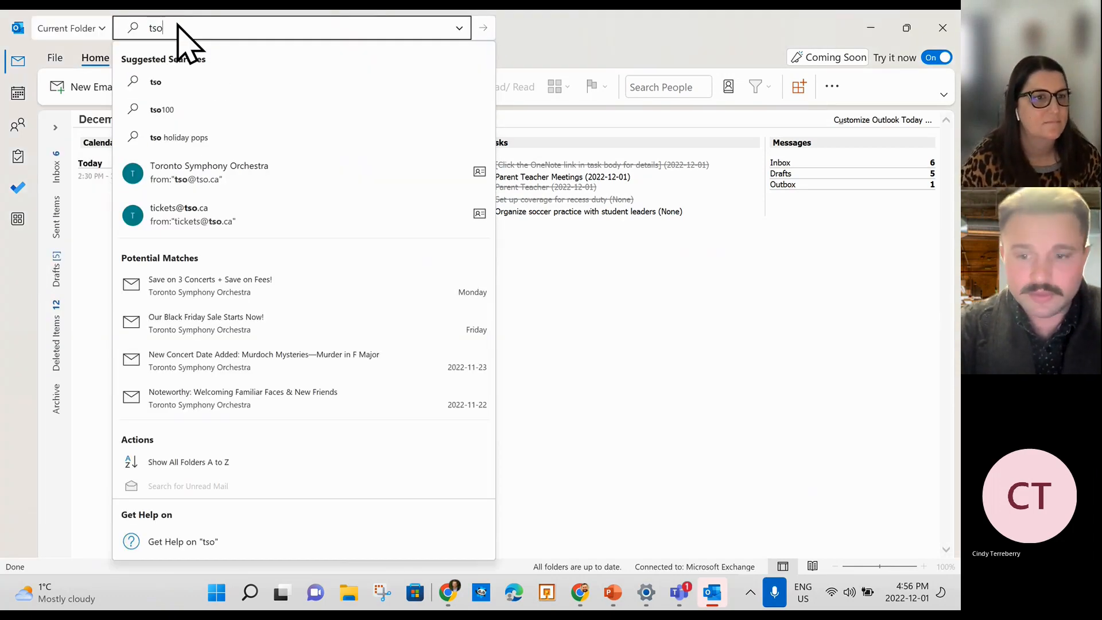
{"action": "key", "text": "Return"}
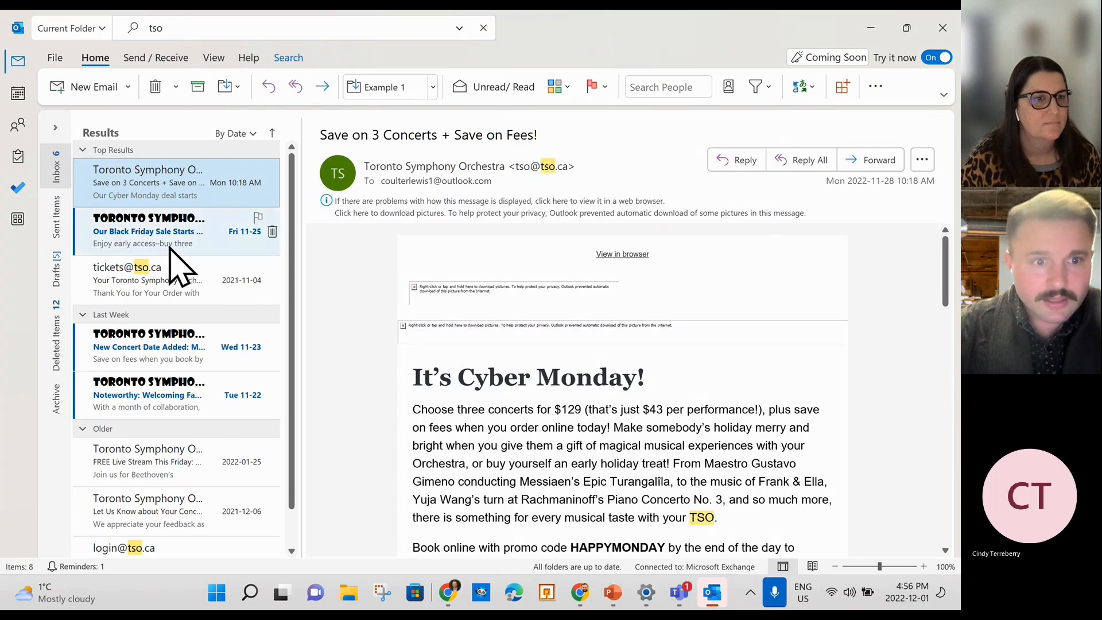
{"action": "left_click", "coordinate": [57, 189]}
{"action": "left_click", "coordinate": [62, 148]}
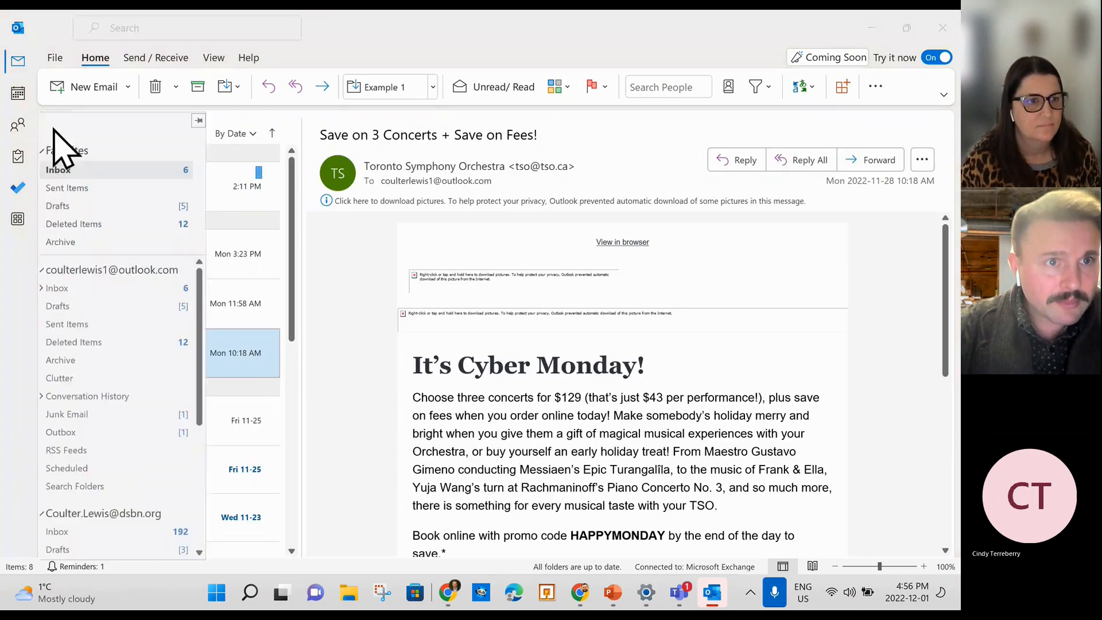
Pin the folder pane, check the TSO folder under Inbox > Example 1, then return to Inbox.
{"action": "left_click", "coordinate": [198, 121]}
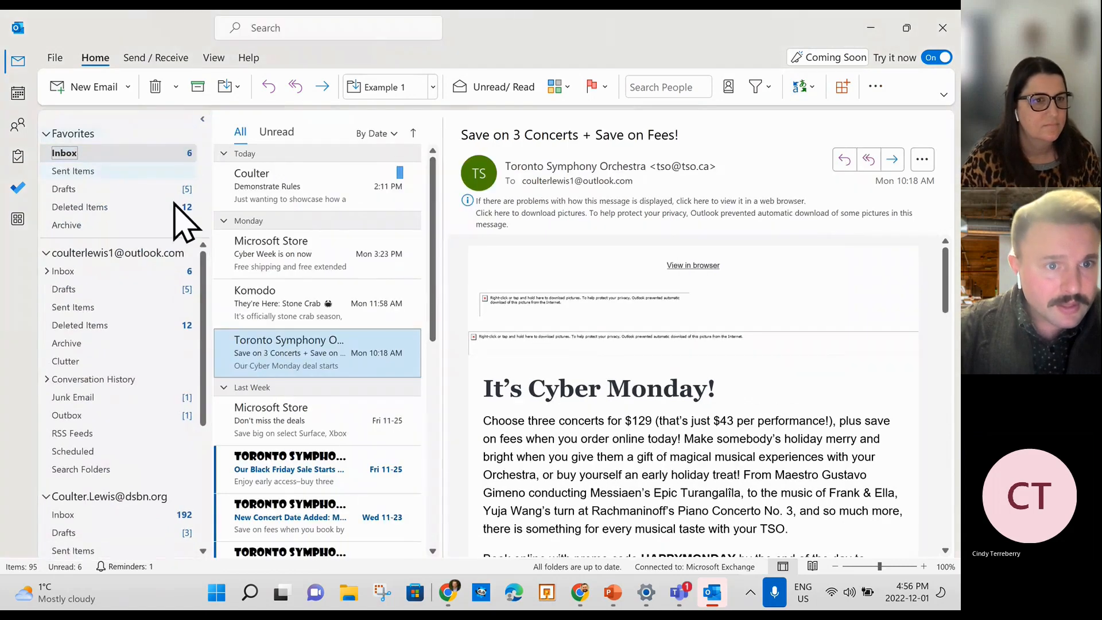
{"action": "left_click", "coordinate": [49, 271]}
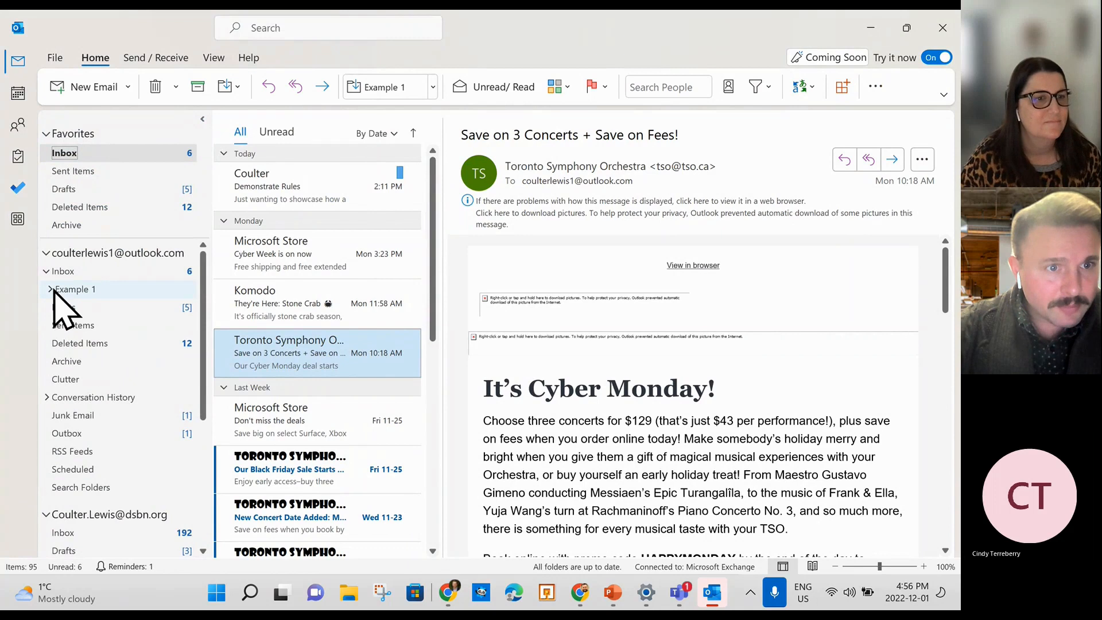
{"action": "left_click", "coordinate": [51, 289]}
{"action": "left_click", "coordinate": [73, 310]}
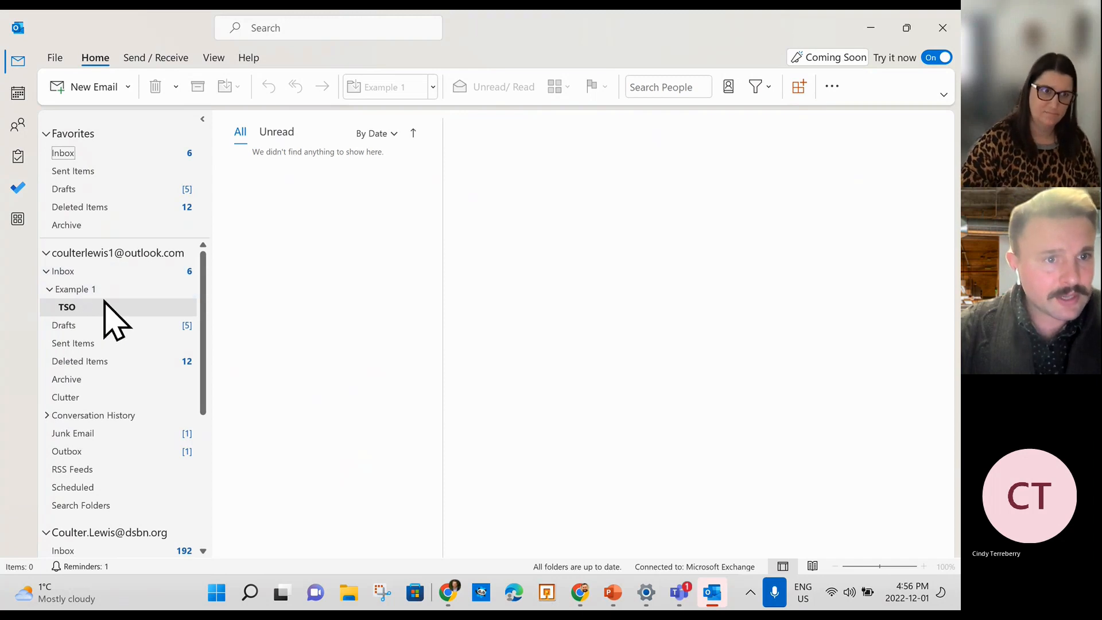
{"action": "left_click", "coordinate": [49, 289]}
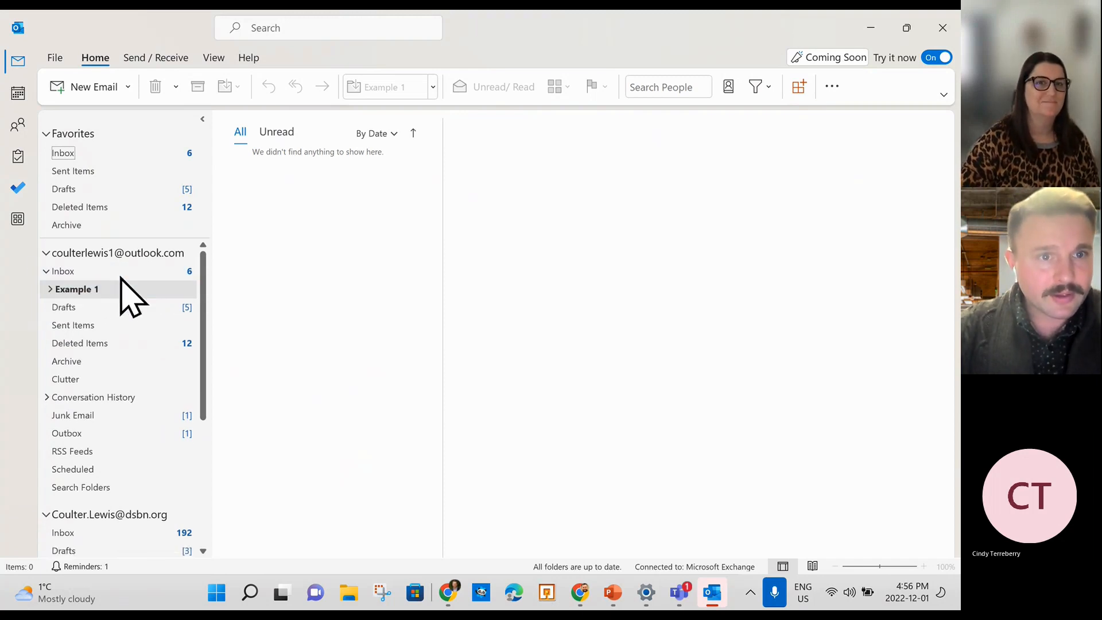
{"action": "left_click", "coordinate": [57, 272]}
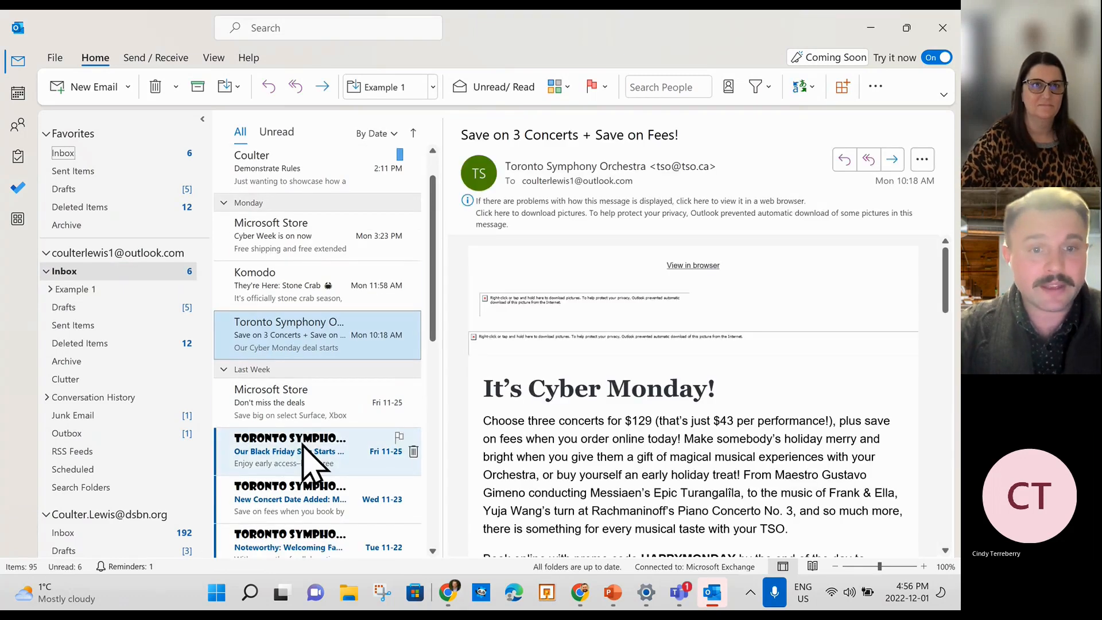
Open the Black Friday Toronto Symphony email, then reopen the empty TSO folder.
{"action": "scroll", "coordinate": [304, 447], "scroll_direction": "down", "scroll_amount": 2}
{"action": "left_click", "coordinate": [289, 402]}
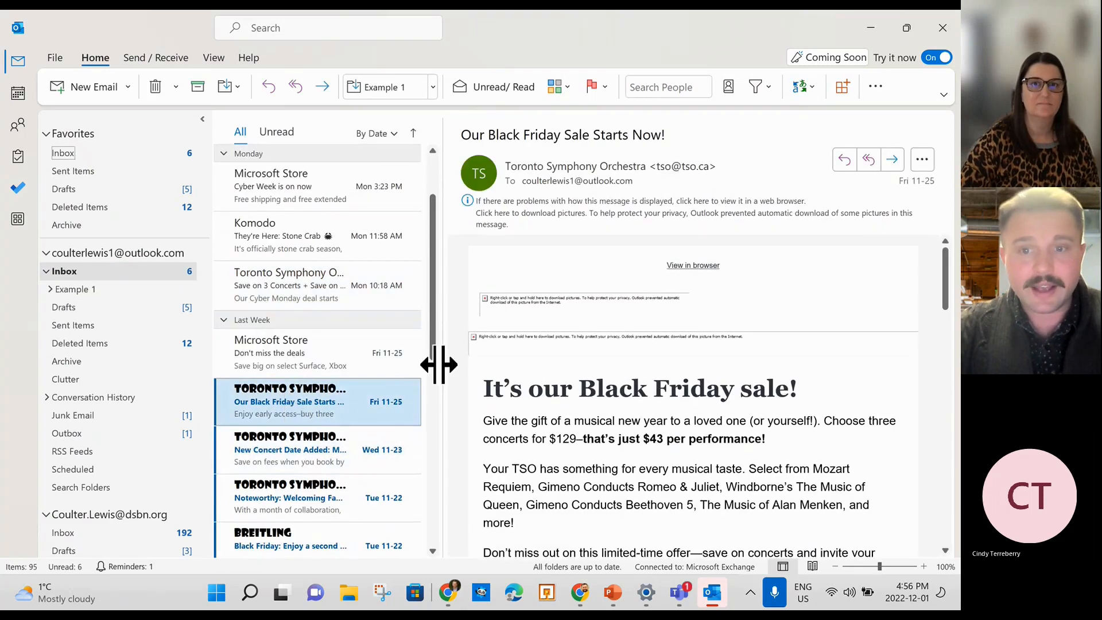
{"action": "left_click", "coordinate": [660, 166]}
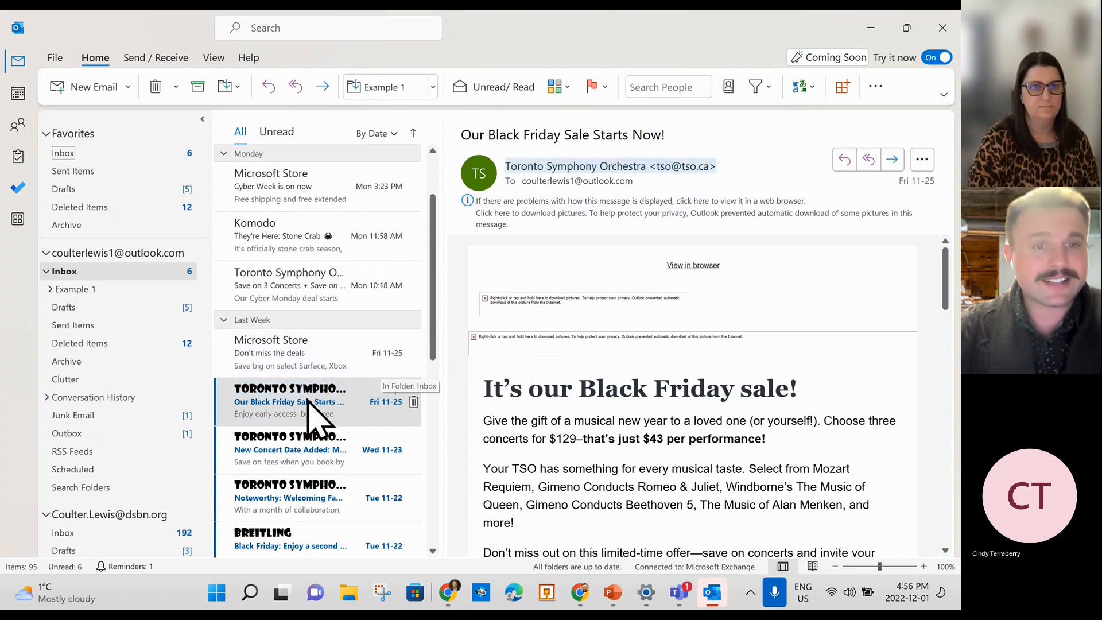
{"action": "scroll", "coordinate": [306, 402], "scroll_direction": "up", "scroll_amount": 1}
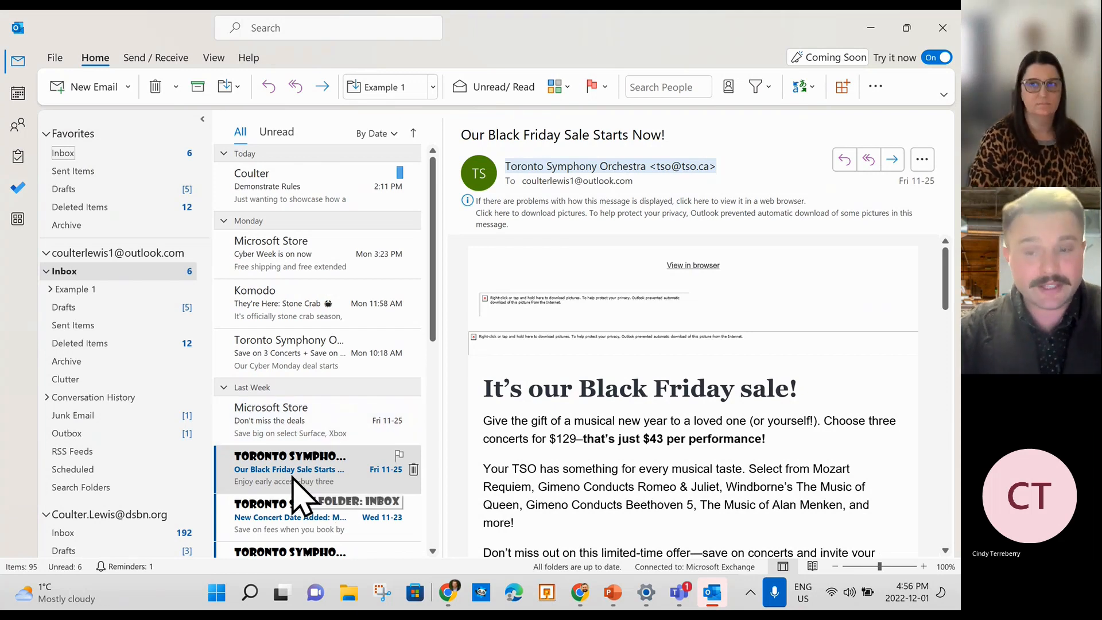
{"action": "left_click", "coordinate": [52, 289]}
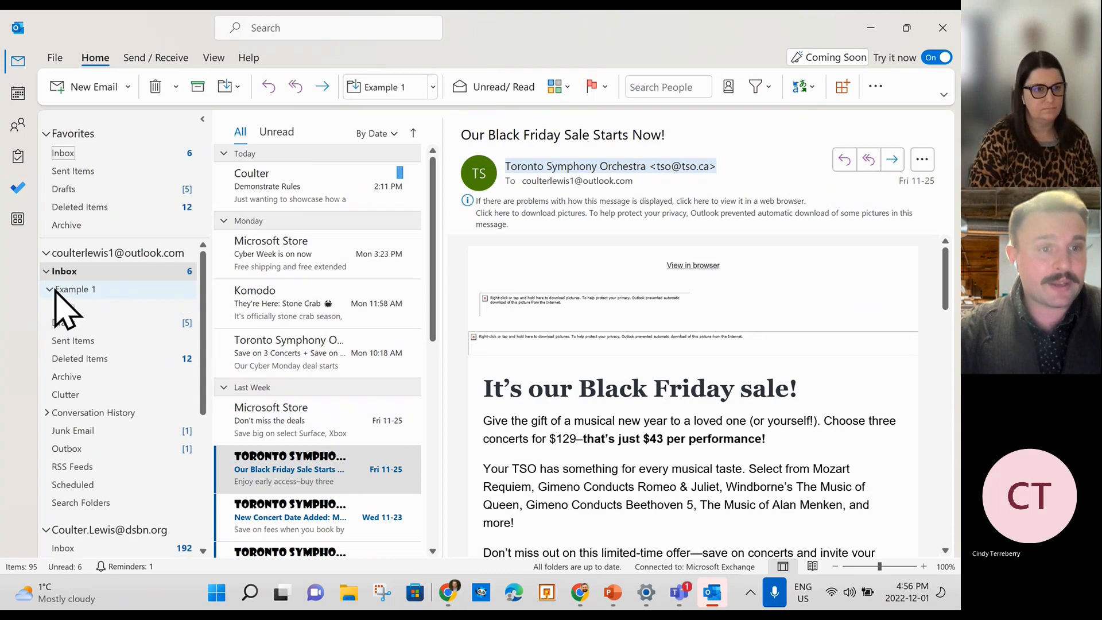
{"action": "left_click", "coordinate": [70, 310]}
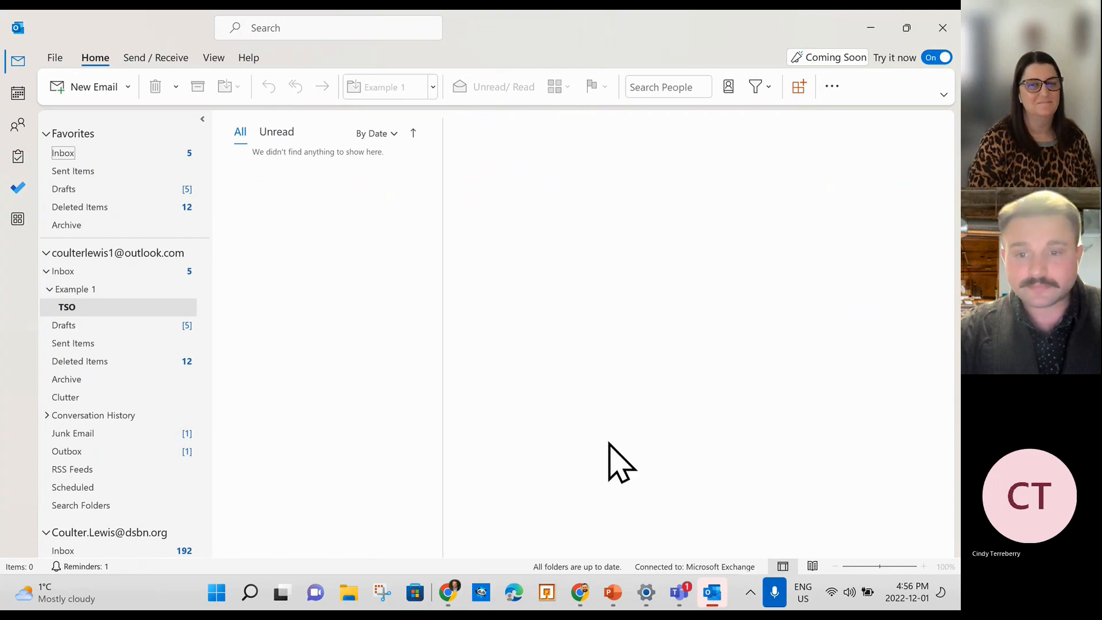
Bring Outlook back to the front and open the Demonstrate Rules email in the Inbox.
{"action": "left_click", "coordinate": [870, 27]}
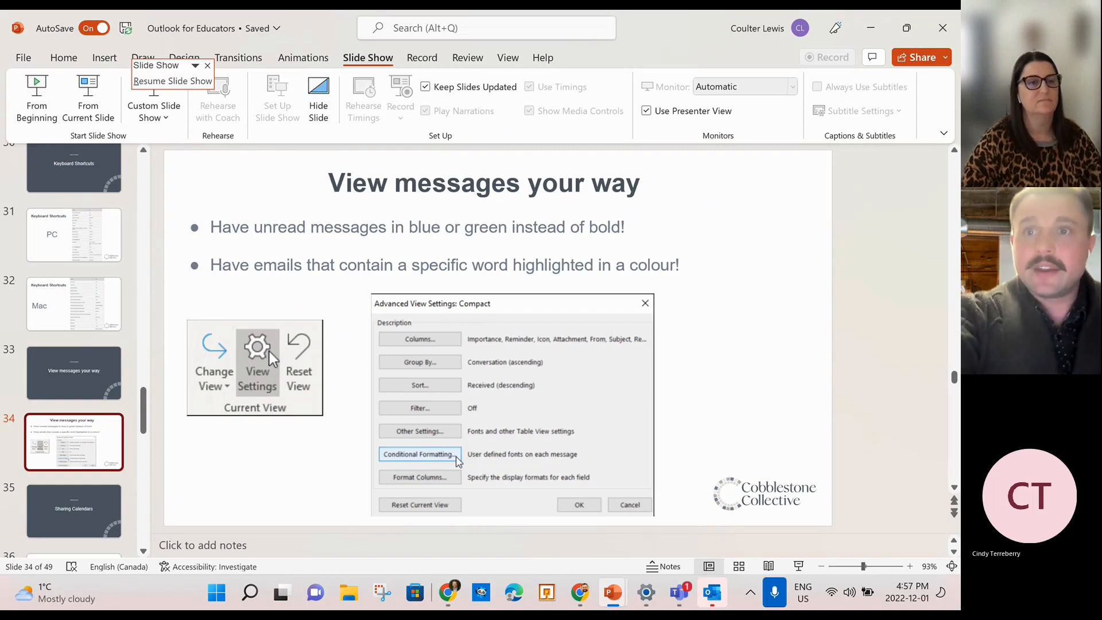
{"action": "left_click", "coordinate": [871, 26]}
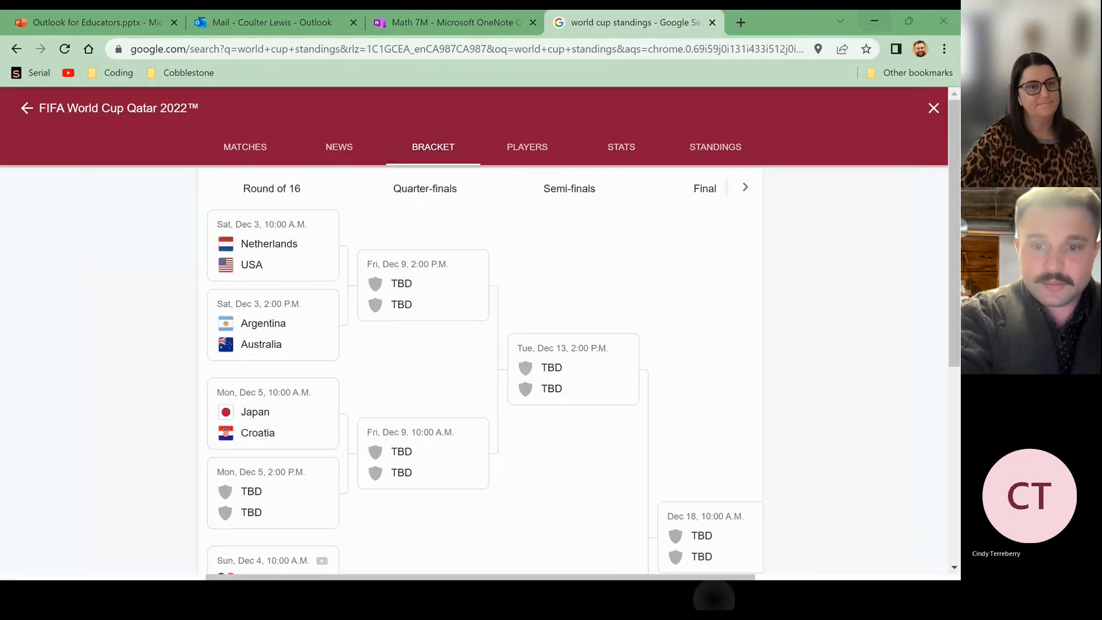
{"action": "left_click", "coordinate": [874, 22]}
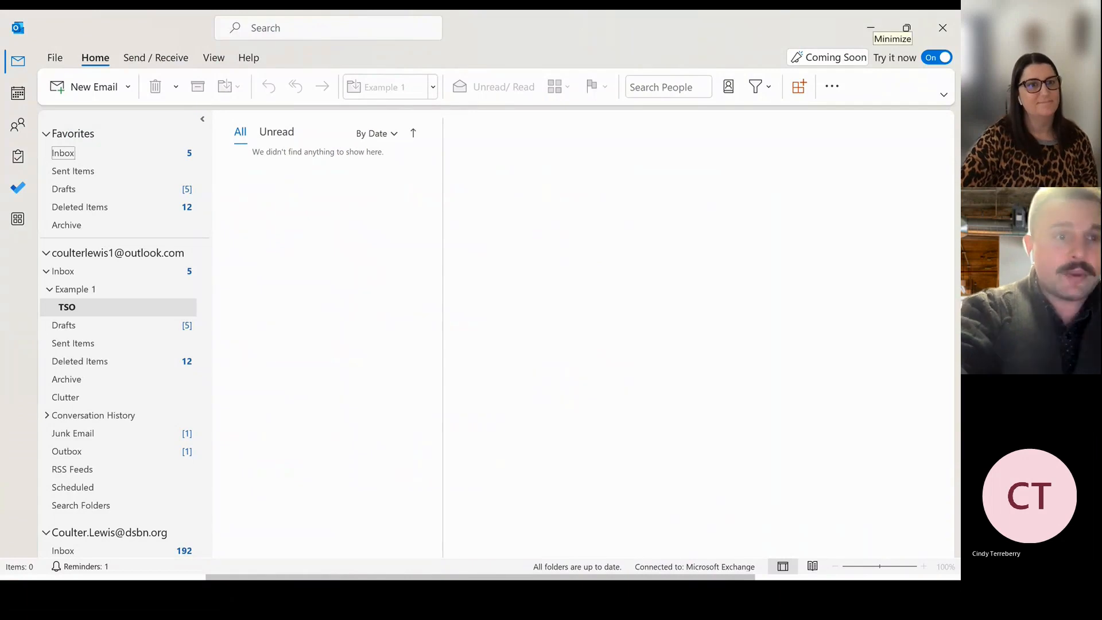
{"action": "left_click", "coordinate": [64, 271]}
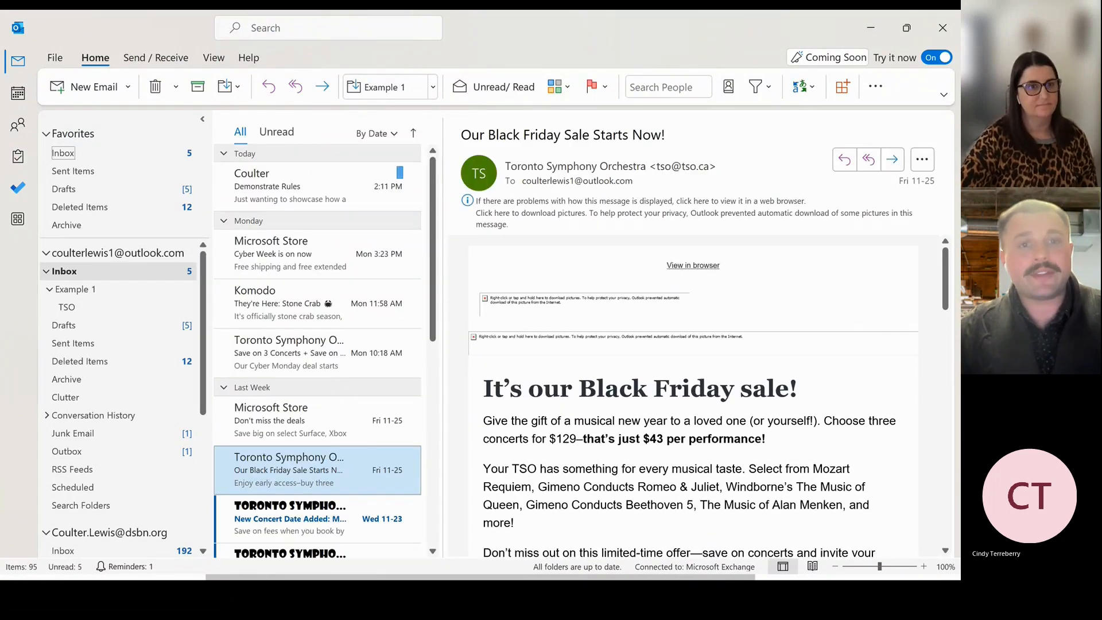
{"action": "left_click", "coordinate": [317, 186]}
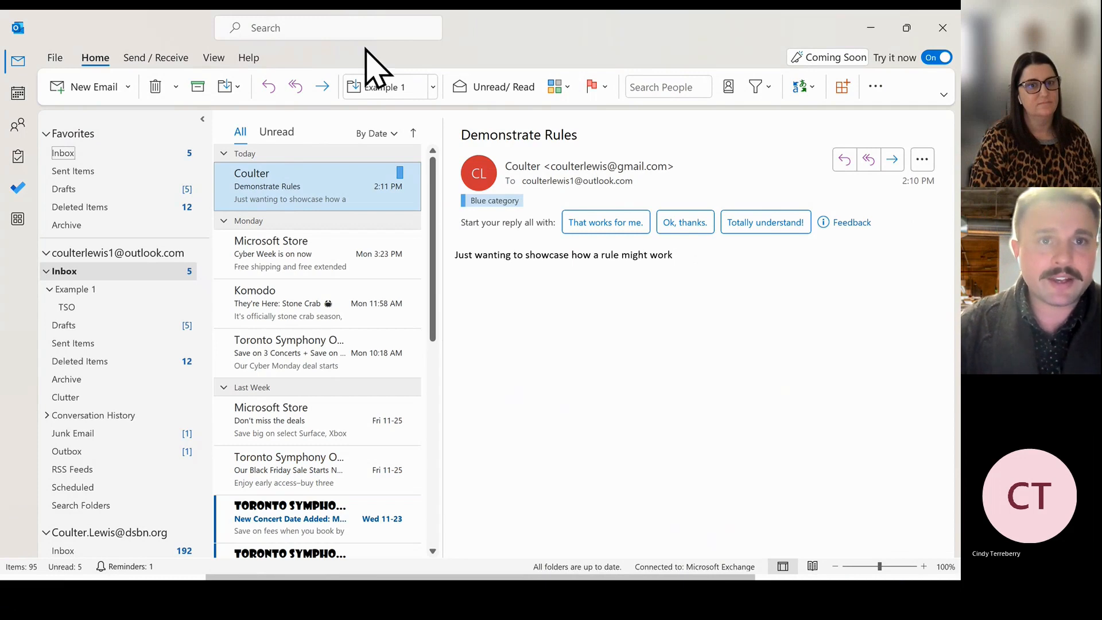
{"action": "left_click_drag", "start_coordinate": [312, 31], "coordinate": [314, 31]}
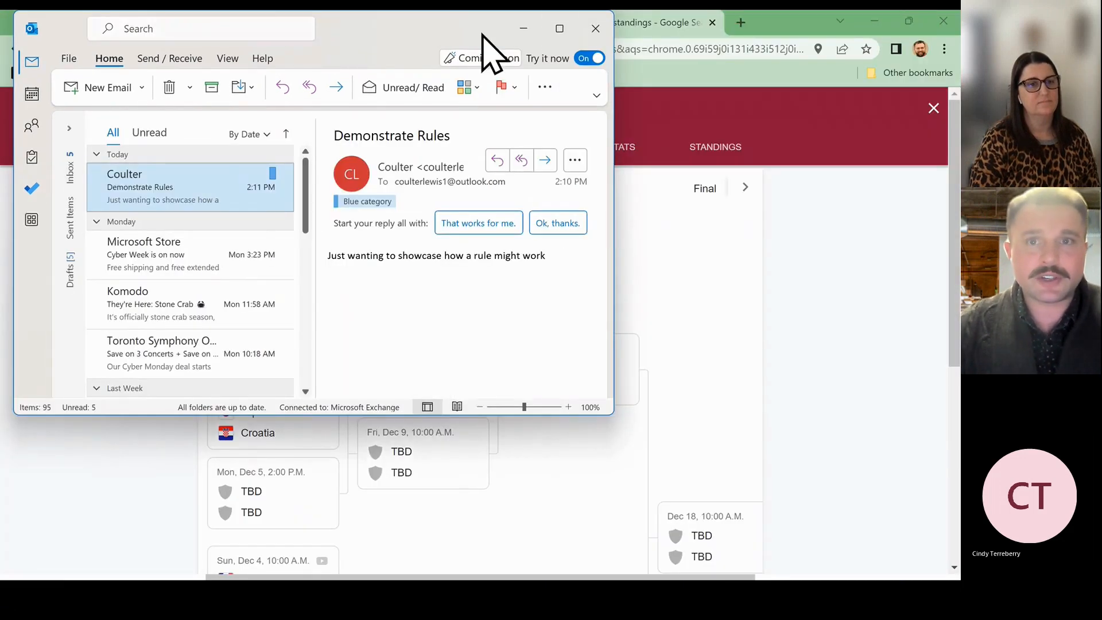
{"action": "left_click", "coordinate": [560, 28]}
Search 'rule' to start Create Rule for the Demonstrate Rules email and review its conditions.
{"action": "left_click", "coordinate": [278, 29]}
{"action": "type", "text": "rule"}
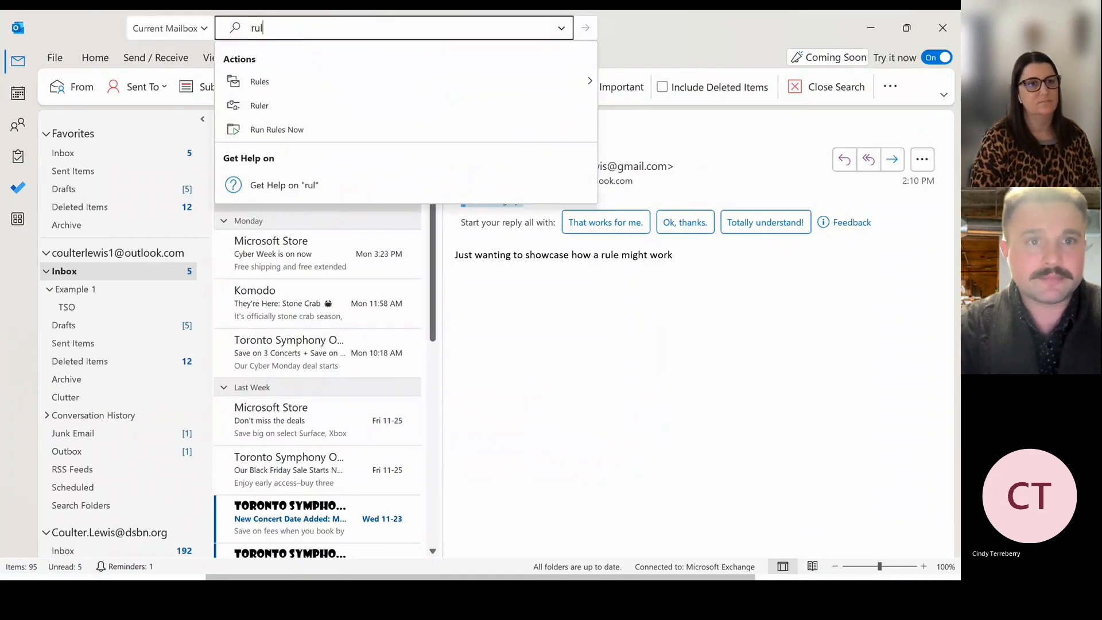
{"action": "mouse_move", "coordinate": [408, 218]}
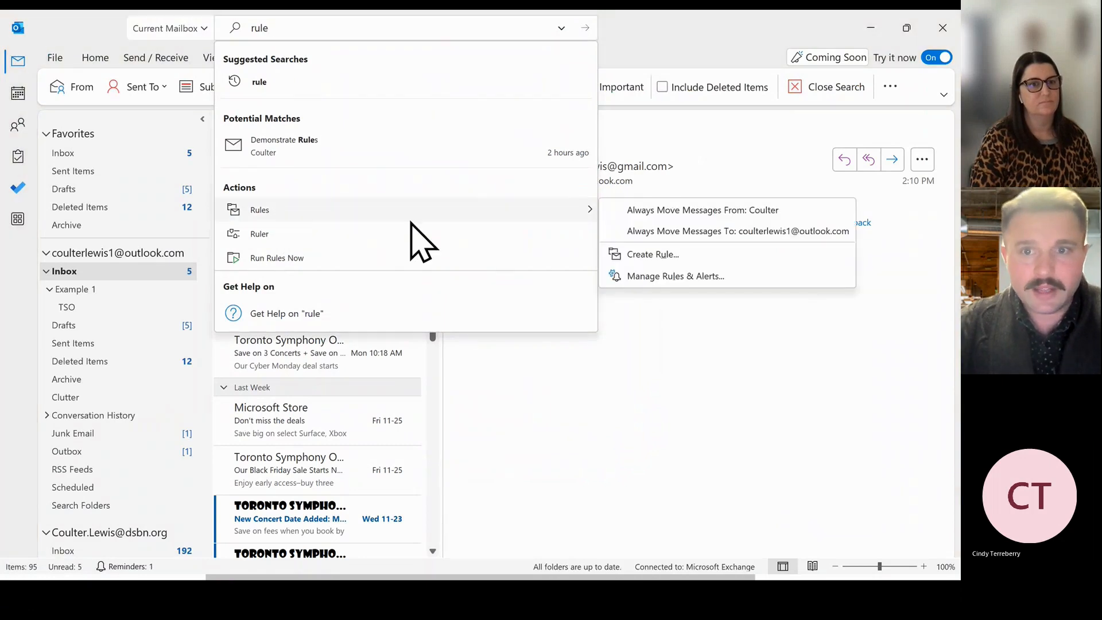
{"action": "left_click", "coordinate": [644, 253]}
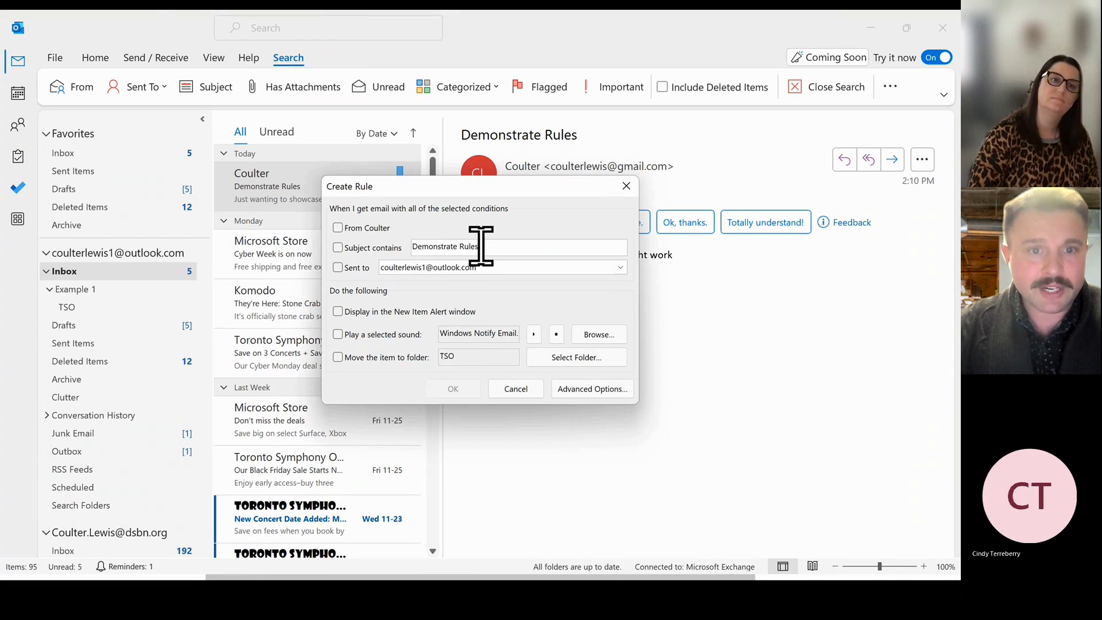
{"action": "left_click_drag", "start_coordinate": [480, 246], "coordinate": [425, 249]}
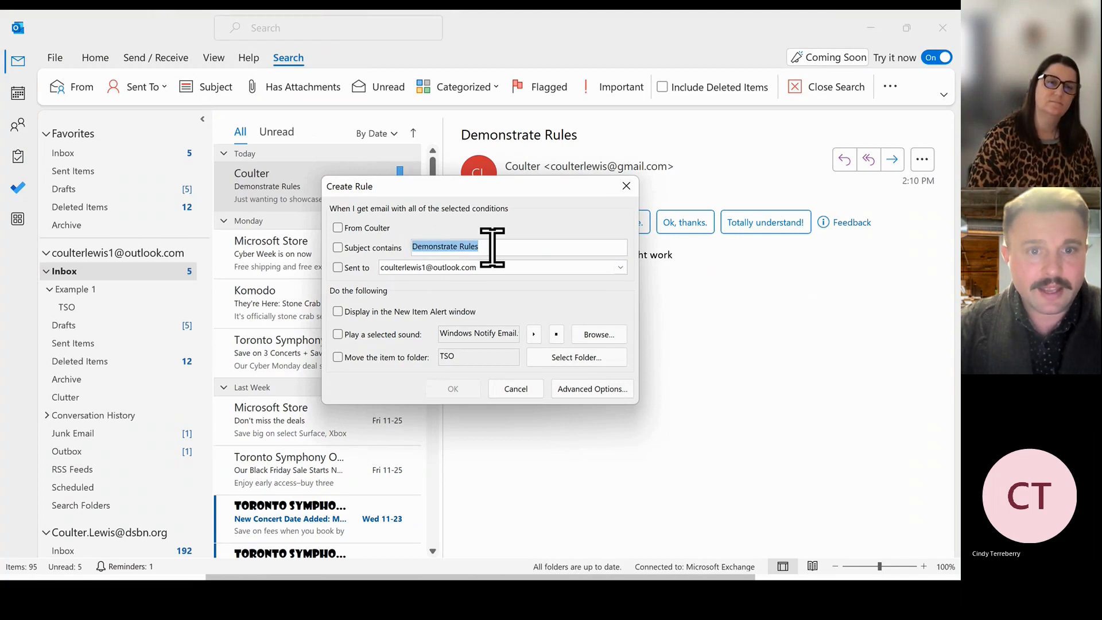
{"action": "left_click", "coordinate": [337, 229]}
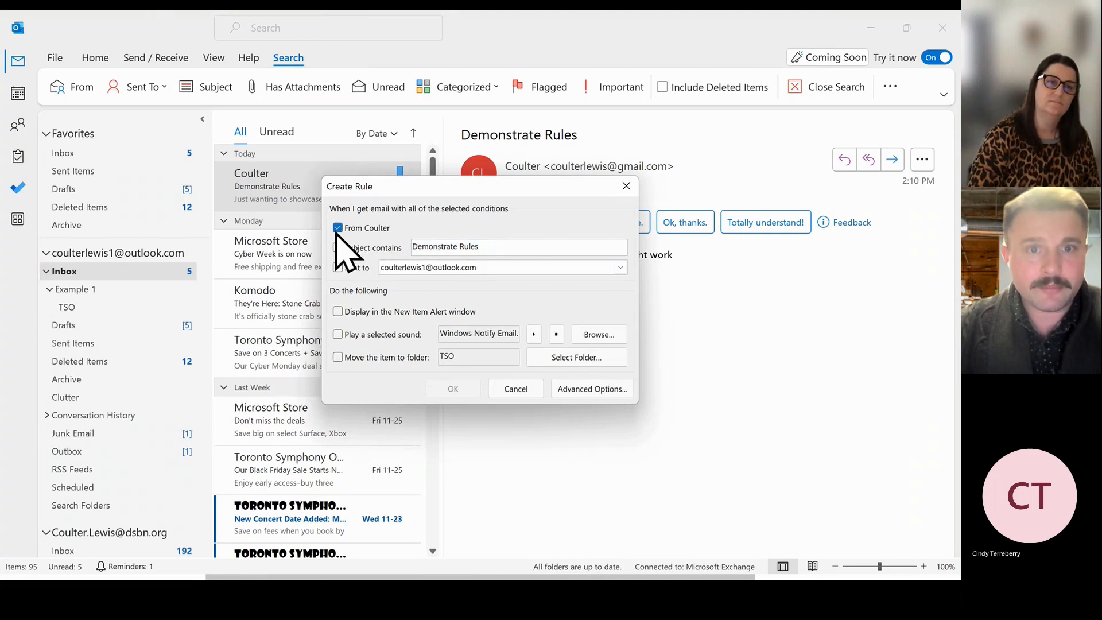
{"action": "left_click_drag", "start_coordinate": [492, 246], "coordinate": [392, 250]}
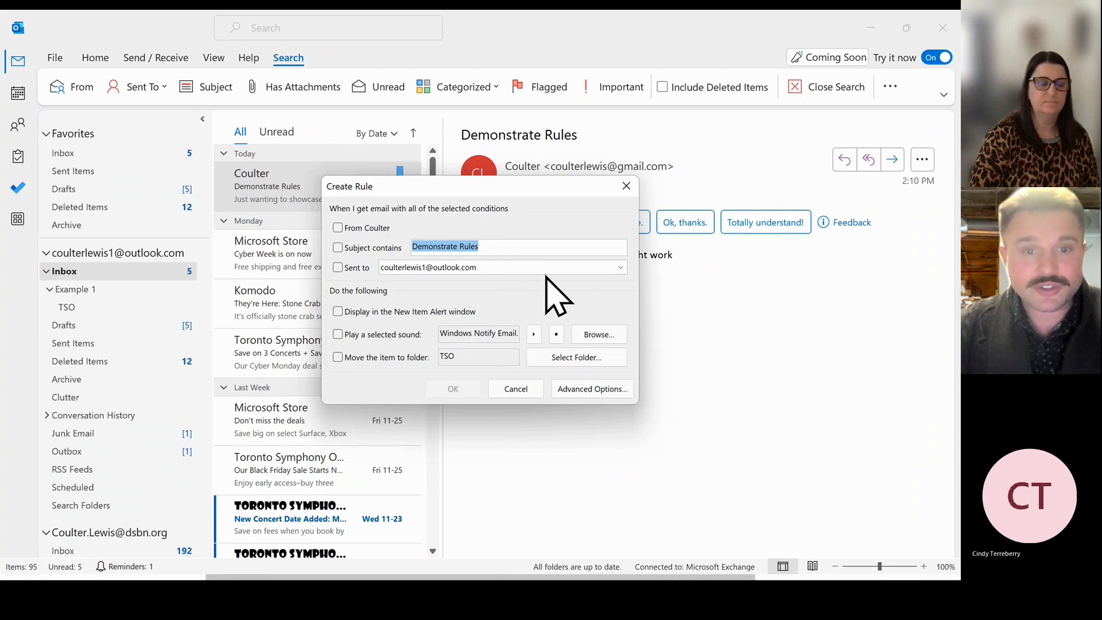
Review Advanced Options, decline saving a rule with no action, cancel both dialogs, and minimize Outlook.
{"action": "left_click", "coordinate": [588, 390]}
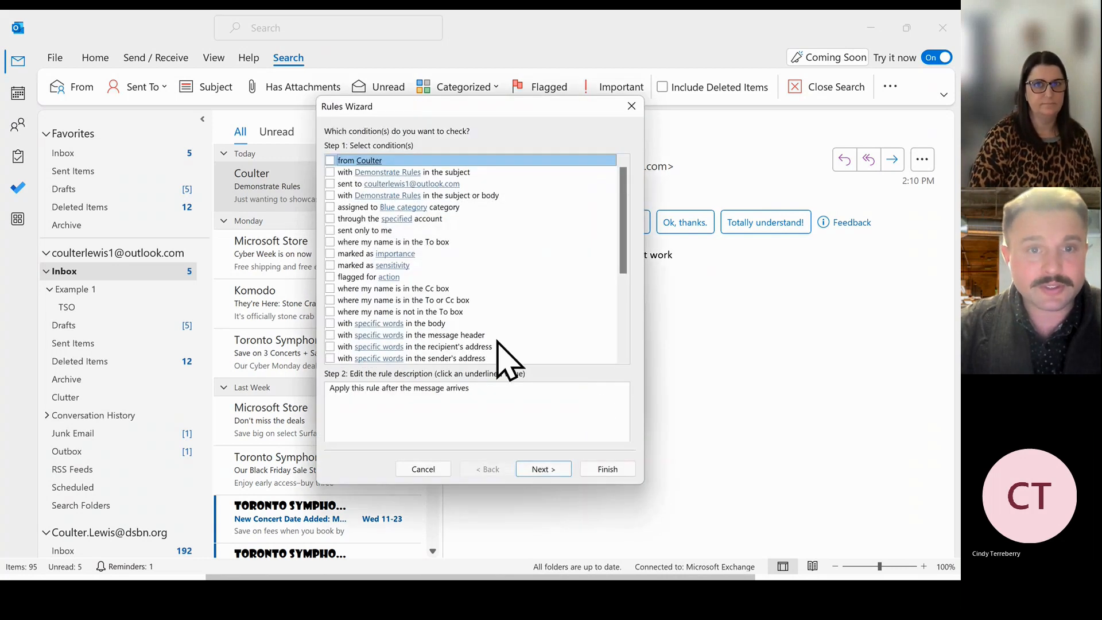
{"action": "scroll", "coordinate": [466, 290], "scroll_direction": "down", "scroll_amount": 5}
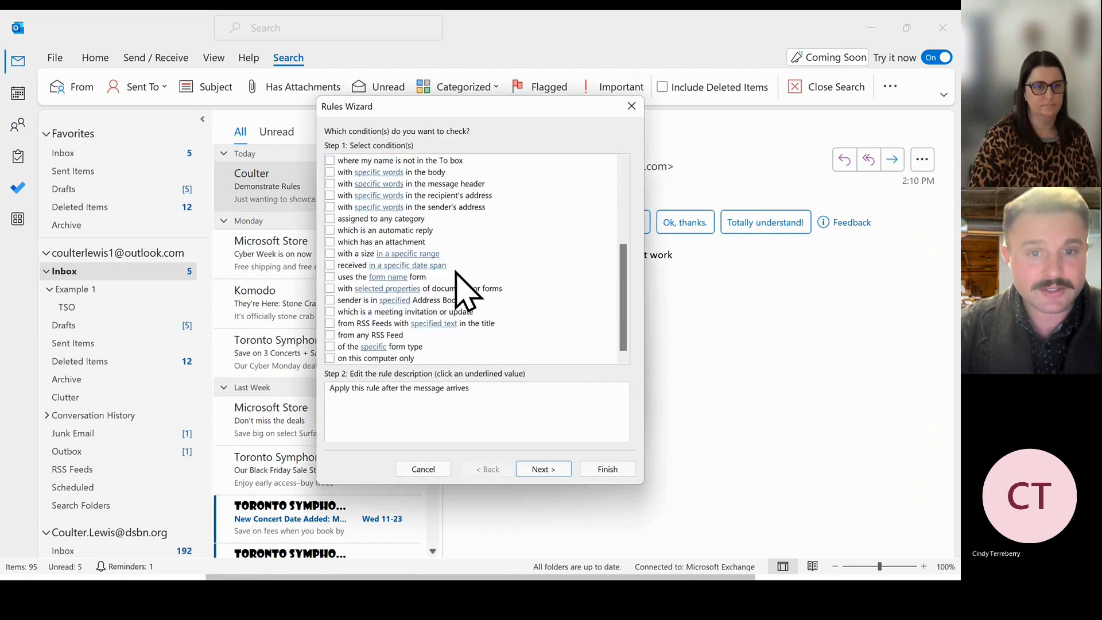
{"action": "scroll", "coordinate": [466, 289], "scroll_direction": "up", "scroll_amount": 5}
{"action": "left_click", "coordinate": [607, 469]}
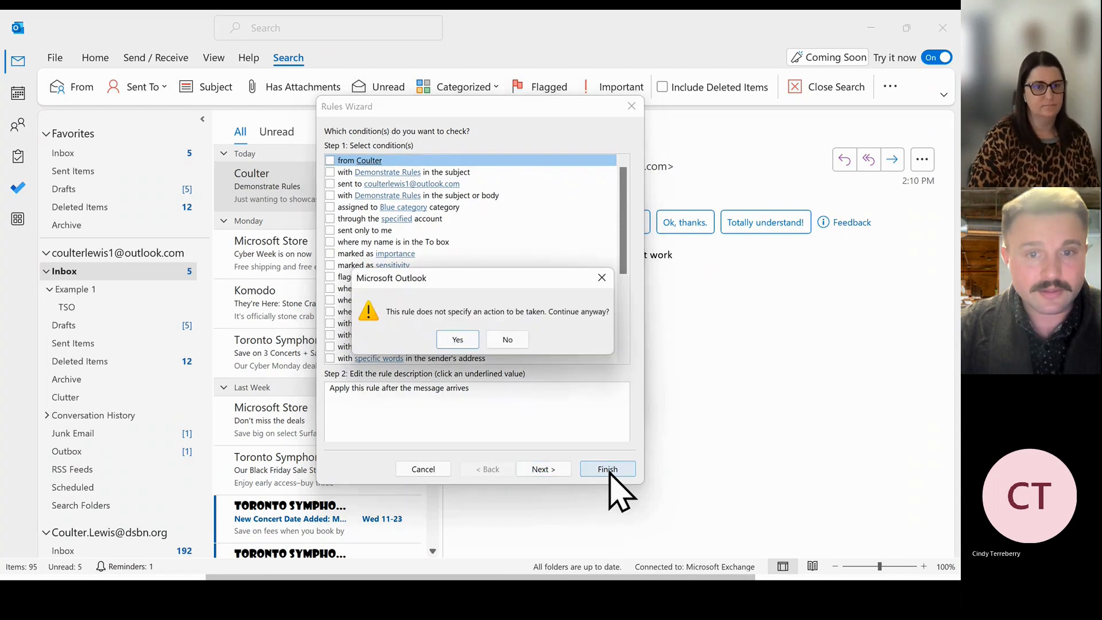
{"action": "left_click", "coordinate": [510, 343]}
{"action": "left_click", "coordinate": [425, 468]}
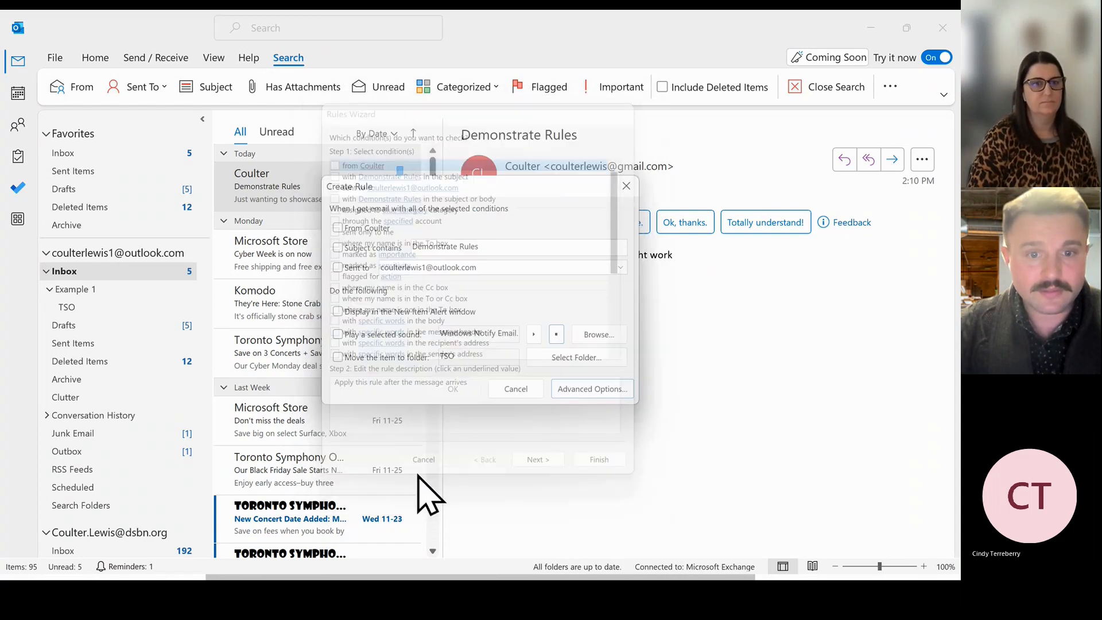
{"action": "left_click", "coordinate": [514, 389]}
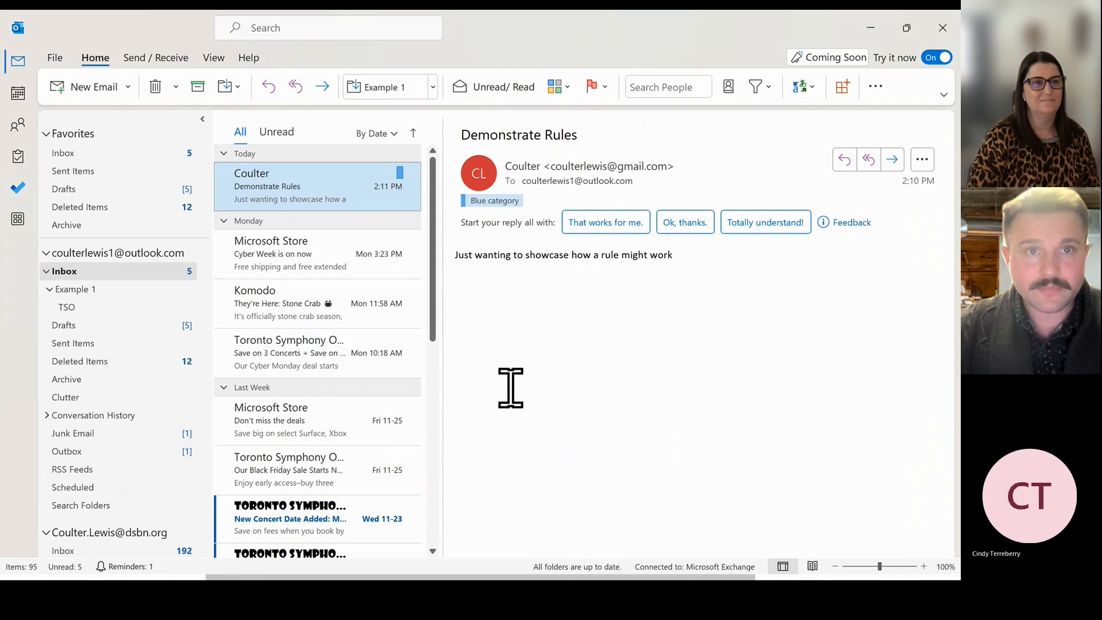
{"action": "left_click", "coordinate": [866, 25]}
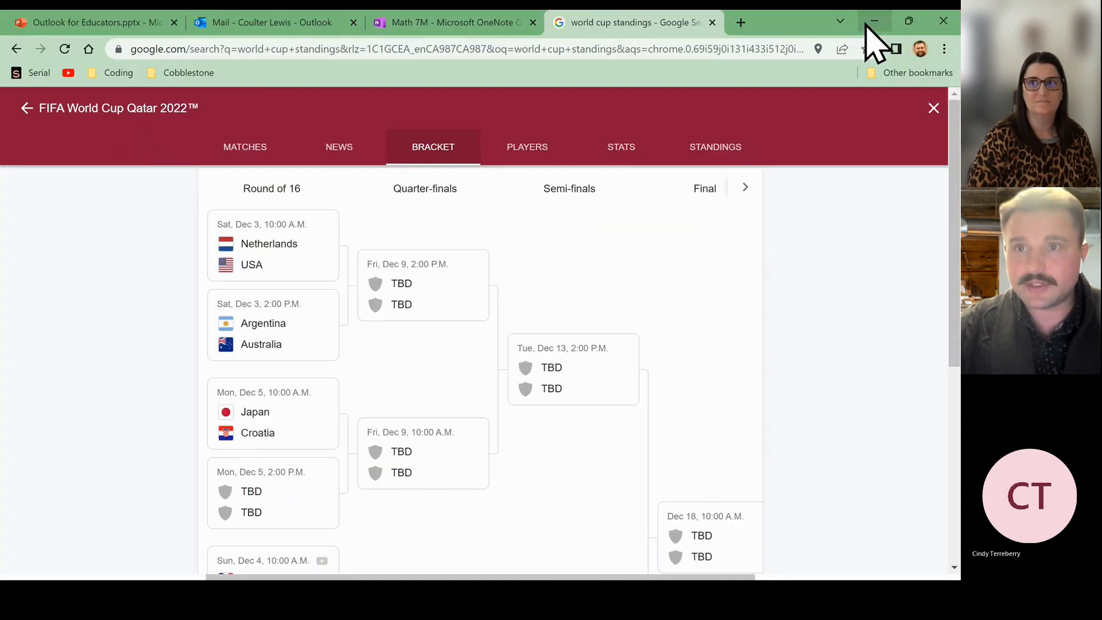